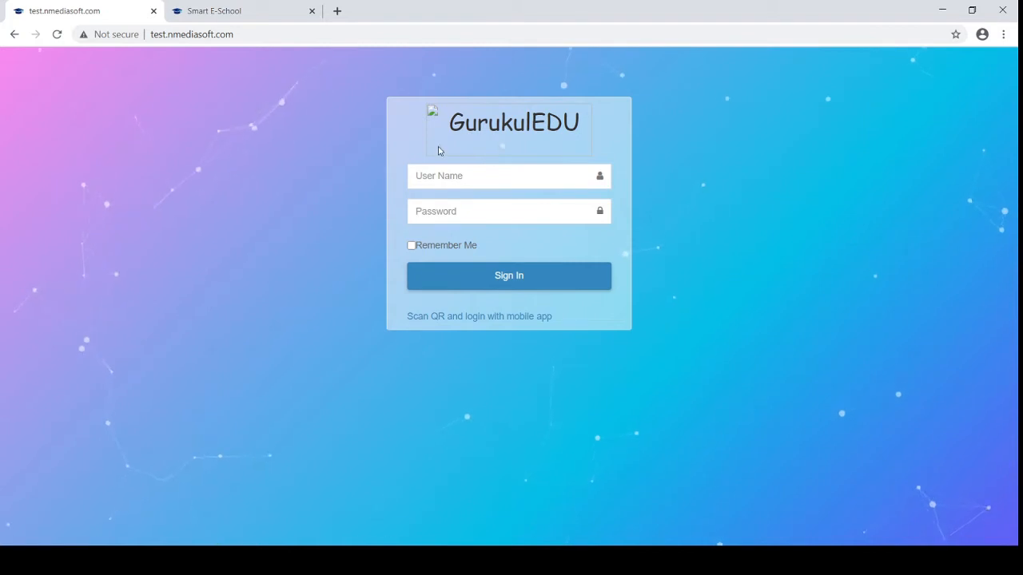
# Sign in with user name 'admin' and the account password to reach session selection
pyautogui.click(440, 178)
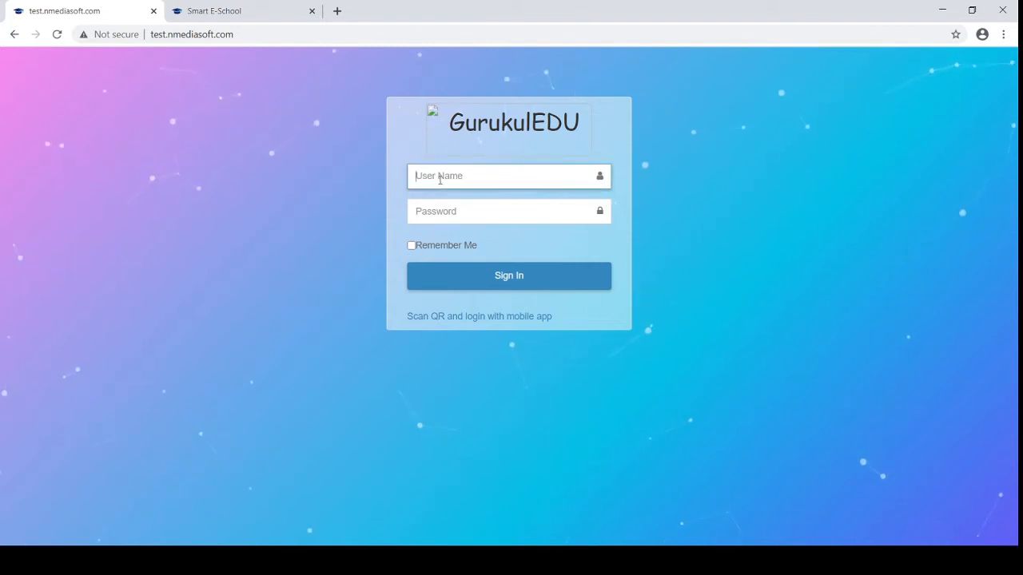
pyautogui.write('admin')
pyautogui.press('Tab')
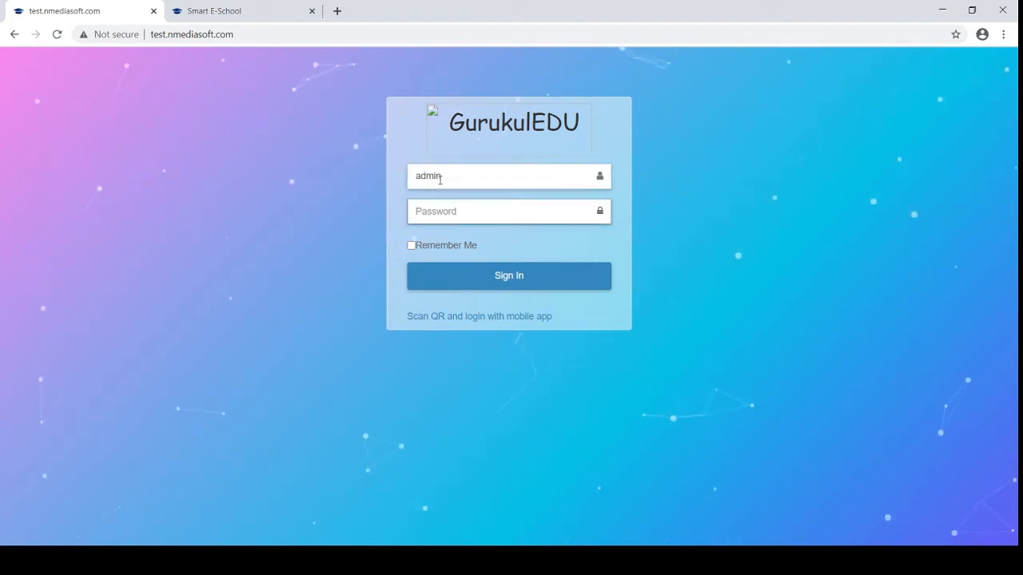
pyautogui.write('123456789')
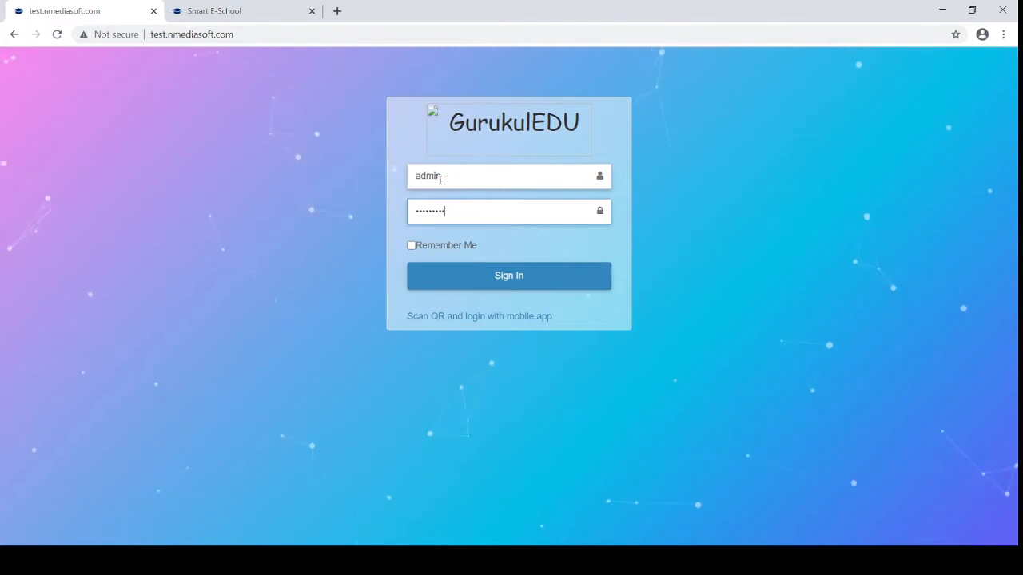
pyautogui.click(503, 280)
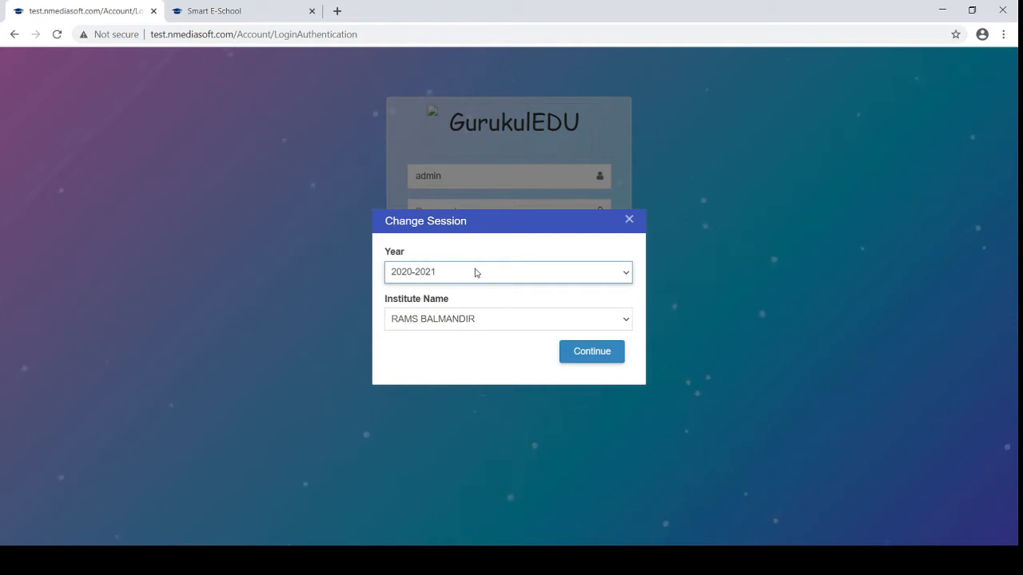
# Set the session to year 2019-2020 and institute V N PATEL SCHOOL, then continue
pyautogui.click(448, 315)
pyautogui.click(448, 315)
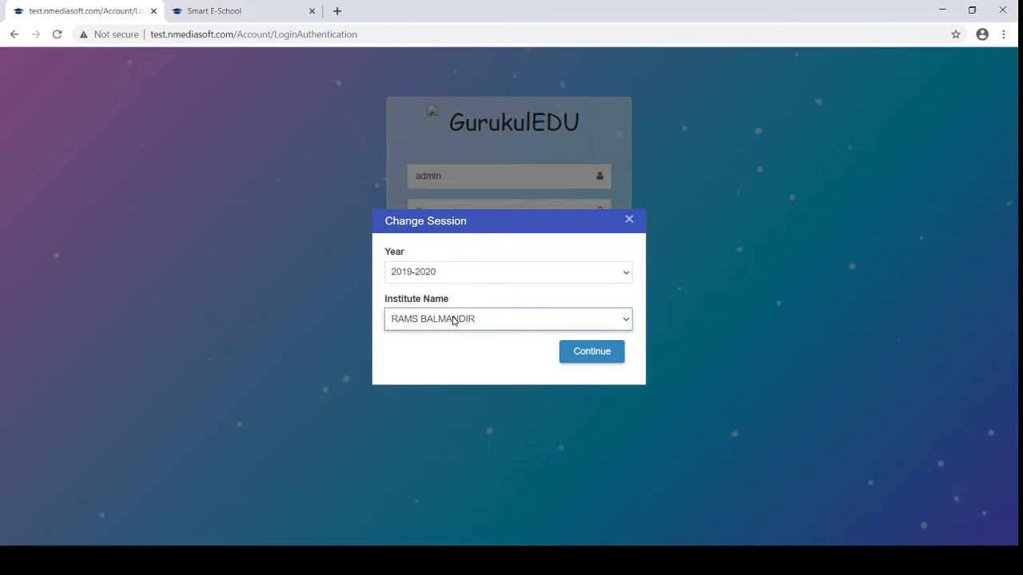
pyautogui.click(419, 372)
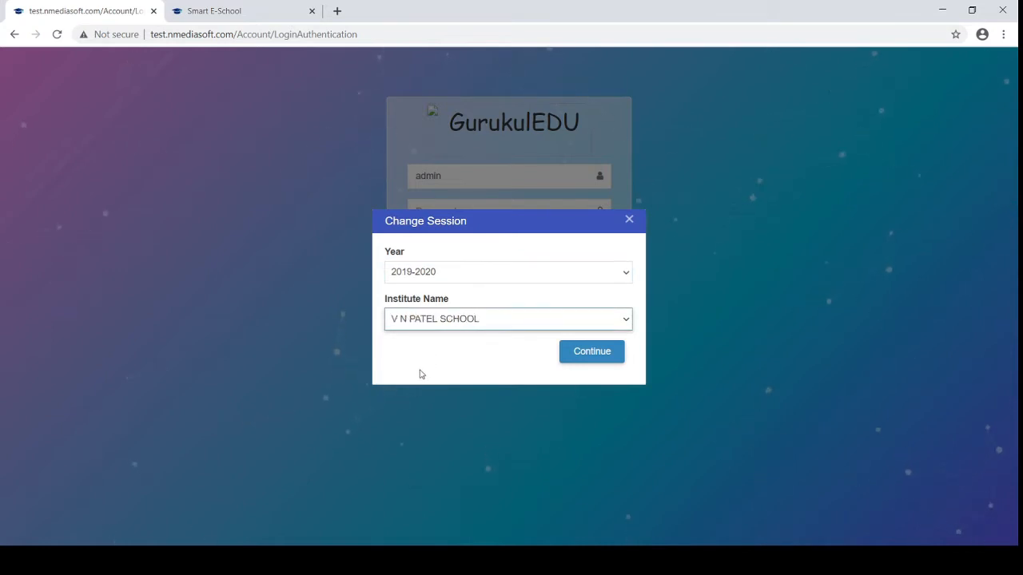
pyautogui.click(573, 356)
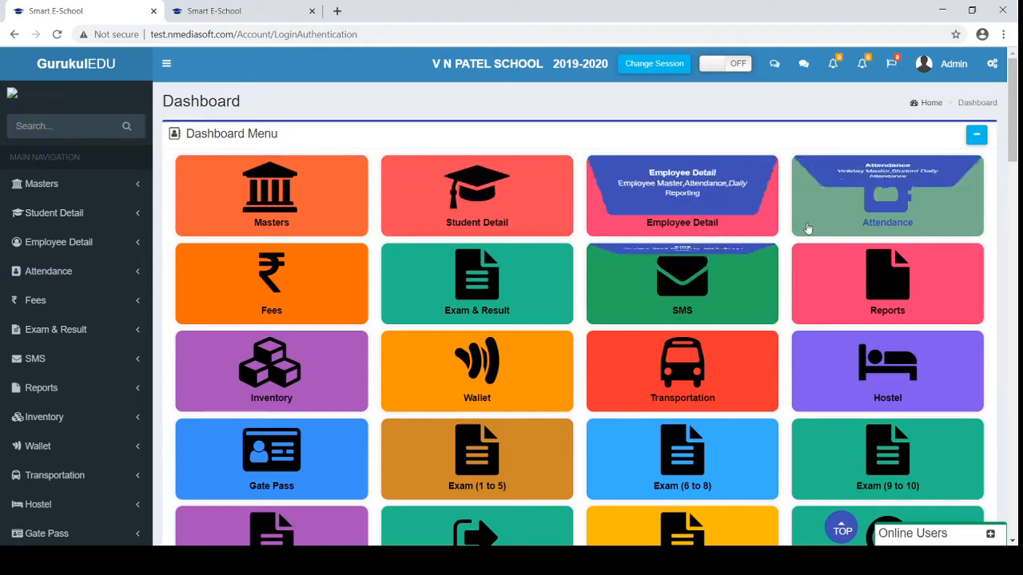
pyautogui.scroll(-1, 903, 228)
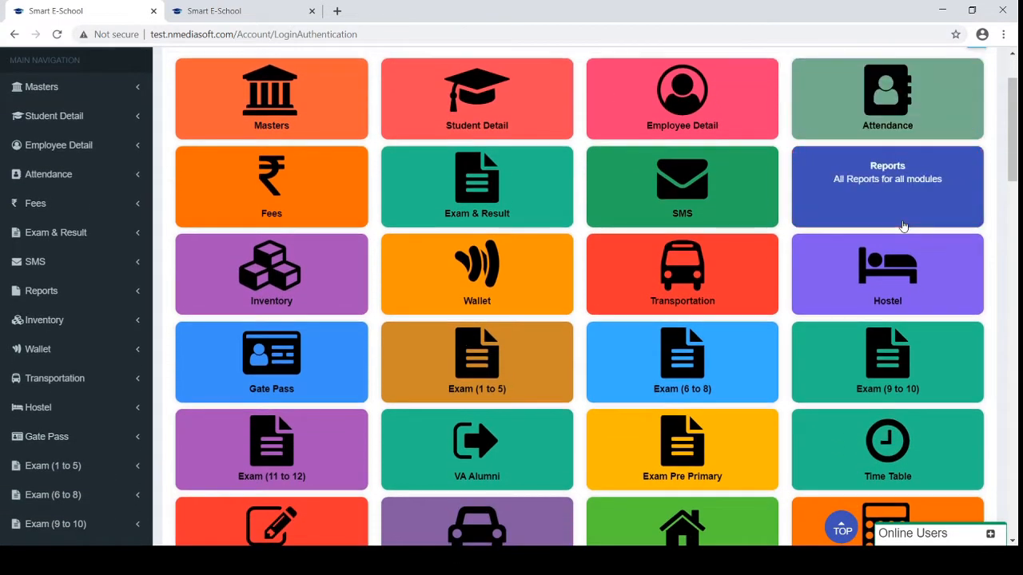
pyautogui.scroll(-3, 903, 228)
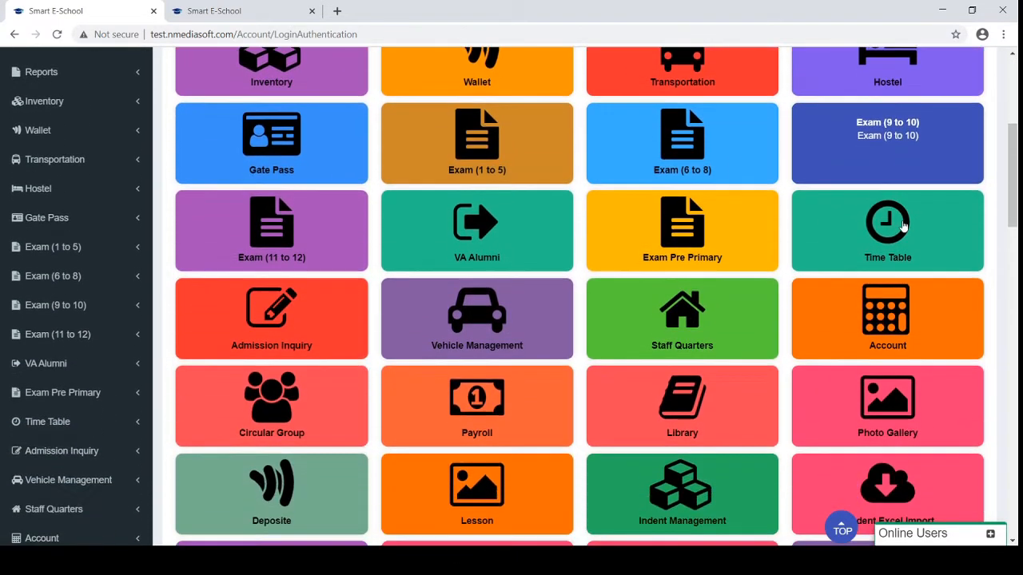
pyautogui.scroll(-1, 903, 228)
pyautogui.scroll(-1, 903, 228)
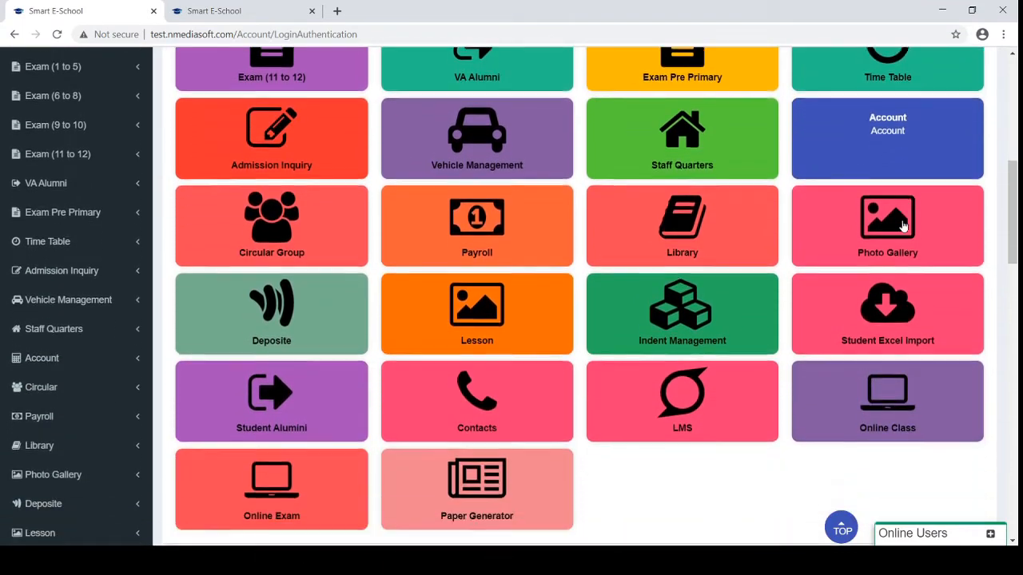
pyautogui.scroll(-2, 903, 227)
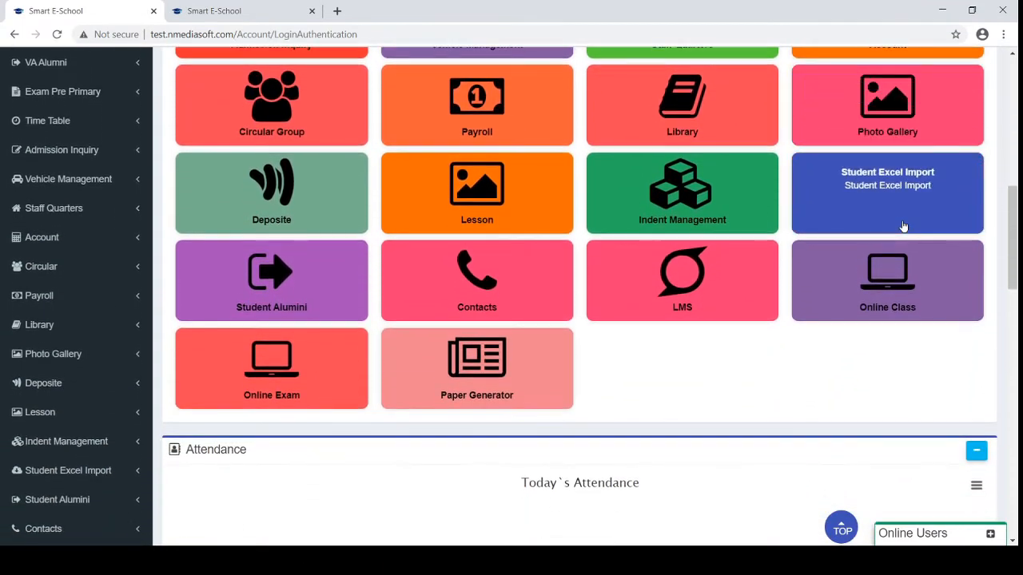
pyautogui.scroll(-2, 903, 227)
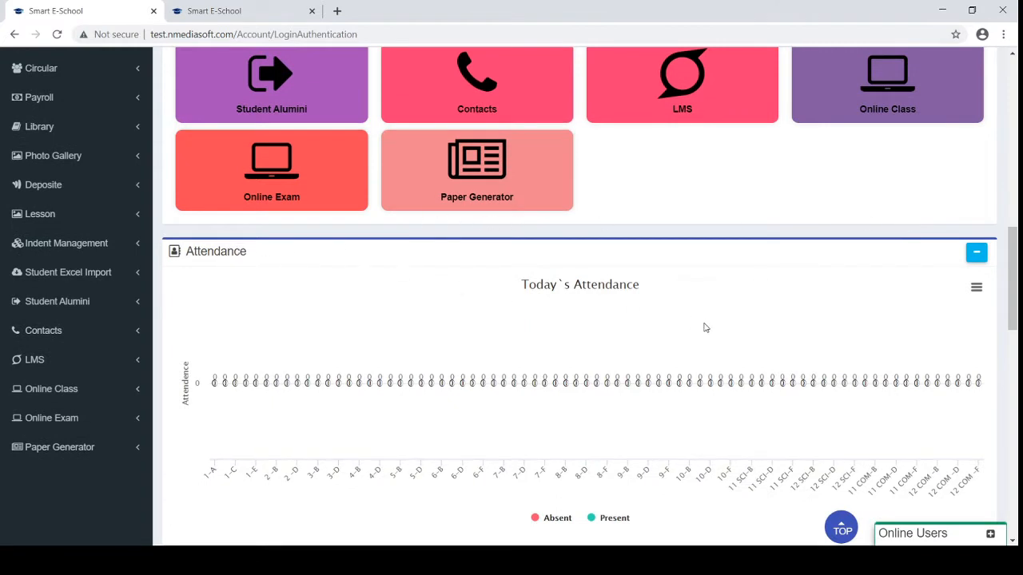
pyautogui.scroll(-1, 539, 371)
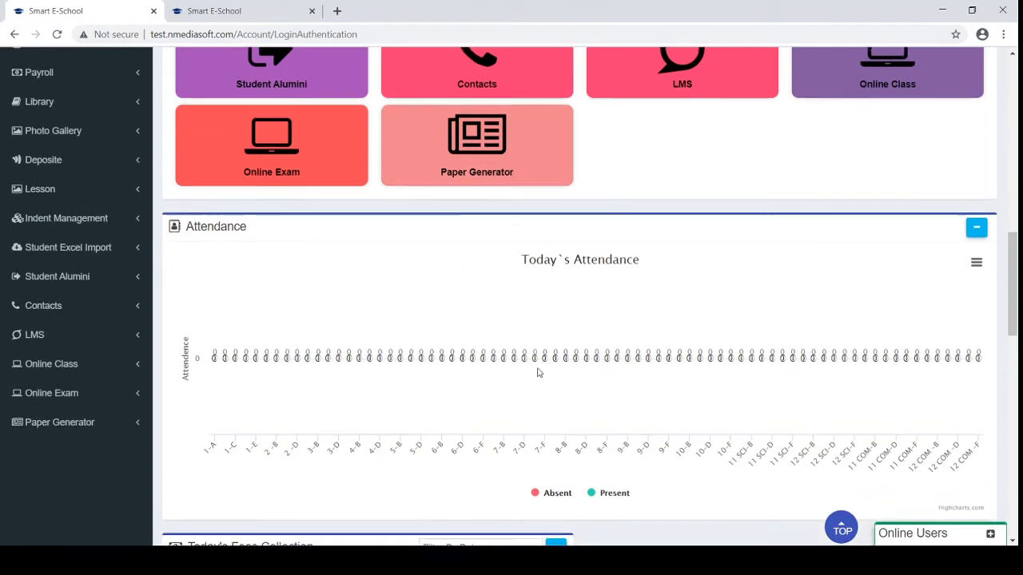
pyautogui.moveTo(505, 322)
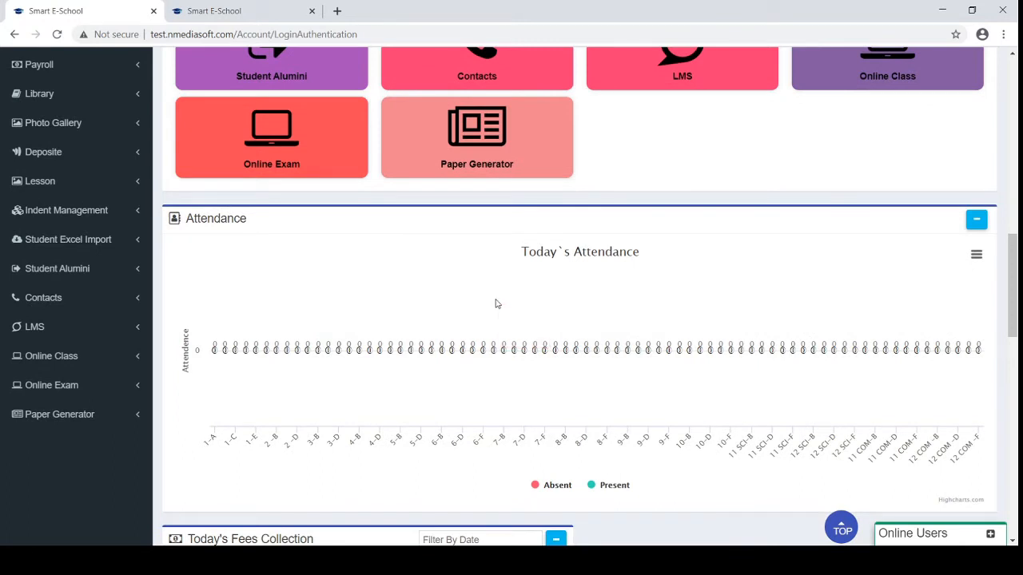
pyautogui.moveTo(359, 369)
pyautogui.moveTo(422, 354)
pyautogui.scroll(-3, 653, 412)
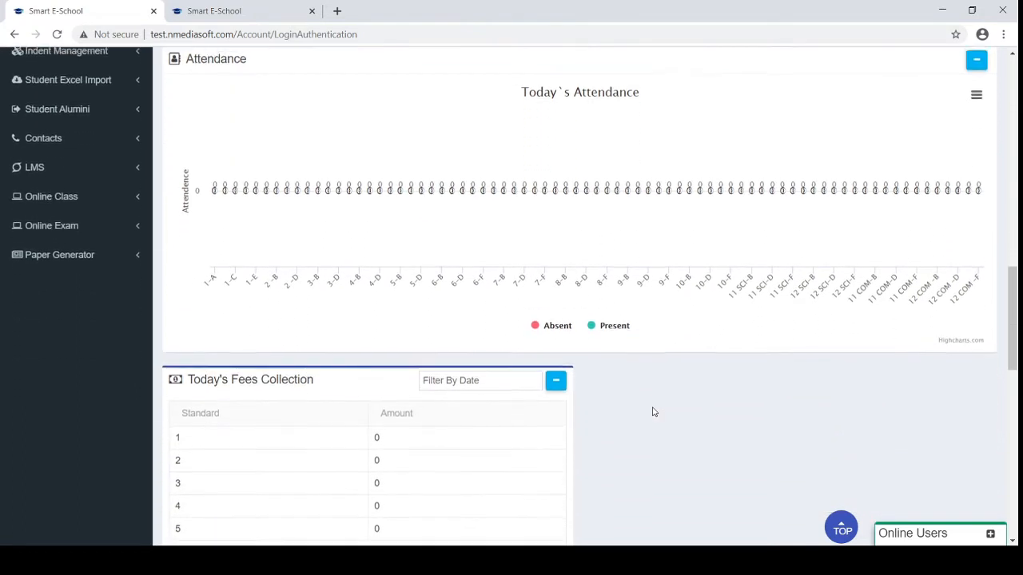
pyautogui.scroll(-2, 652, 412)
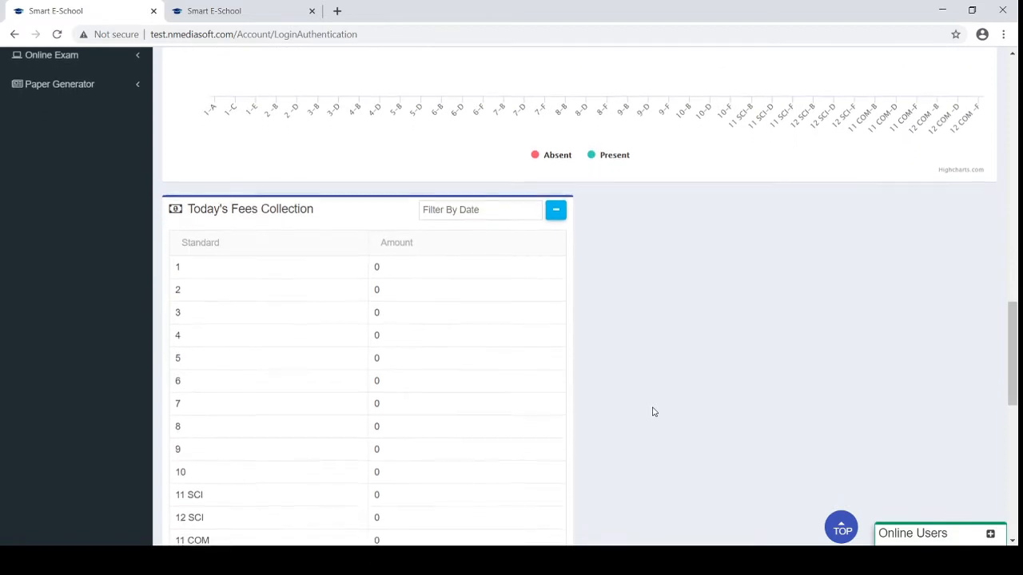
pyautogui.scroll(-1, 653, 412)
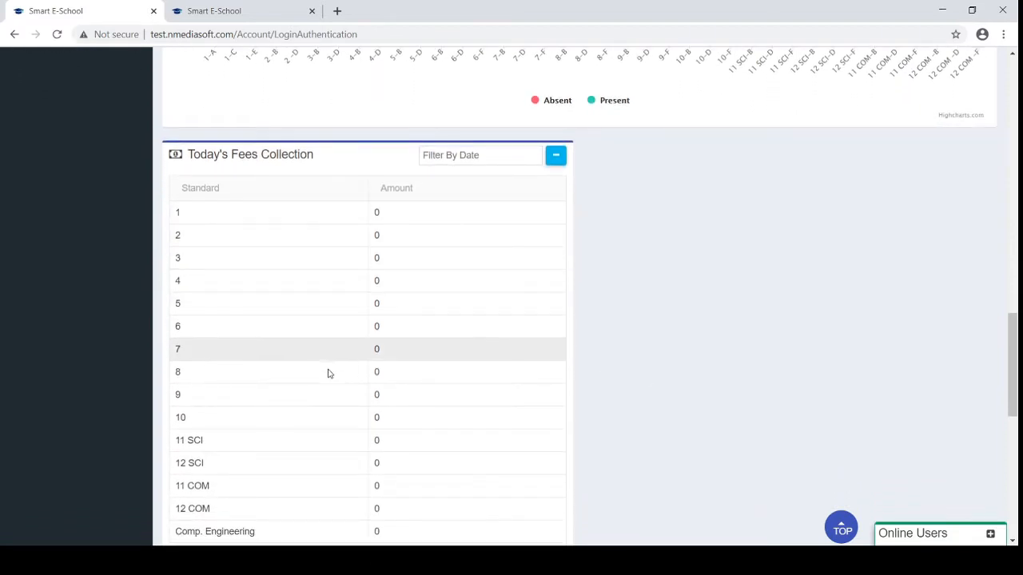
pyautogui.scroll(-1, 331, 394)
pyautogui.scroll(-4, 331, 394)
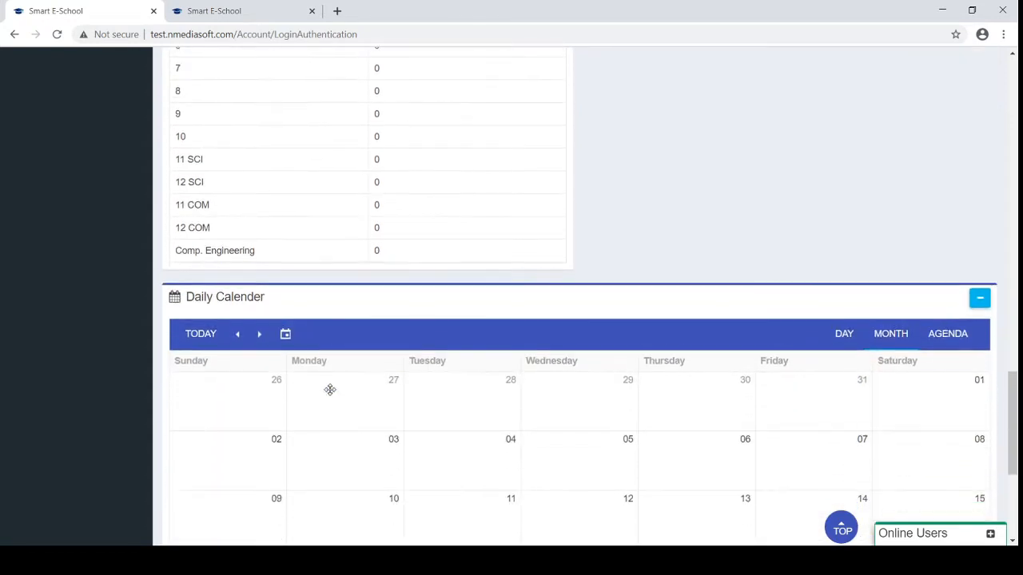
pyautogui.scroll(-3, 331, 394)
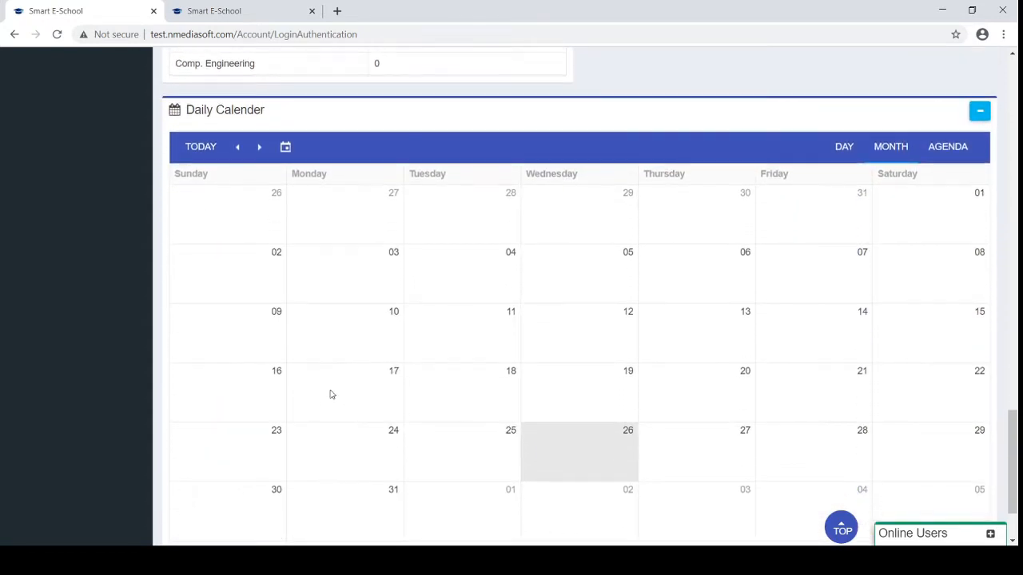
pyautogui.scroll(-1, 331, 394)
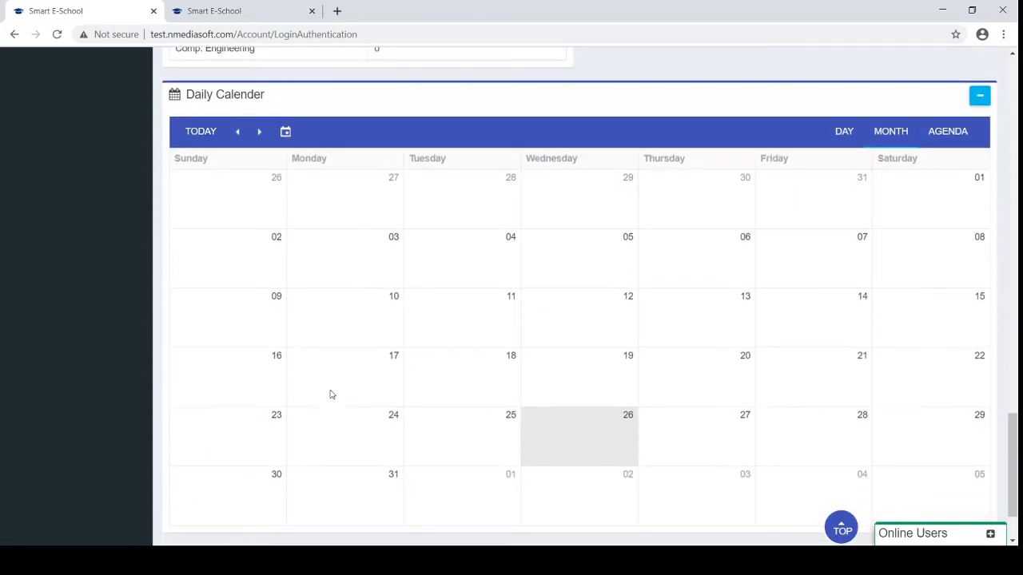
pyautogui.scroll(-1, 331, 394)
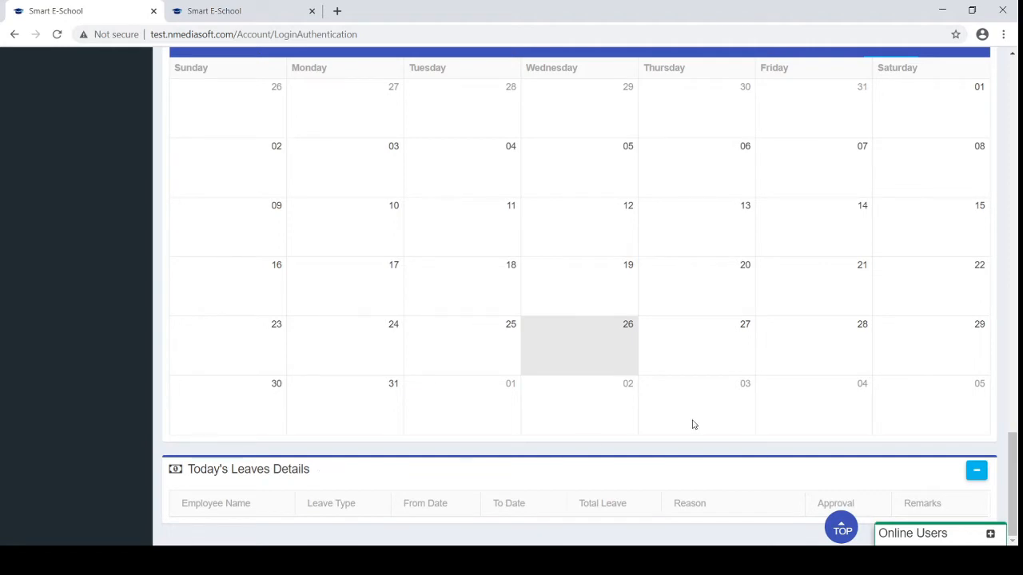
pyautogui.moveTo(1013, 500); pyautogui.dragTo(1013, 100)
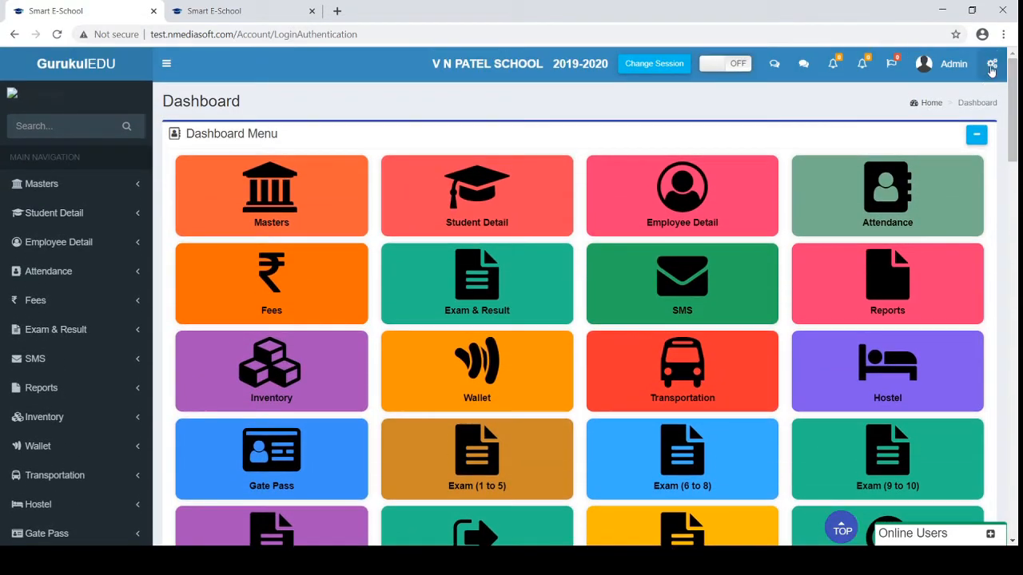
pyautogui.click(992, 68)
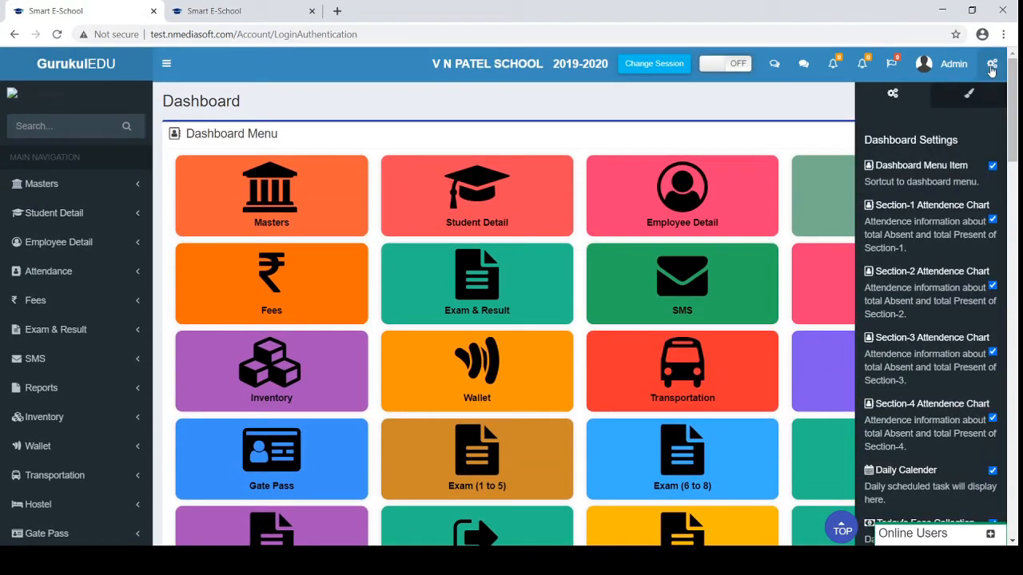
pyautogui.click(993, 167)
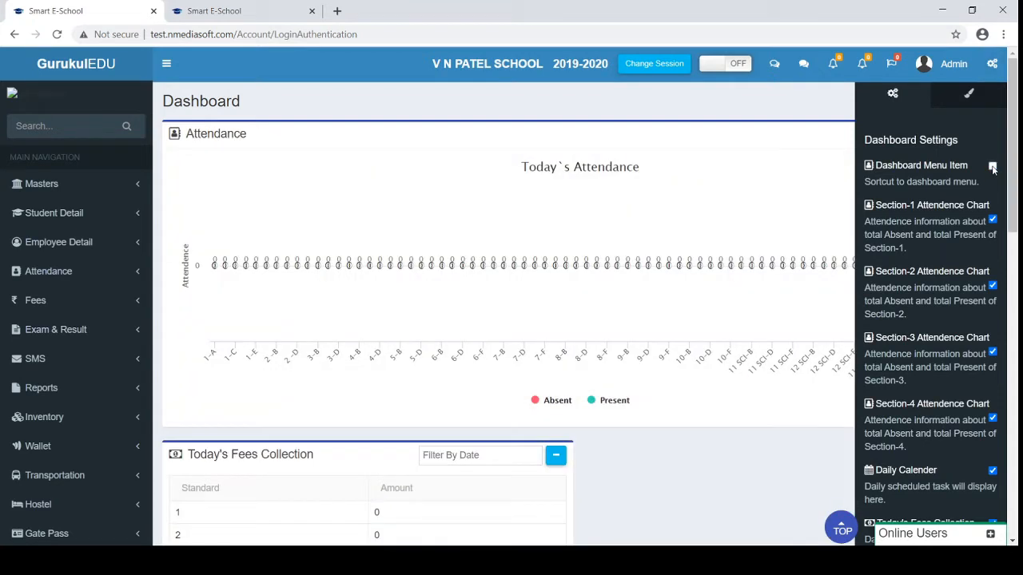
pyautogui.click(993, 219)
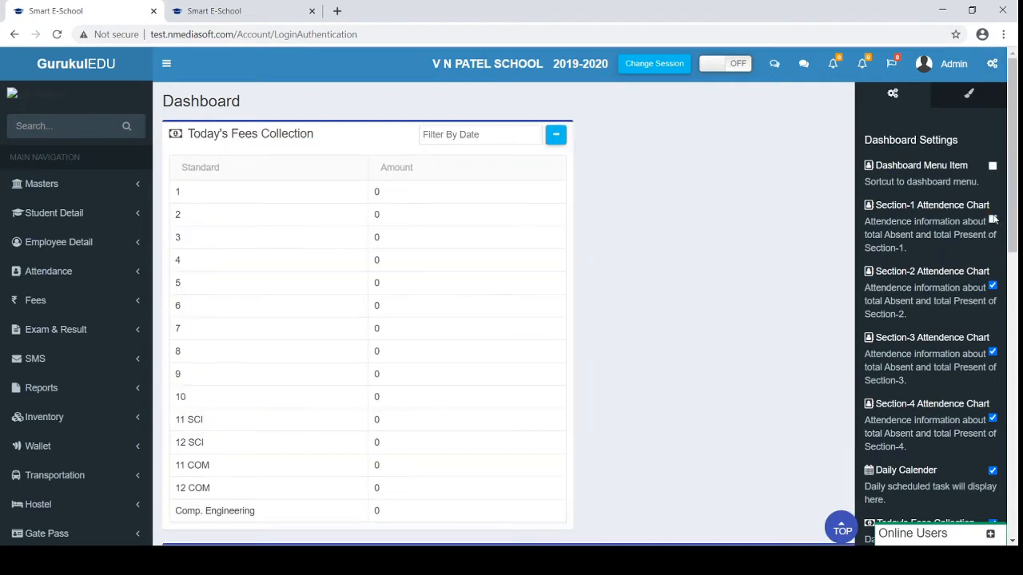
pyautogui.click(993, 219)
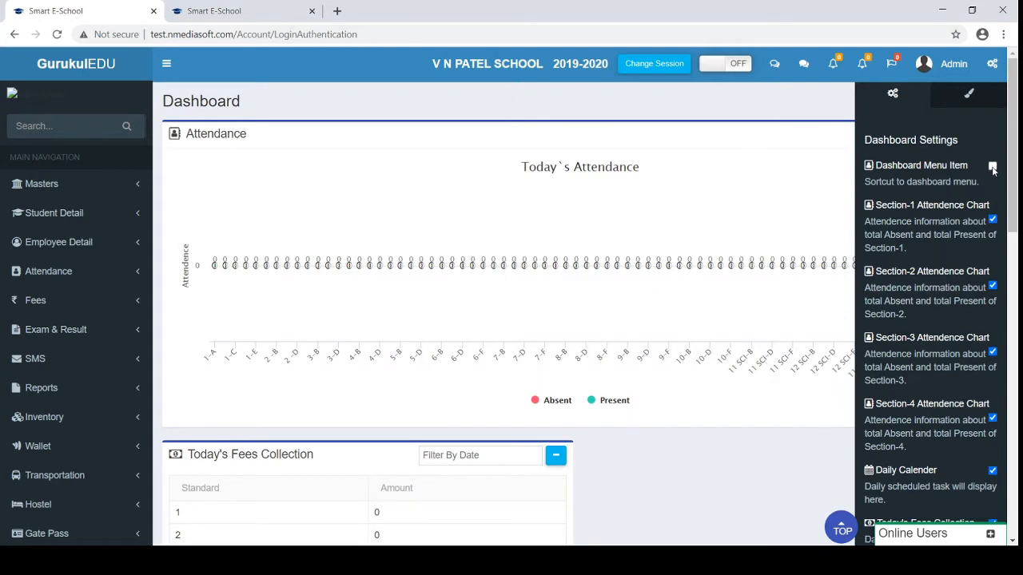
pyautogui.click(992, 167)
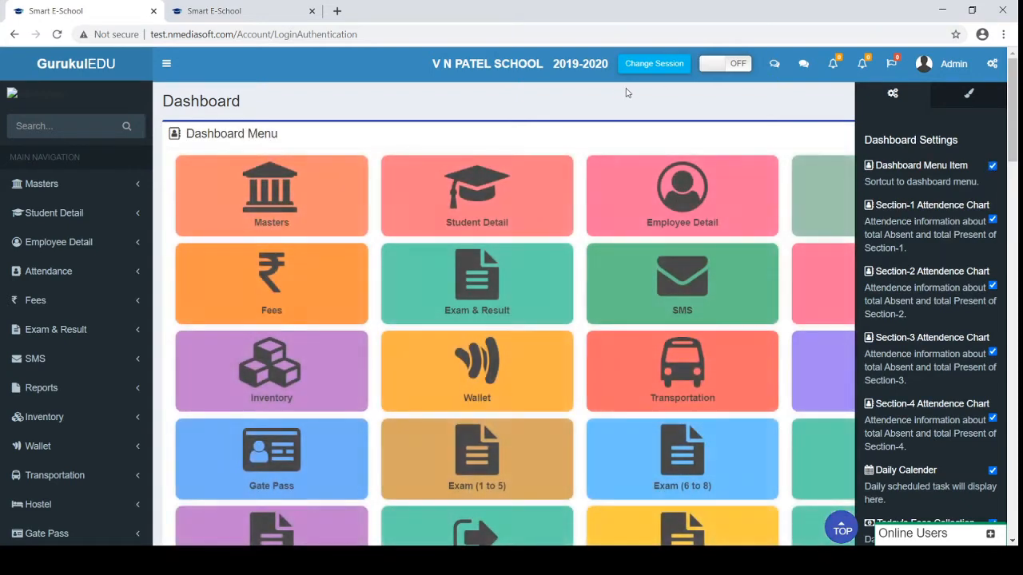
pyautogui.click(989, 67)
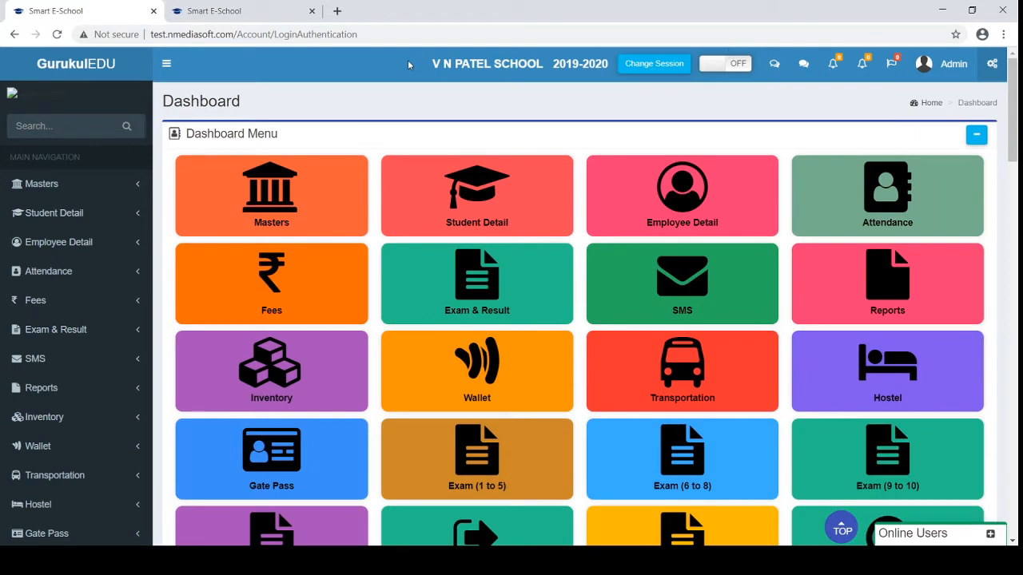
pyautogui.moveTo(404, 61); pyautogui.dragTo(460, 67)
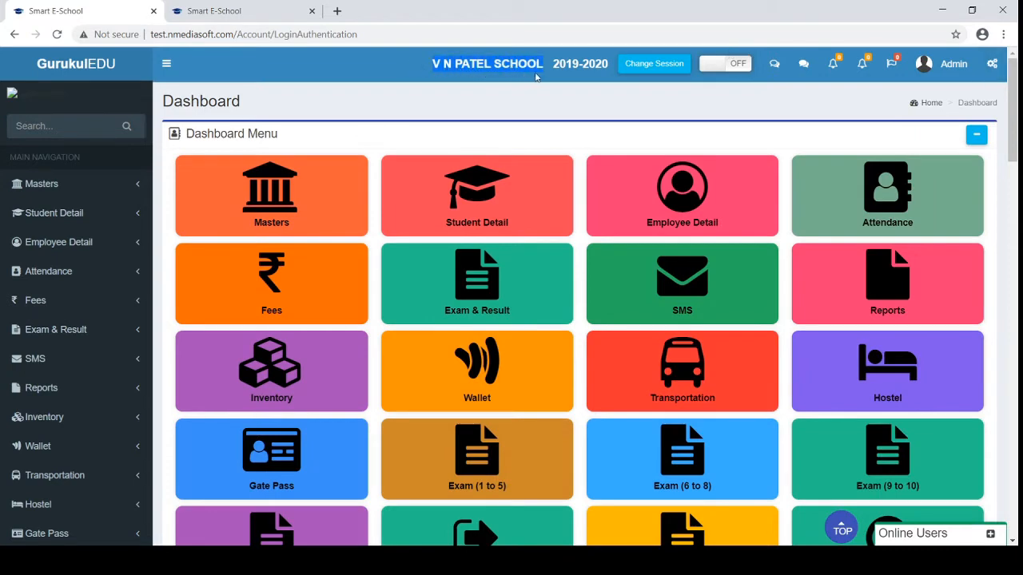
pyautogui.moveTo(536, 77); pyautogui.dragTo(545, 77)
pyautogui.click(552, 68)
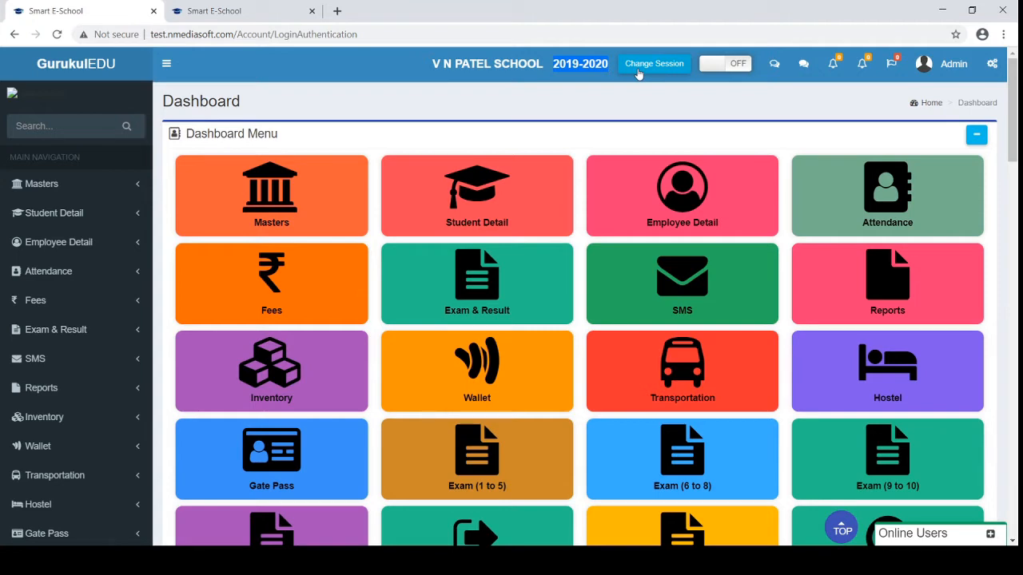
pyautogui.click(638, 70)
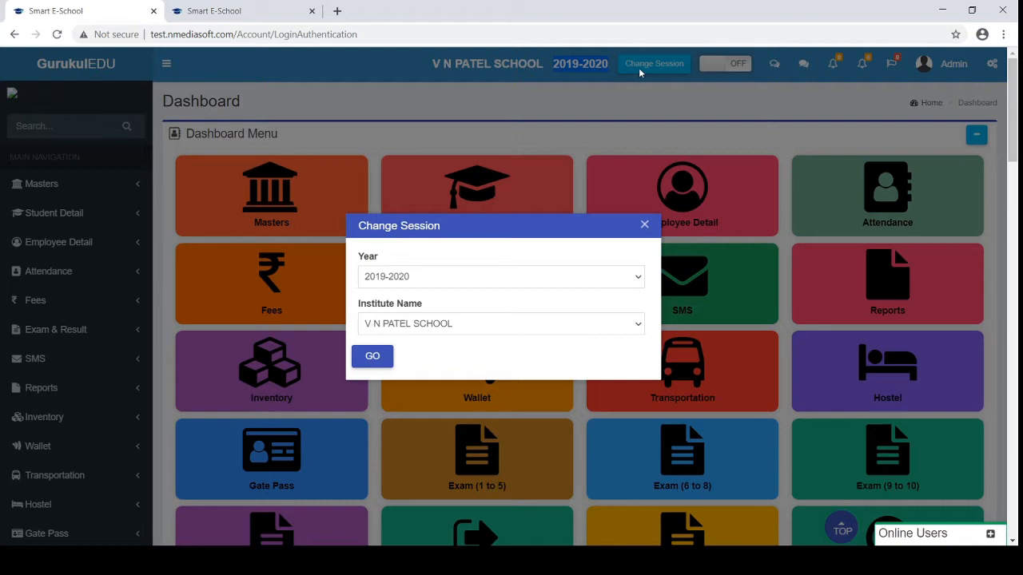
pyautogui.click(435, 281)
pyautogui.click(406, 326)
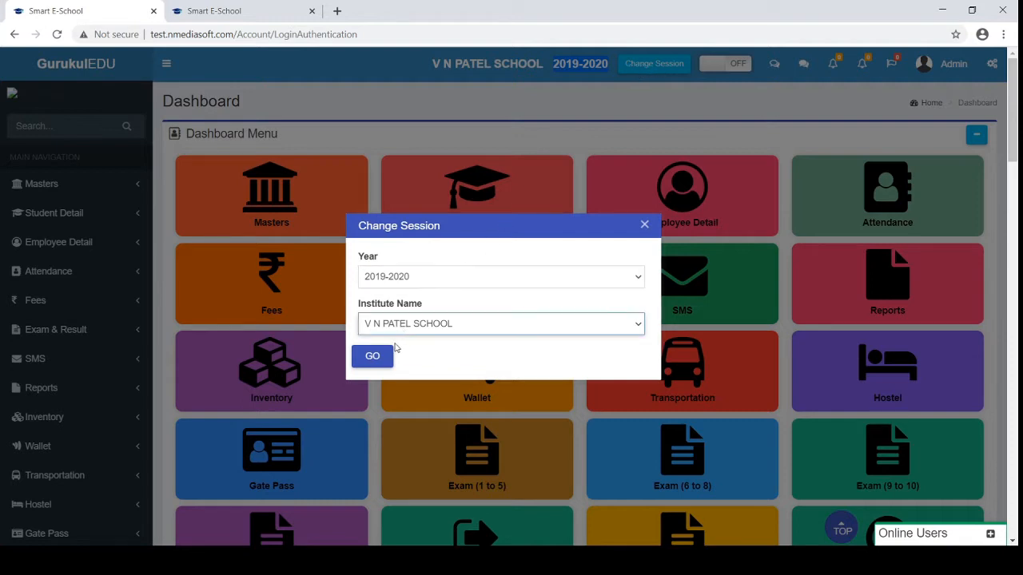
pyautogui.click(394, 354)
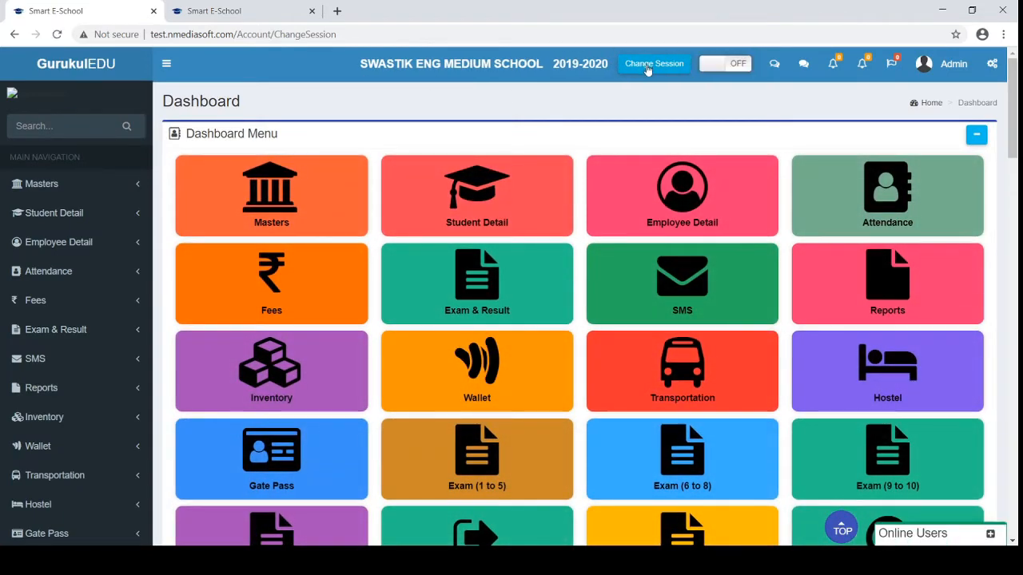
pyautogui.click(646, 65)
pyautogui.click(399, 330)
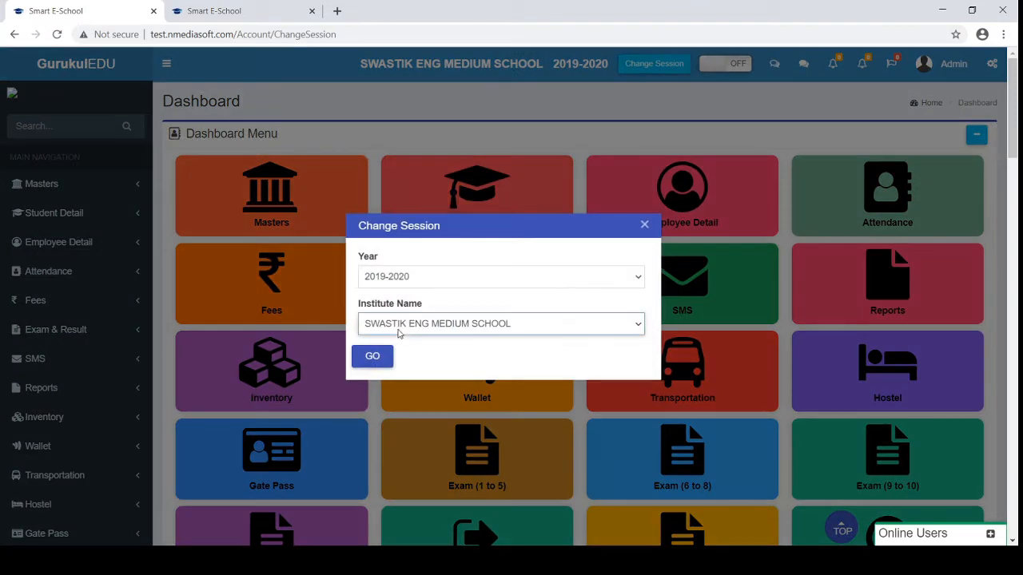
pyautogui.click(379, 384)
pyautogui.click(372, 356)
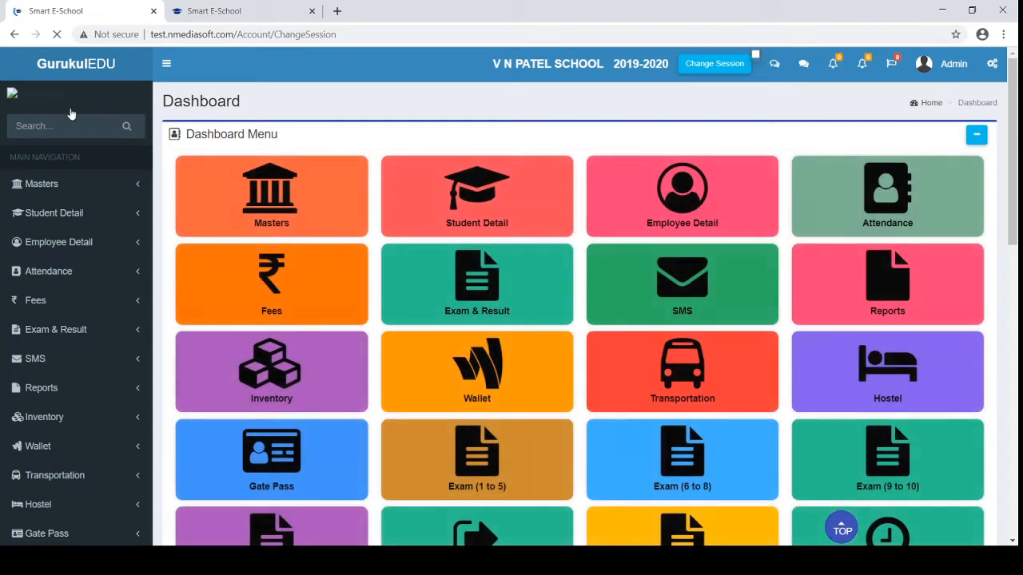
pyautogui.click(30, 126)
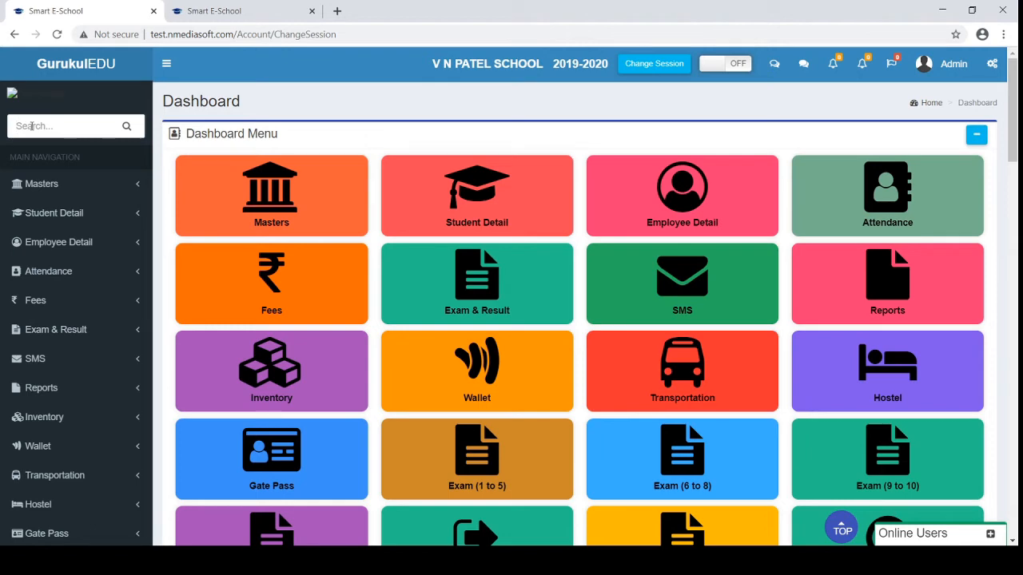
# Filter the sidebar for 'tudent' and briefly expand the Student Detail section
pyautogui.scroll(-7, 58, 253)
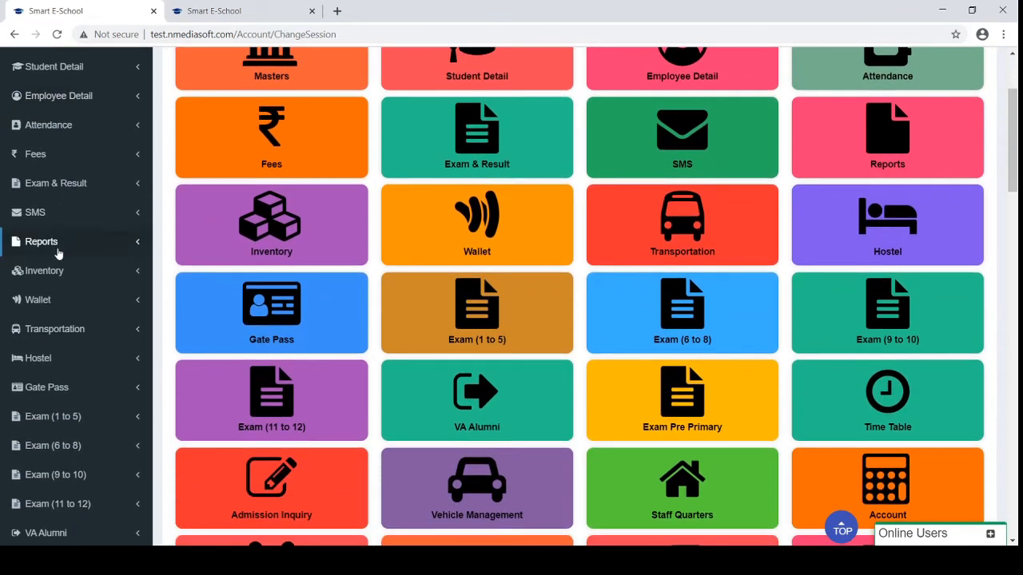
pyautogui.scroll(-4, 58, 254)
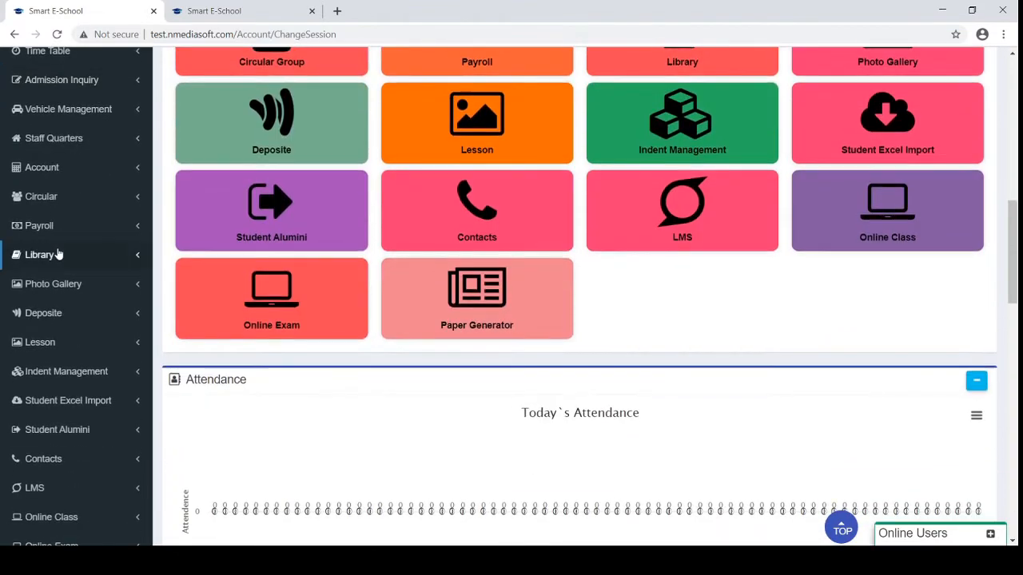
pyautogui.scroll(10, 57, 253)
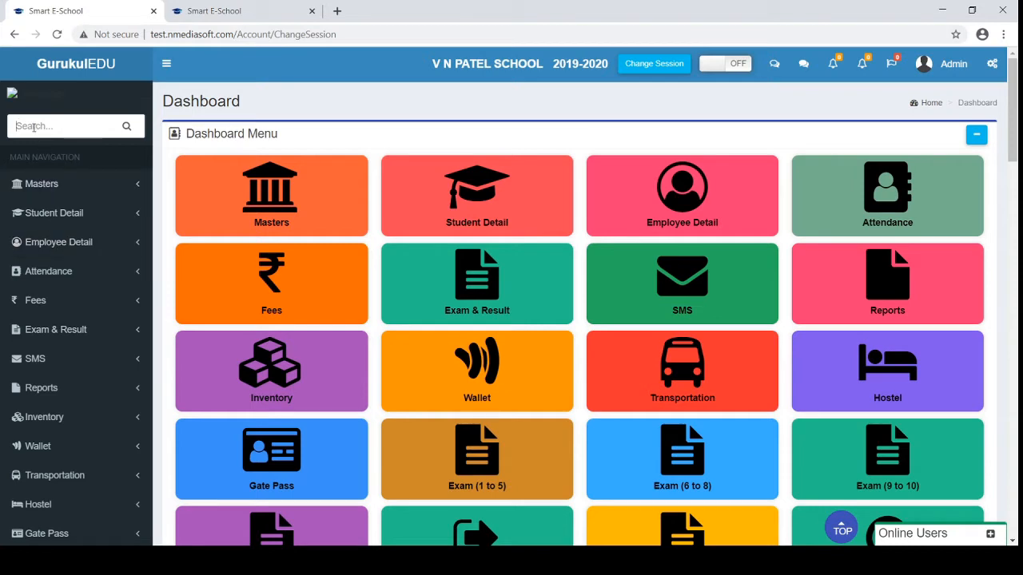
pyautogui.write('tudent')
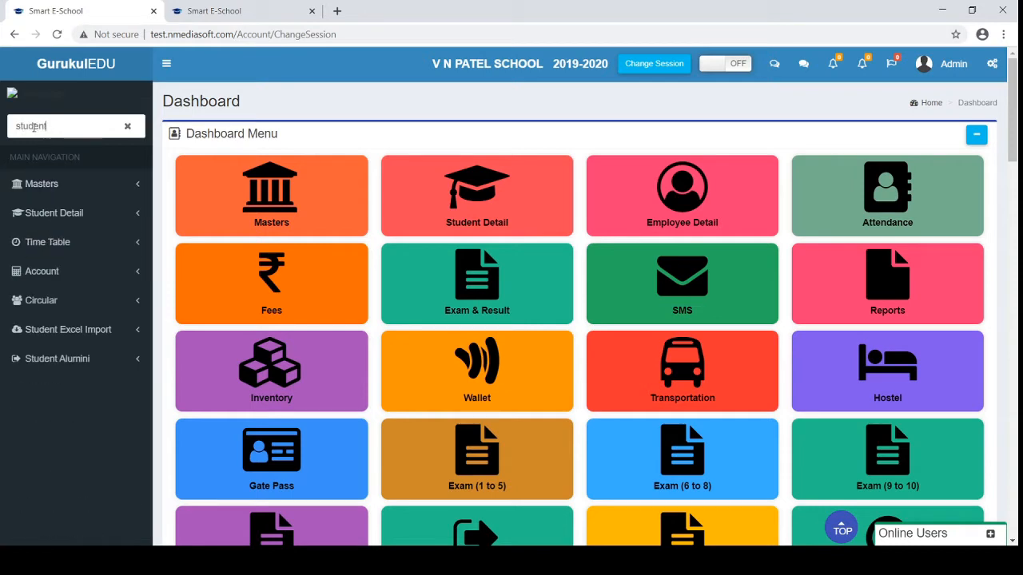
pyautogui.click(68, 214)
pyautogui.click(68, 214)
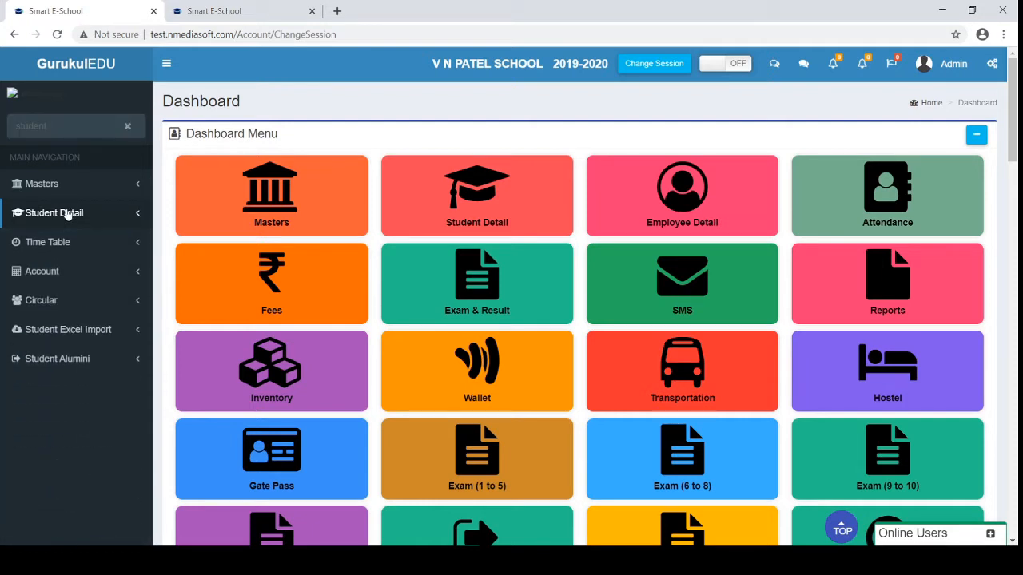
# Search 'admi' to peek at Admission Inquiry, then clear the search and expand Masters
pyautogui.moveTo(62, 127); pyautogui.dragTo(1, 120)
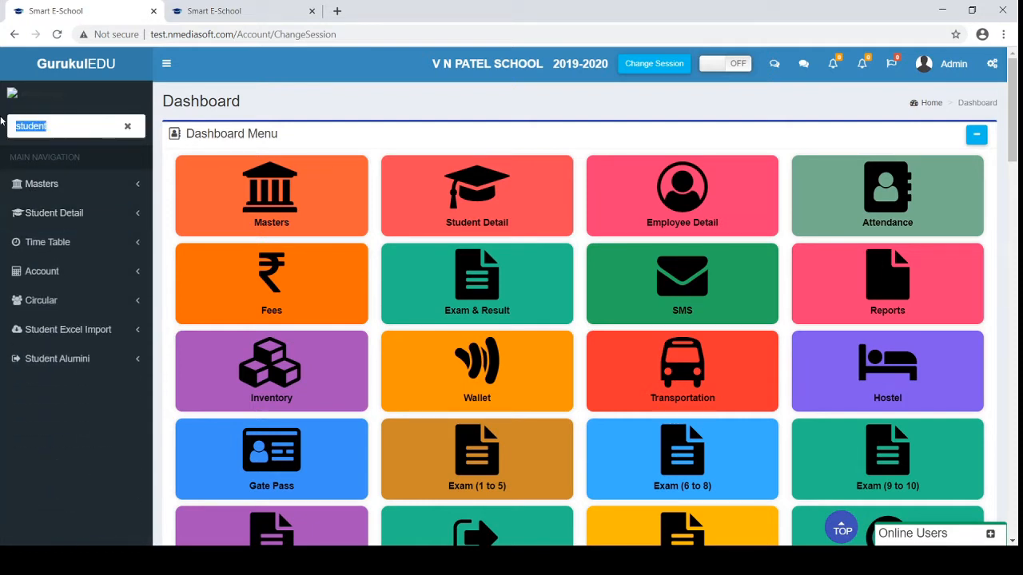
pyautogui.write('admiss')
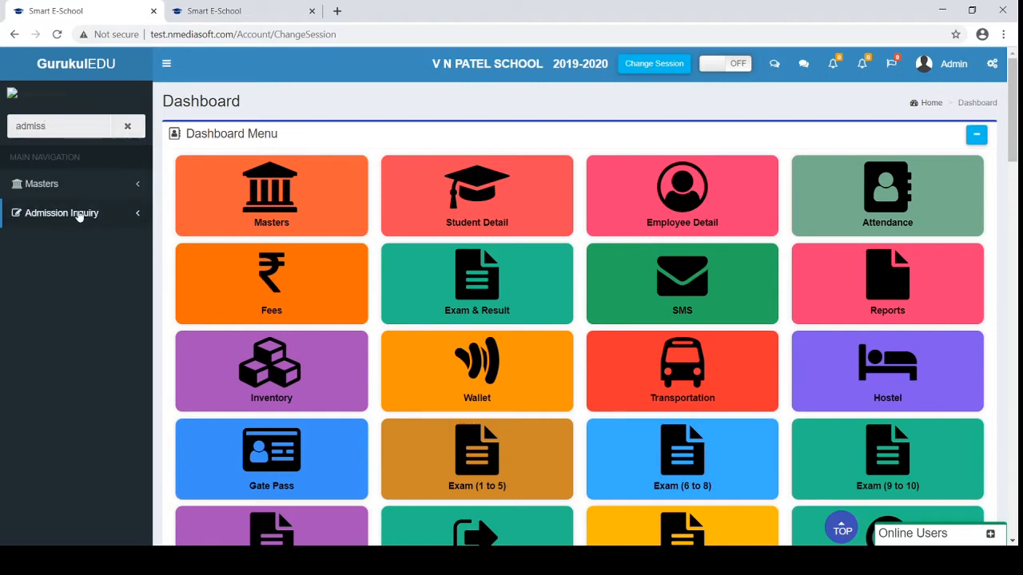
pyautogui.click(80, 215)
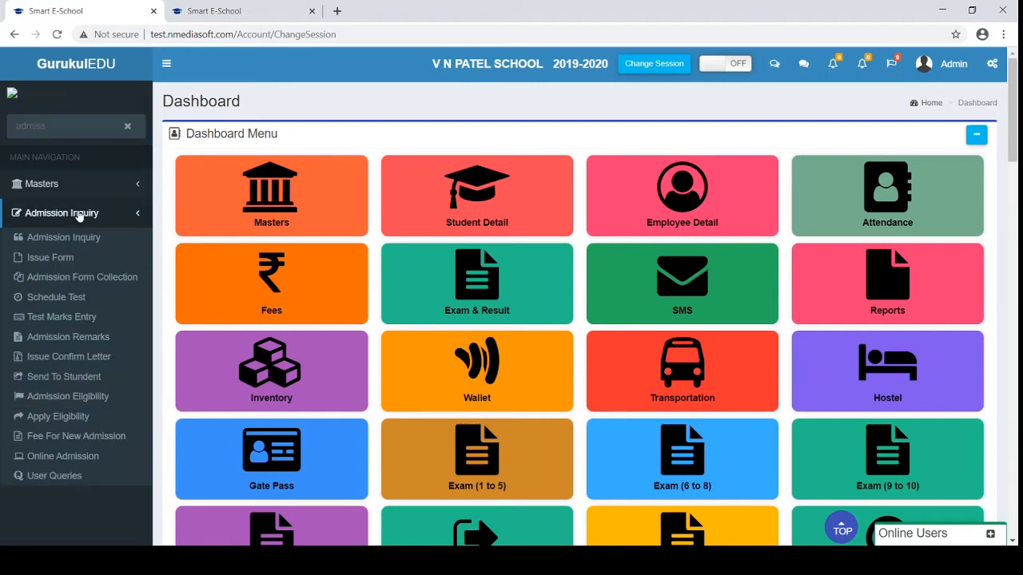
pyautogui.click(71, 218)
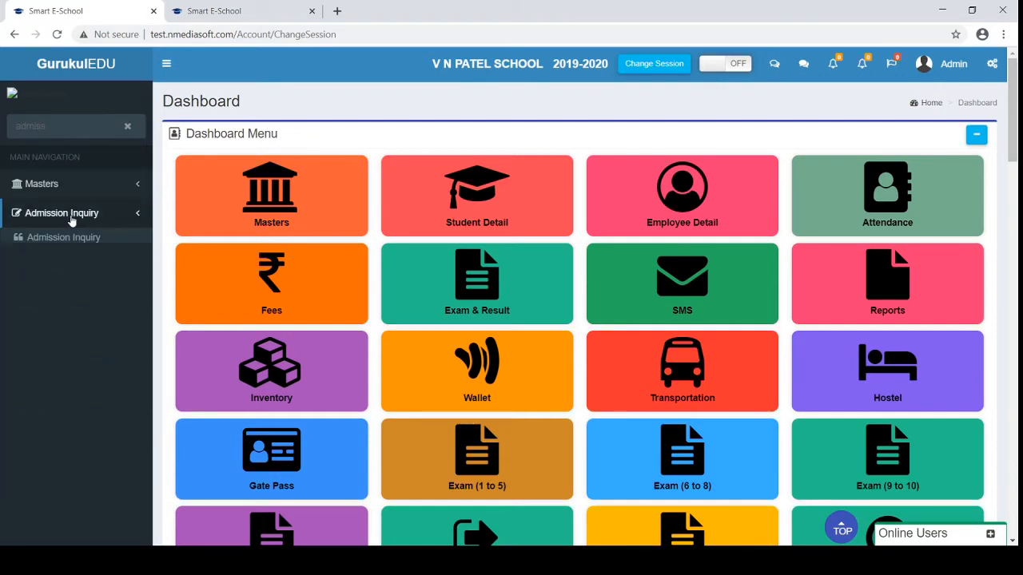
pyautogui.click(127, 127)
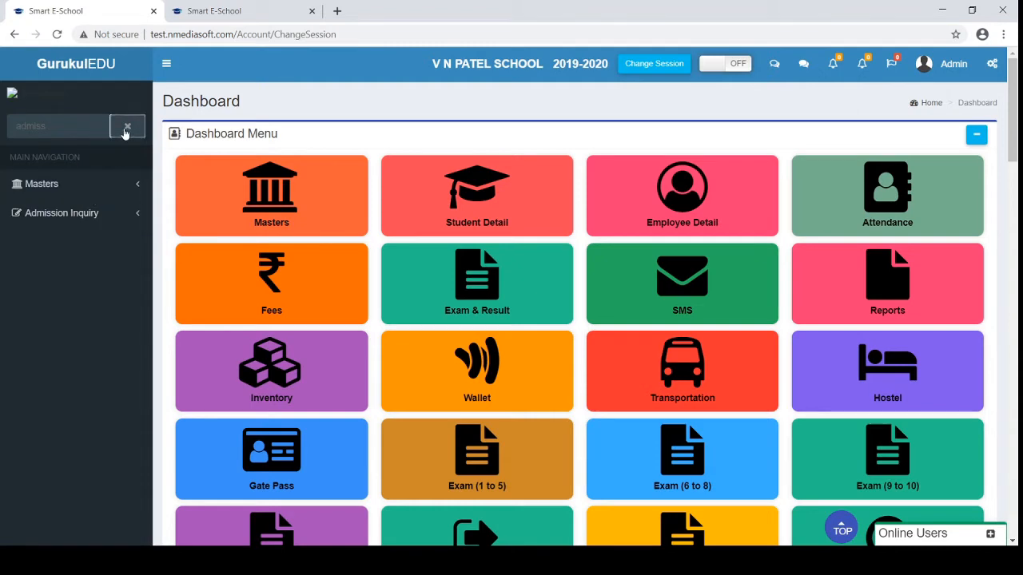
pyautogui.click(60, 189)
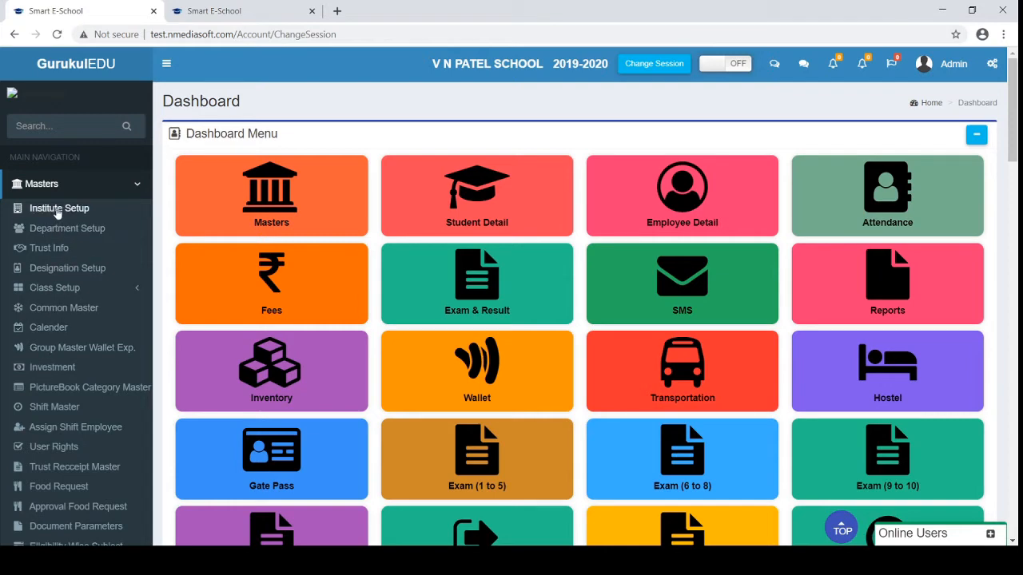
# Open Institute Setup and view the School Detailed Information fields
pyautogui.click(57, 210)
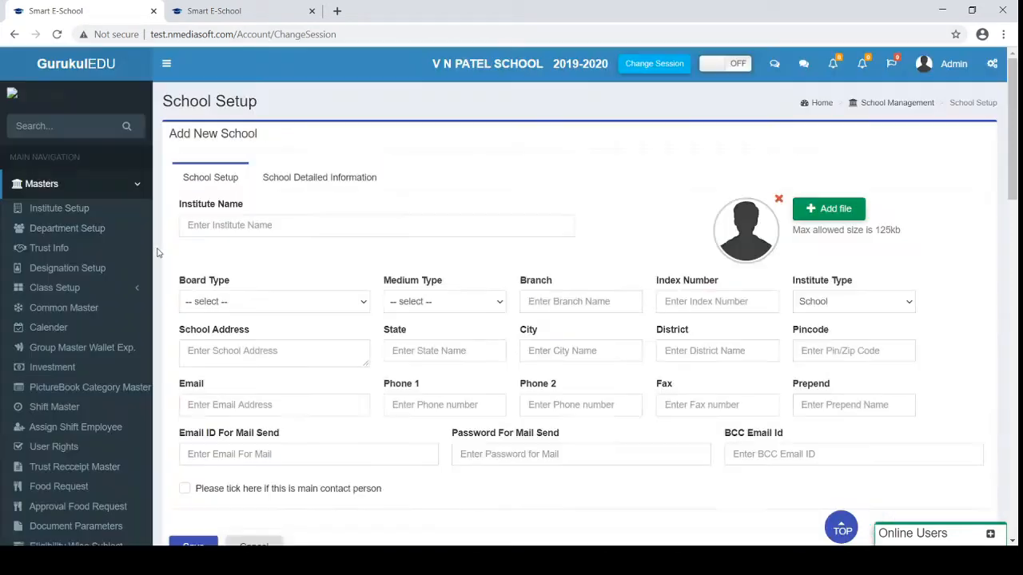
pyautogui.scroll(-3, 339, 322)
pyautogui.scroll(-3, 340, 322)
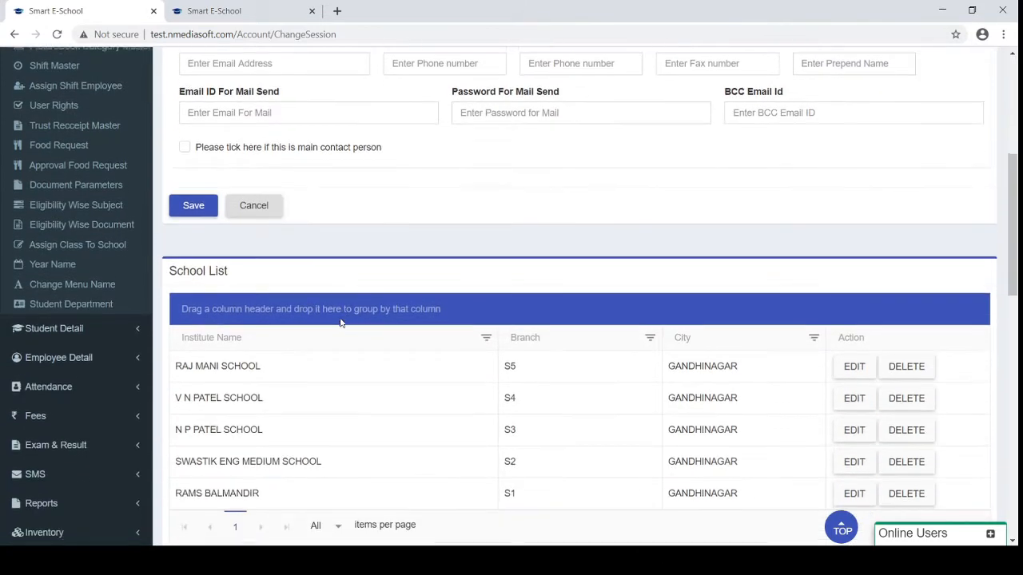
pyautogui.scroll(5, 340, 322)
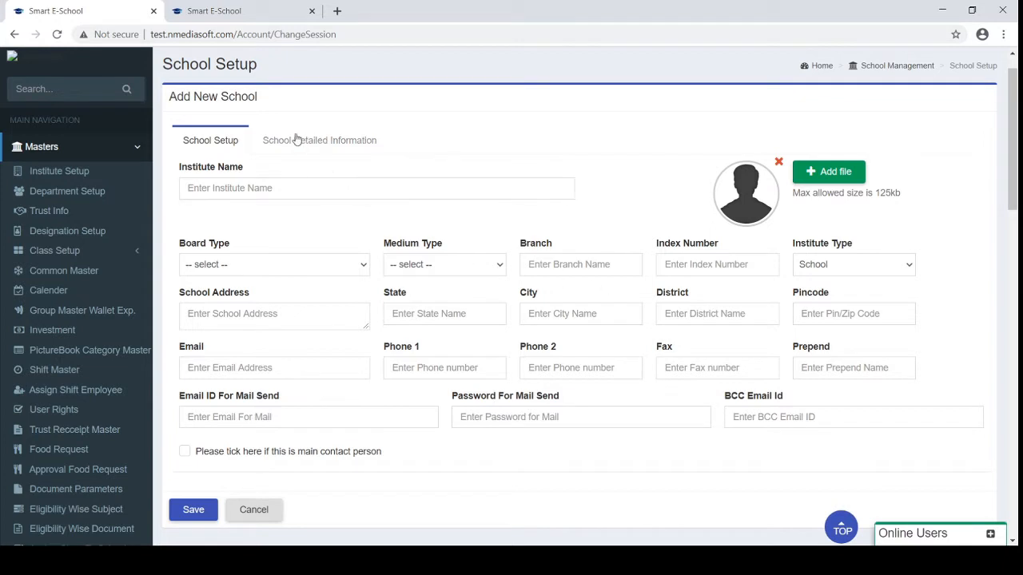
pyautogui.click(296, 140)
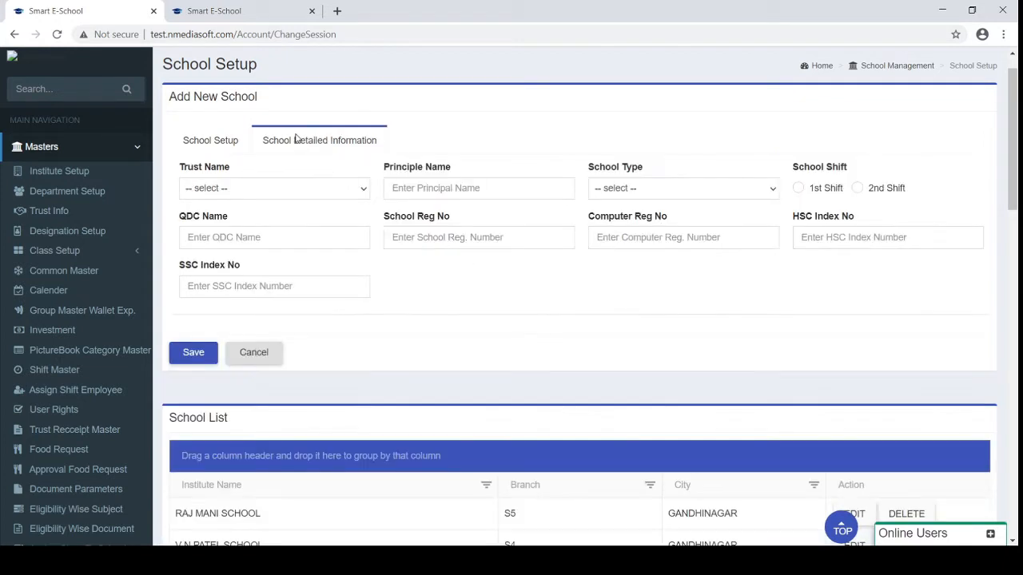
# Open Department Setup, then the Standard Name page under Class Setup
pyautogui.click(78, 194)
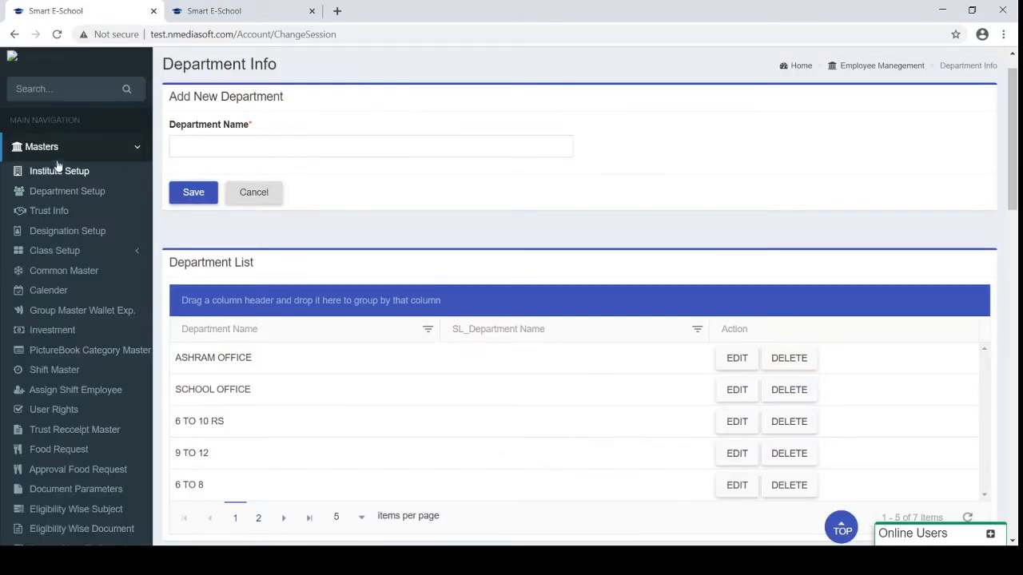
pyautogui.click(57, 252)
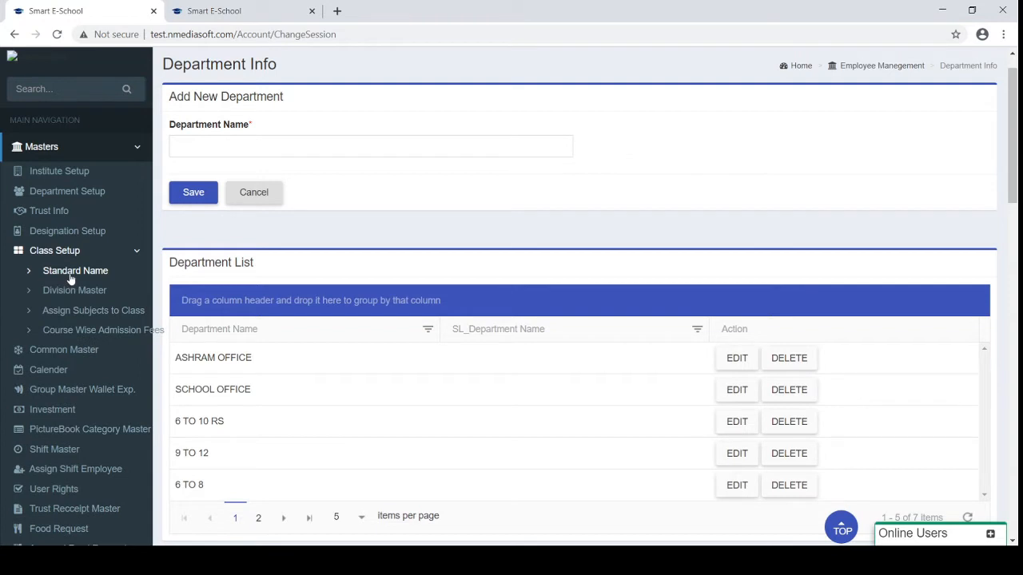
pyautogui.click(69, 275)
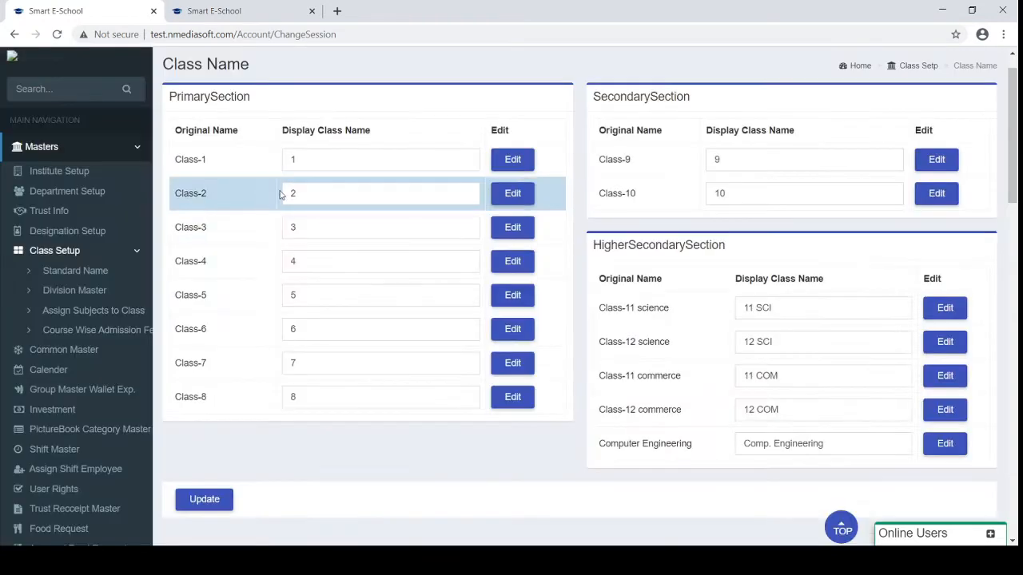
# Edit Class-1's display name to 'S', then go through Division Master to Assign Subjects to Class
pyautogui.moveTo(296, 160); pyautogui.dragTo(287, 160)
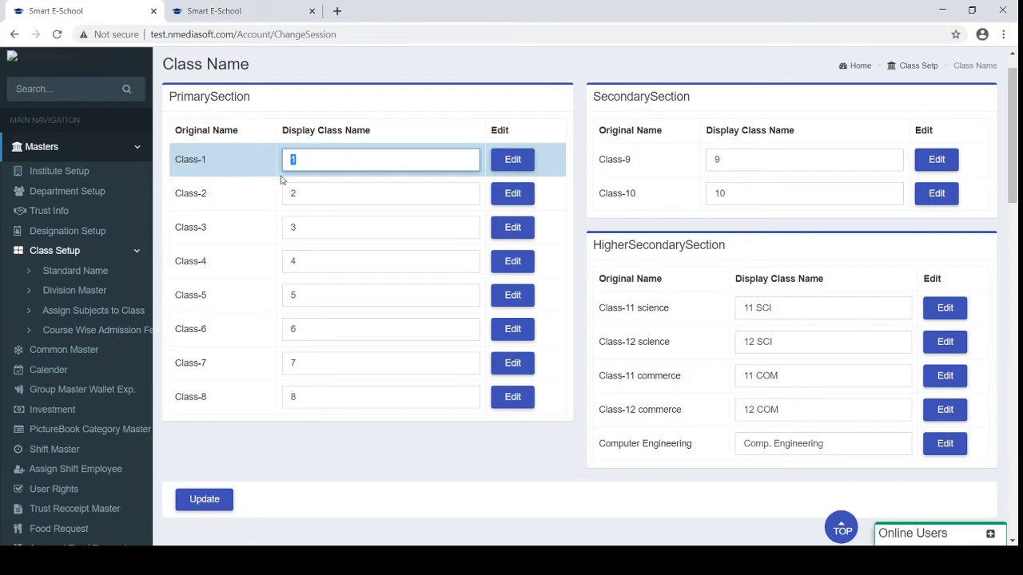
pyautogui.write('Std-')
pyautogui.click(58, 294)
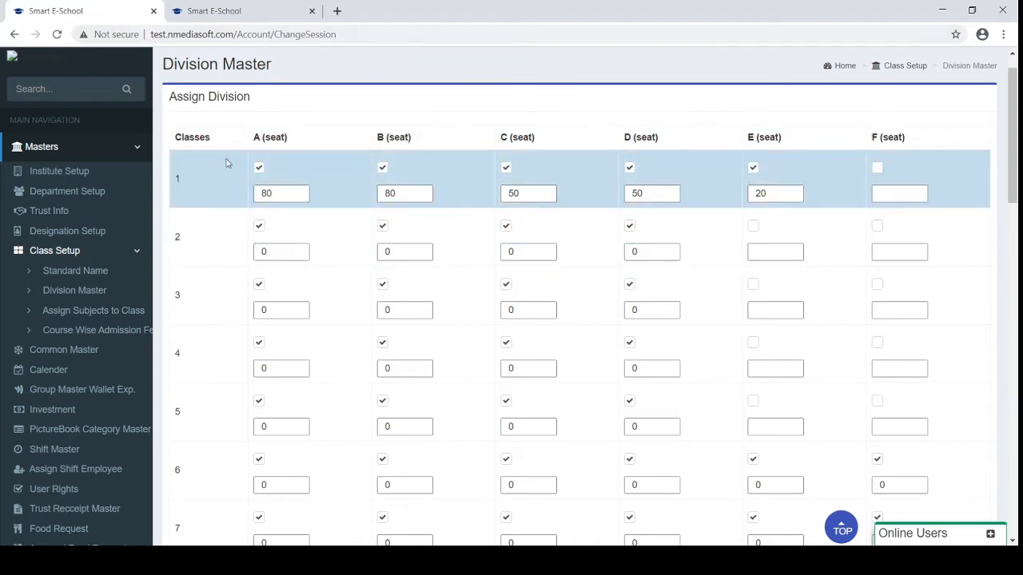
pyautogui.click(101, 314)
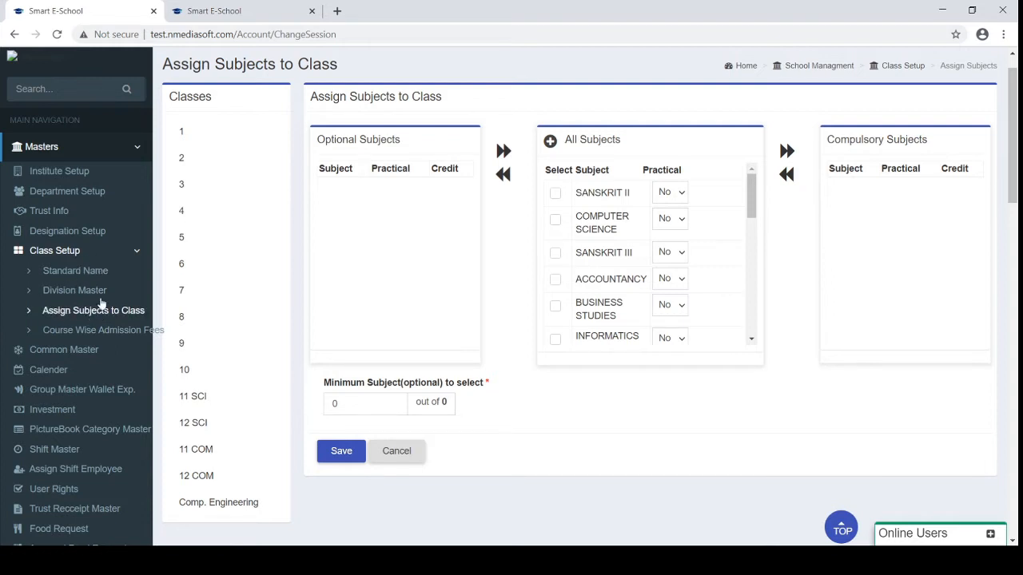
# View class 1 and class 3 subjects, ticking COMPUTER SCIENCE for class 3
pyautogui.click(185, 132)
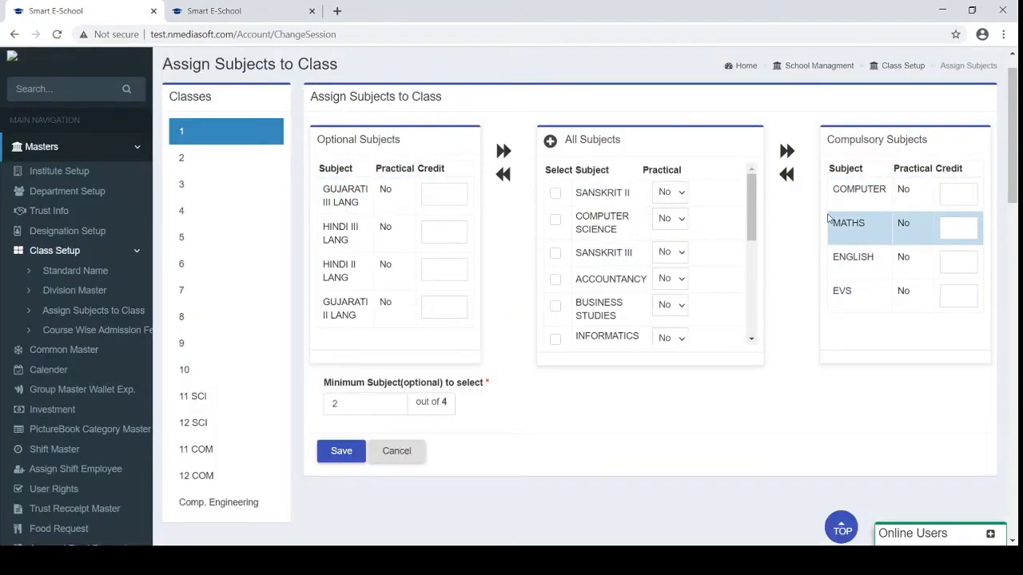
pyautogui.click(197, 194)
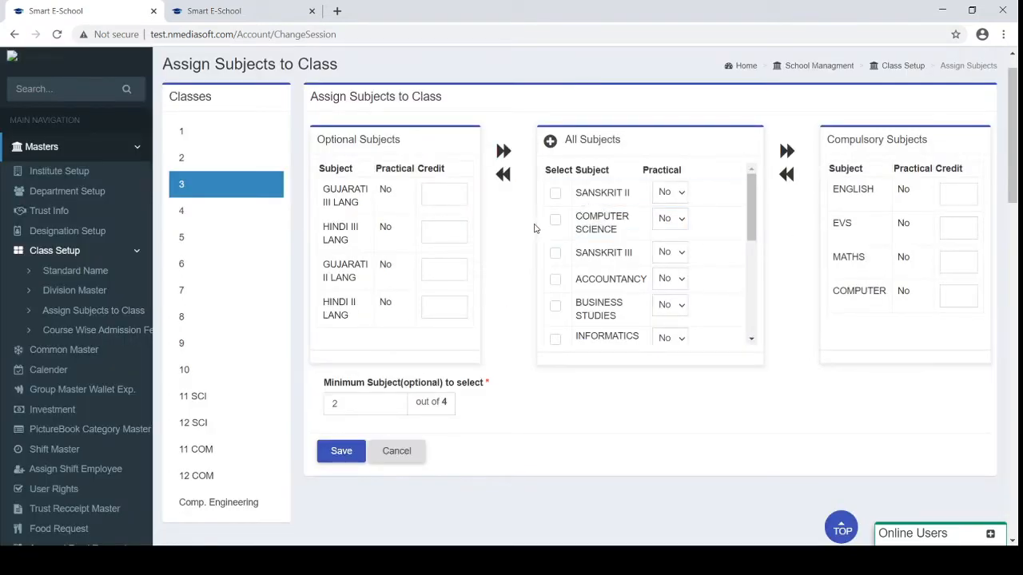
pyautogui.click(555, 220)
# Collapse Class Setup and open the User Rights Management page
pyautogui.click(56, 250)
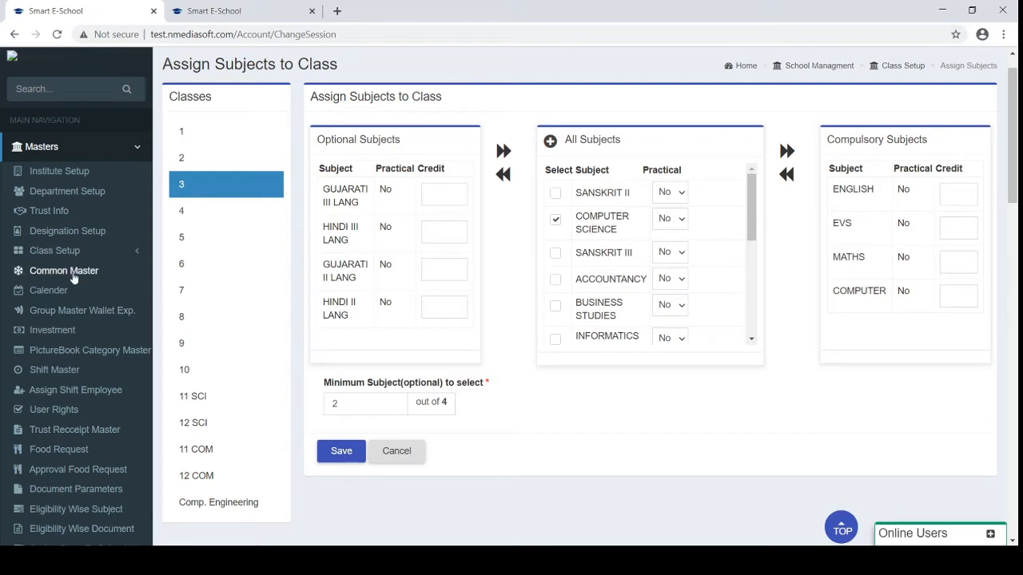
pyautogui.scroll(-1, 61, 328)
pyautogui.scroll(-1, 60, 328)
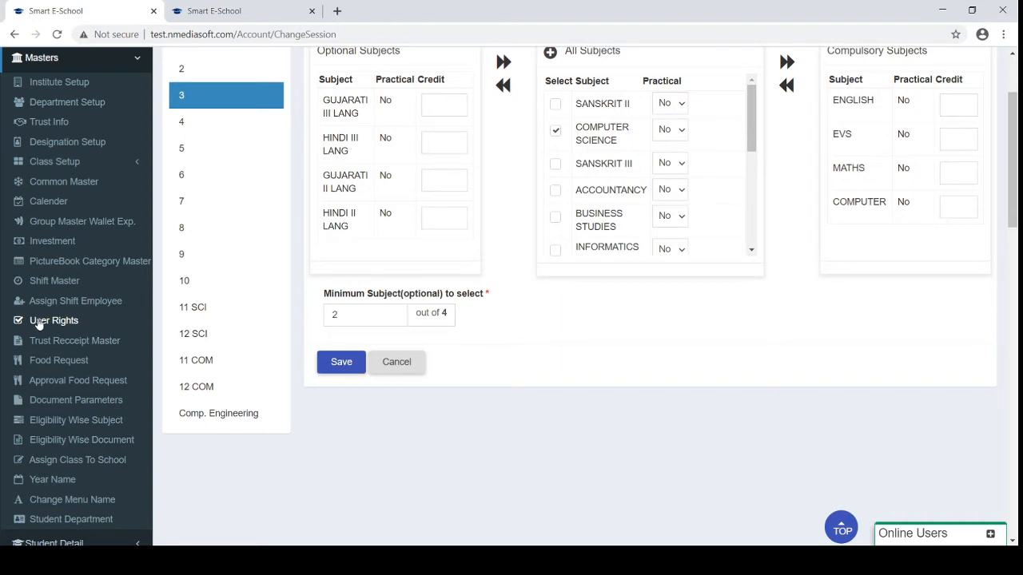
pyautogui.click(48, 320)
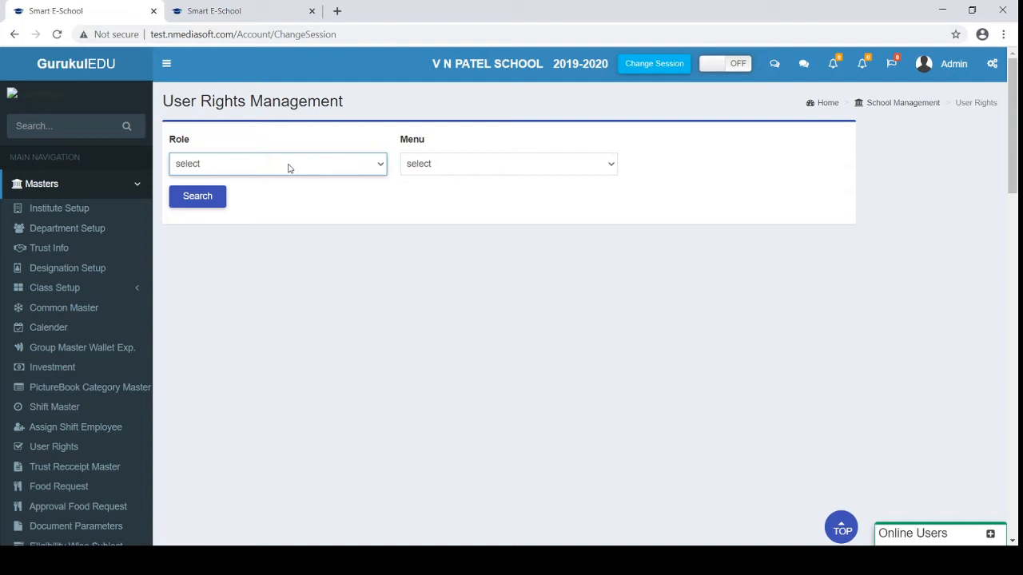
# Load the Admin role's permissions for the Masters menu
pyautogui.click(195, 196)
pyautogui.click(449, 168)
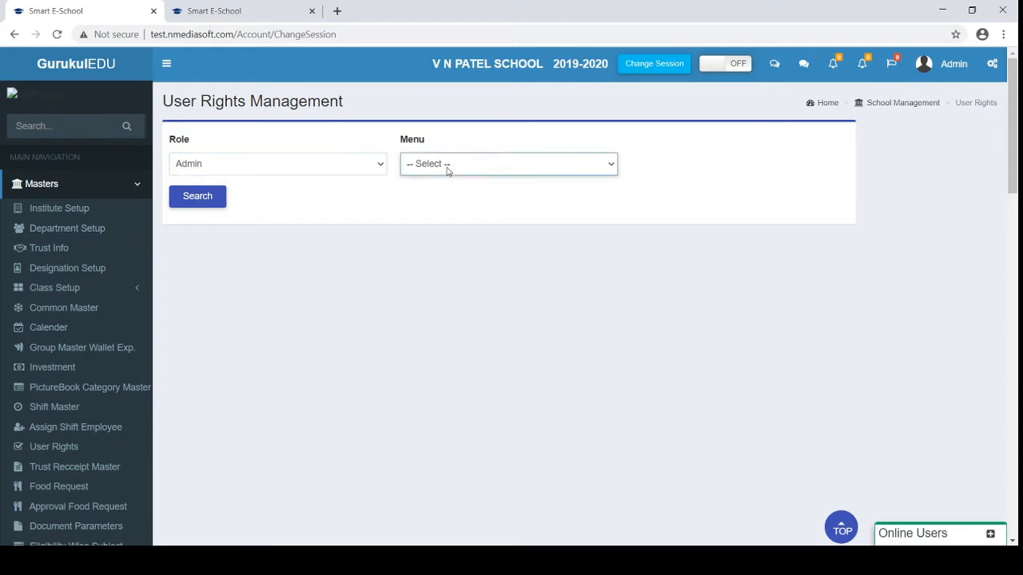
pyautogui.click(426, 211)
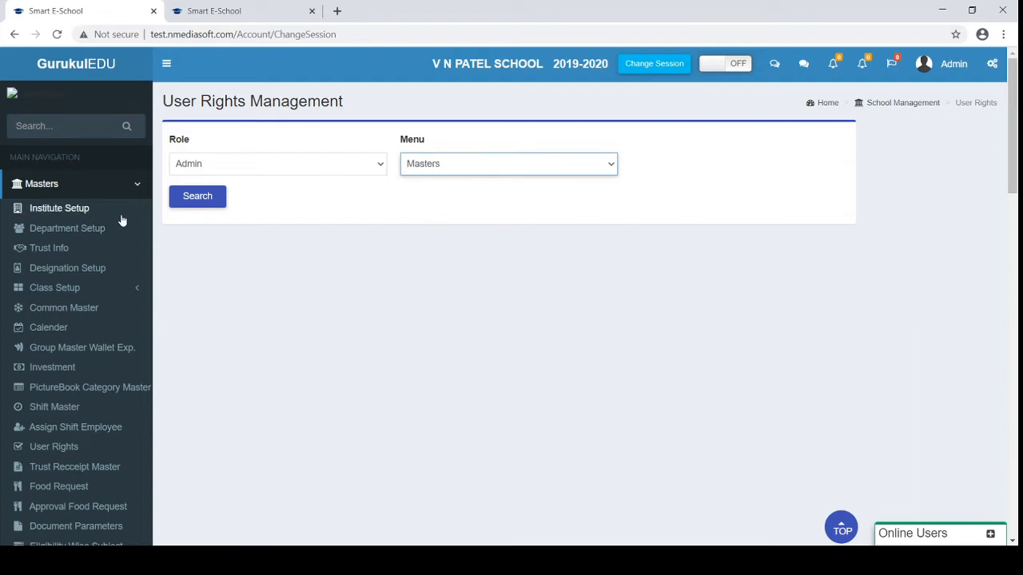
pyautogui.click(196, 200)
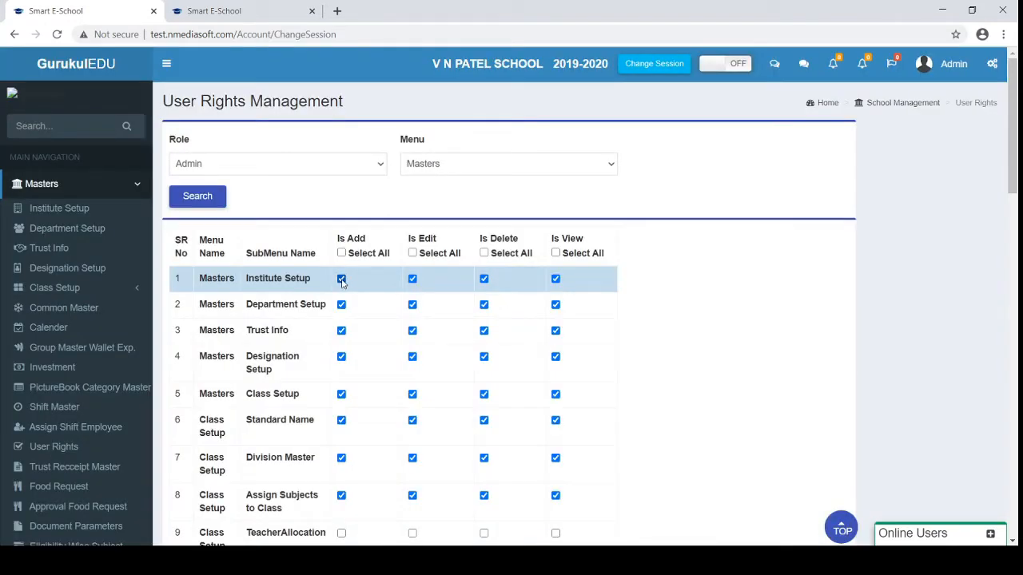
# Clear Is Add, Is Edit, Is Delete and Is View for Institute Setup
pyautogui.click(341, 280)
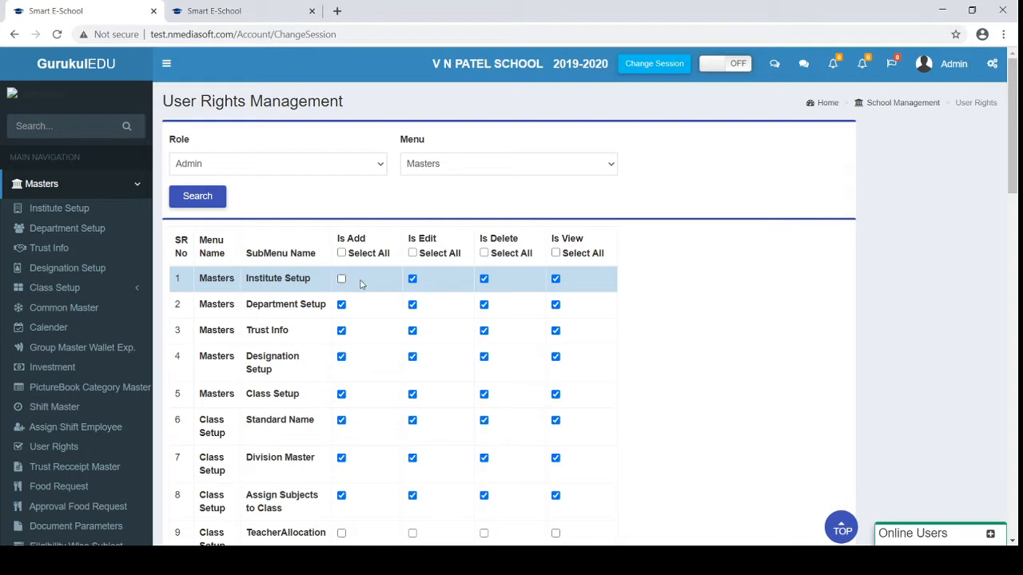
pyautogui.click(414, 281)
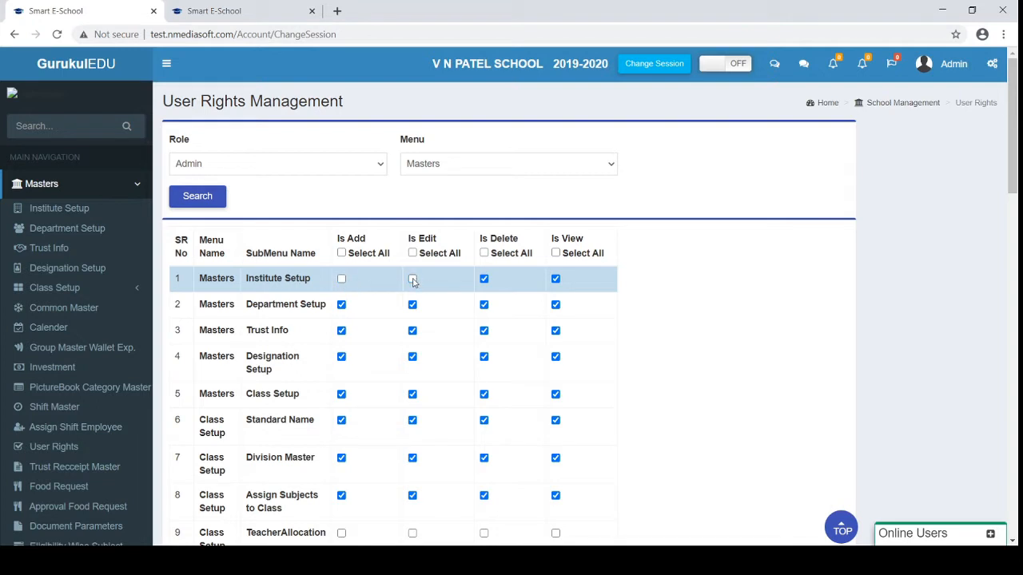
pyautogui.click(484, 279)
pyautogui.click(556, 279)
pyautogui.moveTo(313, 280); pyautogui.dragTo(246, 279)
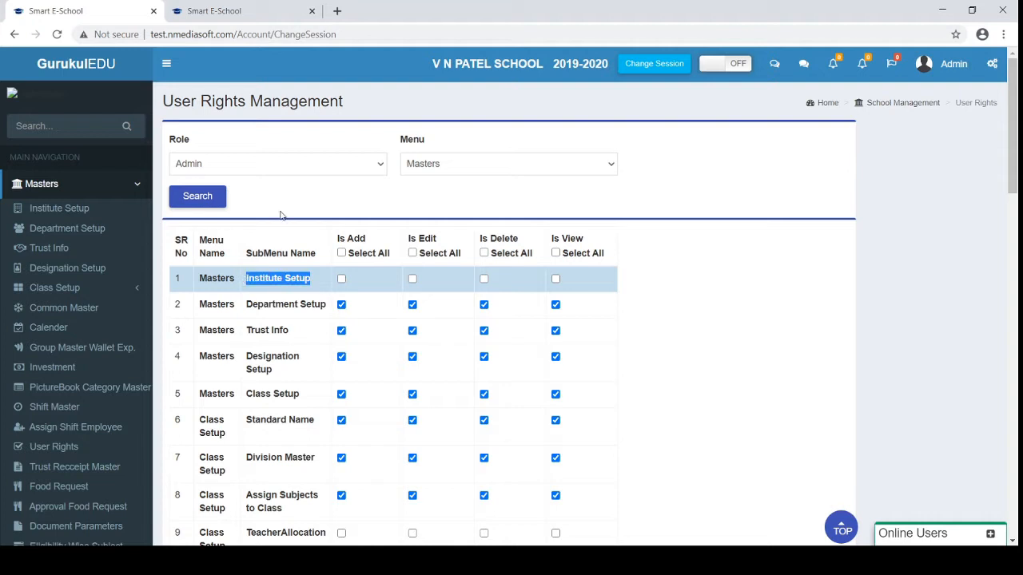
pyautogui.click(294, 166)
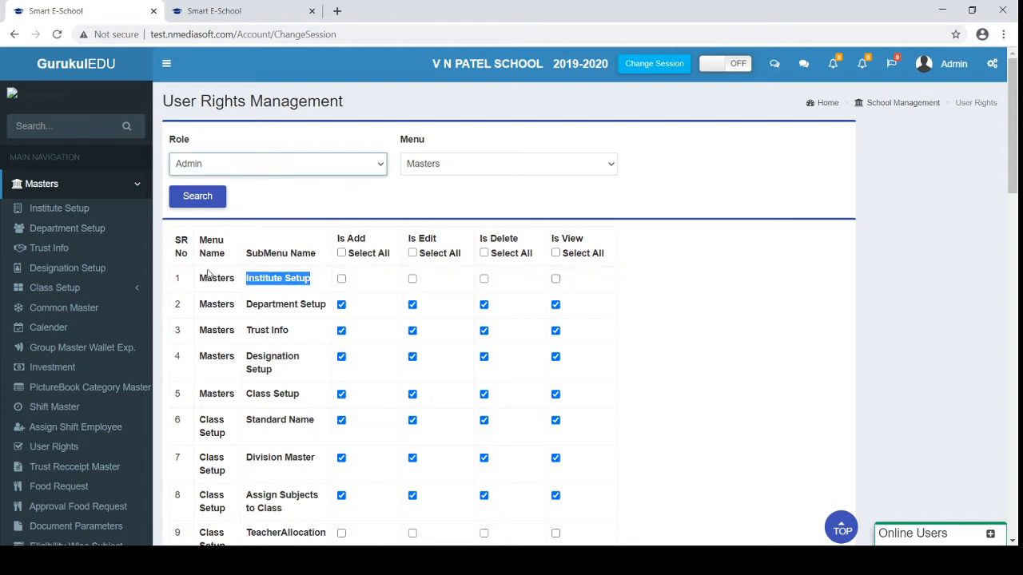
# Load Principal's Student Detail rights, review the table, and collapse the Masters group
pyautogui.press('Down')
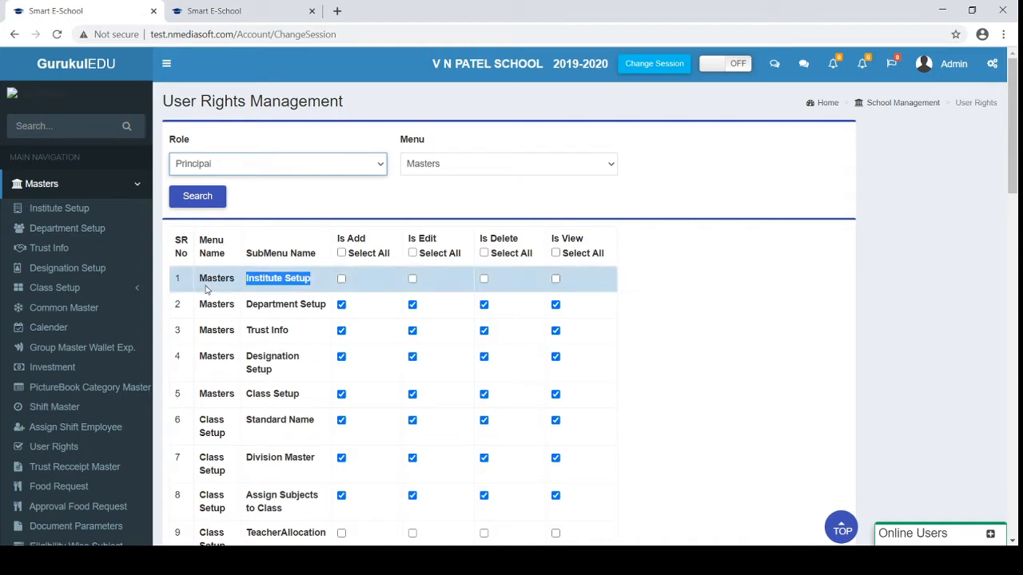
pyautogui.click(440, 171)
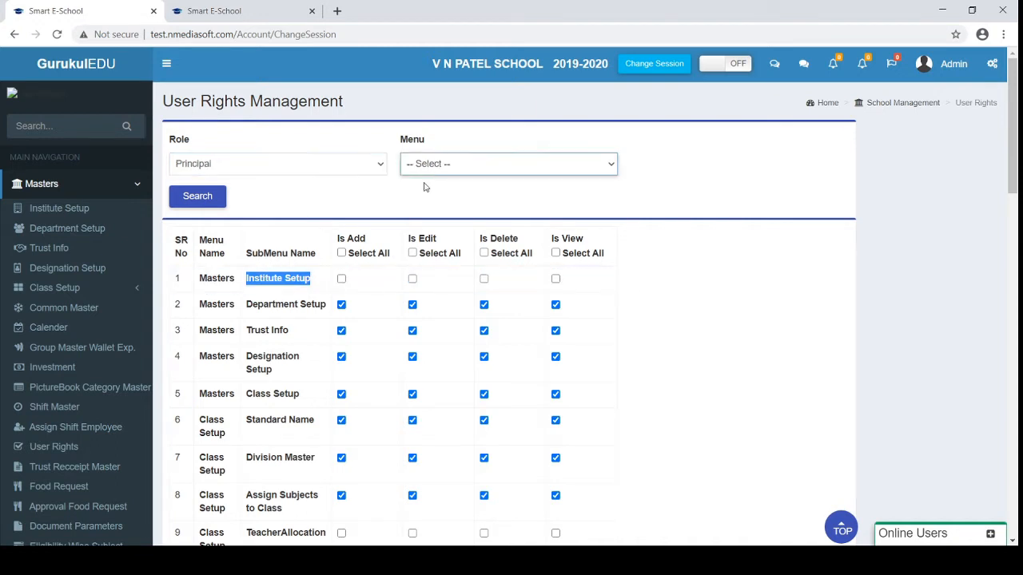
pyautogui.click(422, 245)
pyautogui.click(199, 197)
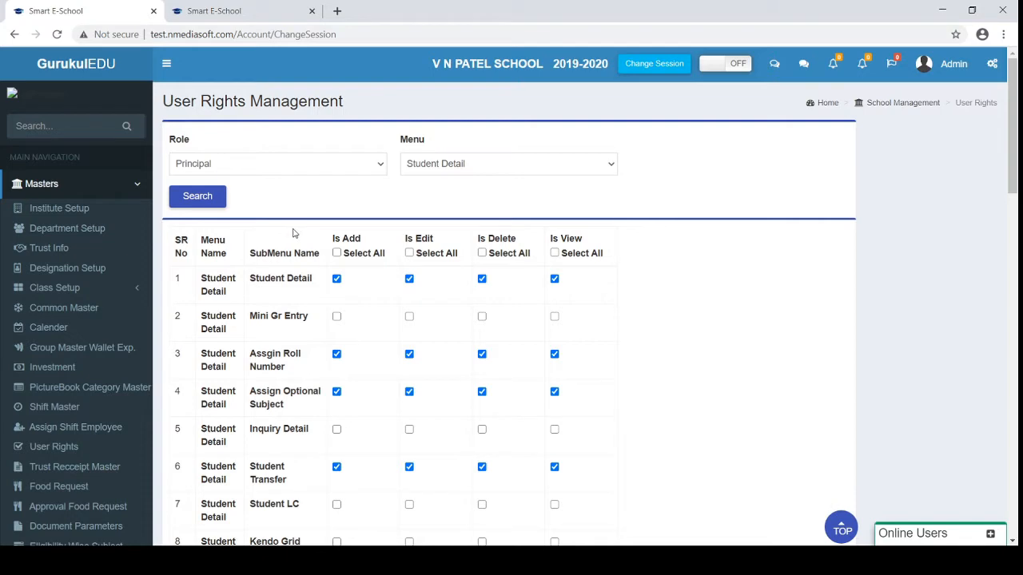
pyautogui.scroll(-1, 76, 346)
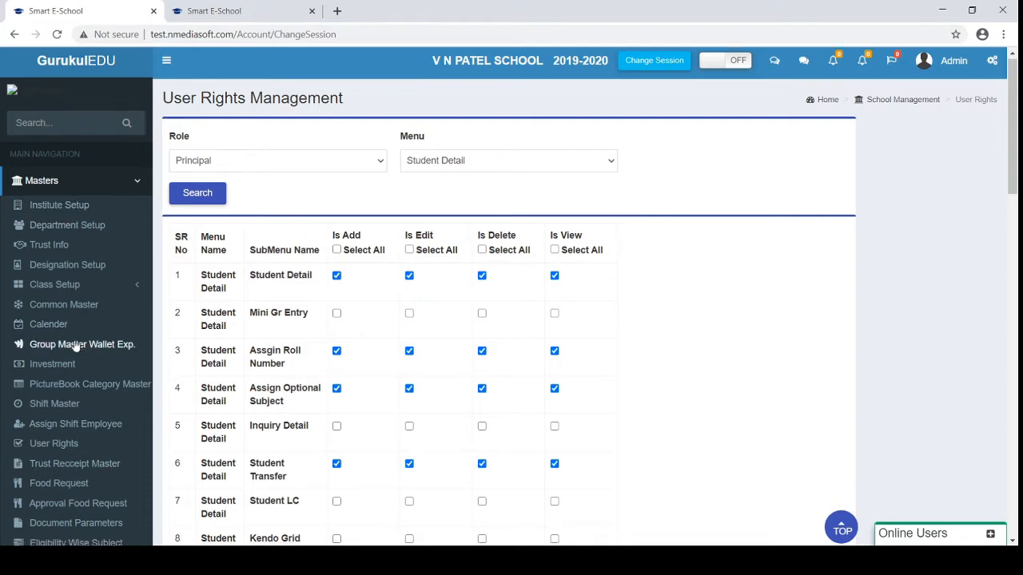
pyautogui.scroll(-3, 75, 345)
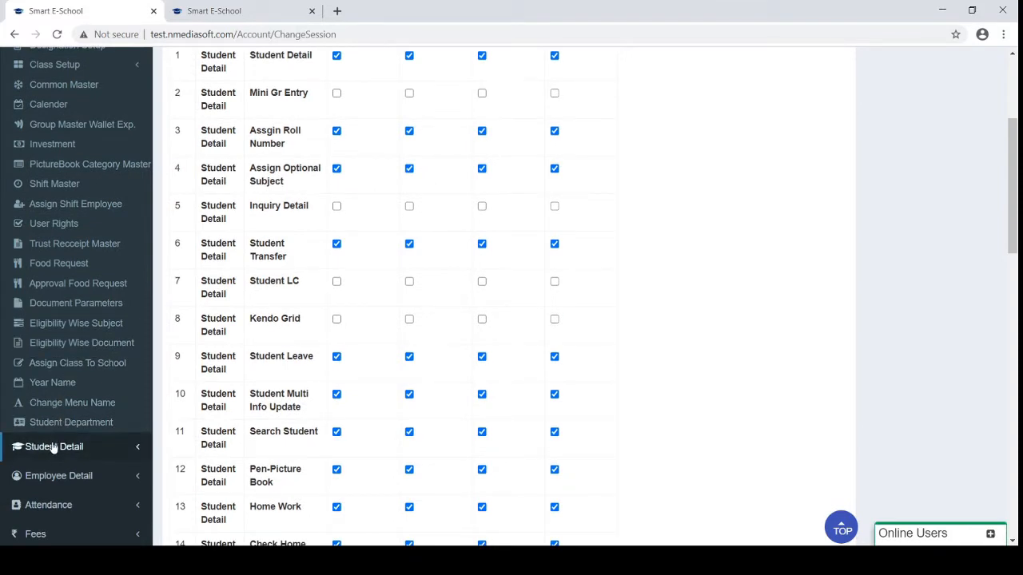
pyautogui.scroll(2, 54, 449)
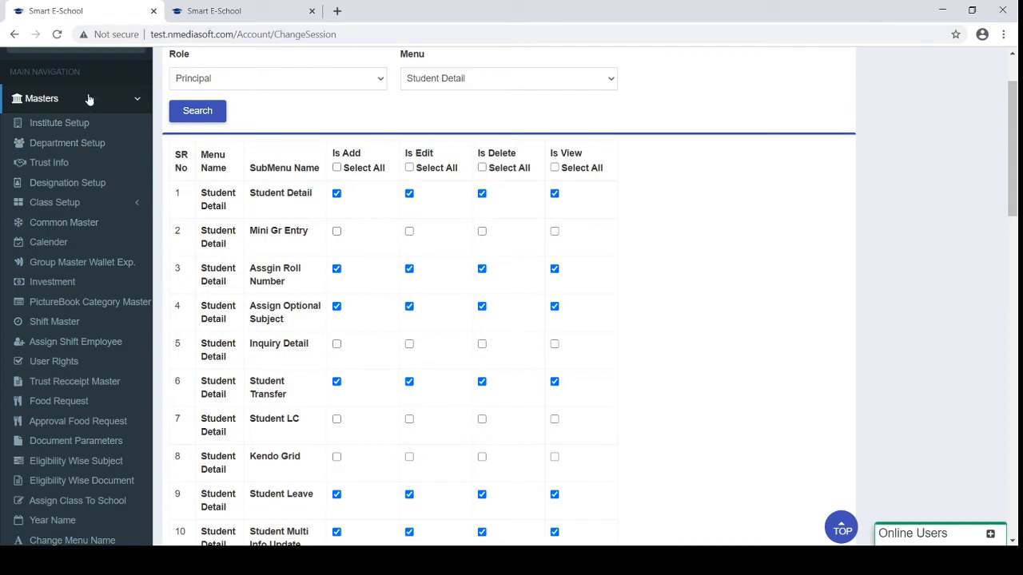
pyautogui.click(87, 98)
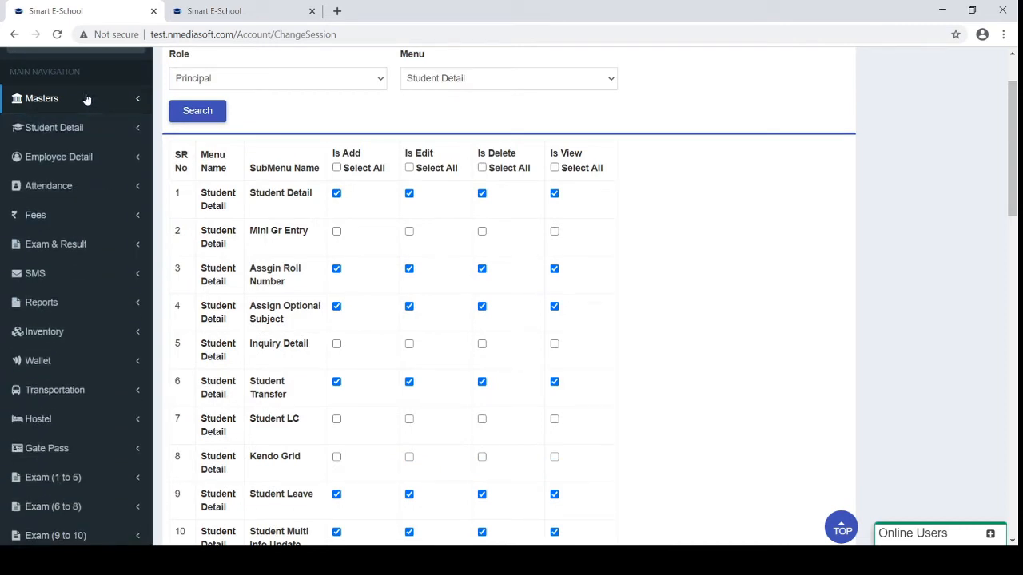
pyautogui.scroll(1, 80, 139)
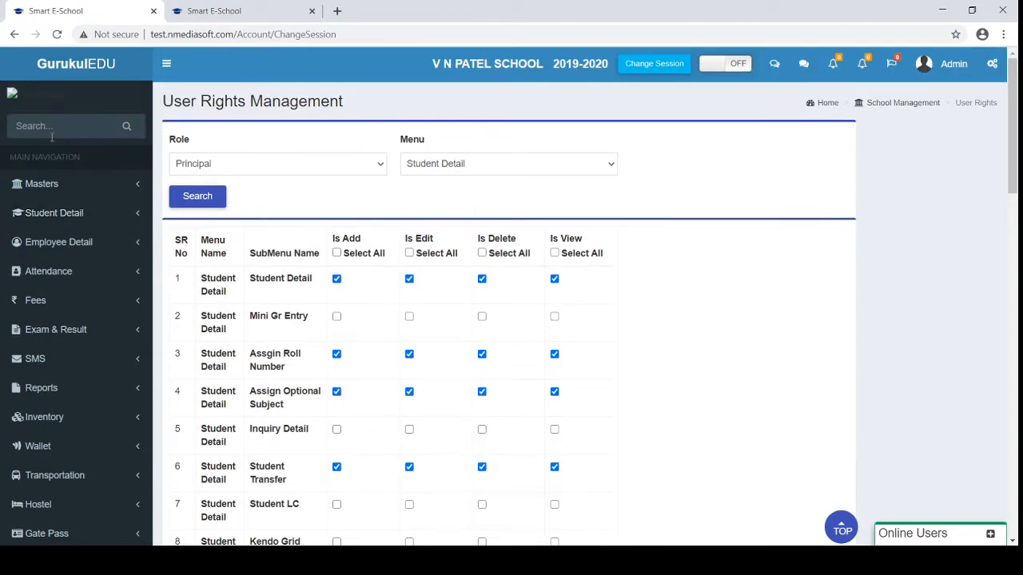
# Search the sidebar for 'admi' and open the Admission Inquiry list
pyautogui.click(49, 128)
pyautogui.write('ad')
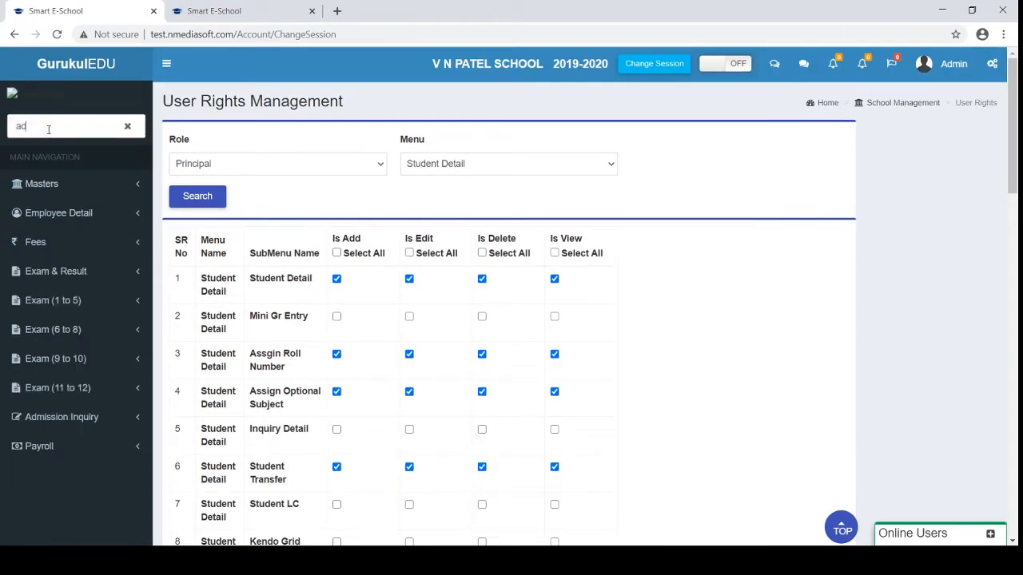
pyautogui.write('m')
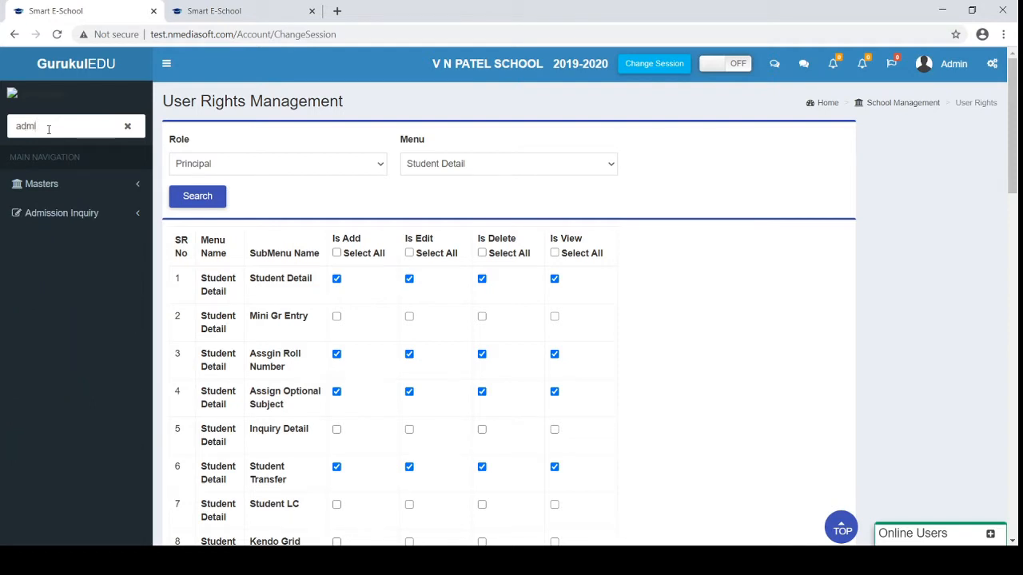
pyautogui.write('i')
pyautogui.click(69, 222)
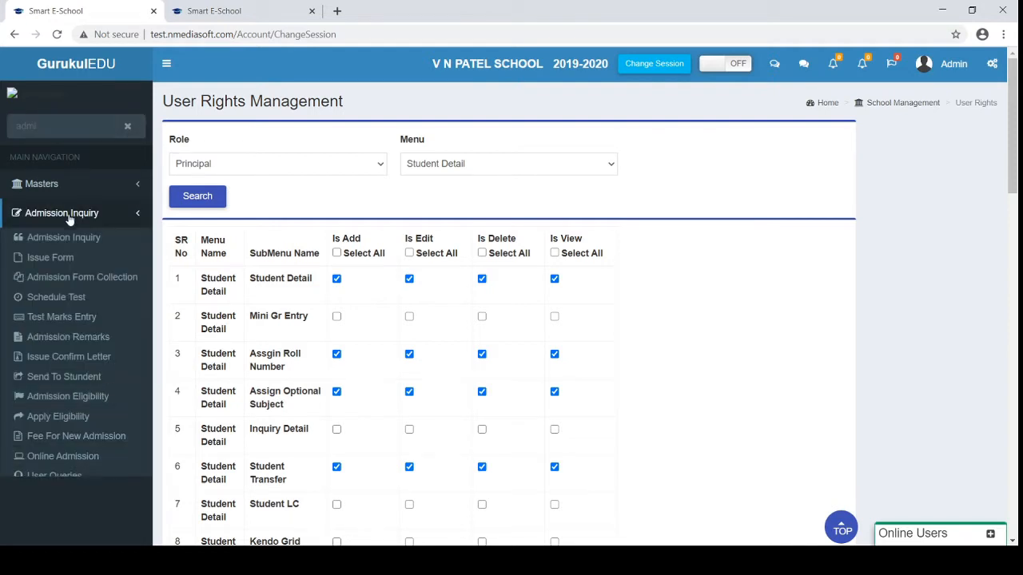
pyautogui.click(51, 125)
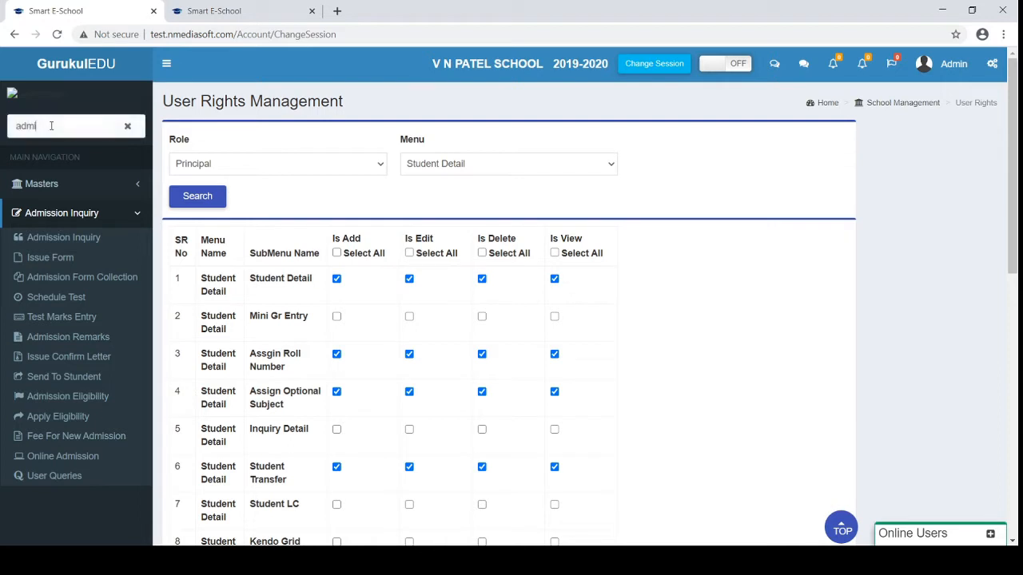
pyautogui.click(66, 239)
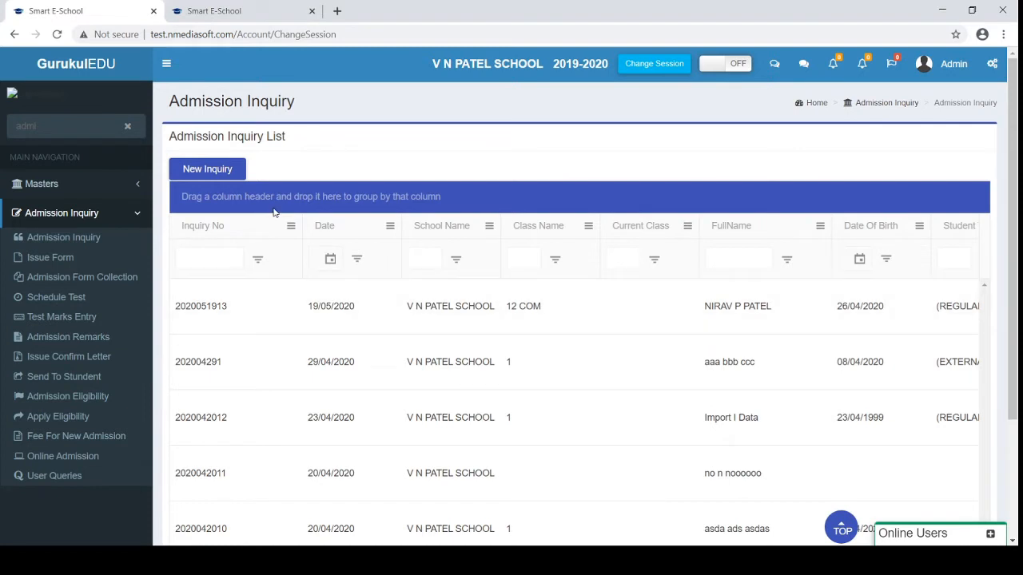
# Browse the inquiry list, jumping to page 7 and selecting the first inquiry number
pyautogui.click(225, 258)
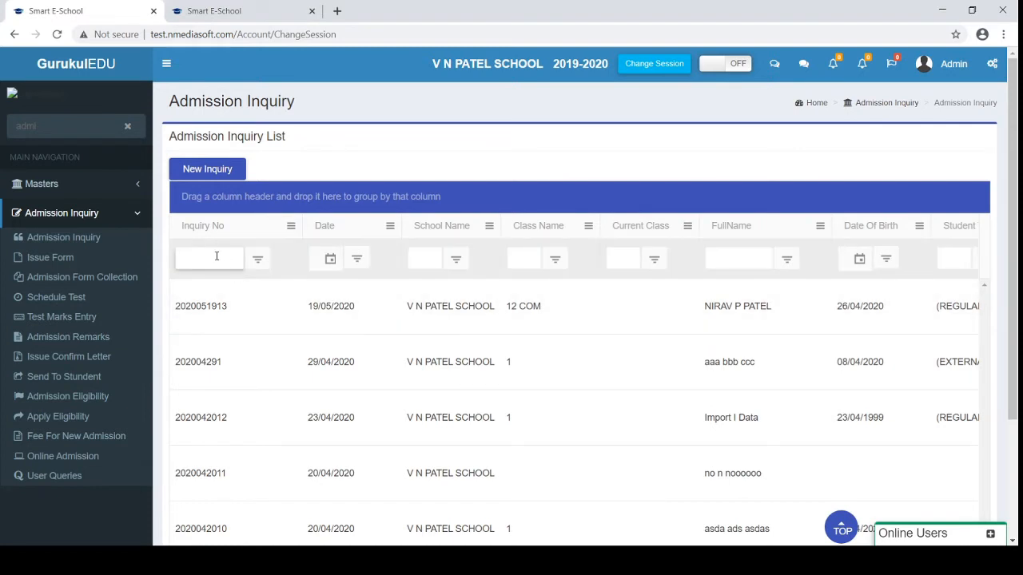
pyautogui.scroll(-1, 217, 257)
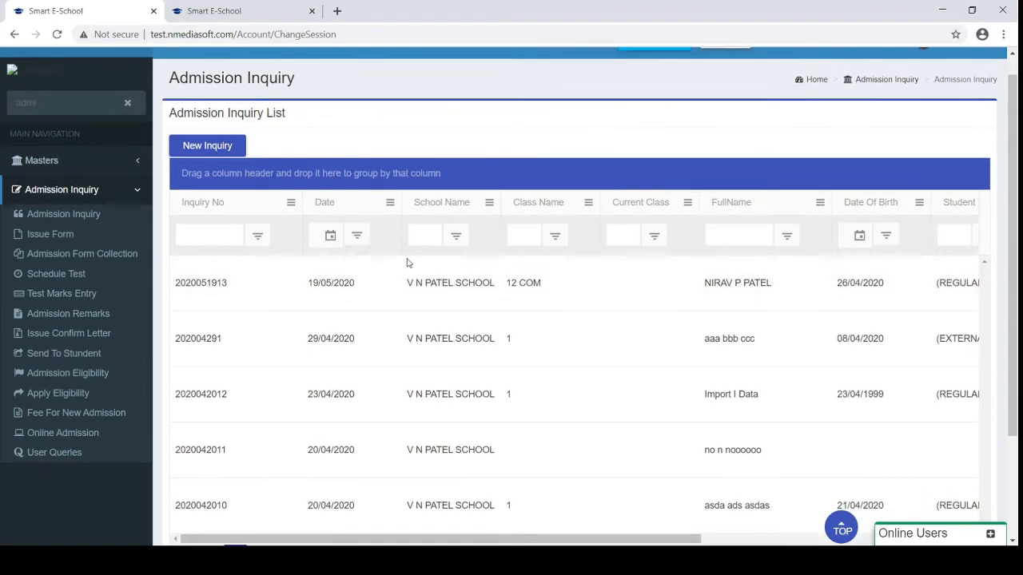
pyautogui.scroll(-2, 408, 264)
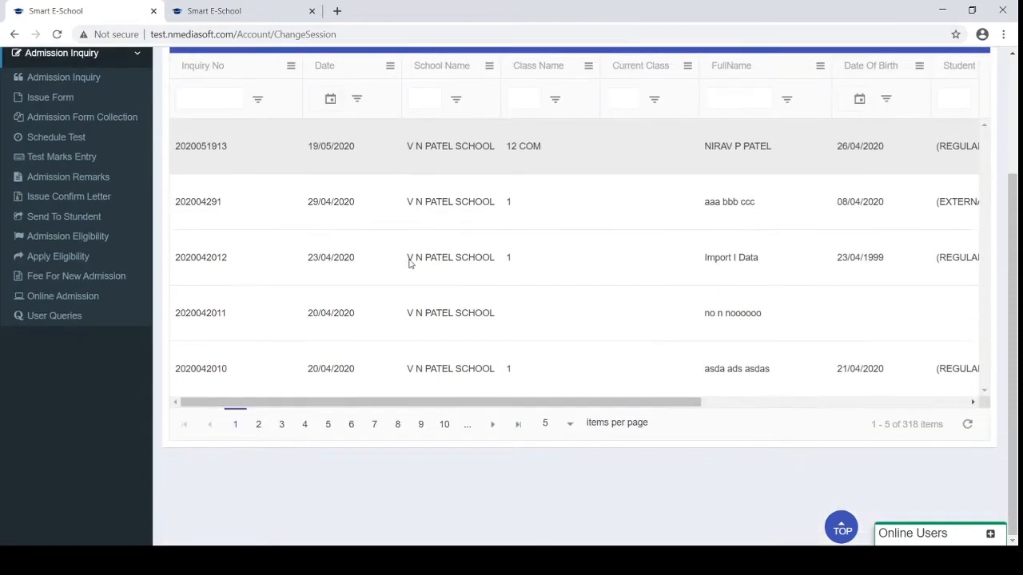
pyautogui.click(374, 424)
pyautogui.scroll(2, 476, 328)
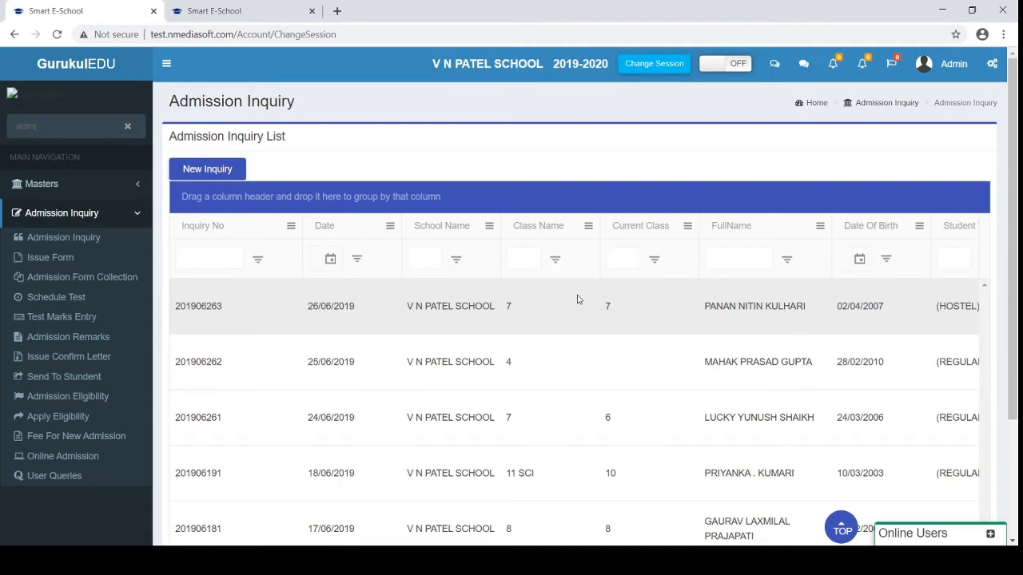
pyautogui.doubleClick(184, 306)
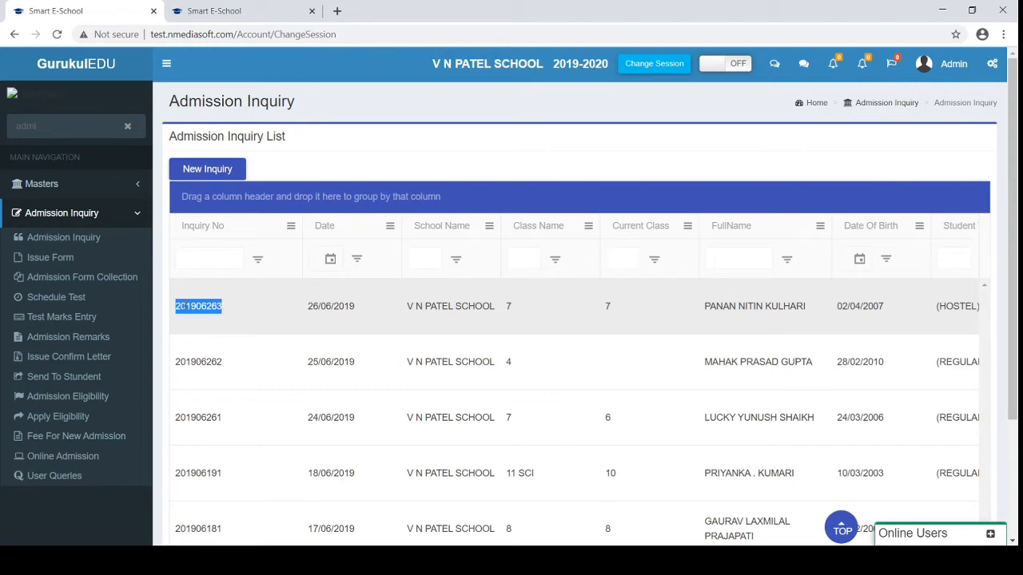
# Scroll across the grid's columns, then start a New Inquiry
pyautogui.hscroll(3, 578, 405)
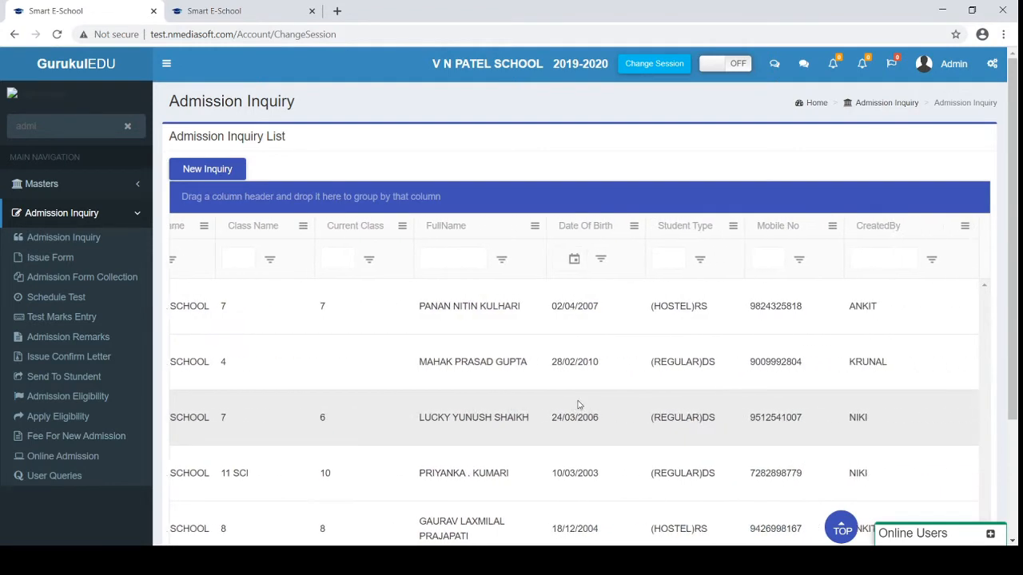
pyautogui.hscroll(3, 579, 406)
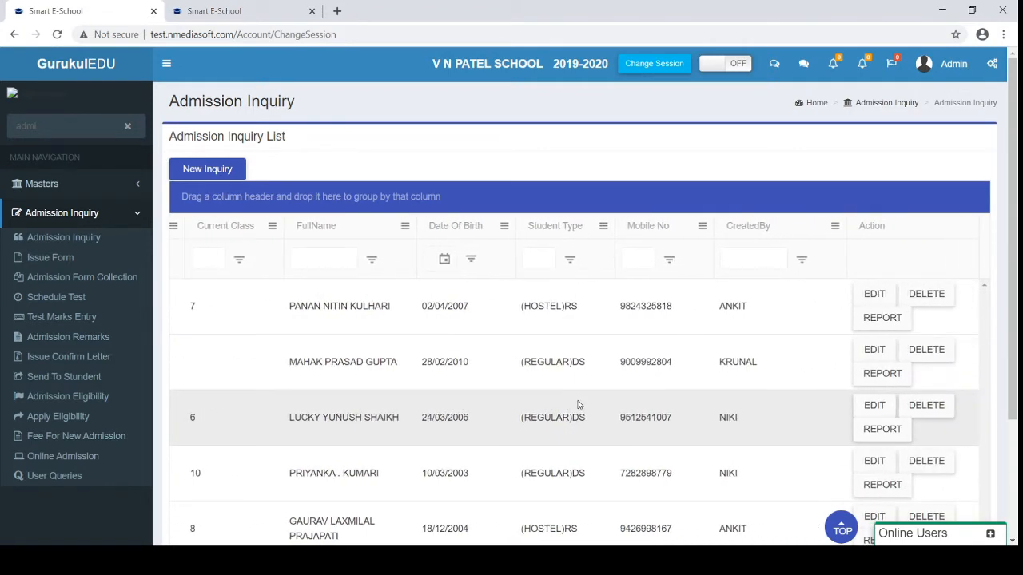
pyautogui.hscroll(-6, 578, 406)
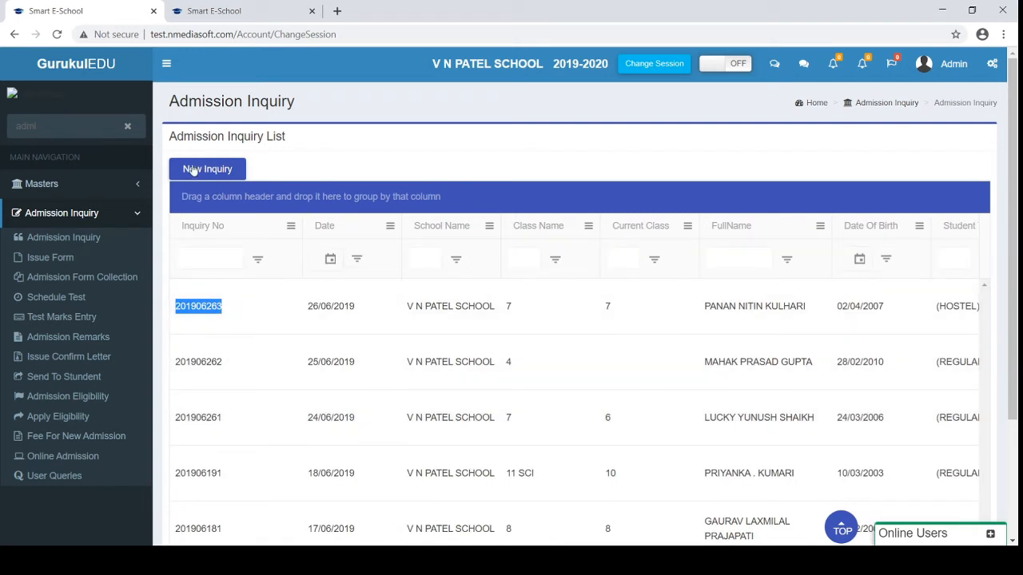
pyautogui.click(200, 171)
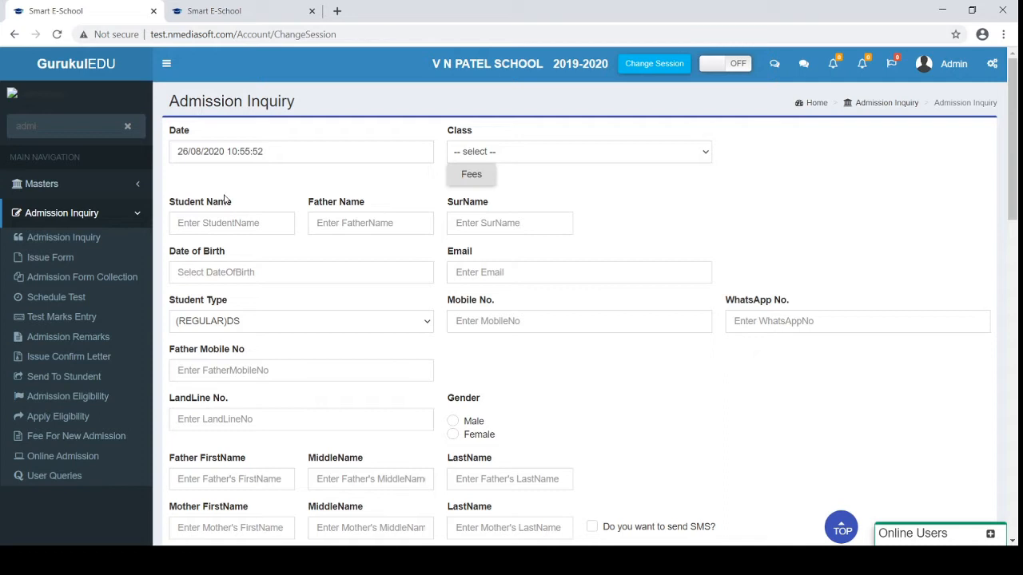
# Set the inquiry's class to STD 2 and check the fees for that class
pyautogui.click(499, 157)
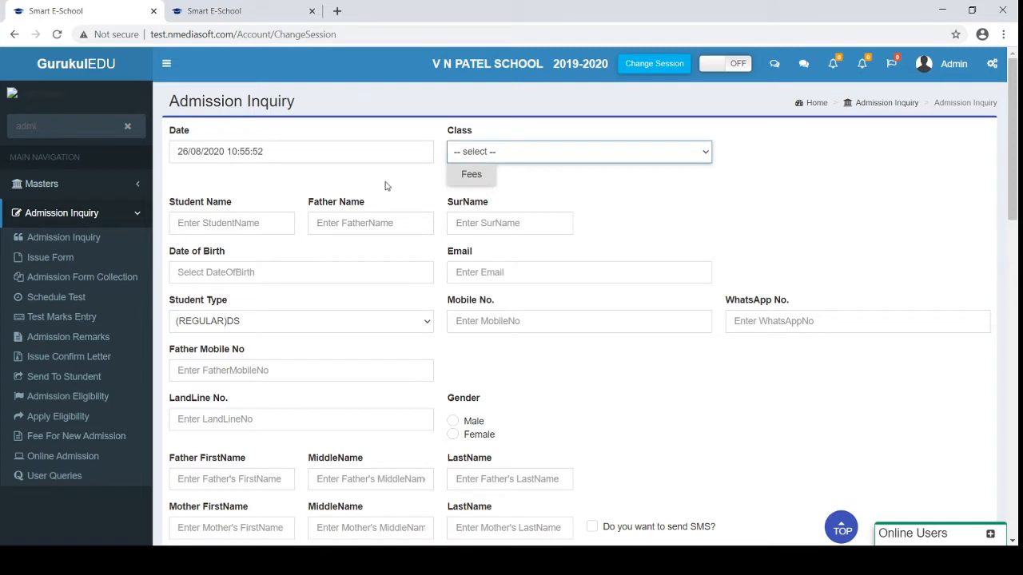
pyautogui.click(232, 217)
pyautogui.scroll(-1, 230, 217)
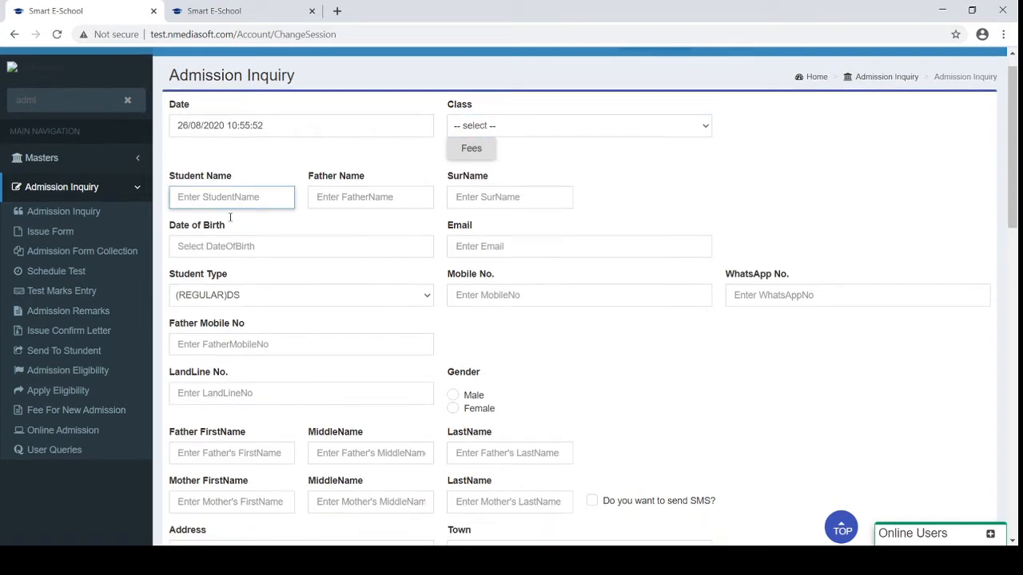
pyautogui.click(496, 133)
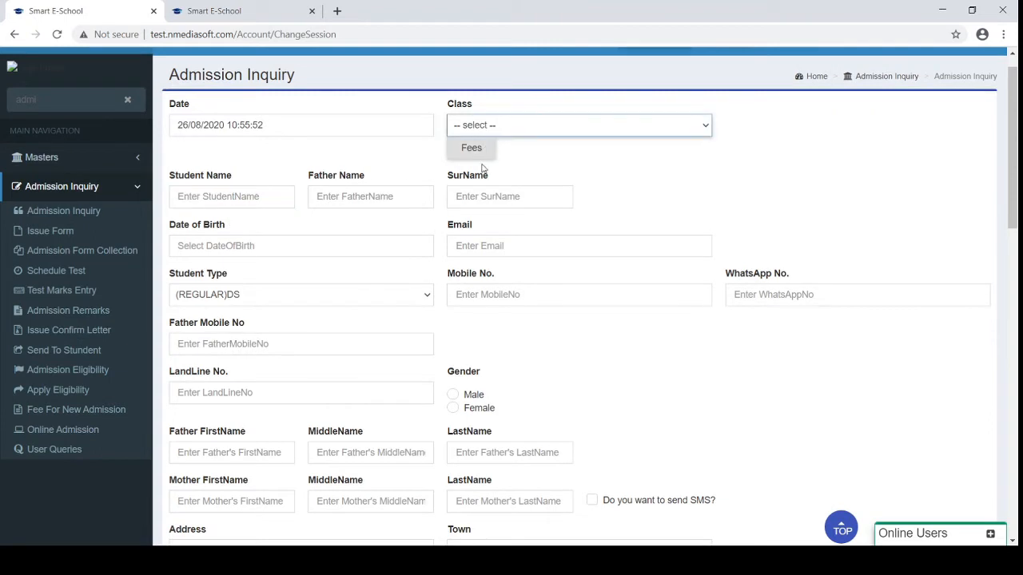
pyautogui.click(483, 168)
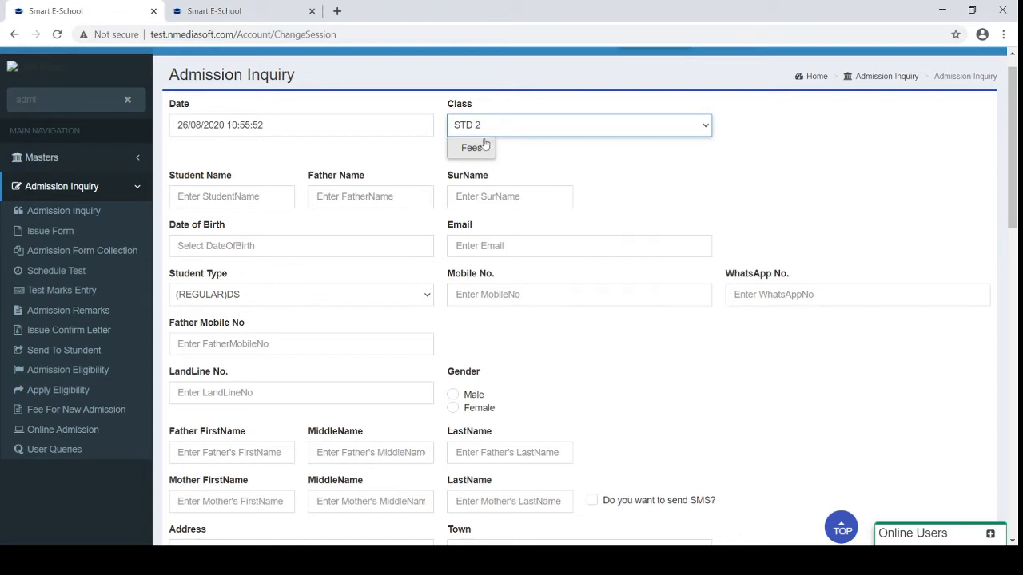
pyautogui.click(480, 144)
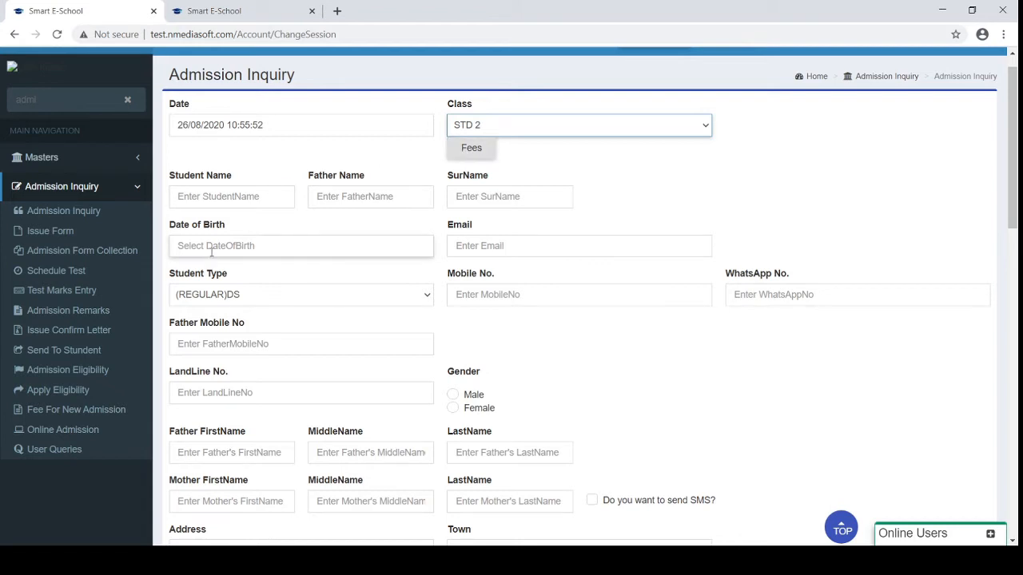
# Look over the Date of Birth calendar, Email field and Student Type choices
pyautogui.click(213, 245)
pyautogui.scroll(-1, 213, 248)
pyautogui.click(484, 186)
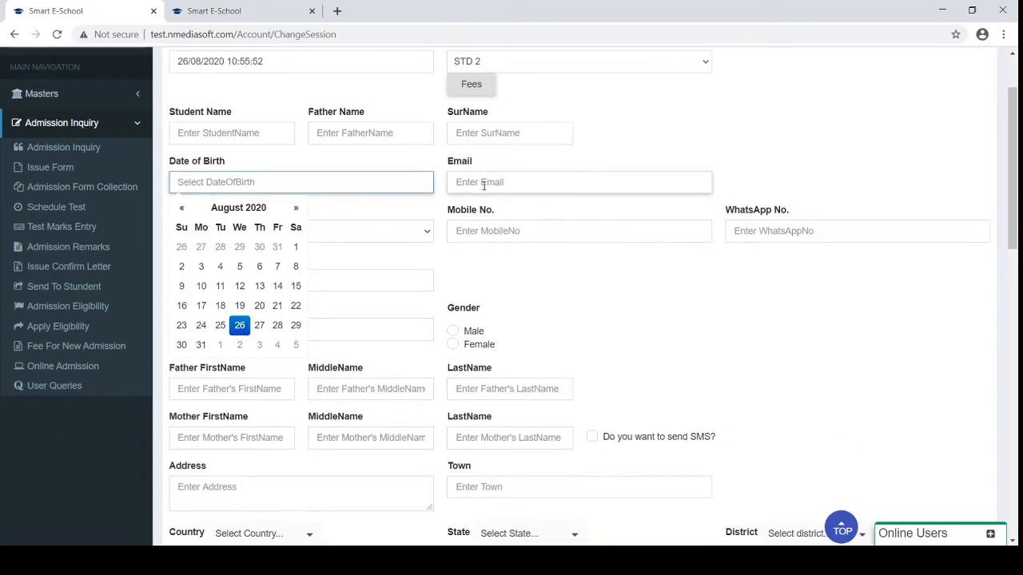
pyautogui.click(291, 231)
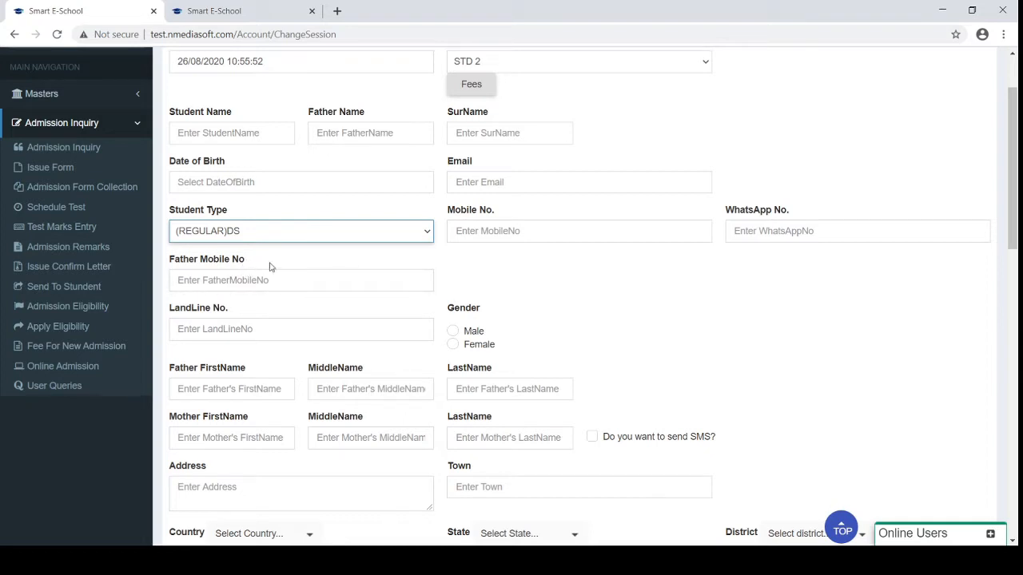
# Set the Next Follow Up date to 29/08/2020
pyautogui.scroll(-1, 270, 266)
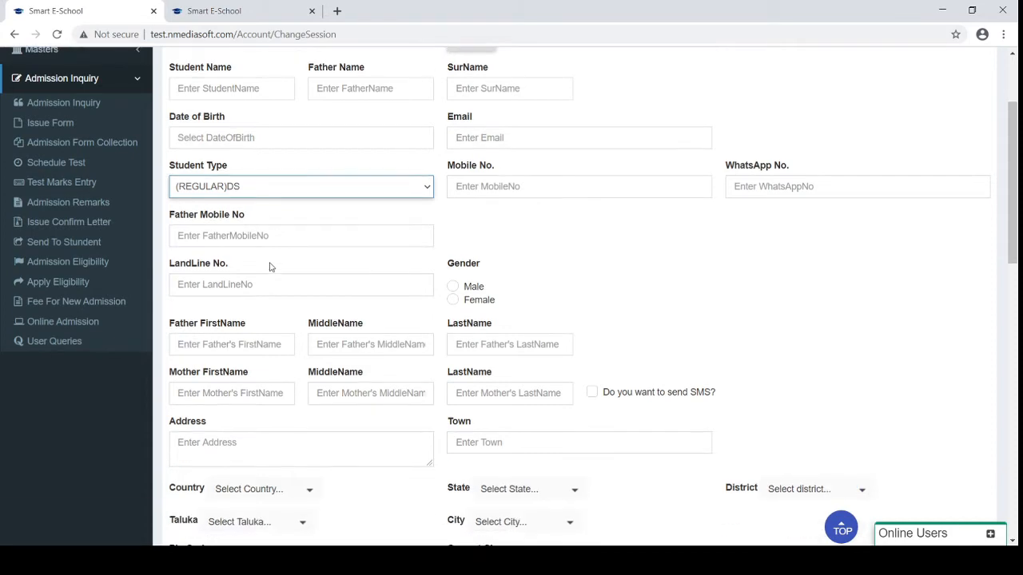
pyautogui.scroll(-2, 498, 224)
pyautogui.scroll(-2, 497, 224)
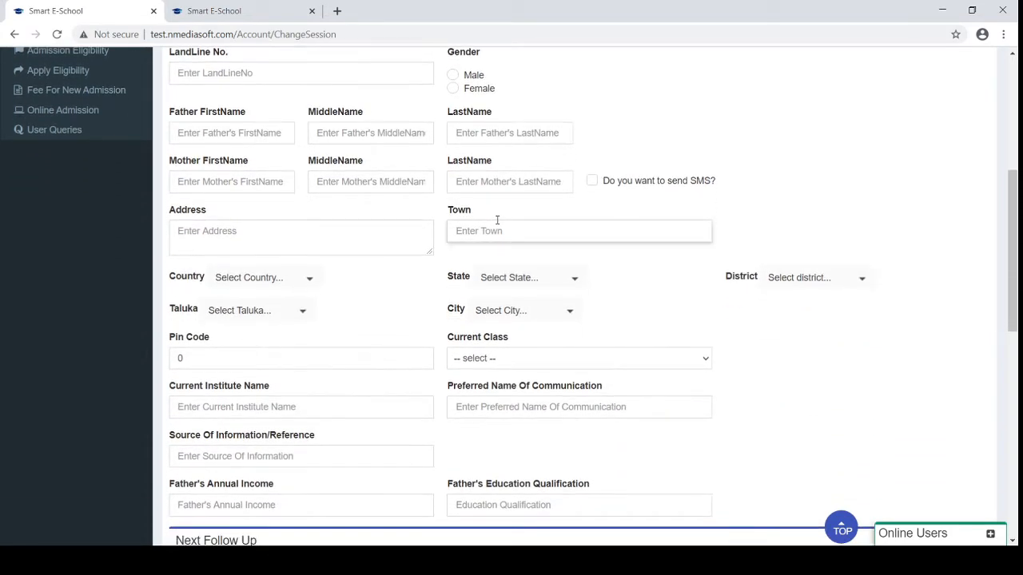
pyautogui.scroll(-1, 497, 220)
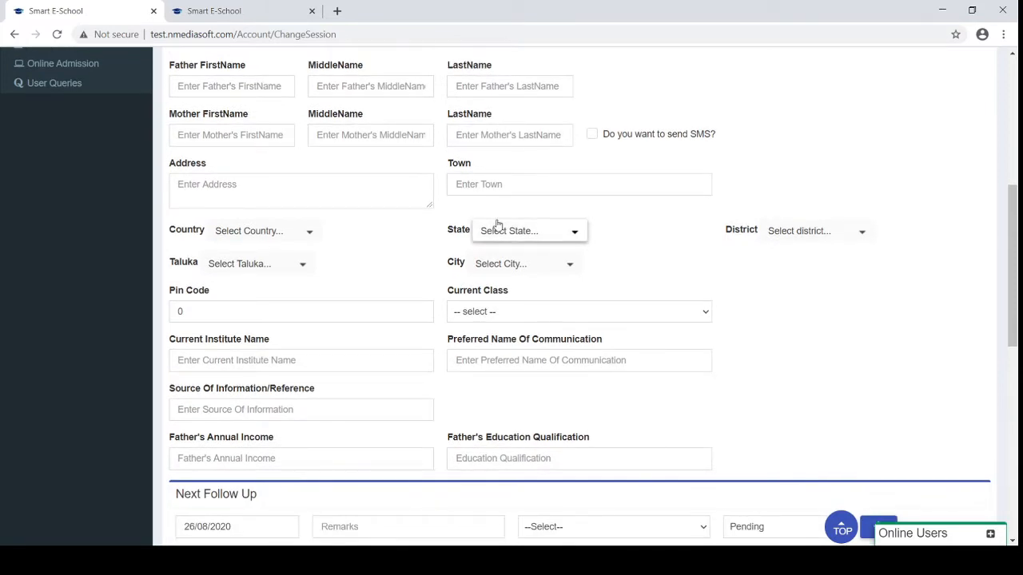
pyautogui.scroll(-2, 497, 224)
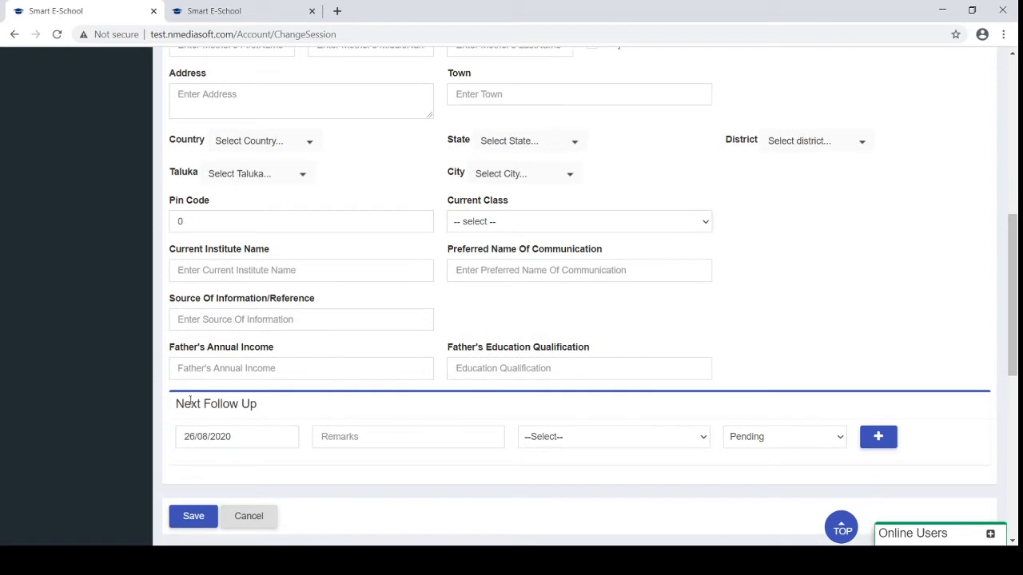
pyautogui.moveTo(171, 404); pyautogui.dragTo(285, 413)
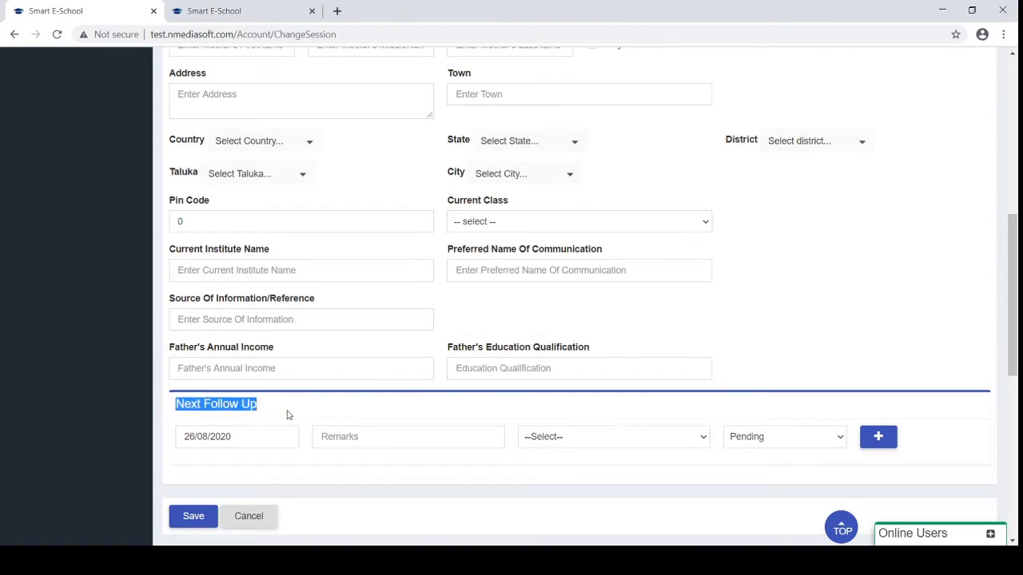
pyautogui.click(266, 432)
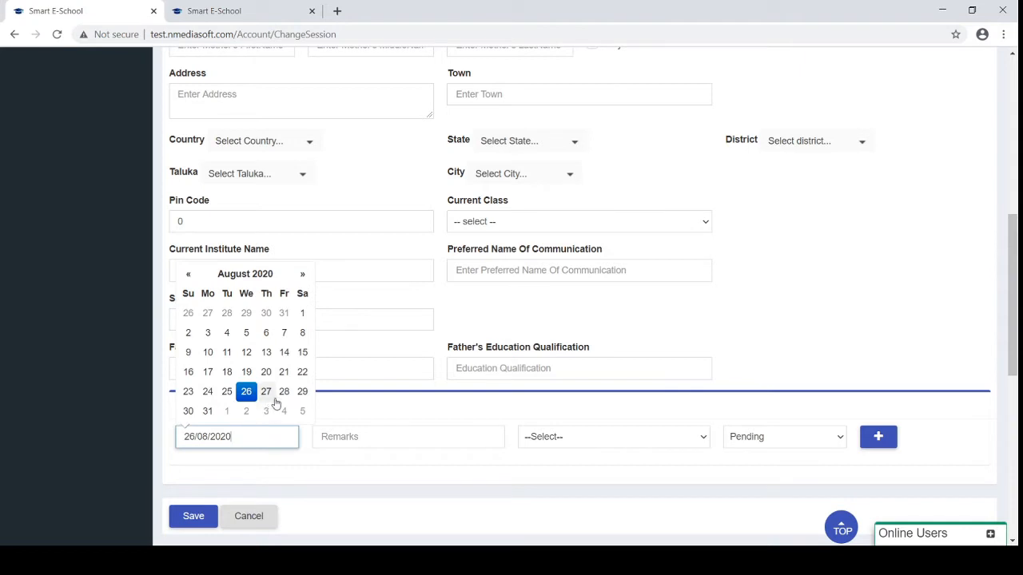
pyautogui.click(301, 393)
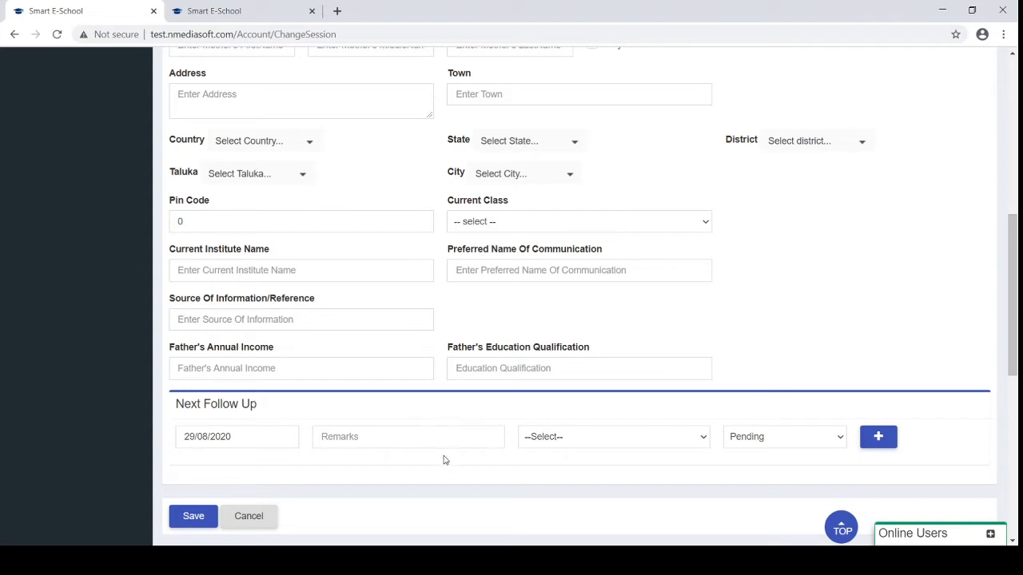
# Assign the follow-up to a staff member from the --Select-- list
pyautogui.click(574, 442)
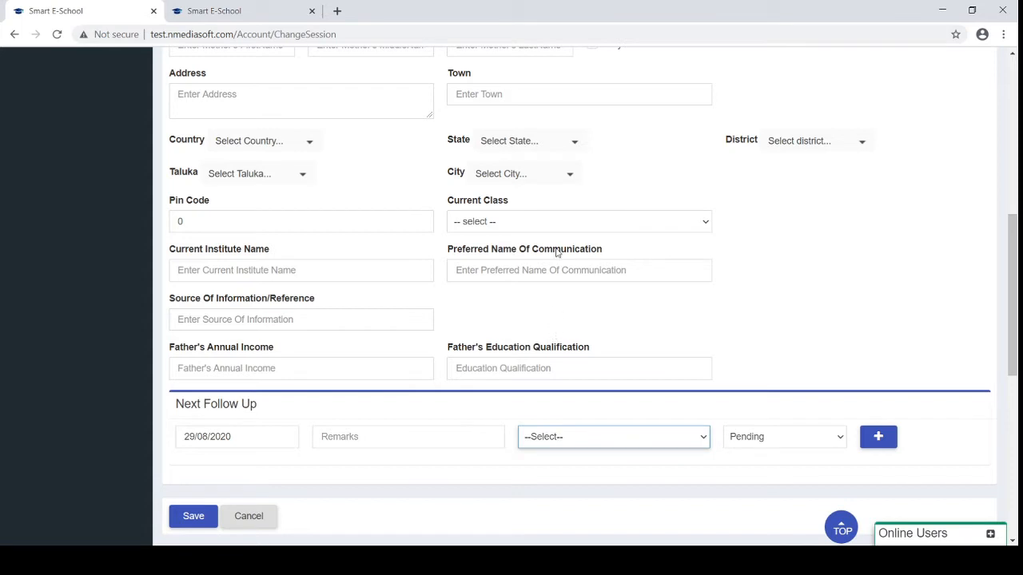
pyautogui.click(547, 380)
pyautogui.click(224, 417)
pyautogui.scroll(7, 224, 417)
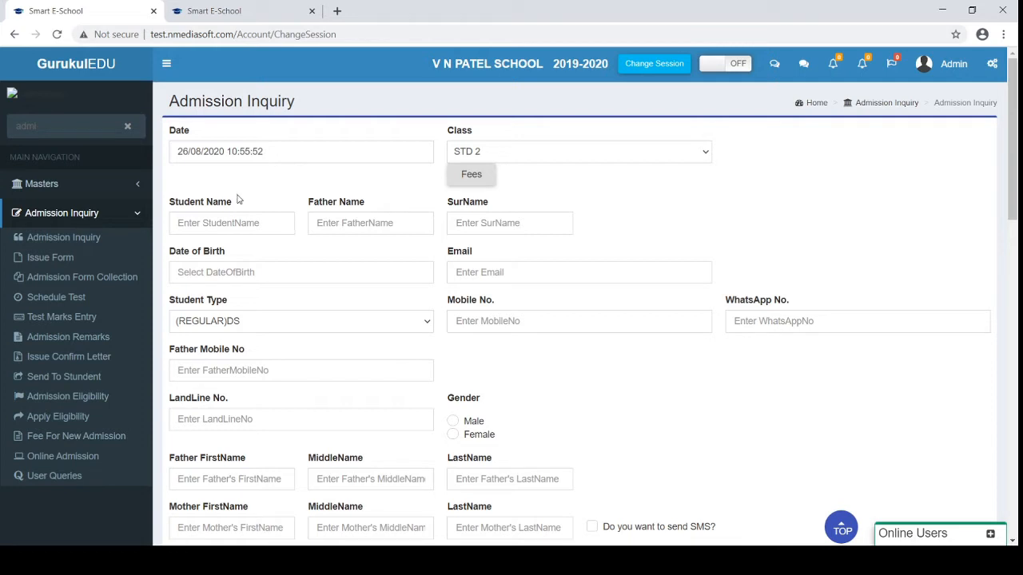
# On the form-issuing fees page, pick the student by full name so the inquiry number fills in
pyautogui.click(46, 260)
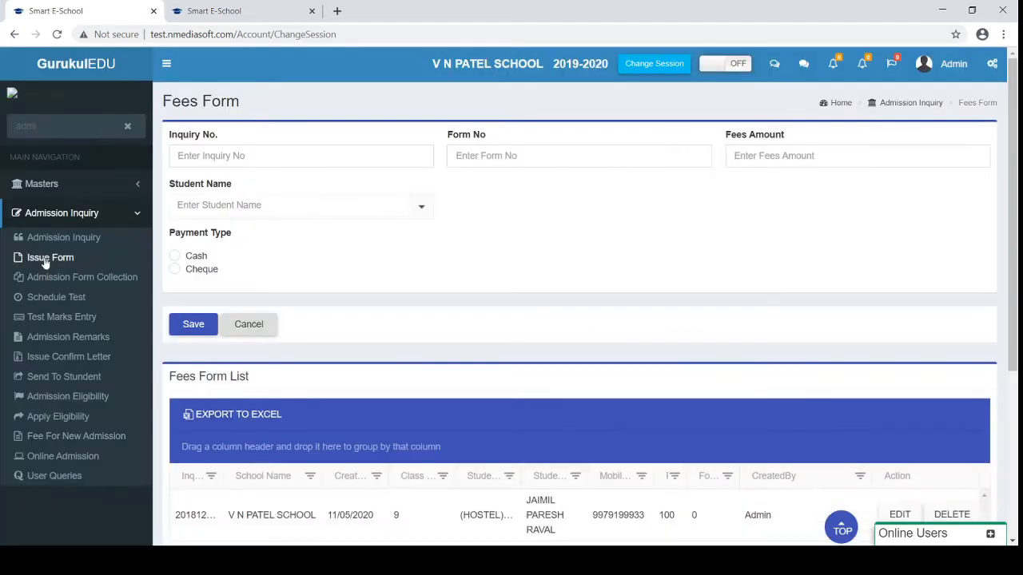
pyautogui.scroll(-1, 44, 263)
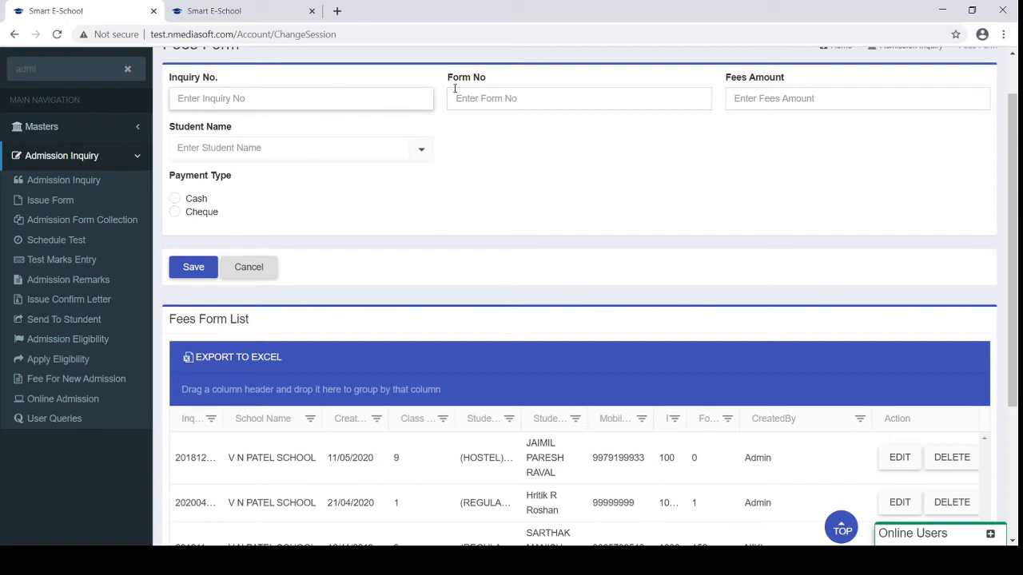
pyautogui.click(317, 92)
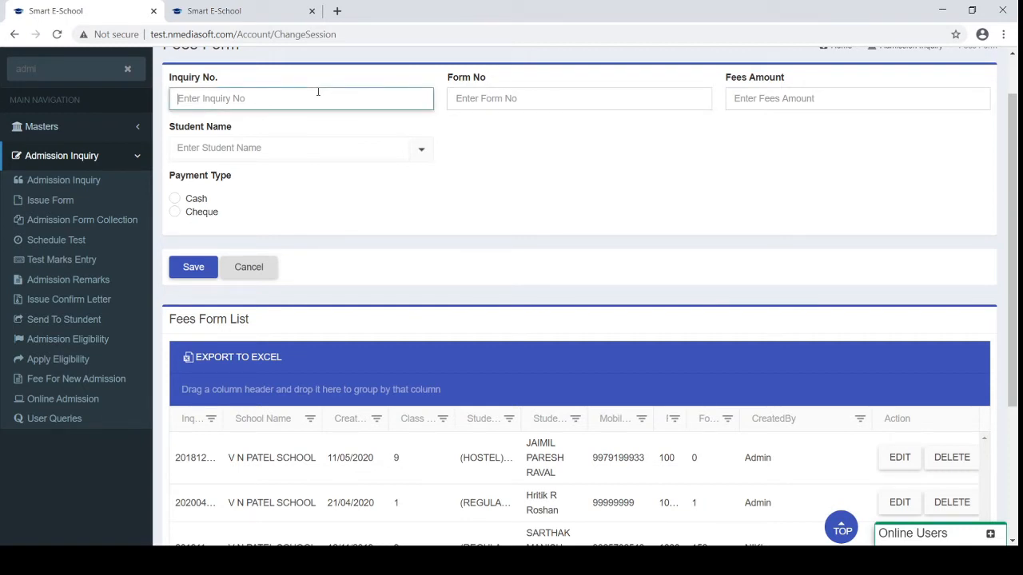
pyautogui.click(256, 149)
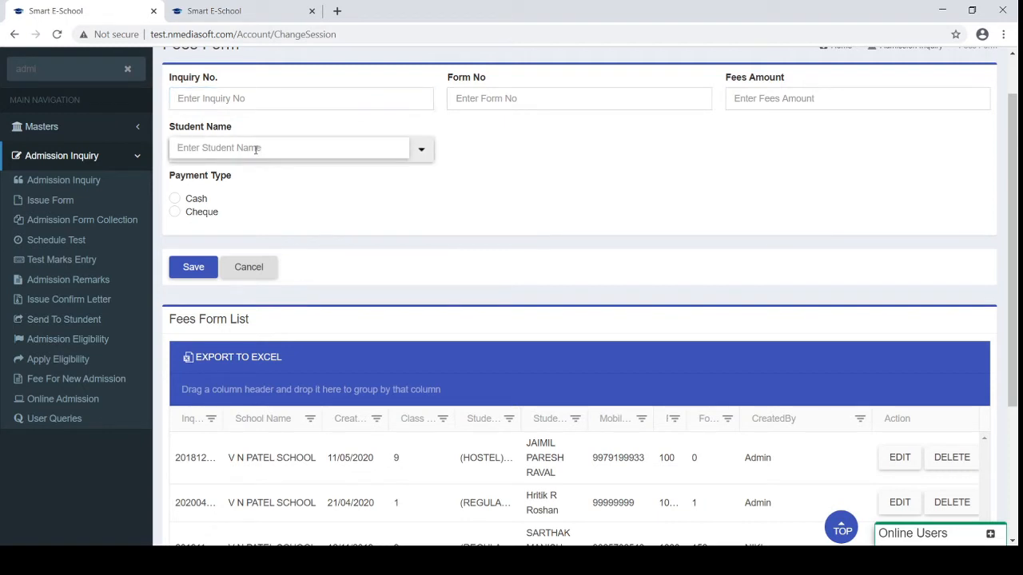
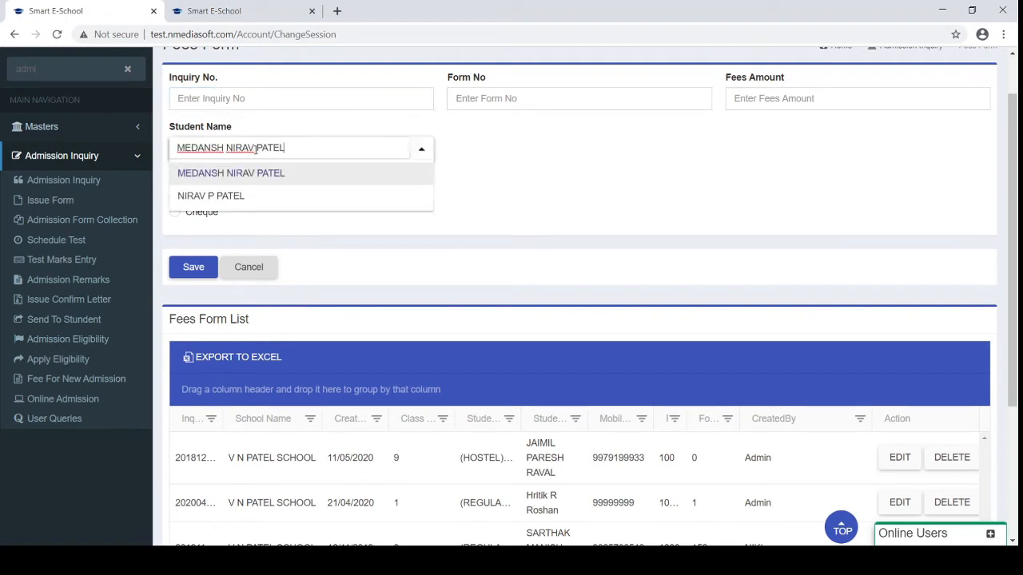
pyautogui.press('Down')
pyautogui.press('Return')
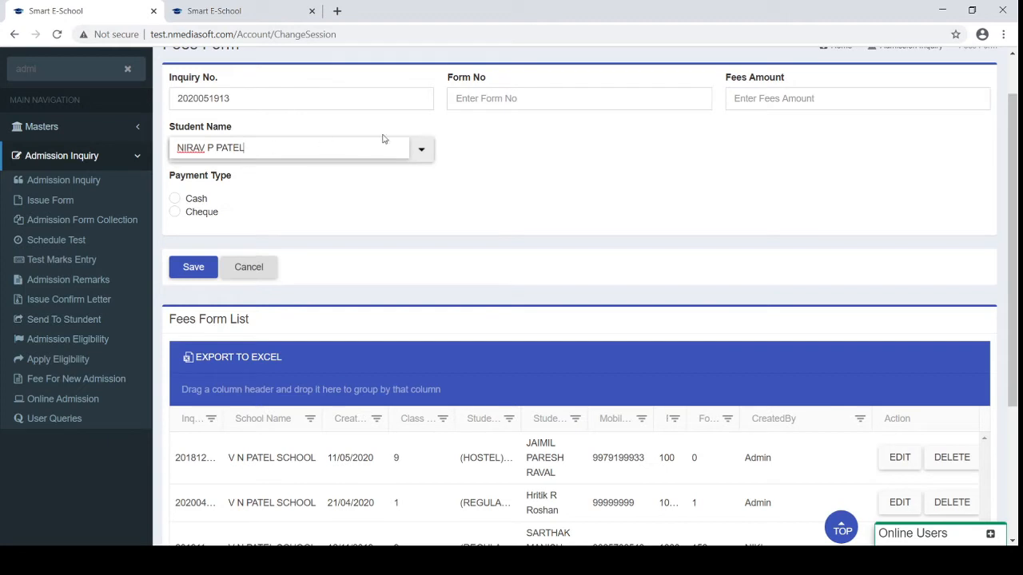
# Enter form number 52 and fees amount 100, then open Registration Form Collection
pyautogui.click(522, 101)
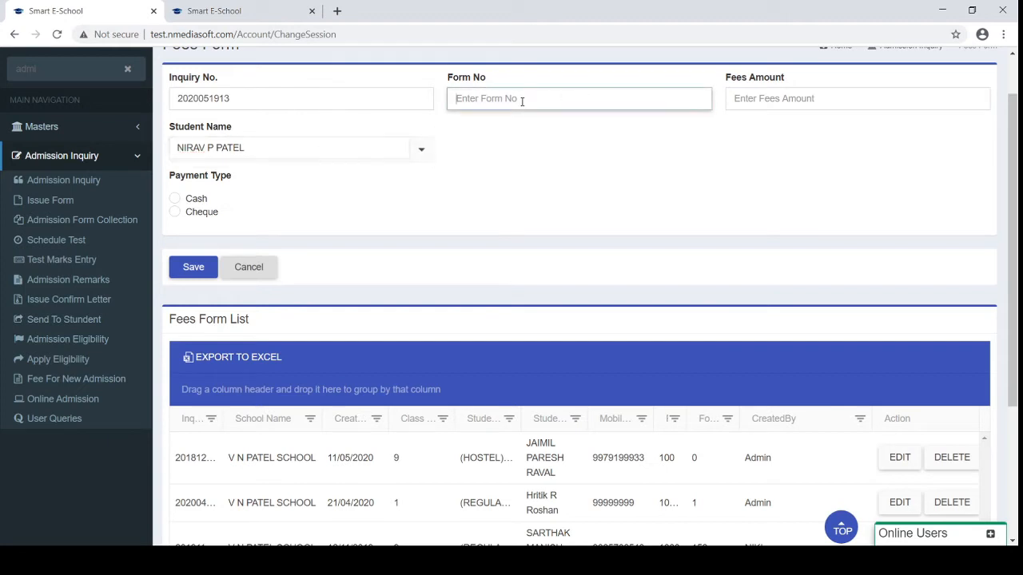
pyautogui.write('52')
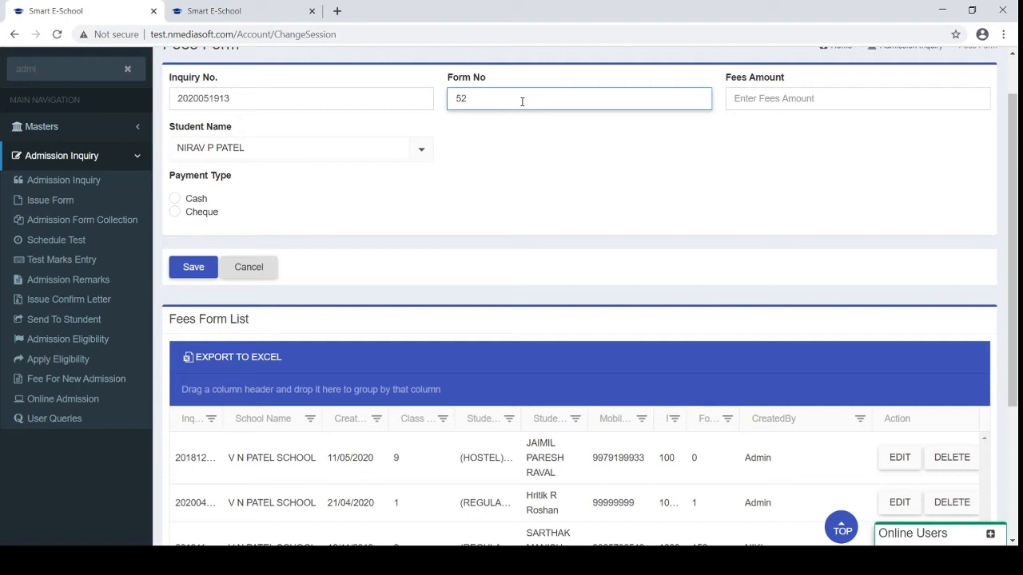
pyautogui.click(819, 103)
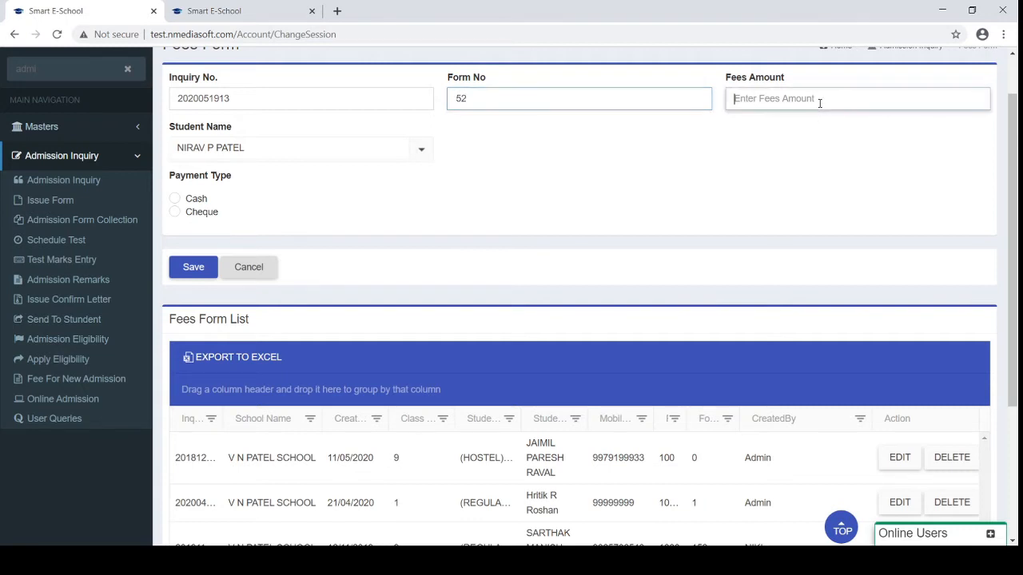
pyautogui.write('0')
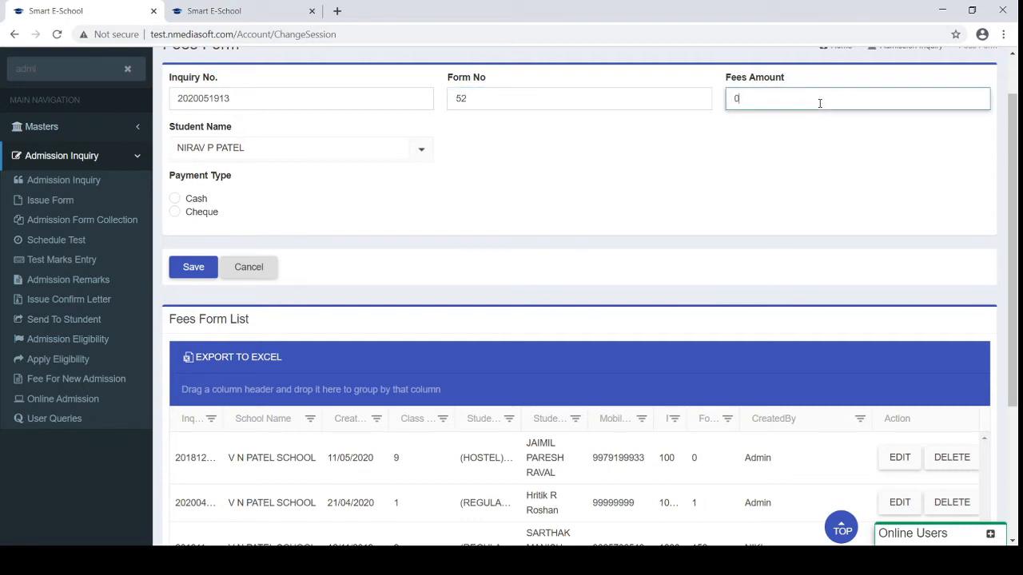
pyautogui.moveTo(820, 104); pyautogui.dragTo(726, 104)
pyautogui.write('100')
pyautogui.scroll(1, 353, 194)
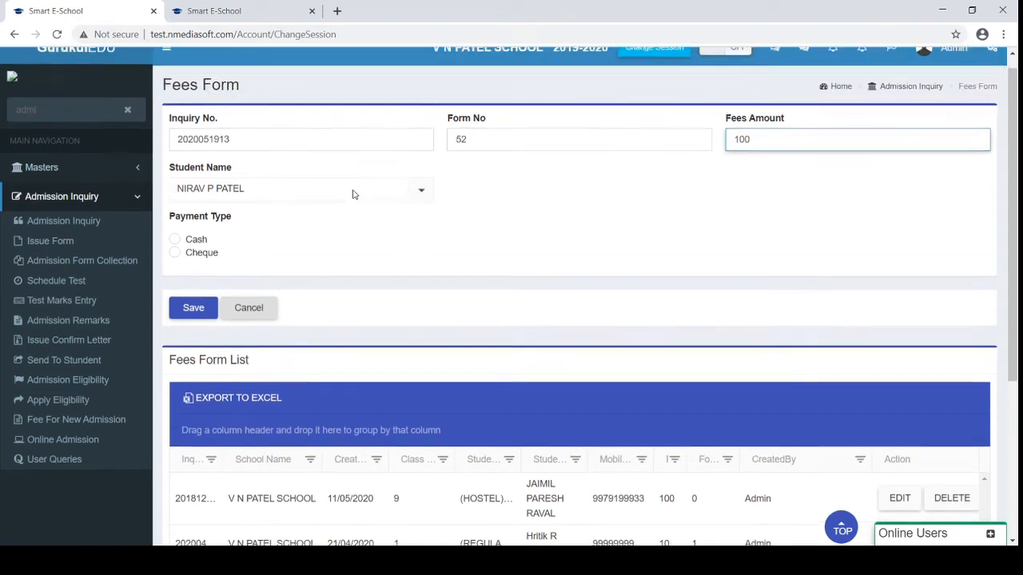
pyautogui.scroll(-1, 353, 194)
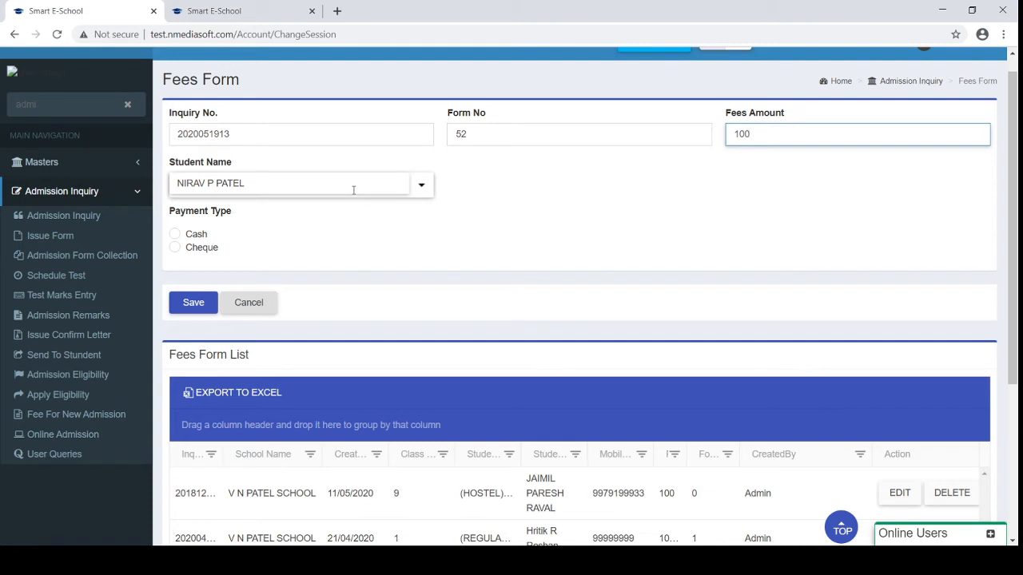
pyautogui.click(74, 257)
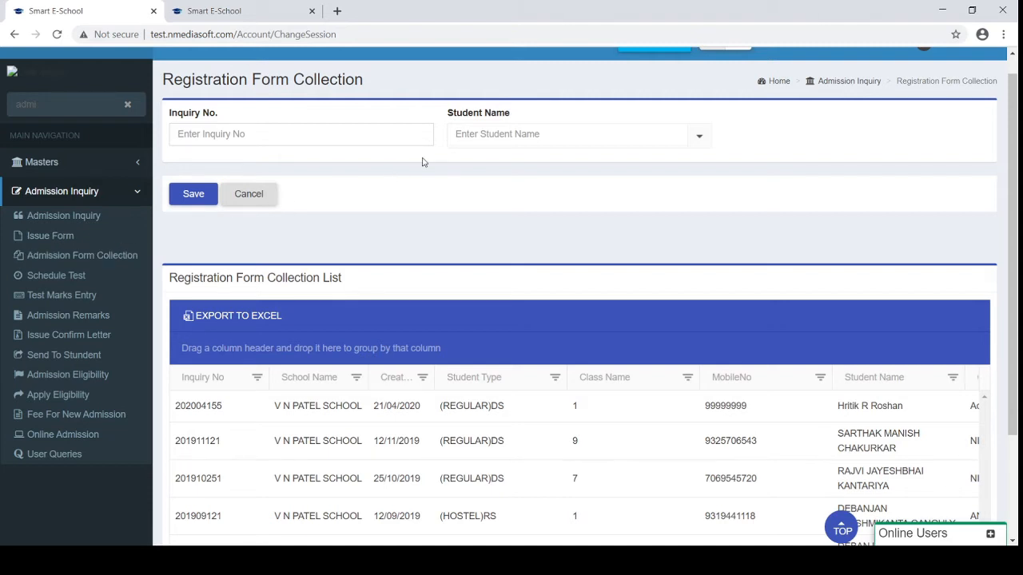
# Pick the student from the name suggestions to fill the inquiry number, then go to Schedule Test
pyautogui.click(477, 140)
pyautogui.write('nirav')
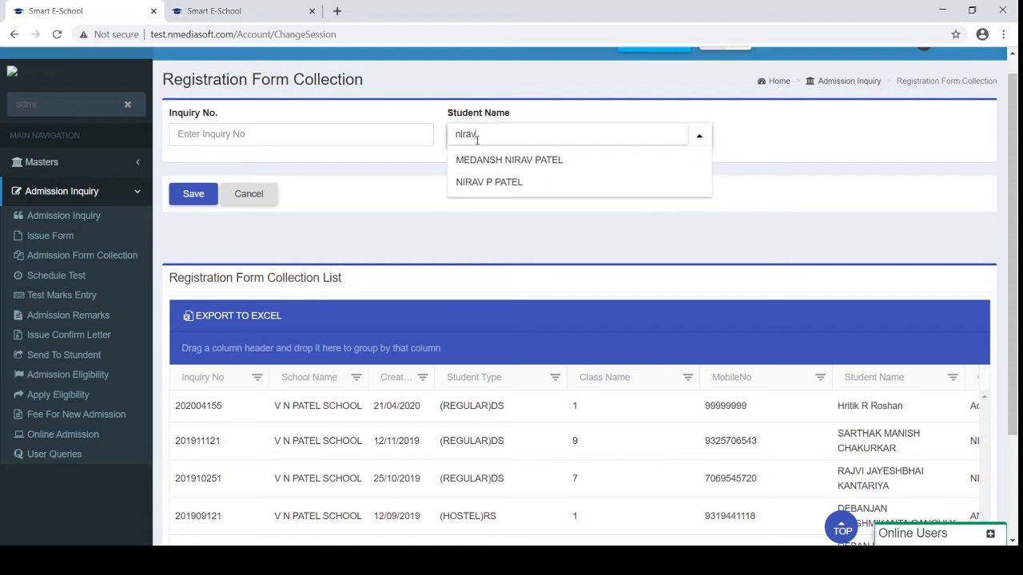
pyautogui.press('Down')
pyautogui.press('Down')
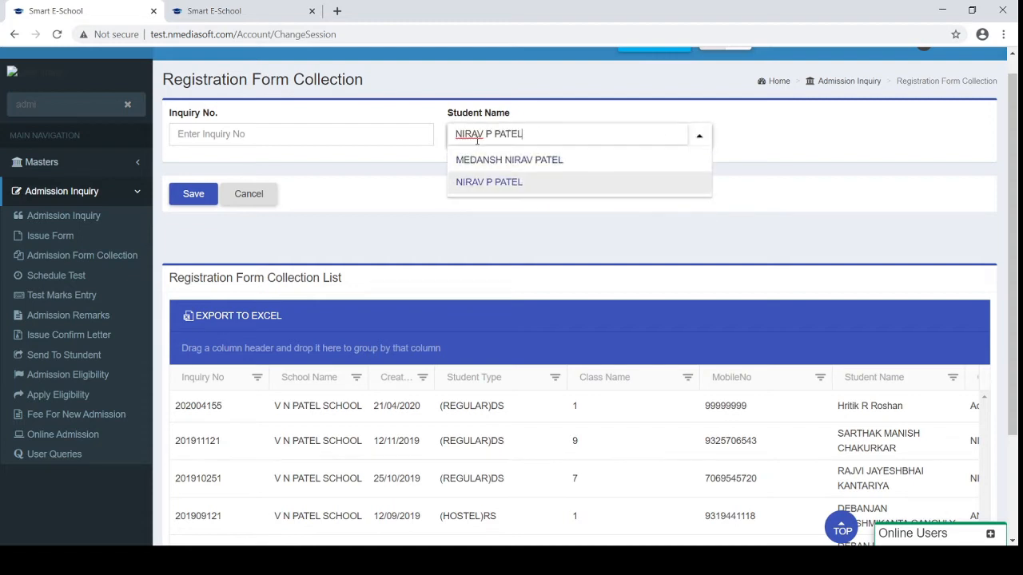
pyautogui.press('Return')
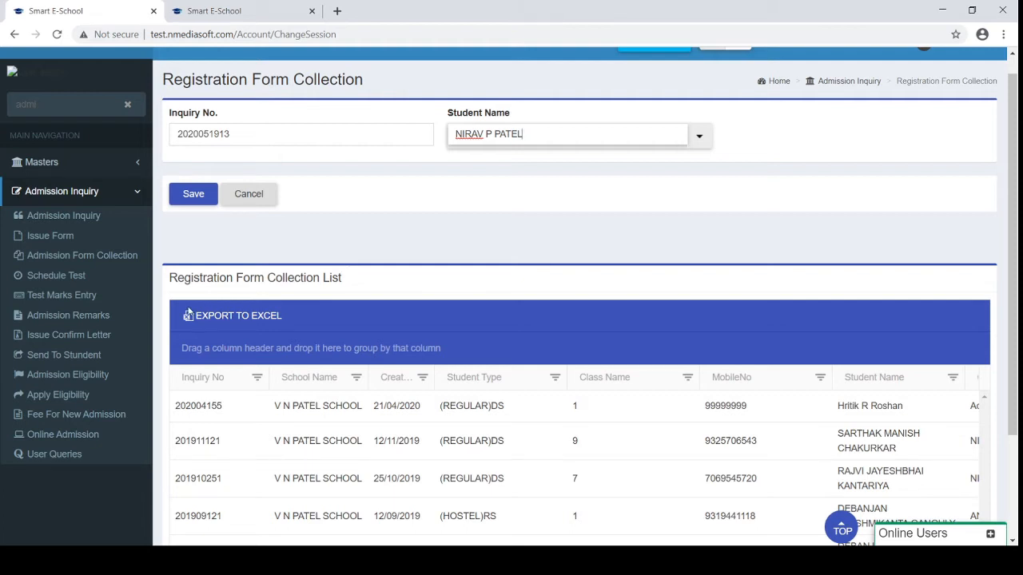
pyautogui.click(58, 278)
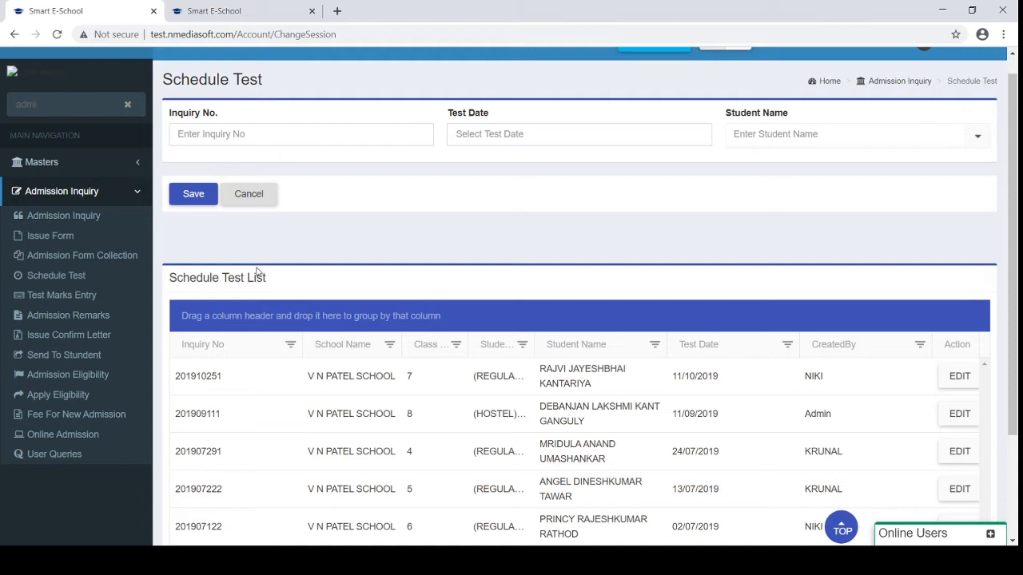
# On Test Marks Entry choose MATHS as the subject, then go to Admission Remarks
pyautogui.click(60, 296)
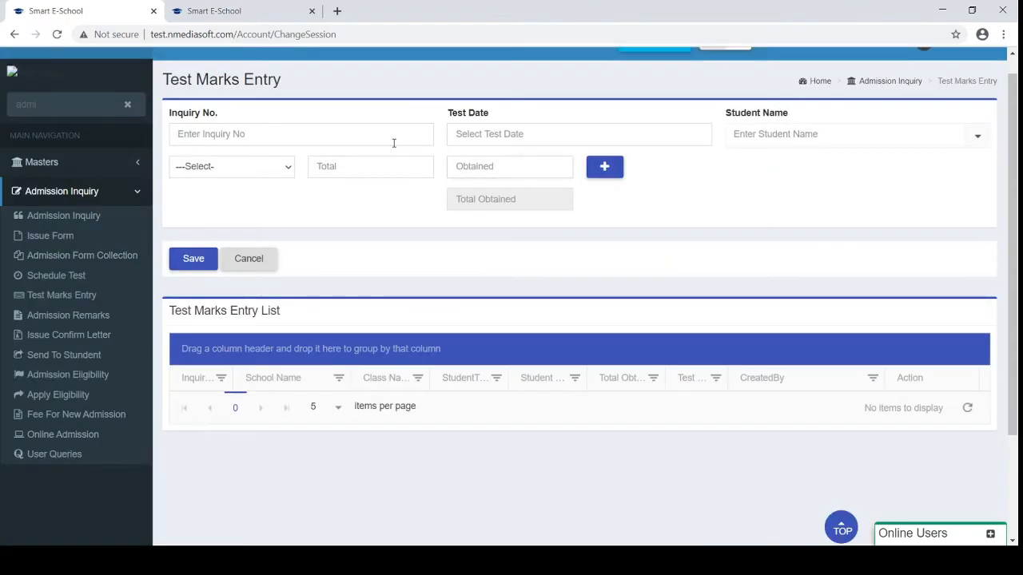
pyautogui.click(220, 174)
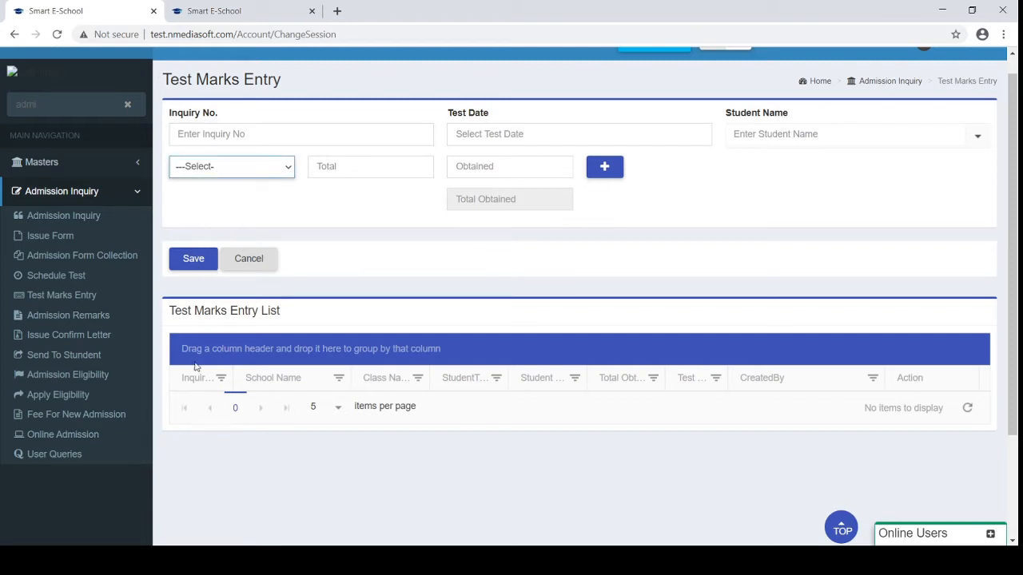
pyautogui.click(199, 414)
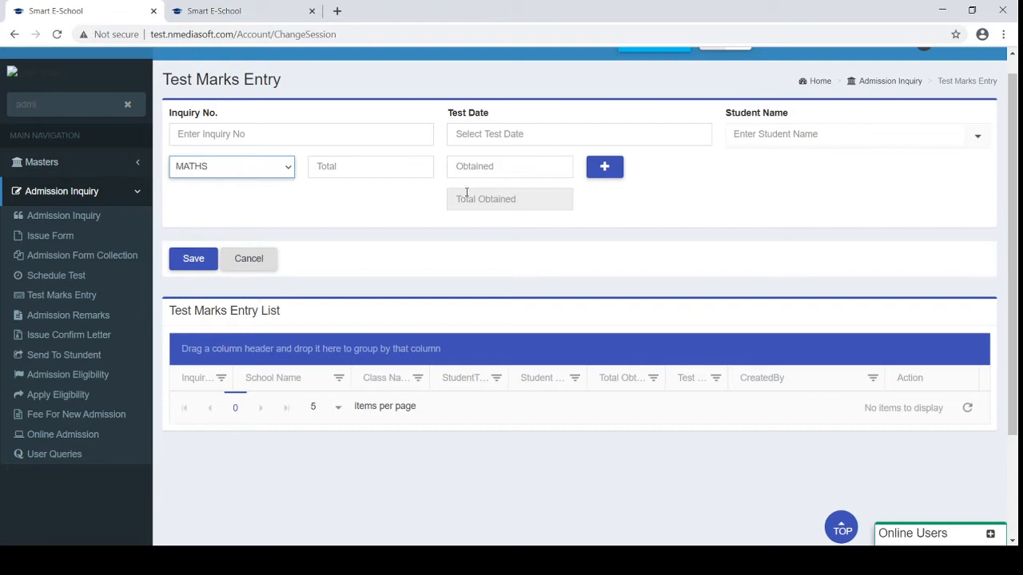
pyautogui.click(412, 167)
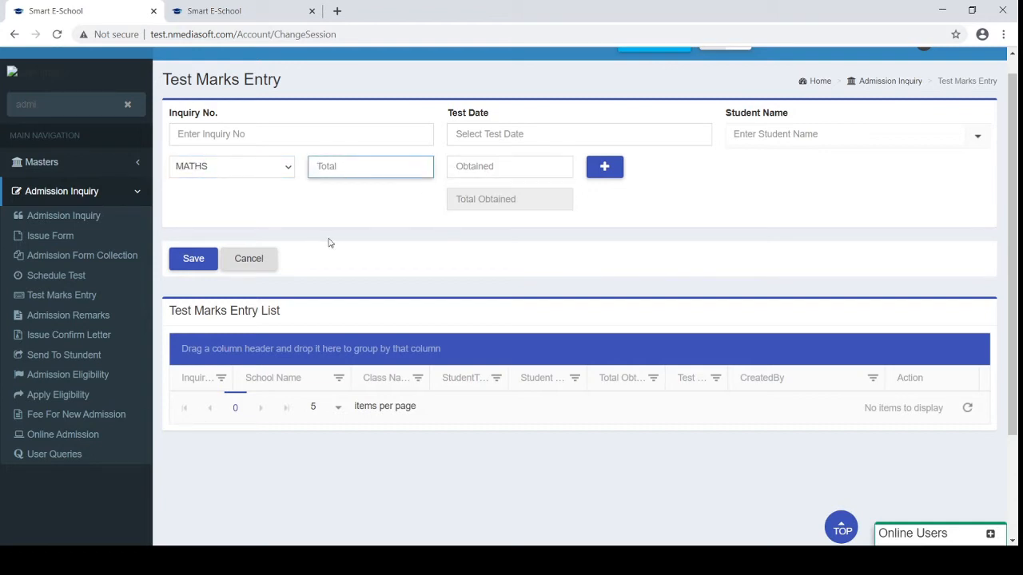
pyautogui.click(45, 317)
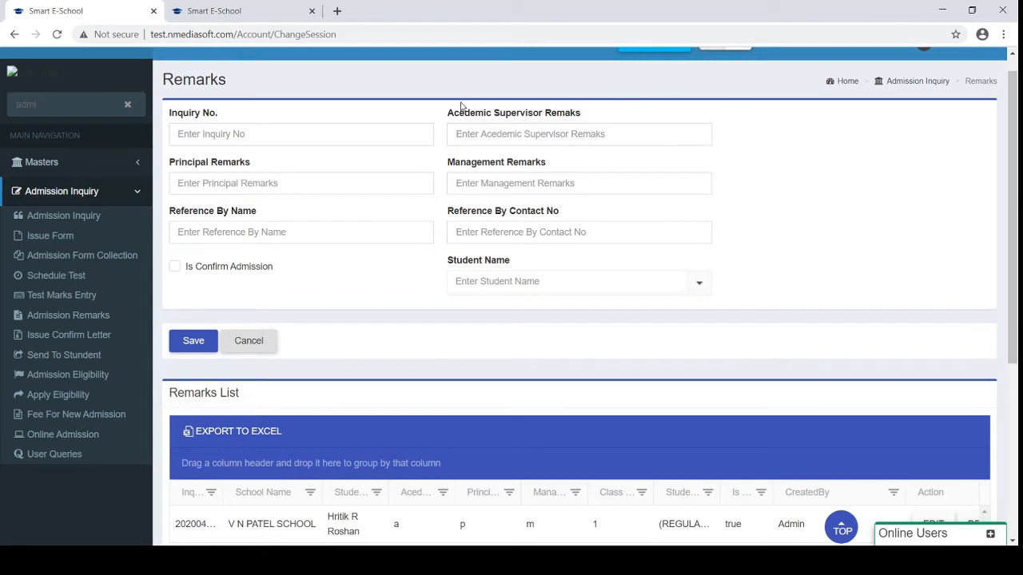
# Tick Is Confirm Admission on the remarks form, then go to Issue Confirm Letter
pyautogui.moveTo(447, 113); pyautogui.dragTo(528, 114)
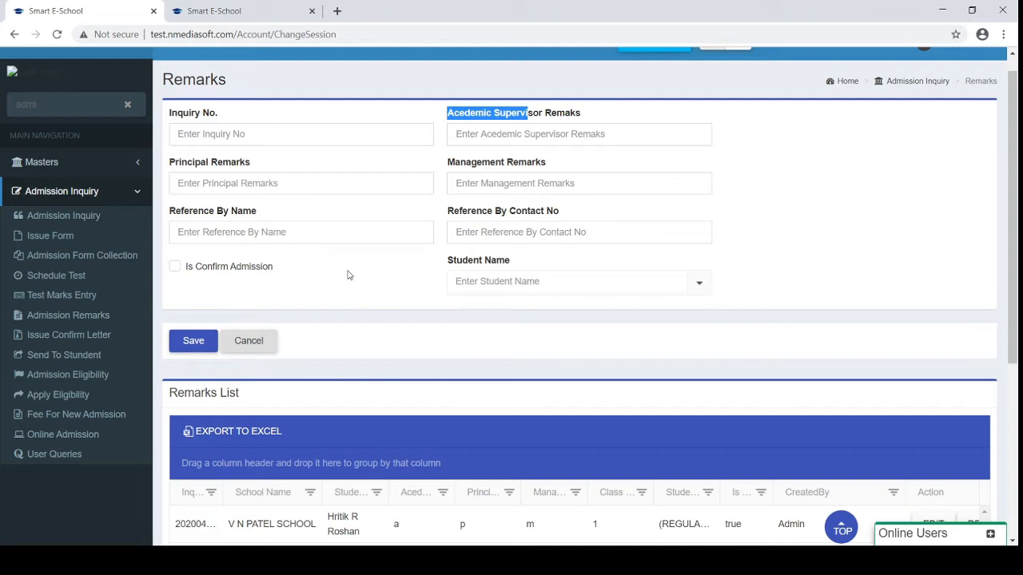
pyautogui.click(175, 269)
pyautogui.click(67, 338)
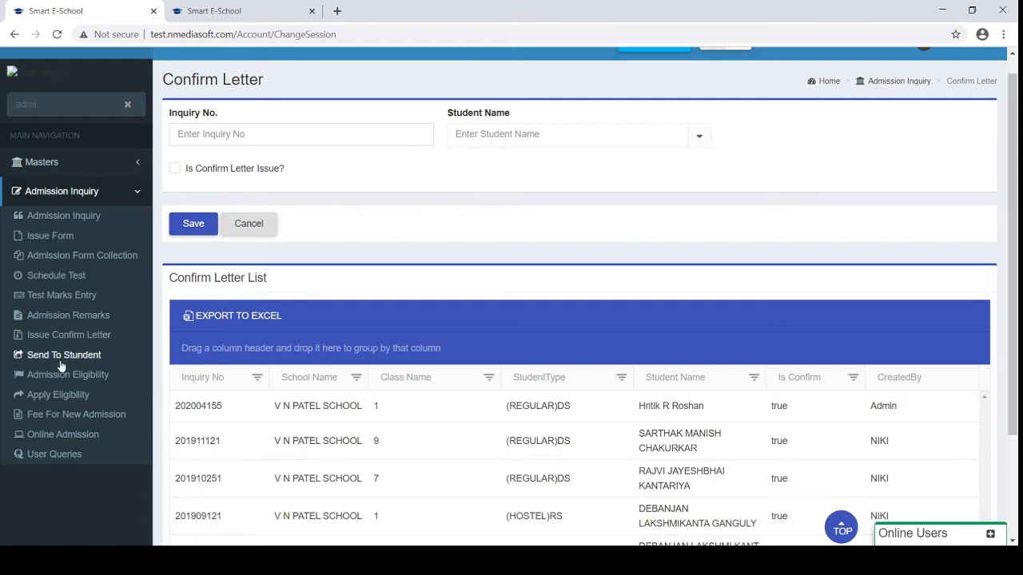
# On Send To Student, select the student by partial name so the inquiry number auto-fills
pyautogui.click(61, 357)
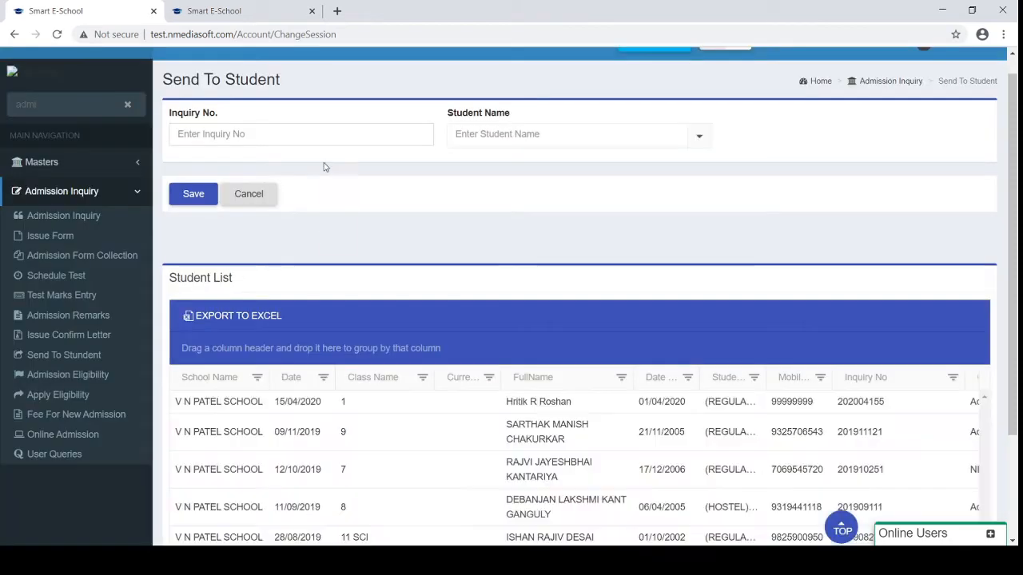
pyautogui.click(379, 135)
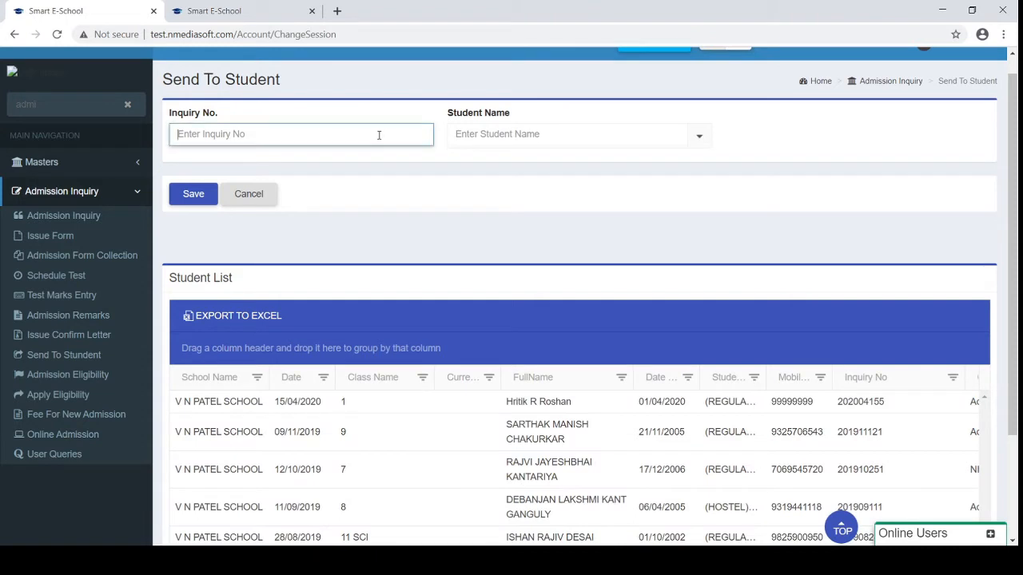
pyautogui.click(515, 137)
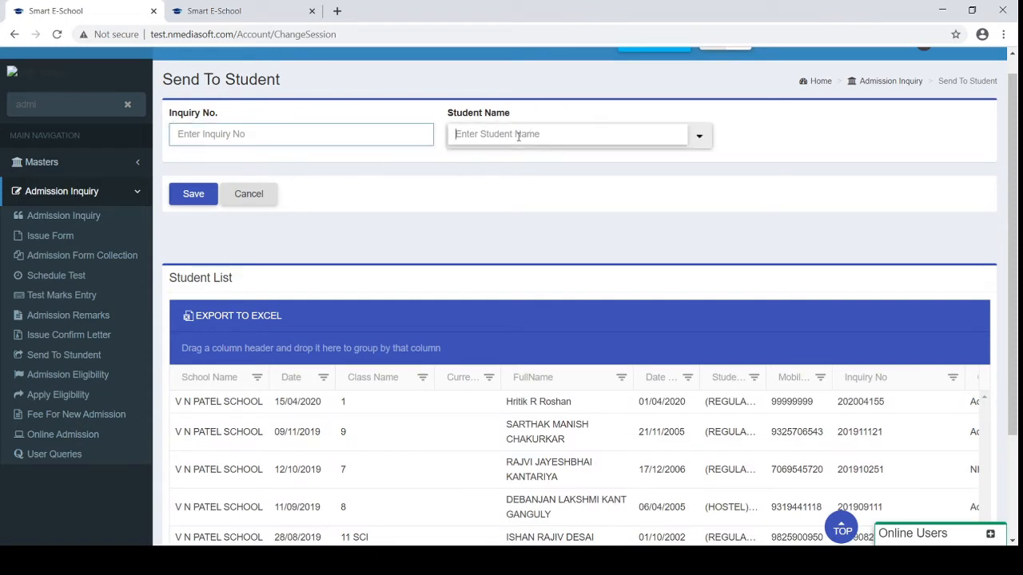
pyautogui.write('nira')
pyautogui.press('Down')
pyautogui.press('Down')
pyautogui.press('Down')
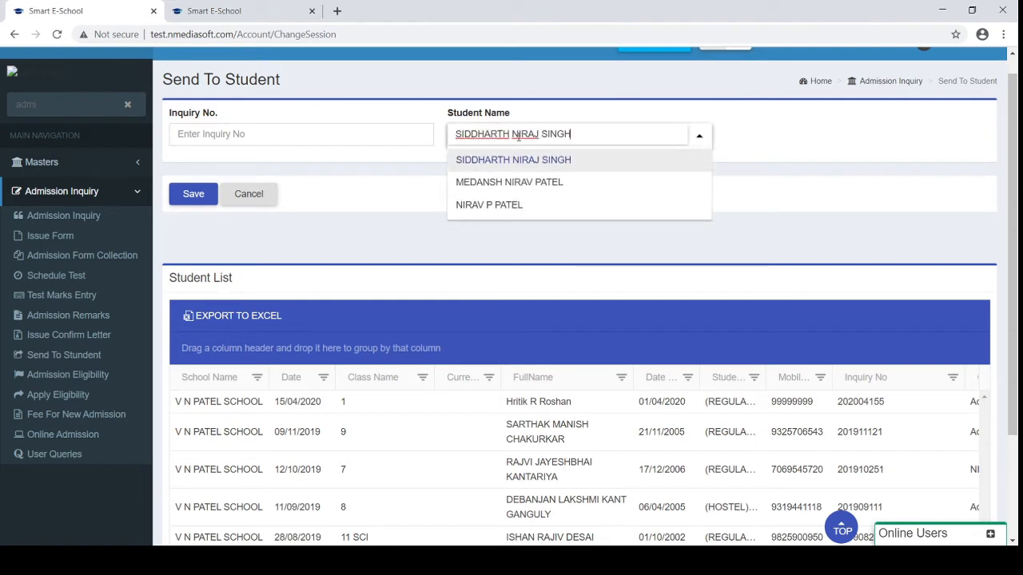
pyautogui.press('Return')
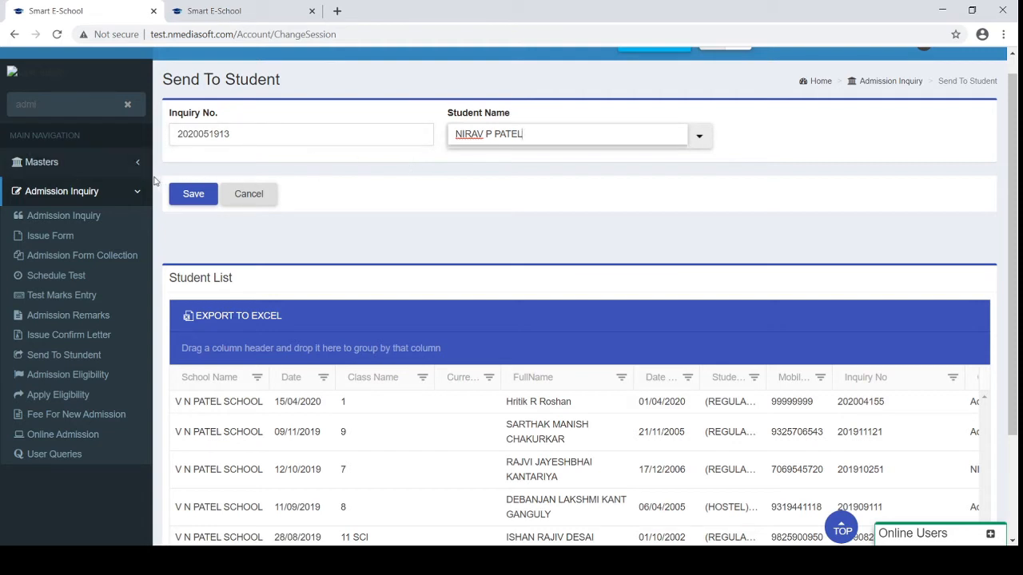
pyautogui.click(103, 104)
# Search the menu for 'student', open Student Detail, and show page 6 of the list
pyautogui.doubleClick(102, 105)
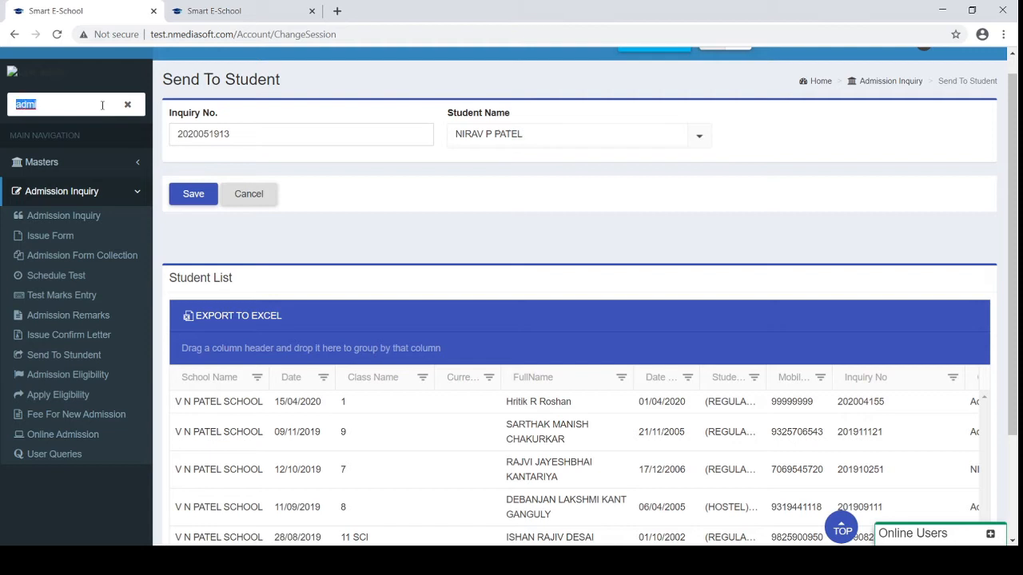
pyautogui.write('student')
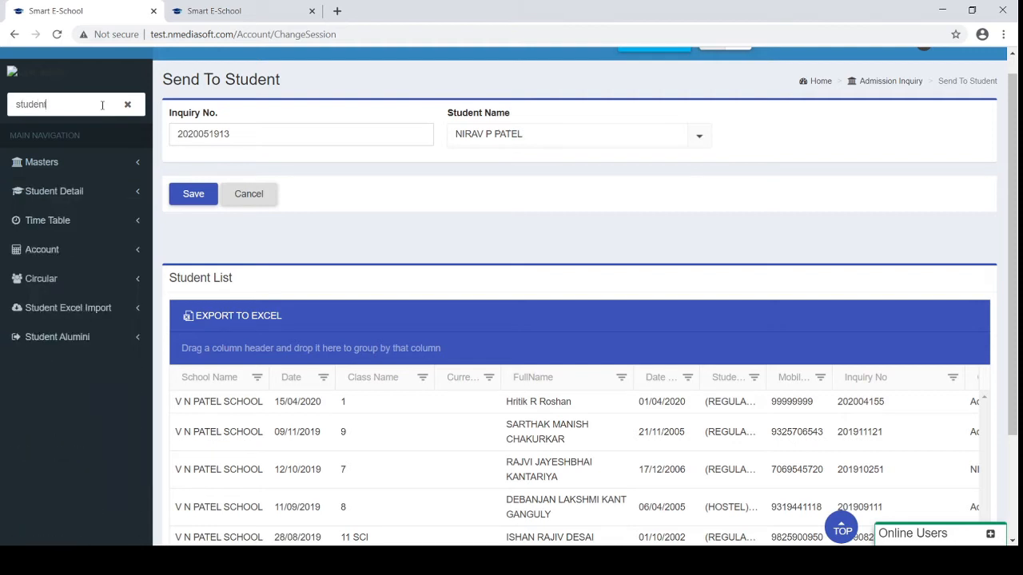
pyautogui.click(76, 191)
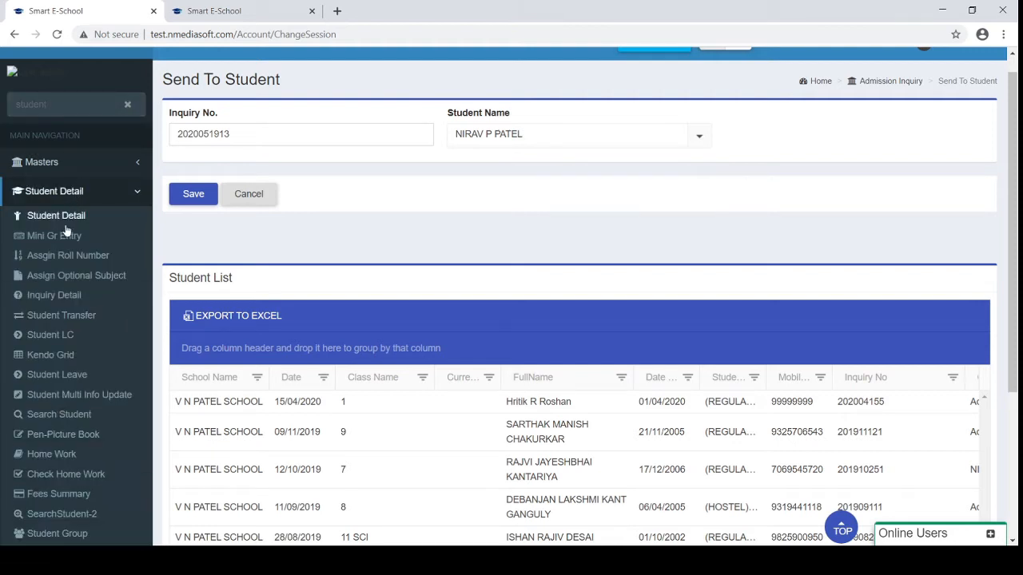
pyautogui.click(67, 219)
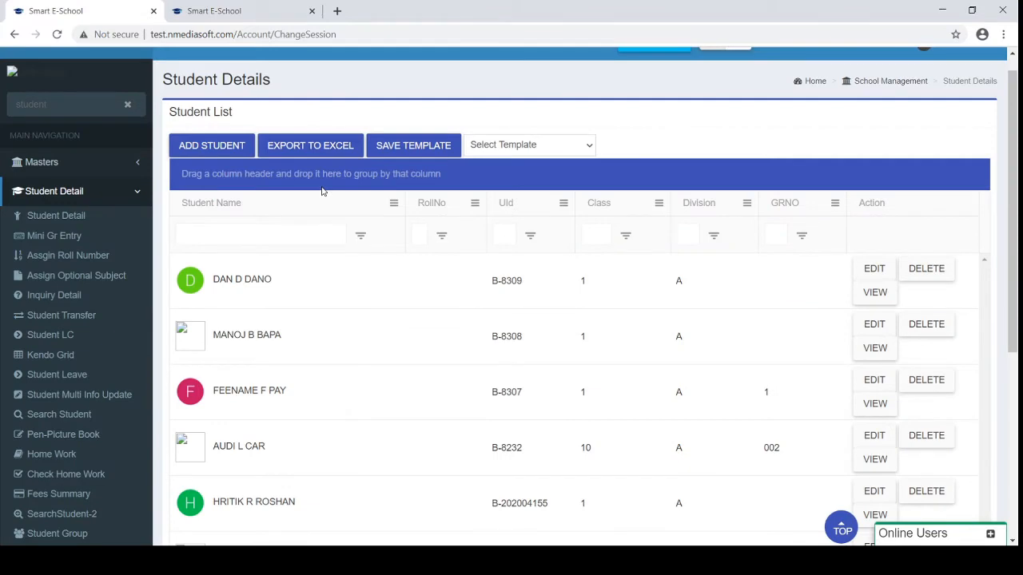
pyautogui.scroll(-5, 322, 191)
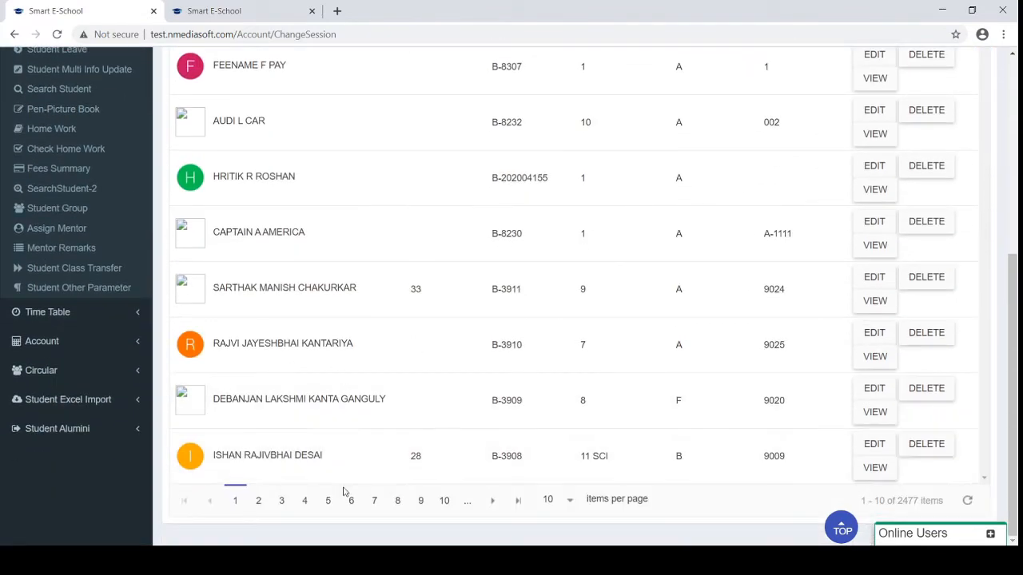
pyautogui.click(351, 500)
pyautogui.scroll(2, 535, 192)
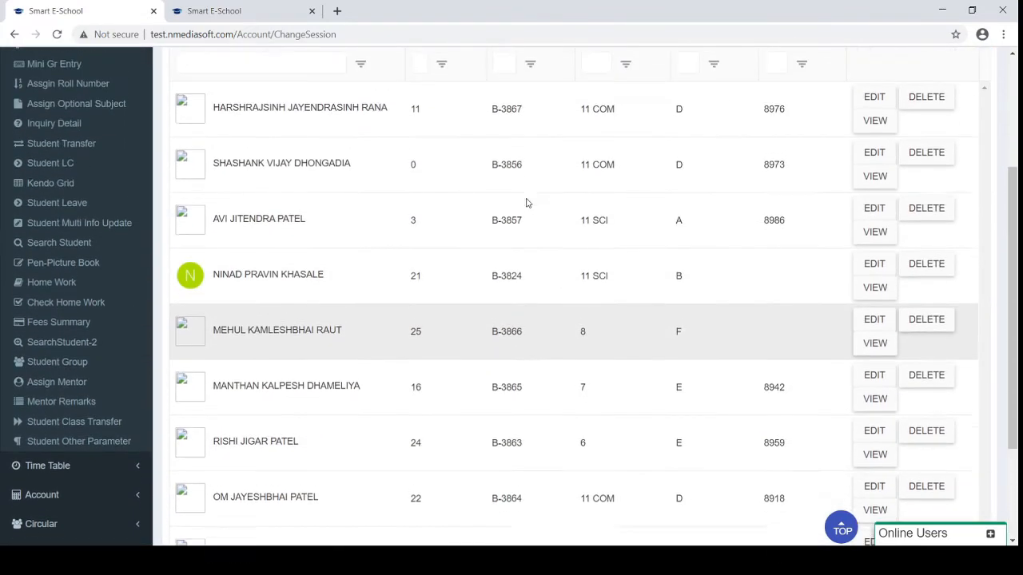
pyautogui.scroll(3, 526, 203)
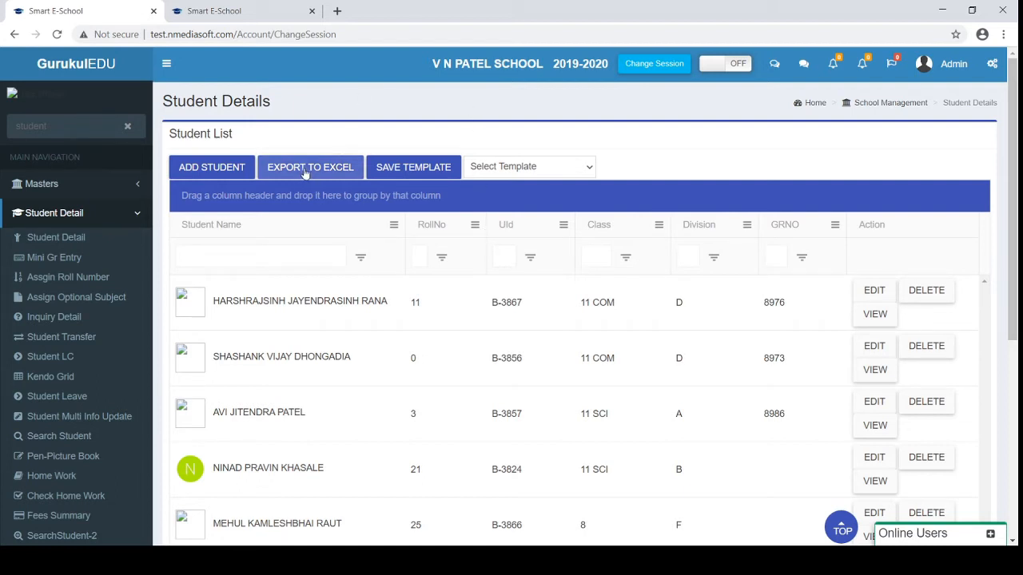
# Filter the Student Name column by a partial name, then visit the Roll No, UId, Class and GRNO filters
pyautogui.click(393, 227)
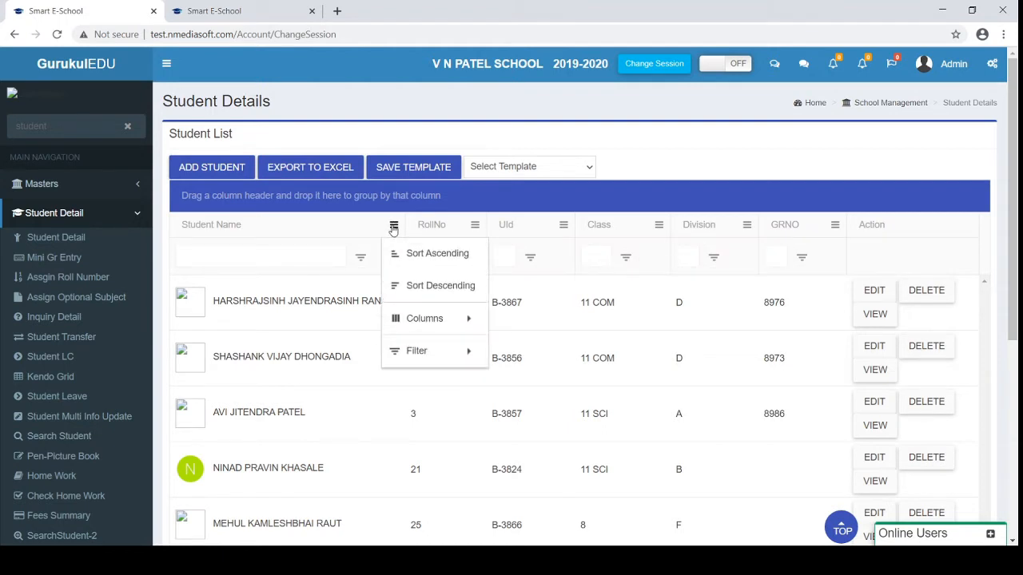
pyautogui.click(221, 255)
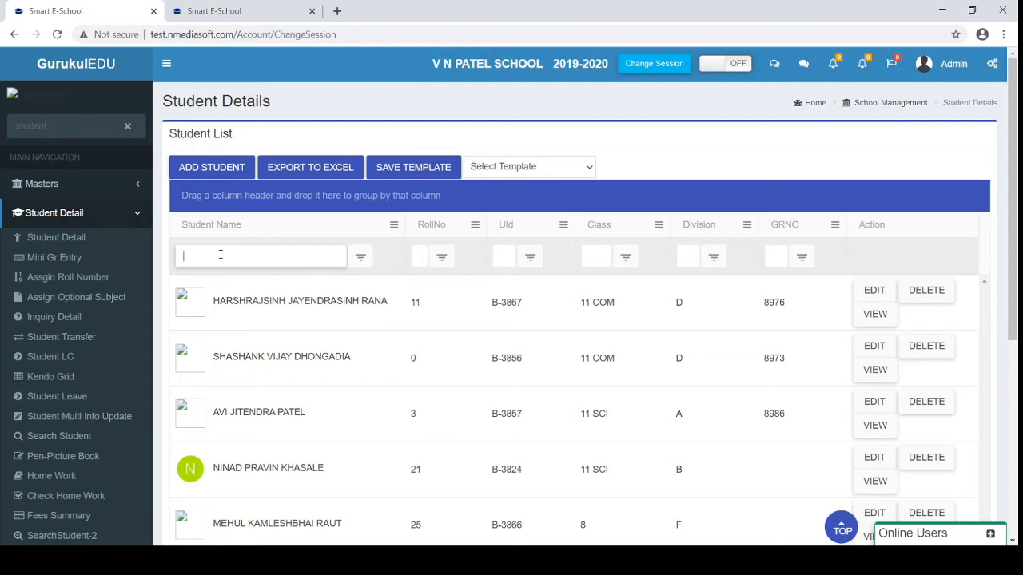
pyautogui.write('nirav')
pyautogui.press('Return')
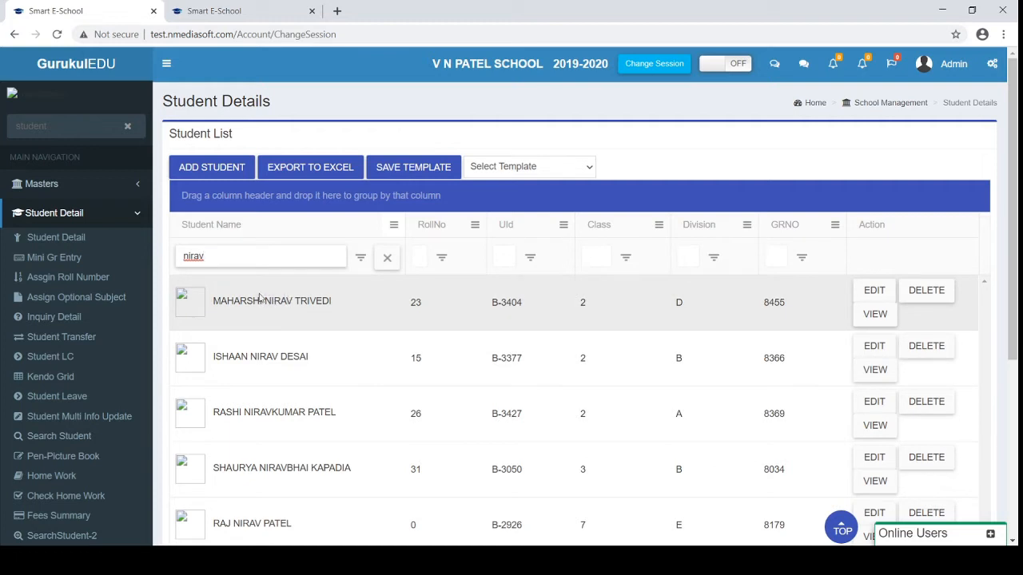
pyautogui.click(422, 256)
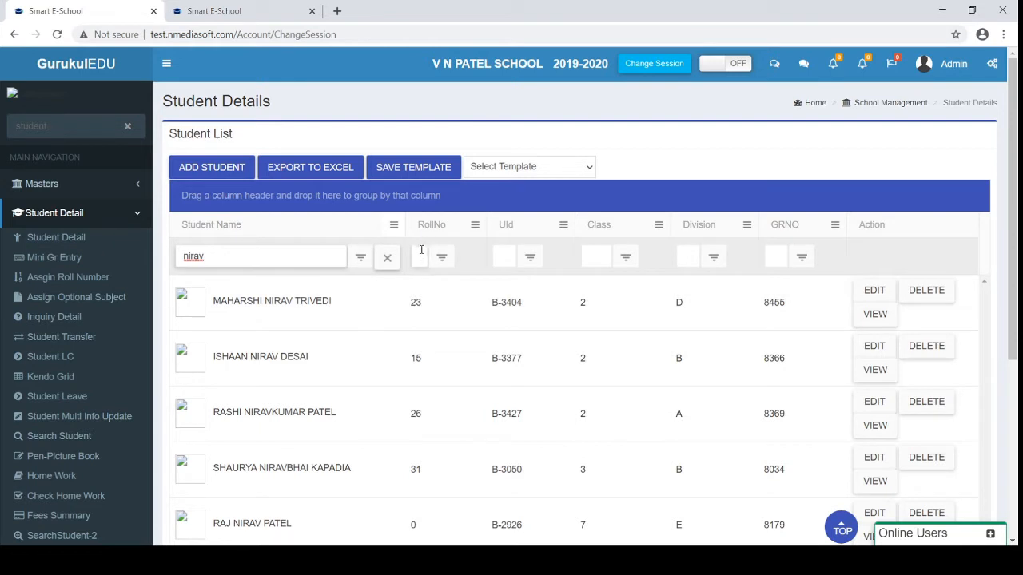
pyautogui.click(496, 256)
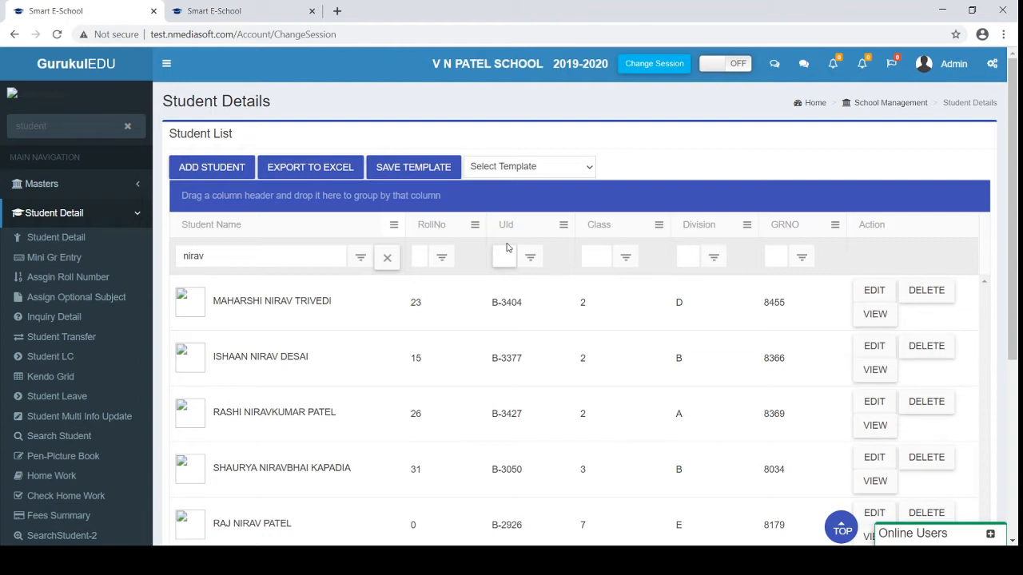
pyautogui.click(597, 257)
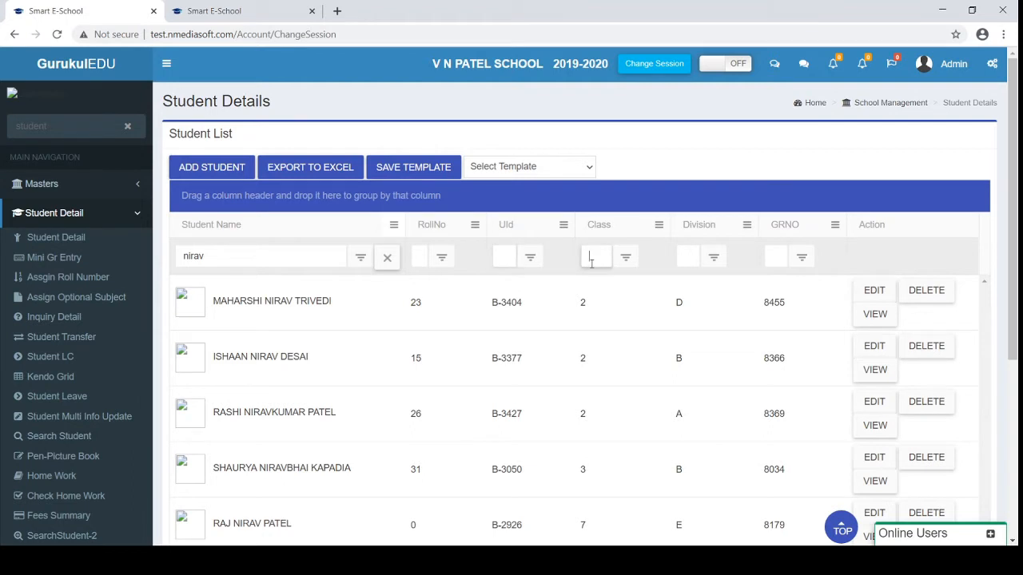
pyautogui.click(782, 258)
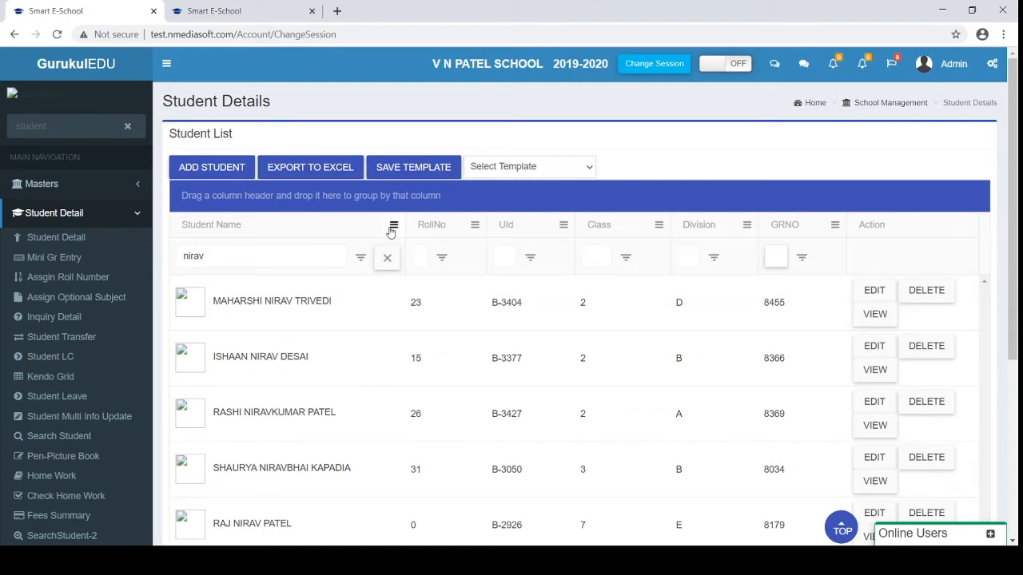
# Tick Father Name and Mother Name under the Student Name column's Columns menu
pyautogui.click(391, 227)
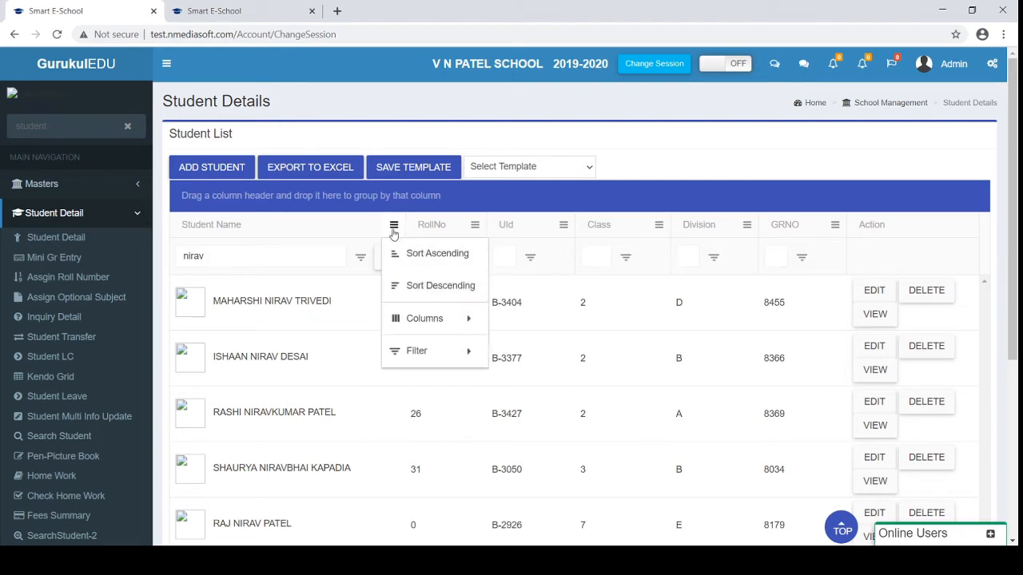
pyautogui.moveTo(409, 314)
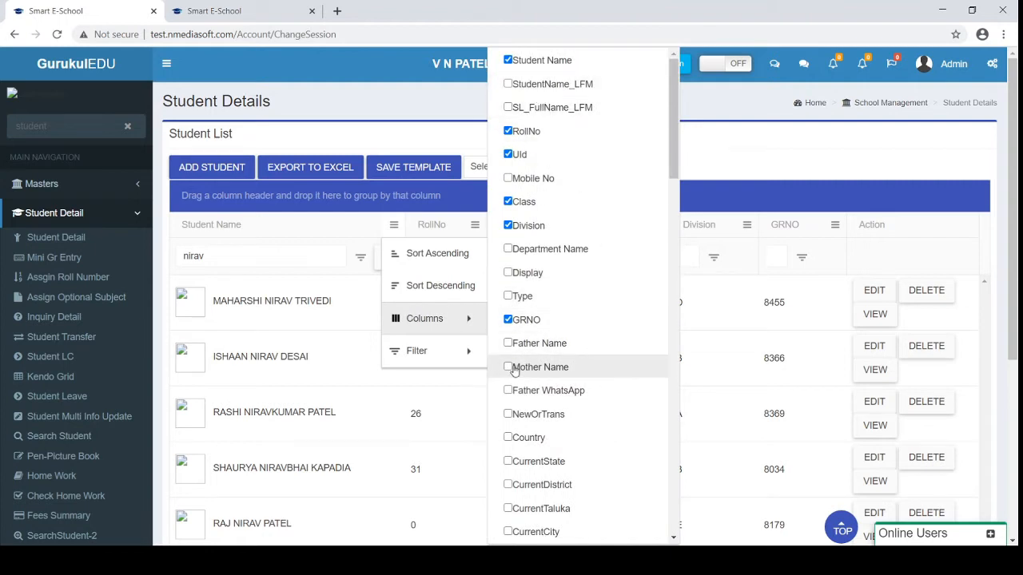
pyautogui.click(508, 343)
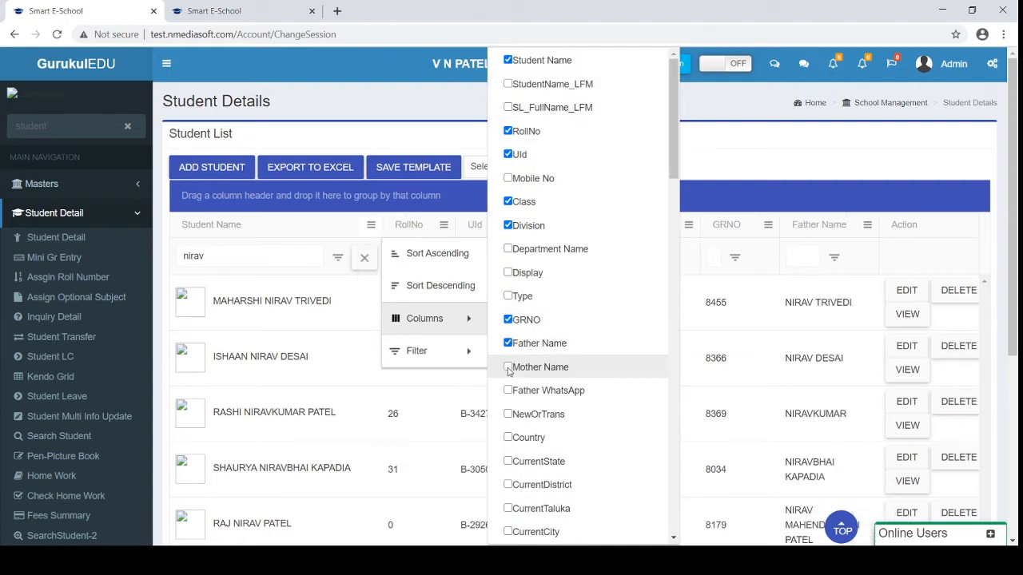
pyautogui.click(508, 367)
pyautogui.scroll(-1, 506, 433)
pyautogui.scroll(-8, 507, 433)
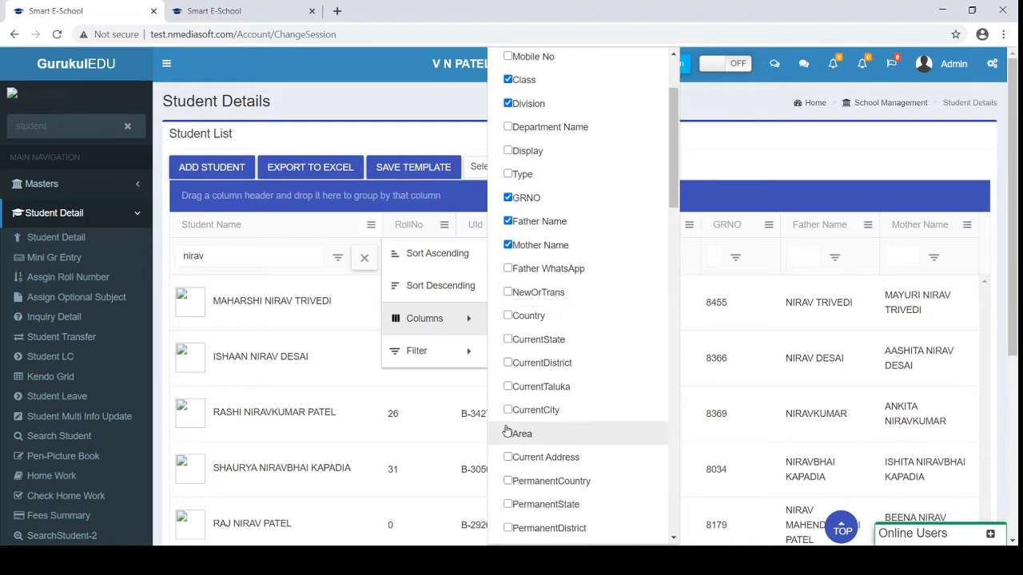
pyautogui.scroll(-7, 507, 431)
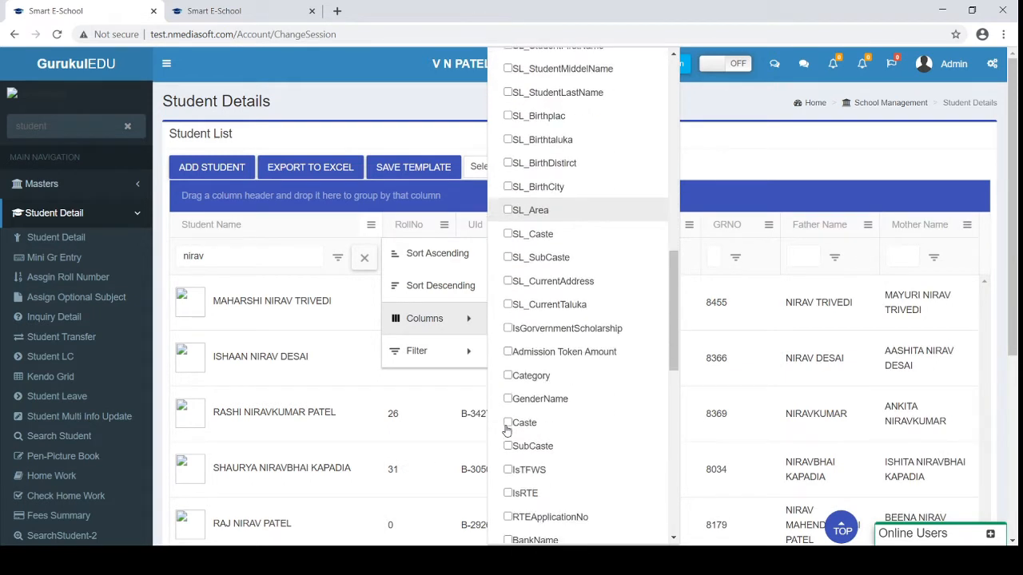
pyautogui.scroll(-2, 507, 432)
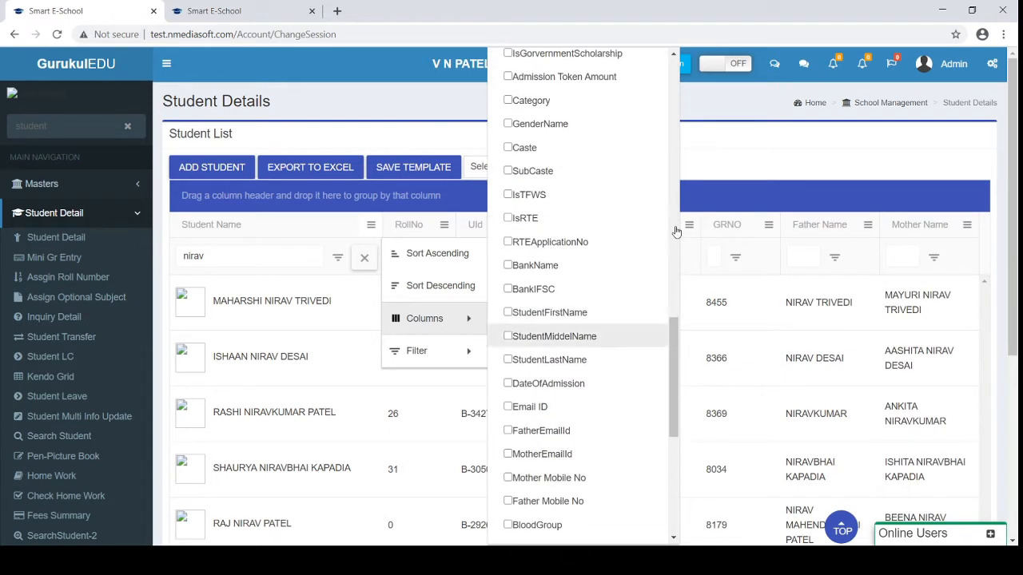
pyautogui.click(739, 176)
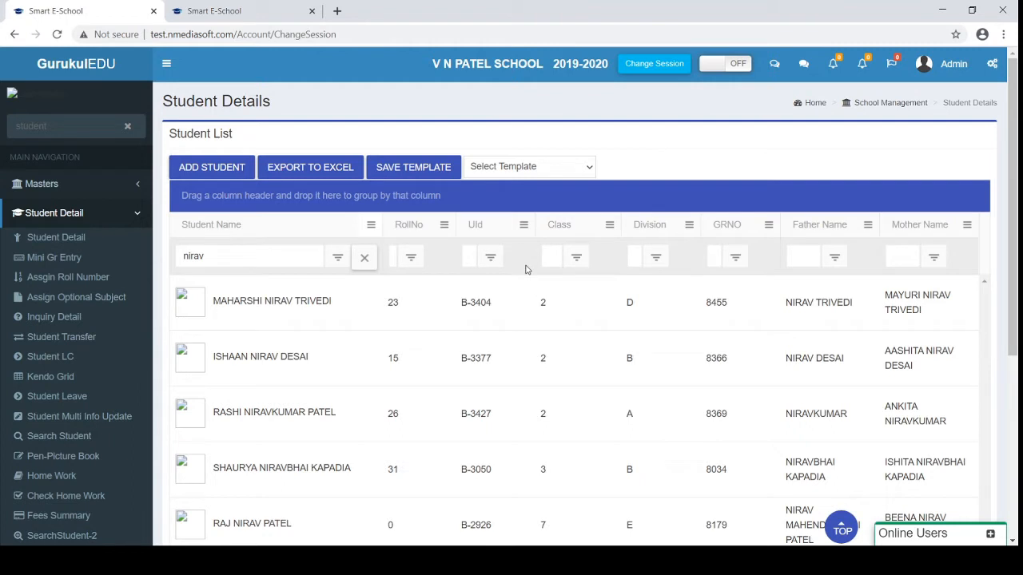
# Save the current column layout as a template named TEmplate-1
pyautogui.click(414, 172)
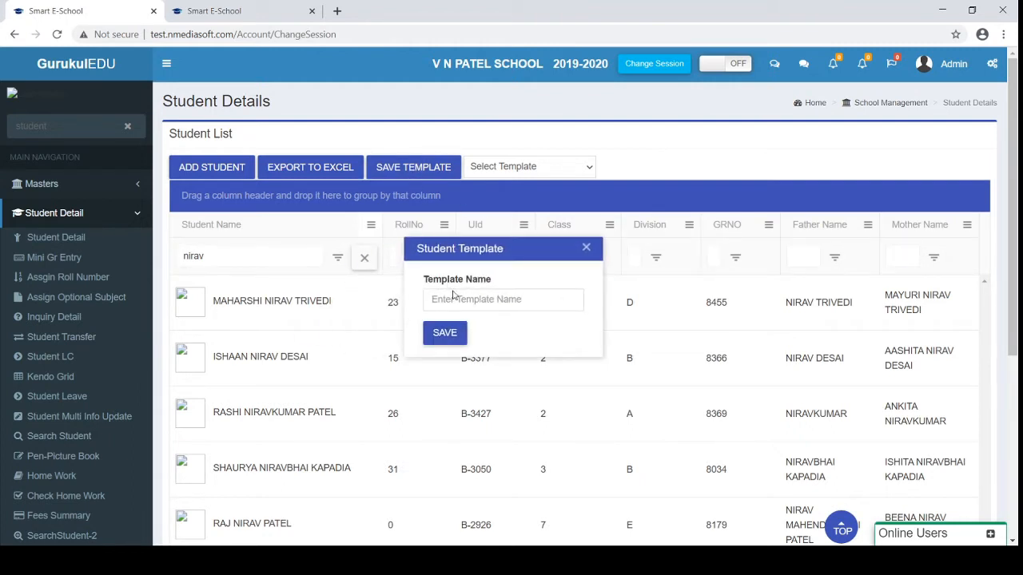
pyautogui.click(453, 299)
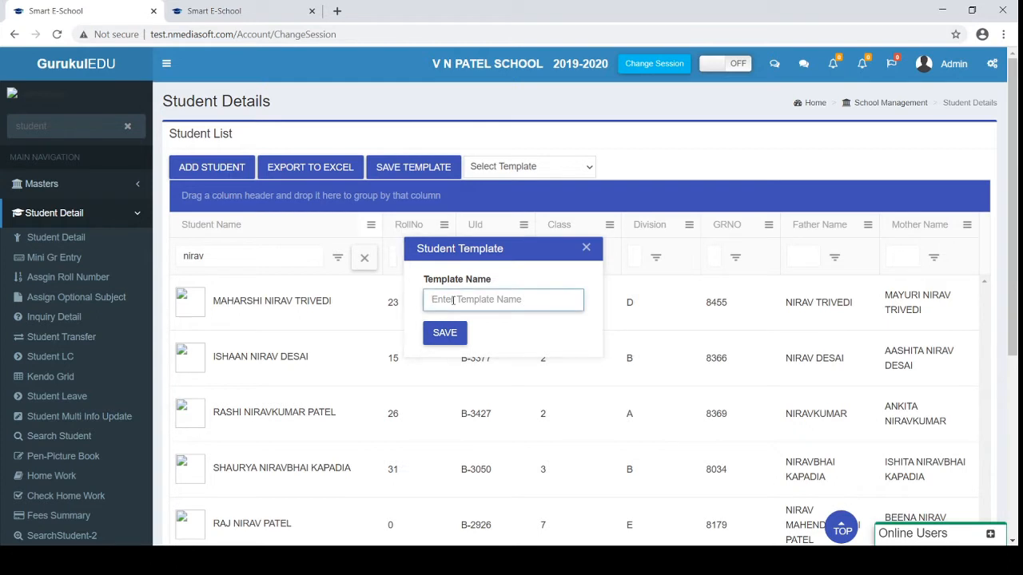
pyautogui.write('TEmplate-1')
pyautogui.click(445, 334)
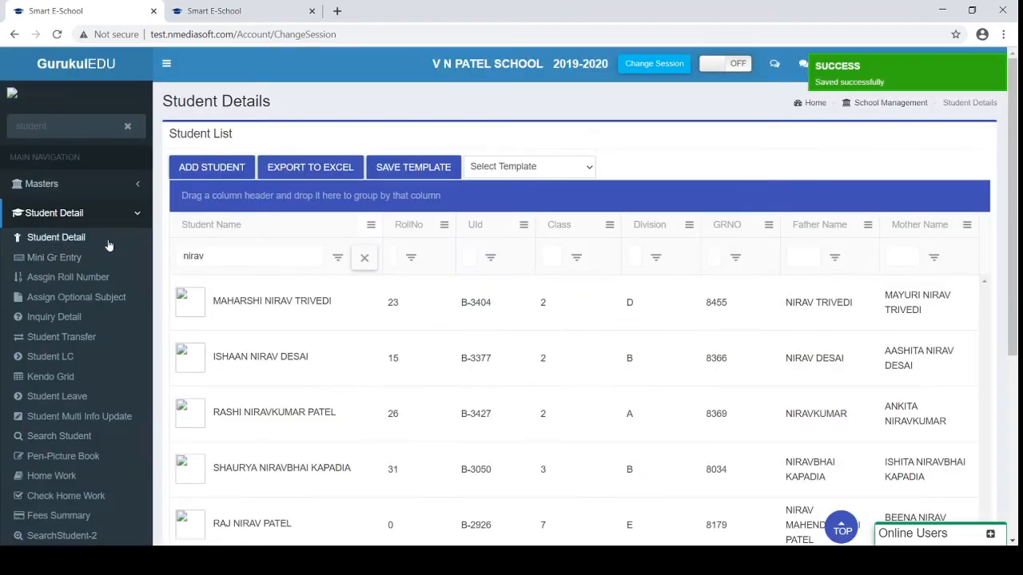
# Reload the Student Detail page and apply the TEmplate-1 template to the list
pyautogui.click(51, 239)
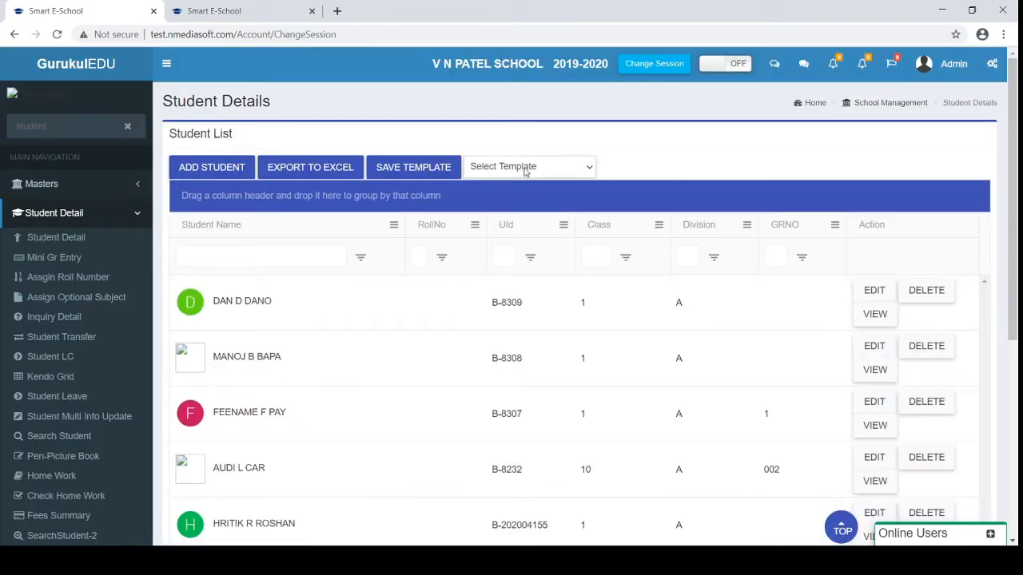
pyautogui.click(525, 171)
pyautogui.click(495, 224)
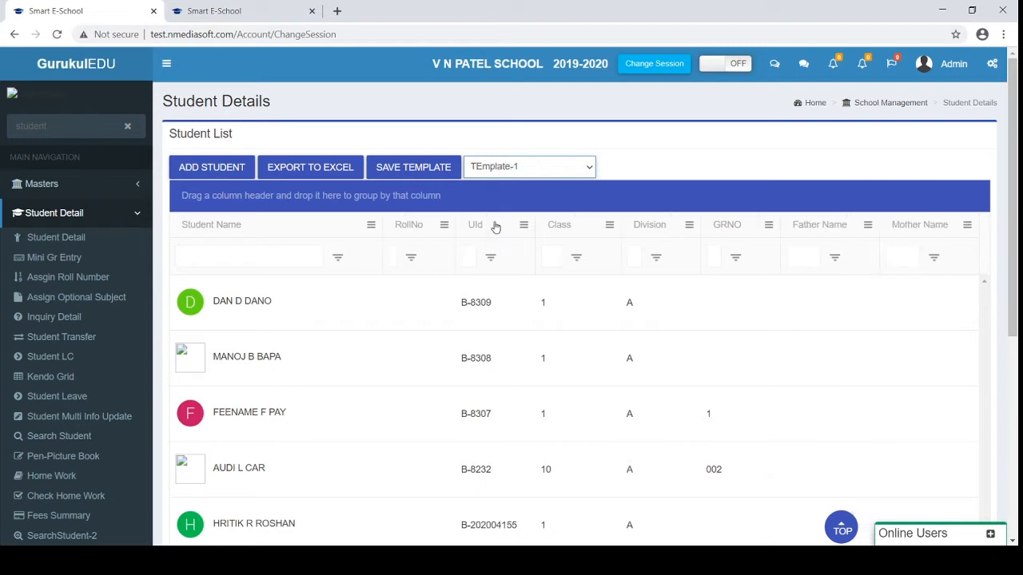
pyautogui.hscroll(2, 789, 324)
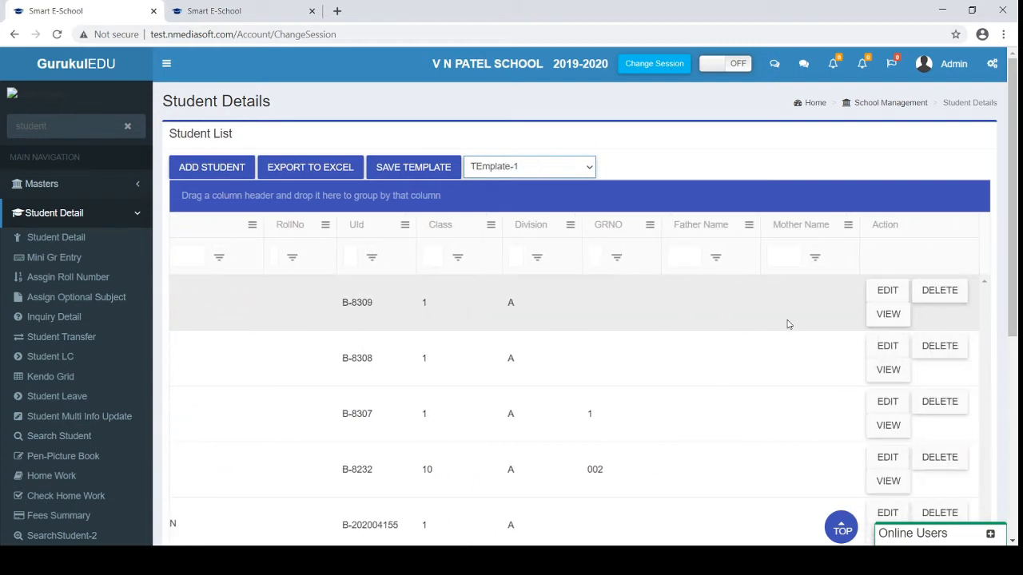
pyautogui.hscroll(-2, 789, 324)
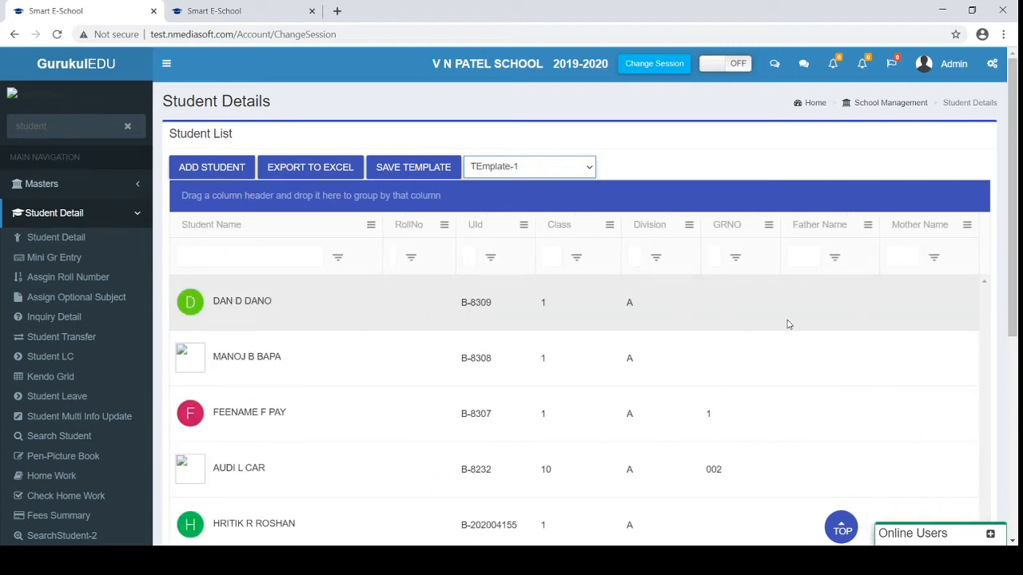
# Open a blank Add New Student form and scroll through its General Info fields to Save/Cancel
pyautogui.click(212, 167)
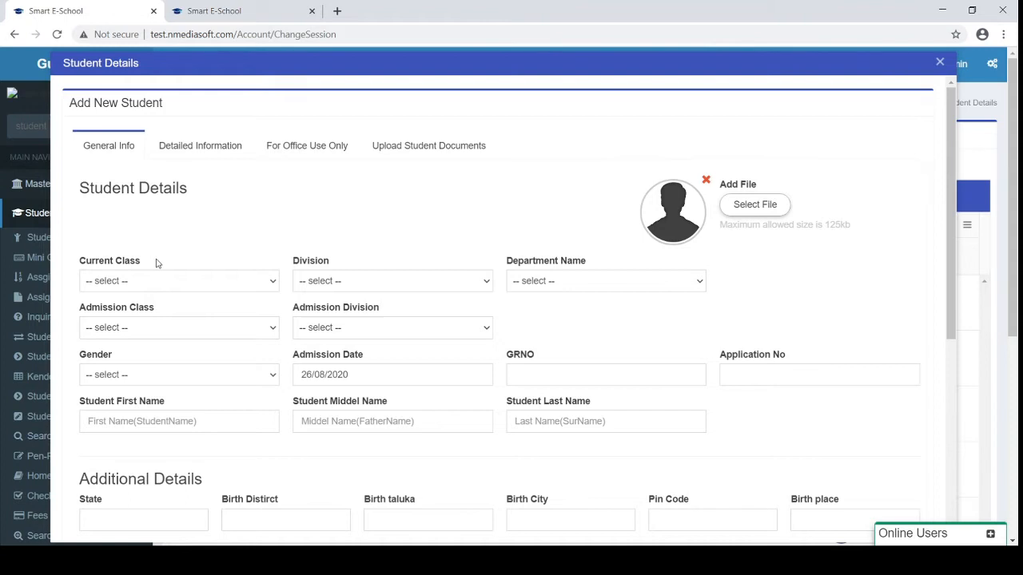
pyautogui.scroll(-1, 157, 264)
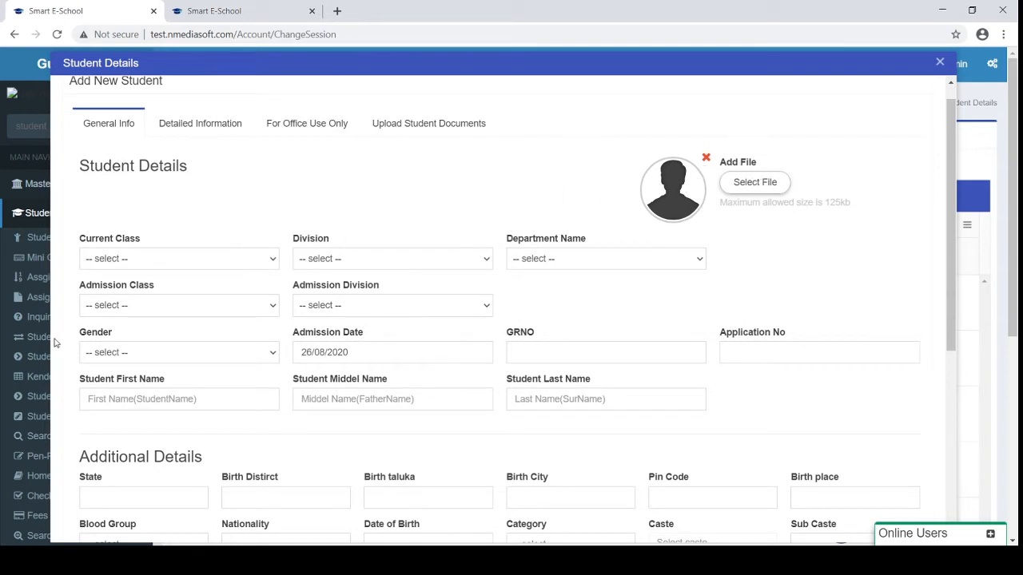
pyautogui.scroll(-1, 54, 342)
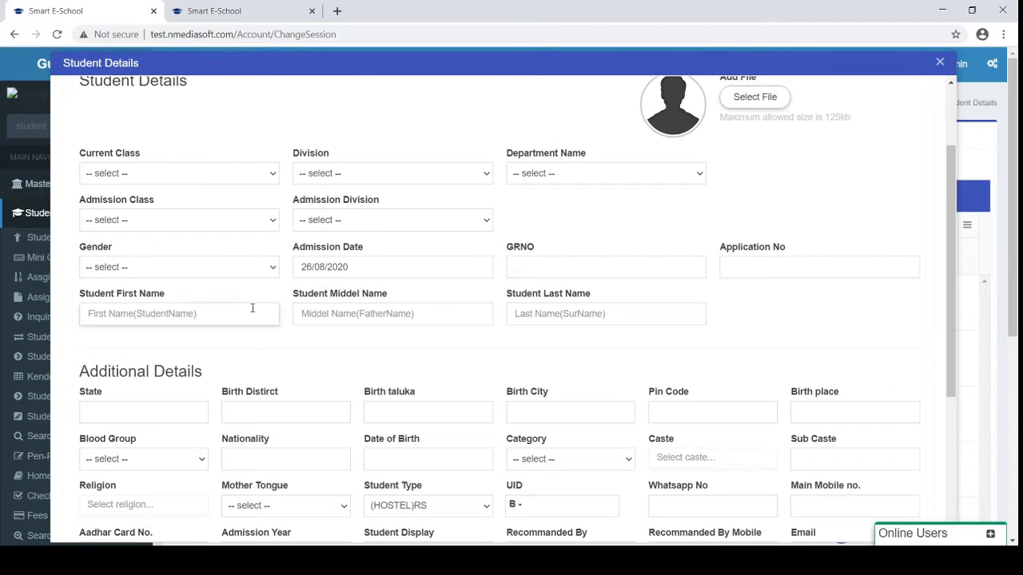
pyautogui.scroll(-1, 264, 311)
pyautogui.scroll(-1, 264, 311)
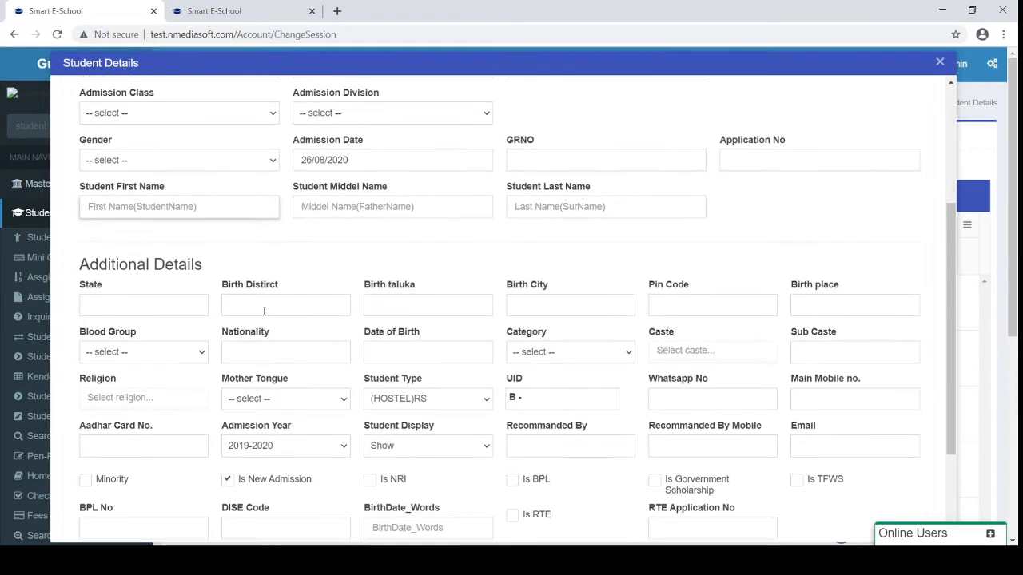
pyautogui.scroll(-2, 264, 311)
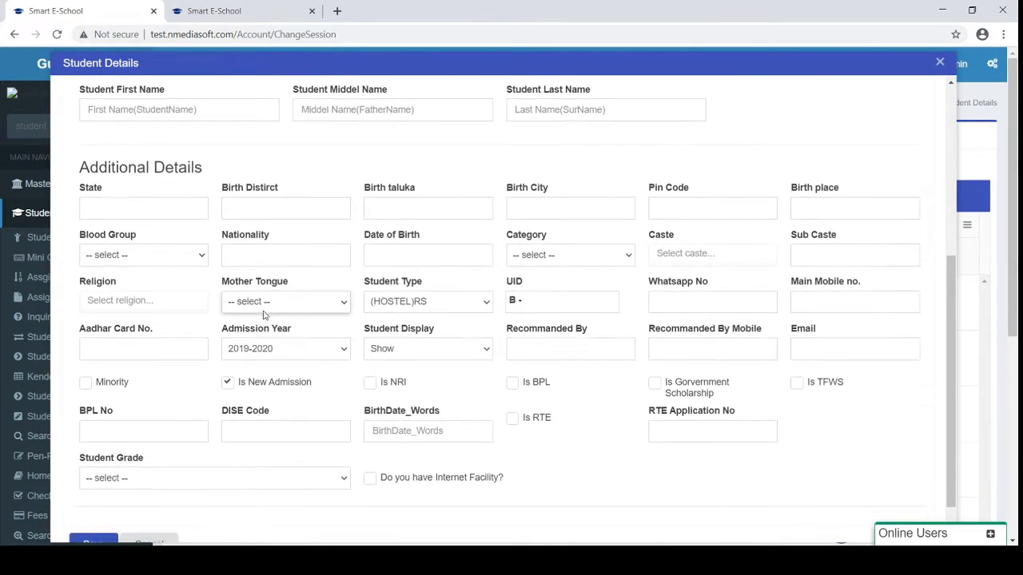
pyautogui.scroll(-1, 264, 311)
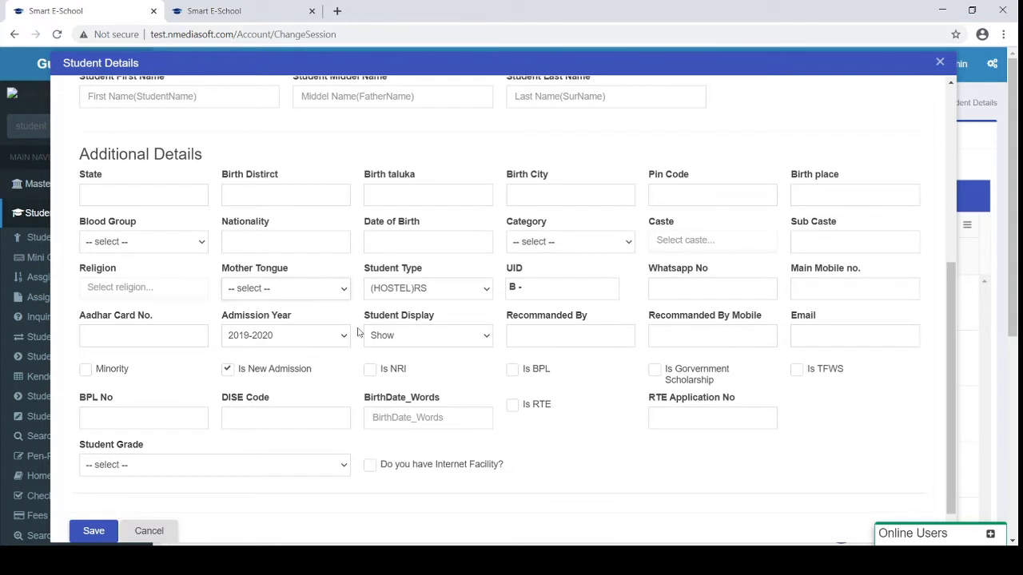
pyautogui.scroll(1, 170, 362)
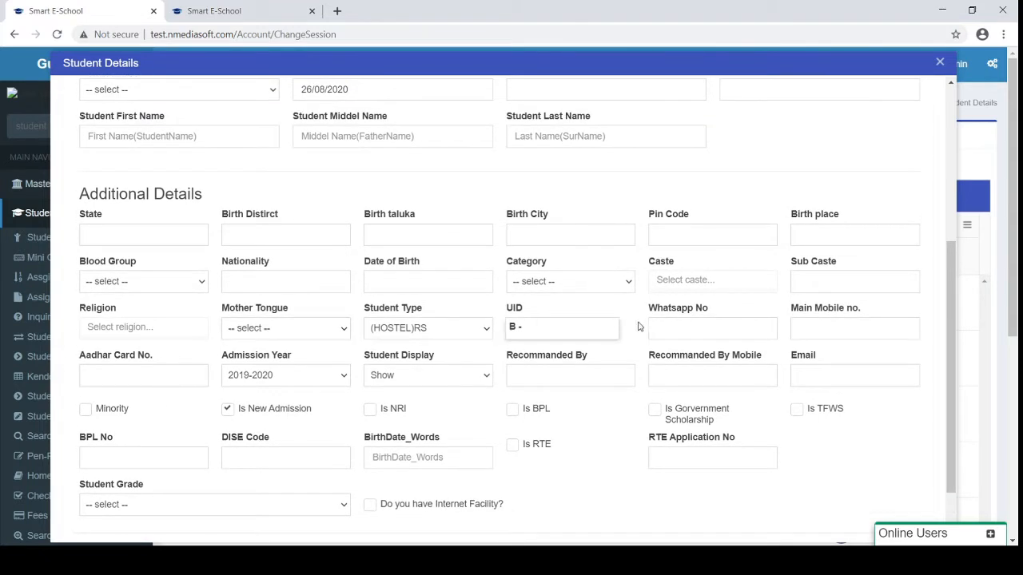
# Point out the Main Mobile no. field, then return to the top of the form
pyautogui.moveTo(793, 317); pyautogui.dragTo(883, 310)
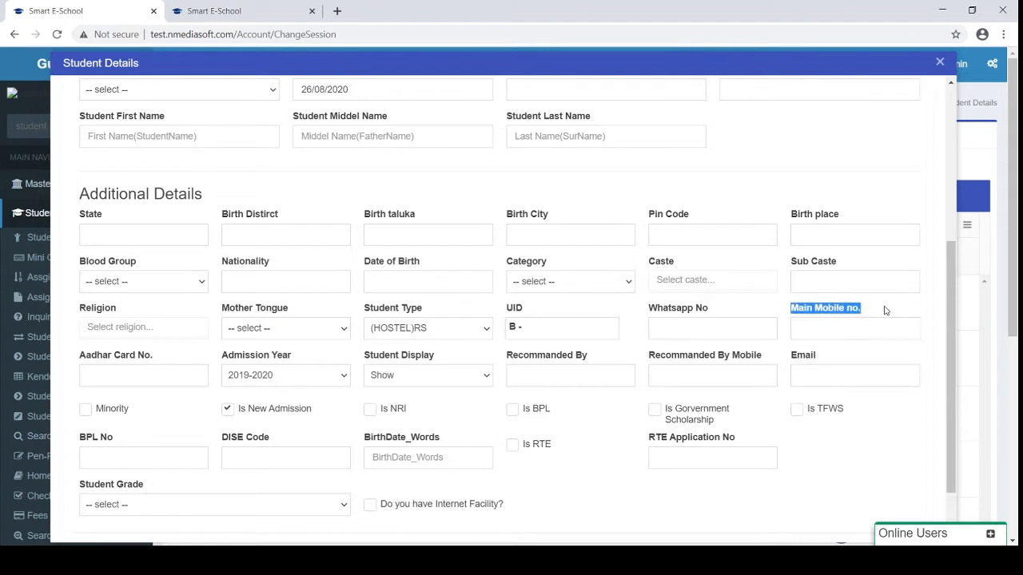
pyautogui.click(856, 324)
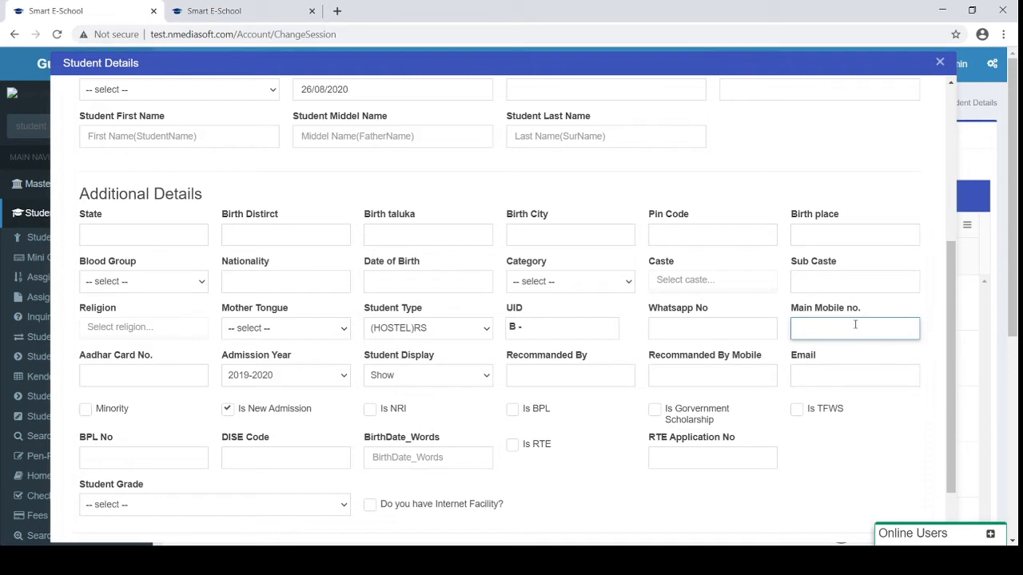
pyautogui.moveTo(791, 312); pyautogui.dragTo(871, 316)
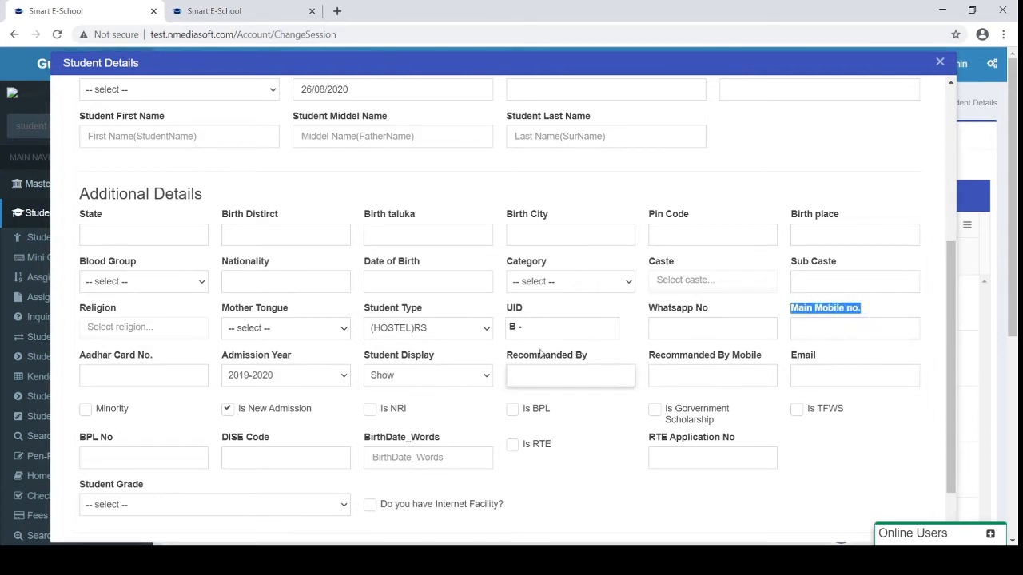
pyautogui.scroll(3, 468, 355)
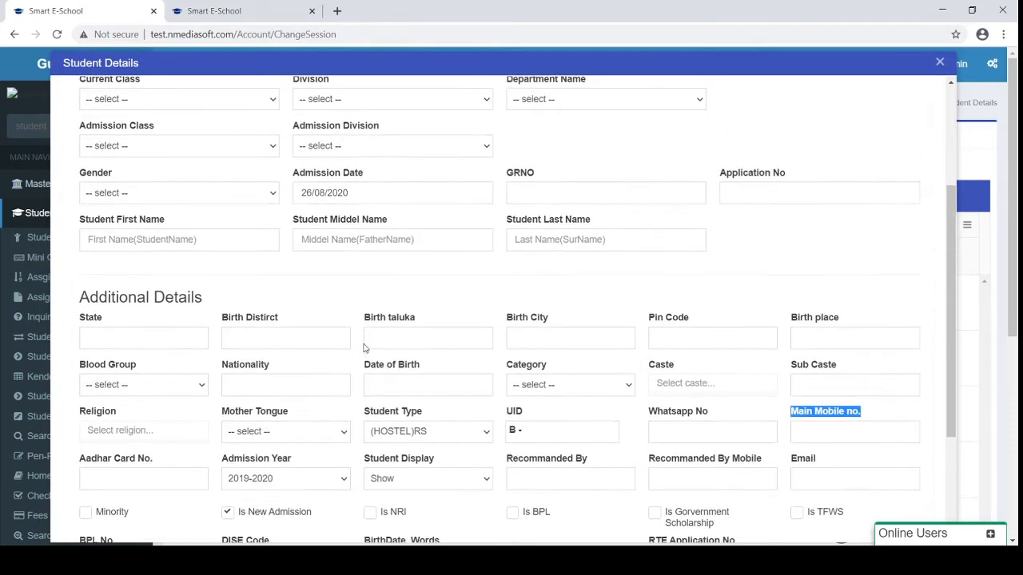
pyautogui.scroll(3, 133, 477)
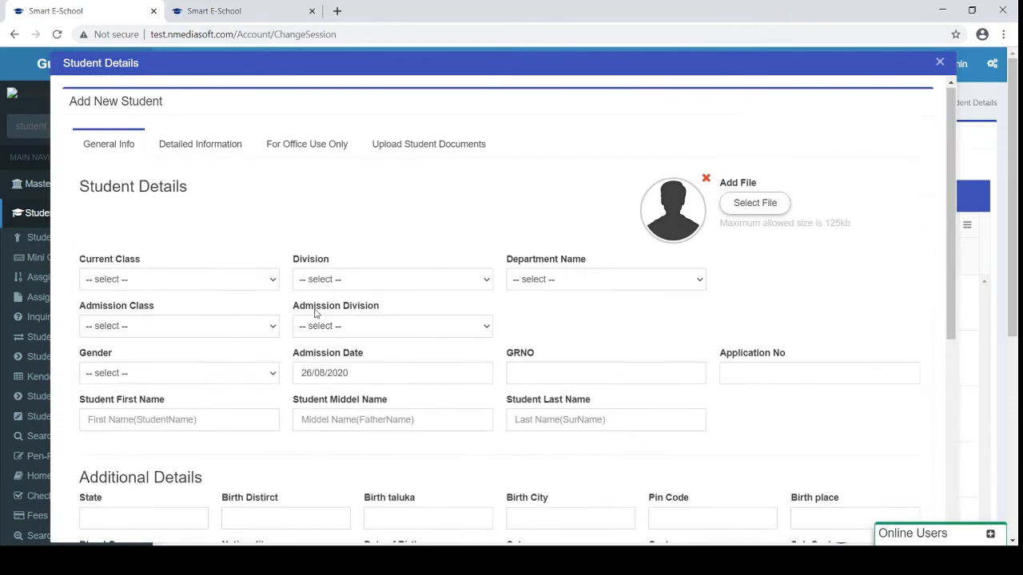
# On the Detailed Information tab, set Transportation Rout Point 1 to SURAT DIRECT - 1
pyautogui.click(211, 146)
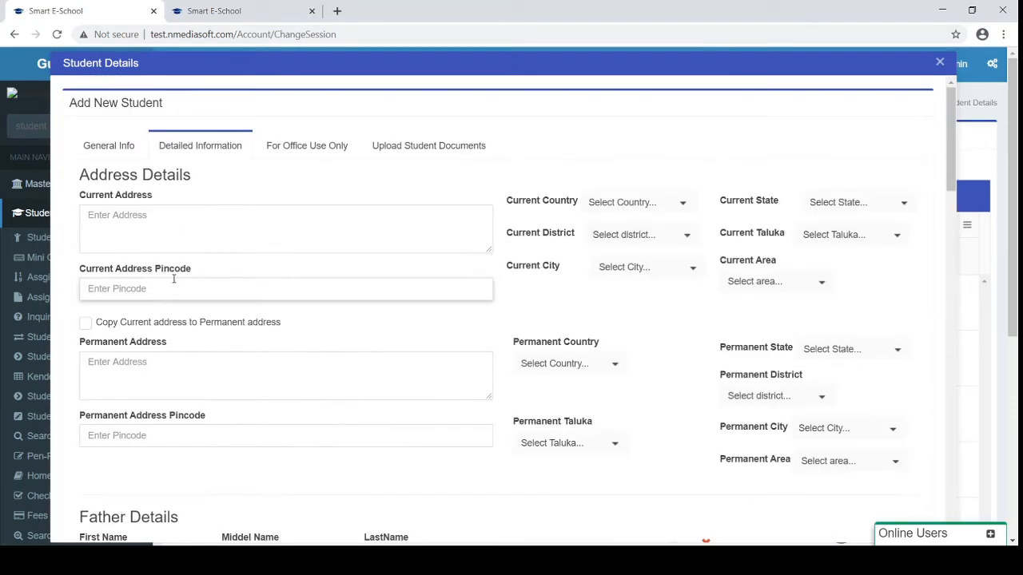
pyautogui.scroll(-3, 173, 279)
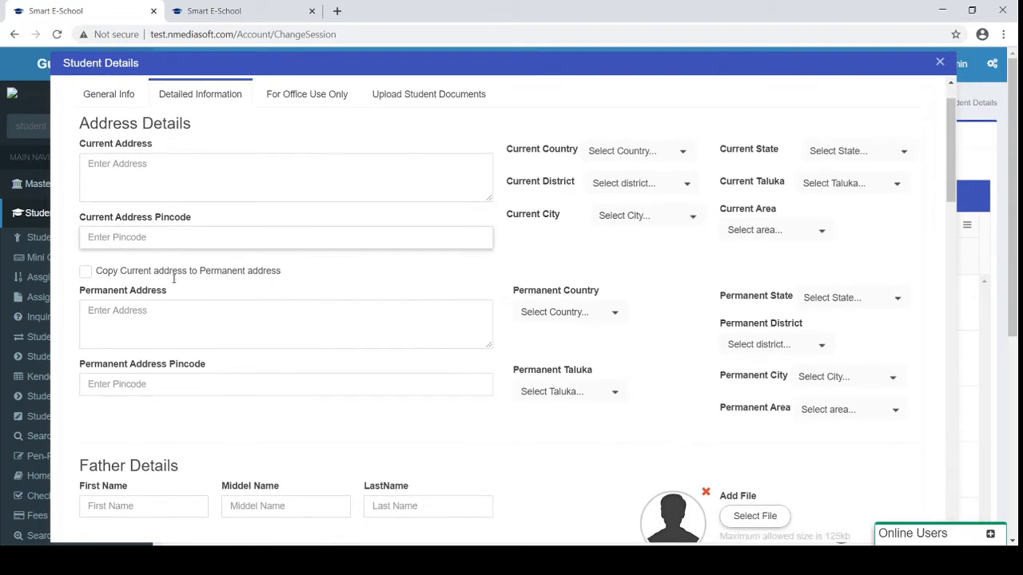
pyautogui.scroll(-5, 174, 279)
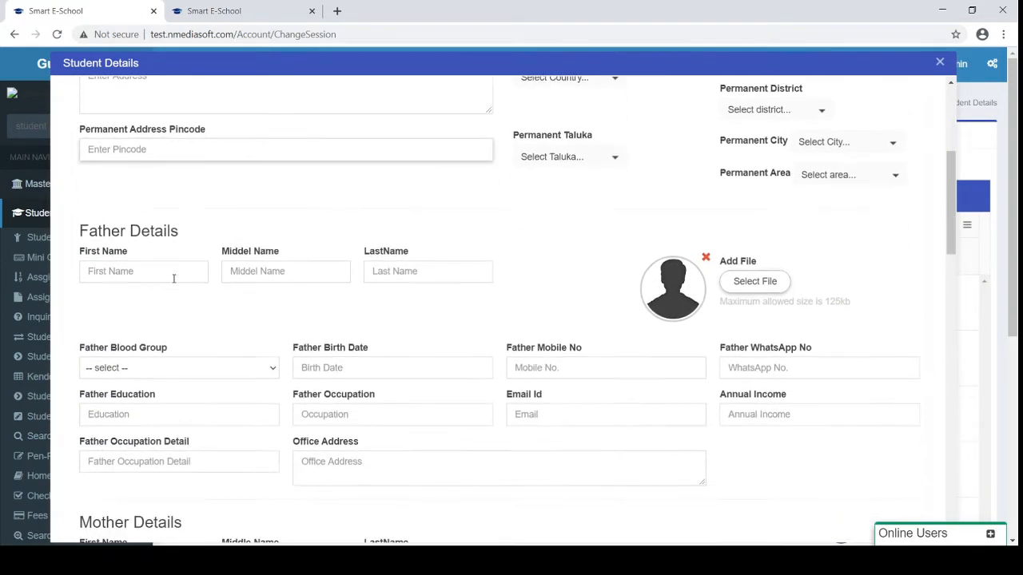
pyautogui.scroll(-3, 173, 282)
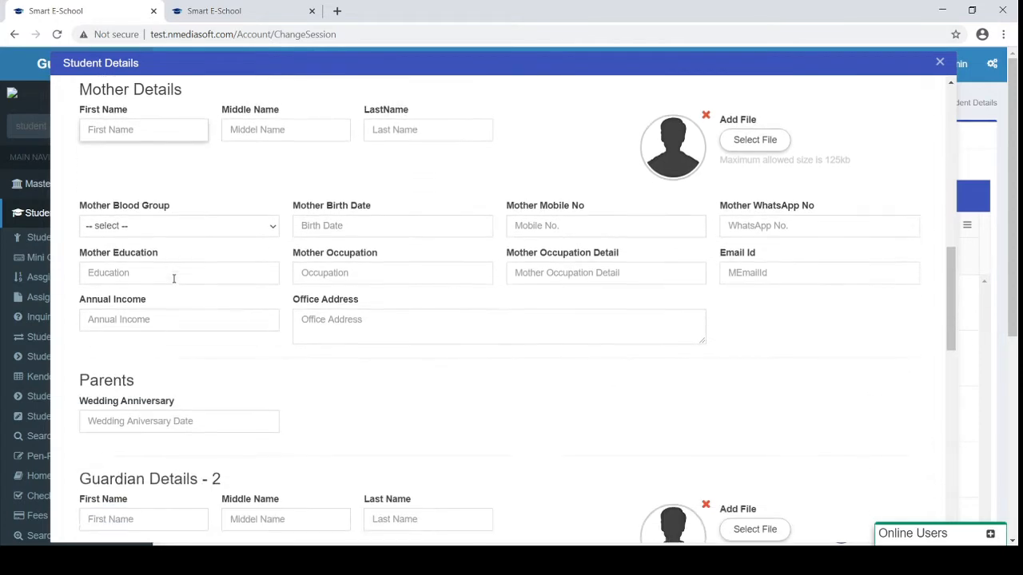
pyautogui.scroll(-1, 174, 279)
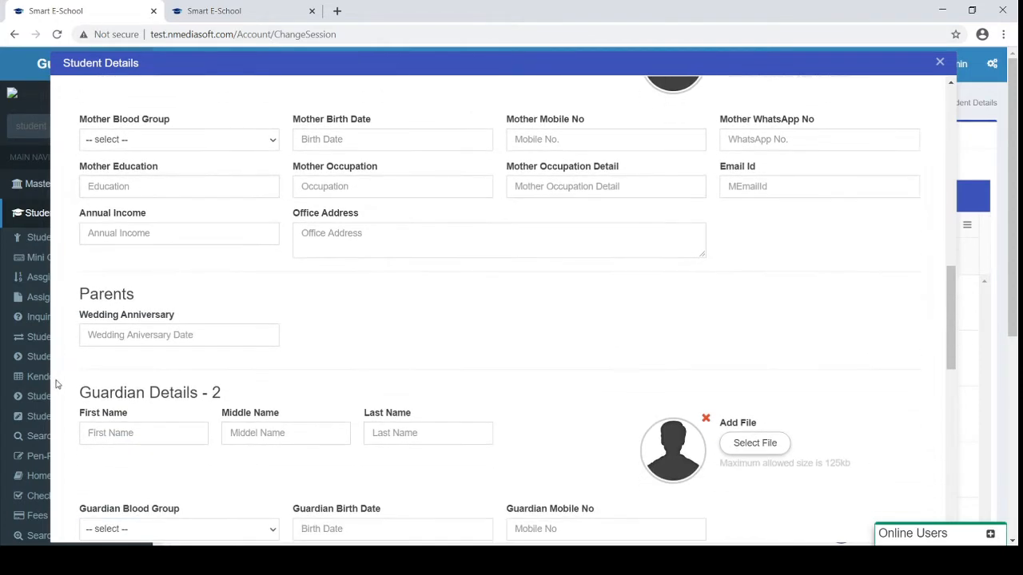
pyautogui.scroll(-5, 102, 409)
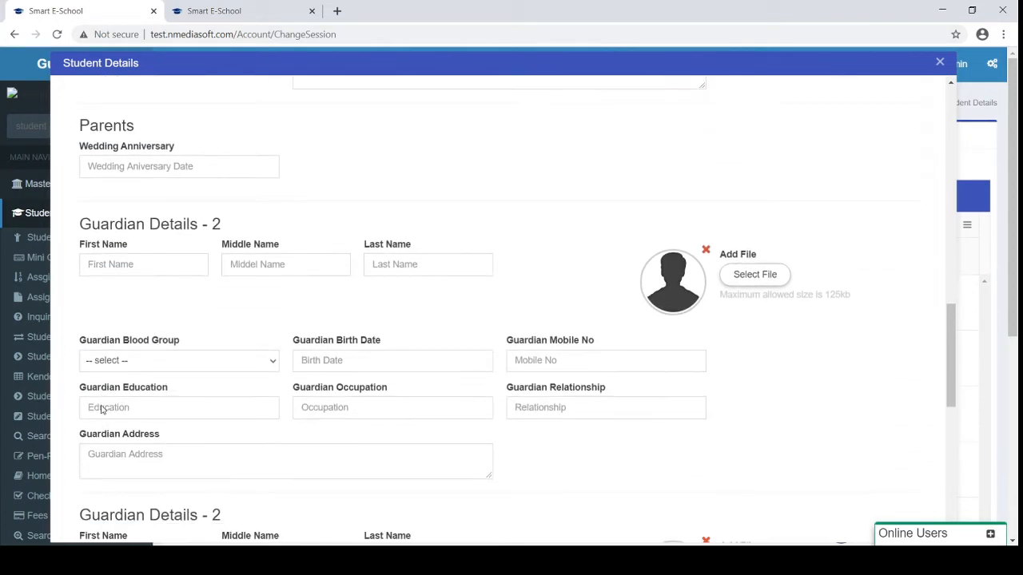
pyautogui.scroll(-3, 102, 406)
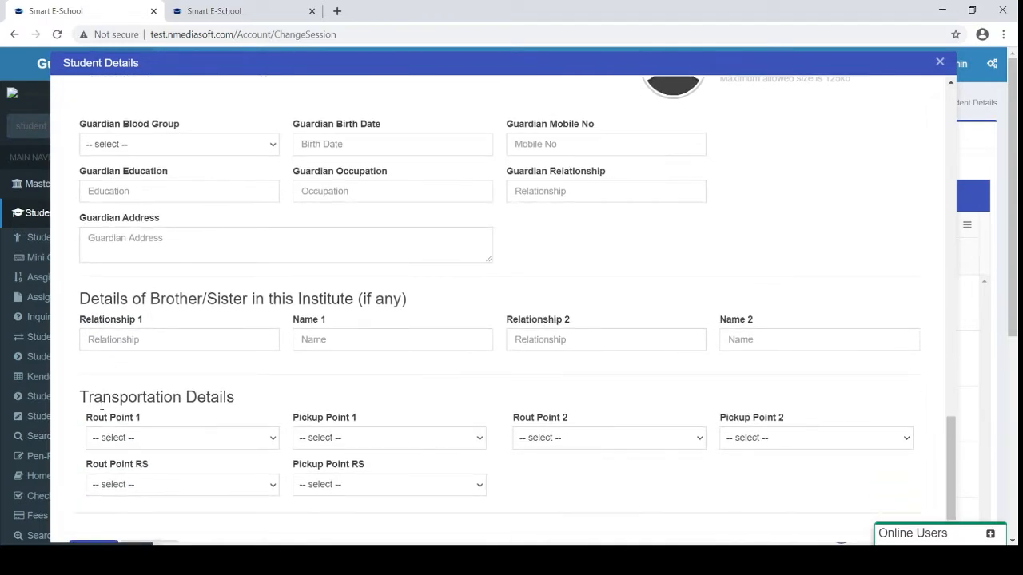
pyautogui.scroll(-1, 171, 424)
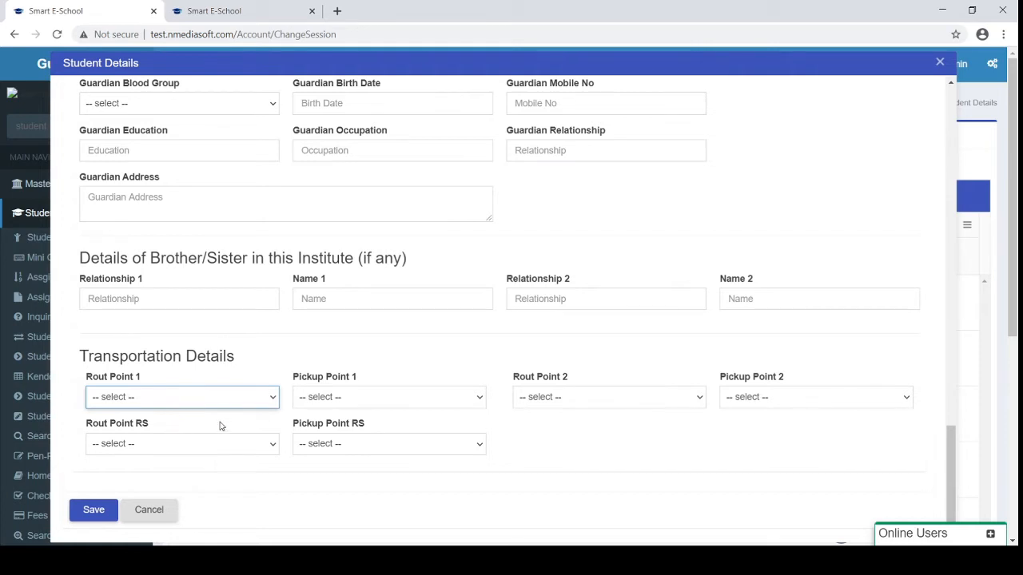
pyautogui.press('Down')
pyautogui.press('Tab')
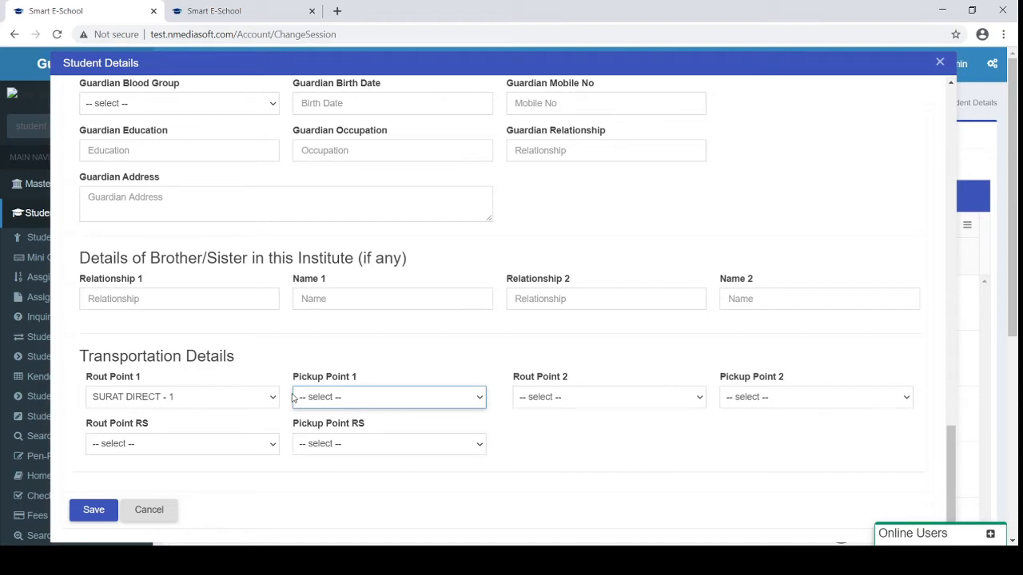
pyautogui.scroll(10, 399, 370)
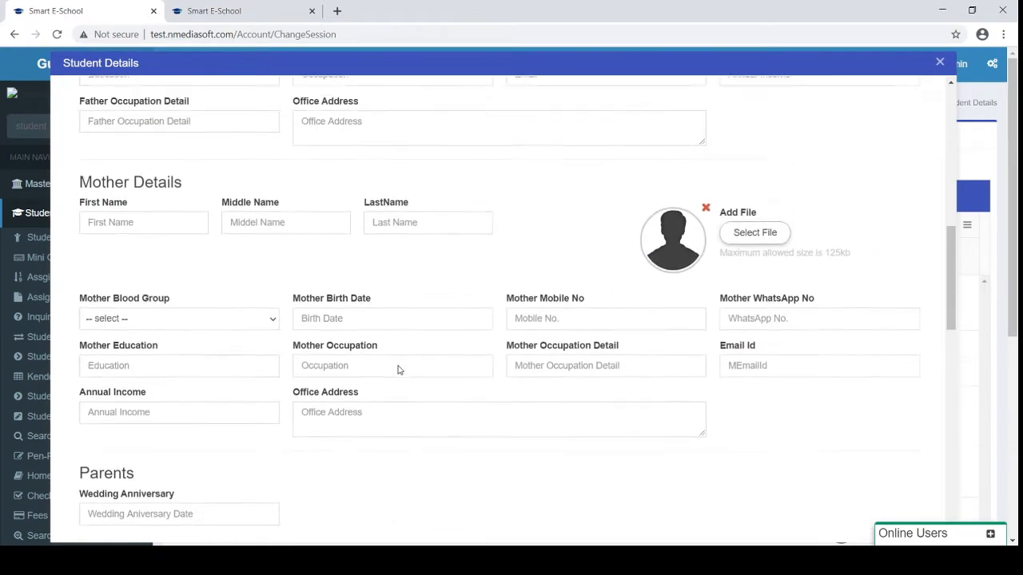
pyautogui.scroll(8, 400, 370)
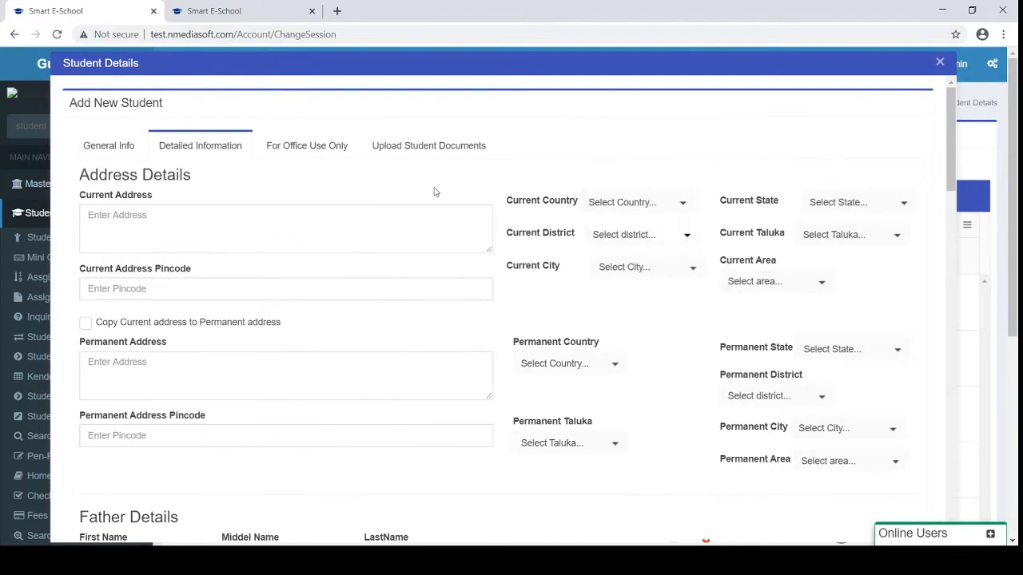
# Show the For Office Use Only section and point out the empty User Name and Password fields
pyautogui.click(300, 149)
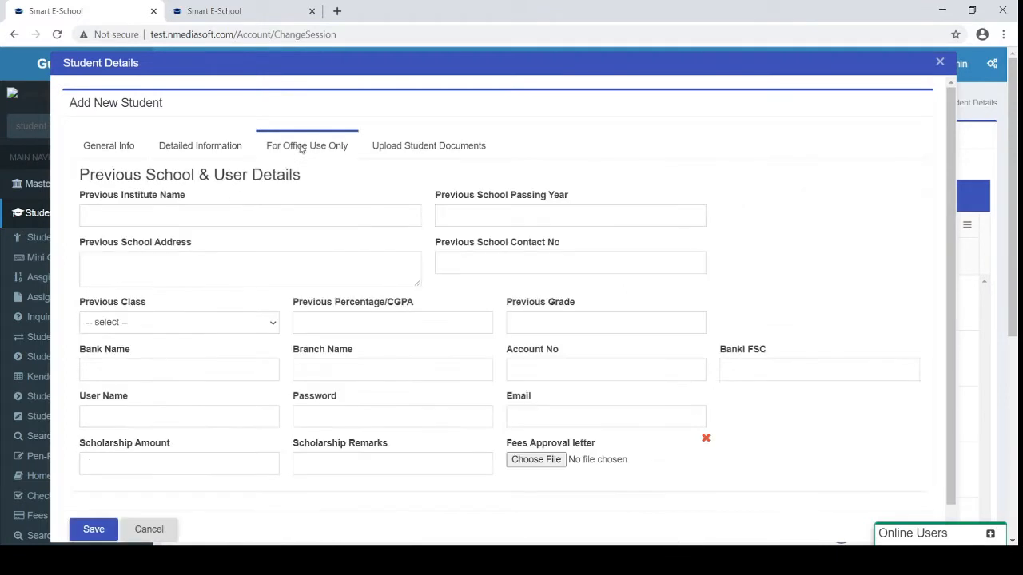
pyautogui.click(178, 224)
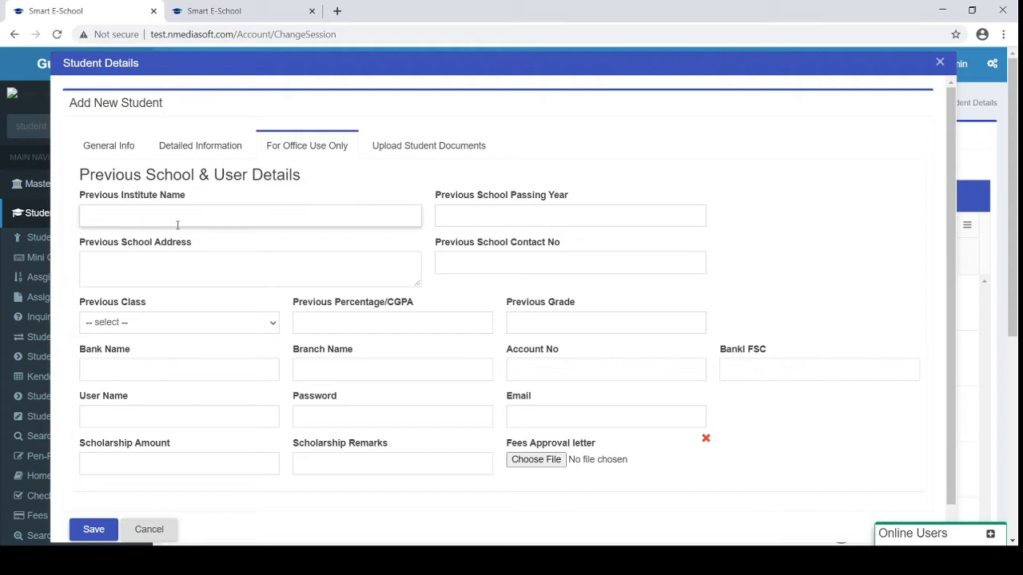
pyautogui.scroll(-1, 177, 224)
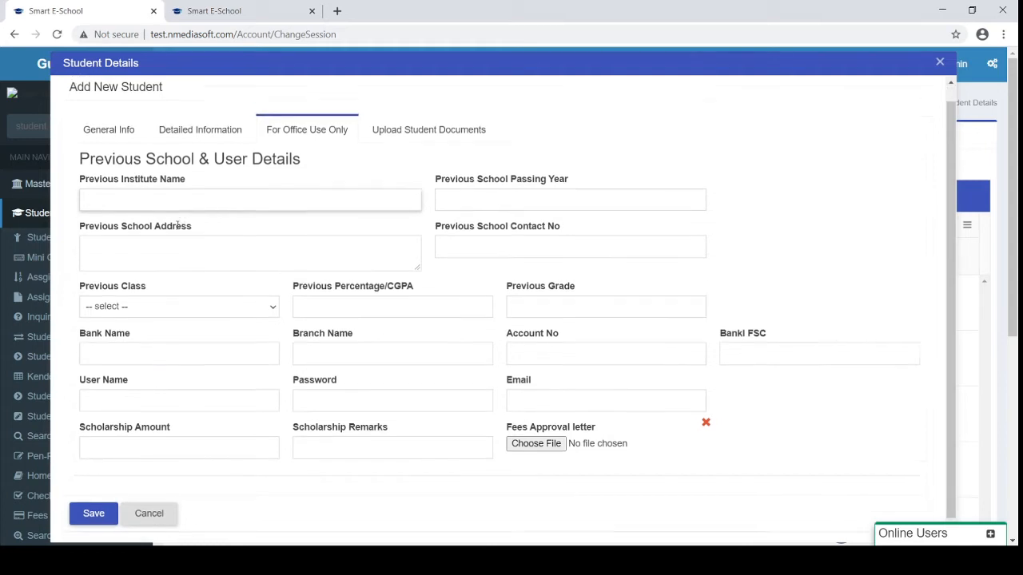
pyautogui.click(151, 384)
pyautogui.moveTo(79, 366); pyautogui.dragTo(371, 373)
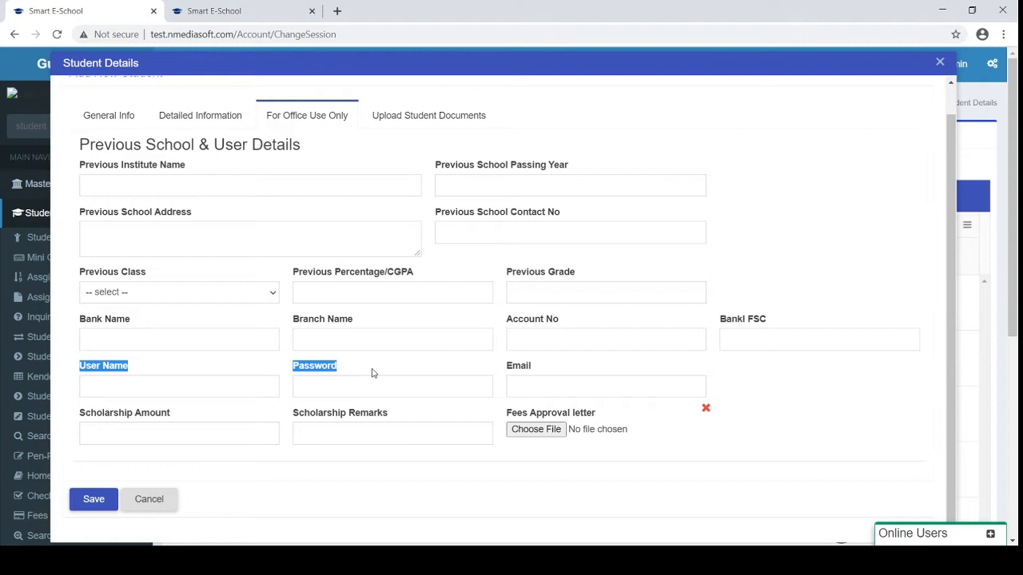
# Review the Upload Student Documents table, from hostel admission form to Aadhar cards, then close the form
pyautogui.click(417, 118)
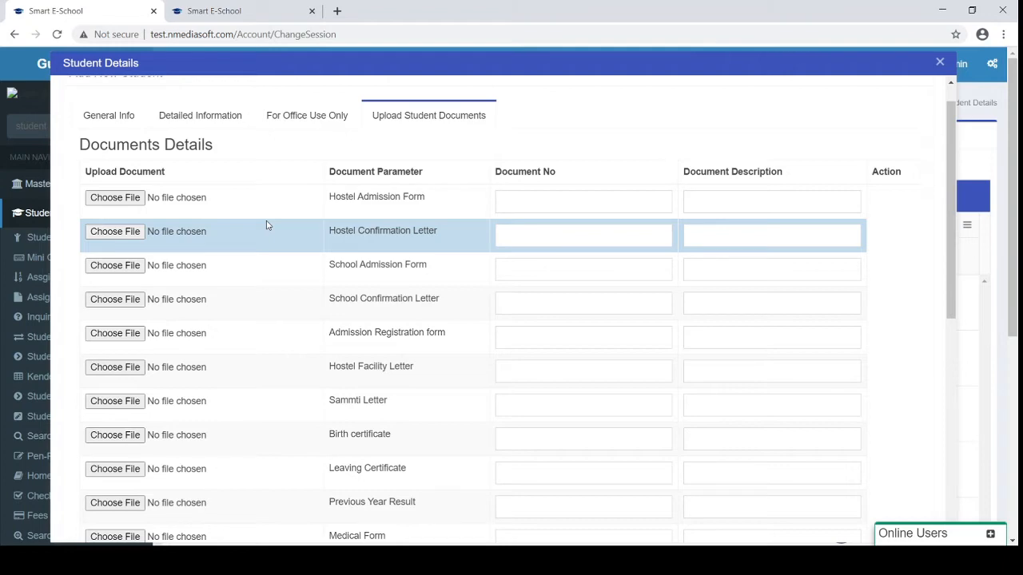
pyautogui.scroll(-4, 267, 226)
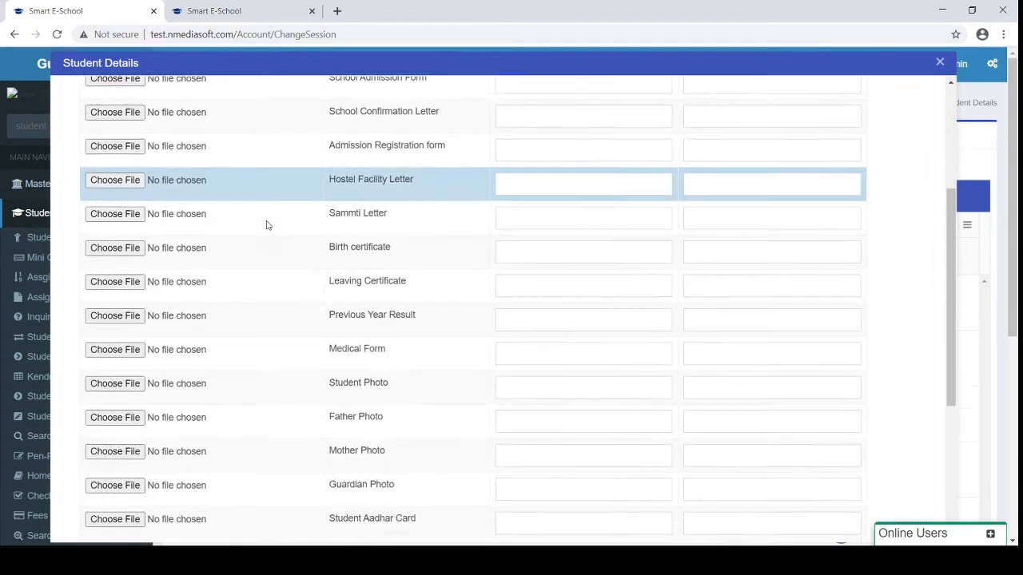
pyautogui.scroll(-2, 267, 225)
pyautogui.scroll(5, 267, 225)
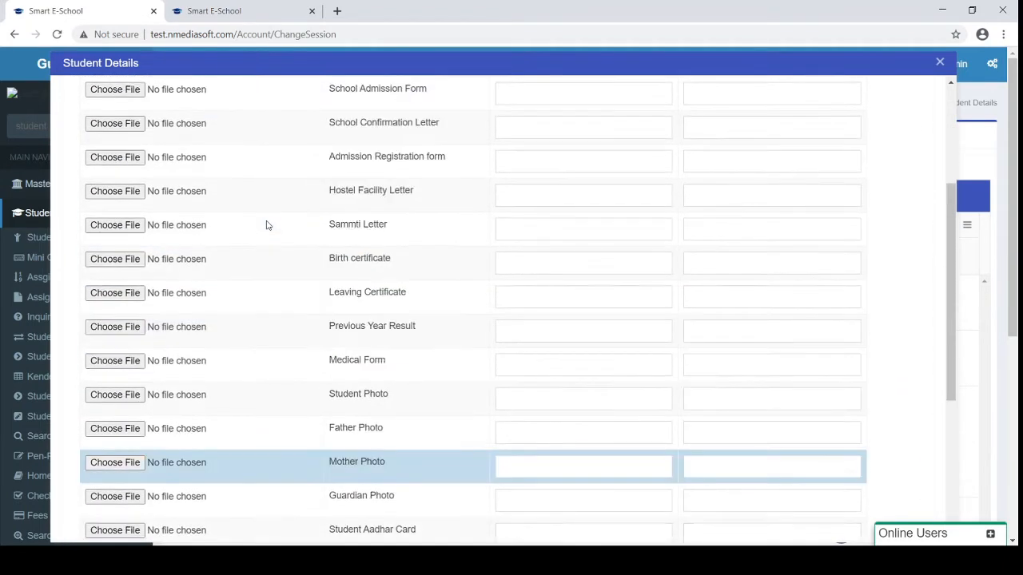
pyautogui.scroll(1, 267, 225)
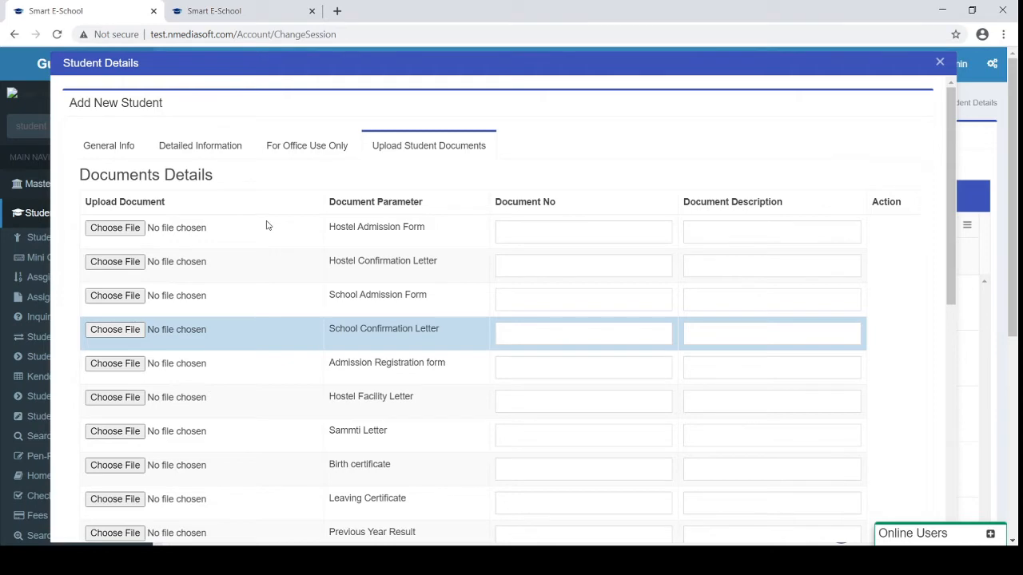
pyautogui.scroll(-3, 267, 226)
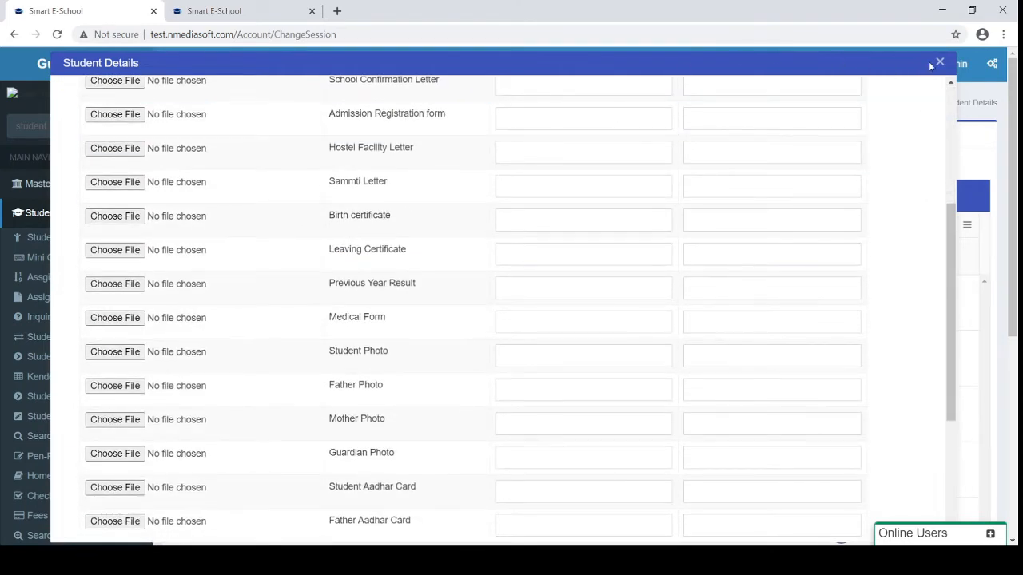
pyautogui.click(935, 64)
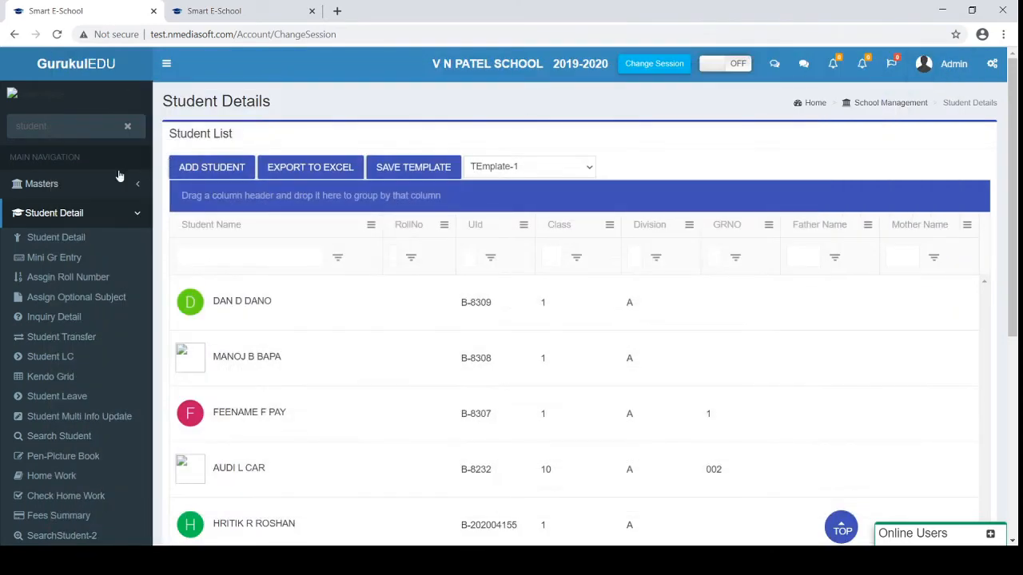
# Go to the Assign Roll Number To Student page
pyautogui.click(66, 279)
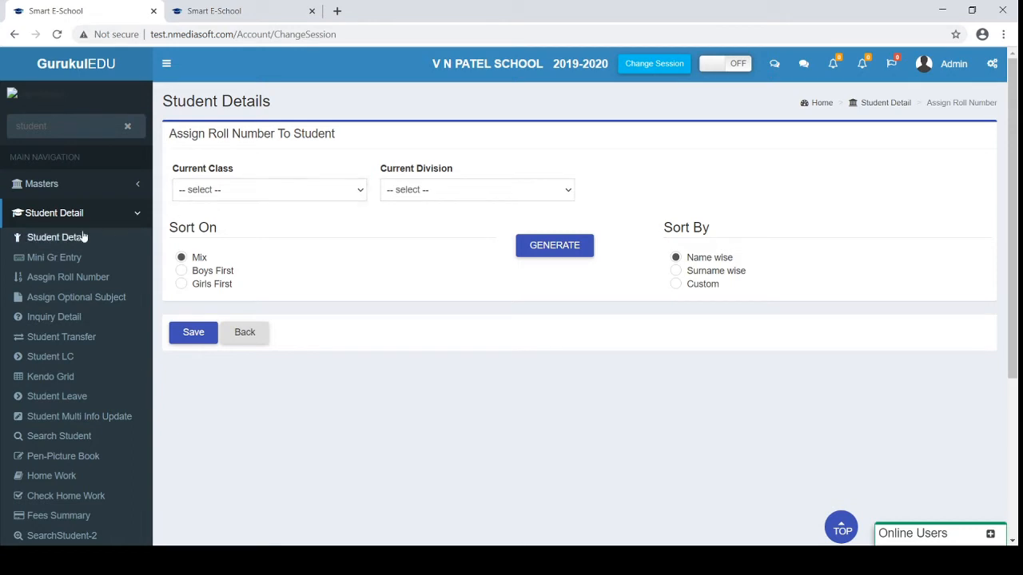
# On Student Transfer, search V N PATEL SCHOOL 2019-2020, class 1, division A students
pyautogui.click(66, 345)
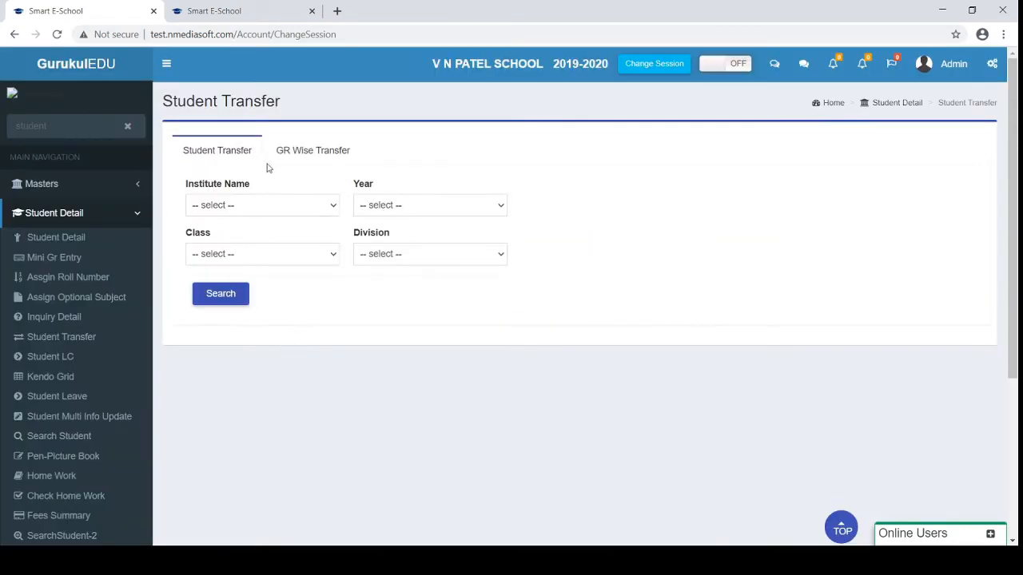
pyautogui.click(253, 206)
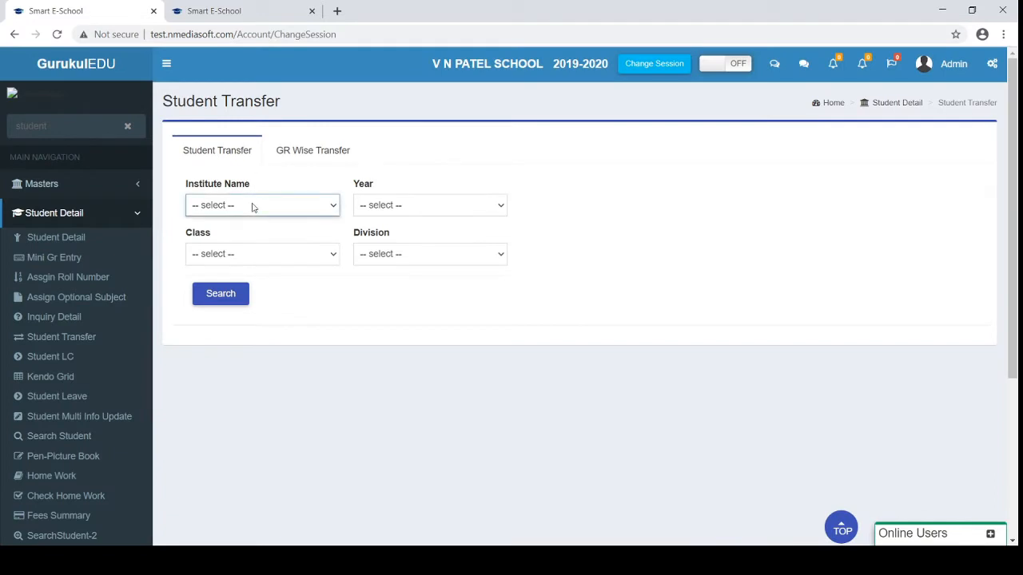
pyautogui.click(226, 276)
pyautogui.click(439, 206)
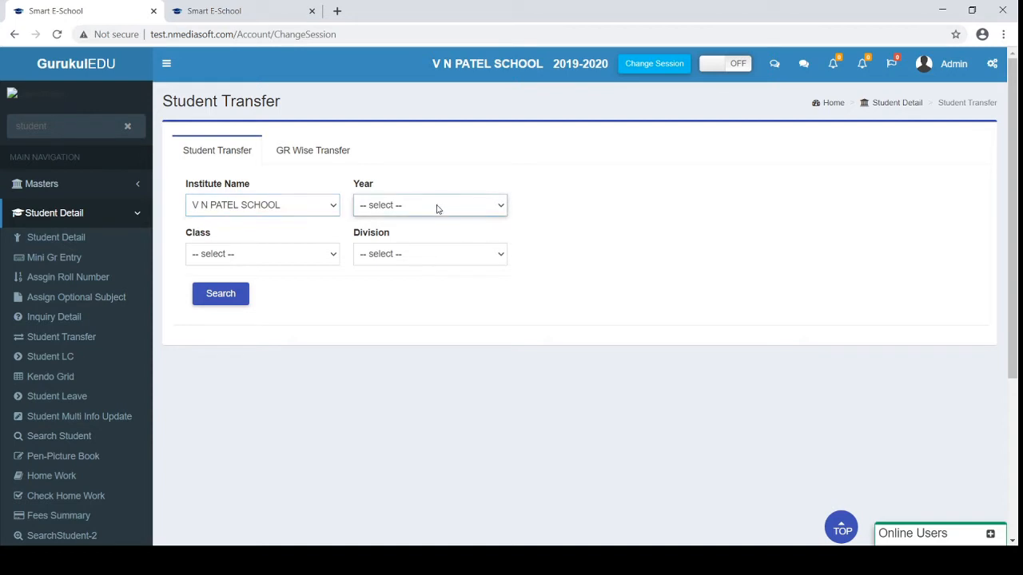
pyautogui.click(402, 251)
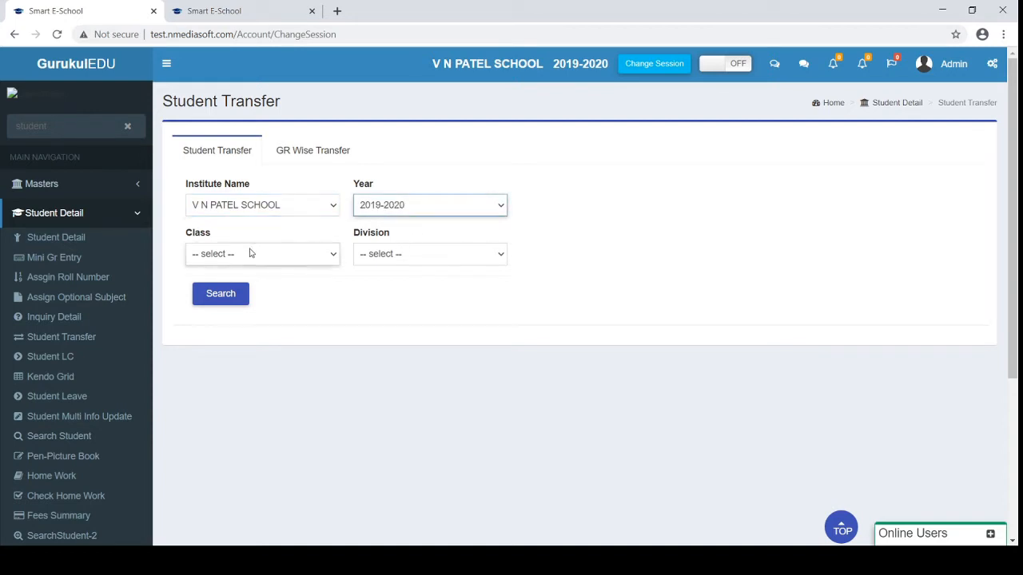
pyautogui.click(251, 253)
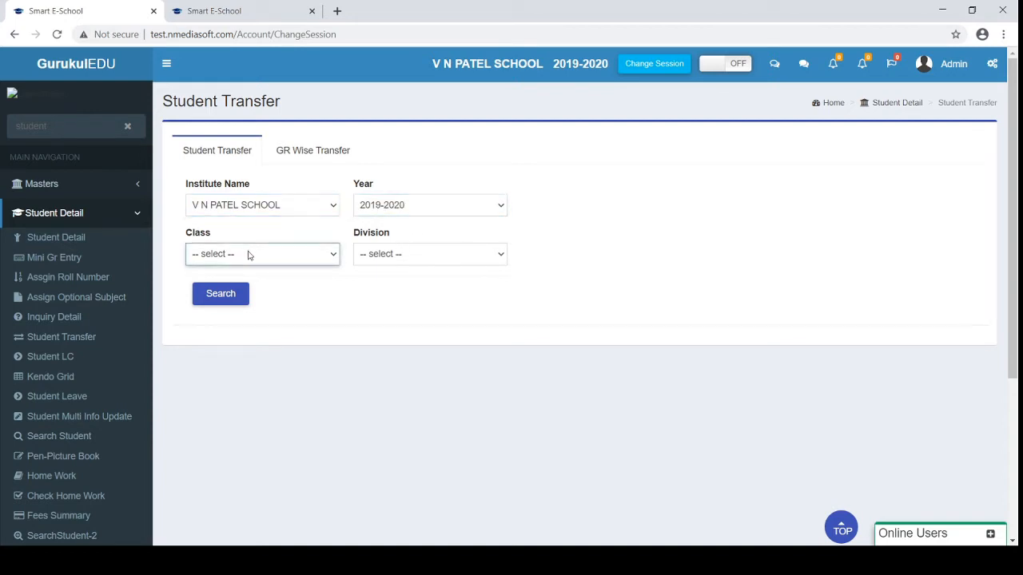
pyautogui.click(226, 286)
pyautogui.click(375, 256)
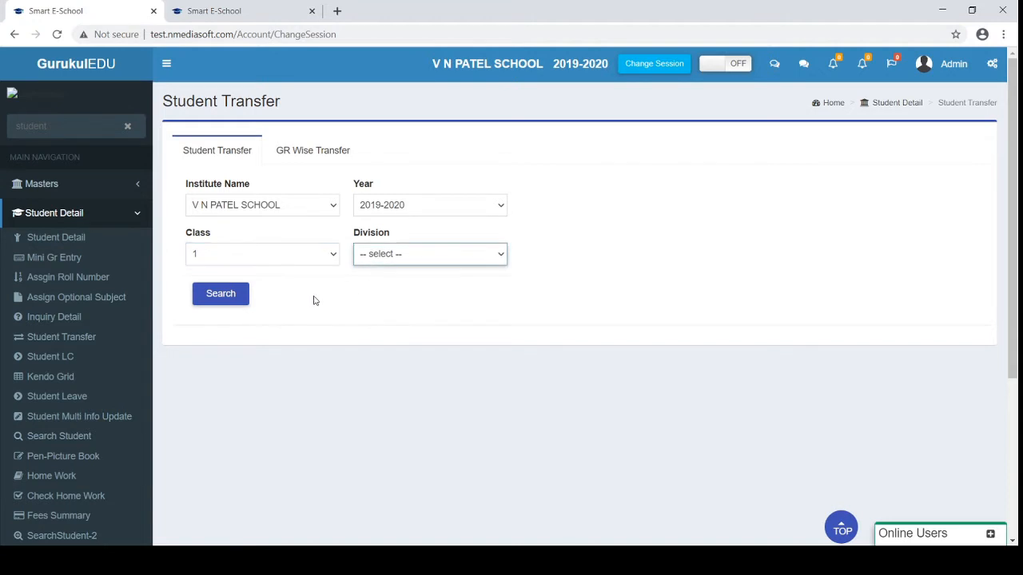
pyautogui.press('Down')
pyautogui.click(217, 296)
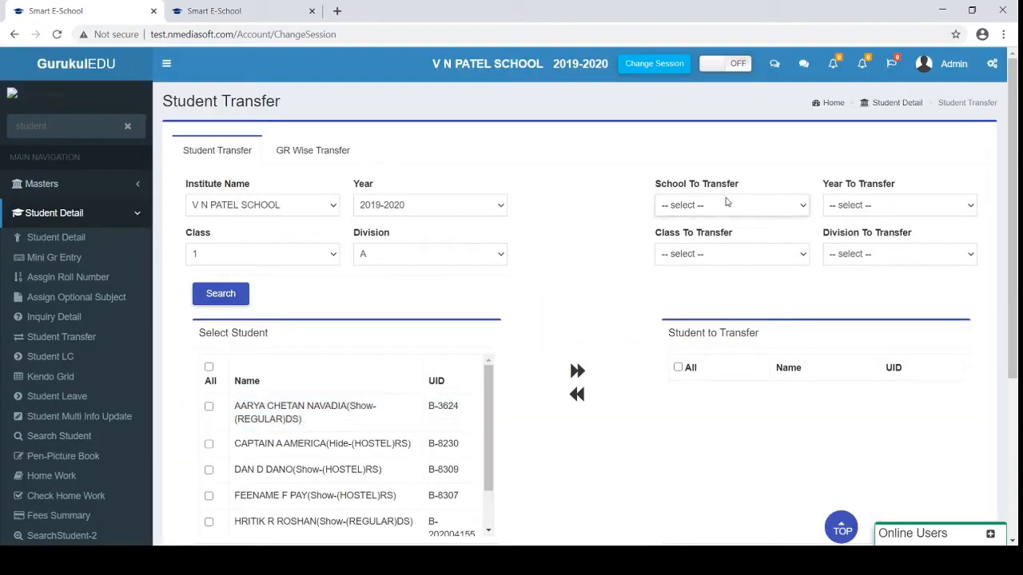
# Set the transfer destination to V N PATEL SCHOOL, 2020-2021, class 2, division A
pyautogui.click(726, 202)
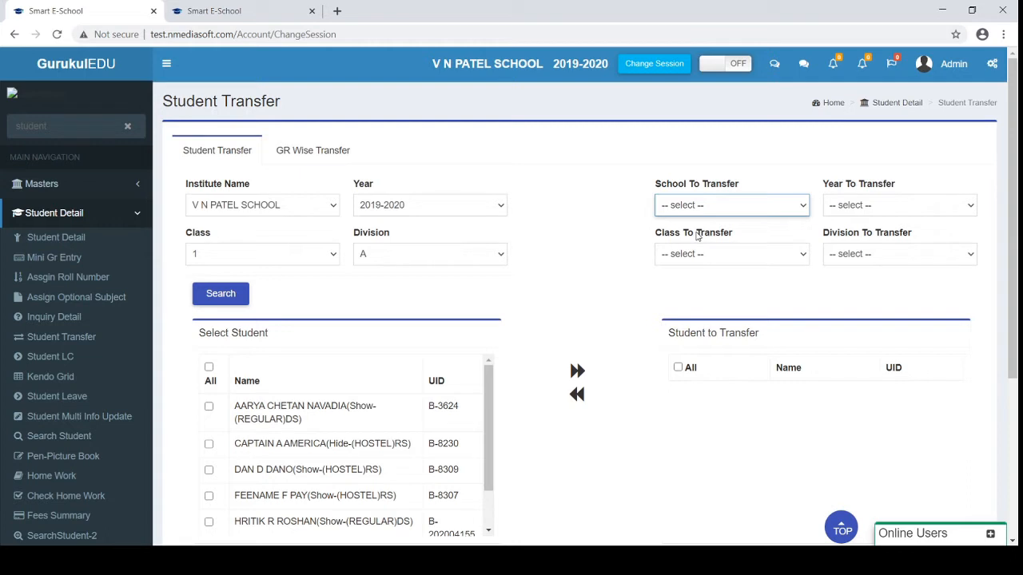
pyautogui.click(701, 274)
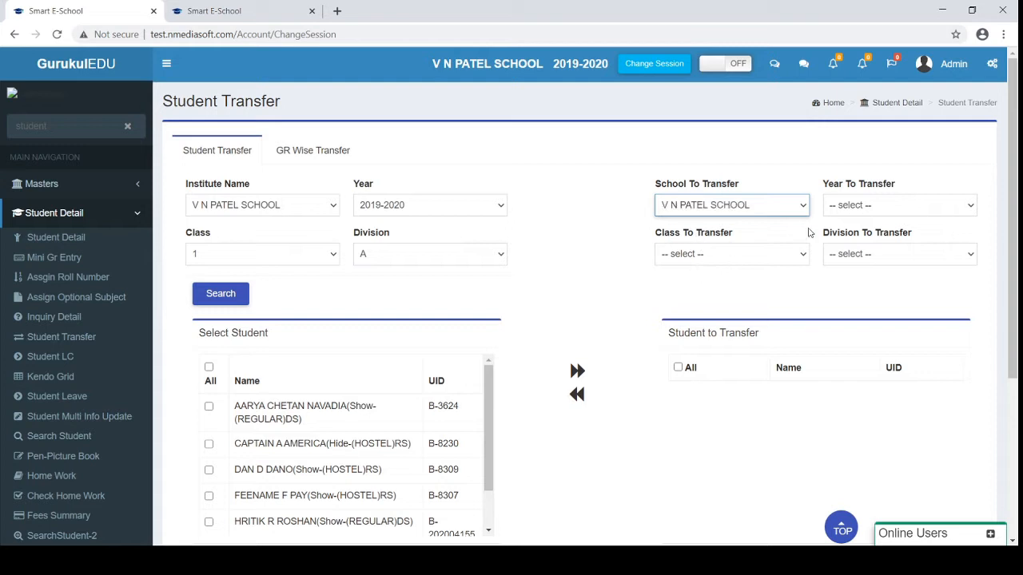
pyautogui.click(861, 217)
pyautogui.click(848, 232)
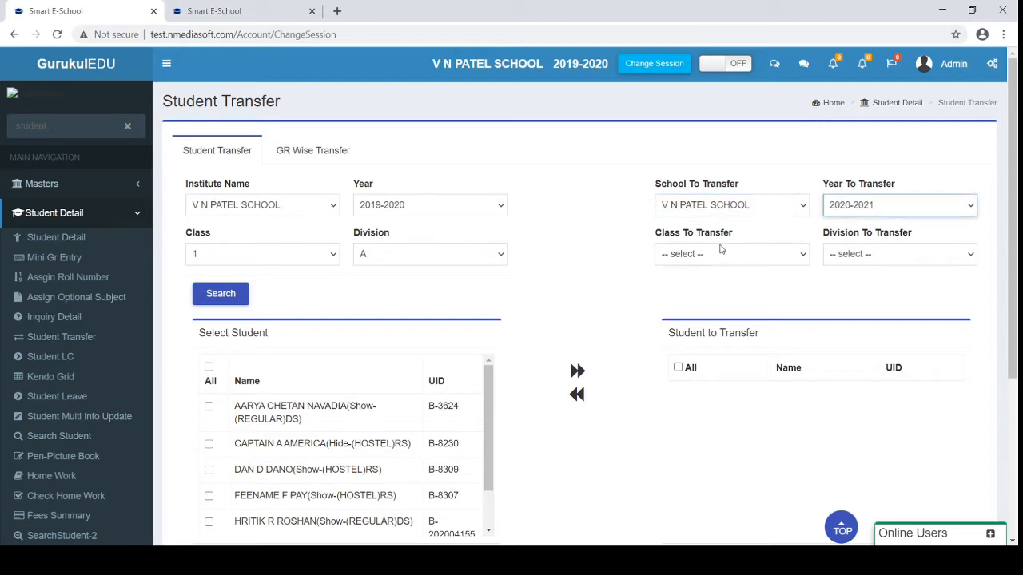
pyautogui.click(723, 251)
pyautogui.click(691, 296)
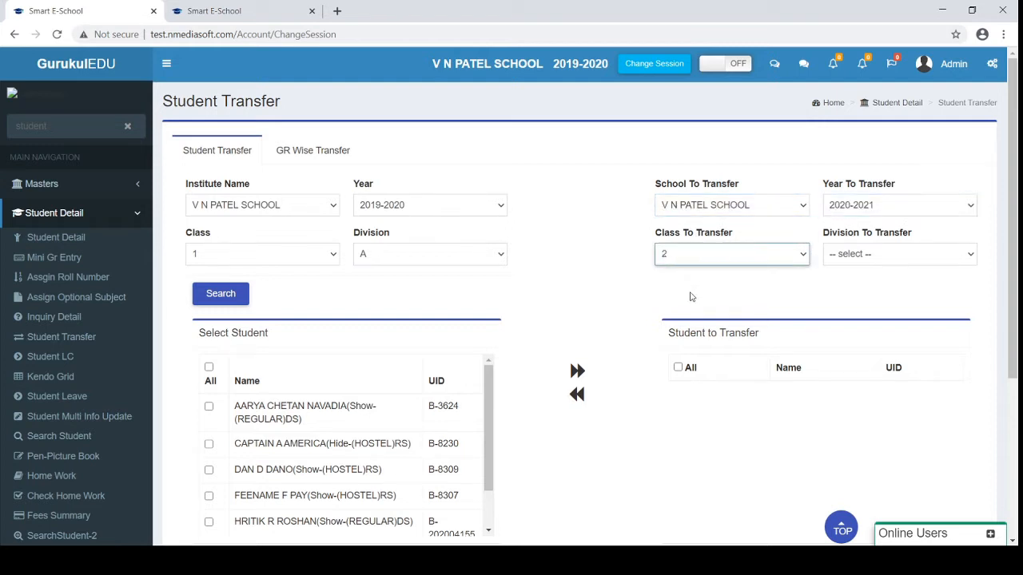
pyautogui.click(865, 257)
pyautogui.click(835, 285)
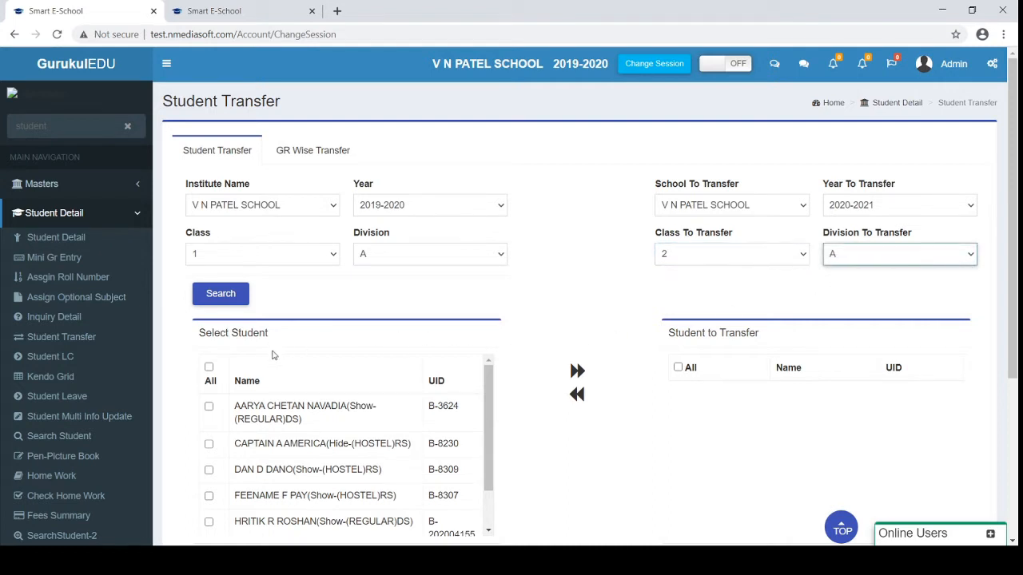
# Move the first class-1 student into the Student to Transfer list
pyautogui.click(208, 408)
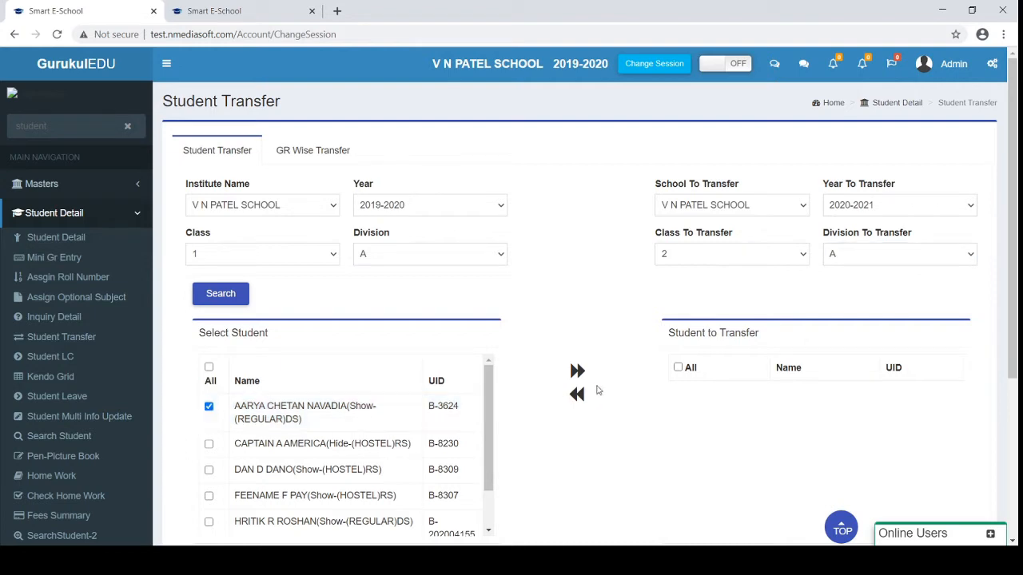
pyautogui.click(577, 371)
pyautogui.scroll(-2, 639, 346)
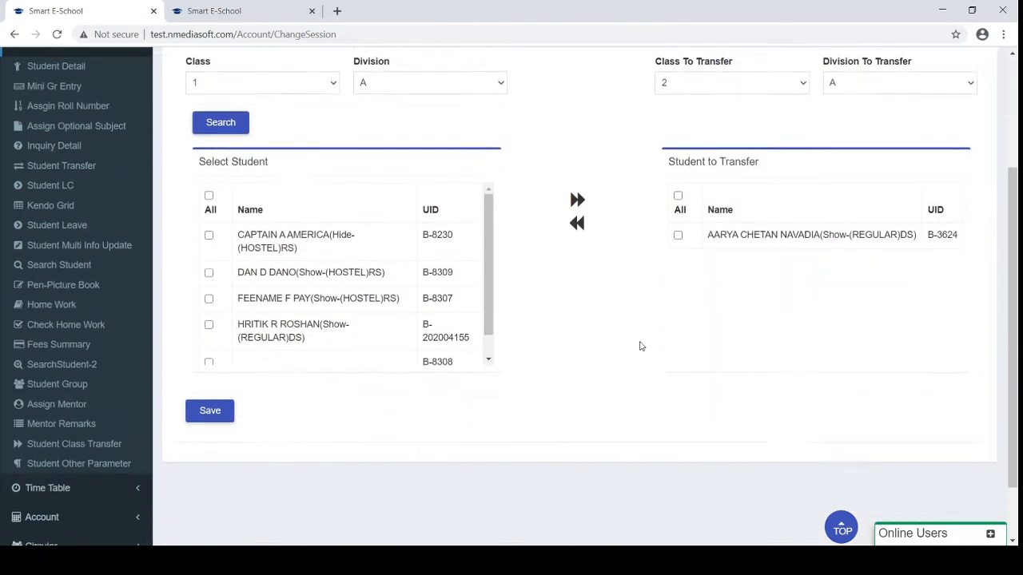
pyautogui.scroll(2, 640, 346)
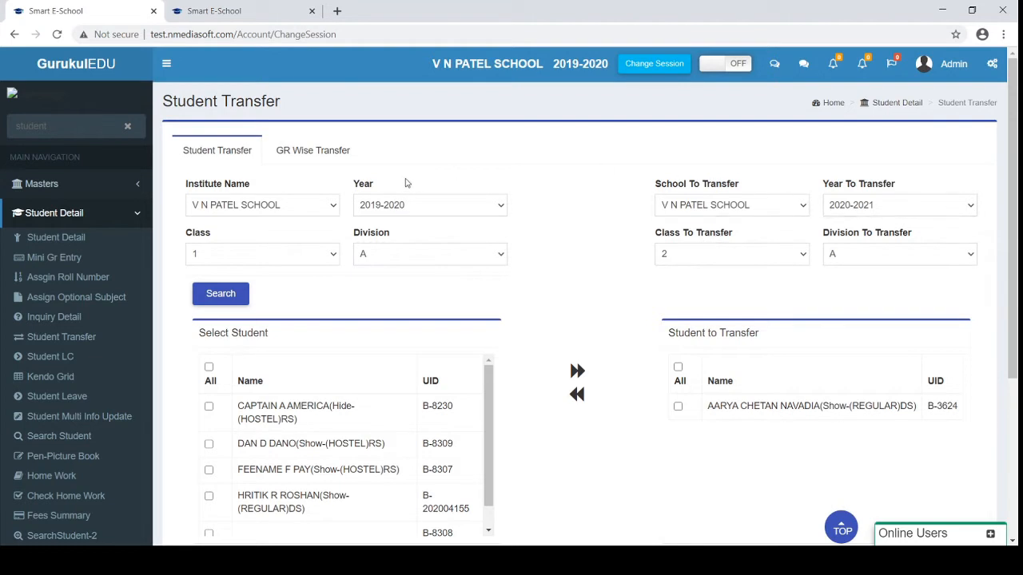
# Open Student Multi Info Update with Section PrimarySection, Class 2 and column AadharCardNo
pyautogui.click(40, 359)
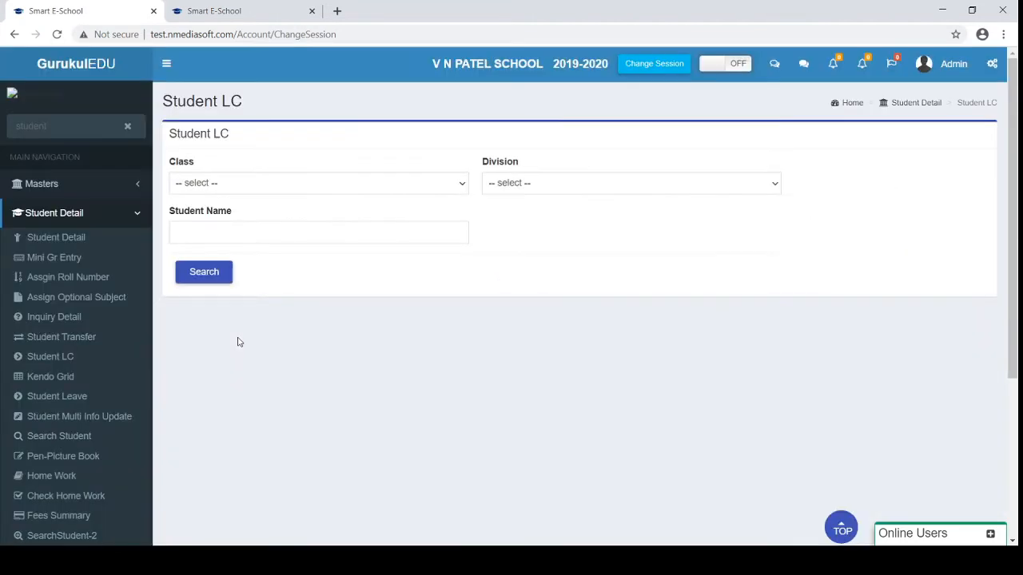
pyautogui.click(67, 417)
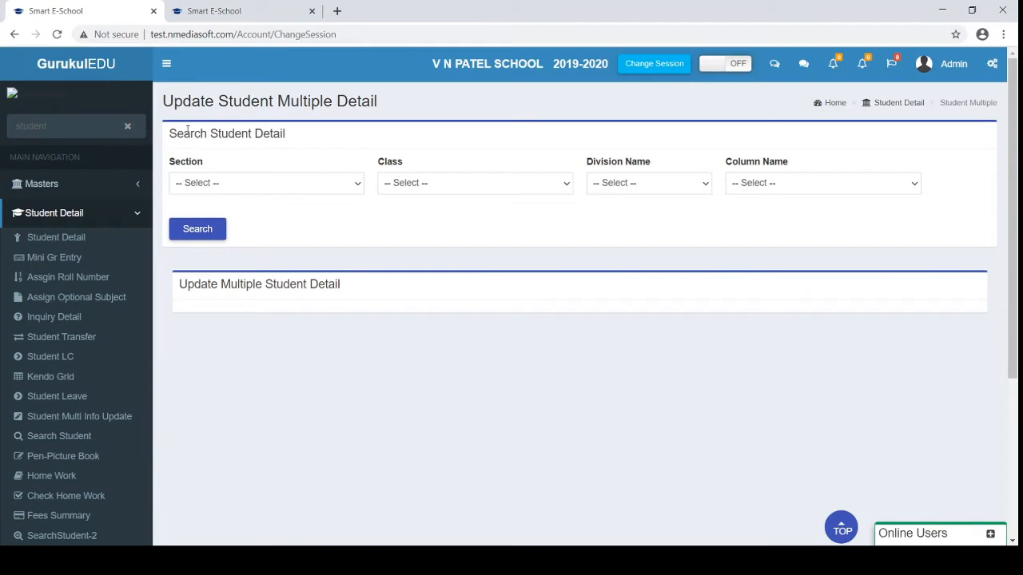
pyautogui.click(300, 182)
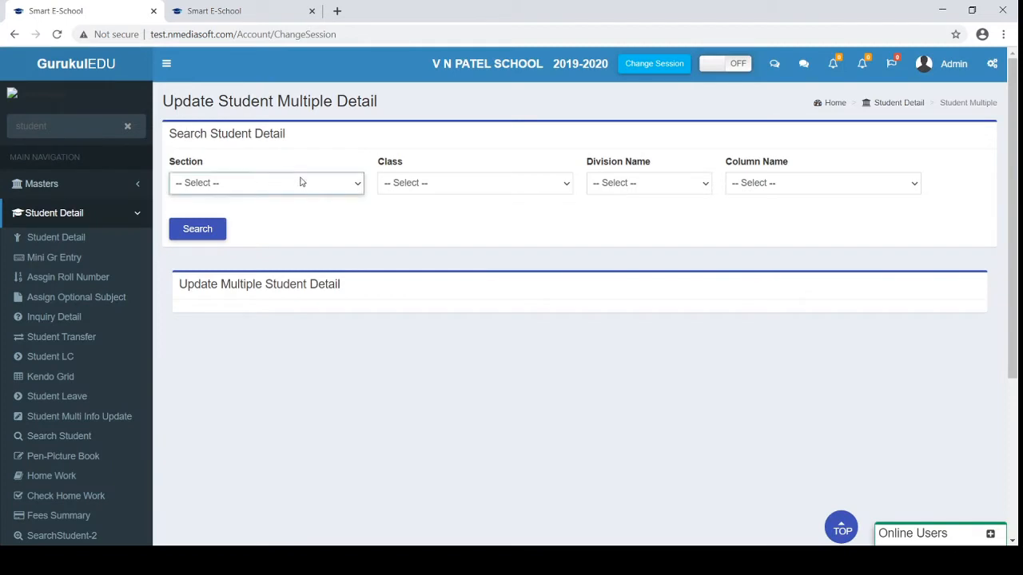
pyautogui.click(287, 225)
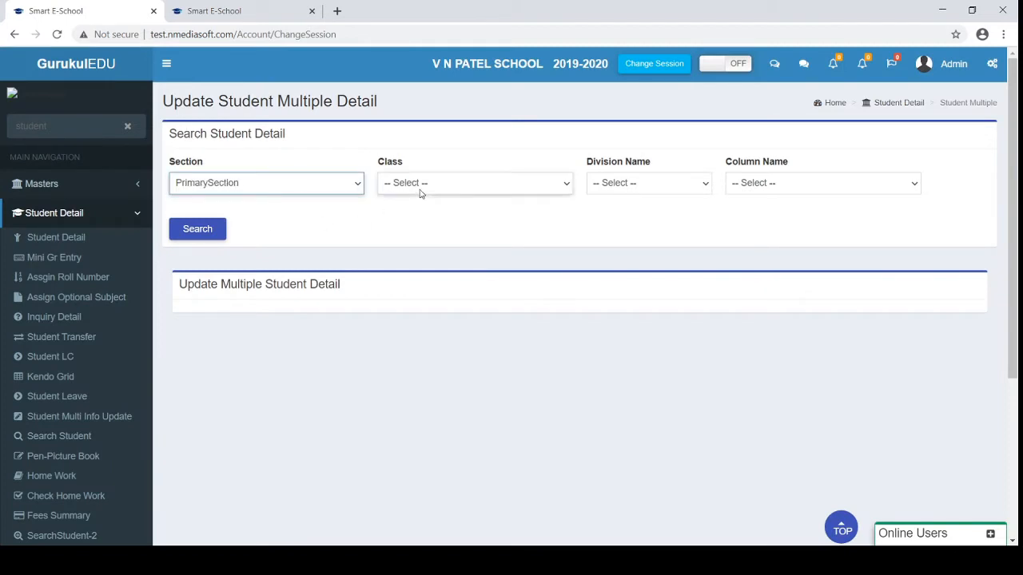
pyautogui.click(420, 191)
pyautogui.click(403, 224)
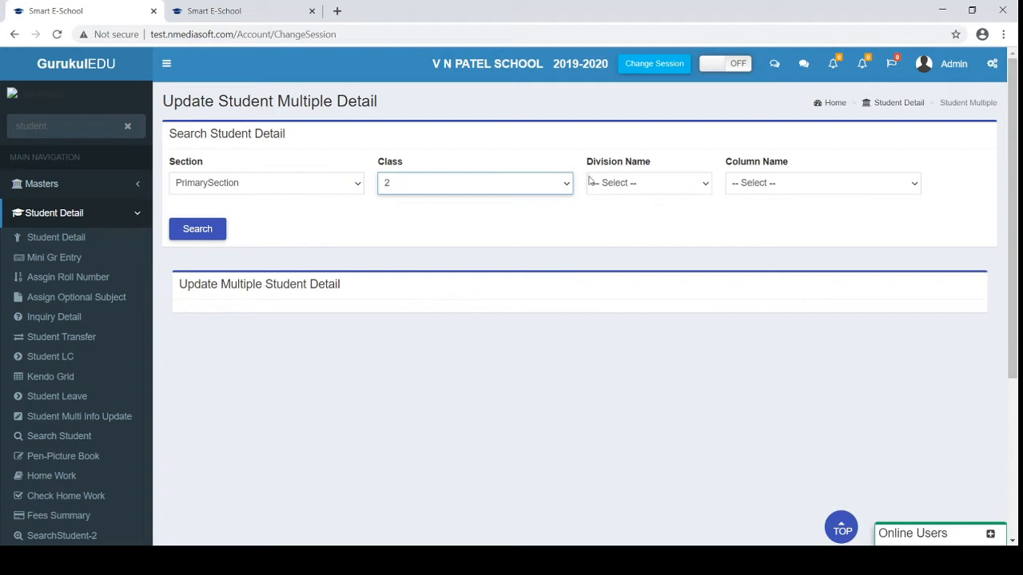
pyautogui.click(629, 187)
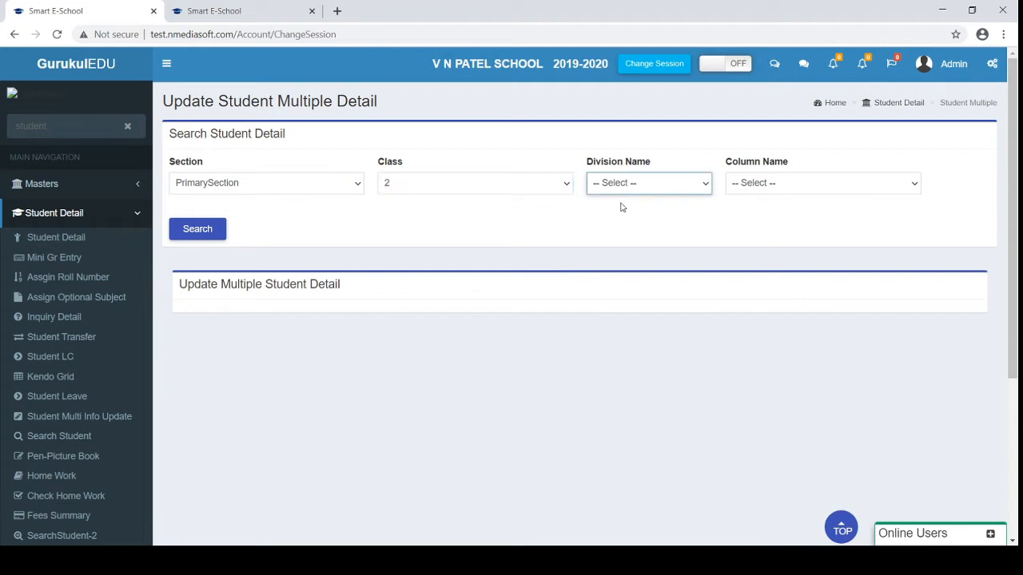
pyautogui.click(749, 189)
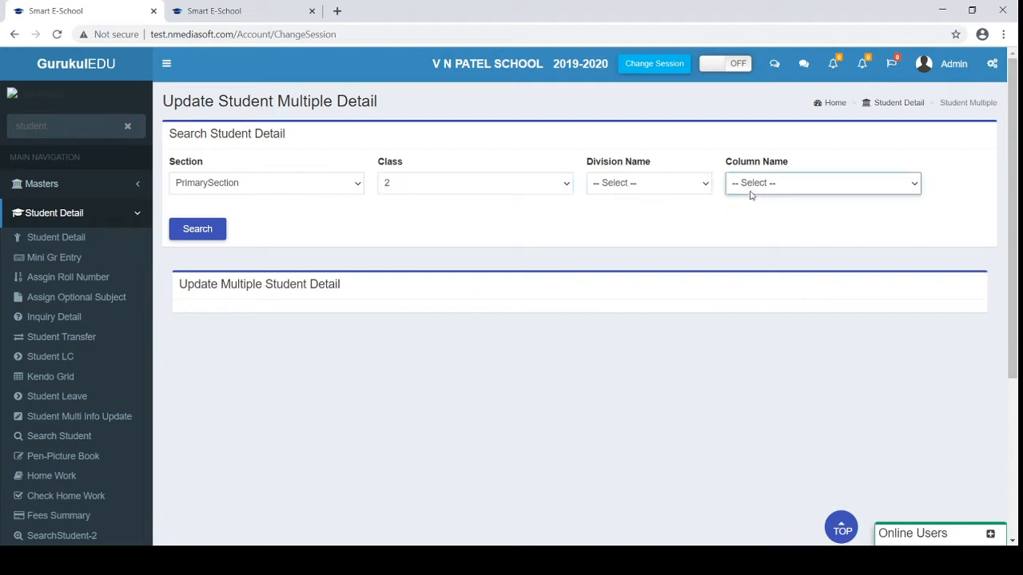
pyautogui.click(746, 213)
# Load and scroll through the class 2 students' AadharCardNo values
pyautogui.click(194, 234)
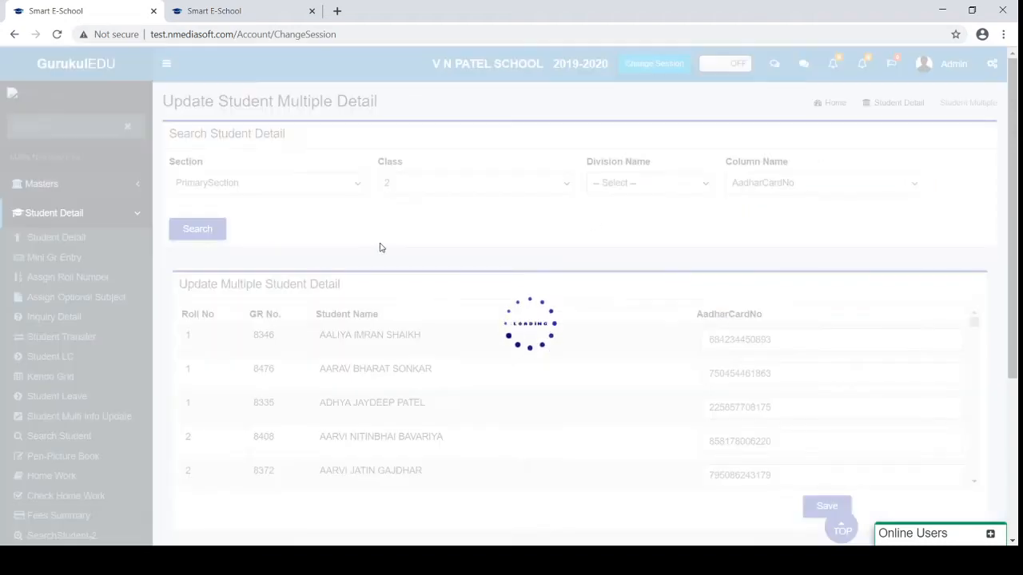
pyautogui.scroll(-15, 557, 471)
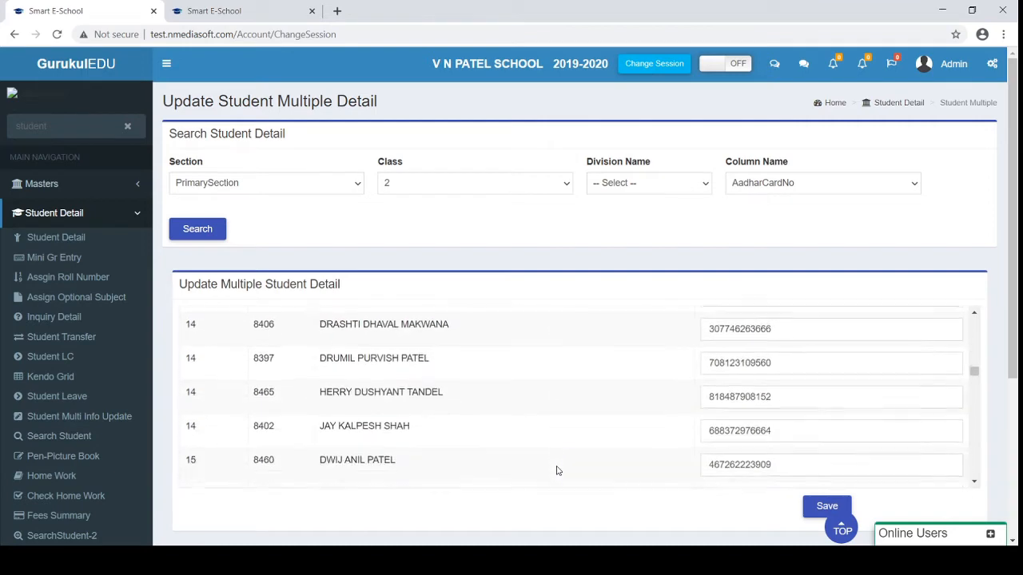
pyautogui.scroll(-15, 557, 471)
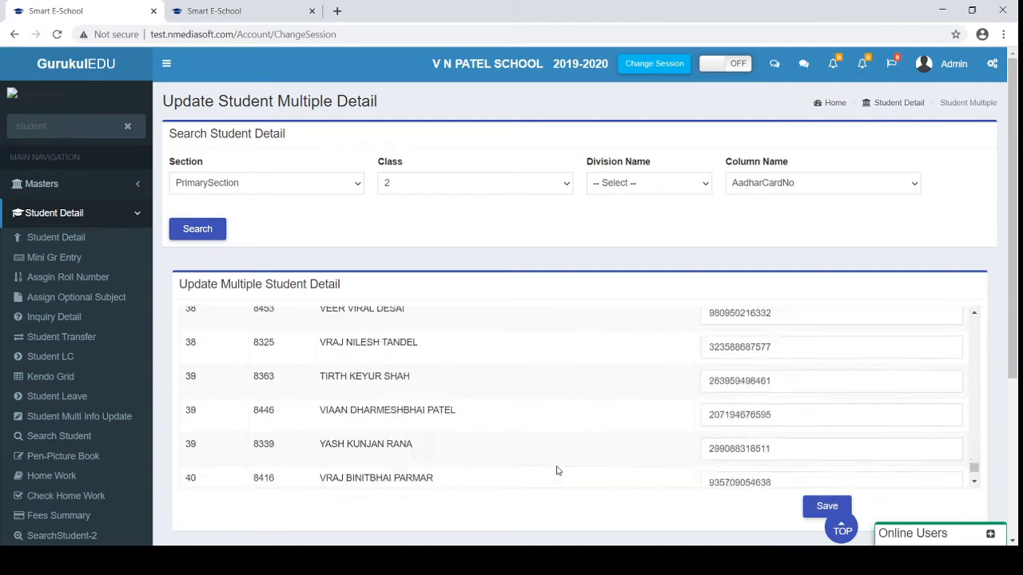
pyautogui.scroll(6, 557, 471)
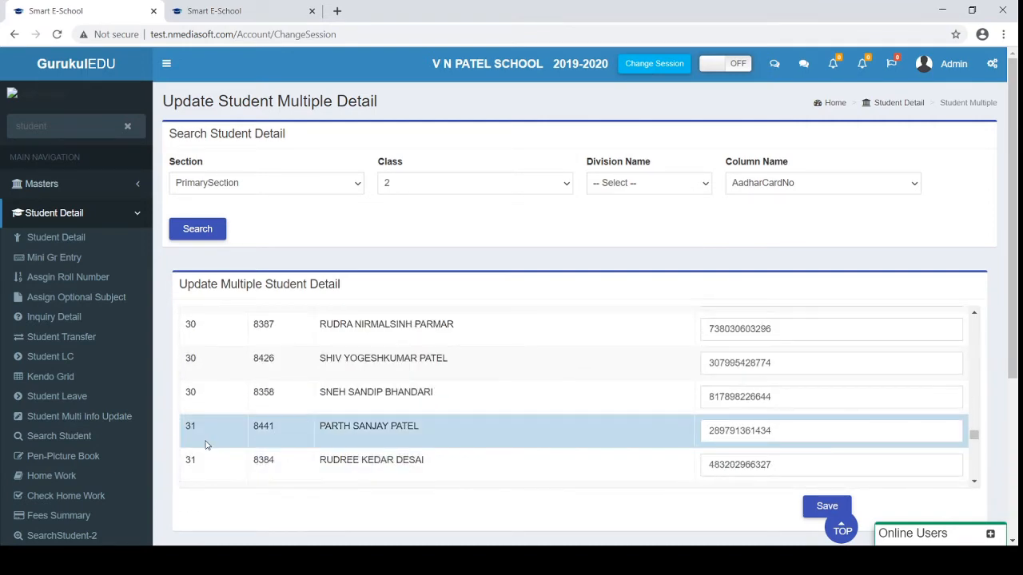
# Switch the column to Blood Group, review the results, then go to Search Student
pyautogui.click(794, 182)
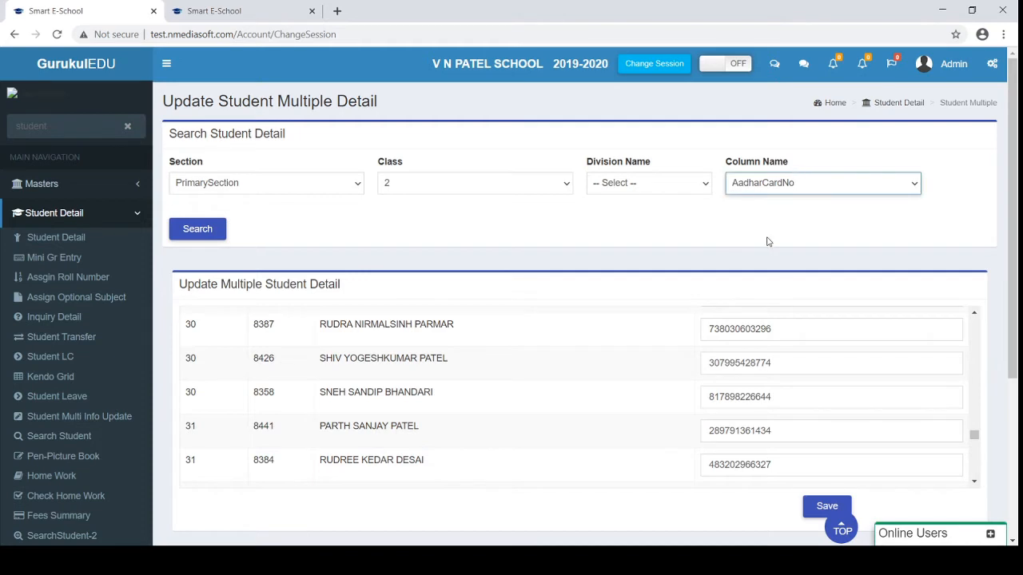
pyautogui.click(719, 221)
pyautogui.click(198, 229)
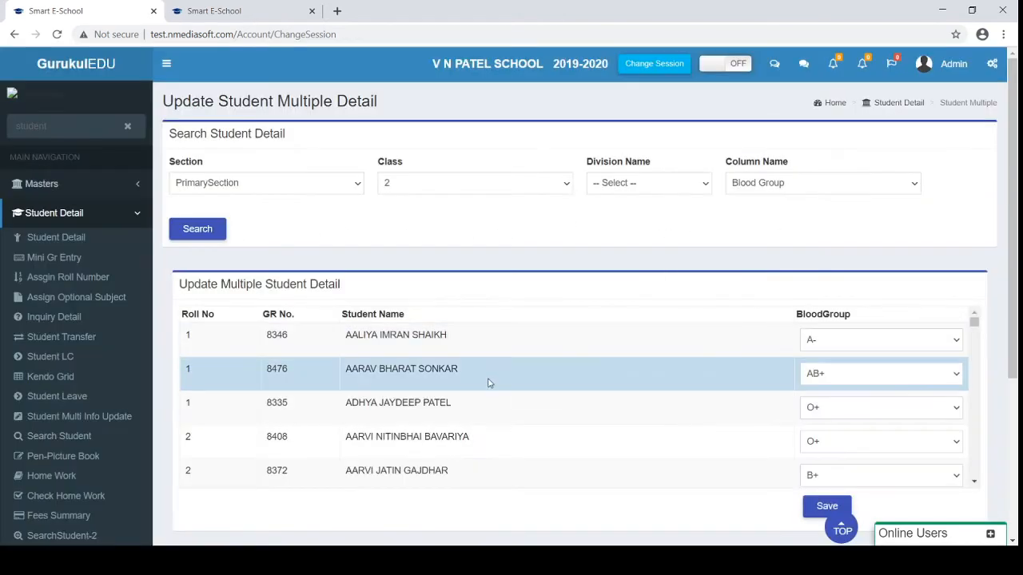
pyautogui.scroll(-5, 489, 384)
pyautogui.scroll(-1, 489, 384)
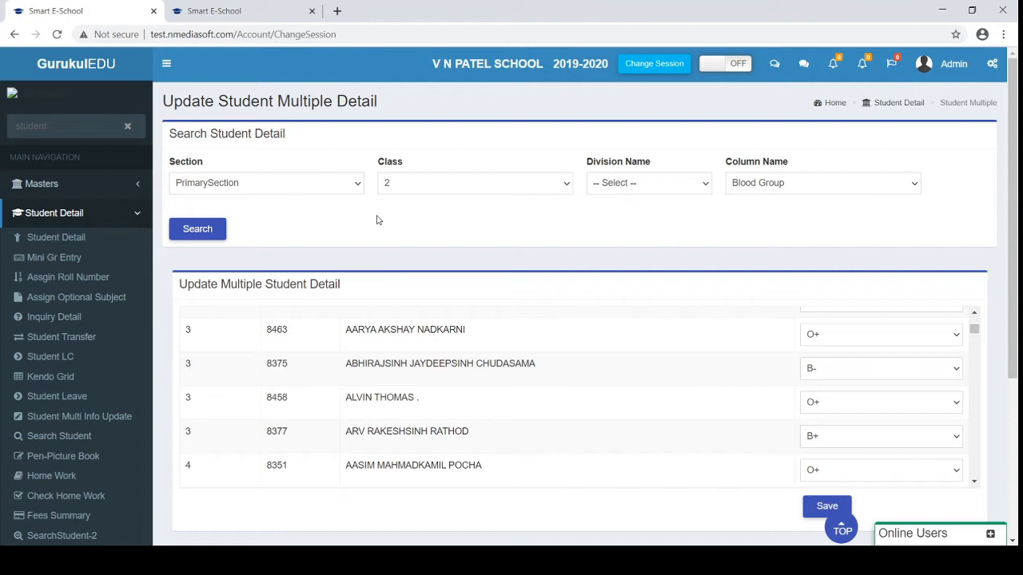
pyautogui.scroll(4, 482, 365)
pyautogui.scroll(-1, 483, 370)
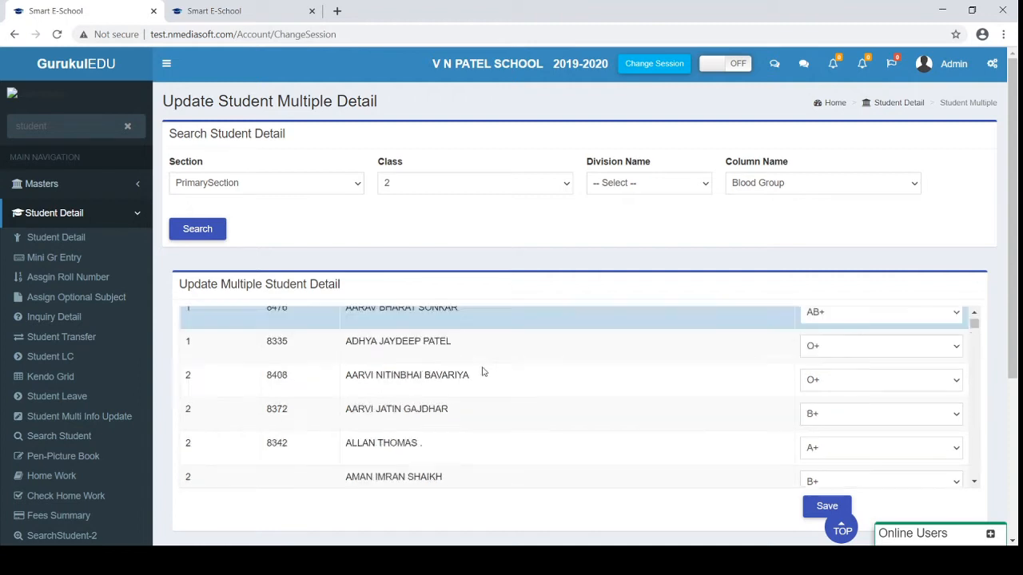
pyautogui.scroll(-10, 483, 371)
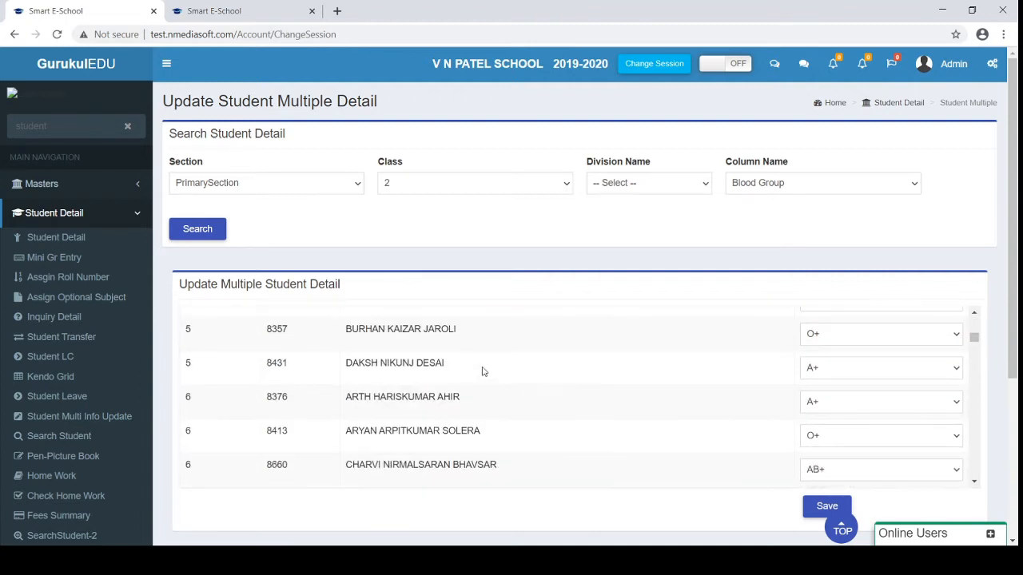
pyautogui.click(55, 440)
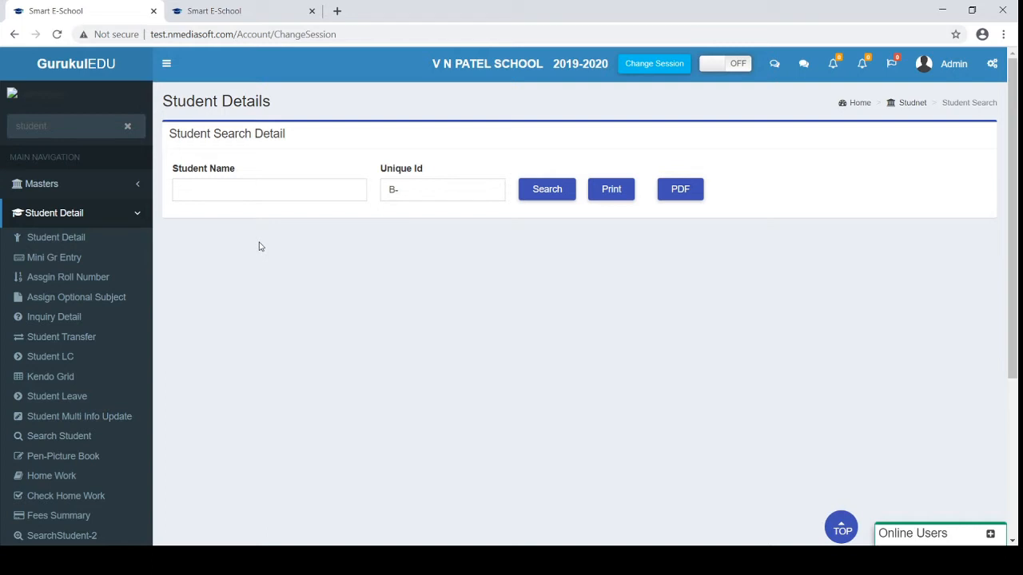
# Search for the student by typing 'aaka' in Student Name and picking the suggestion
pyautogui.click(287, 198)
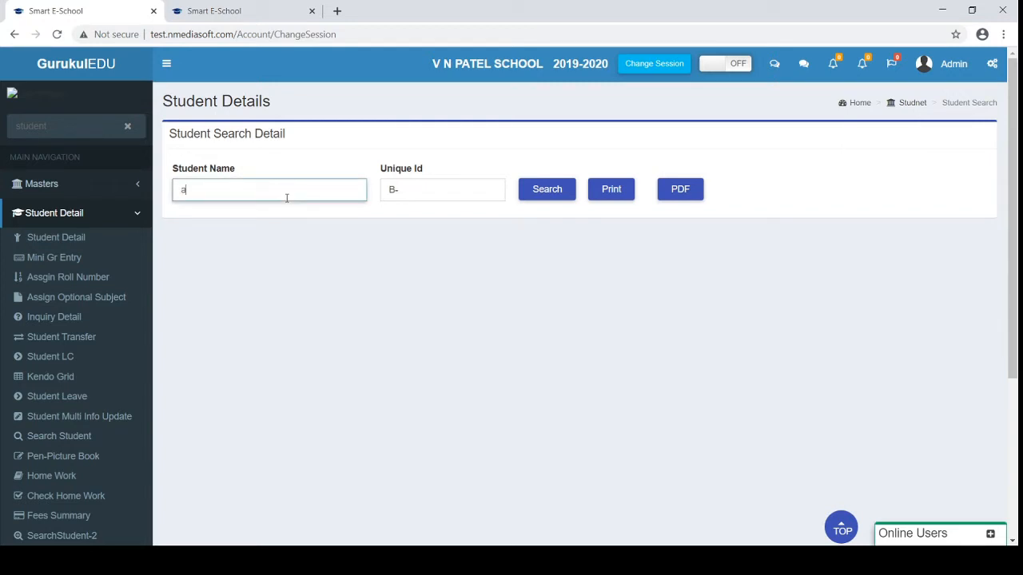
pyautogui.write('akaka')
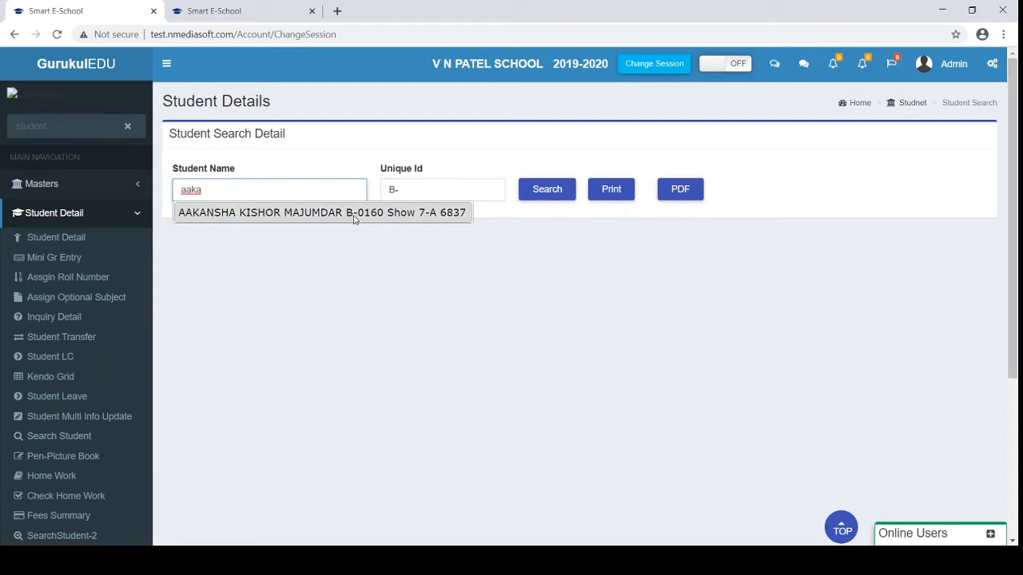
pyautogui.click(355, 213)
pyautogui.click(544, 190)
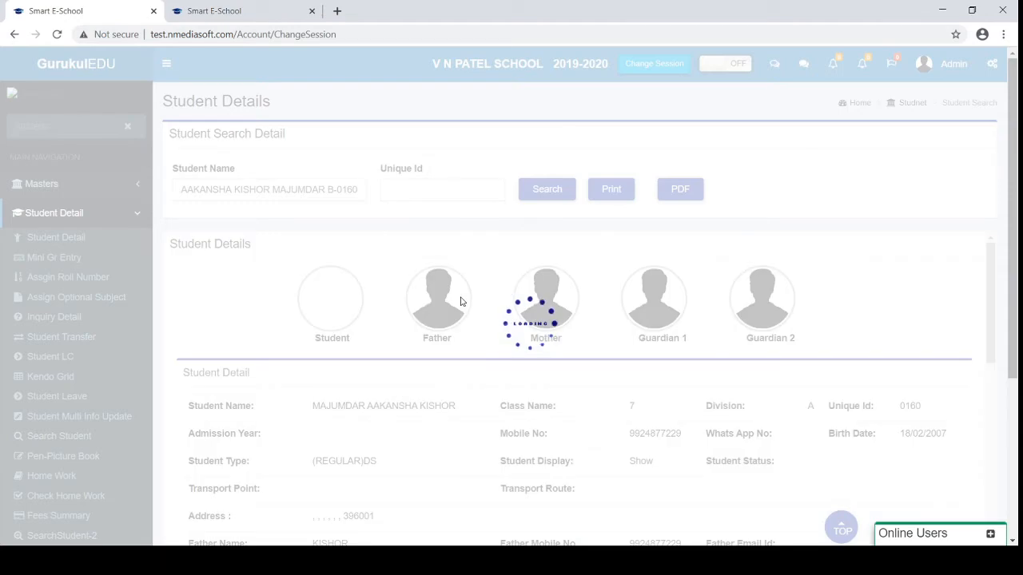
# Scroll down the student's profile to review the Fees Detail and Wallet Detail sections
pyautogui.scroll(-1, 460, 301)
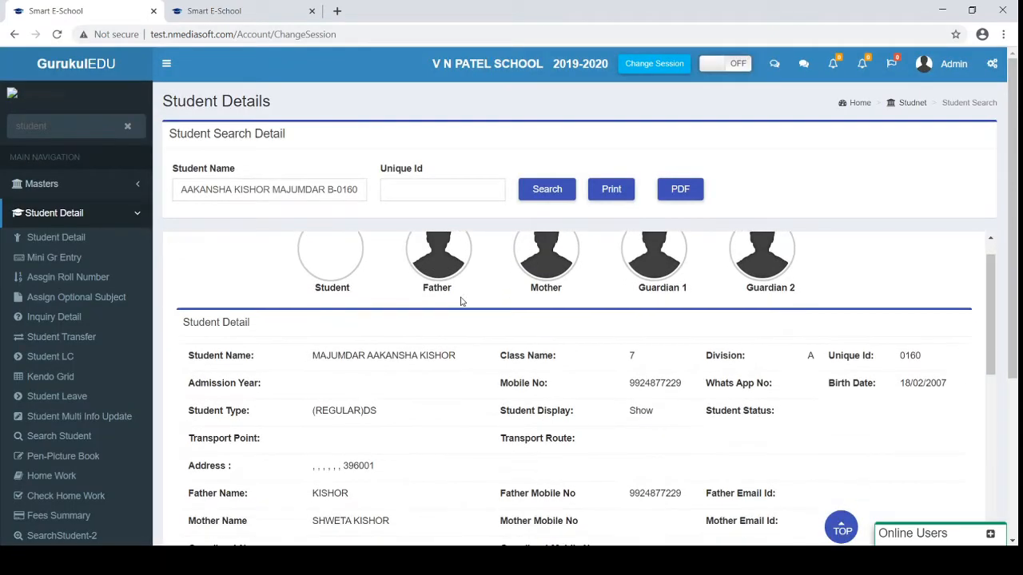
pyautogui.scroll(1, 460, 302)
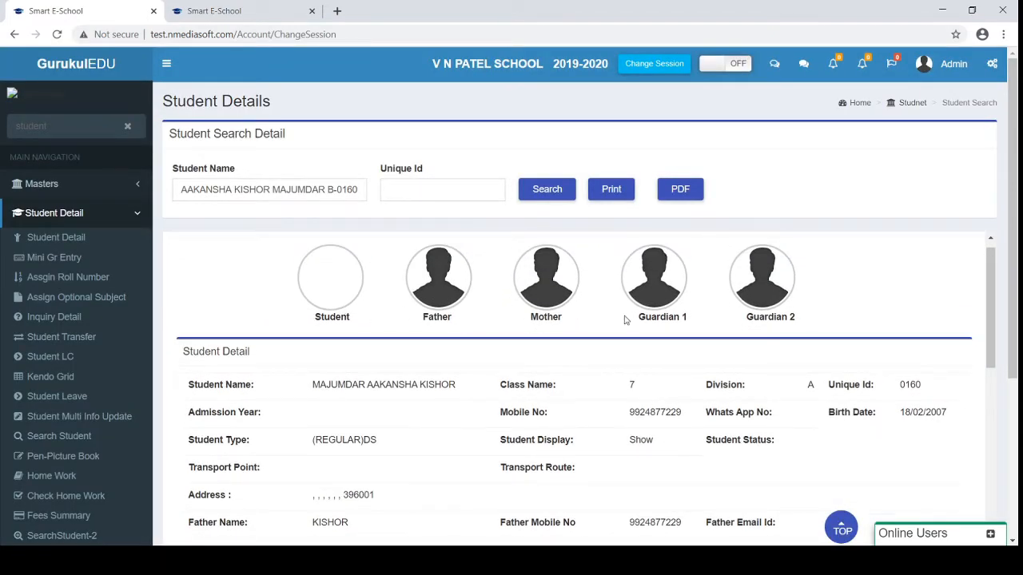
pyautogui.scroll(-3, 626, 320)
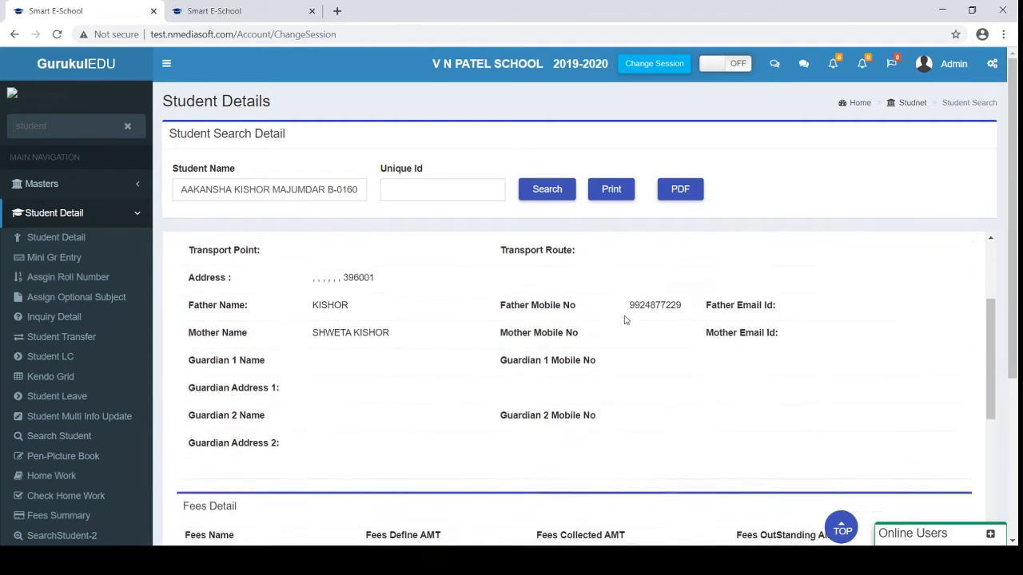
pyautogui.scroll(-2, 626, 320)
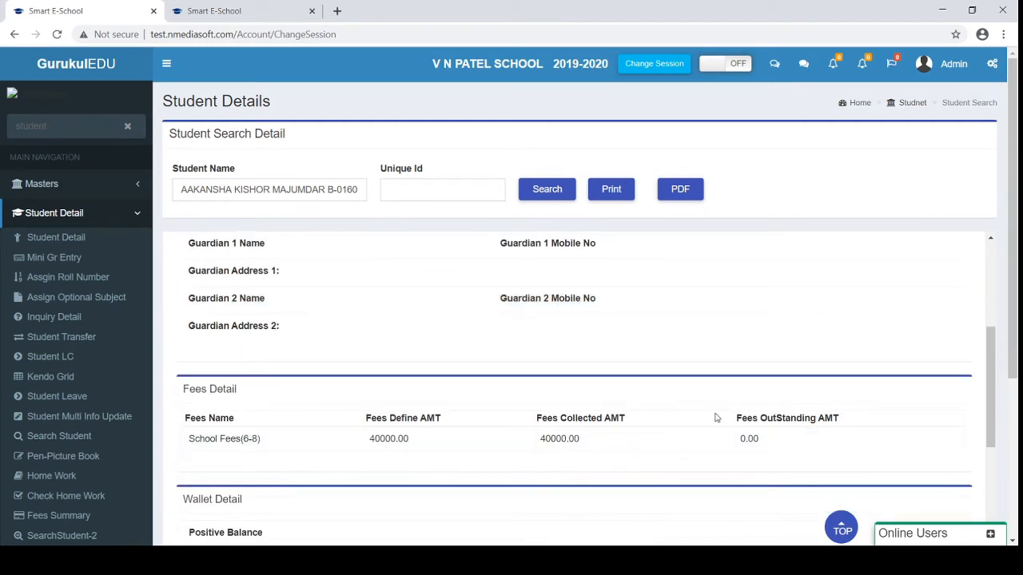
pyautogui.scroll(-1, 716, 417)
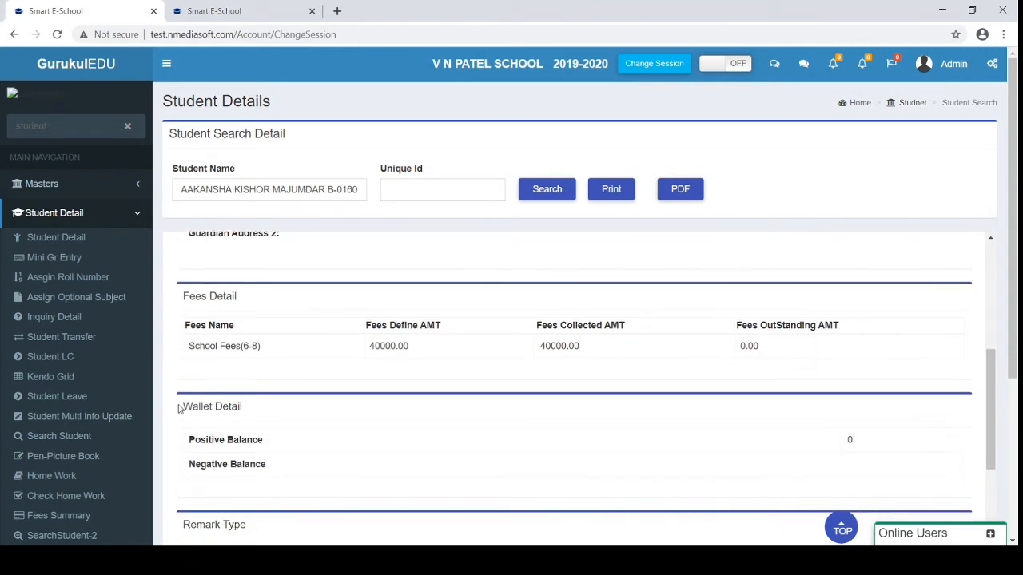
pyautogui.moveTo(181, 409); pyautogui.dragTo(234, 423)
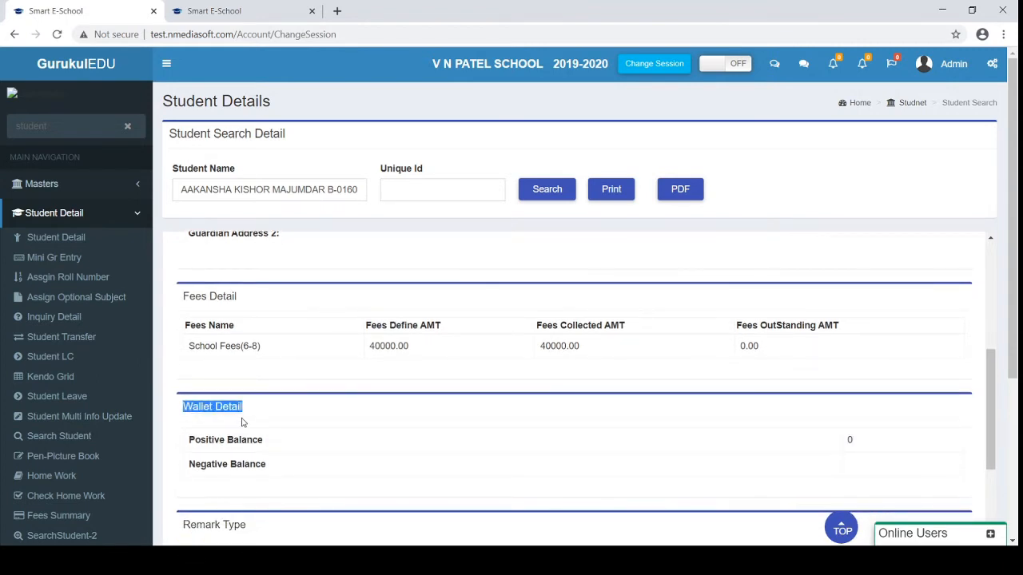
pyautogui.scroll(-1, 243, 422)
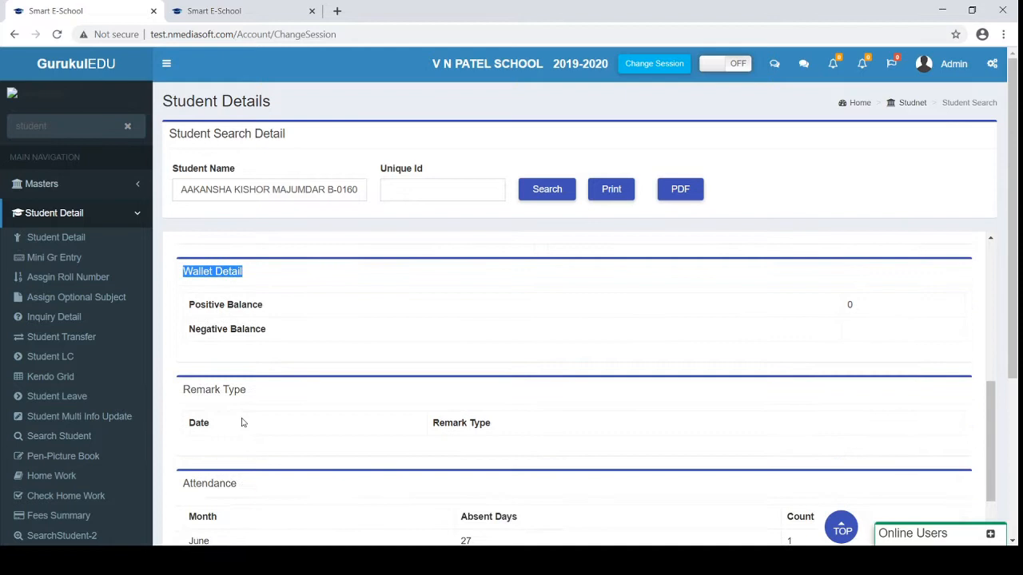
pyautogui.click(191, 423)
pyautogui.scroll(-3, 191, 423)
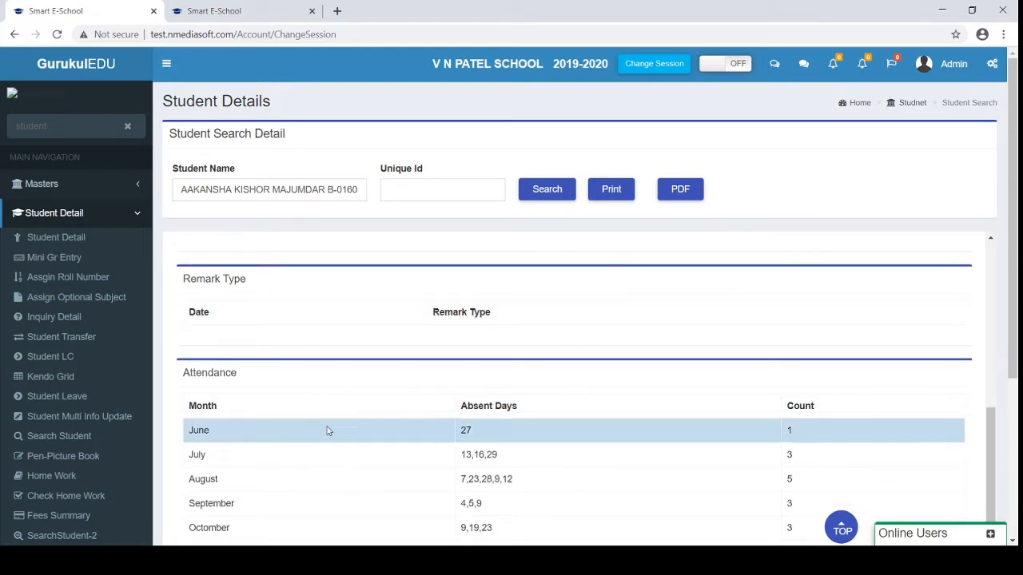
pyautogui.scroll(-3, 496, 447)
pyautogui.scroll(-1, 494, 448)
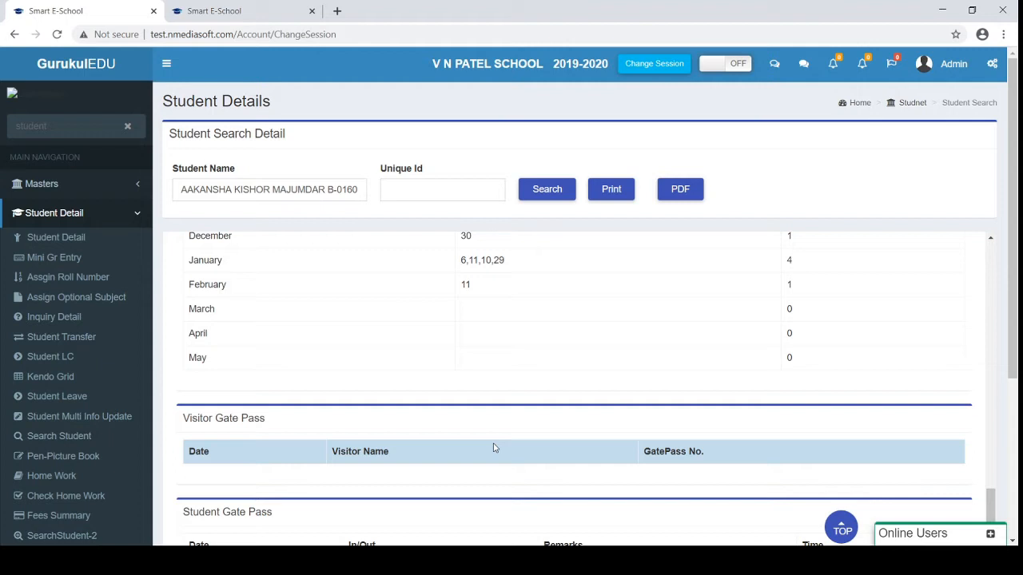
pyautogui.scroll(-2, 494, 449)
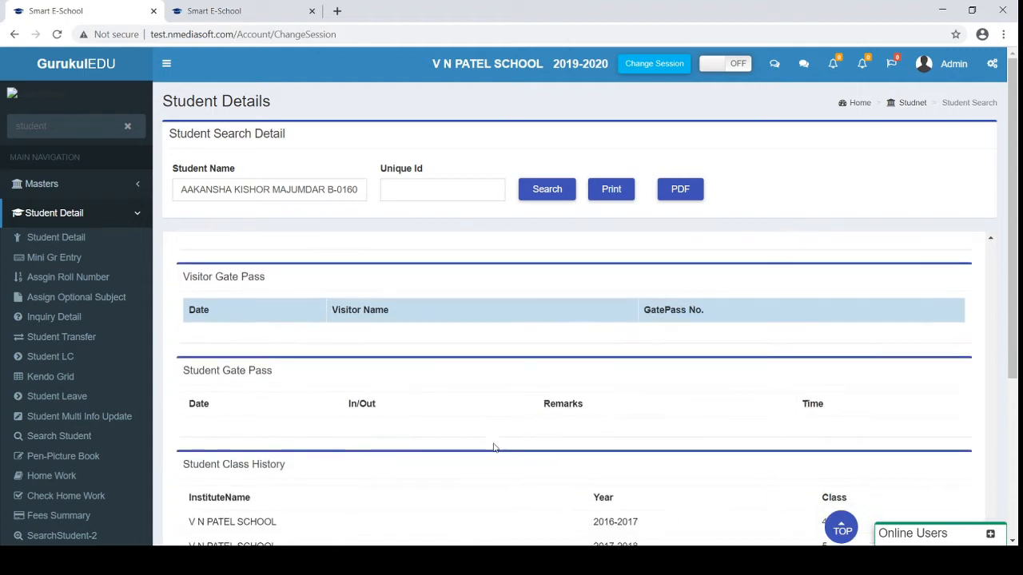
pyautogui.scroll(-1, 494, 449)
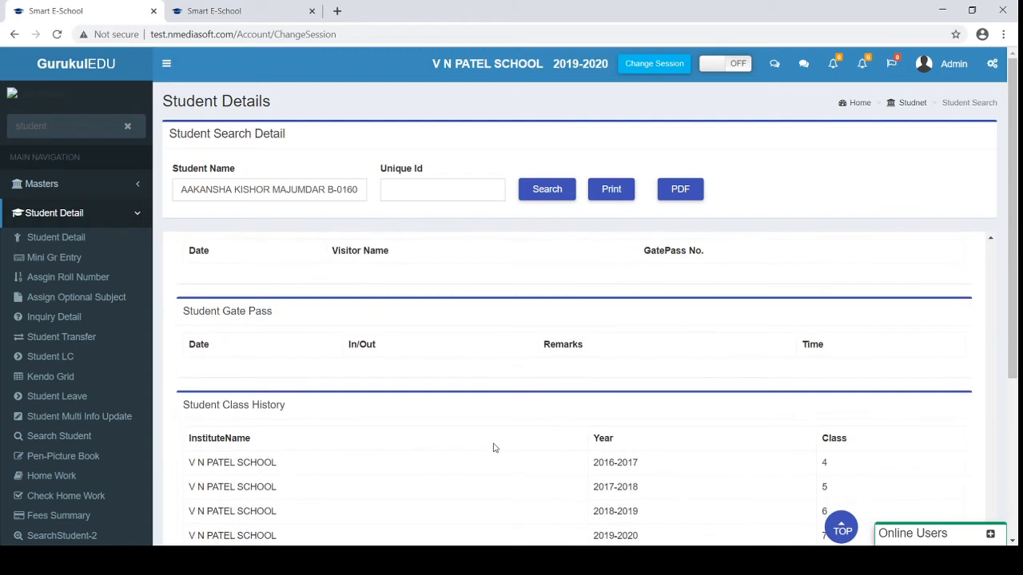
pyautogui.scroll(-1, 494, 448)
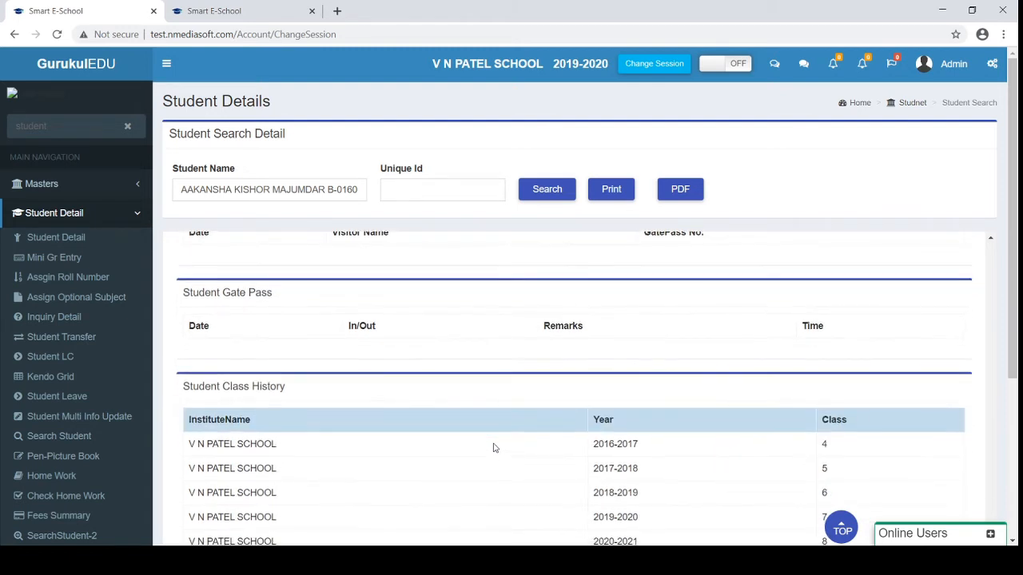
pyautogui.scroll(-1, 494, 448)
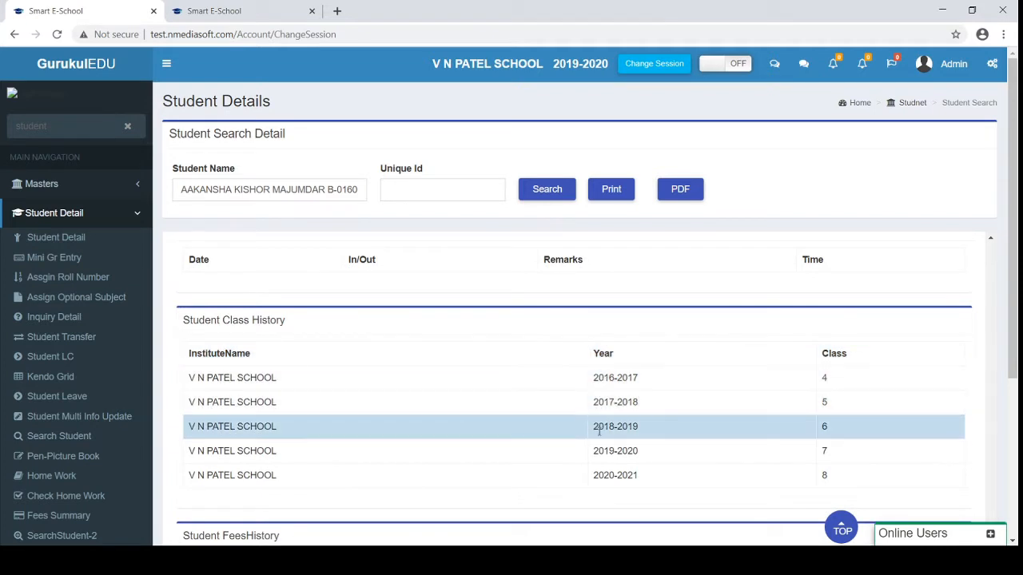
pyautogui.scroll(-1, 605, 475)
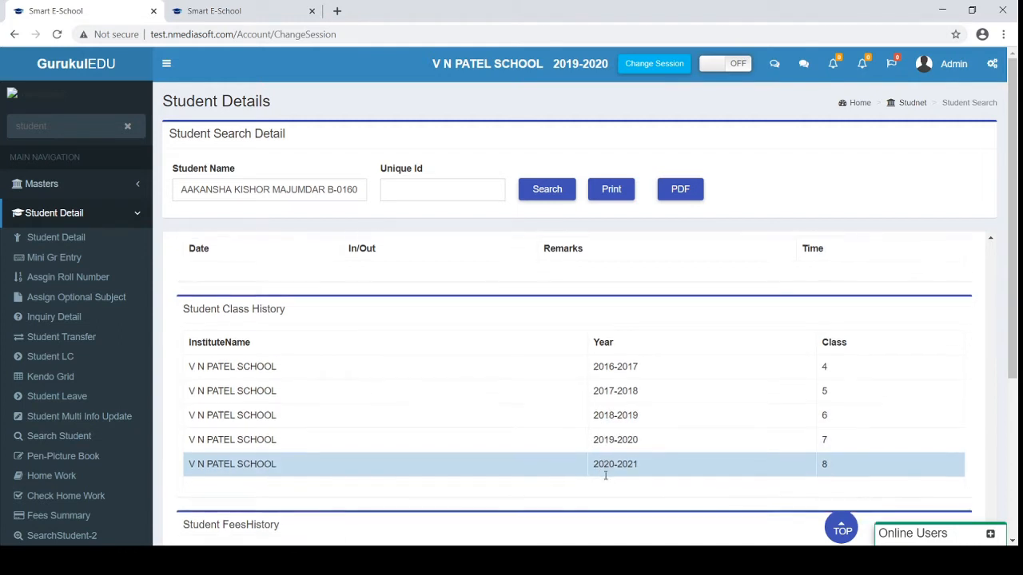
pyautogui.scroll(-2, 605, 476)
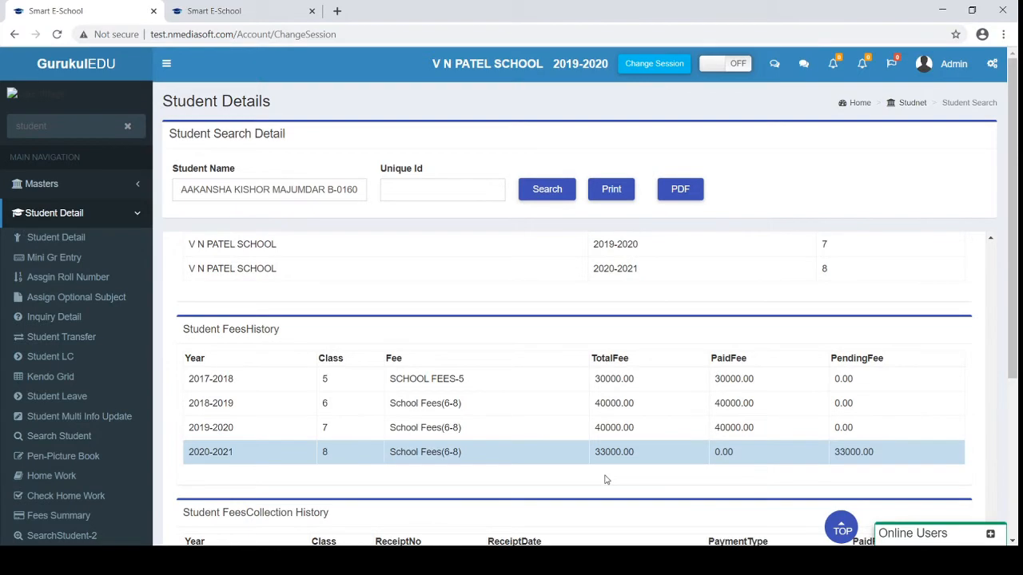
pyautogui.scroll(-1, 605, 480)
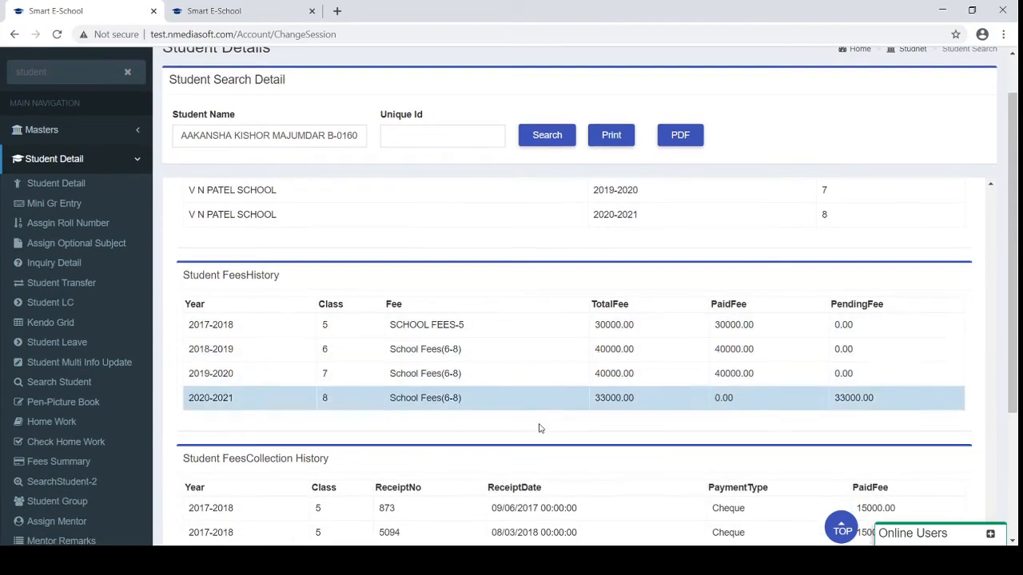
pyautogui.scroll(-2, 521, 454)
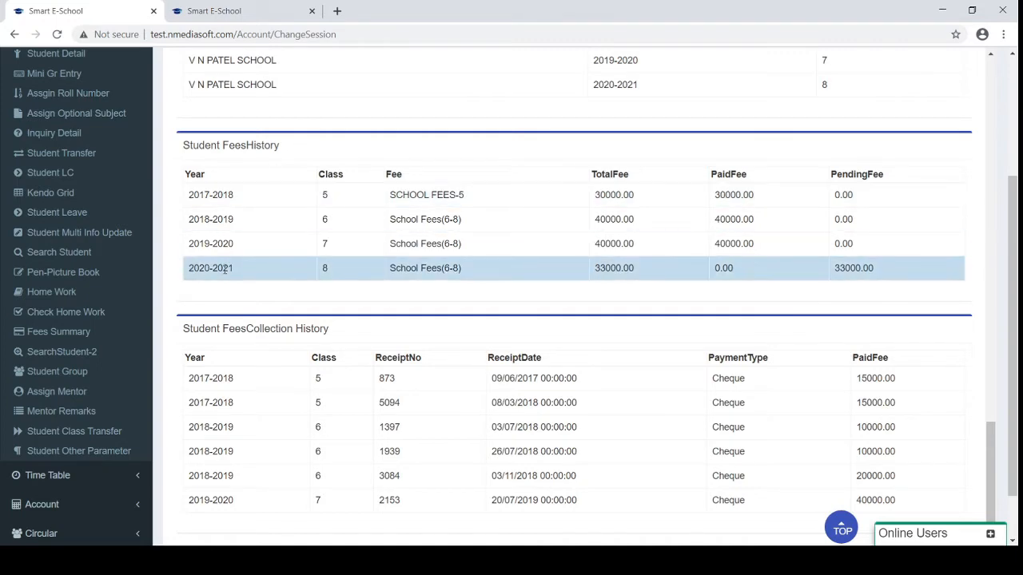
pyautogui.scroll(10, 275, 411)
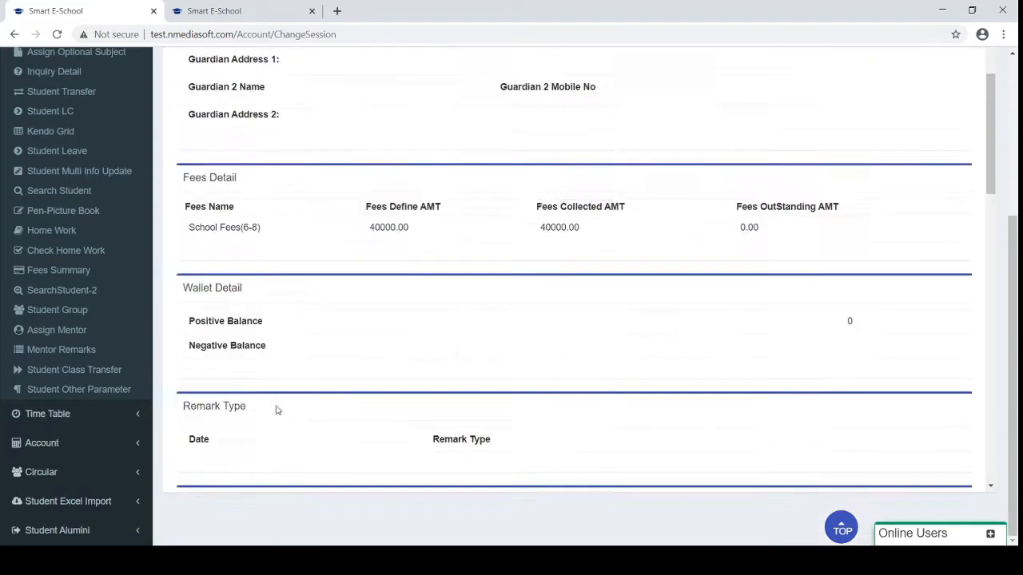
pyautogui.scroll(10, 277, 410)
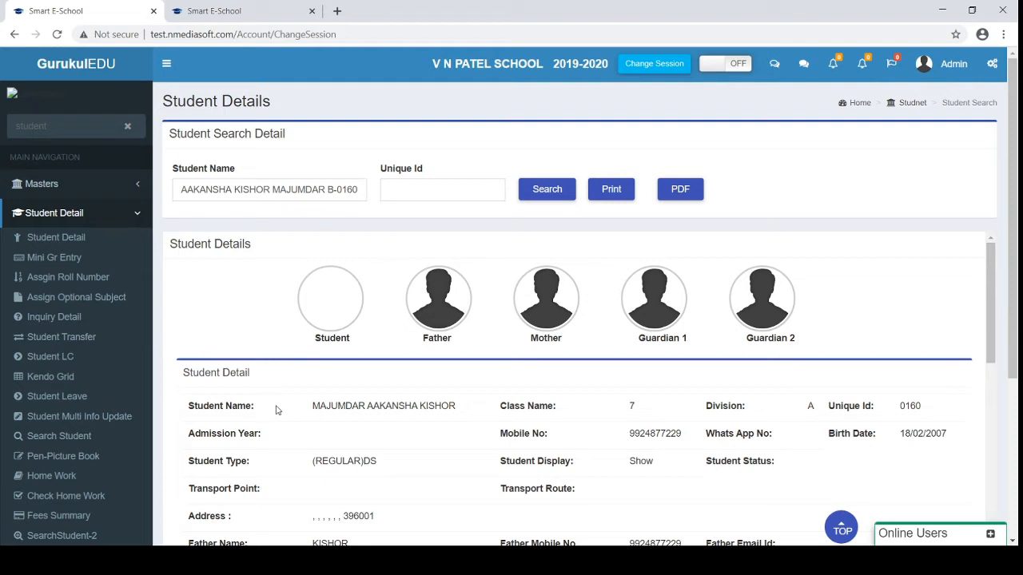
# Open the Pen-Picture Book page and set Picture Book Category to UNIFORM
pyautogui.click(74, 460)
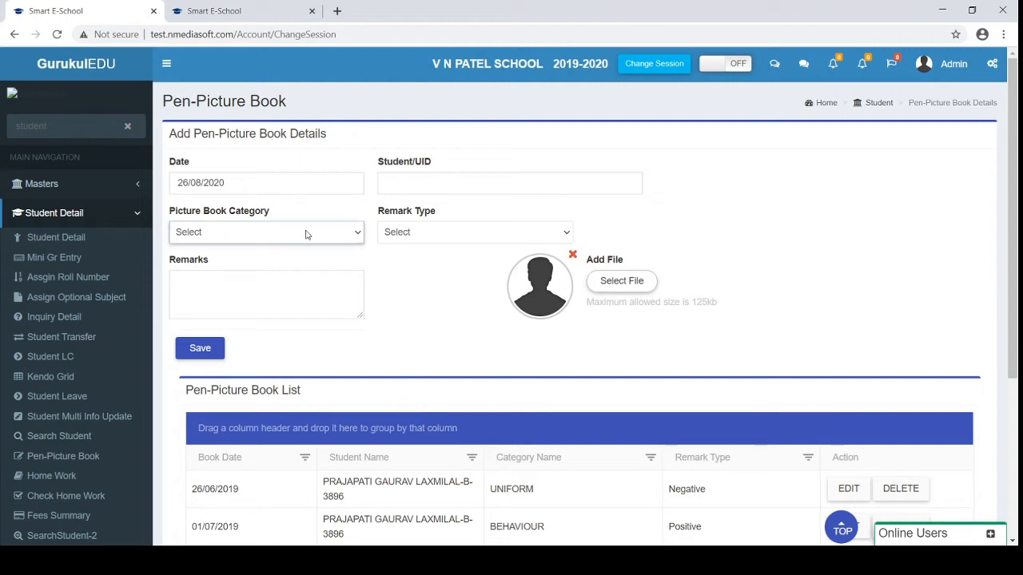
pyautogui.click(260, 276)
pyautogui.click(252, 284)
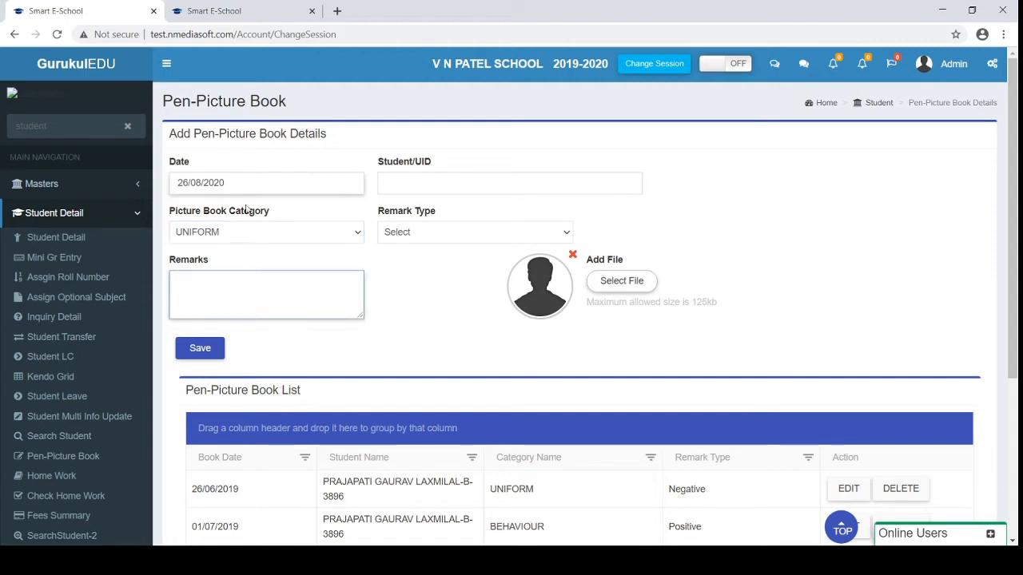
pyautogui.click(215, 232)
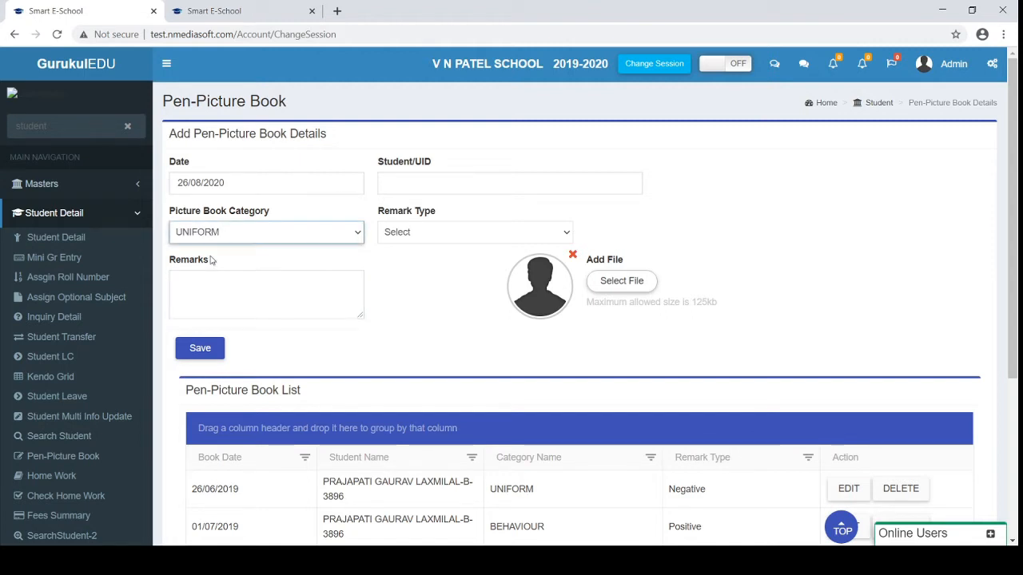
# View the Remark Type options without changing them, then scroll the existing remarks list
pyautogui.click(416, 234)
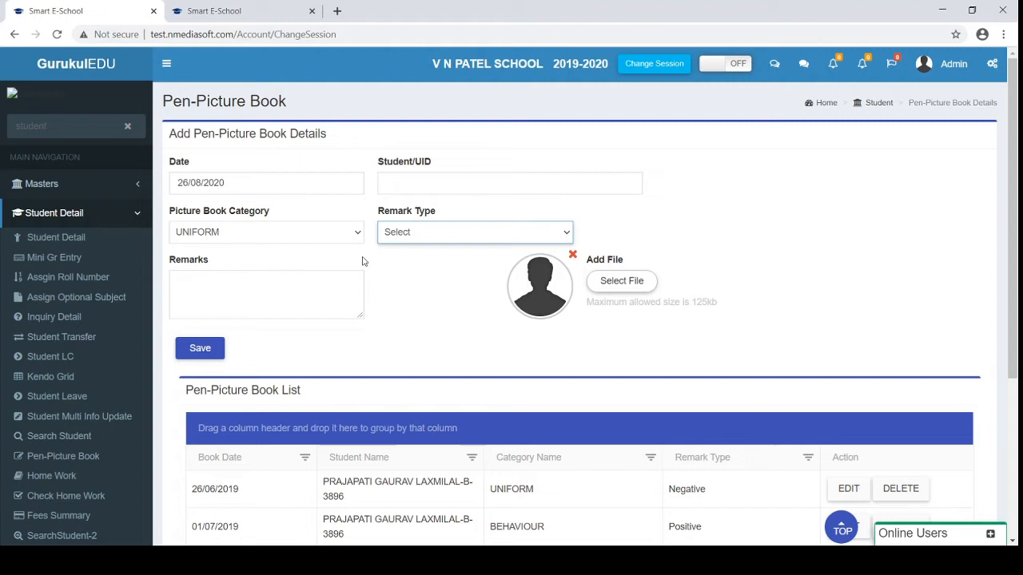
pyautogui.click(666, 239)
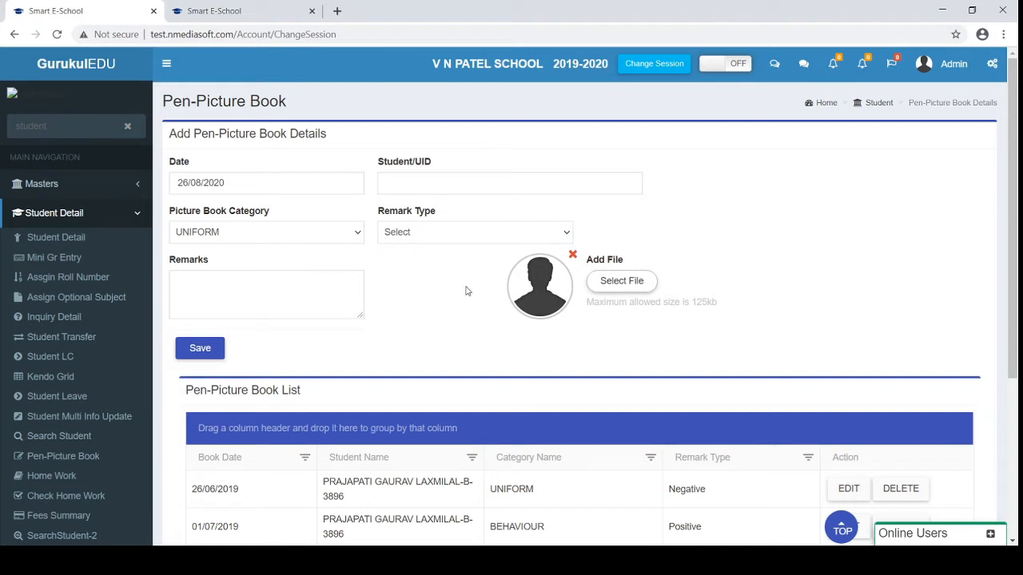
pyautogui.scroll(-1, 468, 291)
pyautogui.scroll(1, 468, 291)
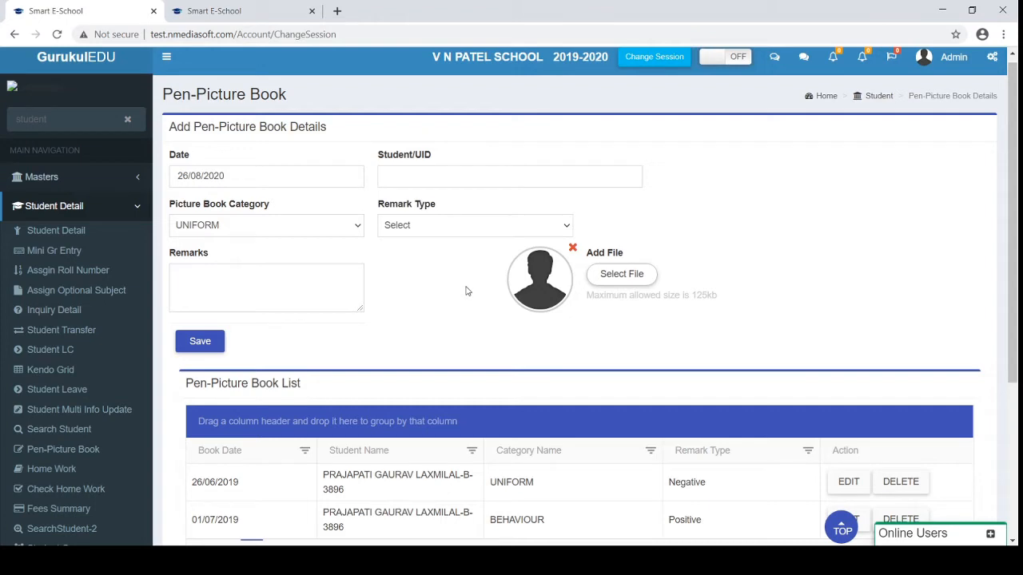
pyautogui.scroll(-1, 467, 291)
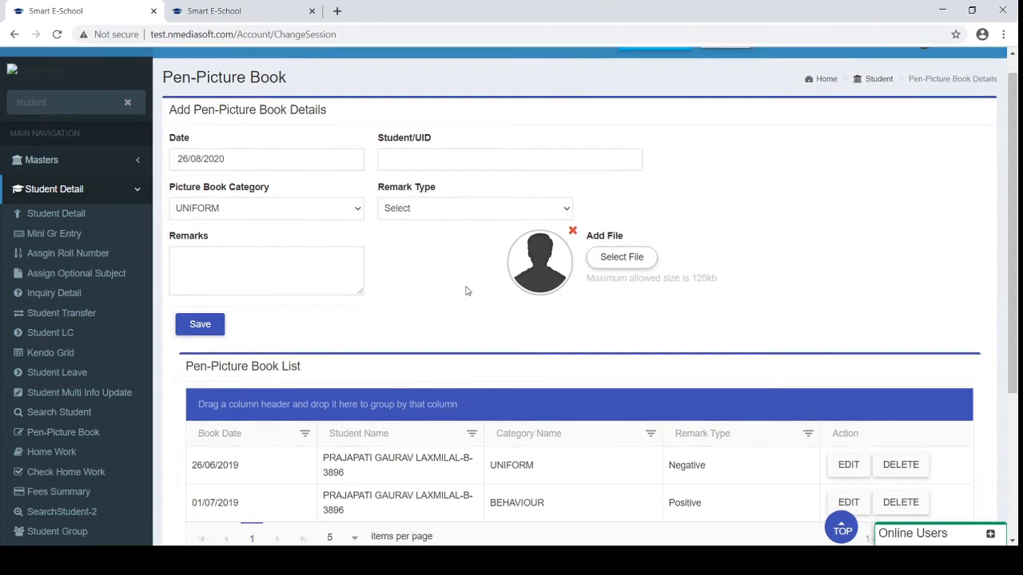
# Open Student Homework for Class 2, Division A, subject ENGLISH
pyautogui.click(32, 455)
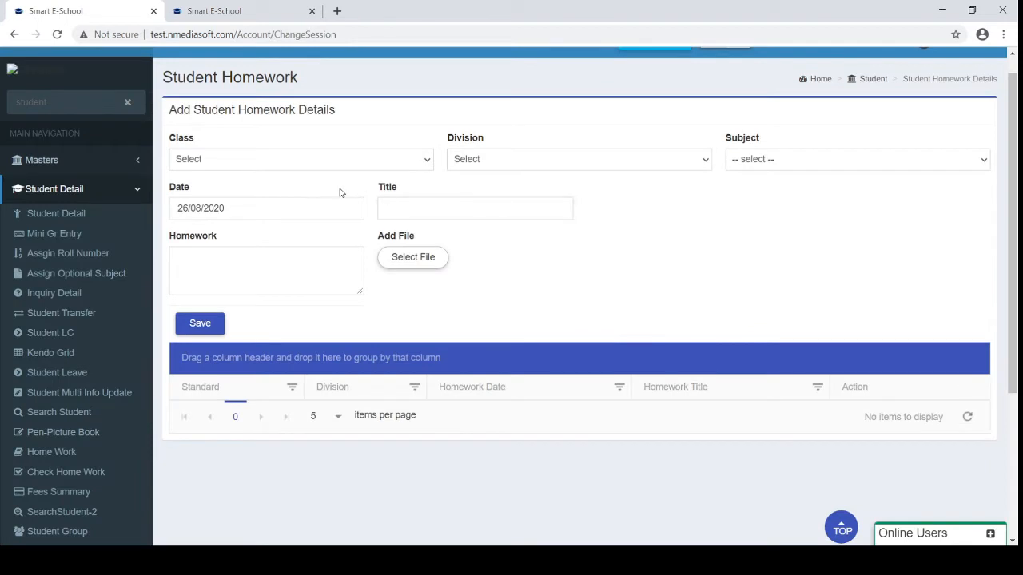
pyautogui.click(278, 160)
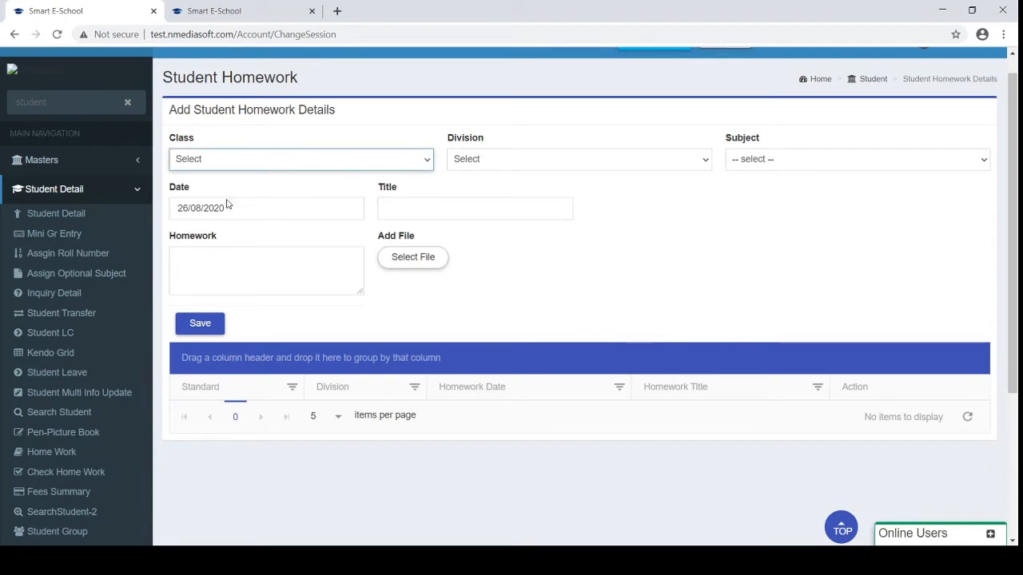
pyautogui.press('2')
pyautogui.press('Tab')
pyautogui.press('a')
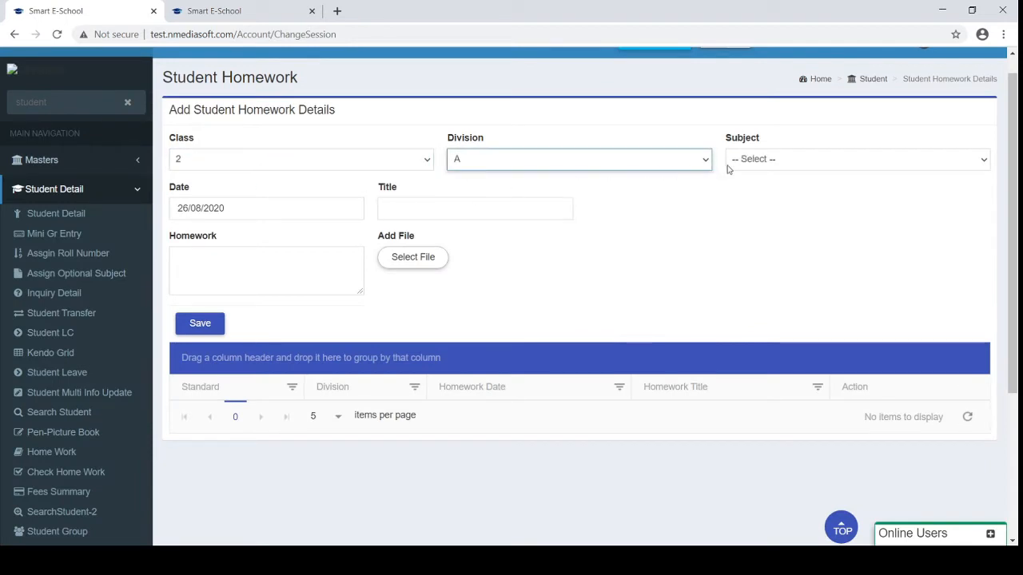
pyautogui.click(753, 167)
pyautogui.press('e')
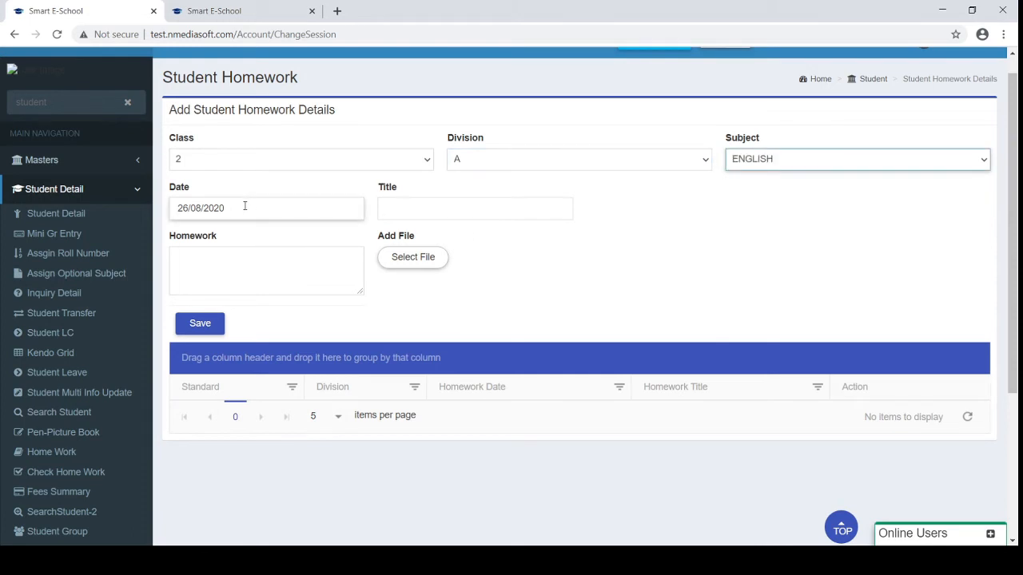
pyautogui.scroll(1, 246, 207)
# Type 'આજે ગણિત મા' as homework text, then select and delete it
pyautogui.click(227, 270)
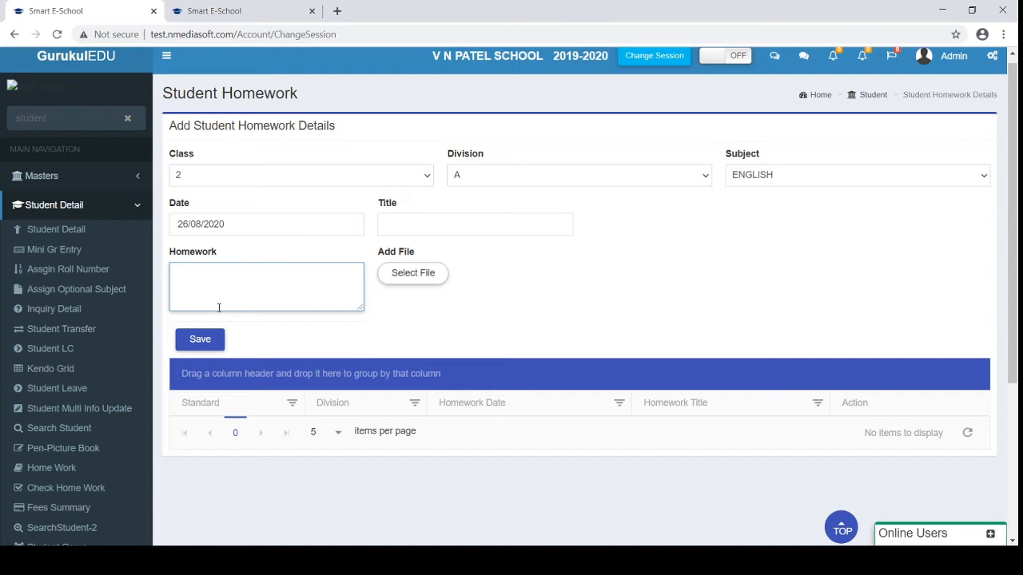
pyautogui.write('આજે')
pyautogui.write('ગણિત મા')
pyautogui.moveTo(277, 280); pyautogui.dragTo(134, 278)
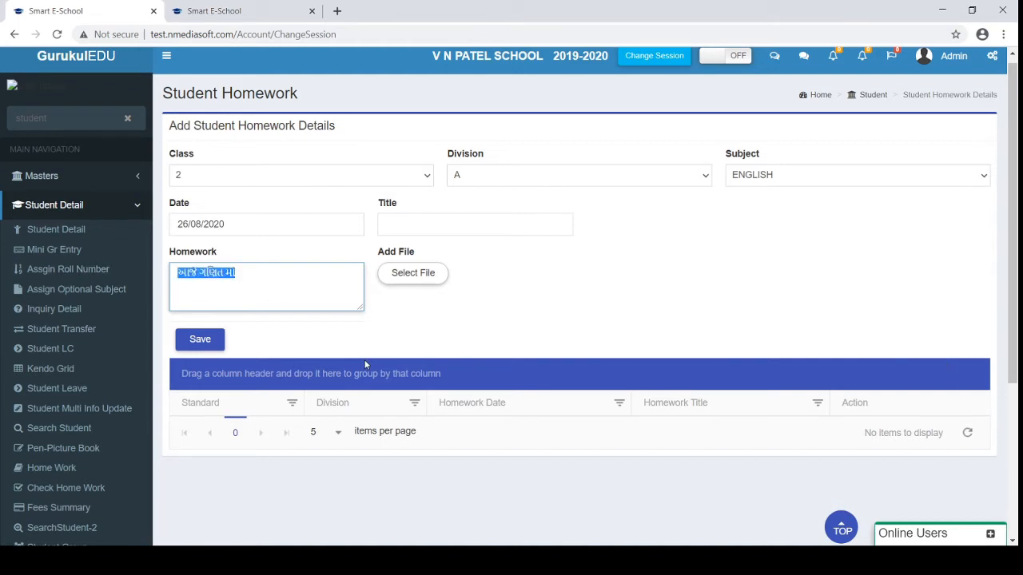
pyautogui.press('BackSpace')
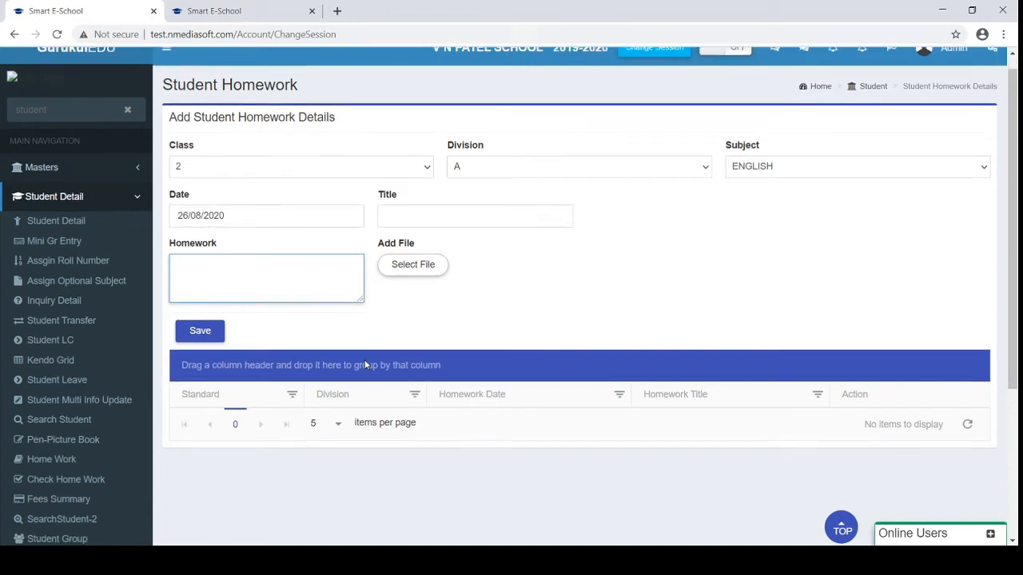
# Cancel the Select File picker without attaching, then collapse the Student Detail menu
pyautogui.scroll(-1, 365, 360)
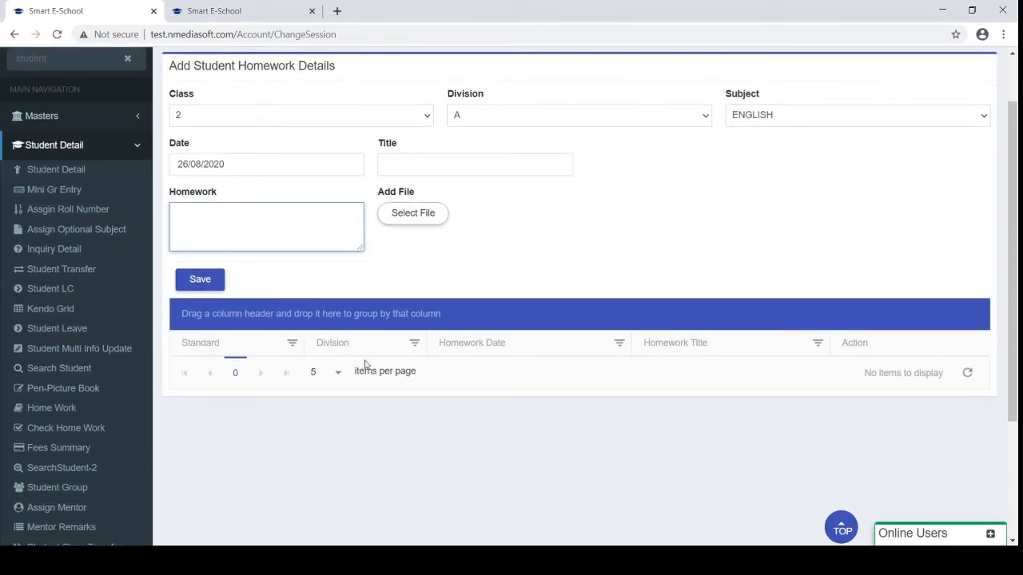
pyautogui.click(395, 213)
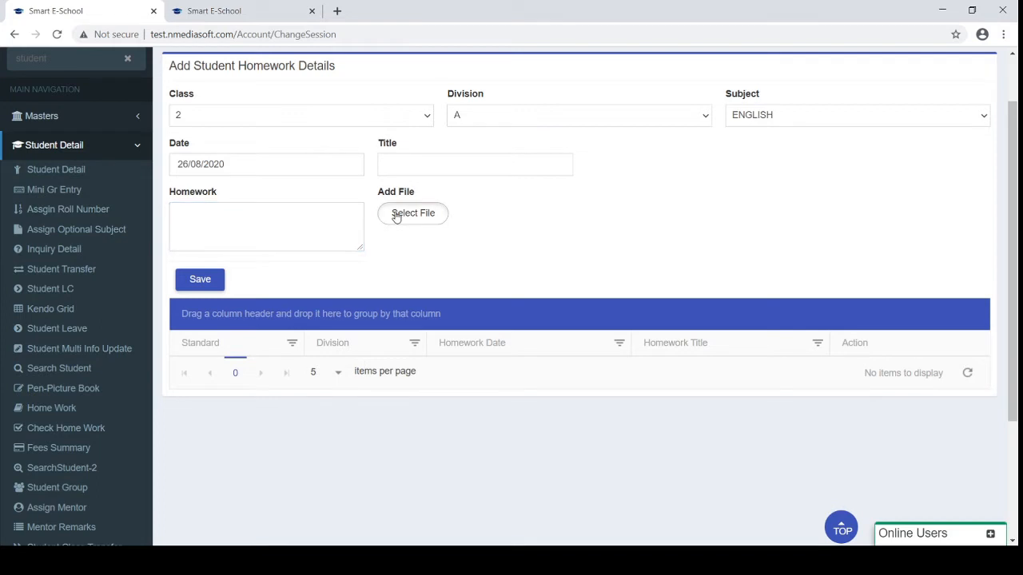
pyautogui.click(479, 306)
pyautogui.scroll(-1, 544, 269)
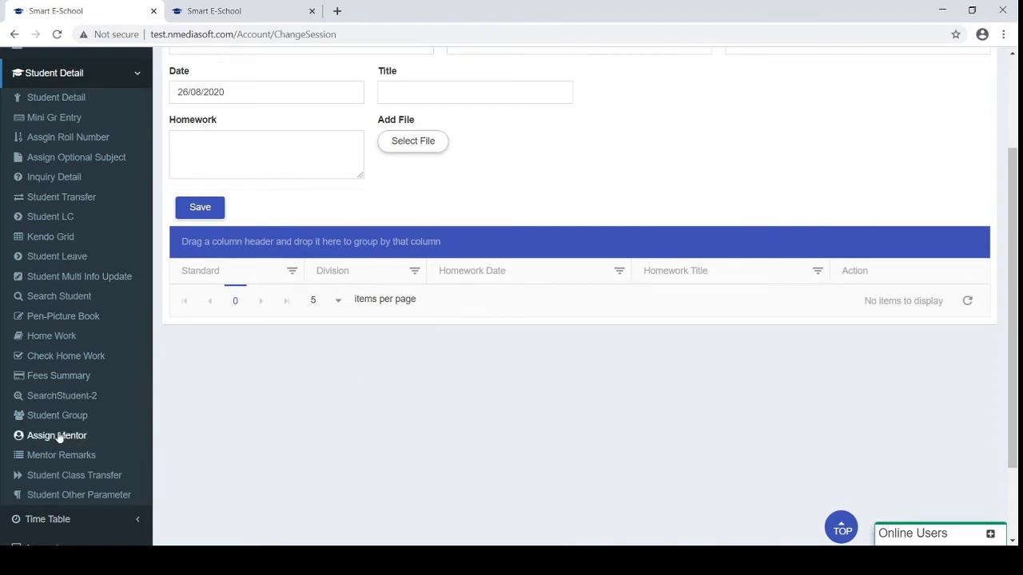
pyautogui.scroll(-1, 68, 480)
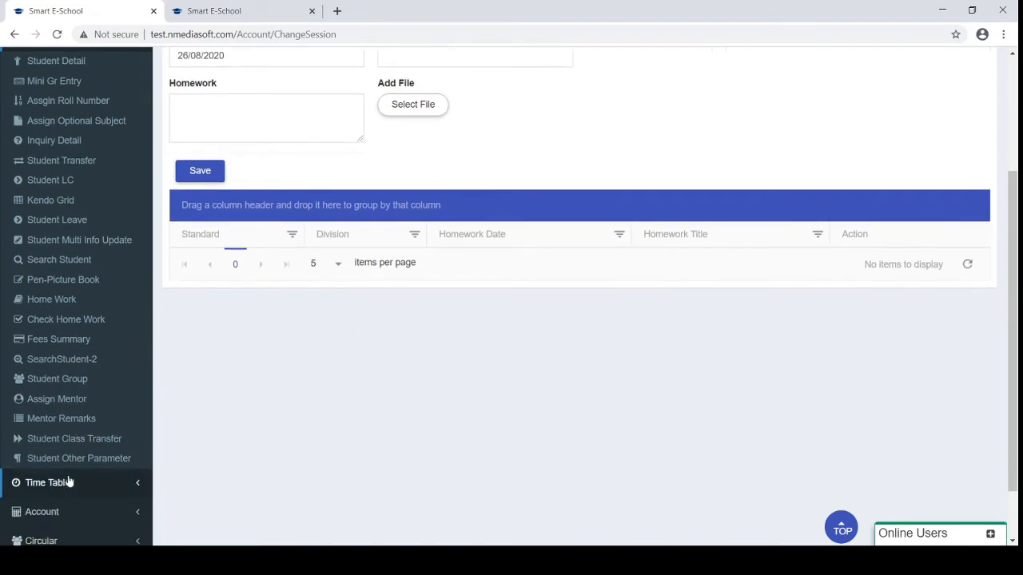
pyautogui.scroll(3, 89, 392)
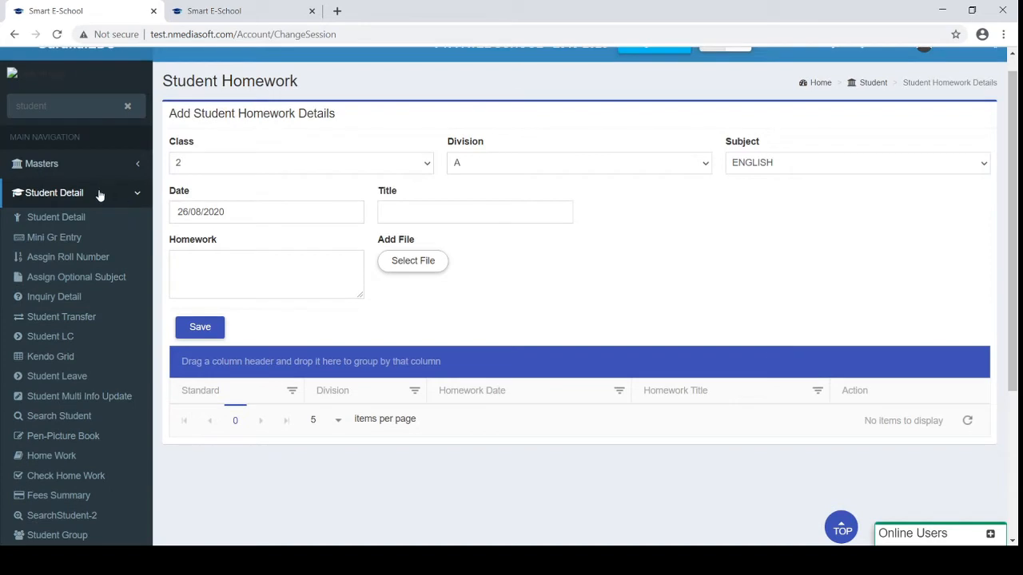
pyautogui.click(100, 195)
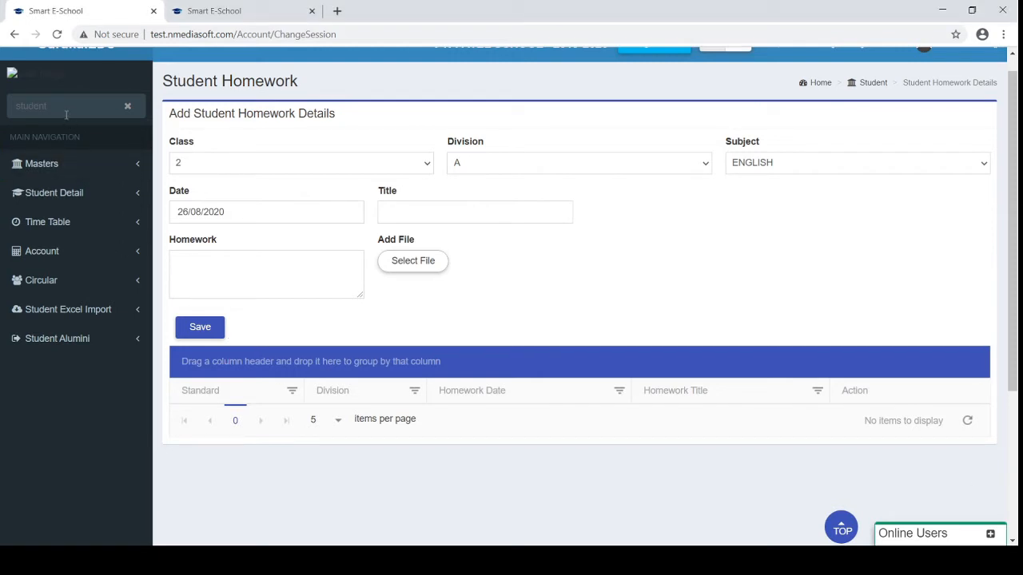
# Filter the sidebar with 'emp' and open Employee Detail > Employee Details
pyautogui.moveTo(66, 114); pyautogui.dragTo(2, 101)
pyautogui.write('emp')
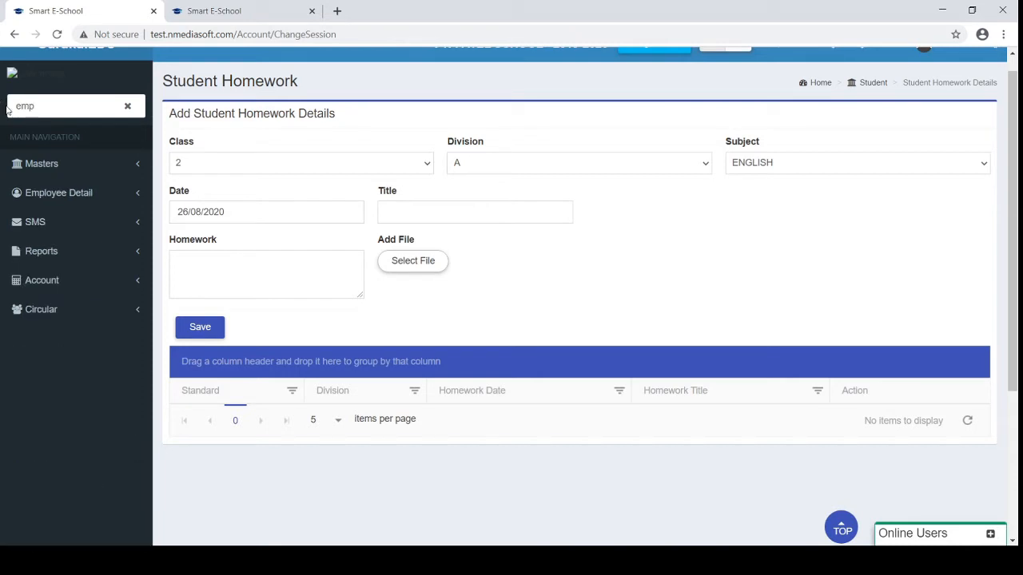
pyautogui.click(41, 200)
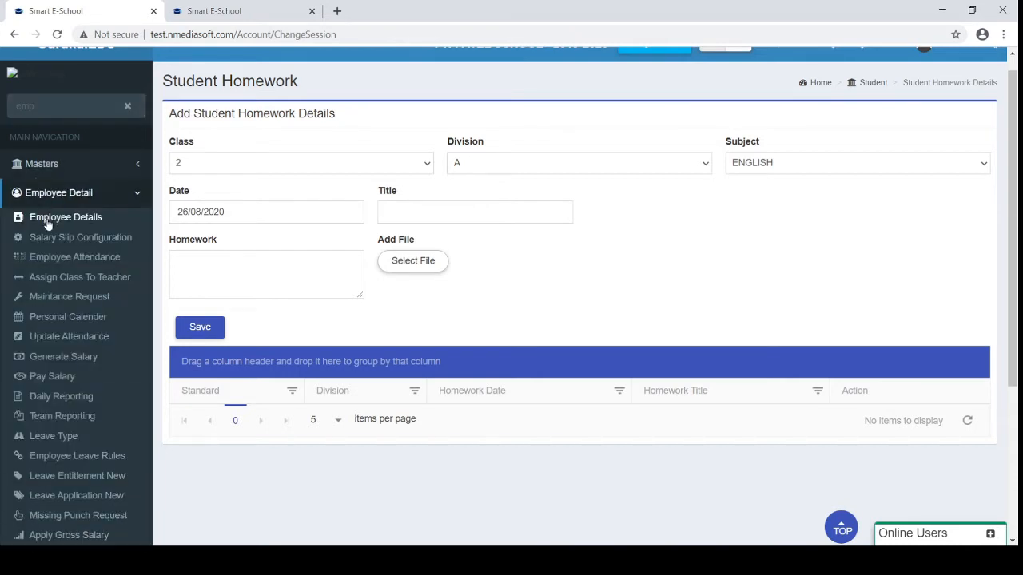
pyautogui.click(48, 222)
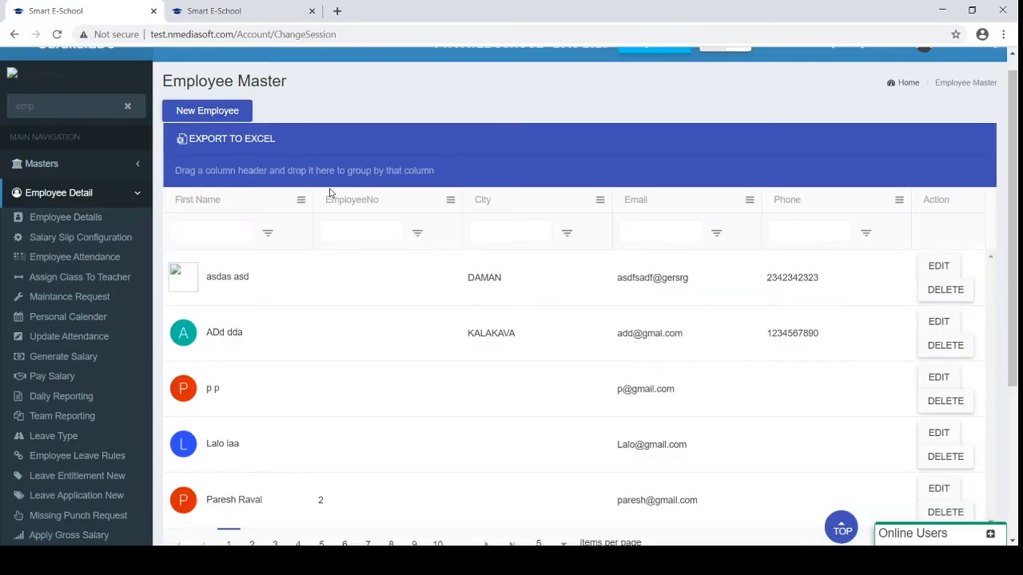
# Show page 6 of the employee list and view the First Name column's filter options
pyautogui.scroll(-3, 317, 317)
pyautogui.click(346, 336)
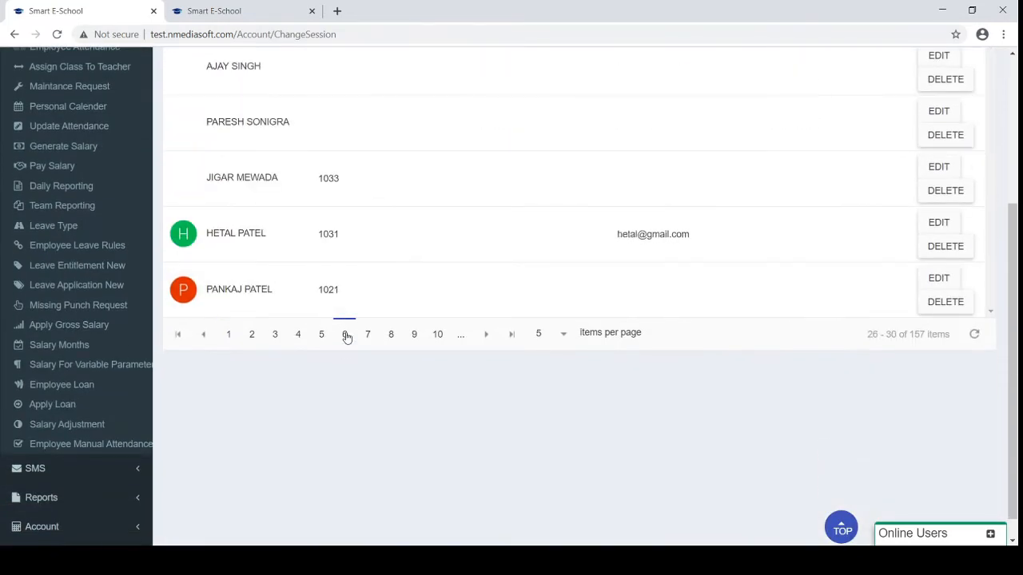
pyautogui.scroll(2, 346, 335)
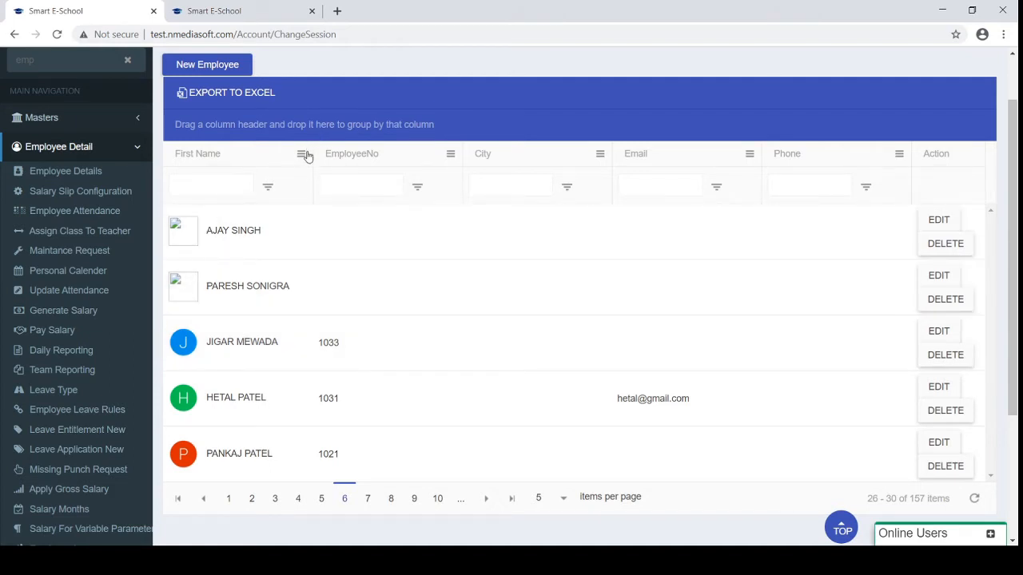
pyautogui.click(302, 157)
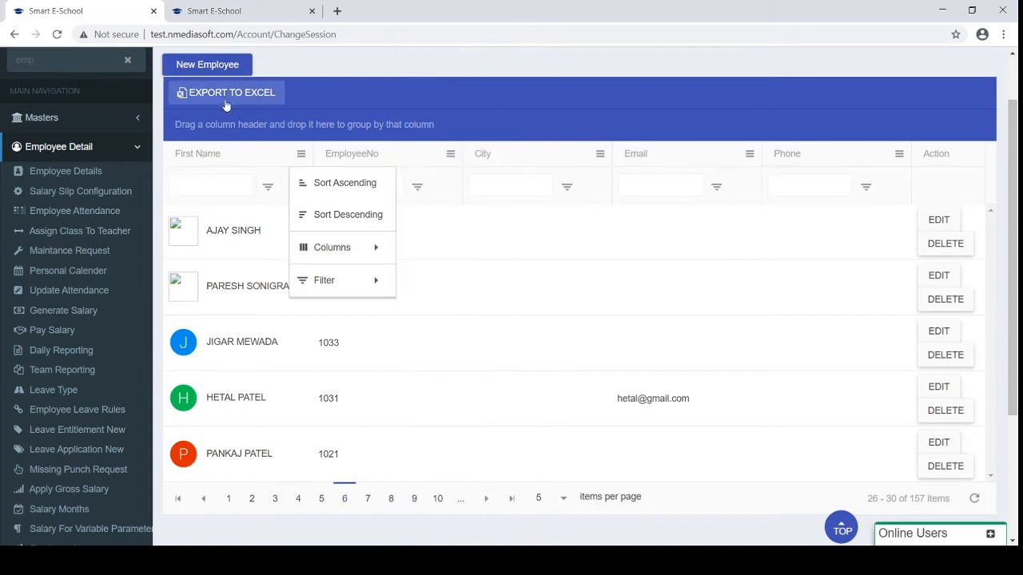
pyautogui.scroll(1, 233, 146)
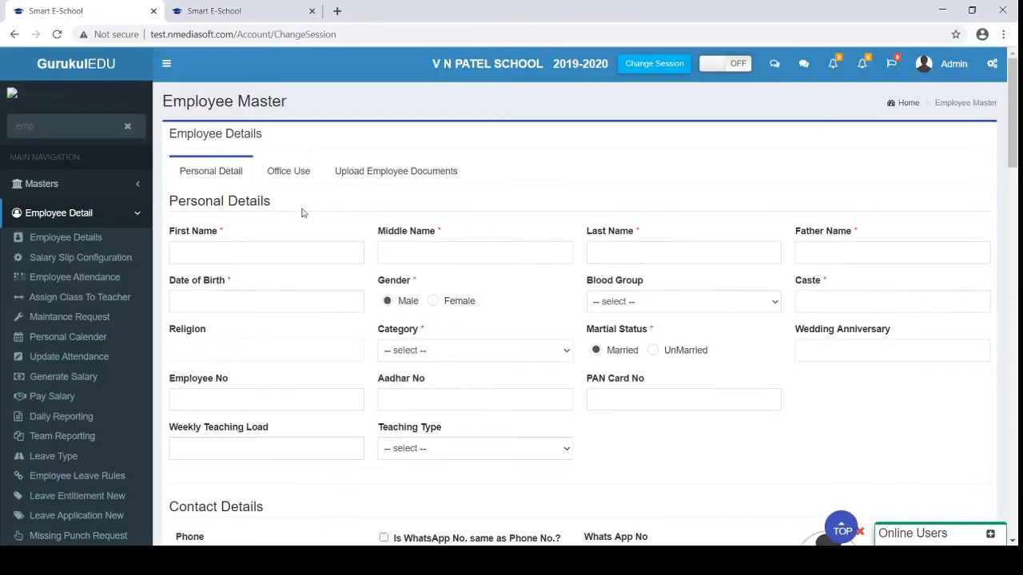
# Scroll the new-employee form to the Teaching Type and Weekly Teaching Load fields
pyautogui.scroll(-1, 302, 213)
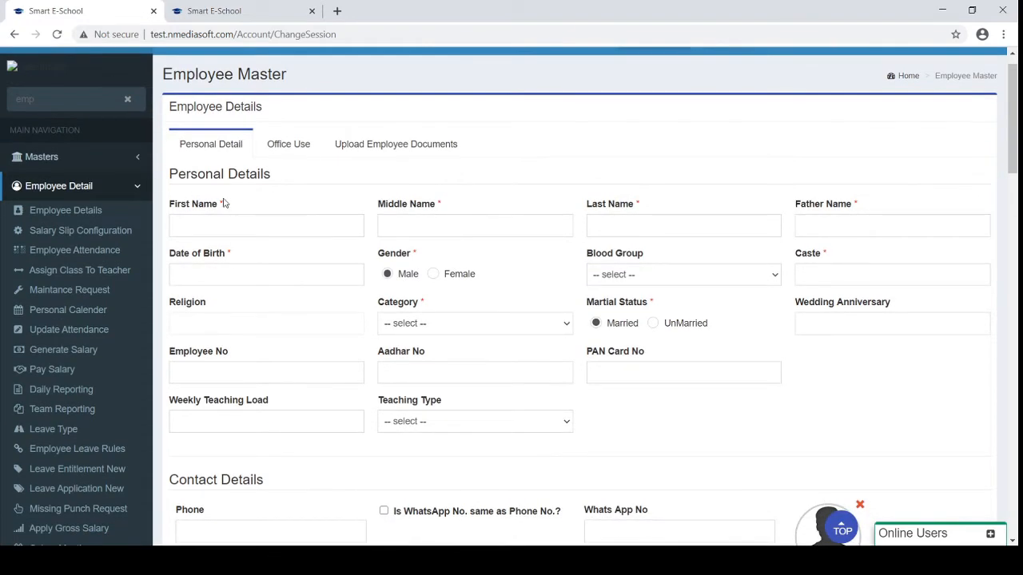
pyautogui.scroll(-3, 254, 214)
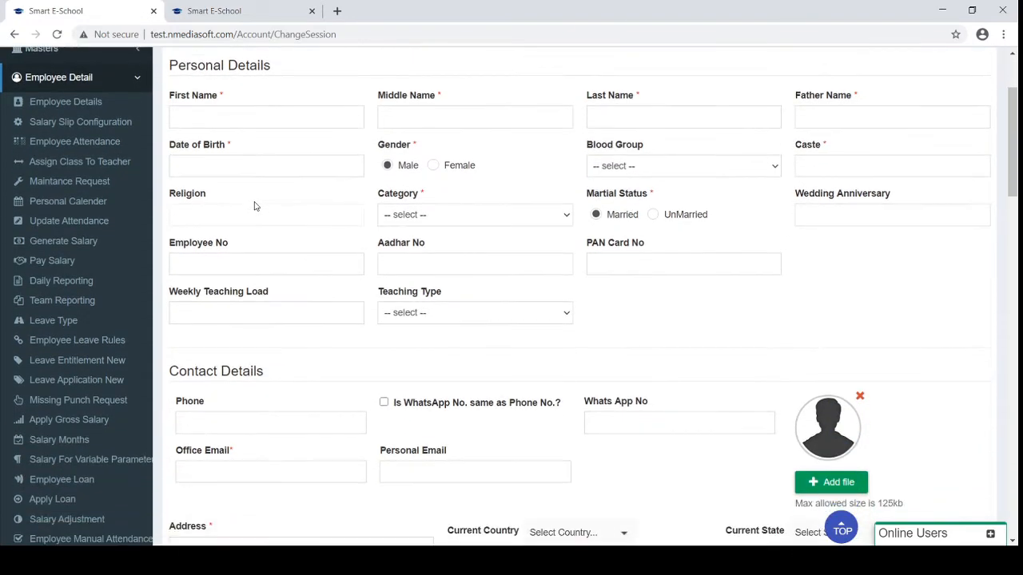
pyautogui.scroll(-2, 453, 259)
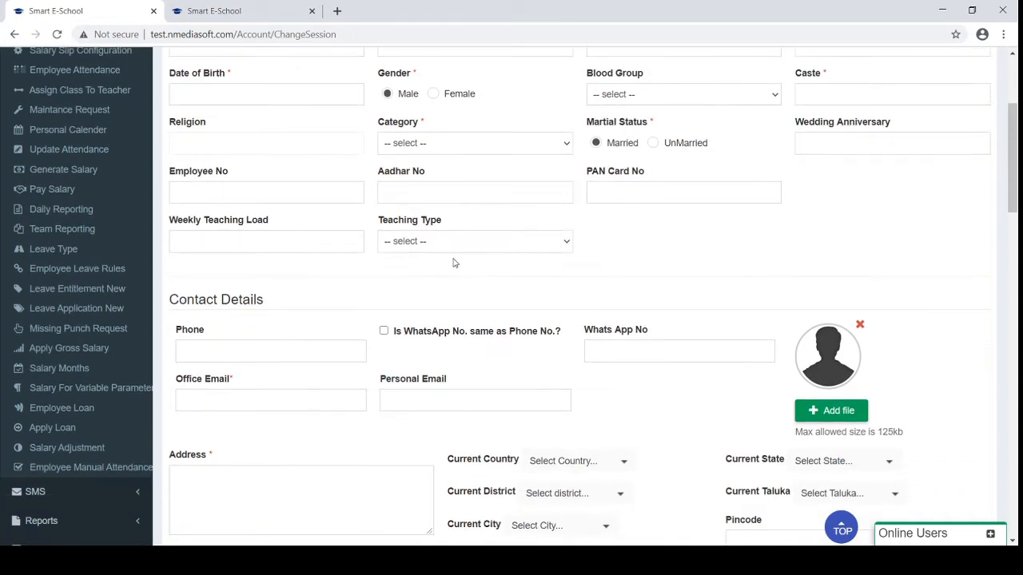
pyautogui.click(417, 240)
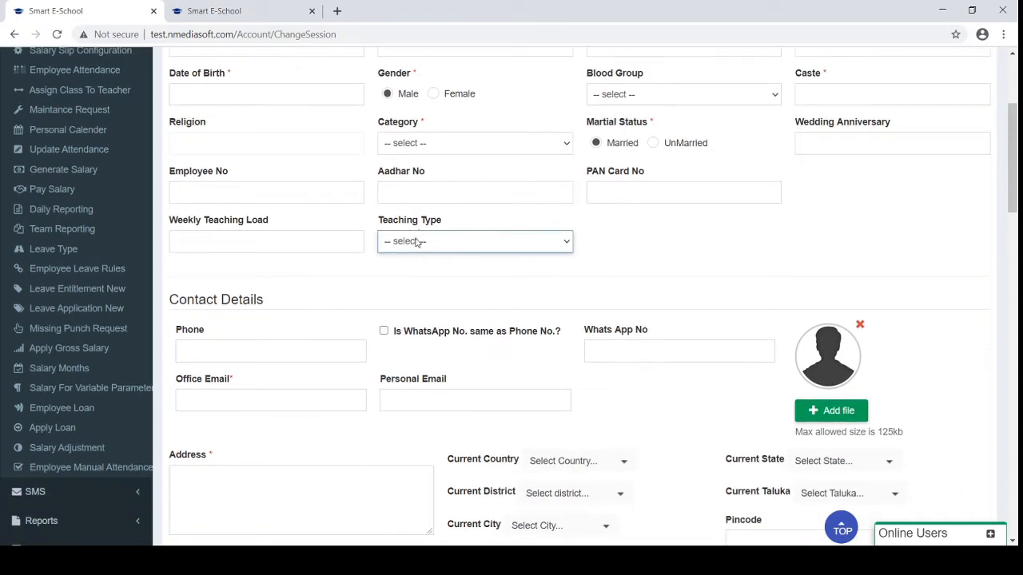
pyautogui.click(258, 237)
# Add a second child row under No. of Dependents
pyautogui.scroll(-2, 279, 272)
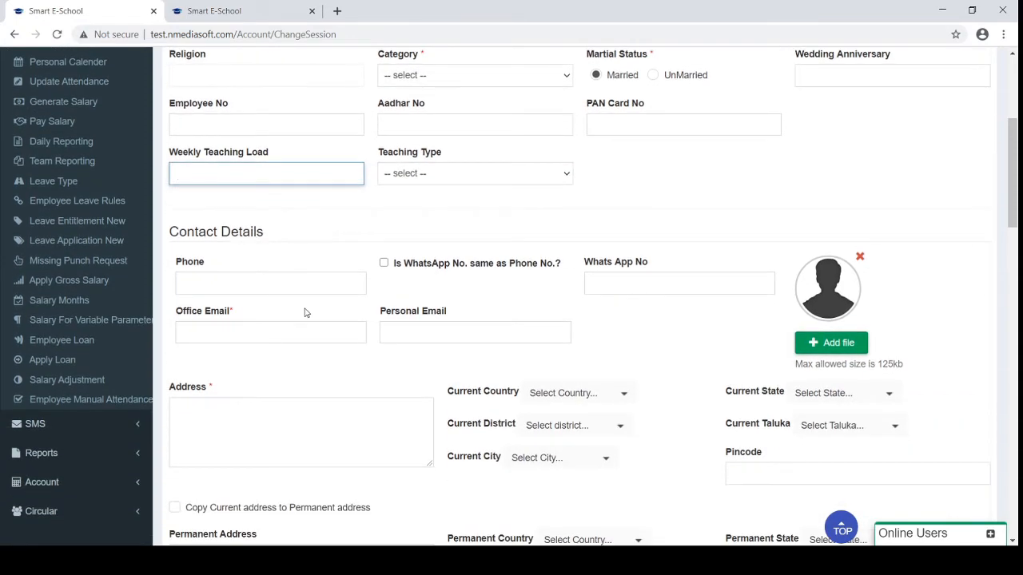
pyautogui.scroll(-4, 304, 310)
pyautogui.scroll(-5, 304, 310)
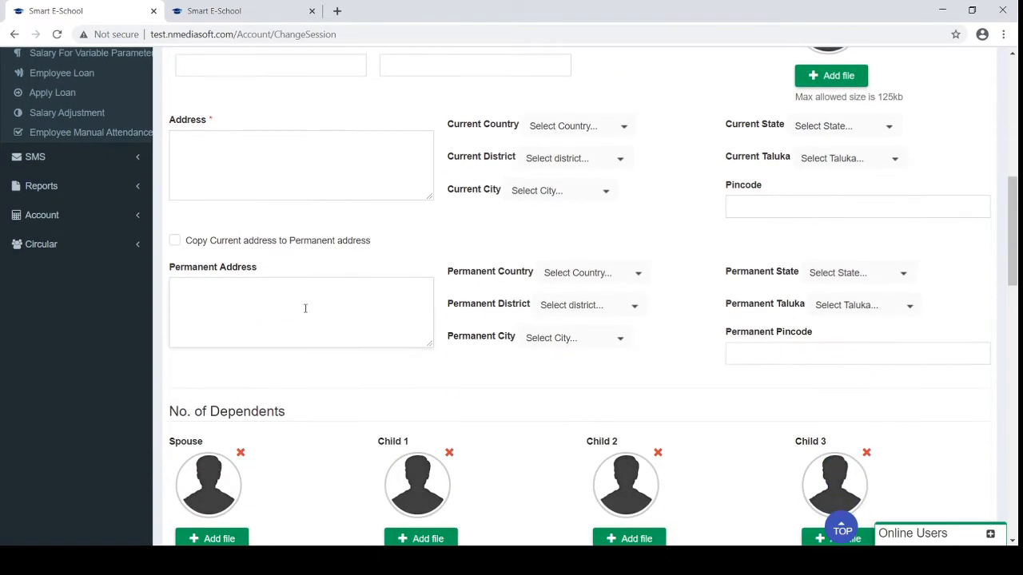
pyautogui.scroll(-4, 348, 429)
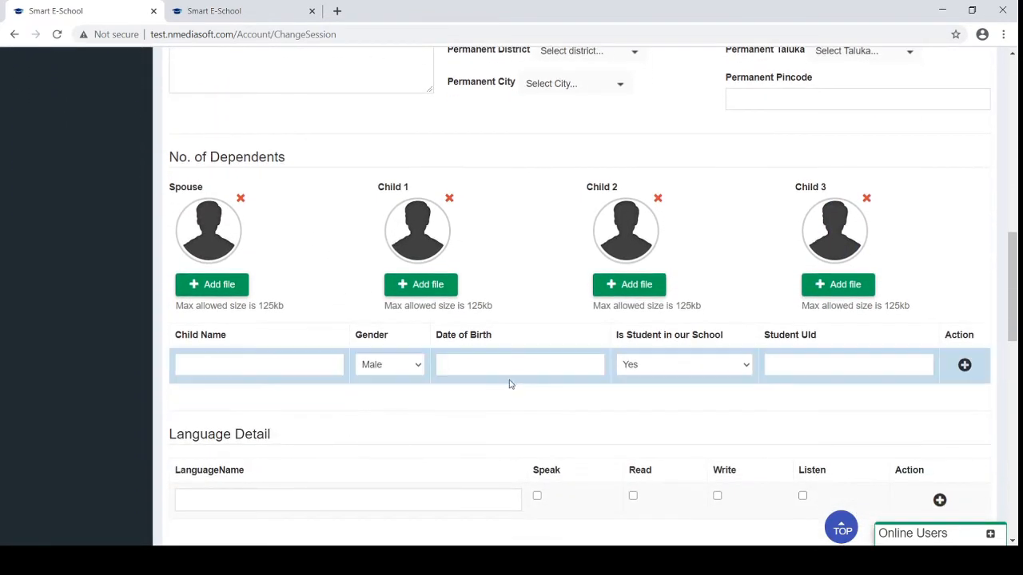
pyautogui.scroll(-1, 510, 384)
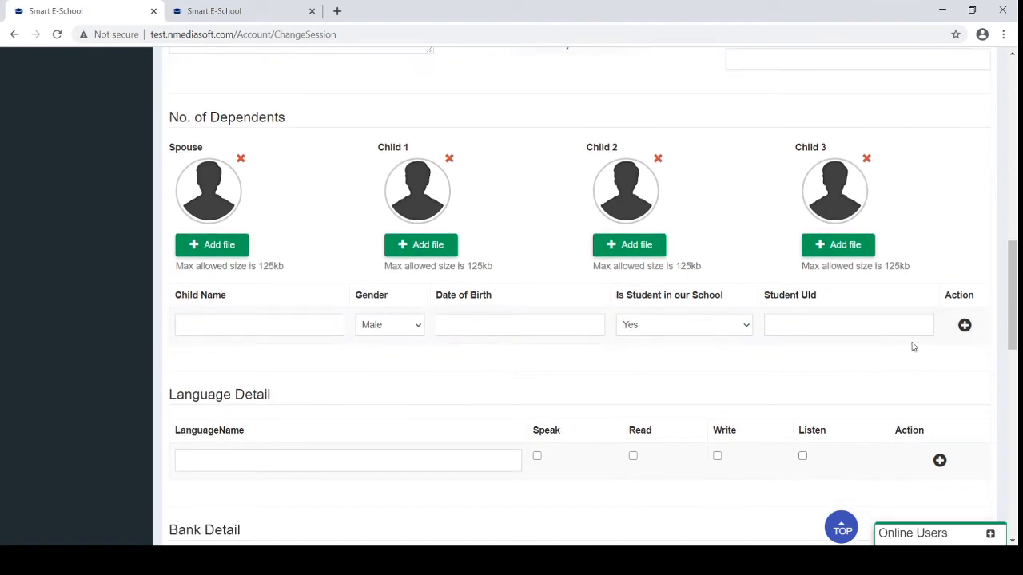
pyautogui.click(965, 326)
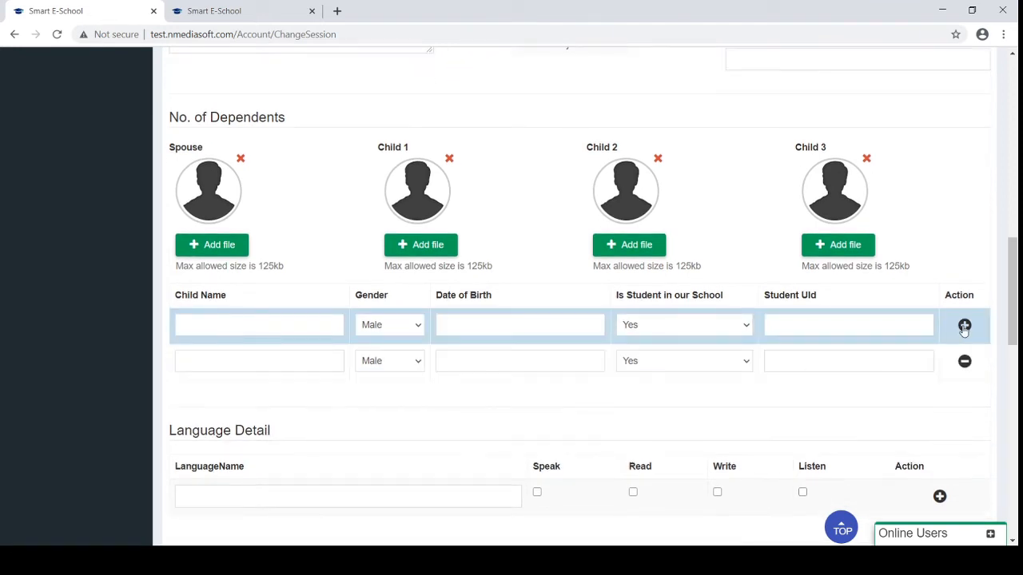
# Scroll down to the Approver Detail section and highlight its heading
pyautogui.scroll(-3, 603, 423)
pyautogui.scroll(-5, 306, 381)
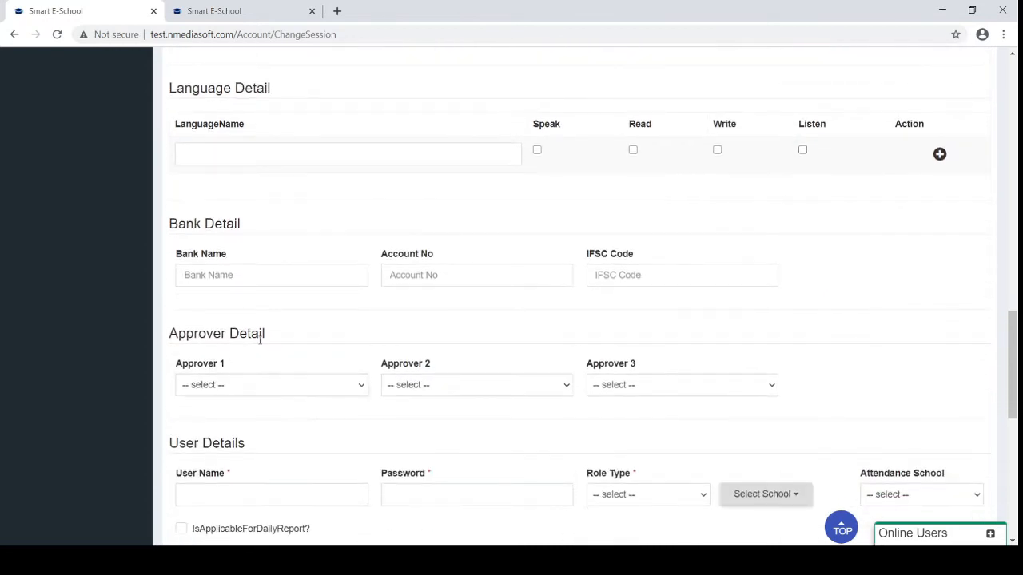
pyautogui.moveTo(265, 335); pyautogui.dragTo(170, 334)
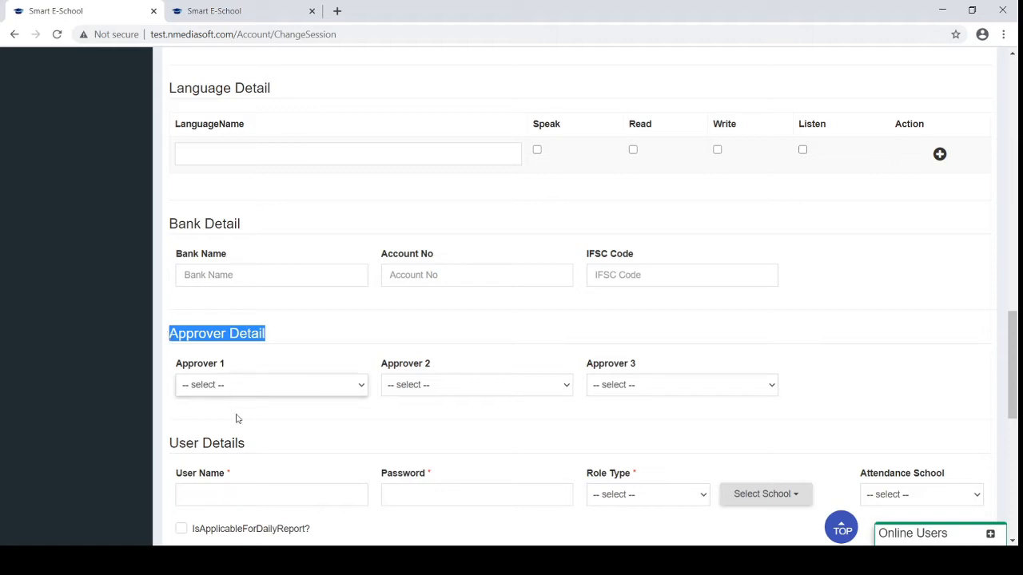
pyautogui.scroll(-2, 237, 419)
# In User Details, tick SWASTIK ENG MEDIUM SCHOOL and N P PATEL SCHOOL under Select School
pyautogui.click(216, 312)
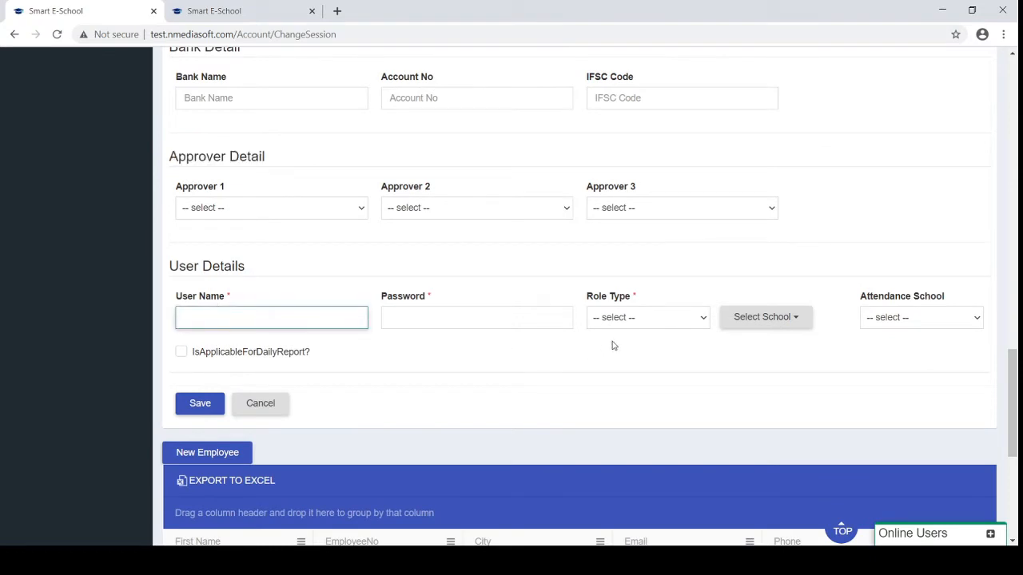
pyautogui.click(619, 319)
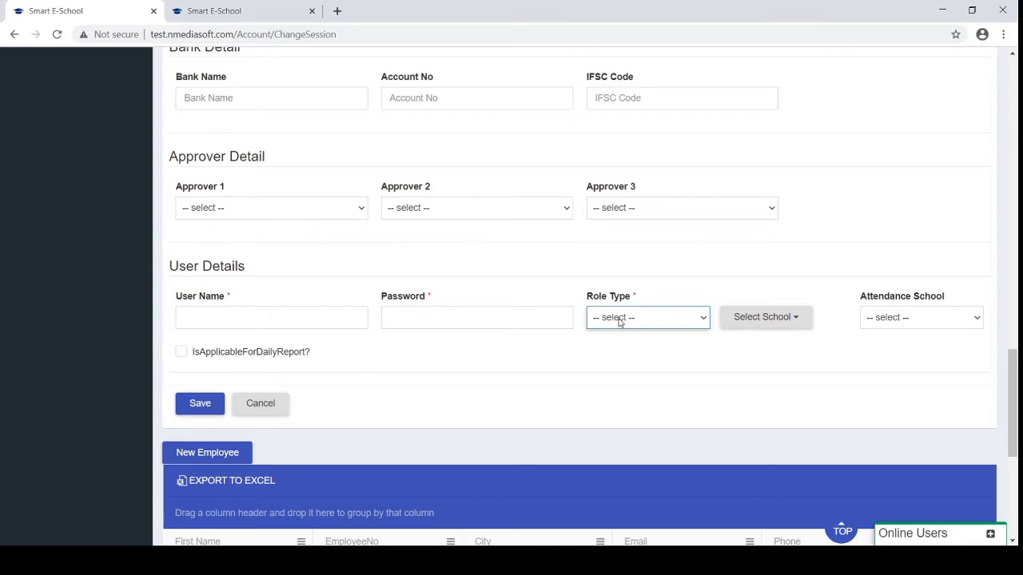
pyautogui.click(782, 319)
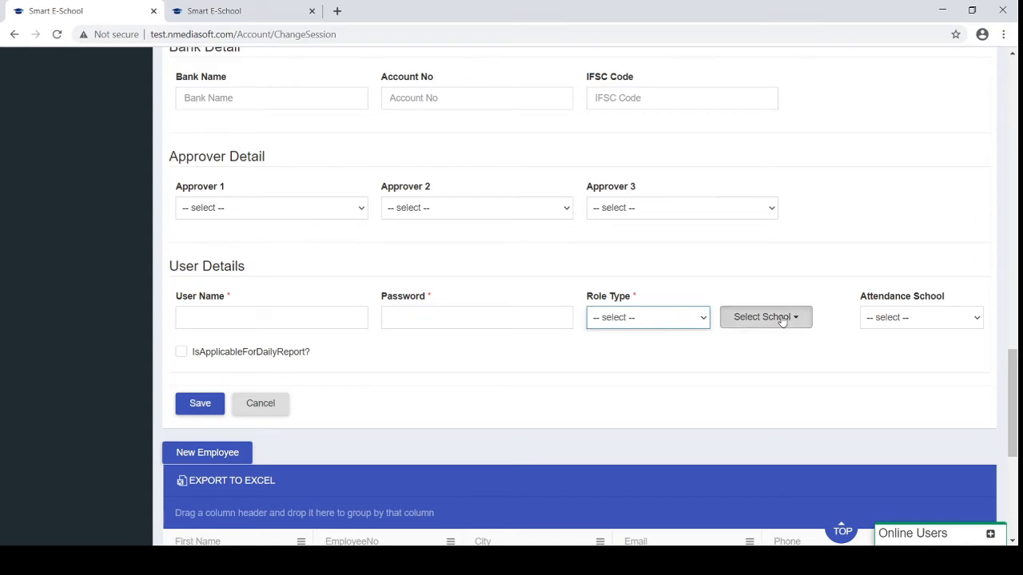
pyautogui.click(782, 319)
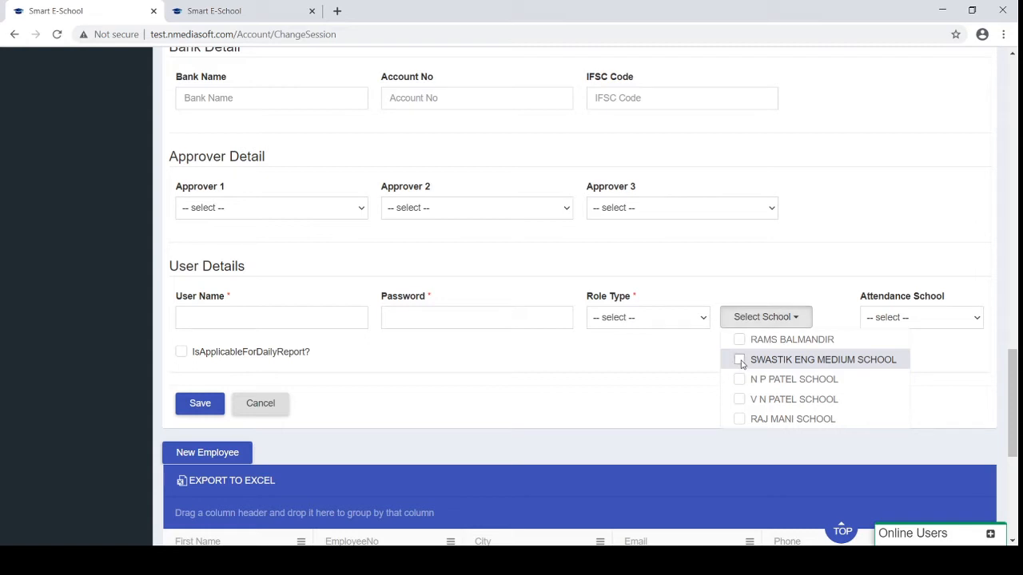
pyautogui.click(740, 361)
pyautogui.click(740, 382)
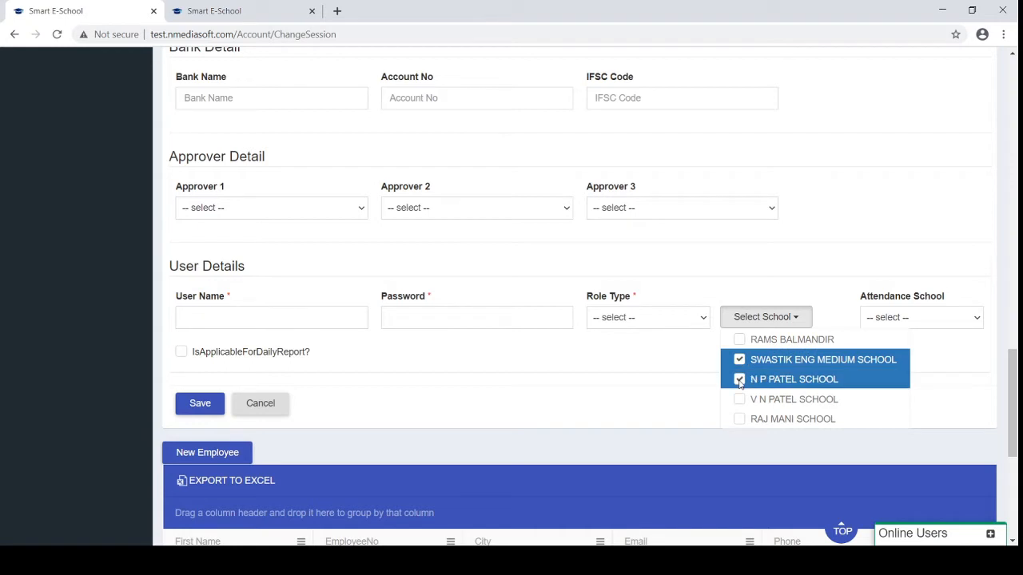
pyautogui.click(914, 318)
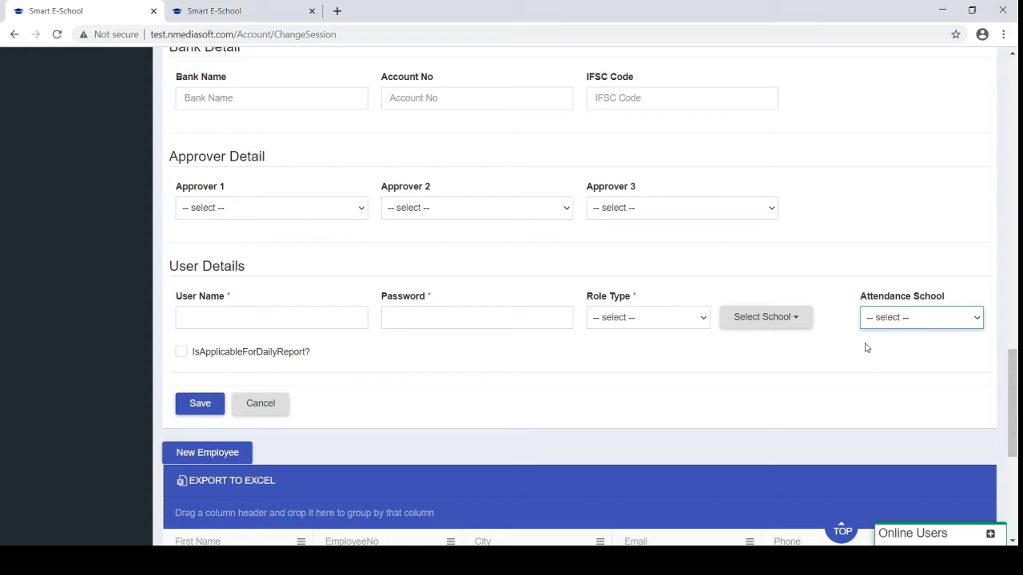
# Dismiss the attendance school choice and scroll back to the top of the form
pyautogui.click(812, 352)
pyautogui.scroll(1, 811, 352)
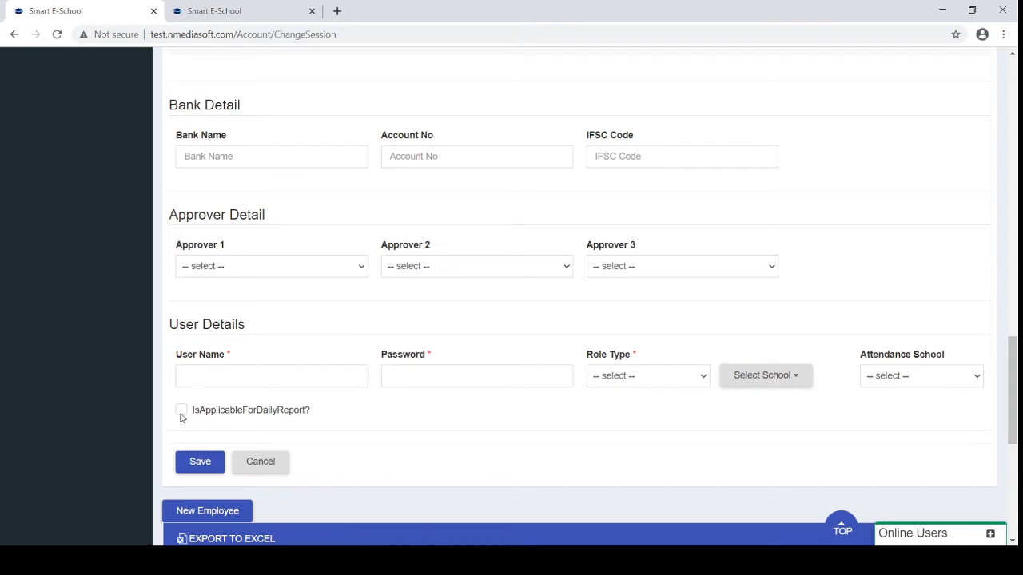
pyautogui.click(288, 369)
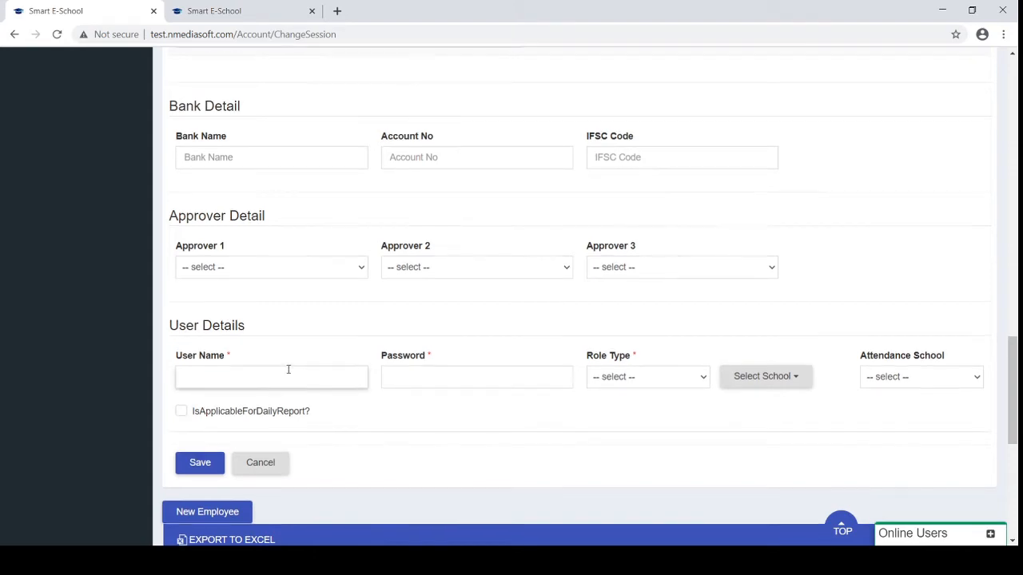
pyautogui.scroll(15, 289, 369)
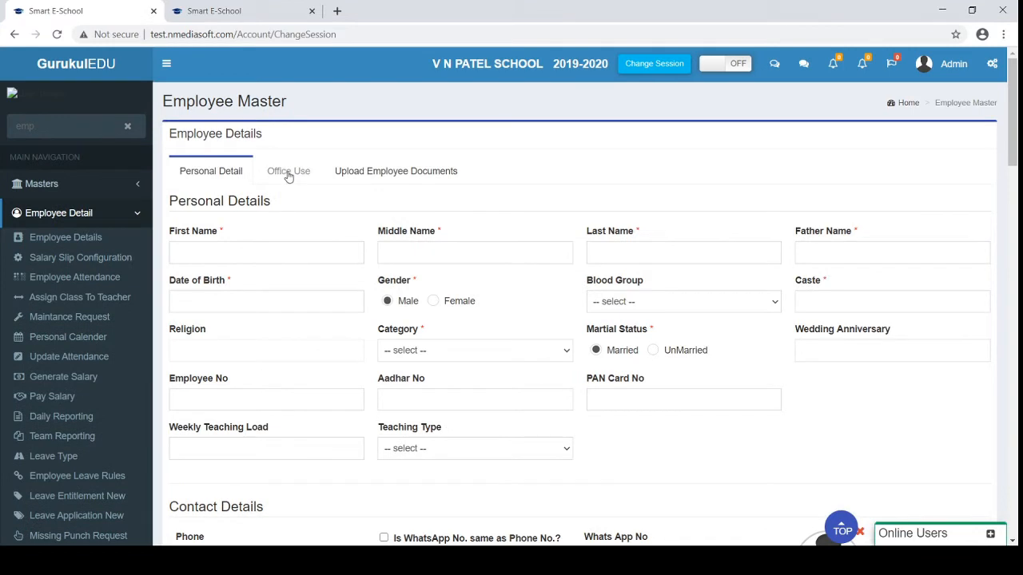
# Show the Office Use tab, then the Upload Employee Documents tab with PAN CARD through PHOTO
pyautogui.click(289, 173)
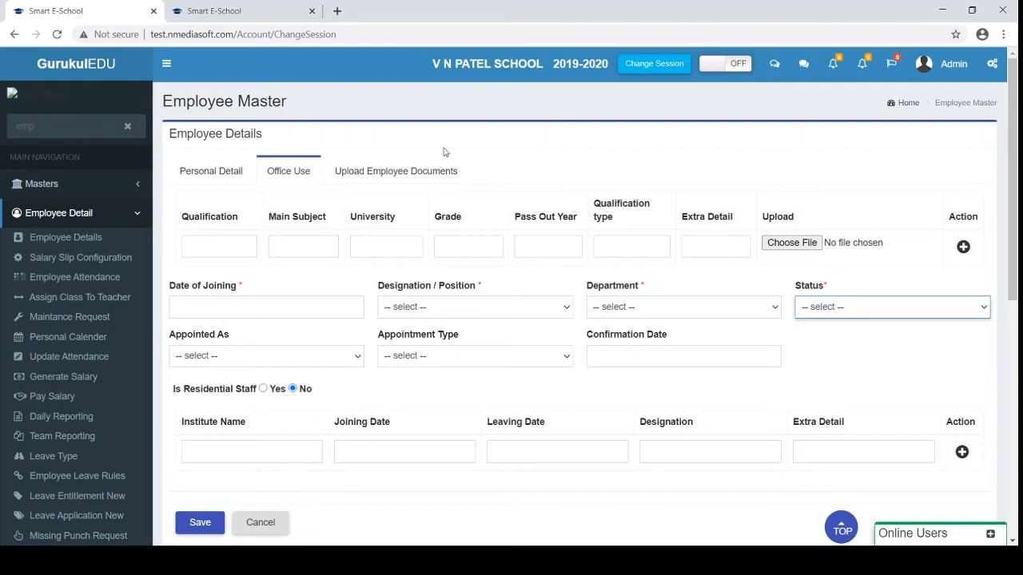
pyautogui.click(382, 172)
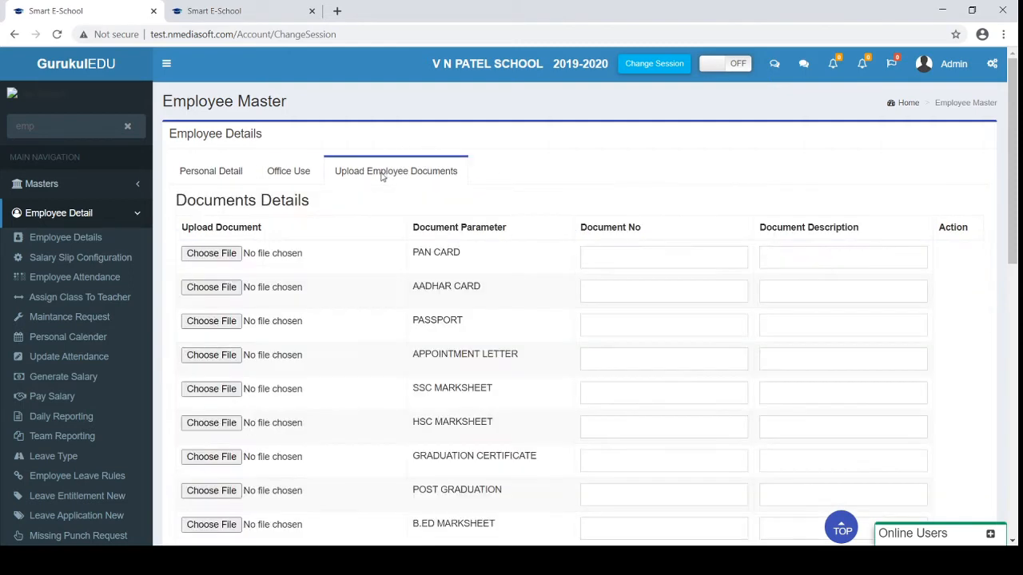
pyautogui.scroll(-2, 355, 367)
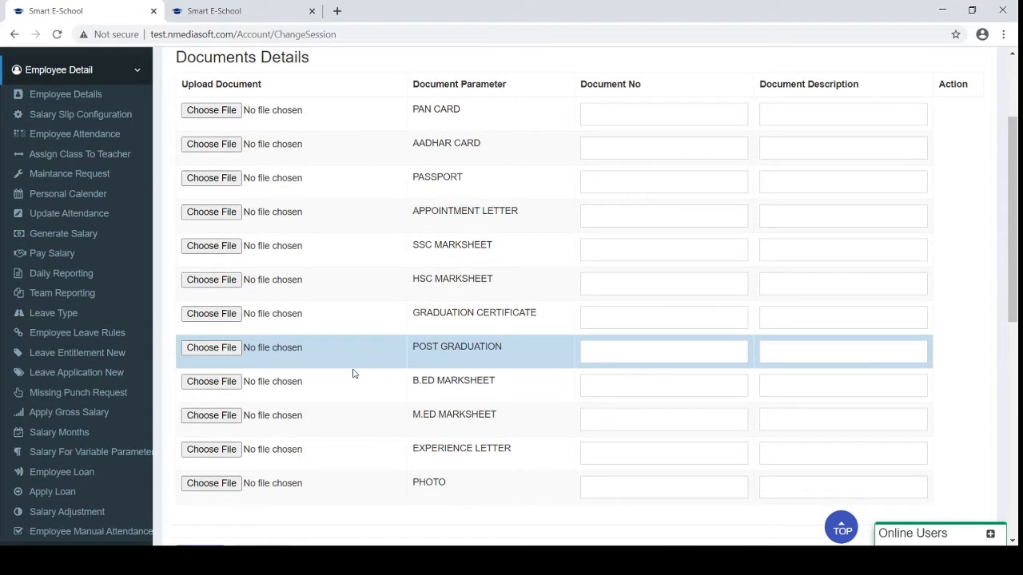
pyautogui.scroll(1, 354, 373)
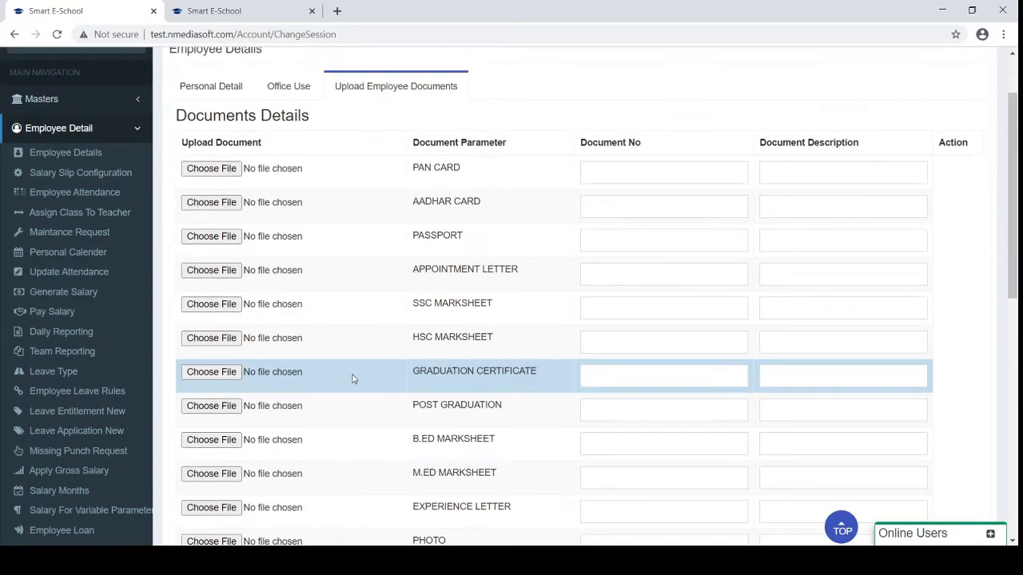
# Collapse Employee Detail in the sidebar and select the sidebar search text
pyautogui.click(102, 138)
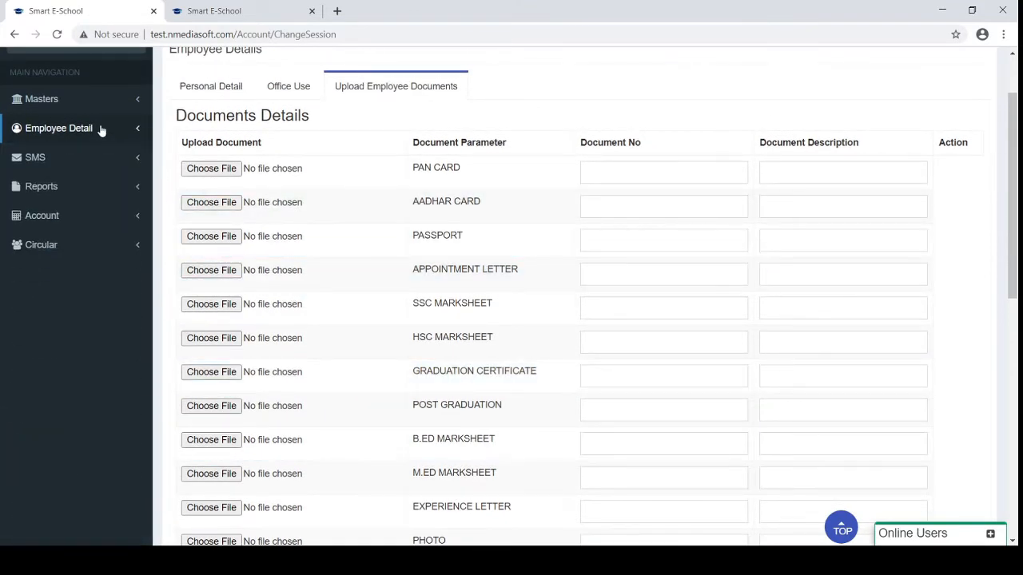
pyautogui.scroll(1, 100, 132)
pyautogui.moveTo(55, 128); pyautogui.dragTo(9, 127)
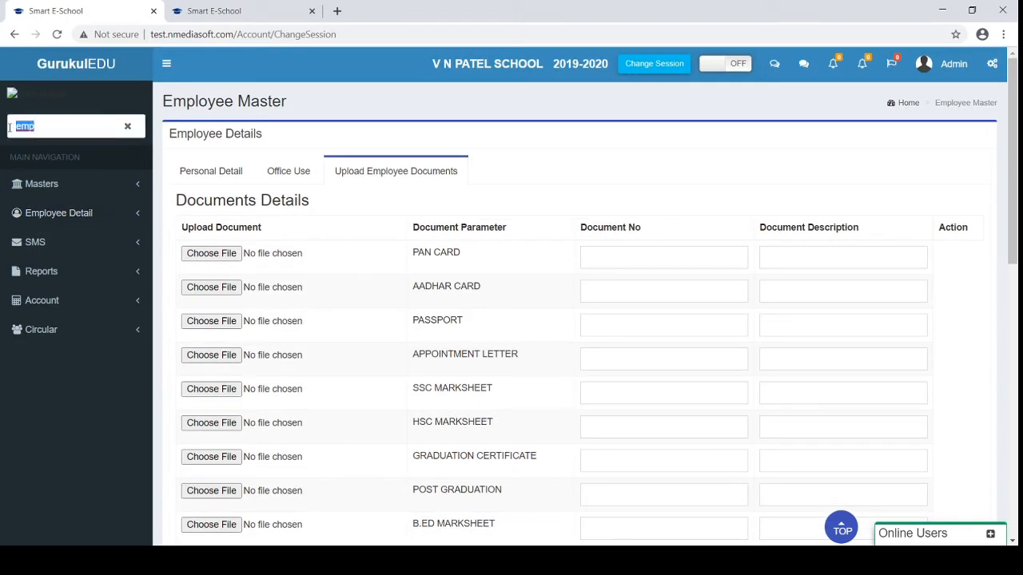
# Clear the sidebar search and open Attendance > Holiday Master with the 1 to 12 profile
pyautogui.press('BackSpace')
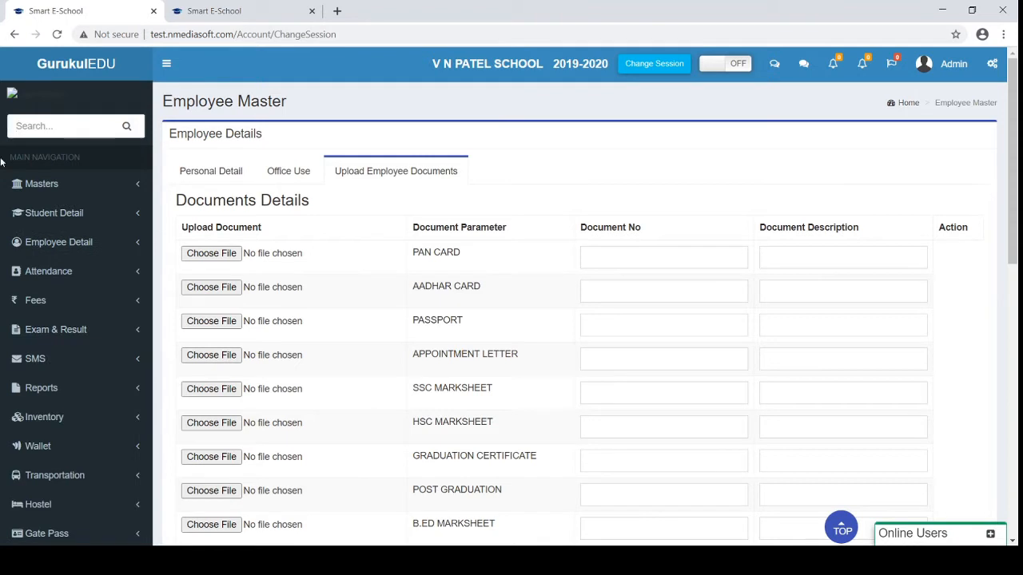
pyautogui.click(40, 278)
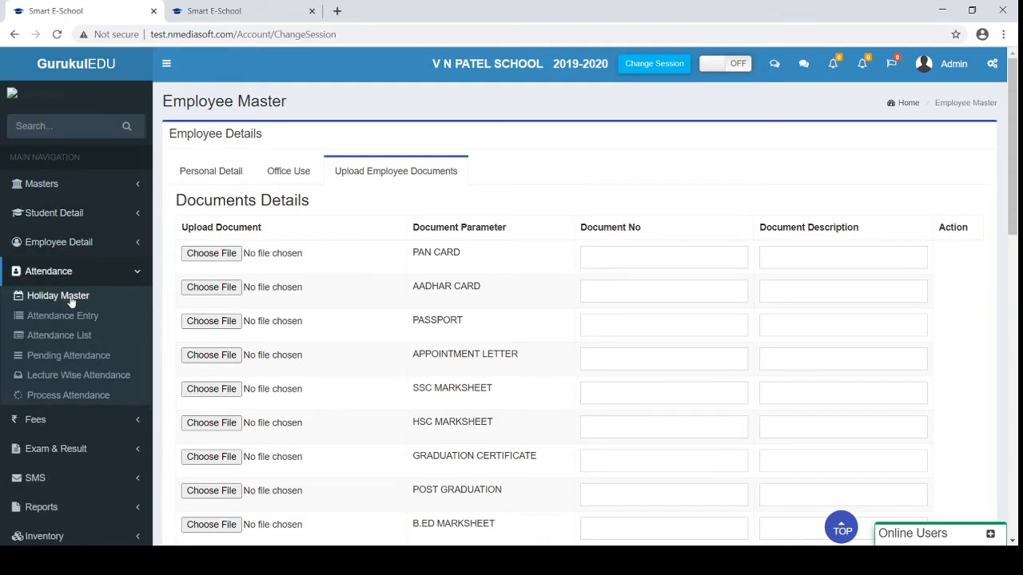
pyautogui.click(71, 303)
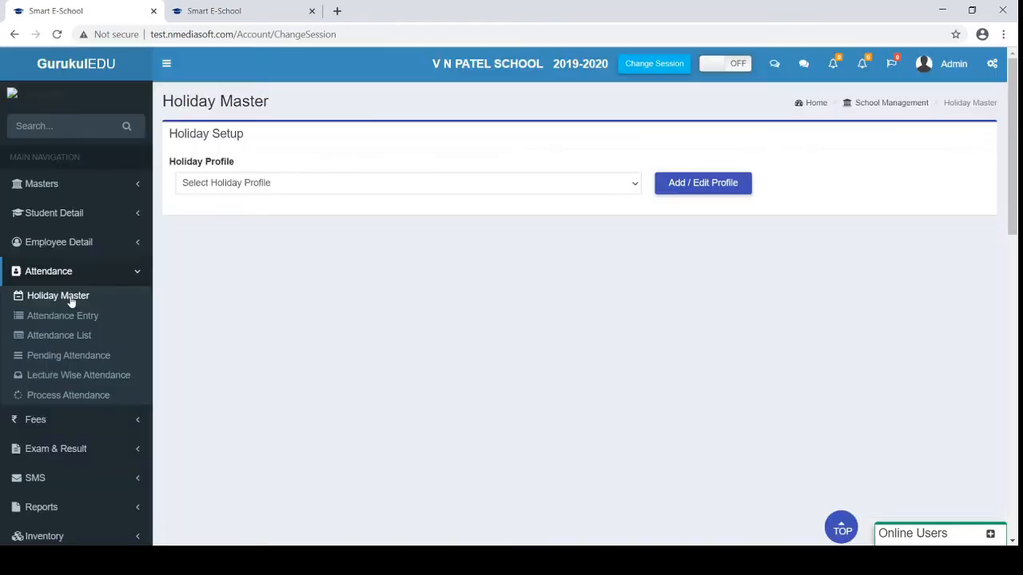
pyautogui.click(550, 216)
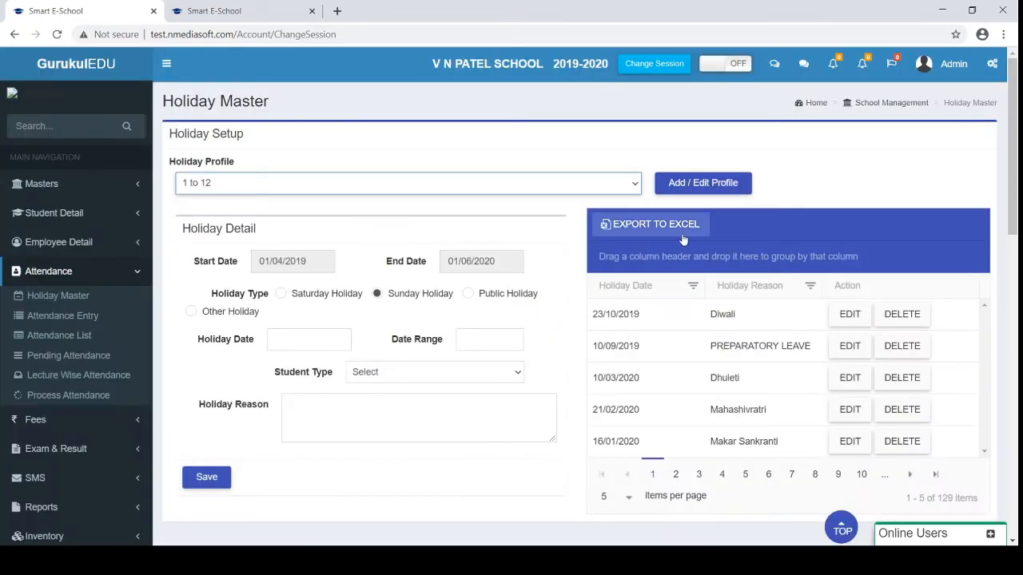
# Set the Add / Edit Profile dialog to Employee, then close it
pyautogui.click(673, 189)
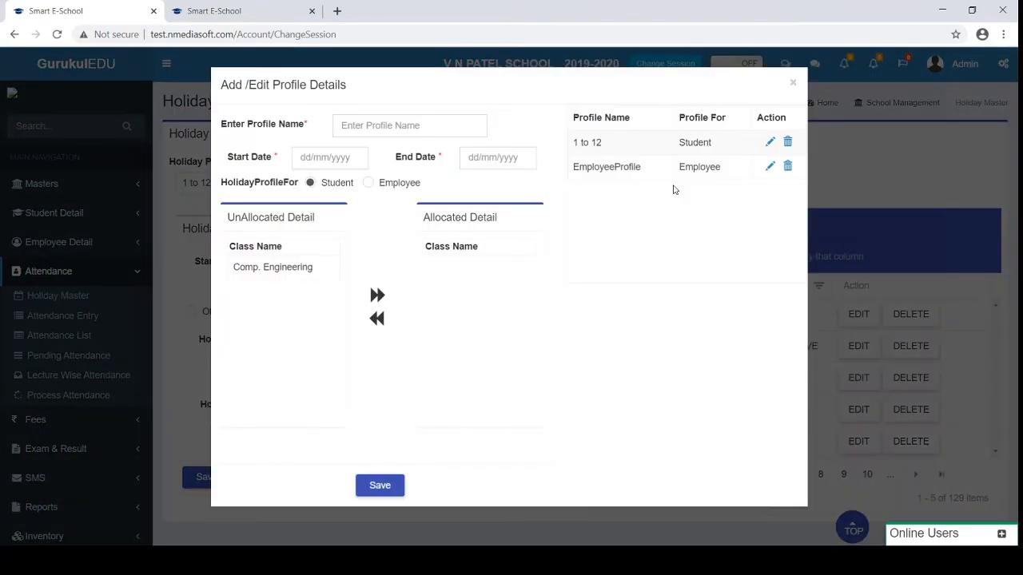
pyautogui.click(369, 183)
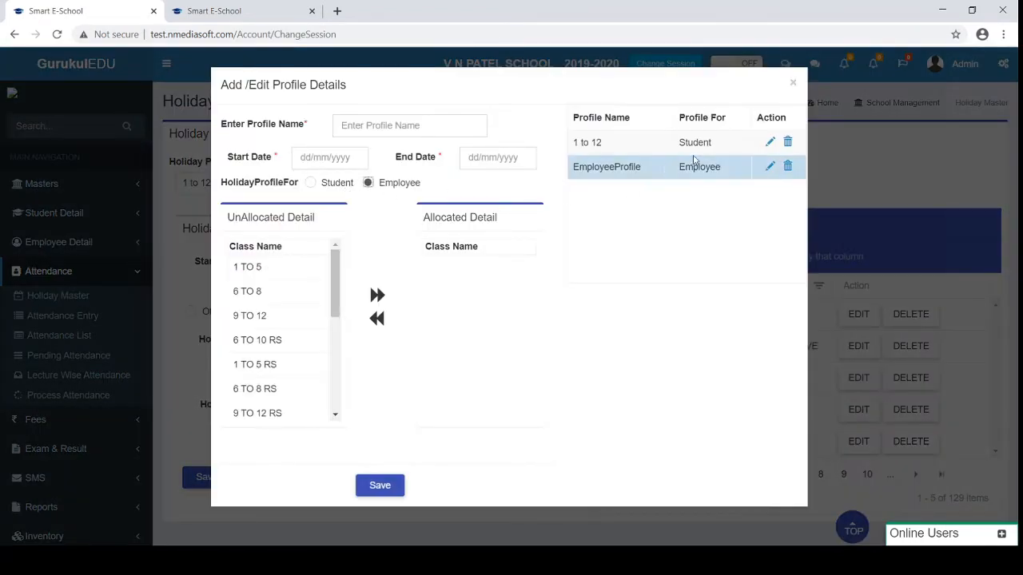
pyautogui.click(794, 84)
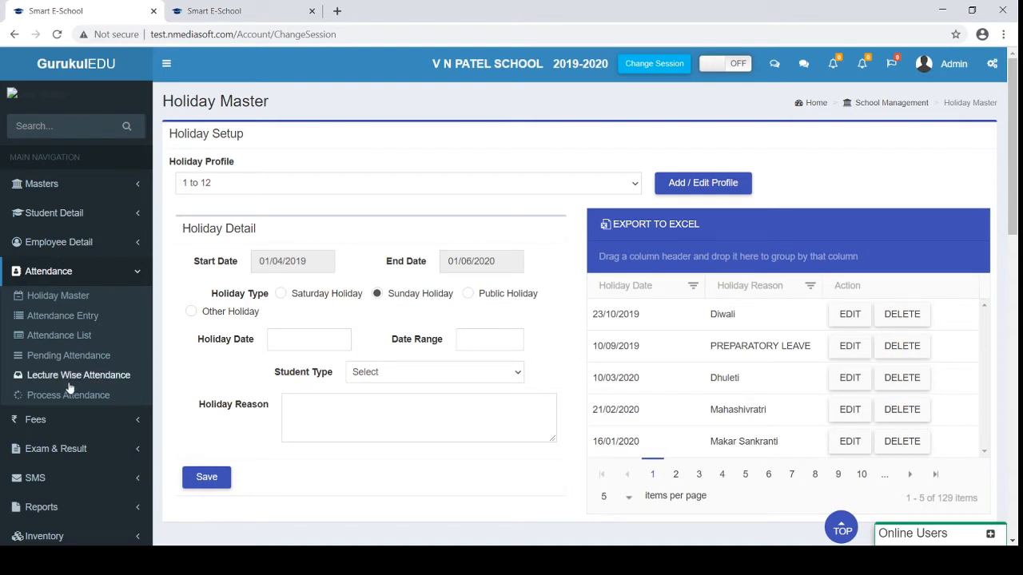
# Open Attendance Entry for Students, Class 1, Division A
pyautogui.click(54, 318)
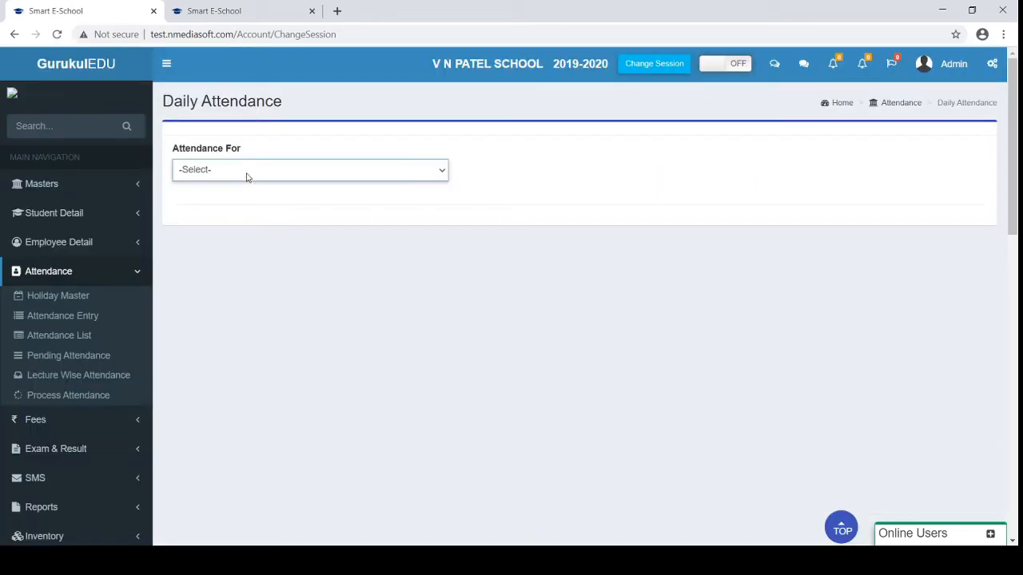
pyautogui.press('Down')
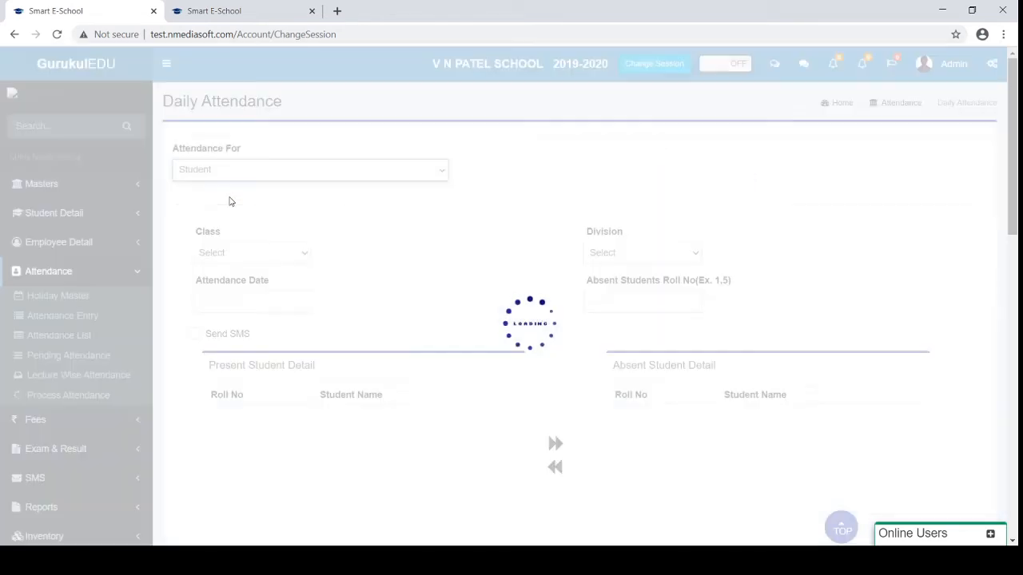
pyautogui.scroll(-1, 304, 293)
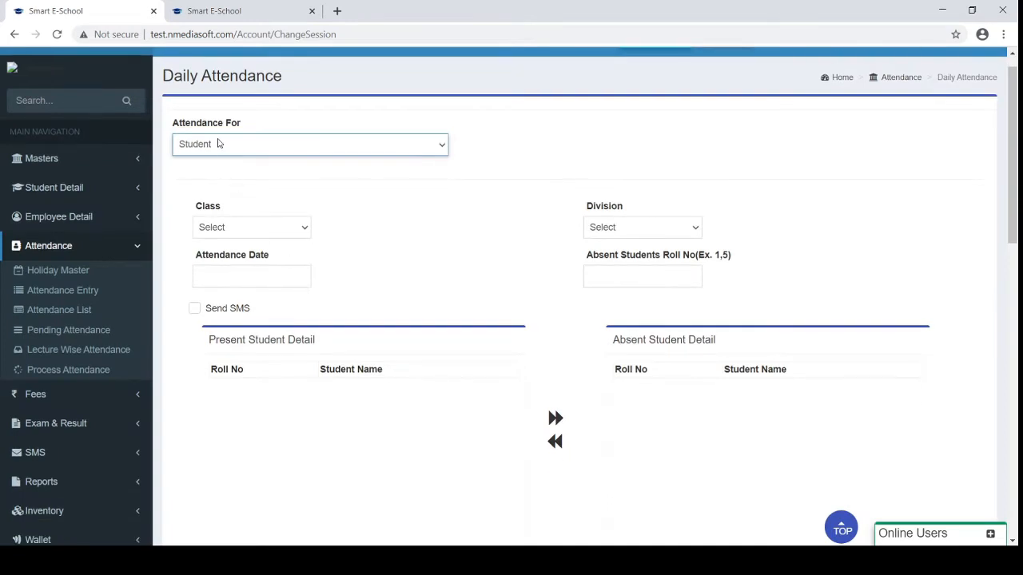
pyautogui.click(226, 229)
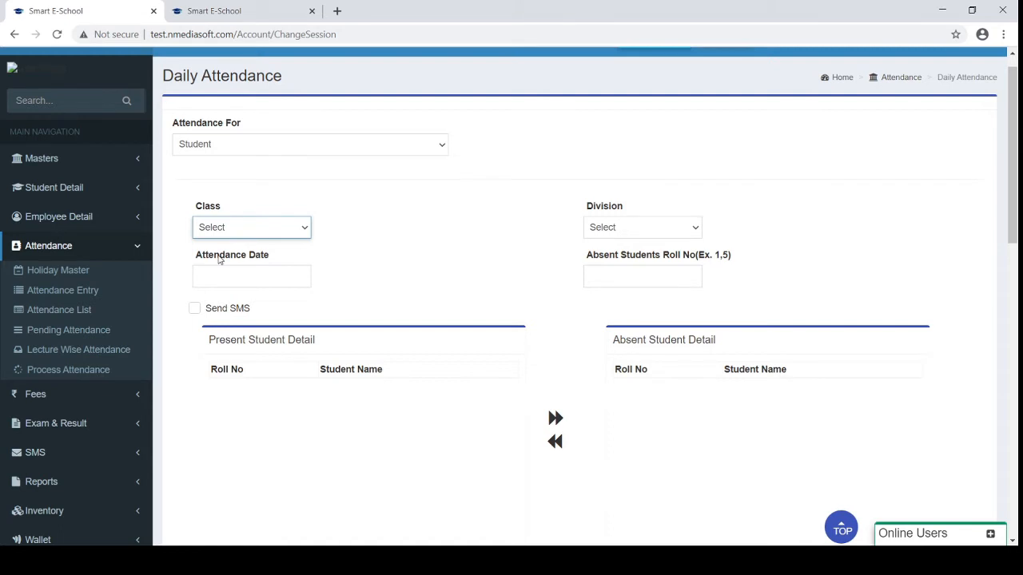
pyautogui.press('Down')
pyautogui.click(607, 227)
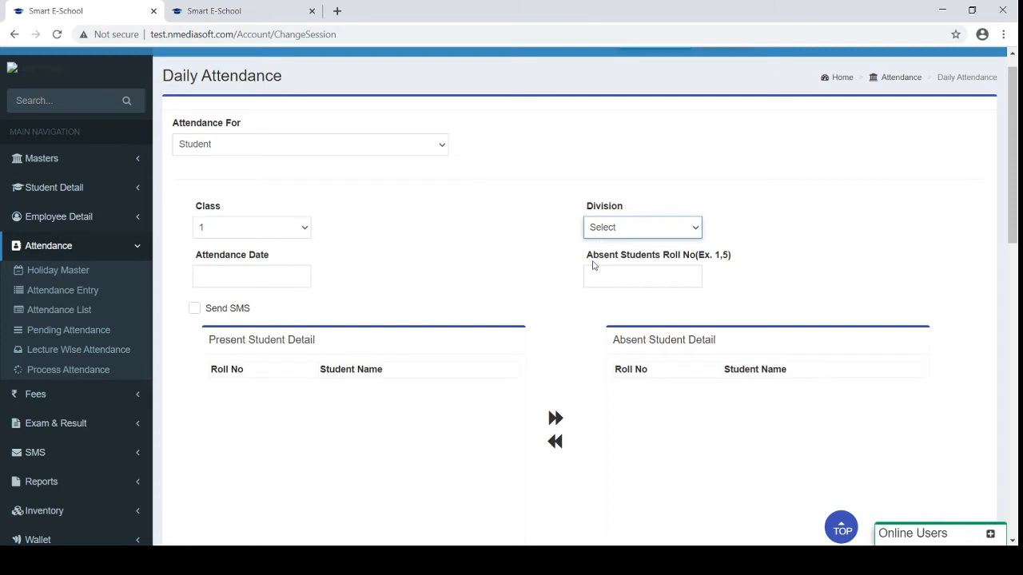
pyautogui.press('Down')
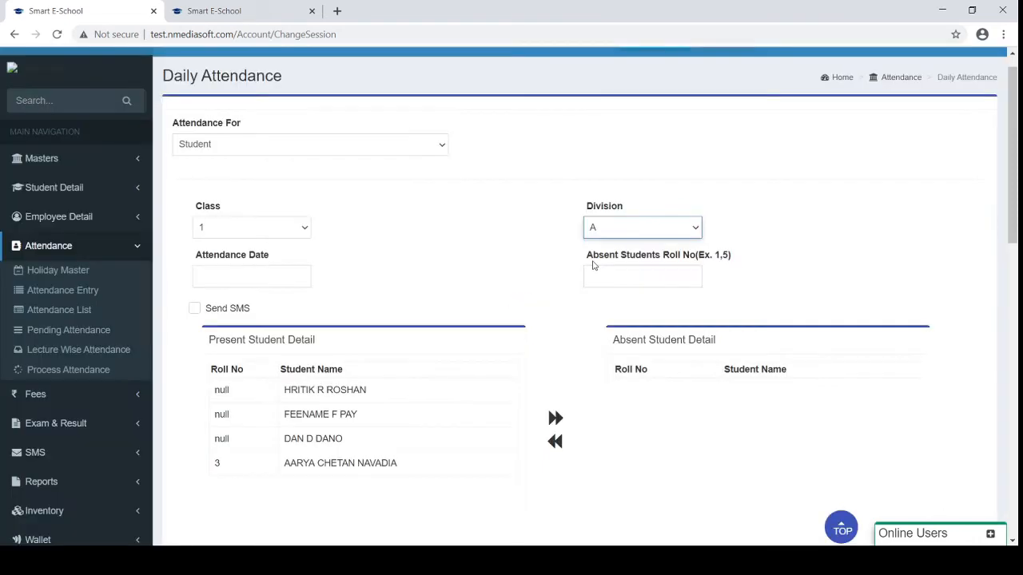
# Switch the attendance to Class 4, then Class 9, each with Division A
pyautogui.click(263, 228)
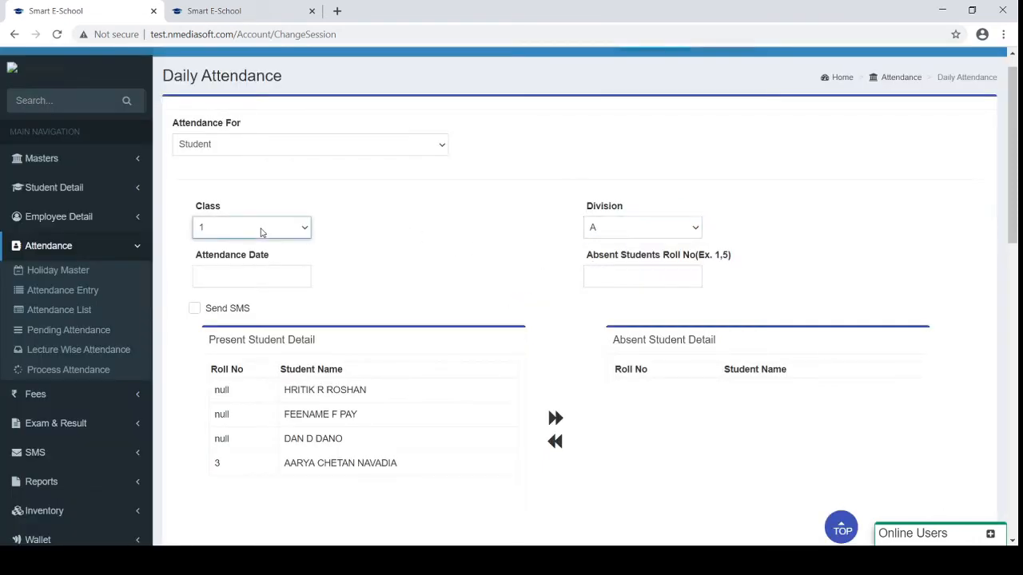
pyautogui.click(224, 296)
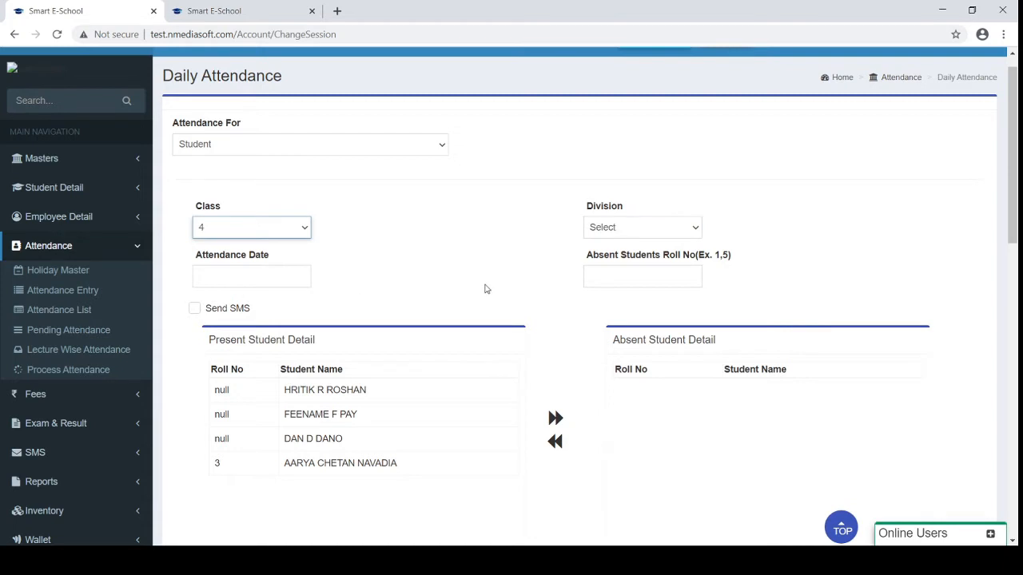
pyautogui.click(621, 229)
pyautogui.press('Down')
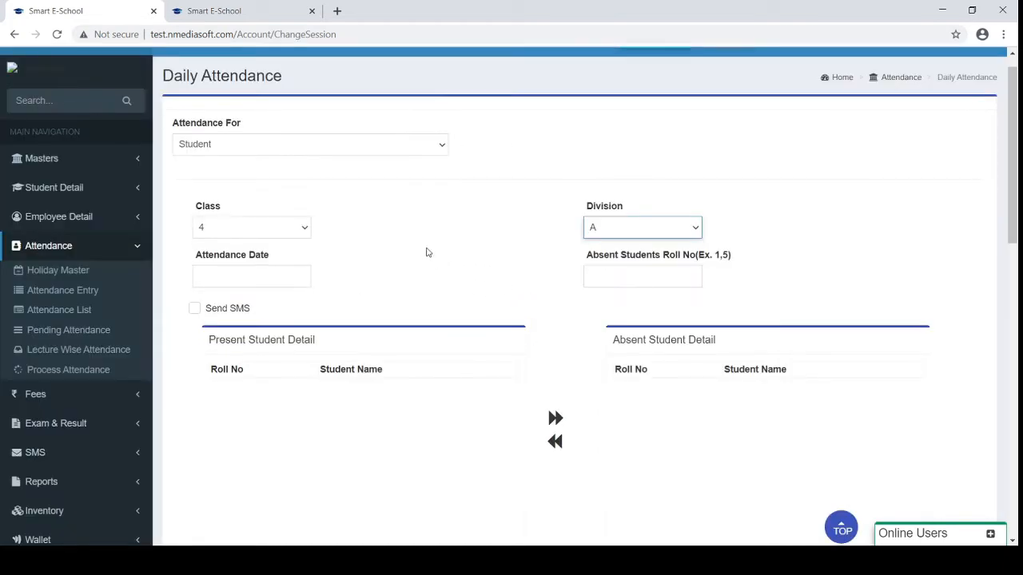
pyautogui.click(269, 229)
pyautogui.press('9')
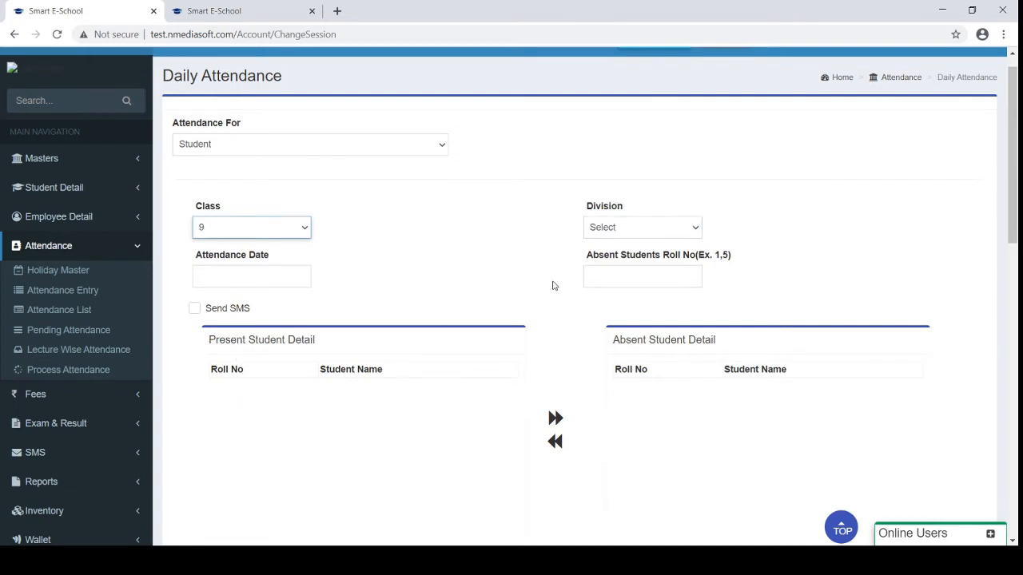
pyautogui.click(604, 233)
pyautogui.press('Down')
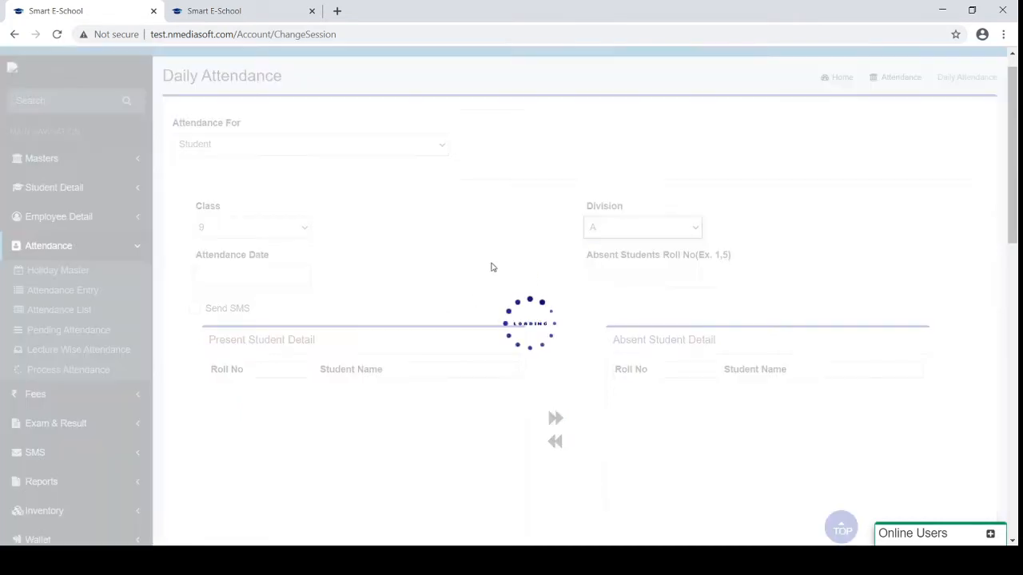
# Return the attendance to Class 1, Division A and reload its students
pyautogui.click(245, 230)
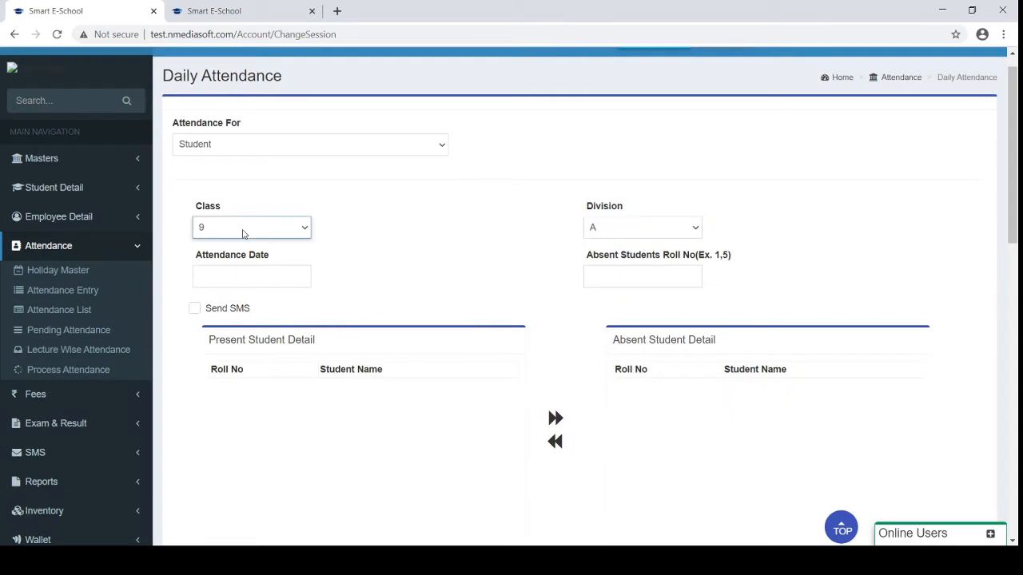
pyautogui.click(227, 260)
pyautogui.click(631, 229)
pyautogui.press('Down')
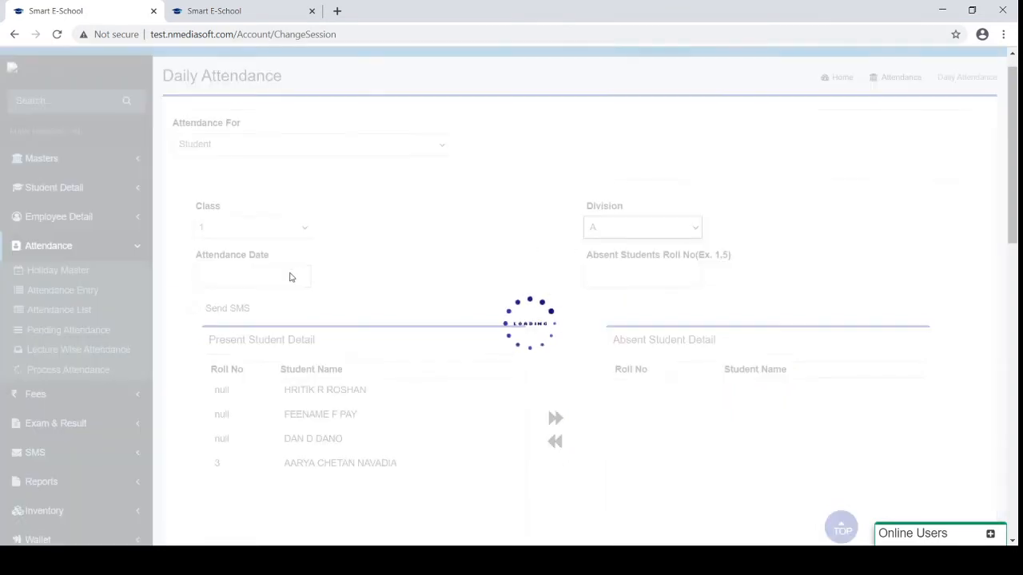
pyautogui.scroll(-1, 290, 277)
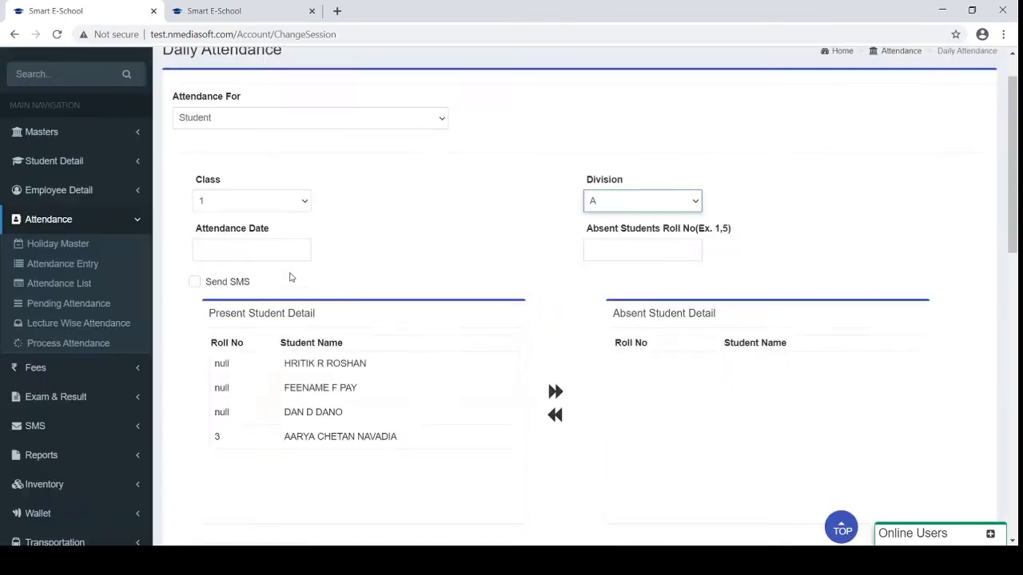
# Set the attendance date to 26/08/2020 and clear the absent roll-number hint text
pyautogui.click(230, 245)
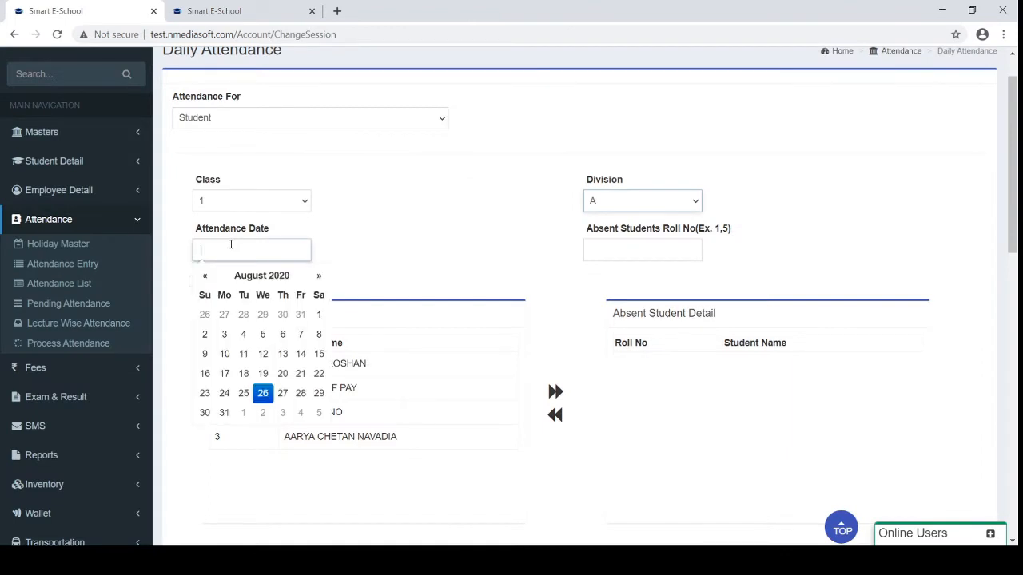
pyautogui.click(264, 393)
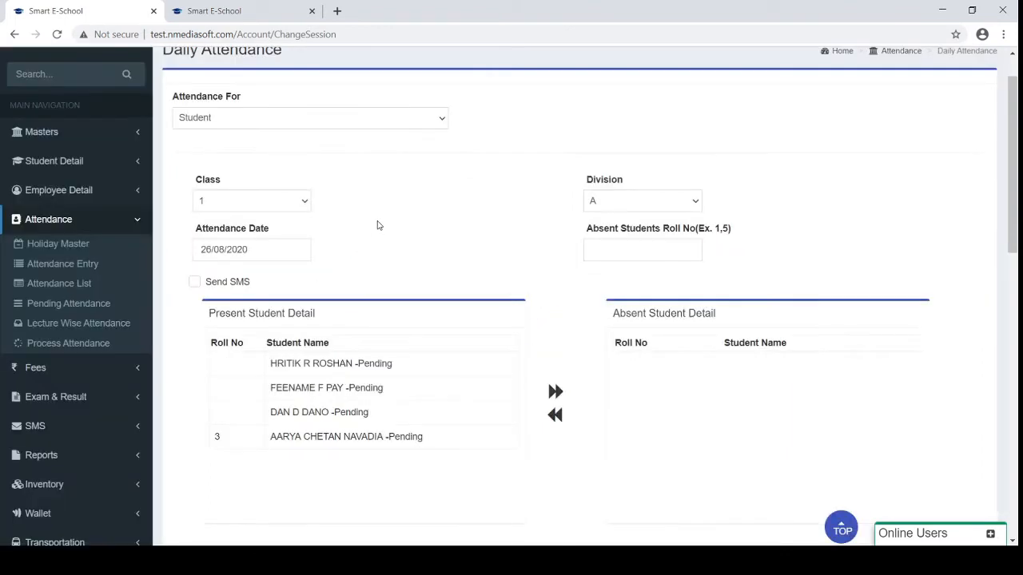
pyautogui.click(604, 245)
pyautogui.moveTo(581, 231); pyautogui.dragTo(731, 233)
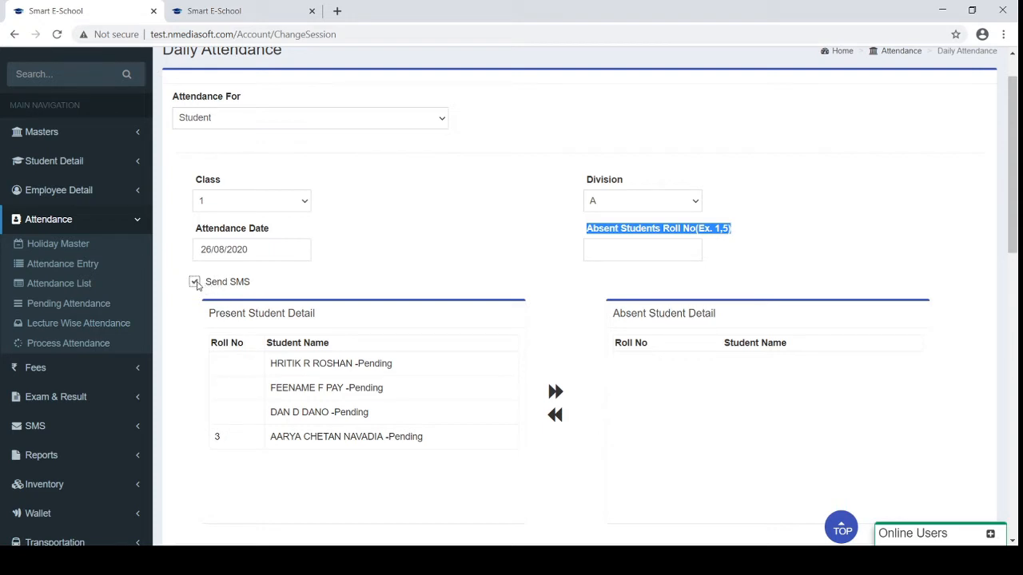
pyautogui.click(352, 274)
# Review the attendance page, then go to Pending Attendance in the sidebar
pyautogui.scroll(-1, 353, 274)
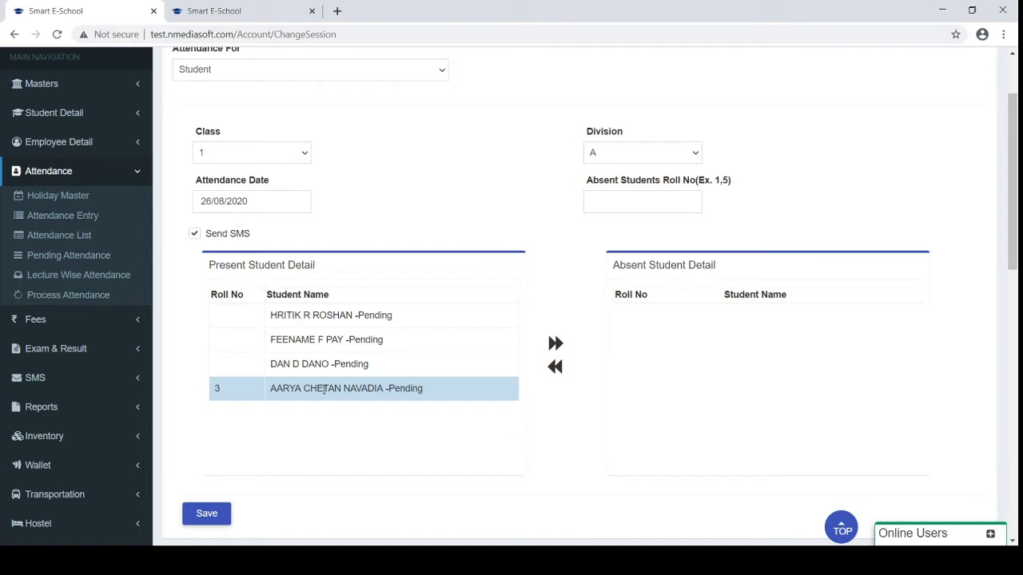
pyautogui.scroll(1, 324, 151)
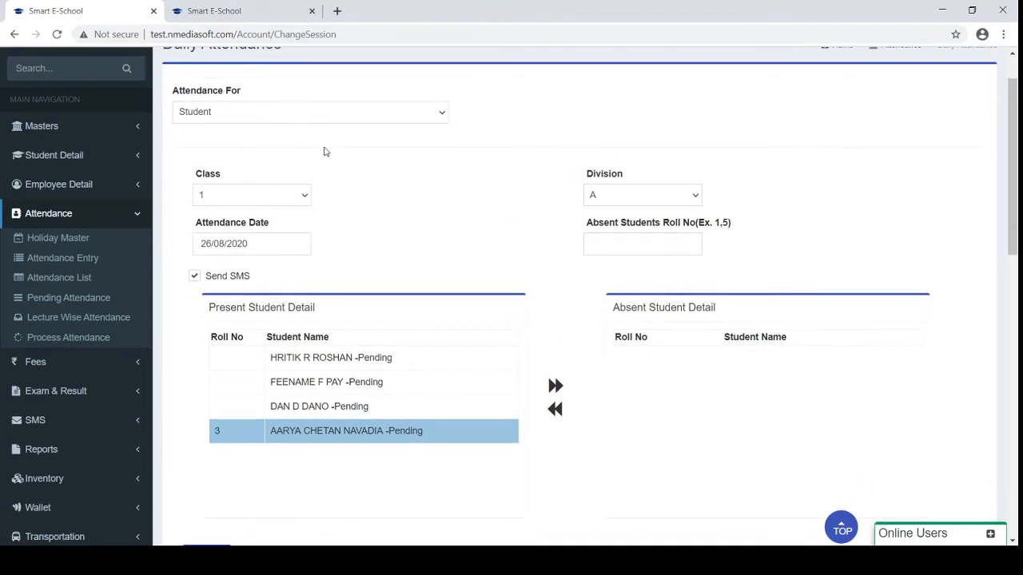
pyautogui.scroll(1, 324, 151)
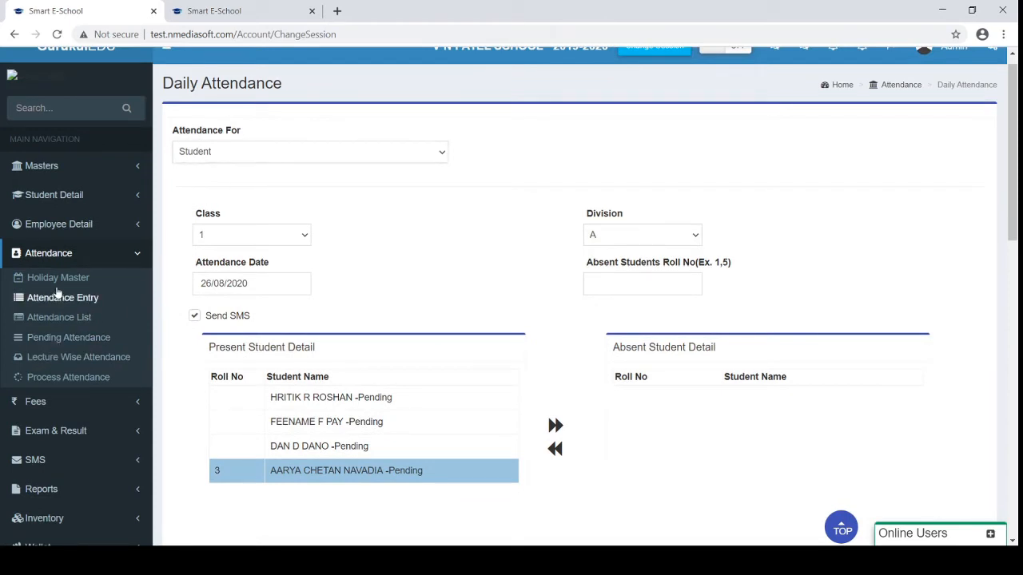
pyautogui.click(57, 339)
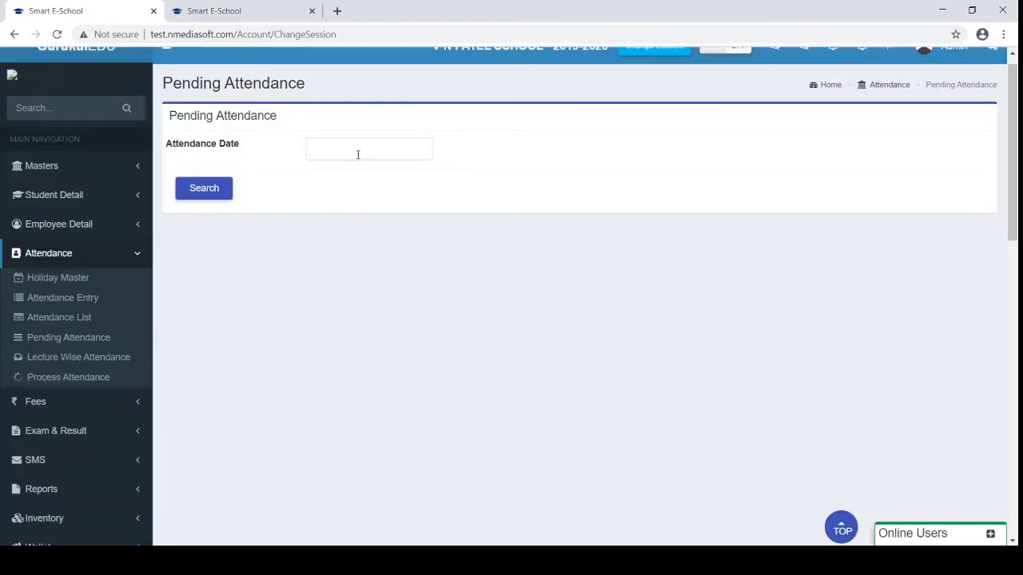
# Search pending attendance for 05/08/2020 and highlight the class 10 A row
pyautogui.click(358, 152)
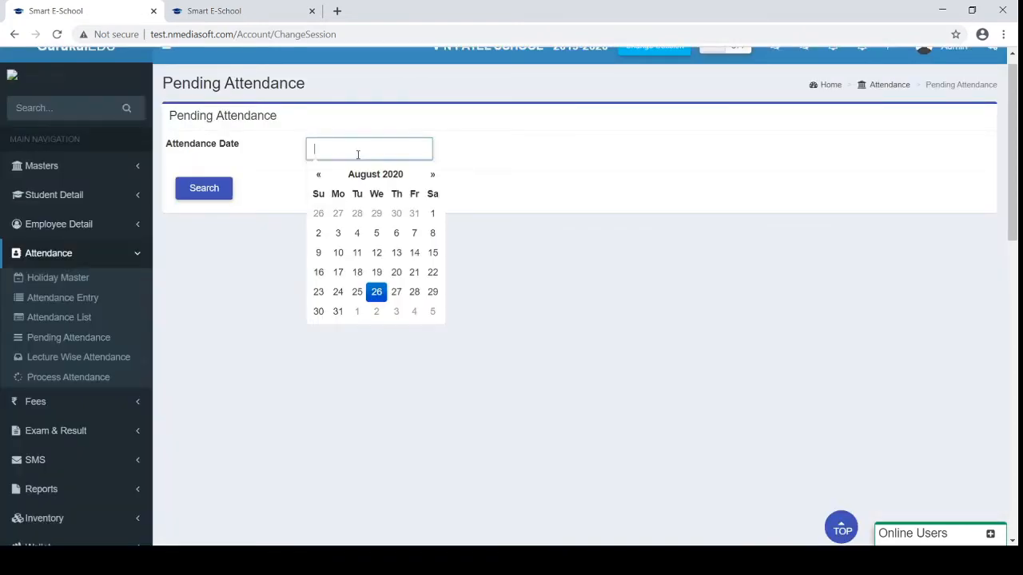
pyautogui.click(375, 234)
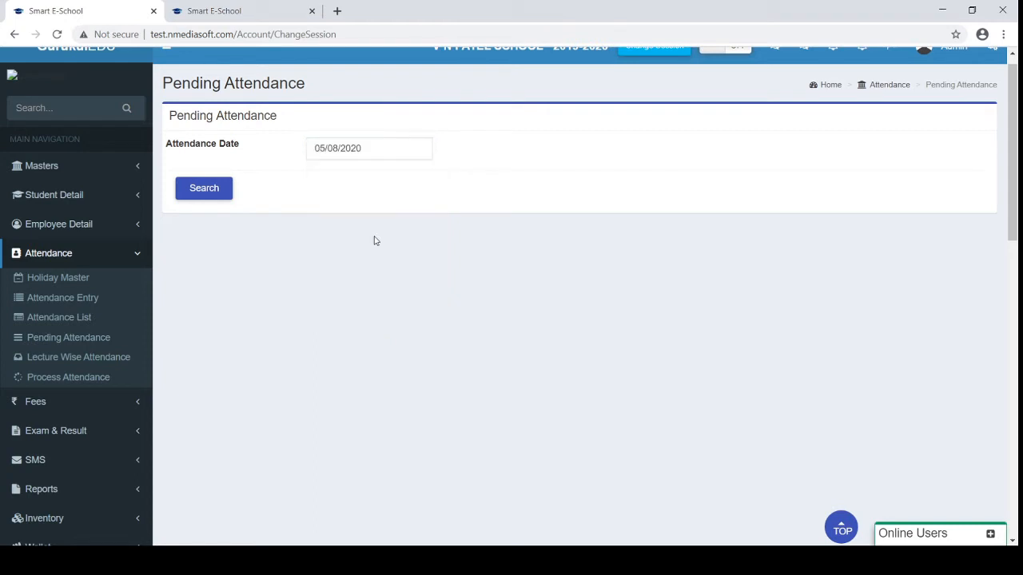
pyautogui.click(212, 195)
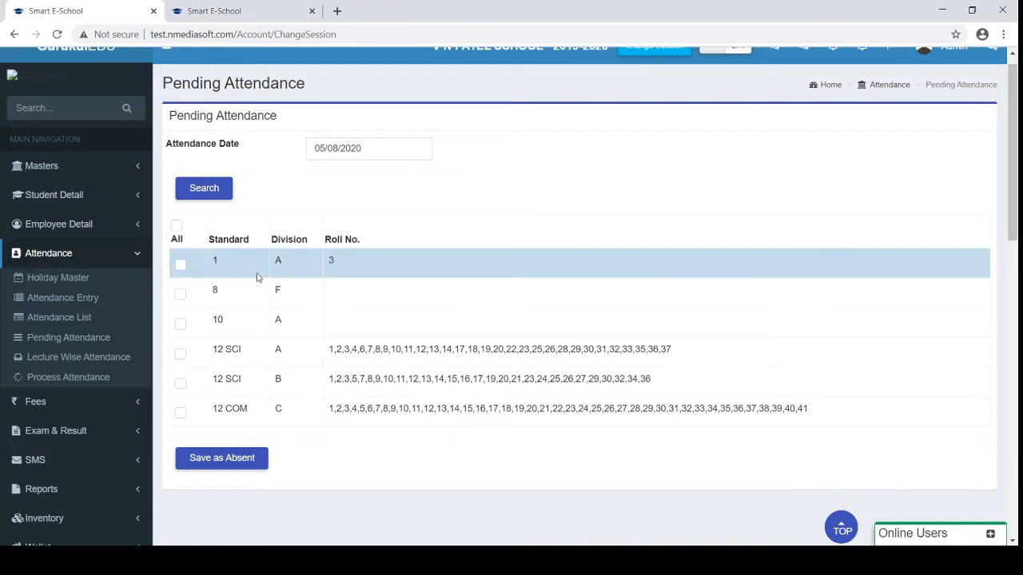
pyautogui.doubleClick(352, 324)
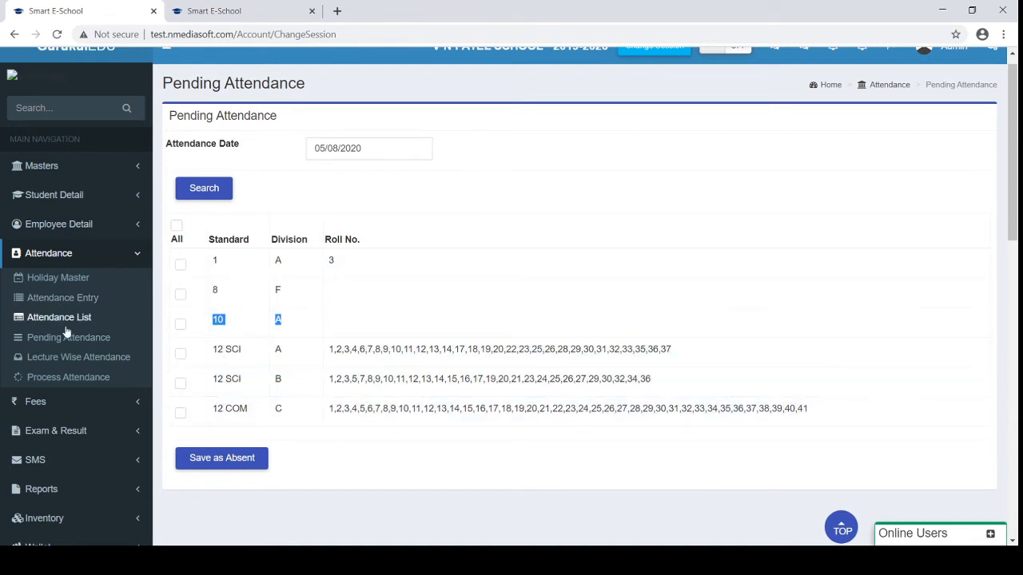
# Open the Fees Master setup page from the Fees sidebar menu
pyautogui.click(60, 406)
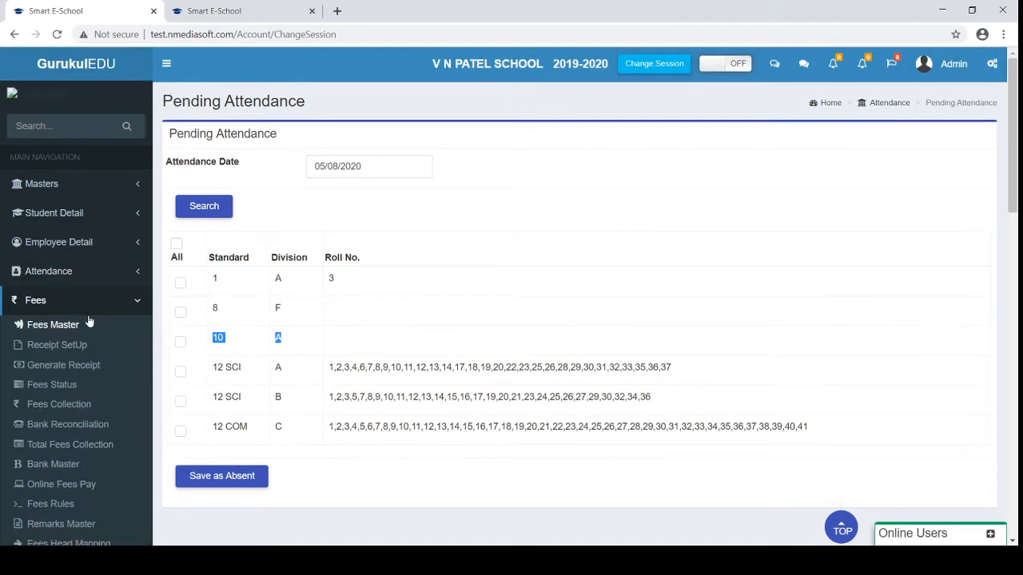
pyautogui.scroll(-1, 93, 302)
pyautogui.scroll(-1, 97, 308)
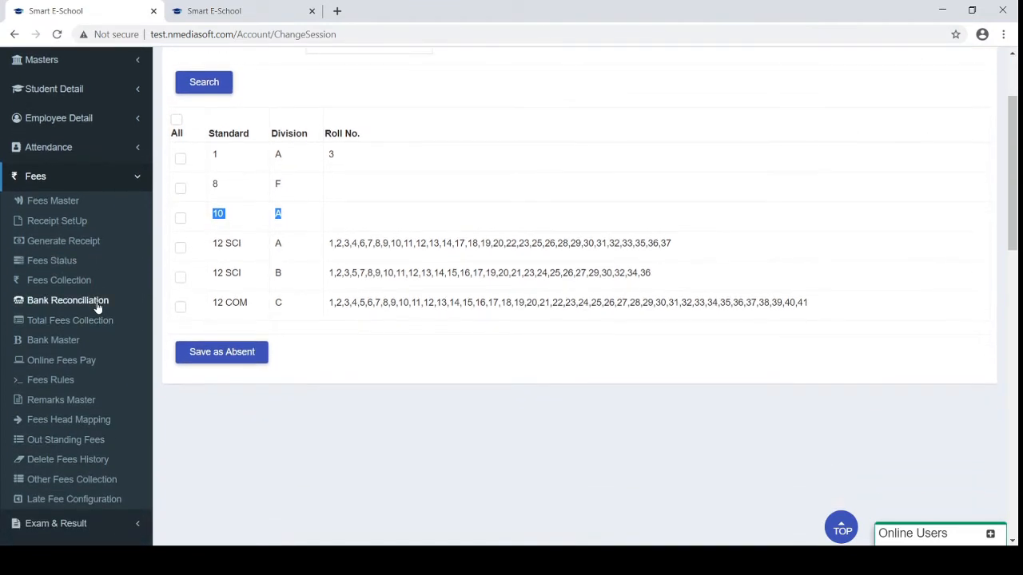
pyautogui.click(51, 201)
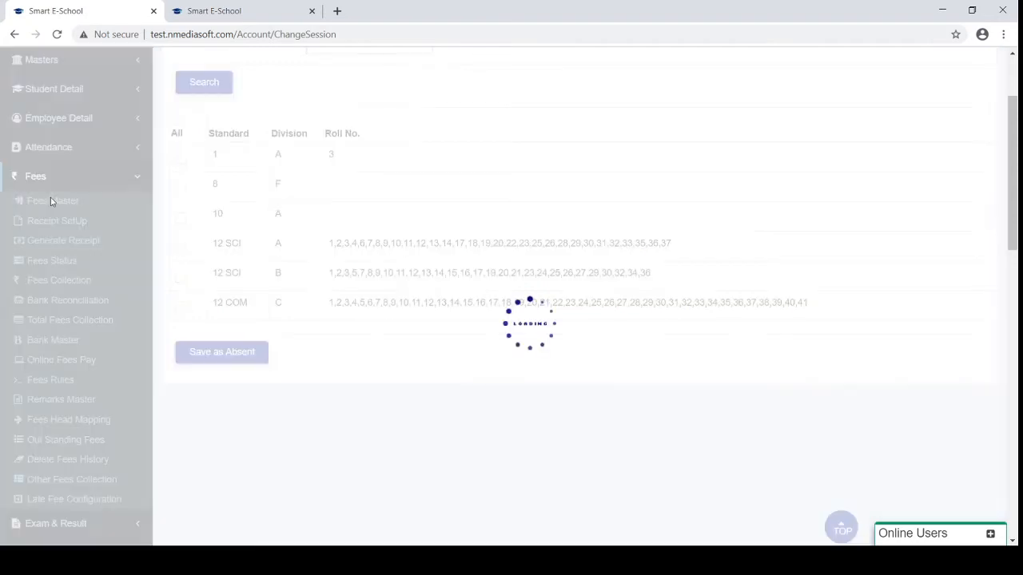
pyautogui.scroll(2, 200, 252)
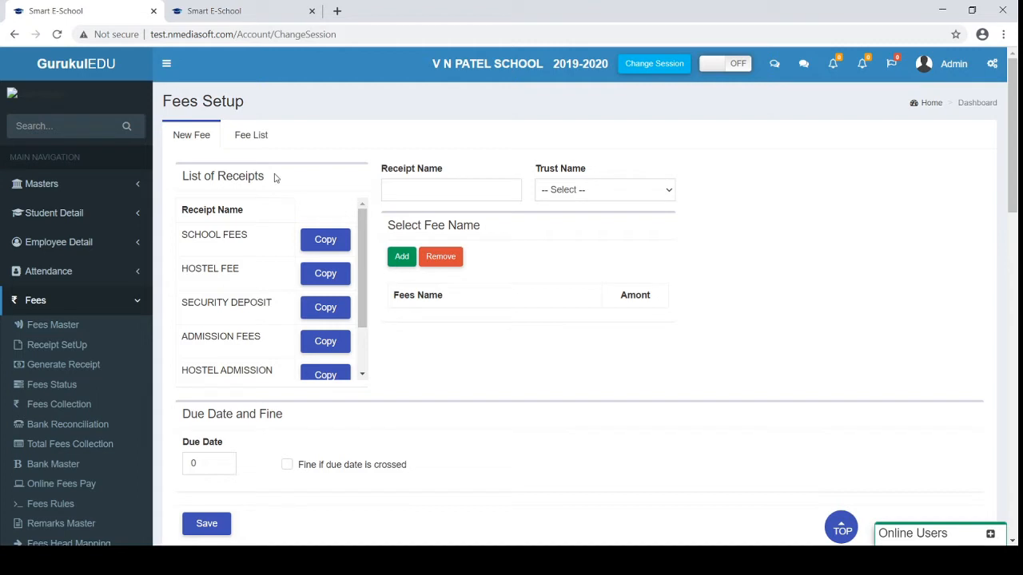
pyautogui.scroll(-2, 248, 334)
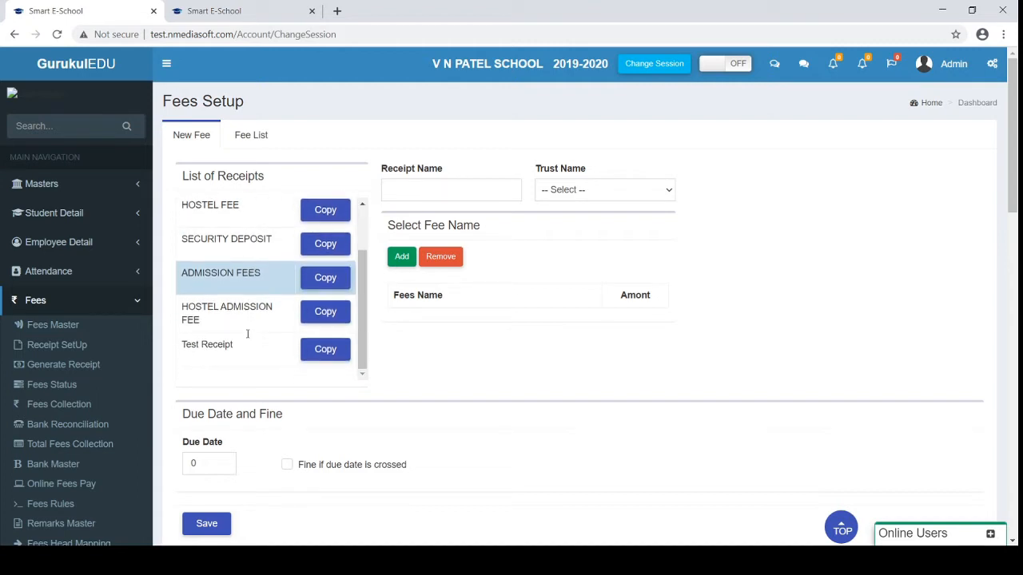
pyautogui.scroll(2, 248, 334)
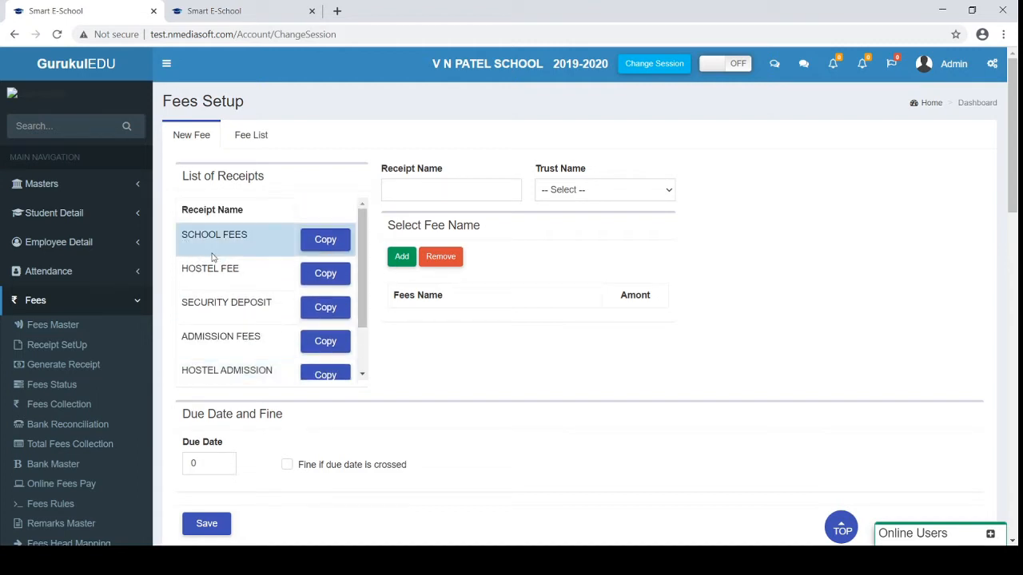
# Enter 'Fees' as the new receipt name and move on to Trust Name
pyautogui.click(451, 197)
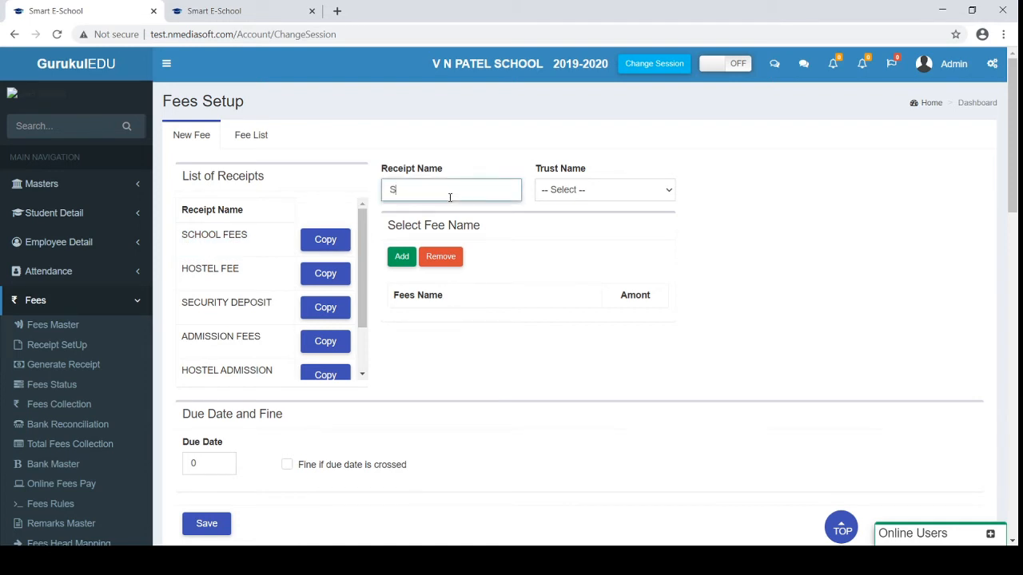
pyautogui.press('BackSpace')
pyautogui.press('BackSpace')
pyautogui.press('BackSpace')
pyautogui.press('BackSpace')
pyautogui.press('BackSpace')
pyautogui.press('Tab')
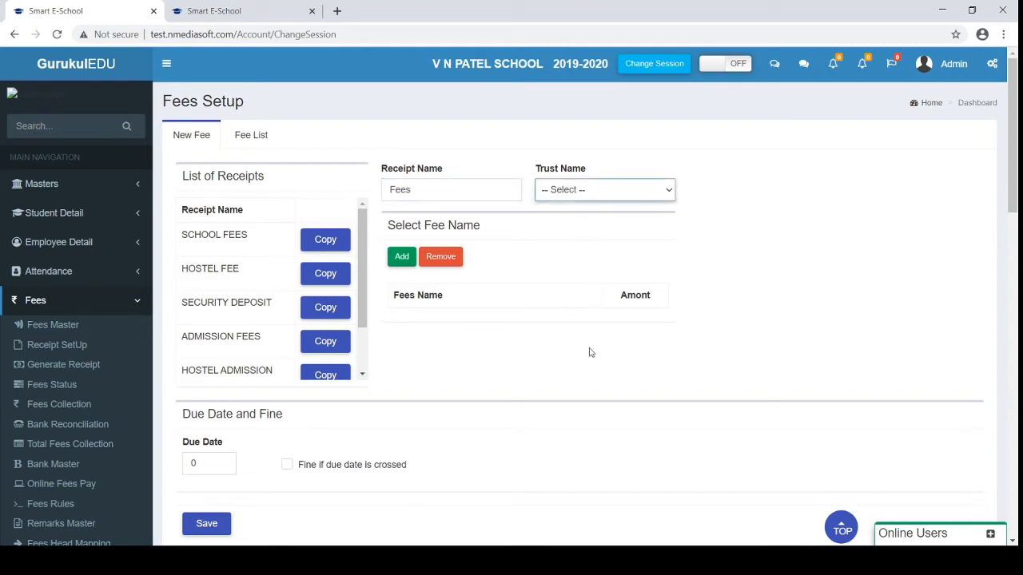
pyautogui.click(458, 360)
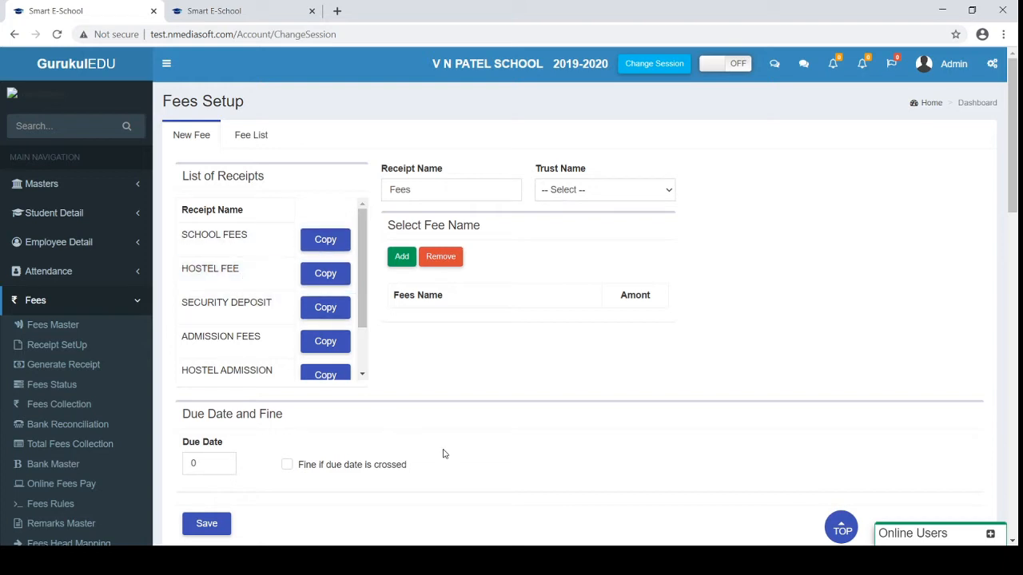
# Load the SCHOOL FEES receipt's fees and amounts, then add another fee type
pyautogui.click(254, 241)
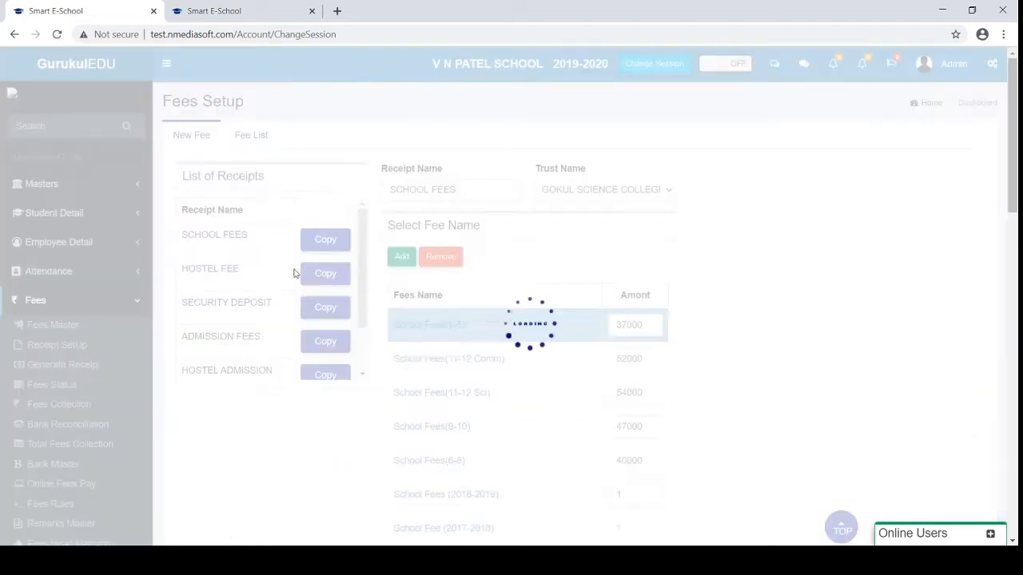
pyautogui.scroll(-1, 518, 361)
pyautogui.scroll(-2, 518, 362)
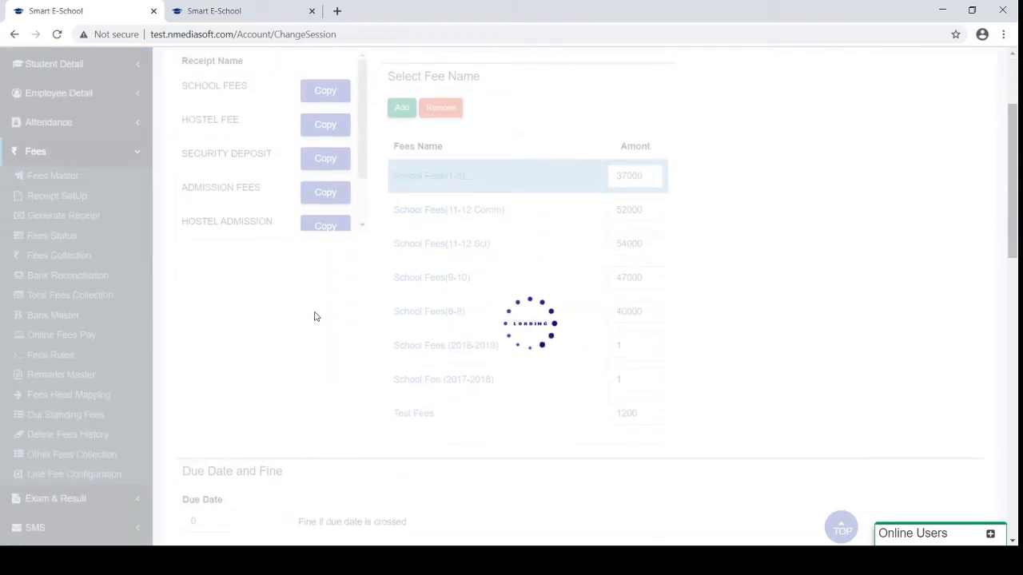
pyautogui.scroll(1, 315, 317)
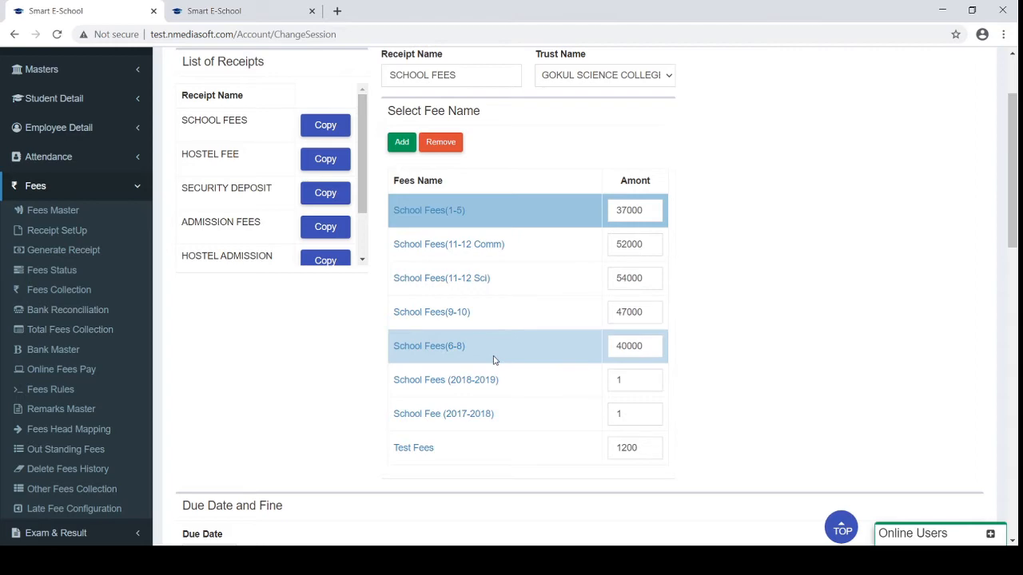
pyautogui.scroll(1, 494, 359)
pyautogui.click(401, 163)
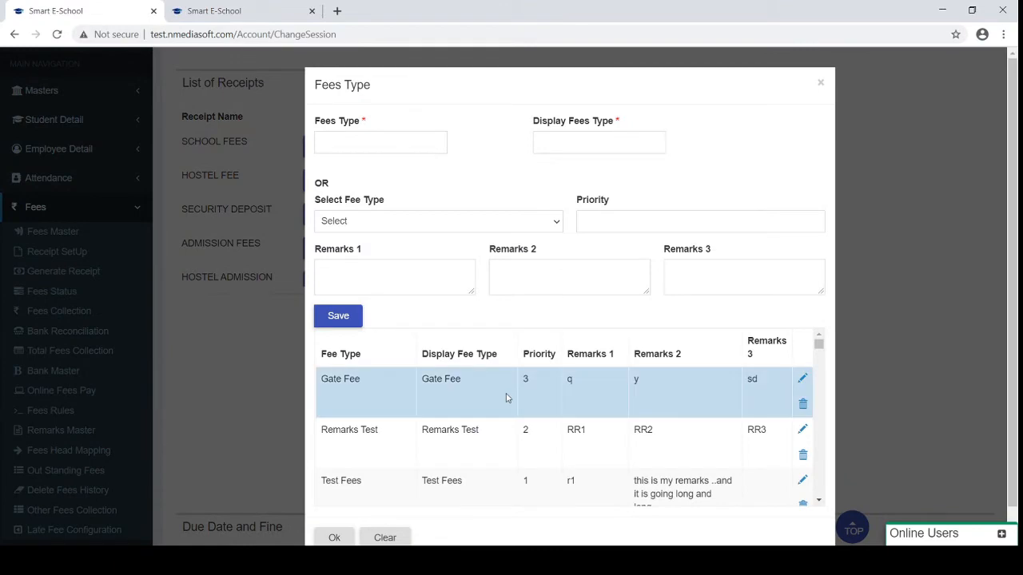
pyautogui.scroll(-5, 507, 397)
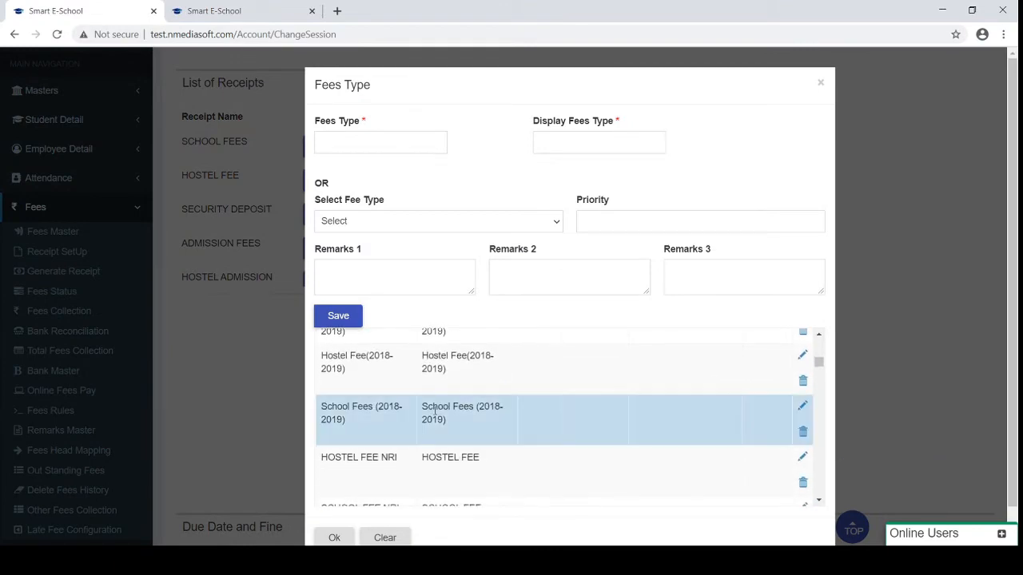
pyautogui.click(434, 411)
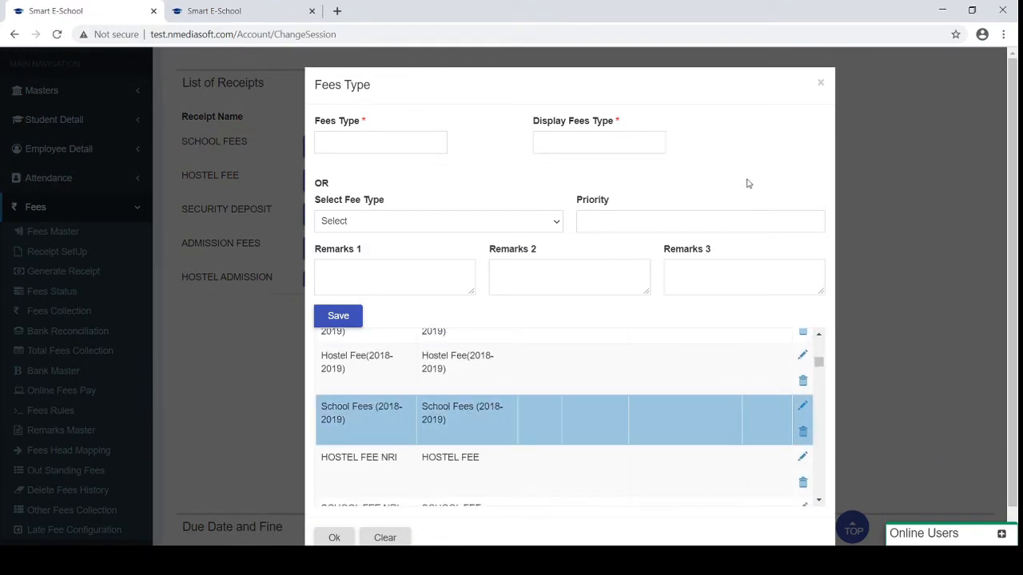
pyautogui.click(821, 85)
pyautogui.scroll(-2, 570, 266)
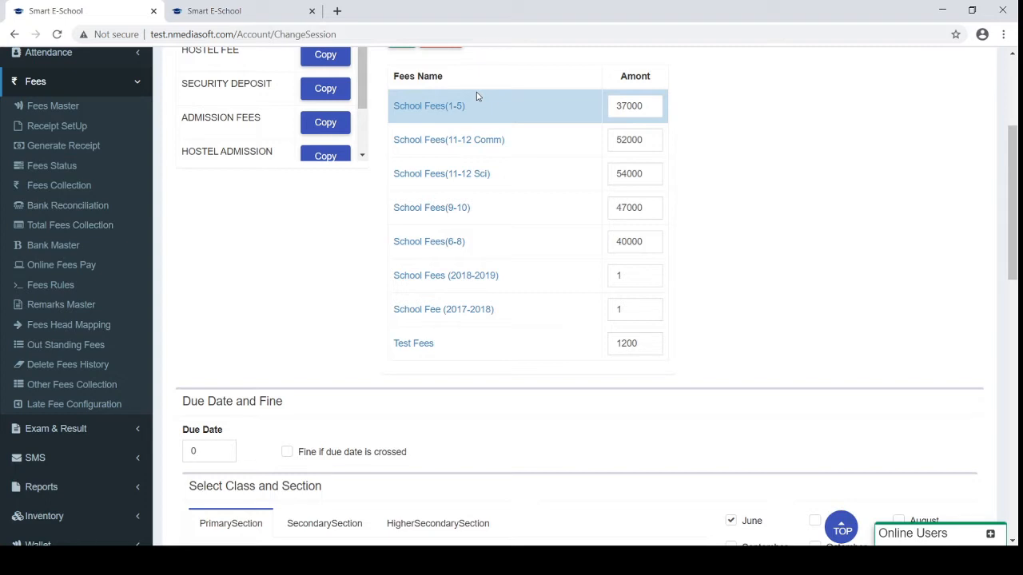
pyautogui.scroll(2, 476, 92)
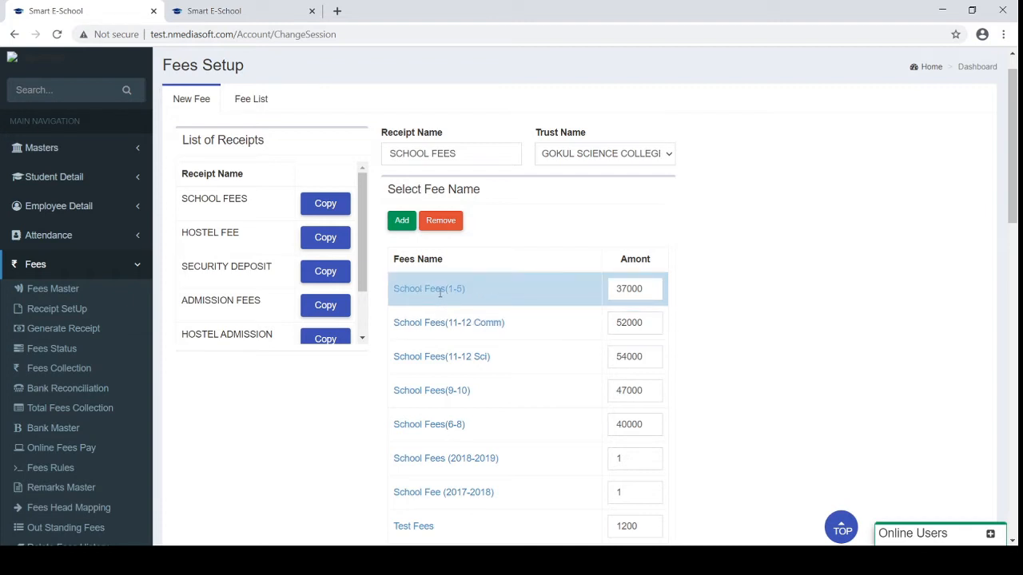
pyautogui.scroll(-1, 439, 293)
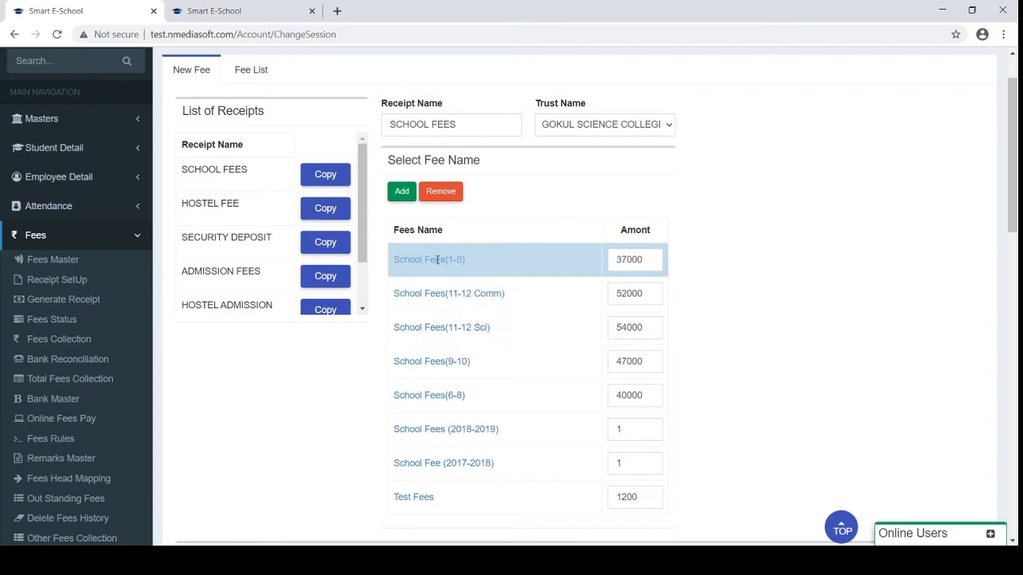
pyautogui.scroll(-5, 436, 260)
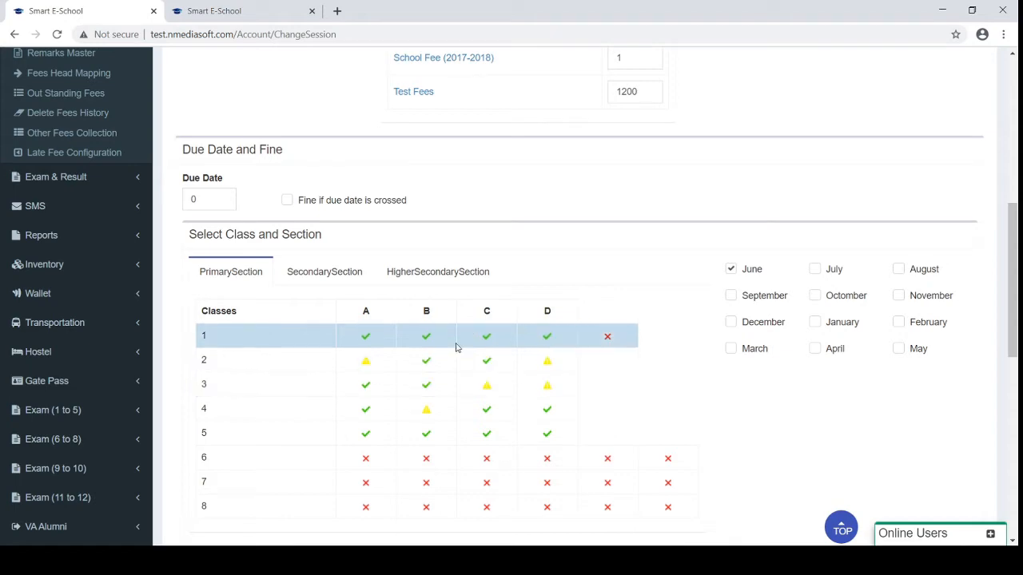
pyautogui.click(365, 338)
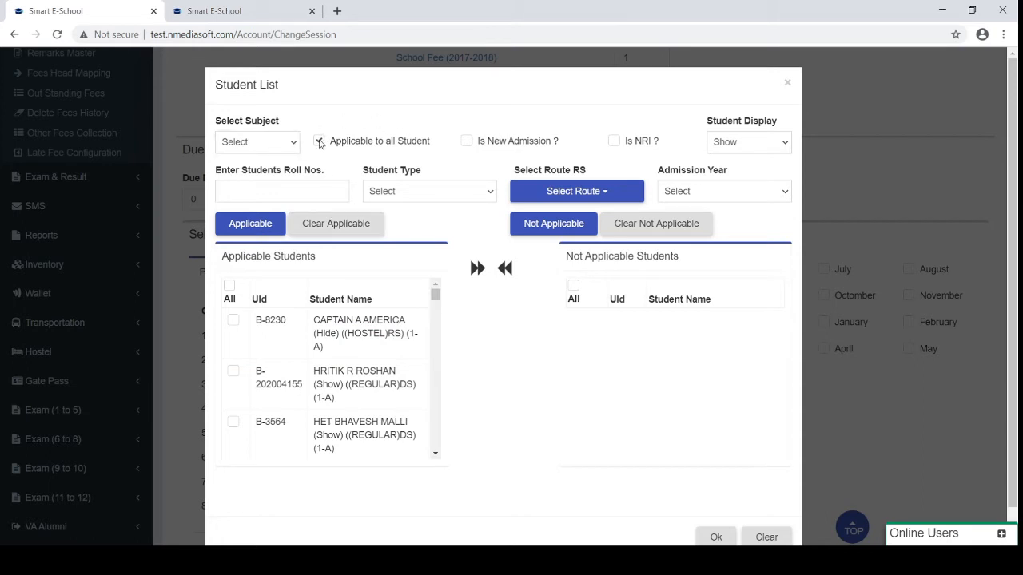
pyautogui.click(789, 83)
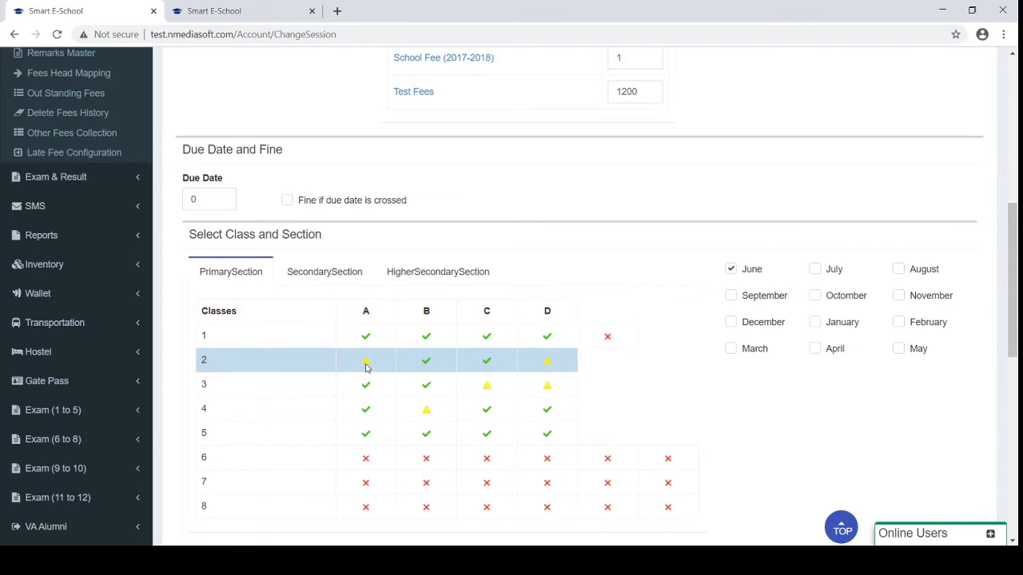
pyautogui.scroll(4, 388, 259)
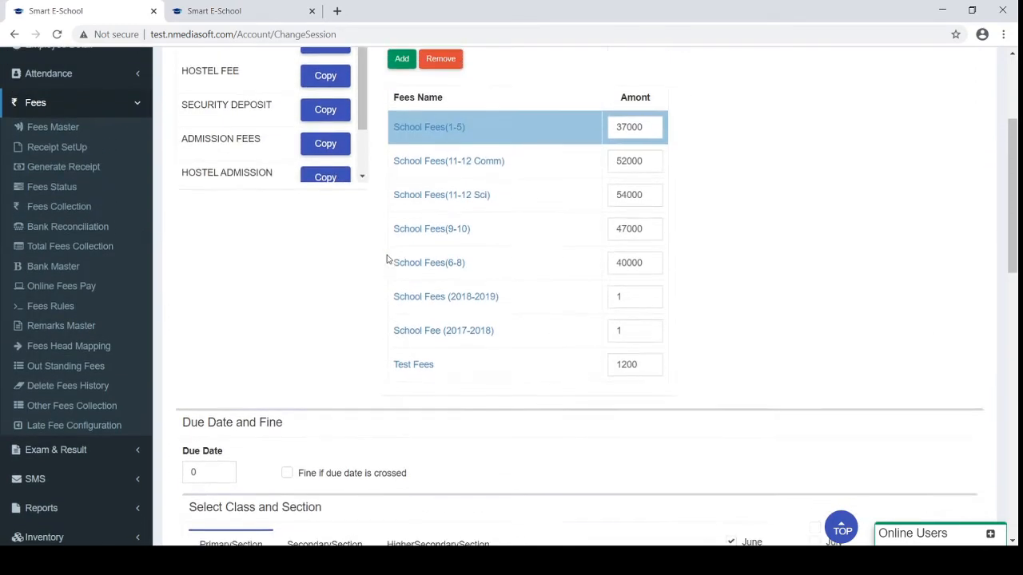
pyautogui.scroll(-3, 387, 259)
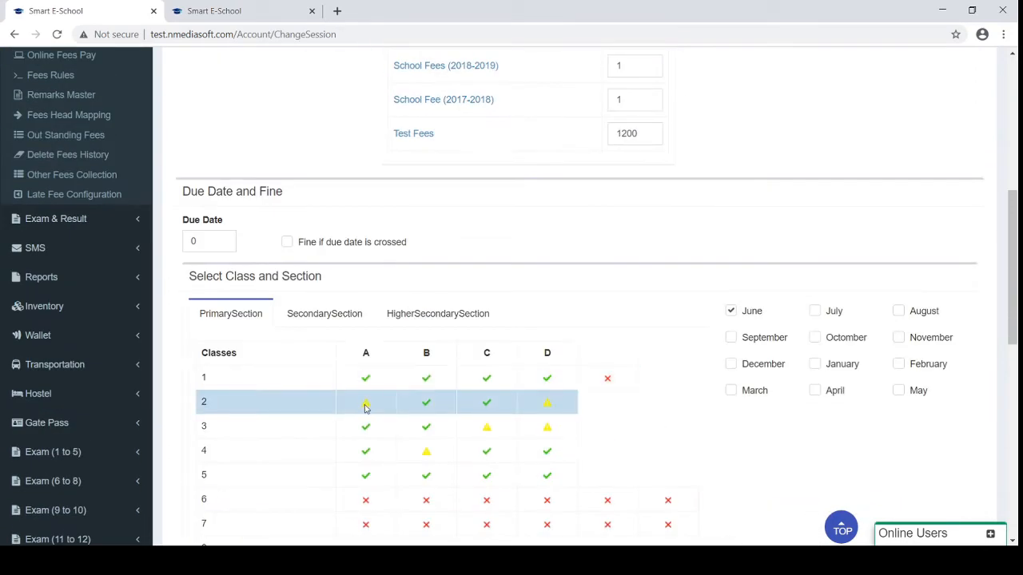
pyautogui.click(365, 405)
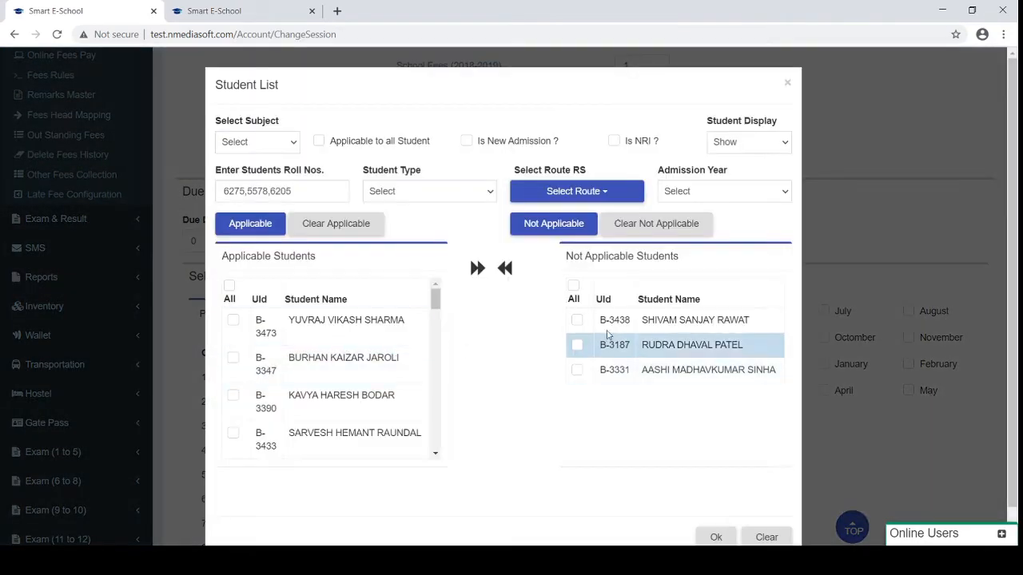
pyautogui.moveTo(565, 255); pyautogui.dragTo(719, 247)
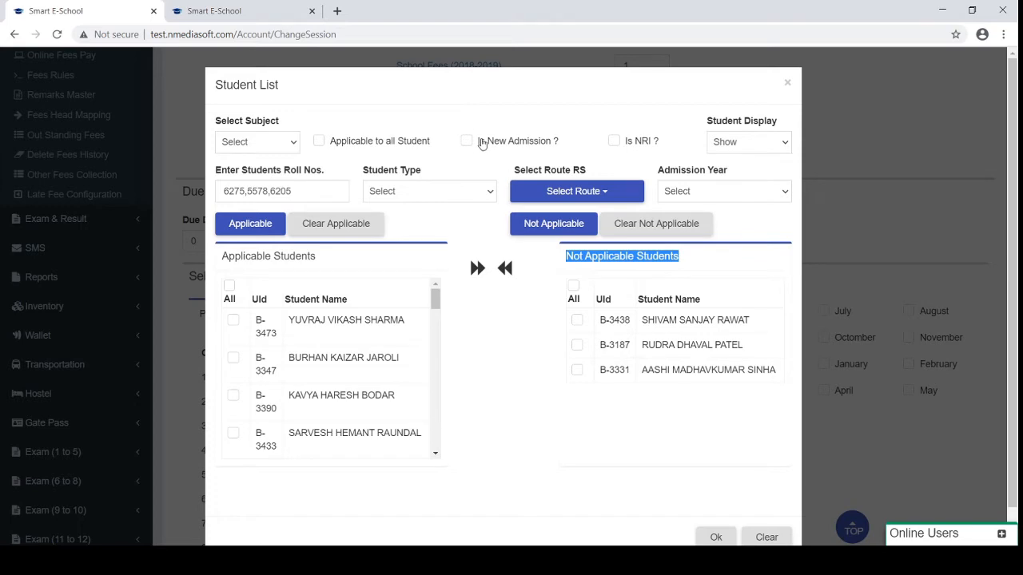
pyautogui.click(788, 81)
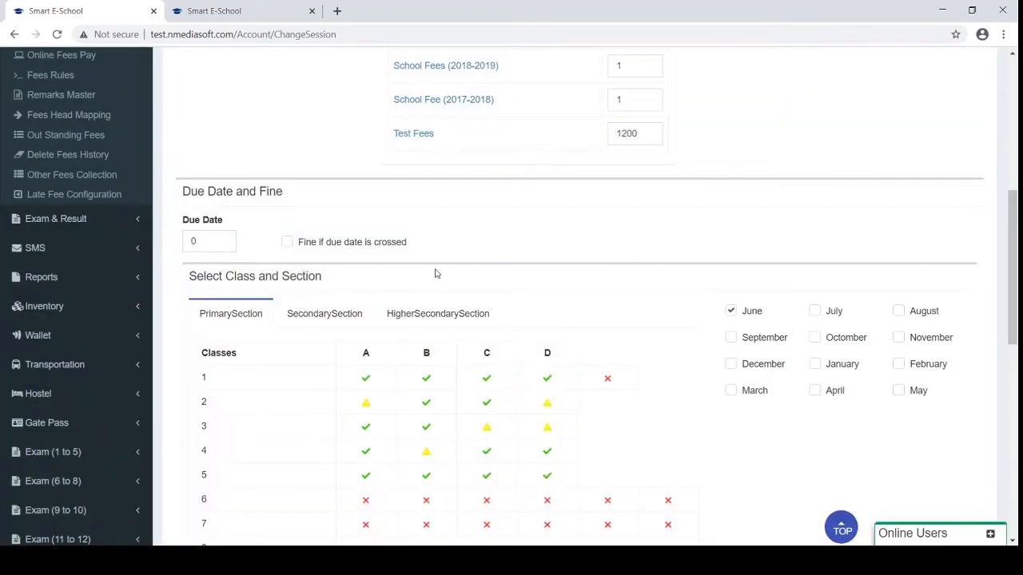
pyautogui.scroll(3, 436, 274)
pyautogui.scroll(-2, 436, 275)
pyautogui.scroll(-2, 435, 274)
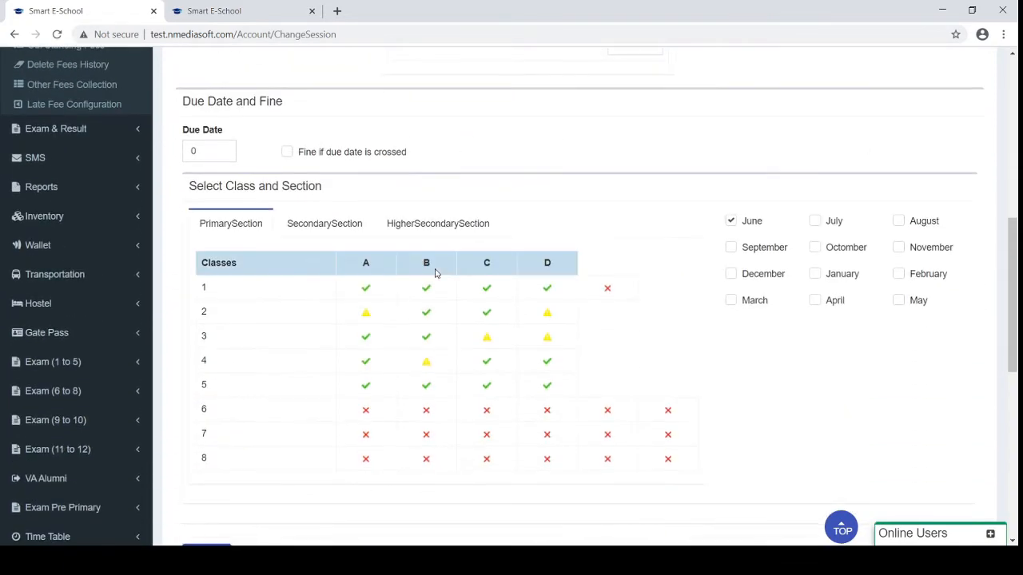
pyautogui.scroll(2, 687, 222)
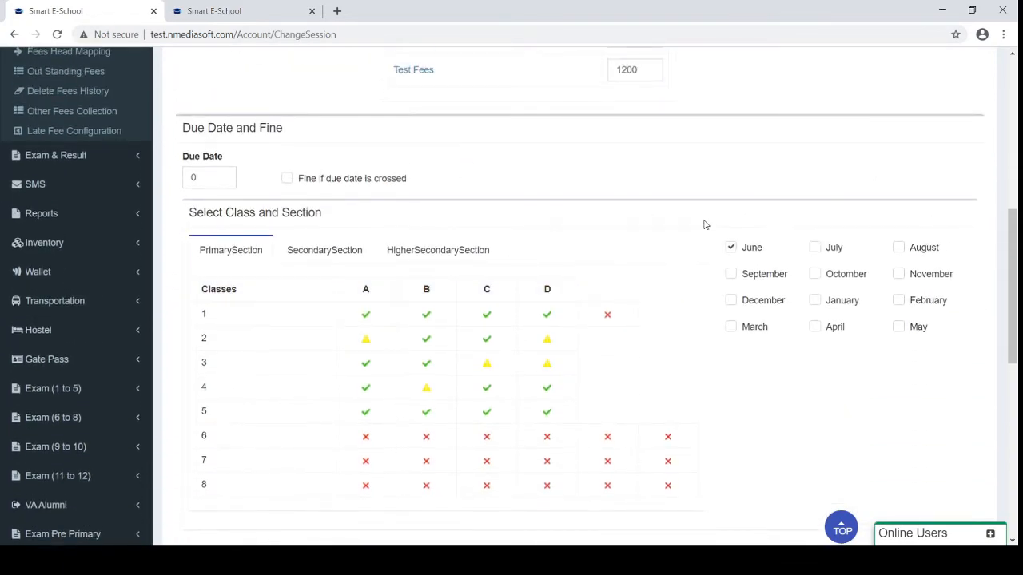
pyautogui.scroll(3, 704, 224)
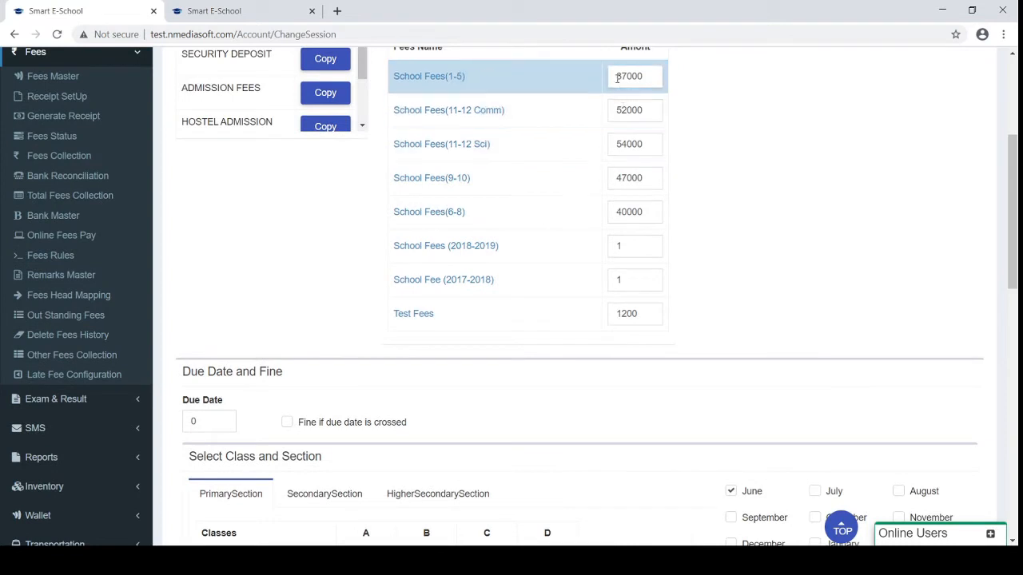
# Select the School Fees (2018-2019) fee head and highlight its current amount
pyautogui.moveTo(618, 72); pyautogui.dragTo(648, 74)
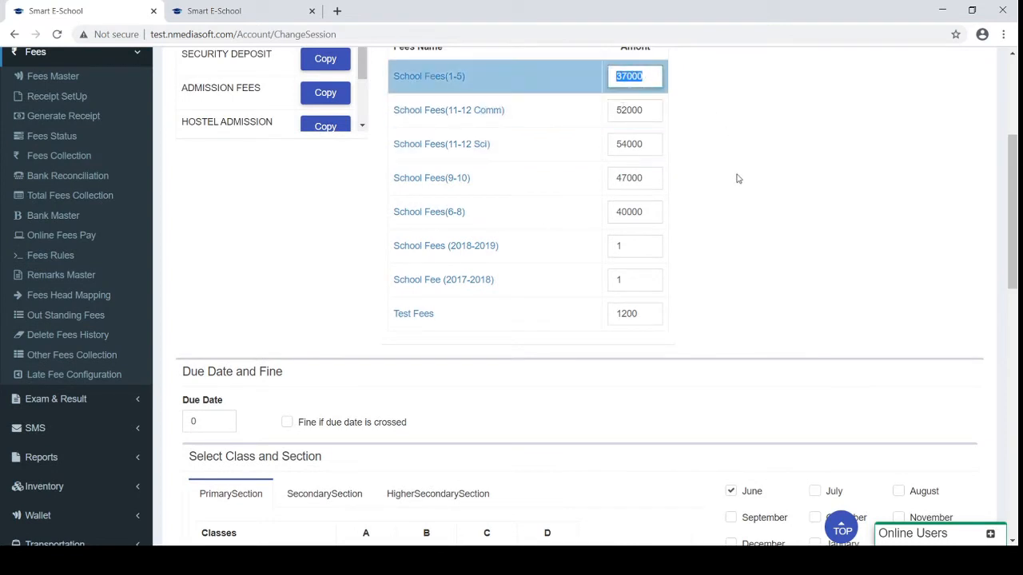
pyautogui.scroll(-2, 735, 175)
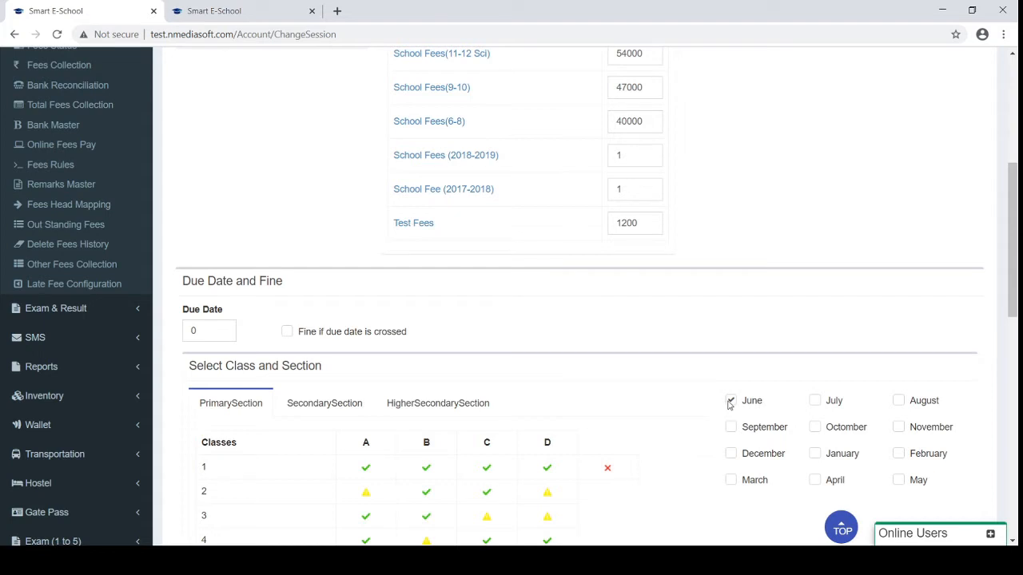
pyautogui.scroll(7, 729, 405)
pyautogui.scroll(-7, 728, 405)
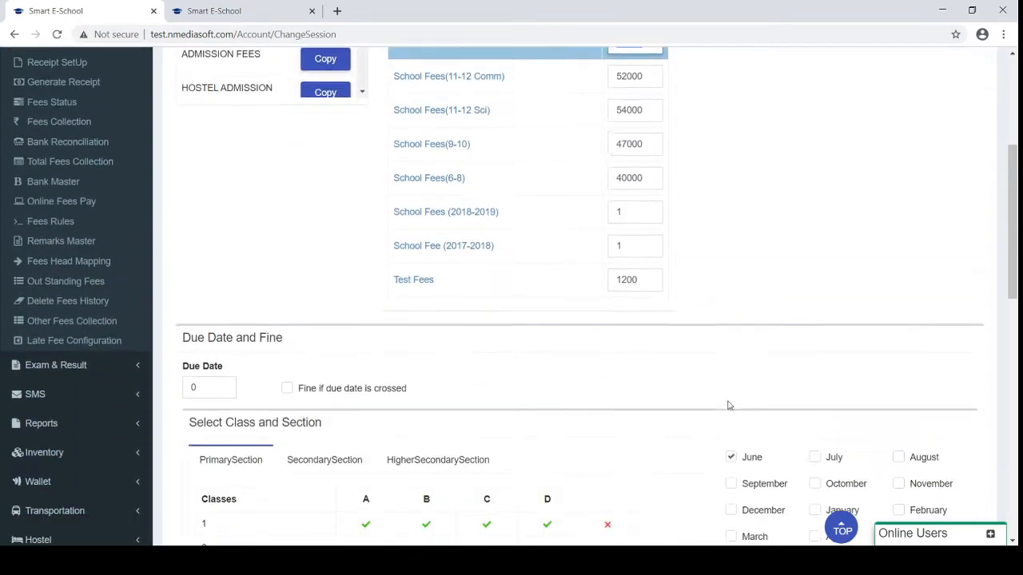
pyautogui.click(546, 179)
pyautogui.moveTo(626, 169); pyautogui.dragTo(606, 168)
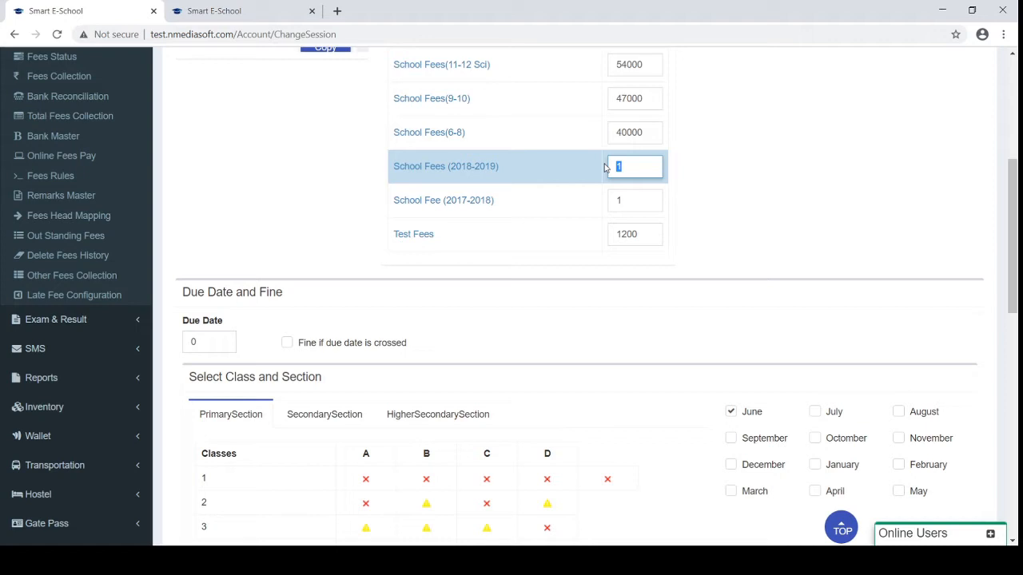
# Set School Fees (2018-2019) to 1000 and apply it to every month
pyautogui.write('1000')
pyautogui.click(731, 437)
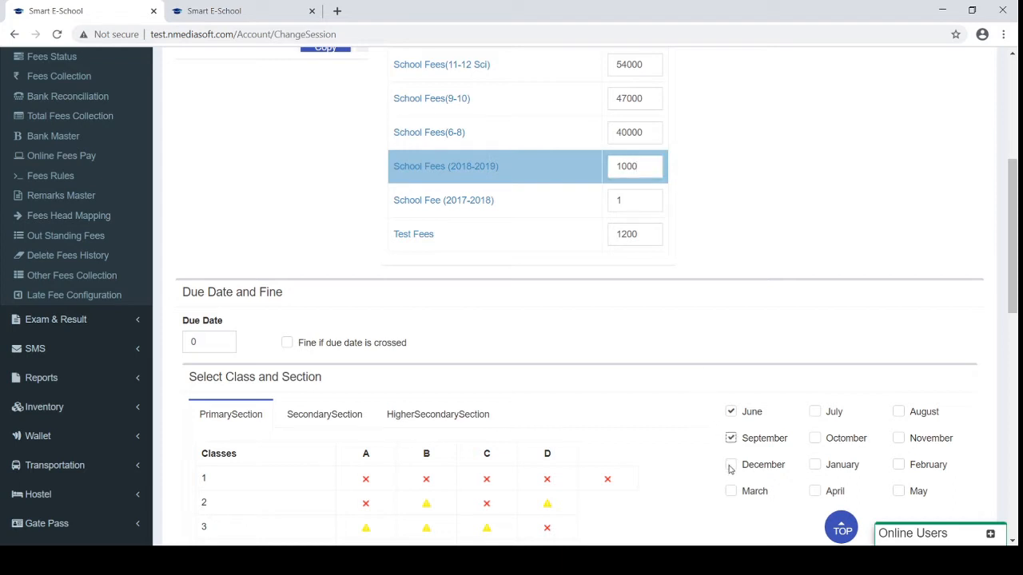
pyautogui.click(731, 465)
pyautogui.click(730, 490)
pyautogui.click(814, 491)
pyautogui.click(814, 465)
pyautogui.click(814, 438)
pyautogui.click(815, 412)
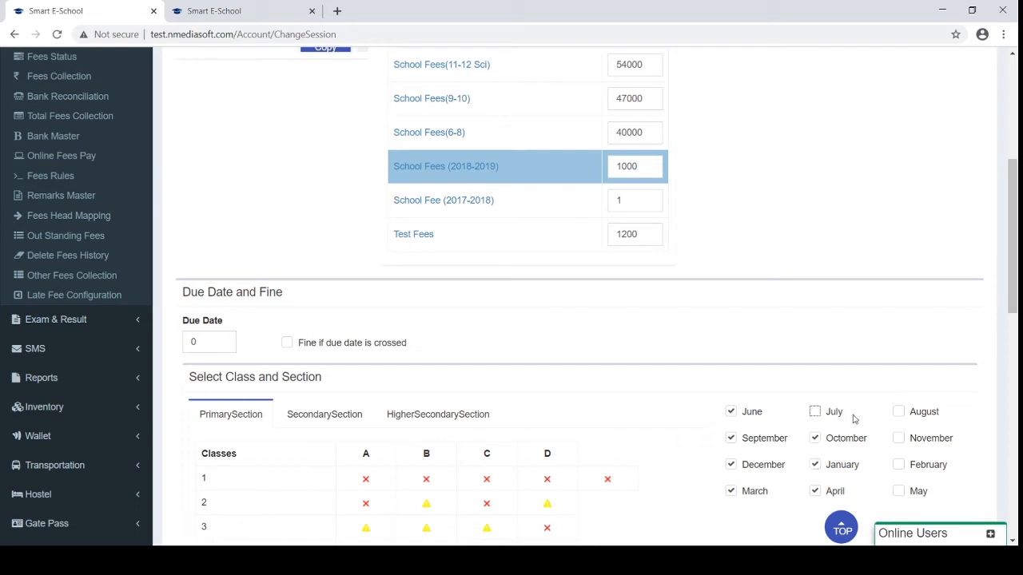
pyautogui.click(899, 412)
pyautogui.click(898, 437)
pyautogui.click(898, 464)
pyautogui.click(899, 491)
# Set School Fee (2017-2018) to 3000 for September and December, then open Receipt No Setup
pyautogui.click(478, 199)
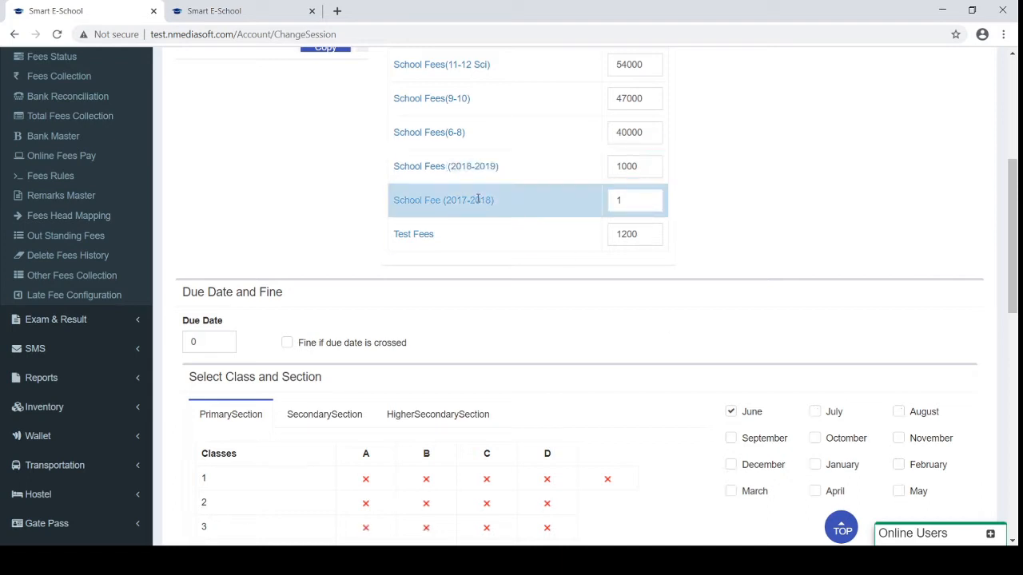
pyautogui.click(631, 200)
pyautogui.moveTo(631, 200); pyautogui.dragTo(594, 200)
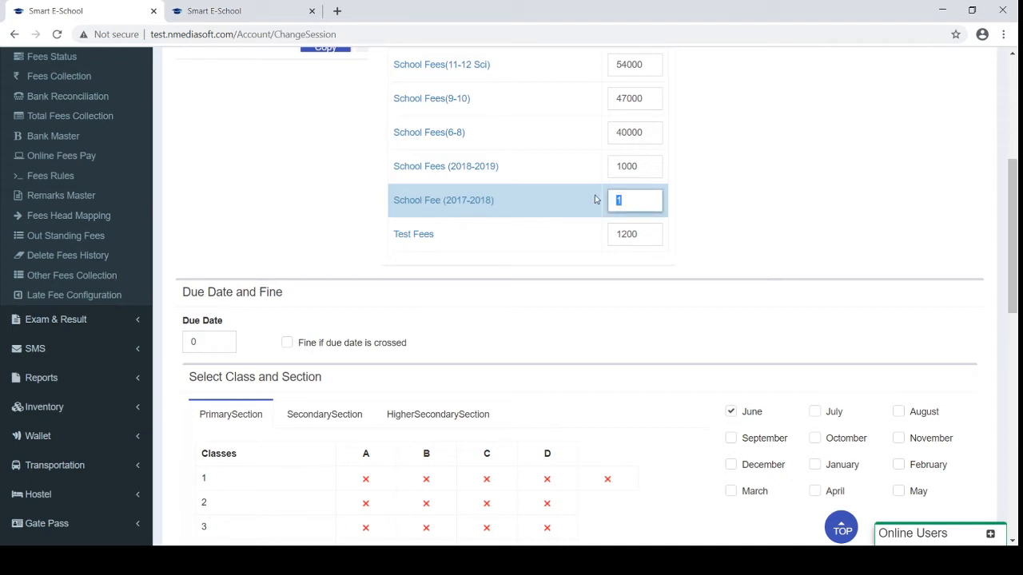
pyautogui.write('3000')
pyautogui.click(730, 439)
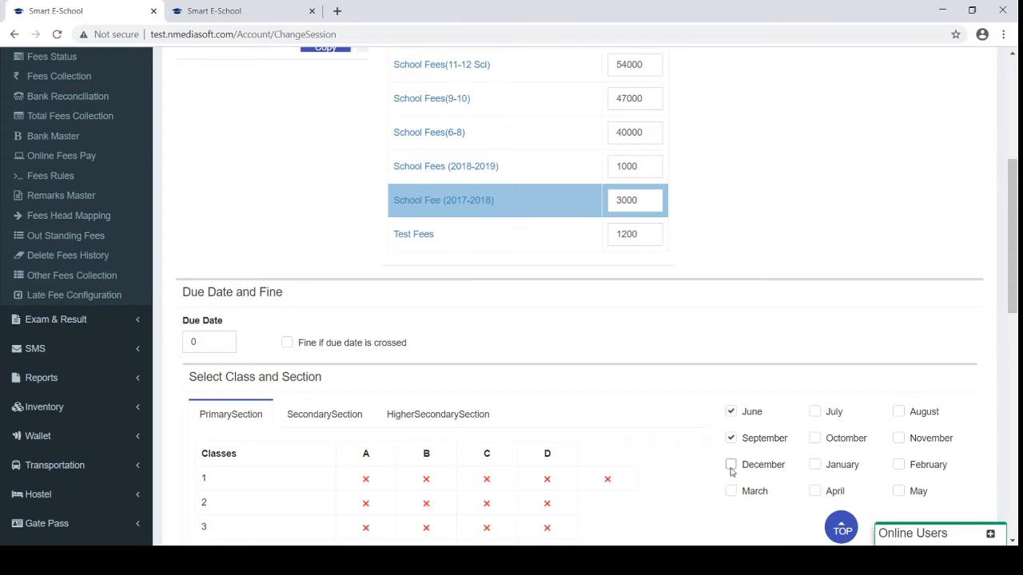
pyautogui.click(731, 464)
pyautogui.scroll(-3, 729, 496)
pyautogui.scroll(1, 729, 495)
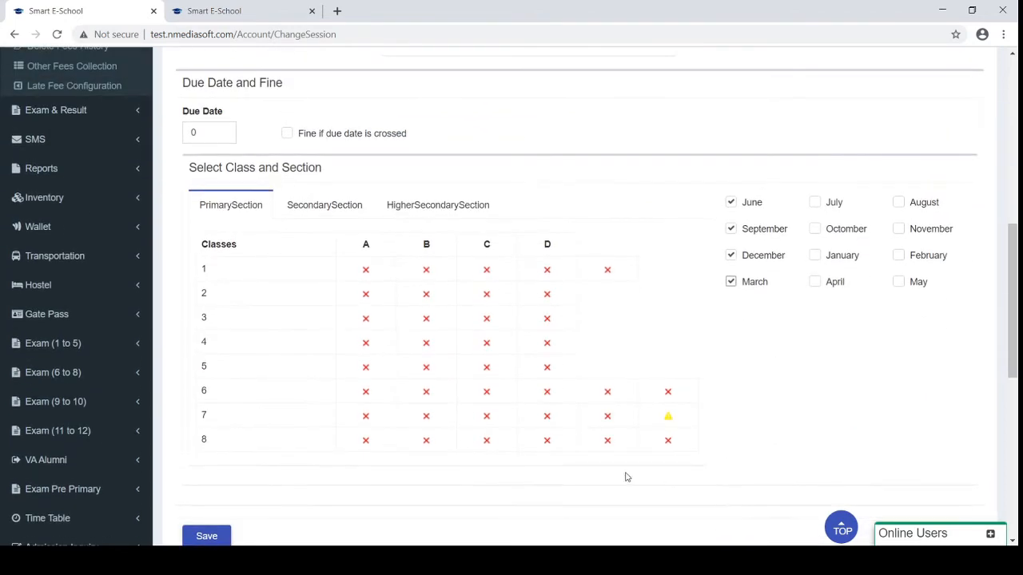
pyautogui.scroll(2, 343, 324)
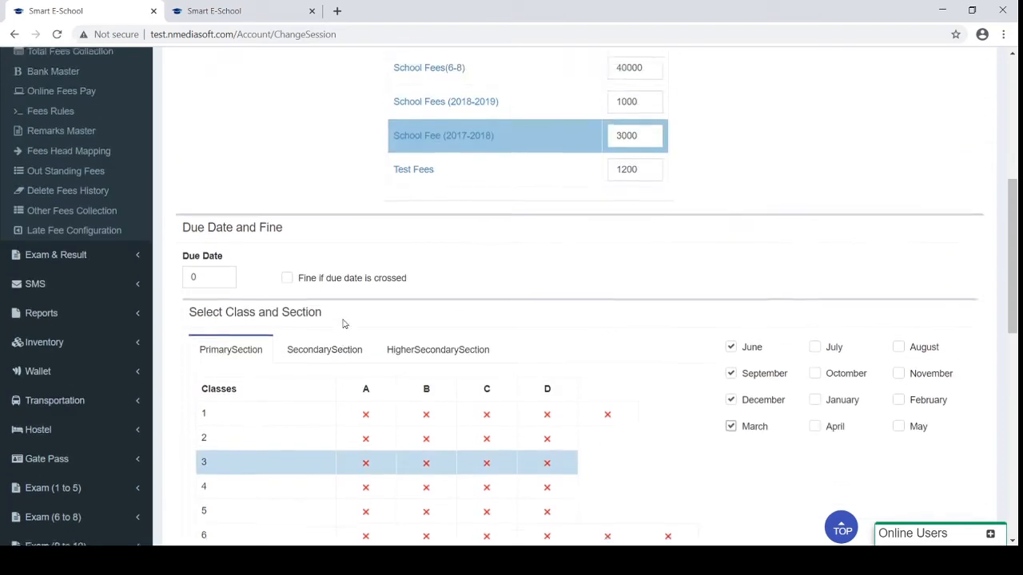
pyautogui.scroll(2, 344, 323)
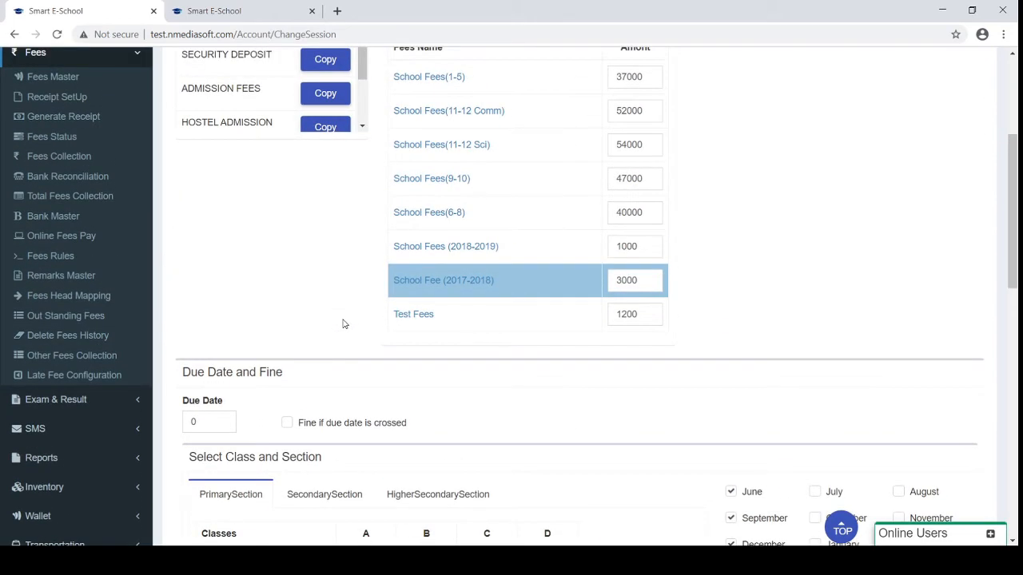
pyautogui.scroll(1, 343, 324)
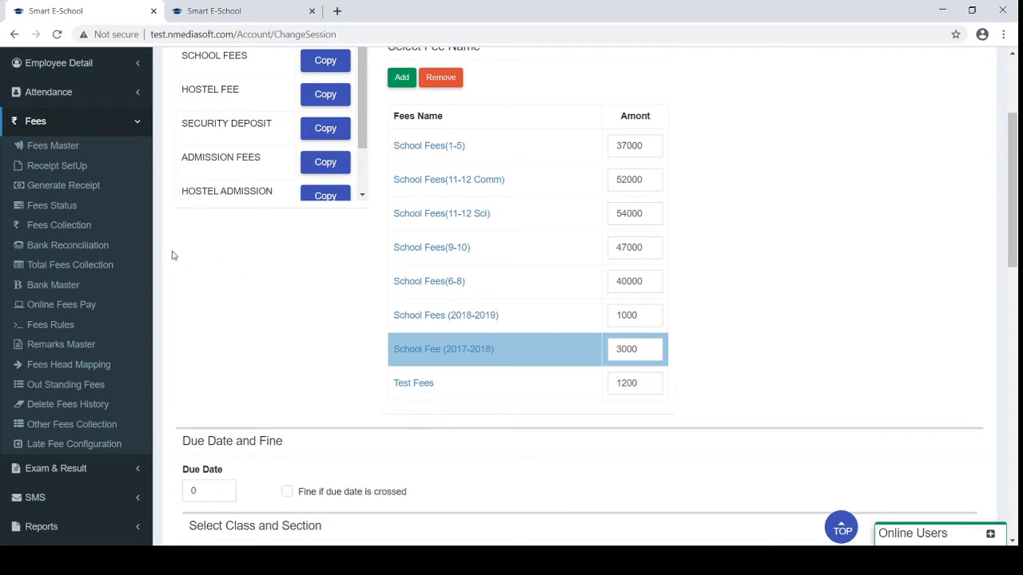
pyautogui.click(61, 167)
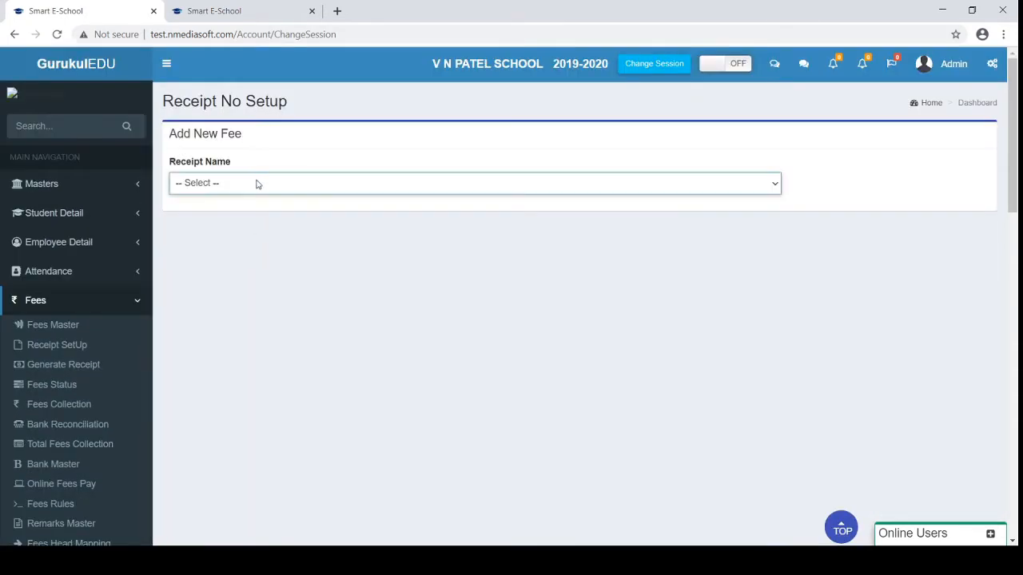
# Choose SCHOOL FEES as the receipt name and select its SF receipt prefix
pyautogui.click(258, 185)
pyautogui.click(237, 212)
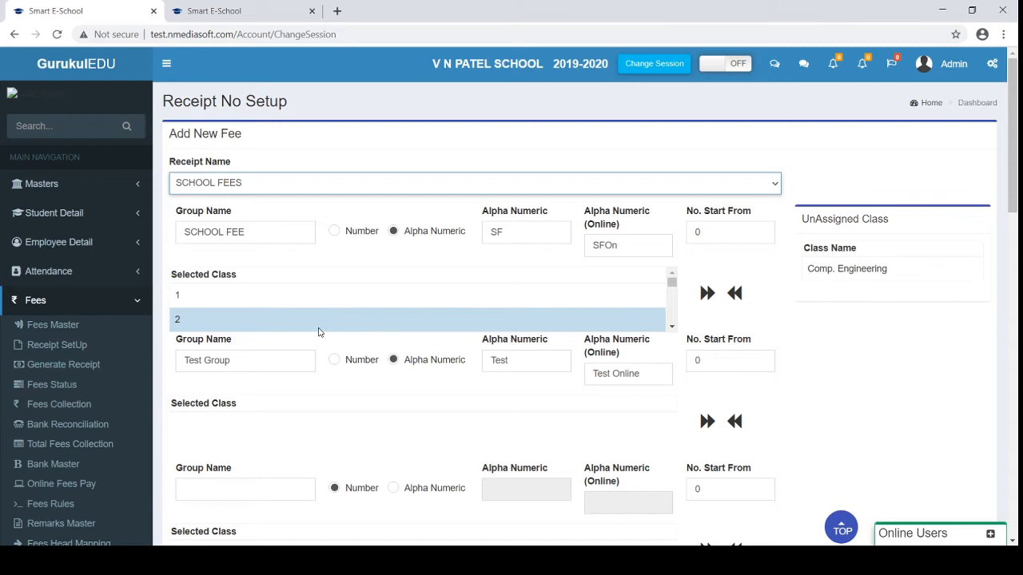
pyautogui.click(514, 231)
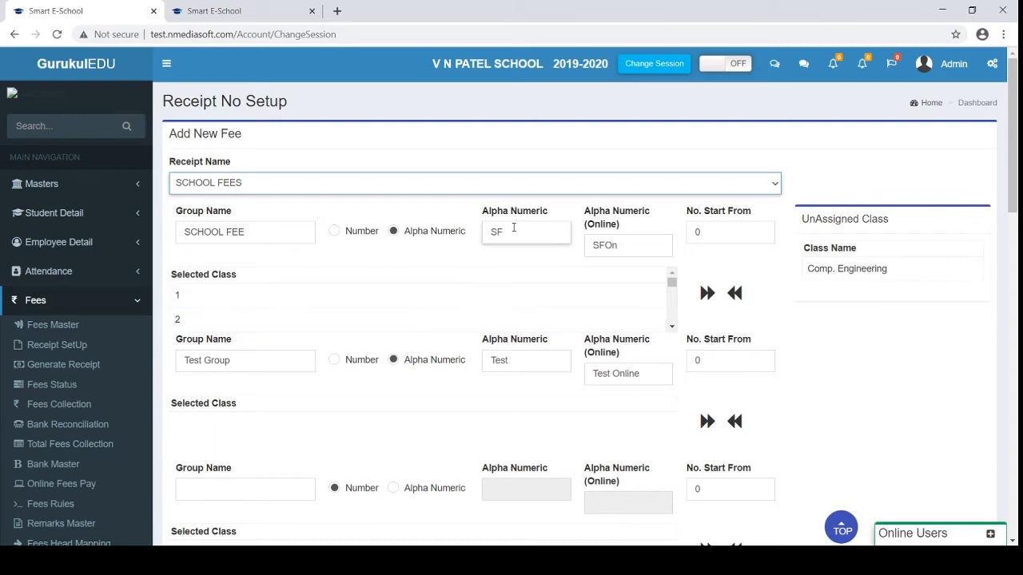
pyautogui.moveTo(513, 229); pyautogui.dragTo(471, 234)
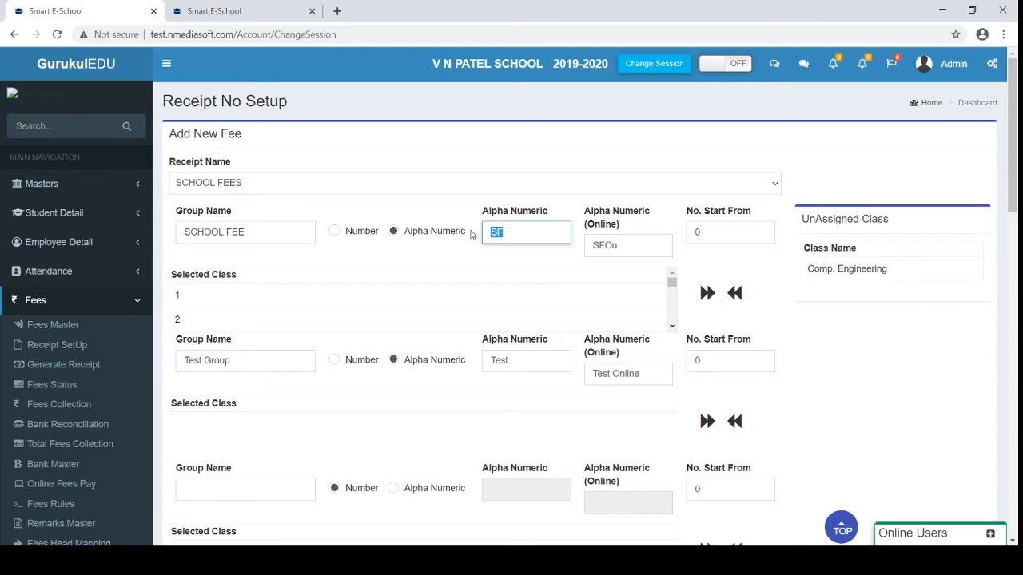
pyautogui.scroll(-2, 471, 234)
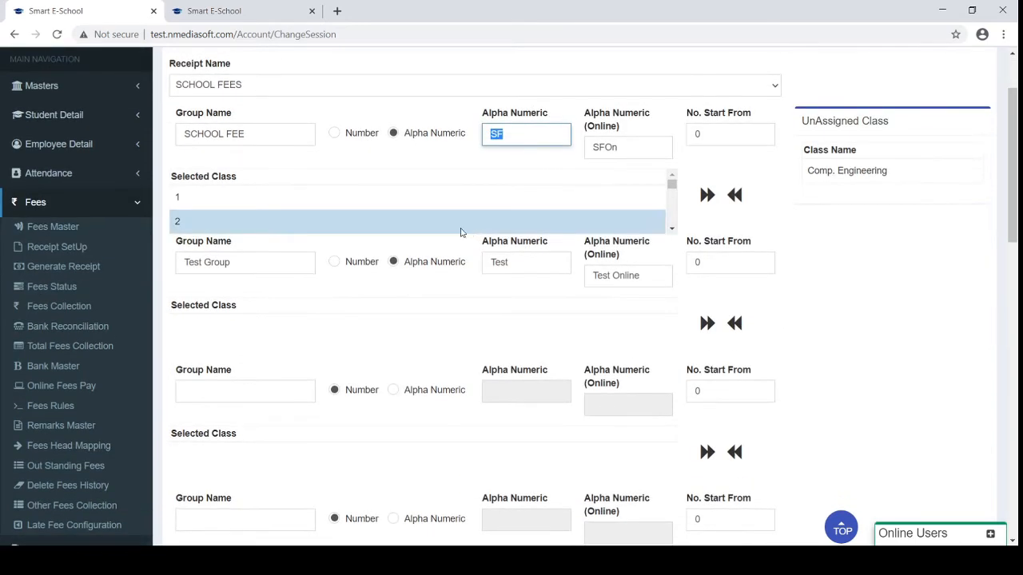
# Open Generate Receipt and load a student by their unique ID
pyautogui.click(42, 271)
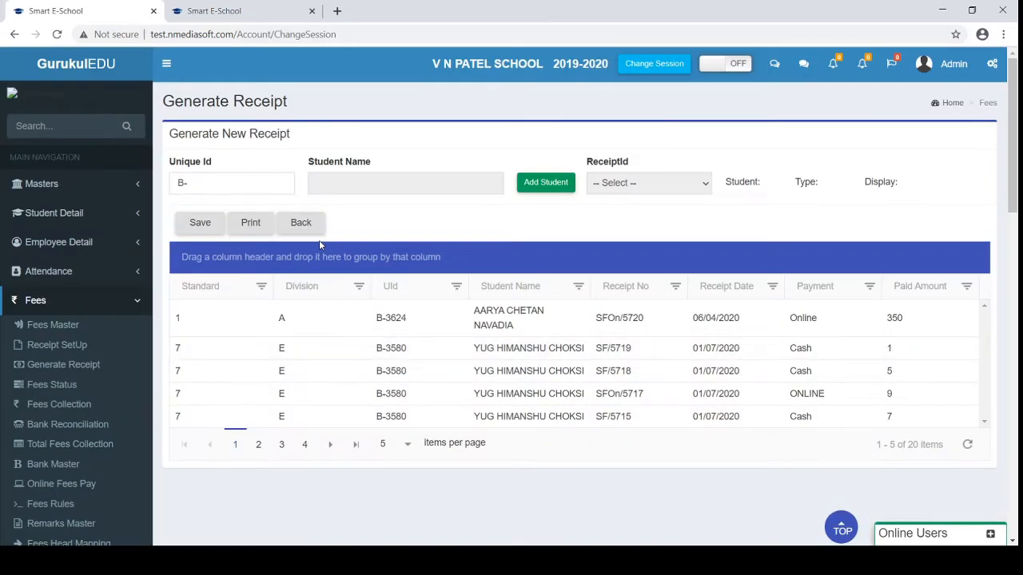
pyautogui.click(224, 180)
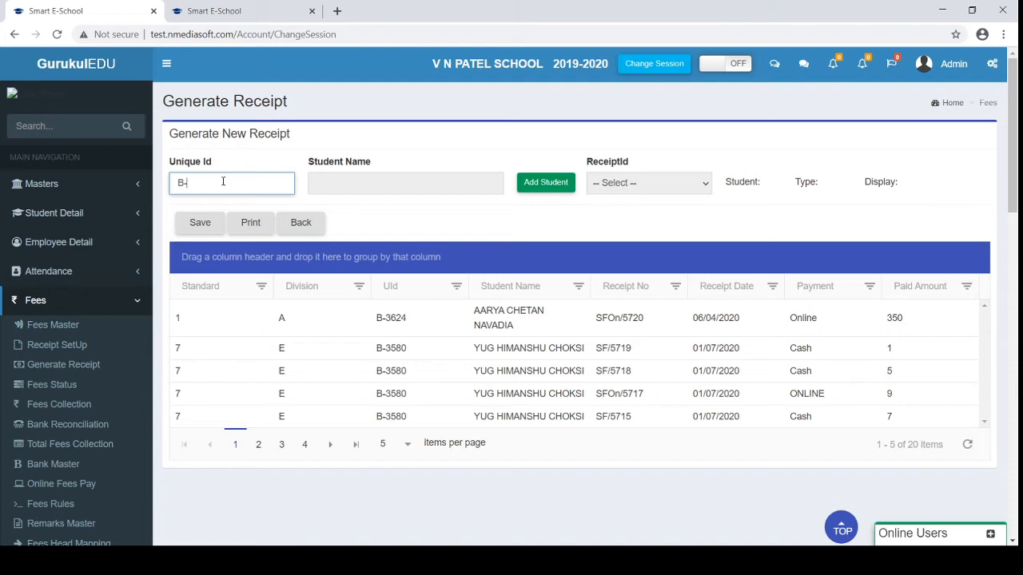
pyautogui.write('3624')
pyautogui.click(640, 188)
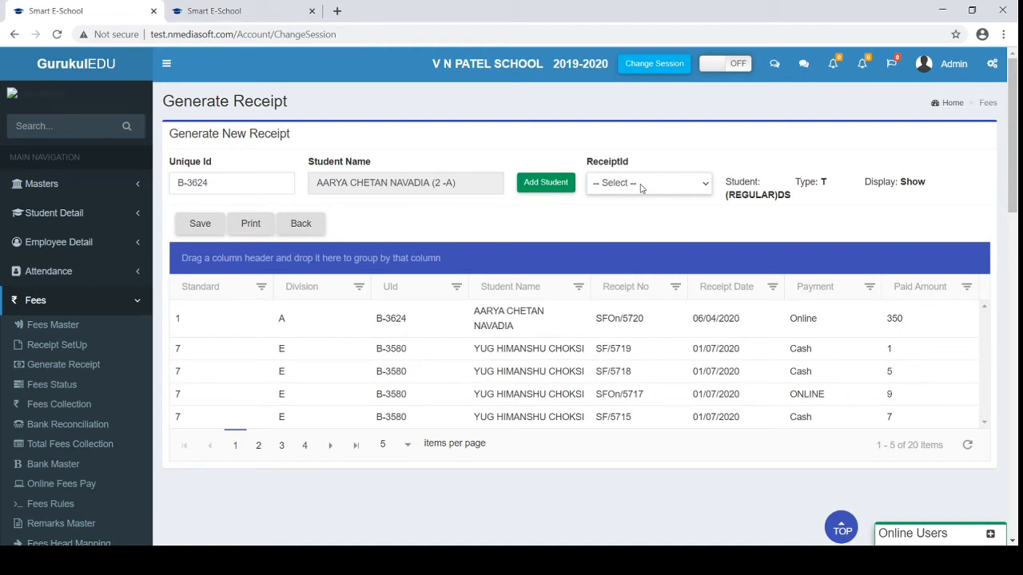
pyautogui.click(640, 188)
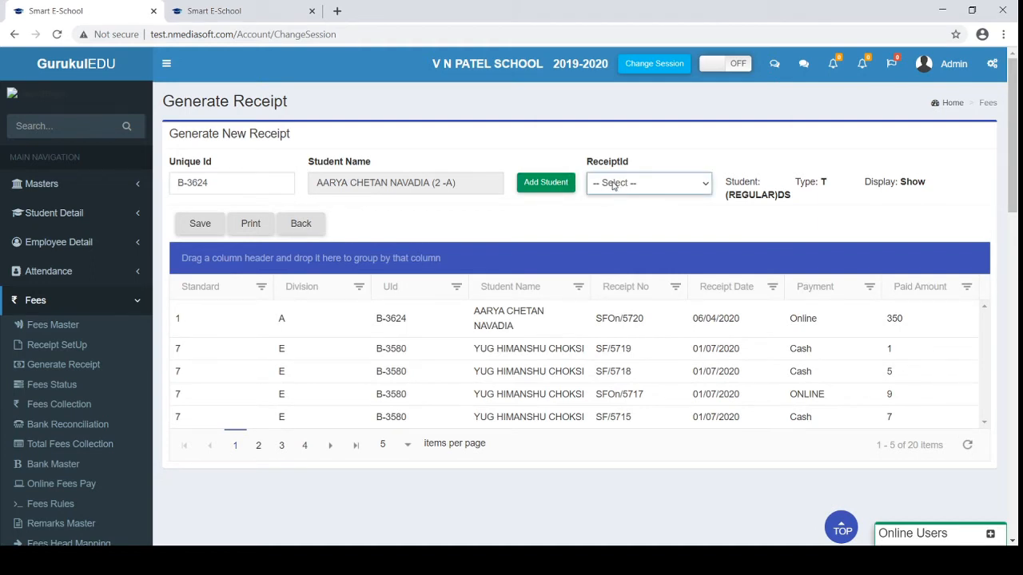
# Replace the unique ID to load a class 8-E student instead
pyautogui.click(224, 185)
pyautogui.moveTo(223, 185); pyautogui.dragTo(187, 184)
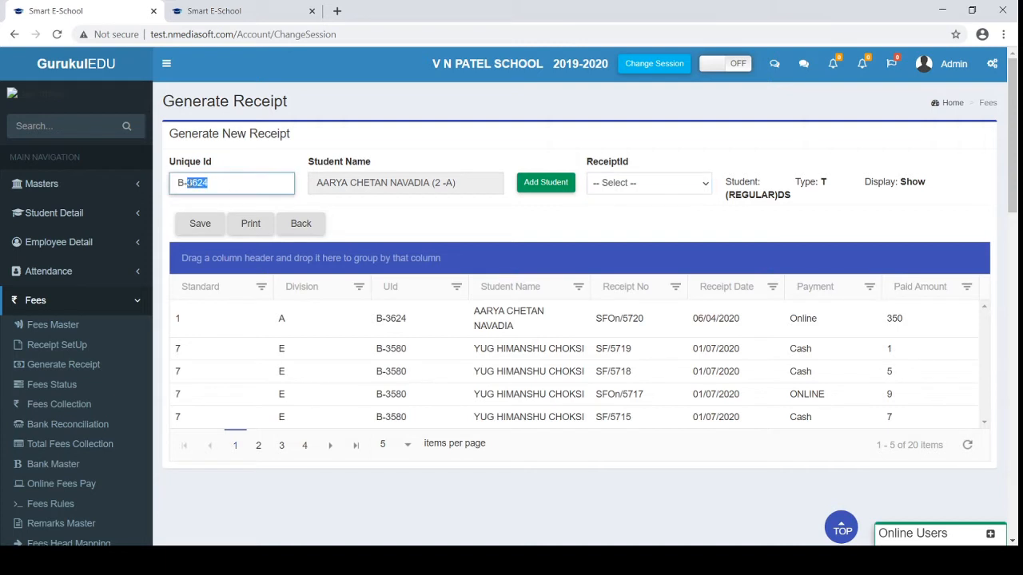
pyautogui.write('3580')
pyautogui.press('Tab')
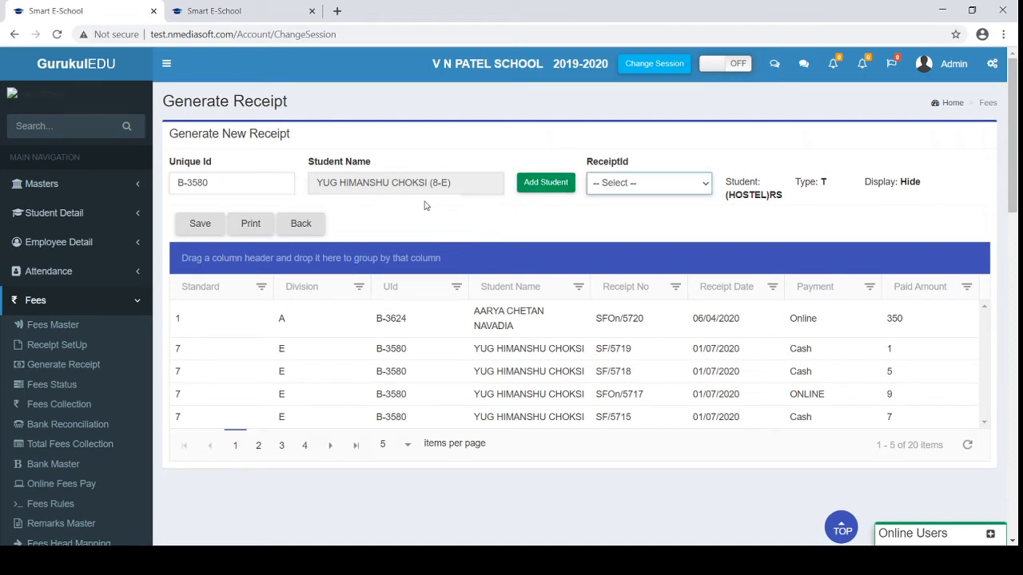
# Search and select a class 1-C student, then choose the SCHOOL FEES receipt
pyautogui.click(537, 185)
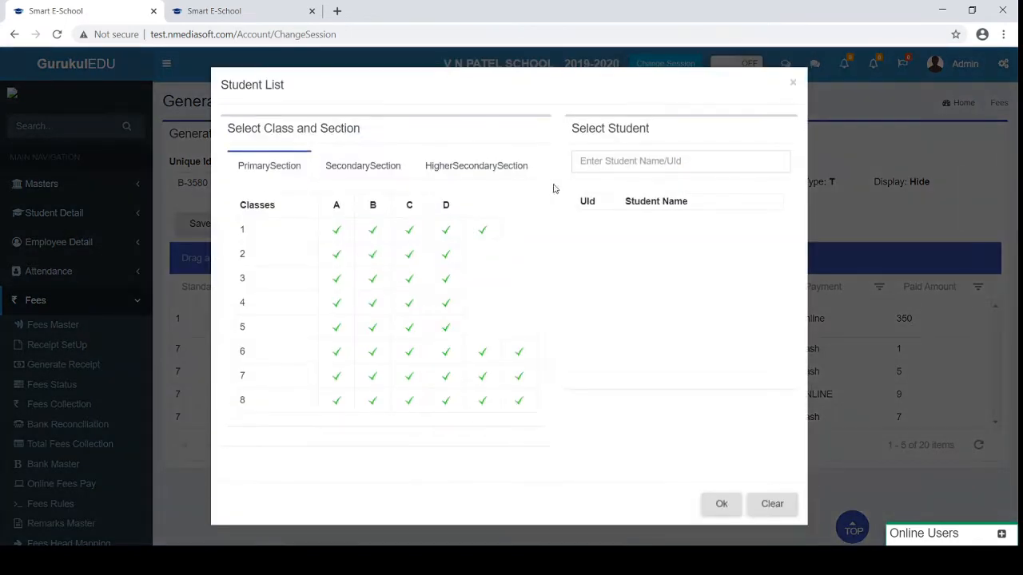
pyautogui.click(617, 164)
pyautogui.write('nira')
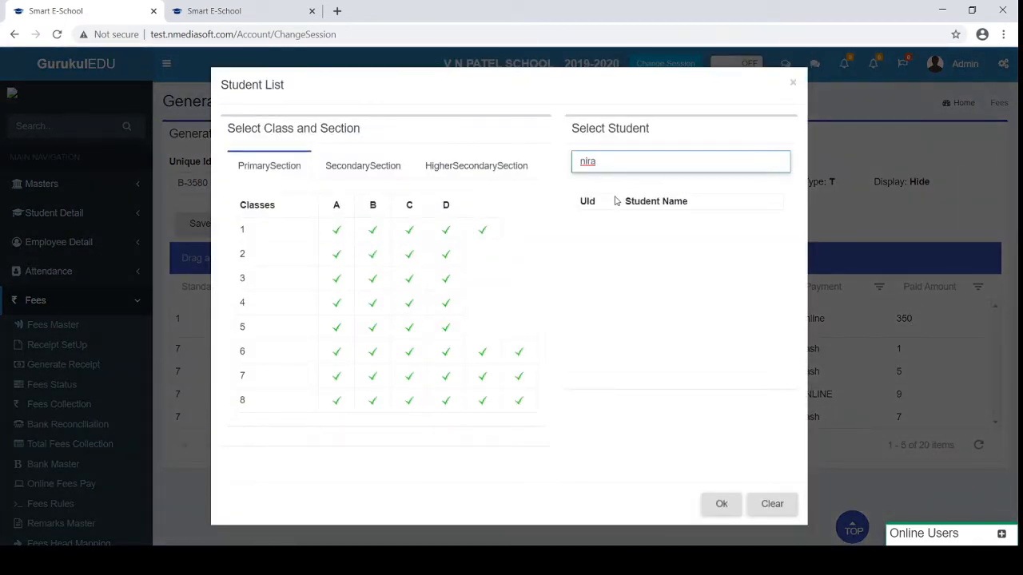
pyautogui.press('Tab')
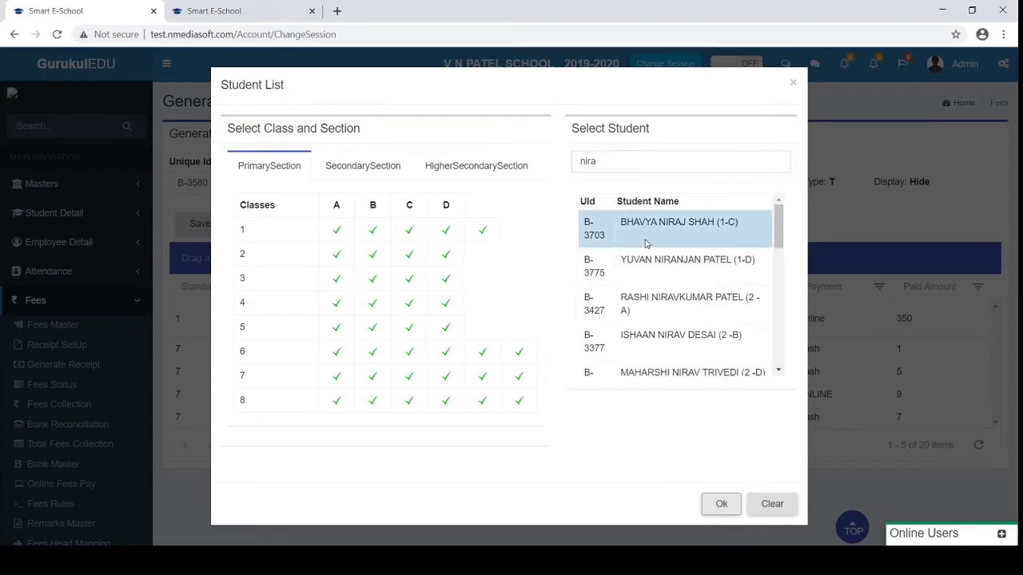
pyautogui.click(648, 228)
pyautogui.click(721, 504)
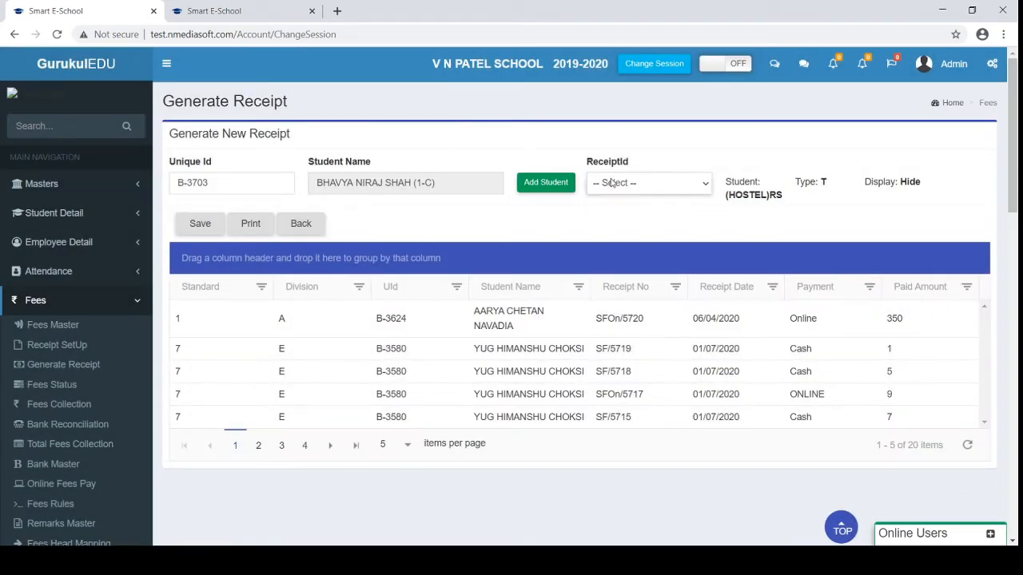
pyautogui.click(612, 183)
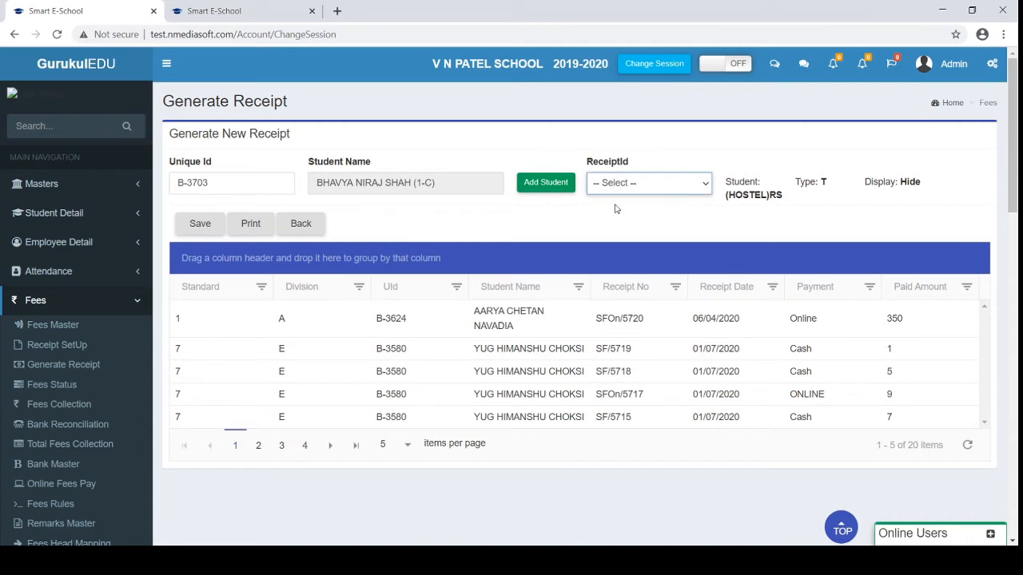
pyautogui.click(616, 215)
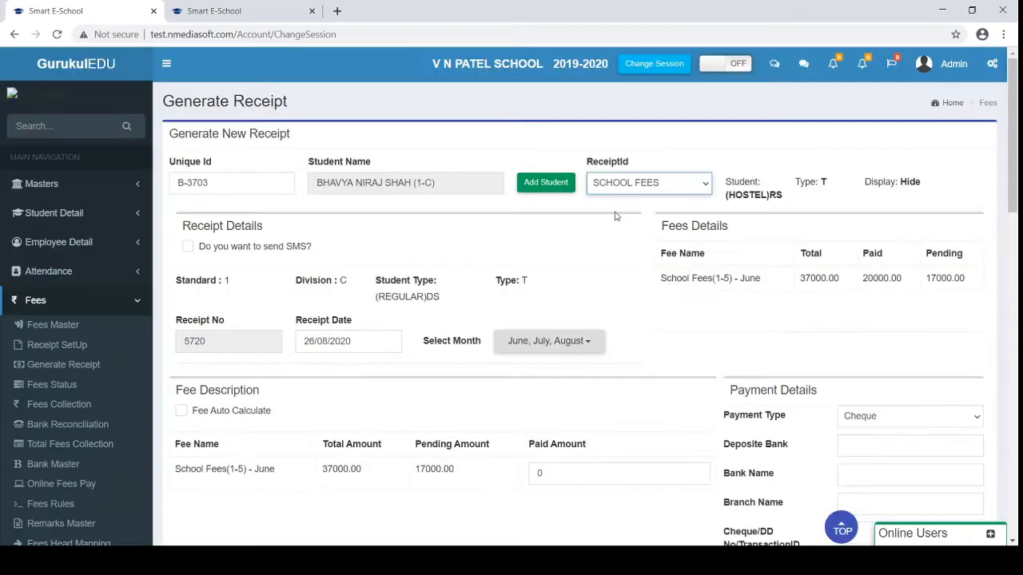
# Review the 37000.00 total, 17000.00 pending, 20000.00 paid and paid fees history
pyautogui.scroll(-1, 431, 295)
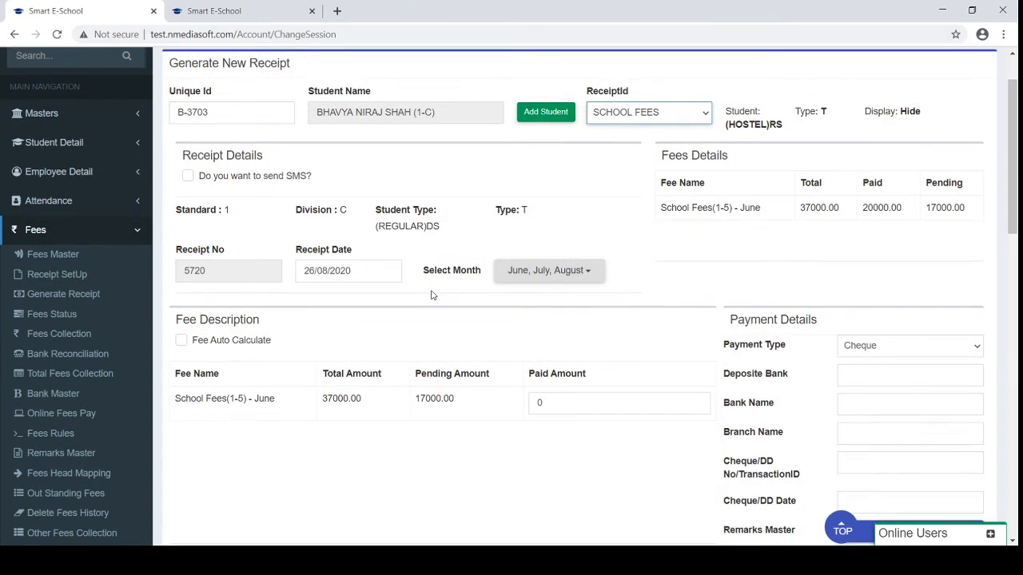
pyautogui.scroll(-1, 402, 380)
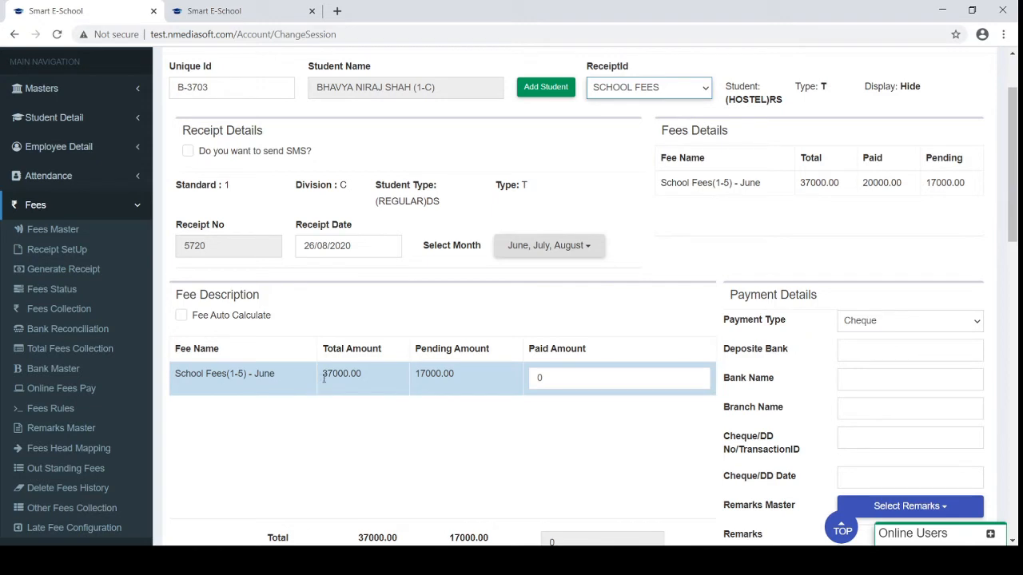
pyautogui.moveTo(322, 373); pyautogui.dragTo(362, 378)
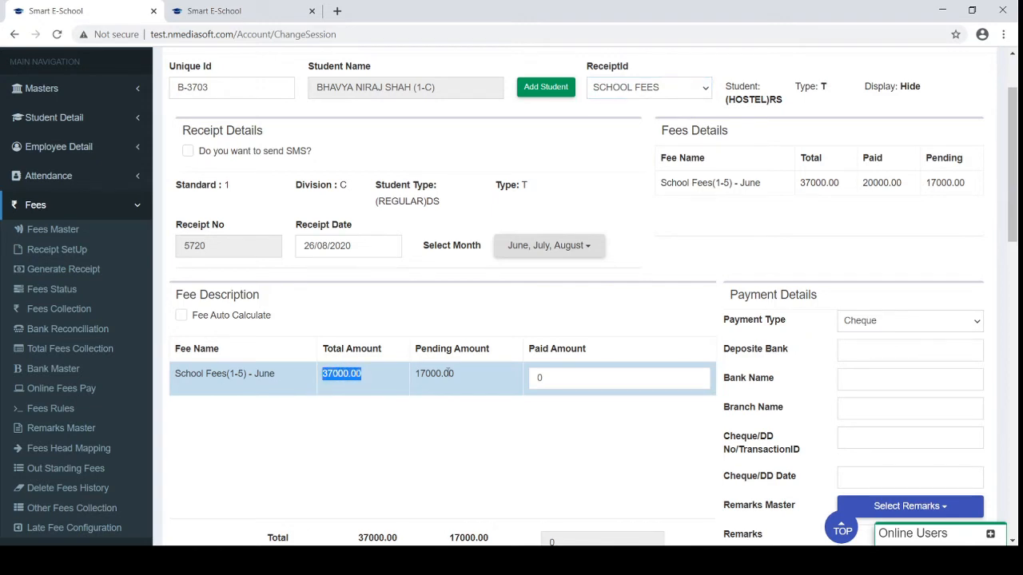
pyautogui.moveTo(459, 375); pyautogui.dragTo(415, 374)
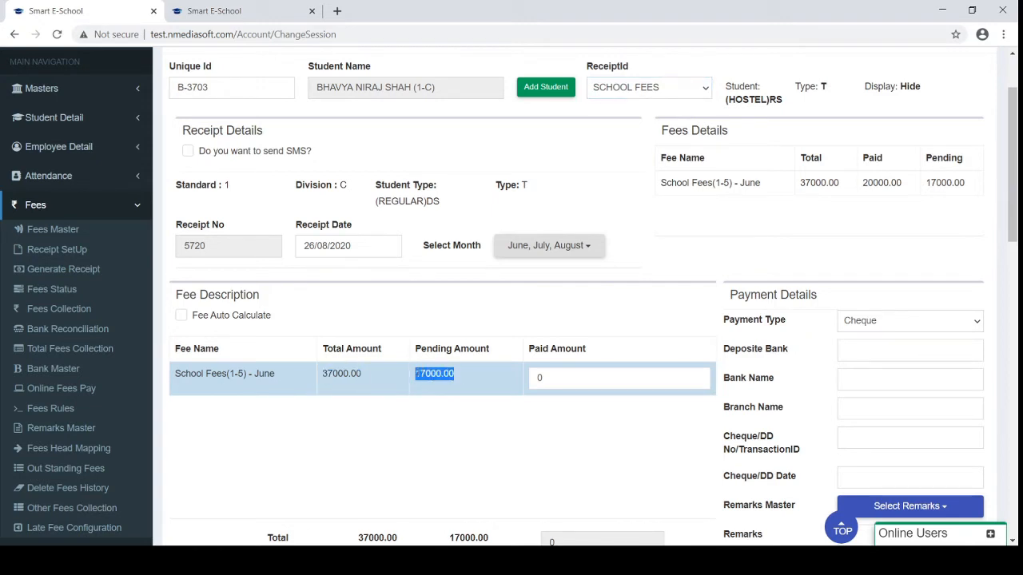
pyautogui.moveTo(657, 131); pyautogui.dragTo(837, 193)
pyautogui.click(849, 207)
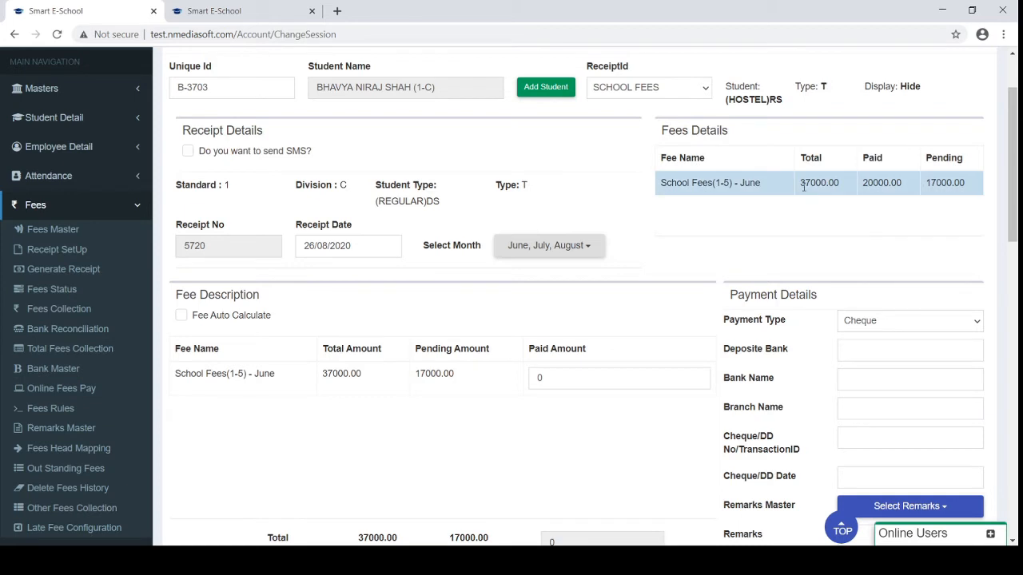
pyautogui.doubleClick(863, 185)
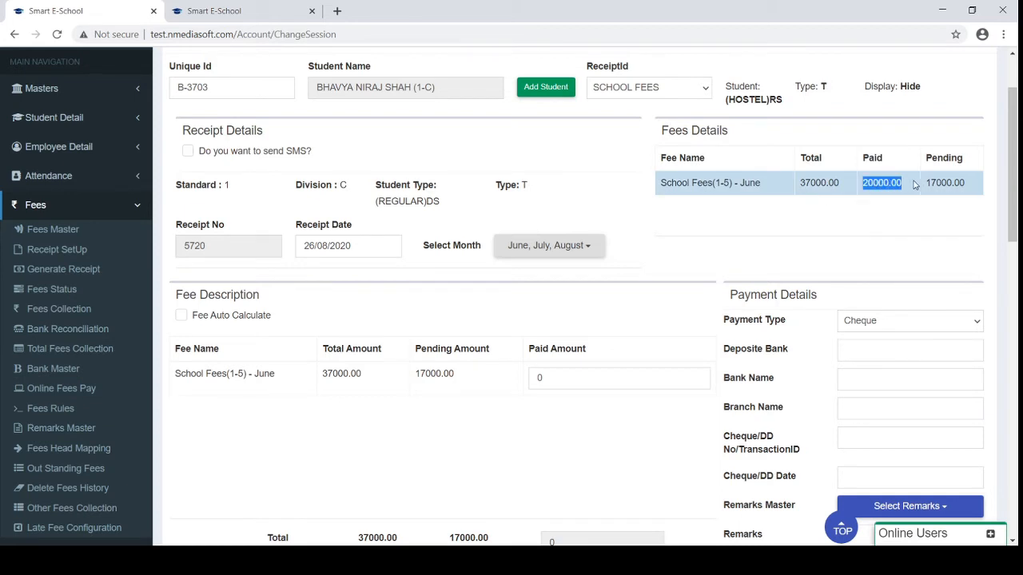
pyautogui.scroll(-1, 858, 222)
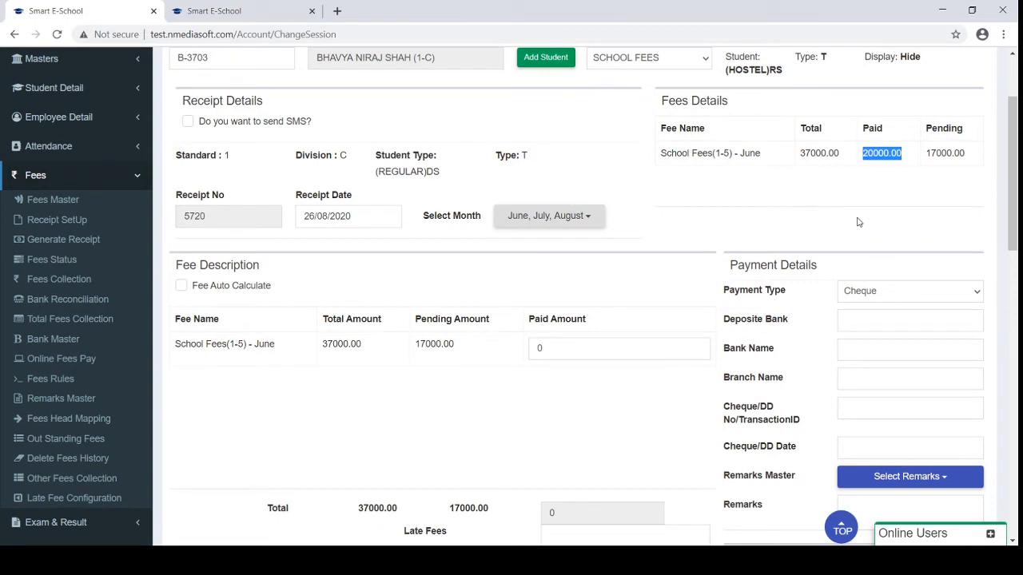
pyautogui.scroll(-3, 858, 222)
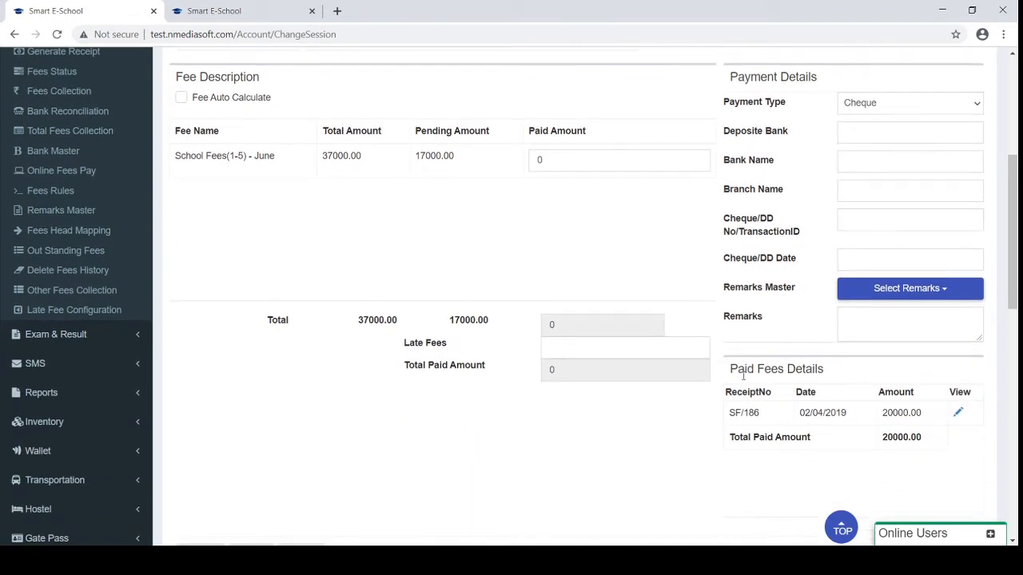
pyautogui.tripleClick(735, 371)
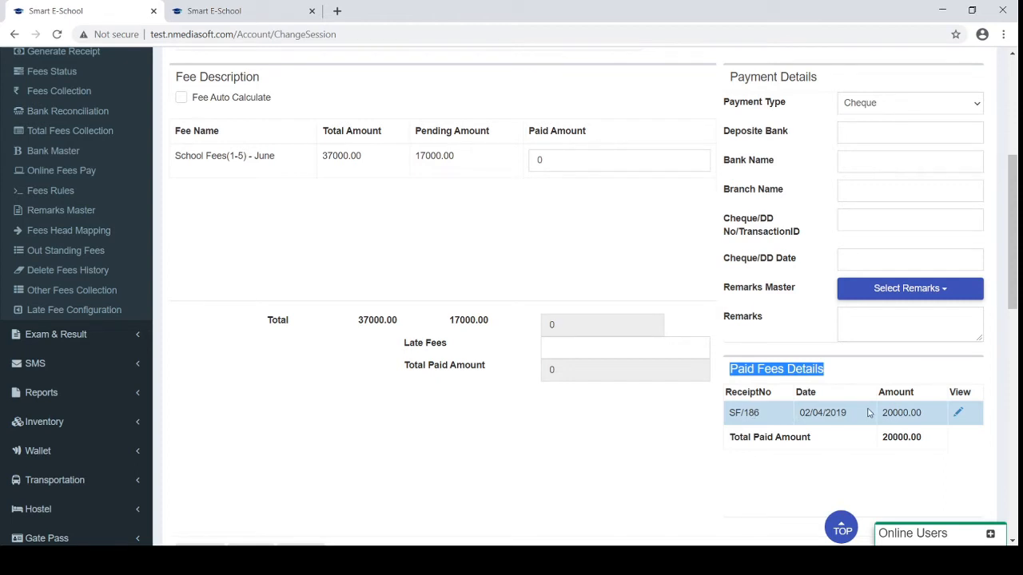
pyautogui.scroll(1, 867, 412)
pyautogui.click(608, 330)
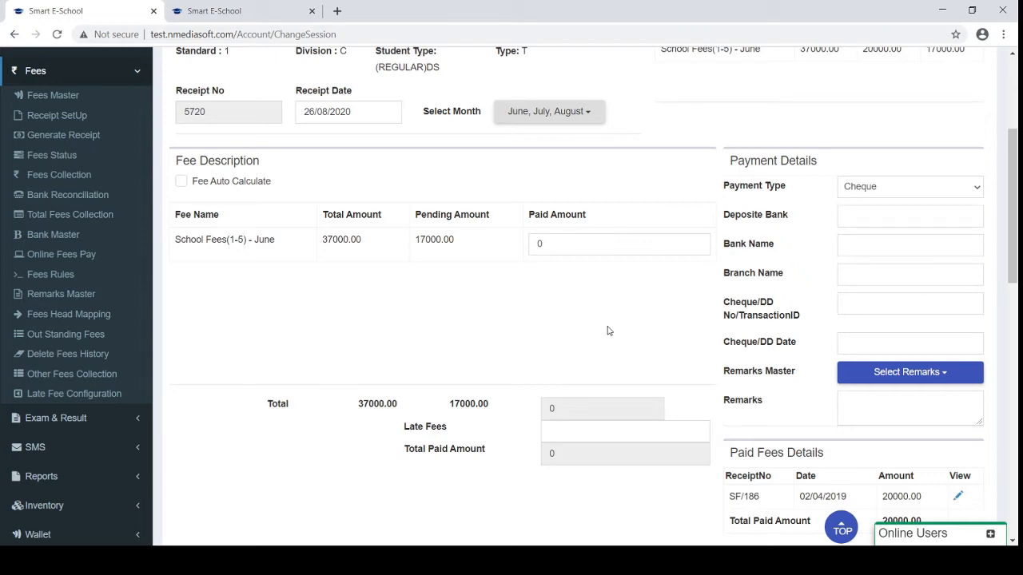
pyautogui.scroll(1, 607, 330)
pyautogui.scroll(1, 607, 330)
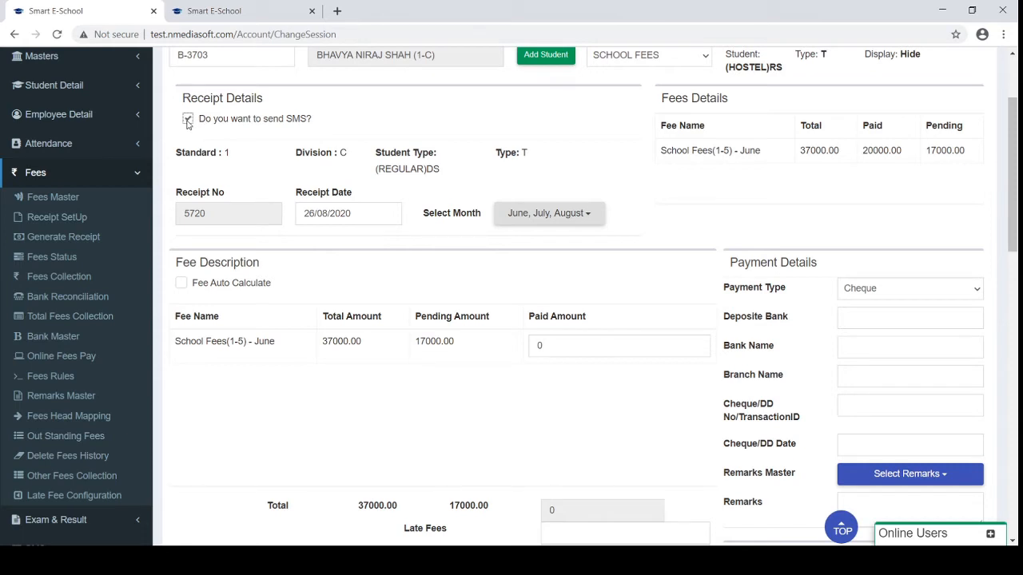
# Turn off Send SMS for this receipt and review the form
pyautogui.click(188, 120)
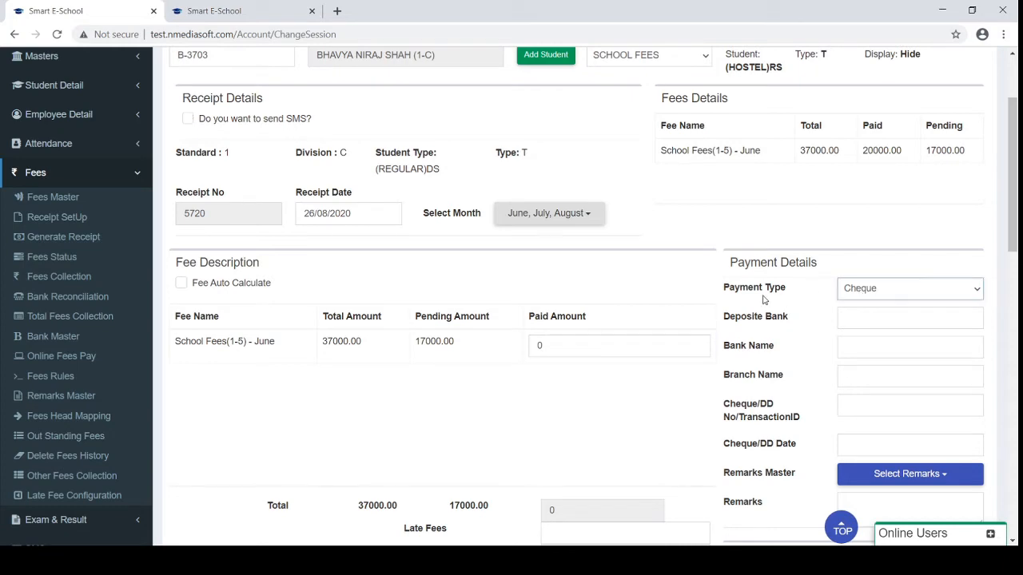
pyautogui.scroll(-1, 792, 378)
pyautogui.scroll(-1, 792, 378)
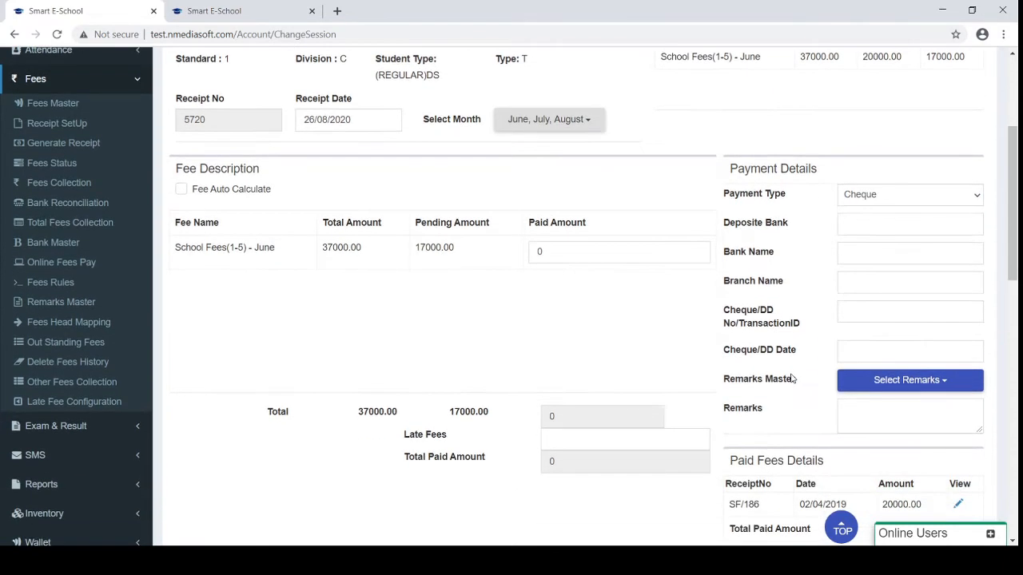
pyautogui.scroll(-2, 401, 439)
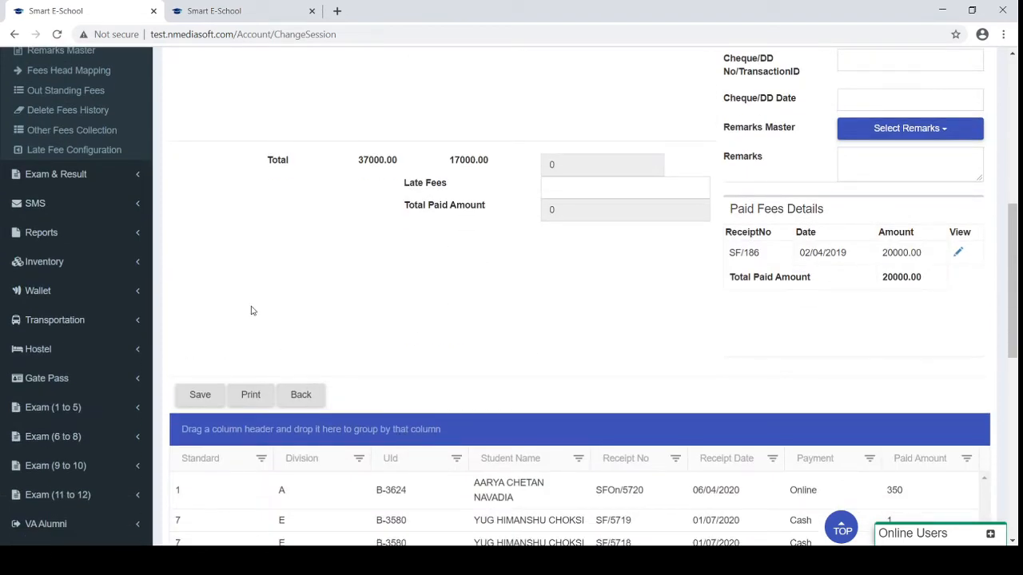
pyautogui.scroll(-1, 251, 310)
pyautogui.scroll(4, 251, 310)
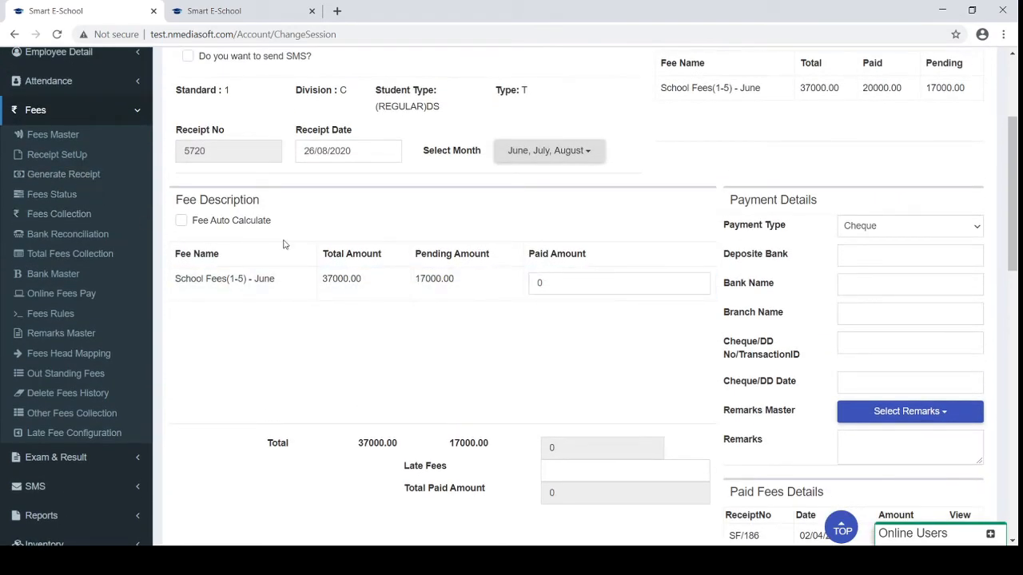
pyautogui.scroll(2, 283, 244)
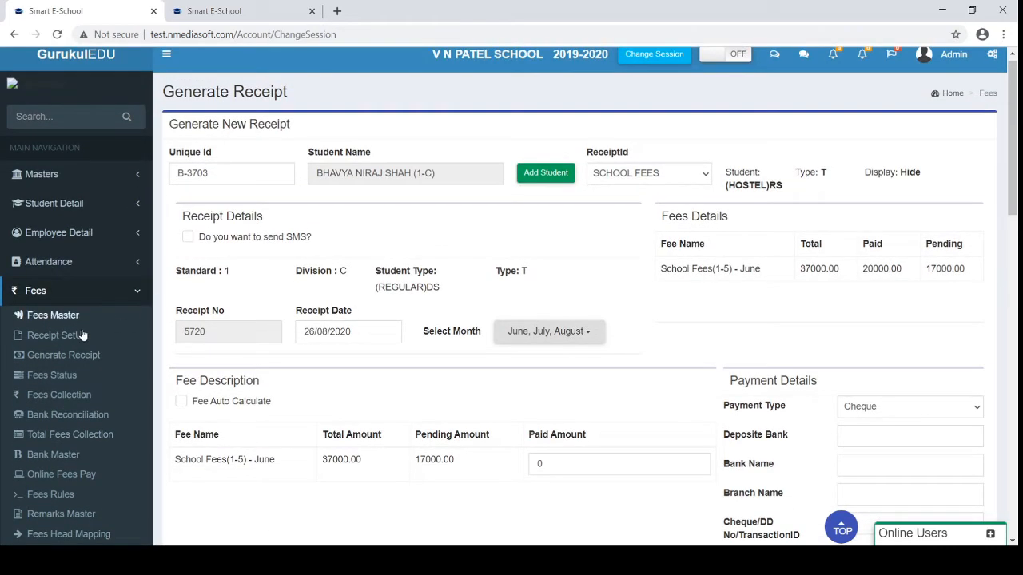
# Look up a class 2-A student's SCHOOL FEES status and open their pending June fee
pyautogui.click(45, 382)
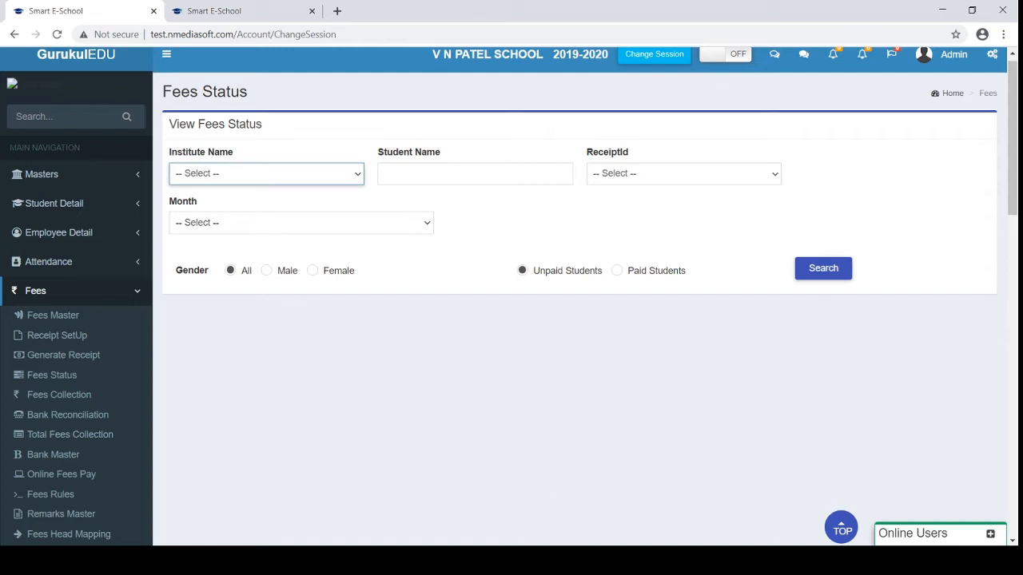
pyautogui.click(599, 561)
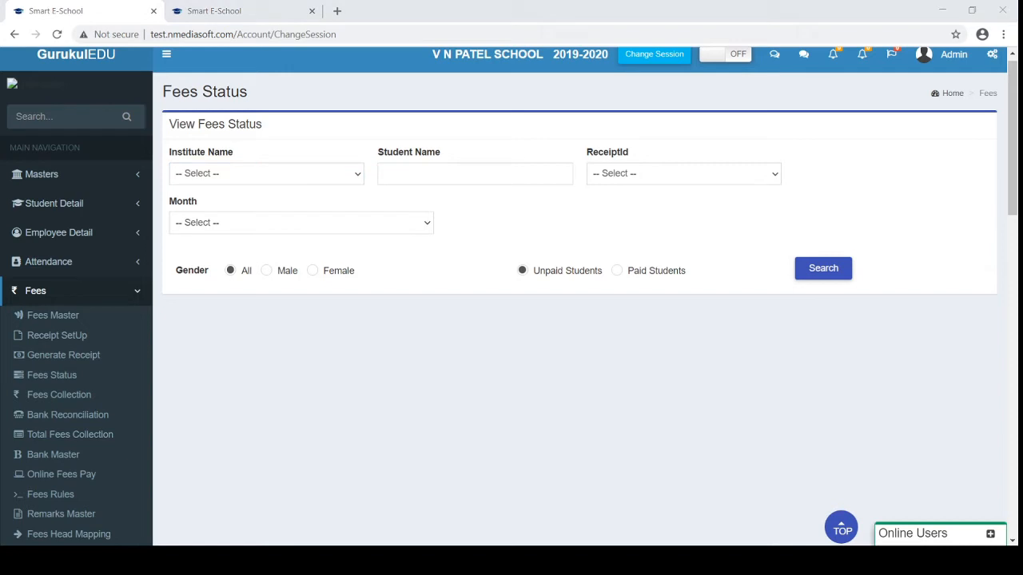
pyautogui.click(599, 561)
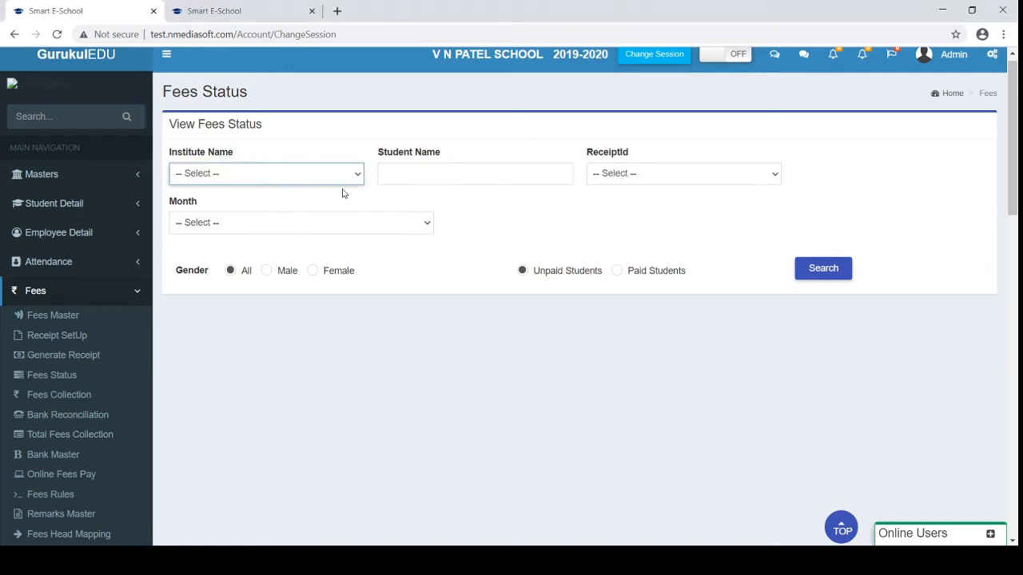
pyautogui.click(390, 175)
pyautogui.write('nirav')
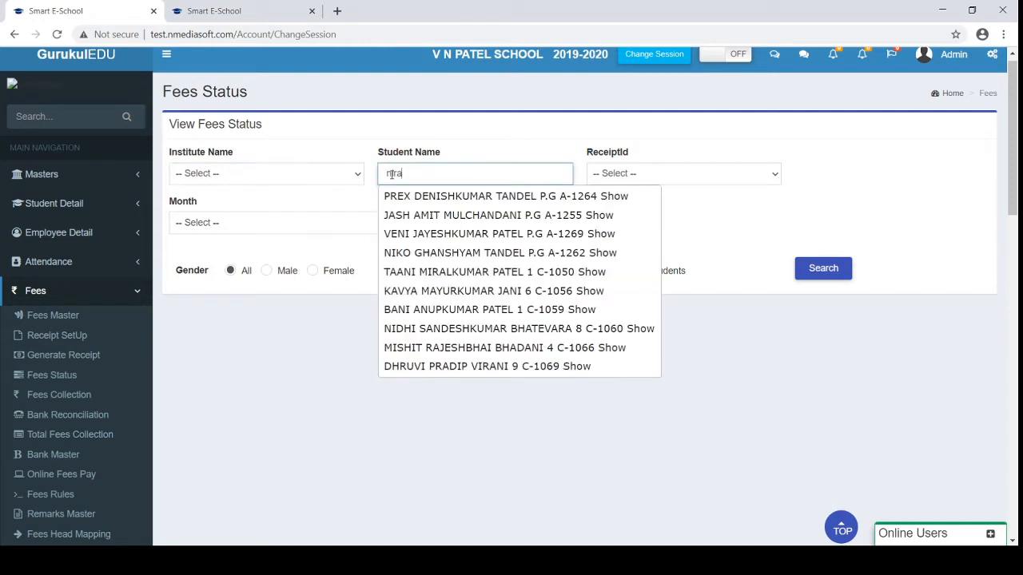
pyautogui.press('Down')
pyautogui.press('Down')
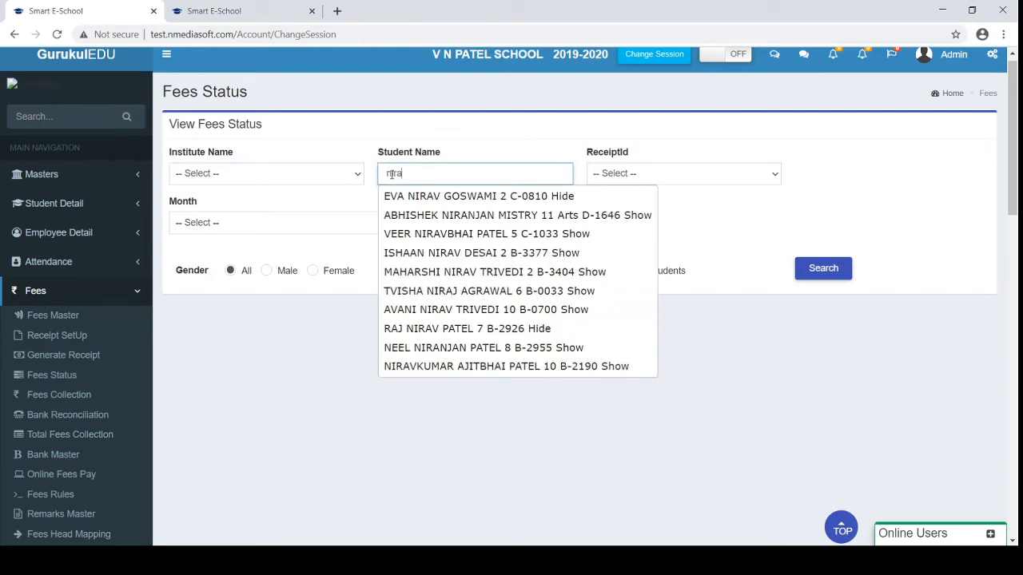
pyautogui.press('Return')
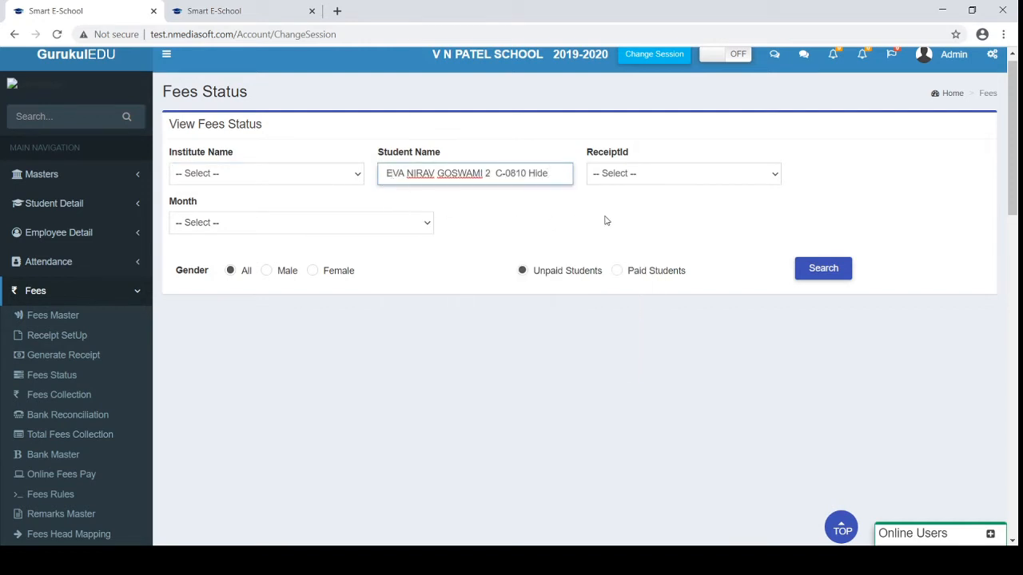
pyautogui.click(640, 180)
pyautogui.click(630, 205)
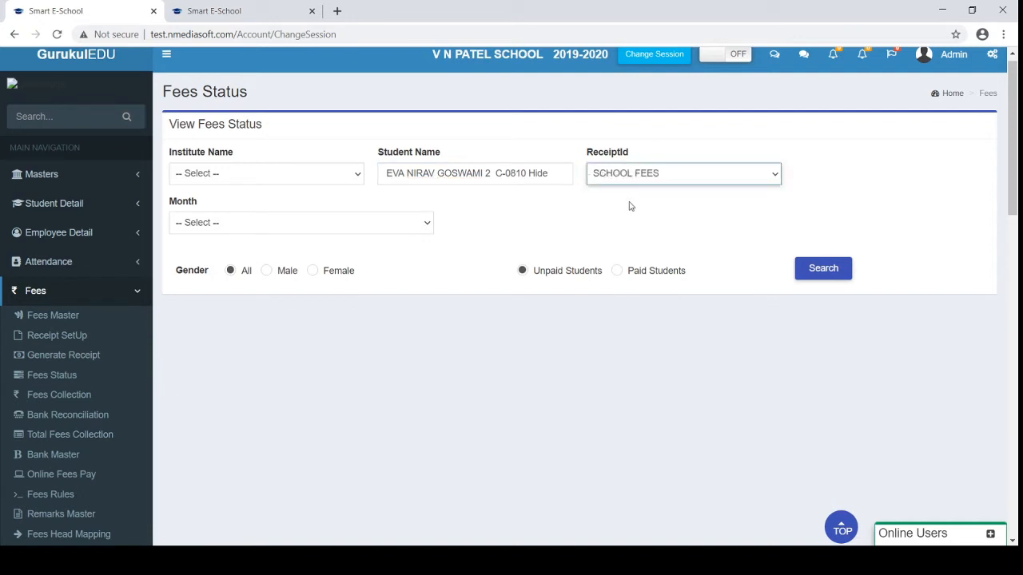
pyautogui.click(823, 269)
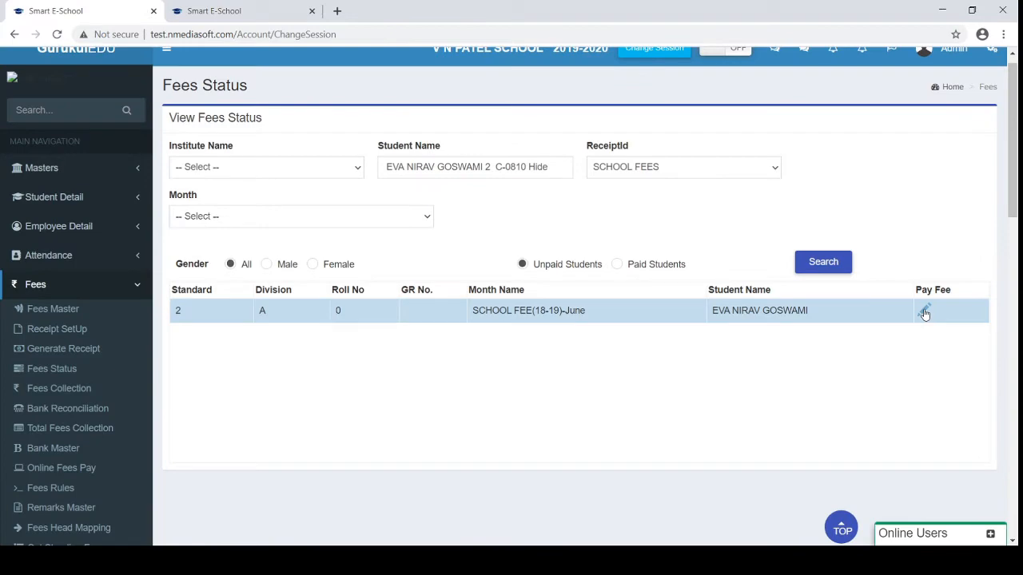
pyautogui.click(924, 314)
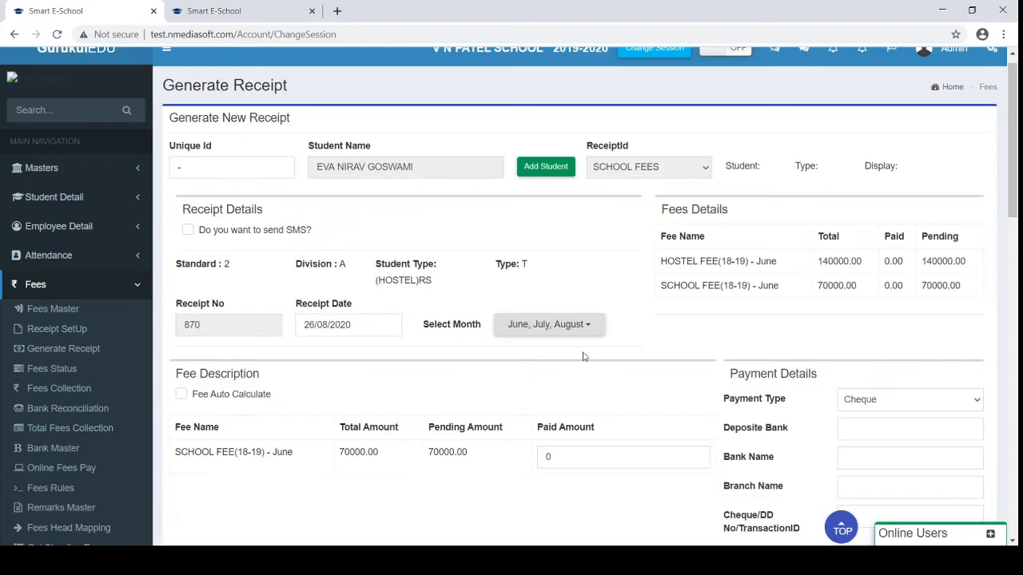
# Go to the Fees Collection page from the Fees sidebar menu
pyautogui.scroll(-3, 586, 365)
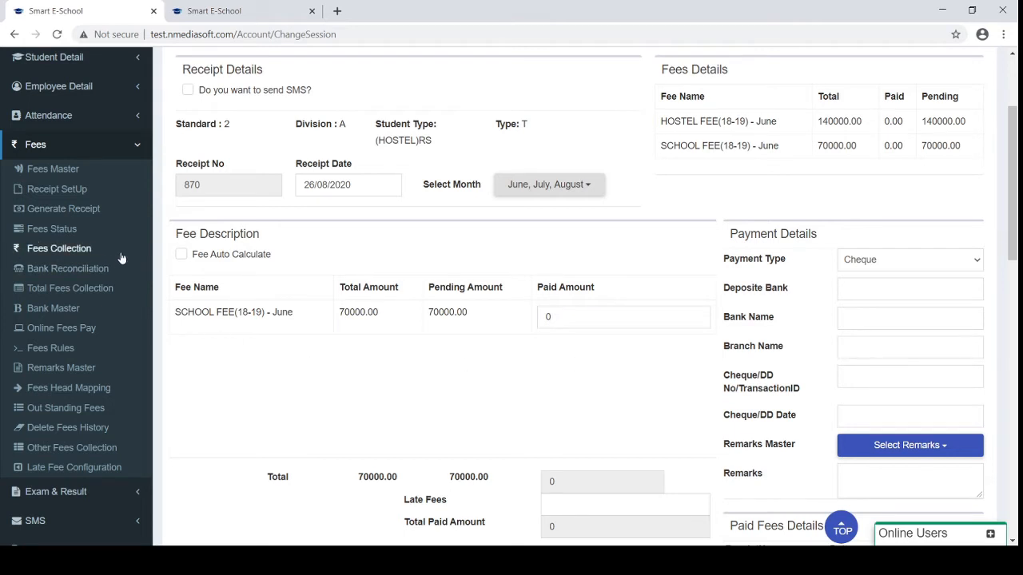
pyautogui.click(64, 252)
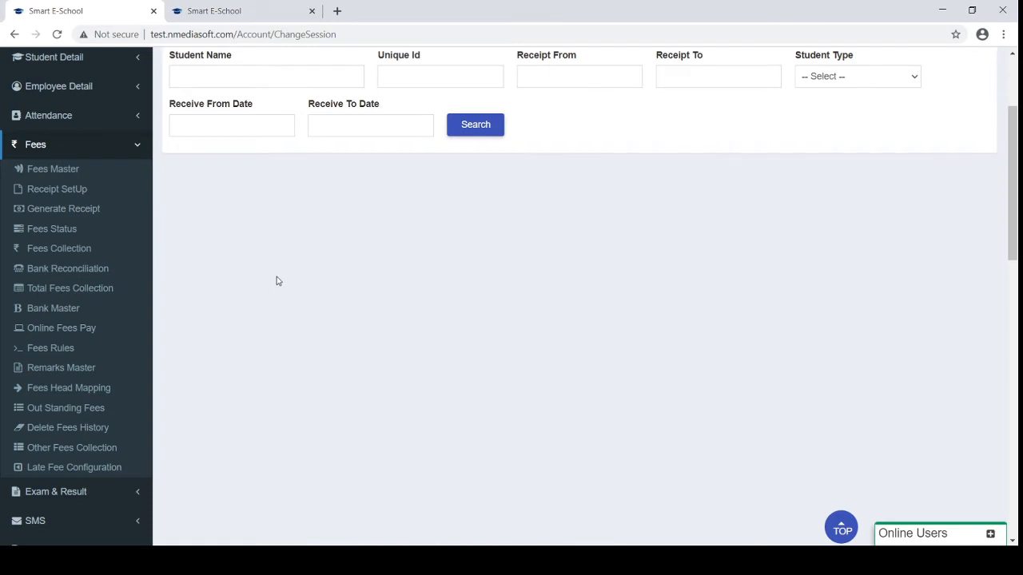
# Search fee receipts received from 01/08/2020 to 26/08/2020
pyautogui.scroll(2, 277, 280)
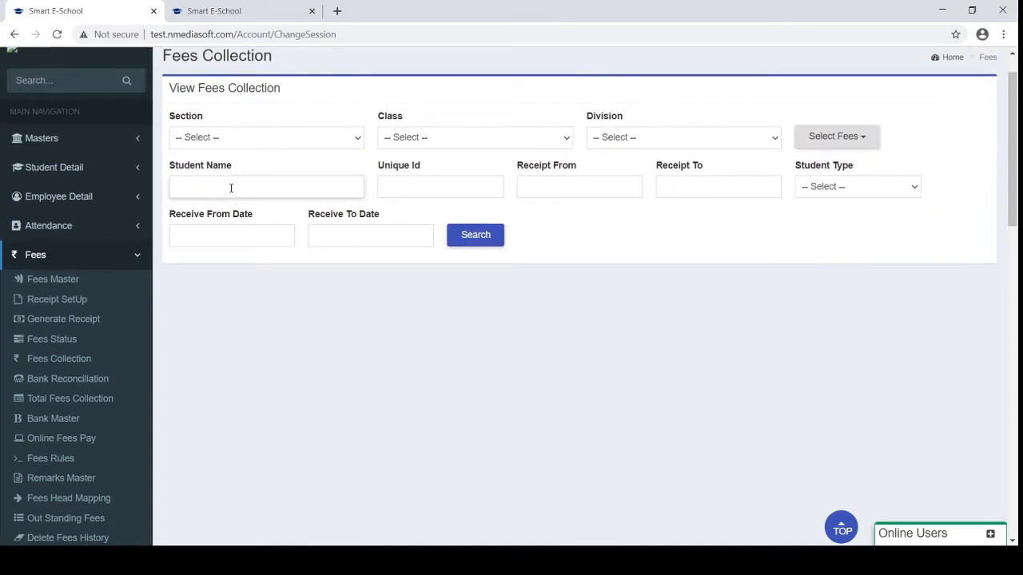
pyautogui.click(228, 235)
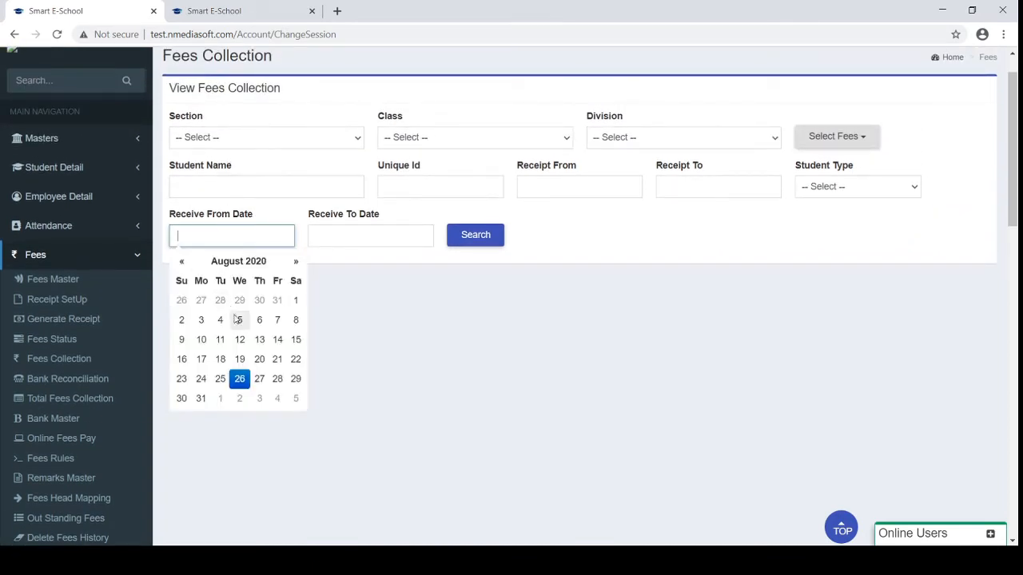
pyautogui.click(293, 301)
pyautogui.click(383, 235)
pyautogui.click(379, 379)
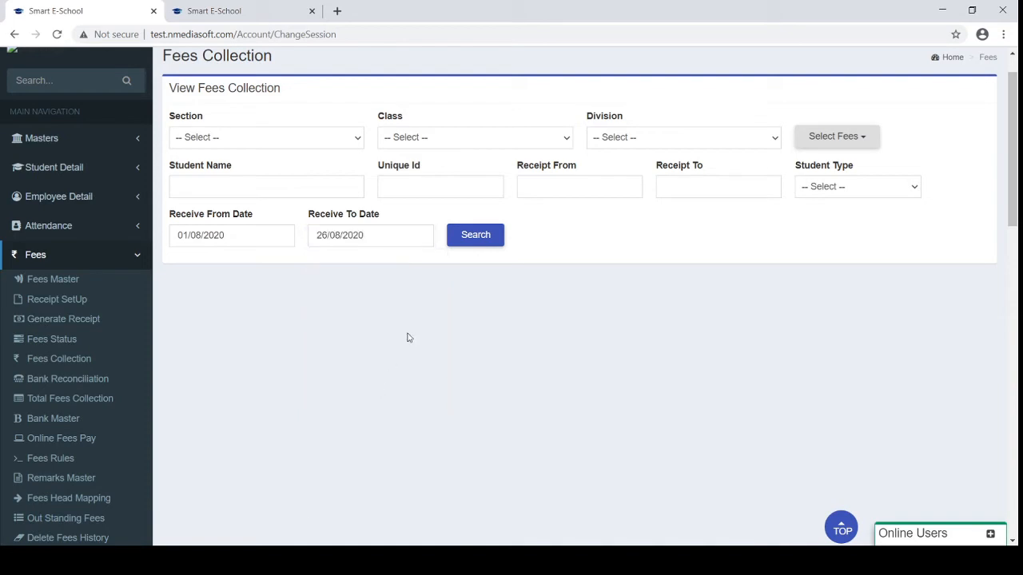
pyautogui.click(475, 235)
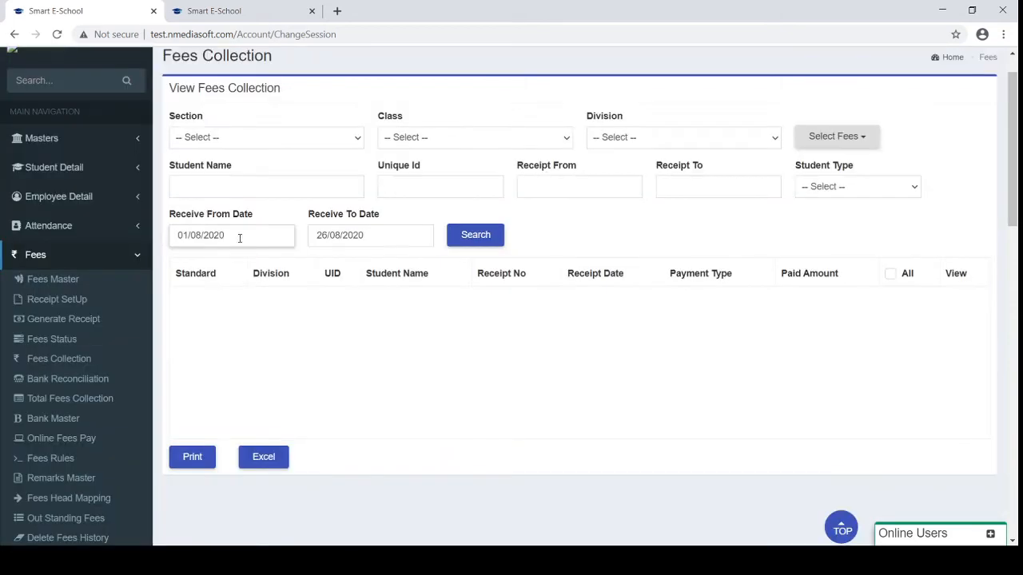
# Move the start date back to 01/05/2020 and search again
pyautogui.click(239, 236)
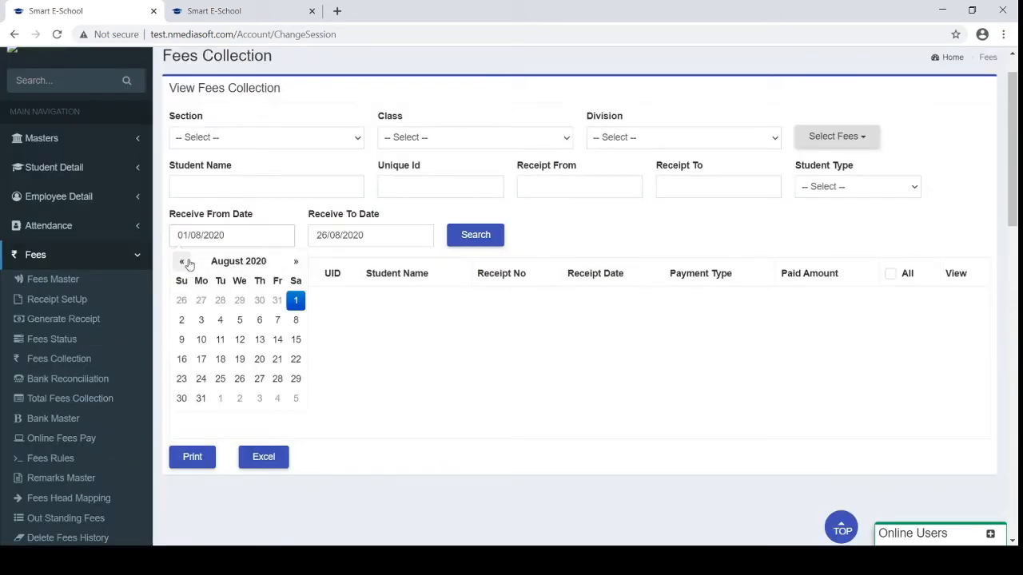
pyautogui.click(183, 262)
pyautogui.click(183, 262)
pyautogui.click(183, 263)
pyautogui.click(277, 300)
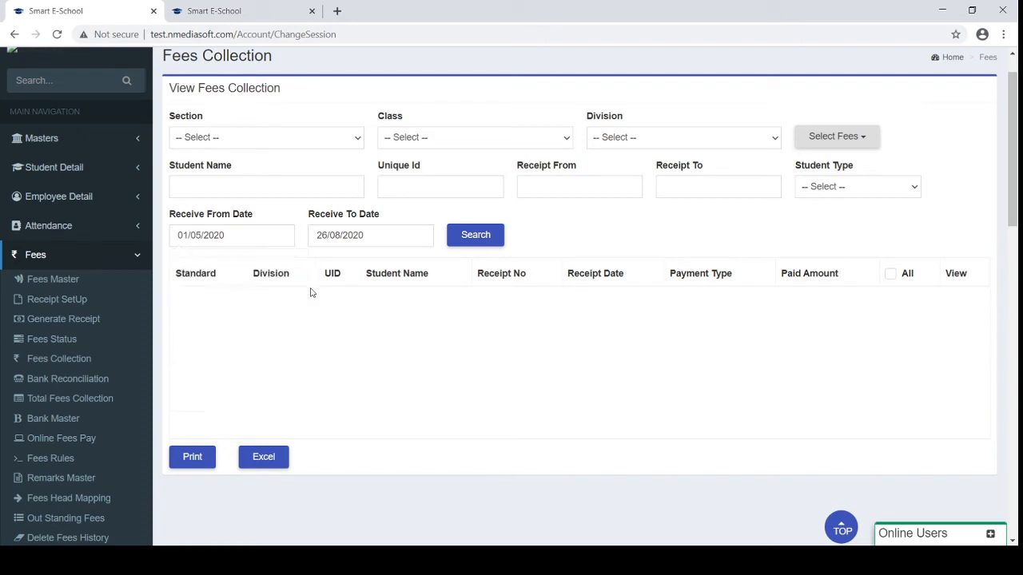
pyautogui.click(463, 243)
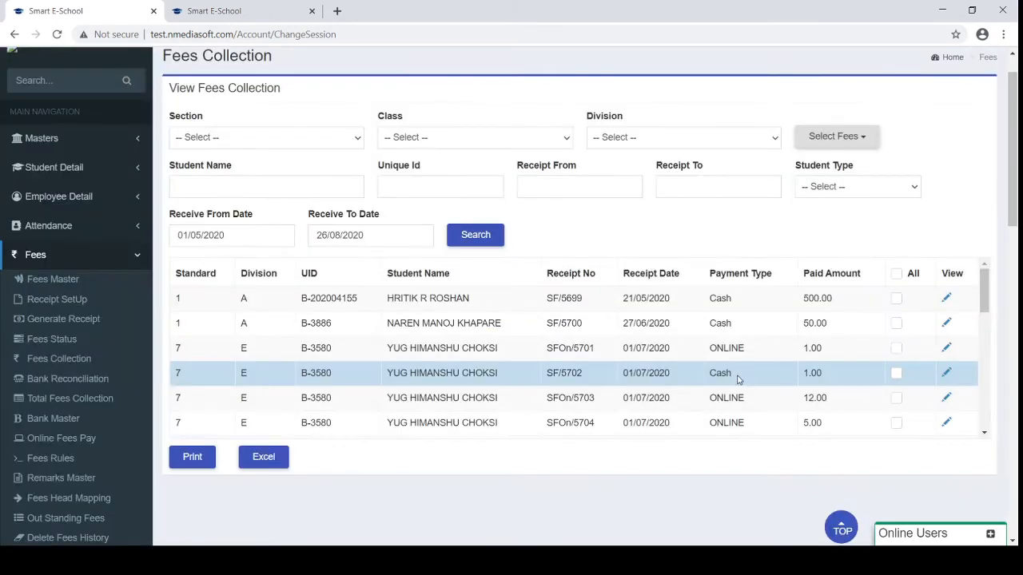
# Print the first receipt, SF/5699, and open its downloaded PDF
pyautogui.click(896, 298)
pyautogui.click(192, 456)
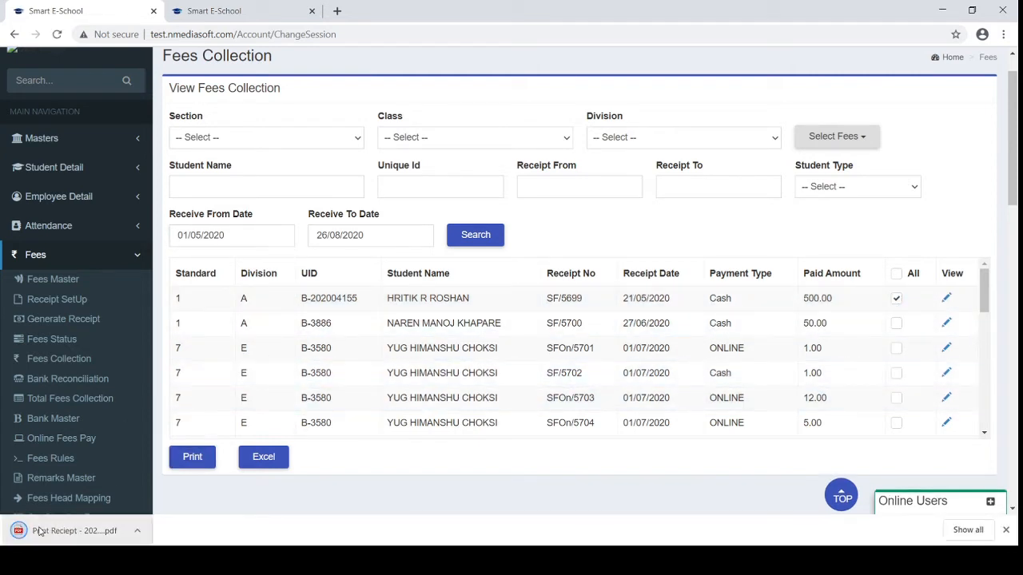
pyautogui.click(40, 531)
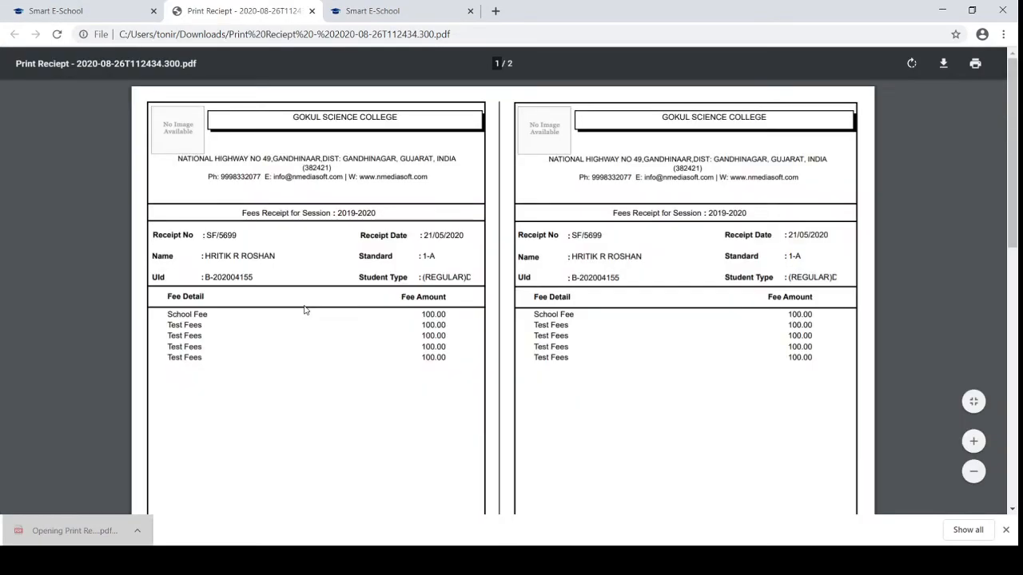
# Close the first PDF, then print the second receipt, SF/5700, and open its PDF
pyautogui.click(313, 11)
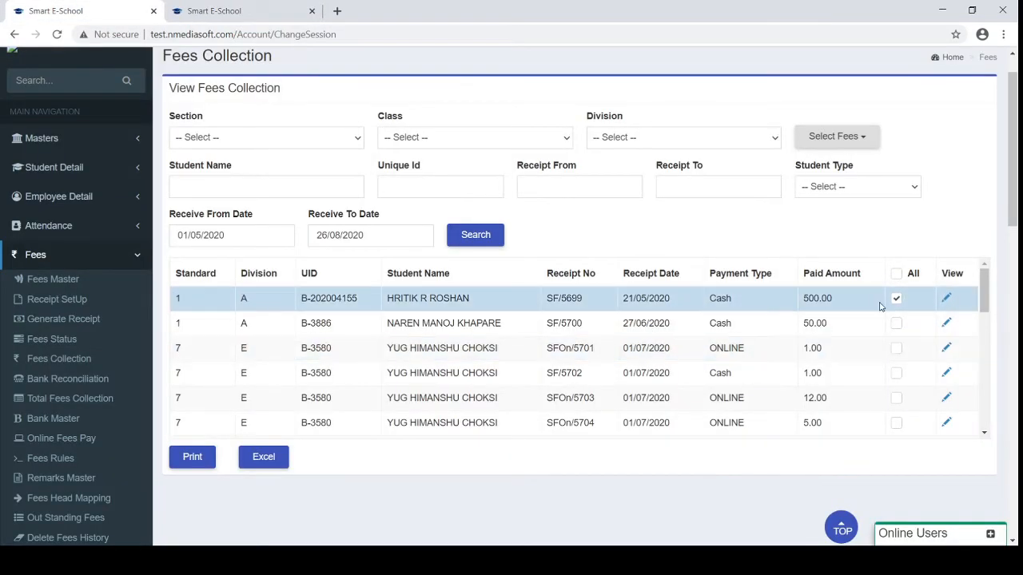
pyautogui.click(896, 323)
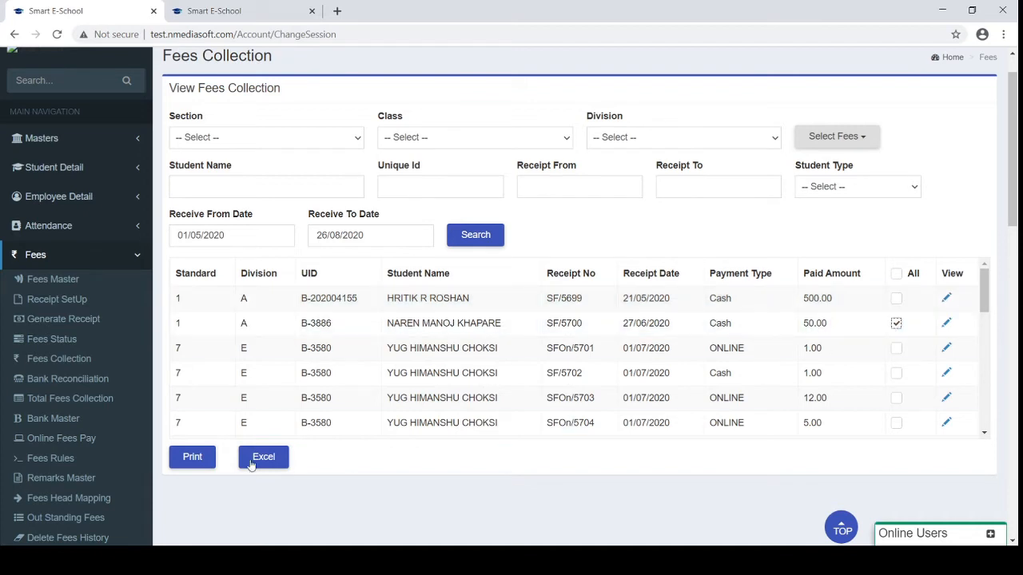
pyautogui.click(192, 455)
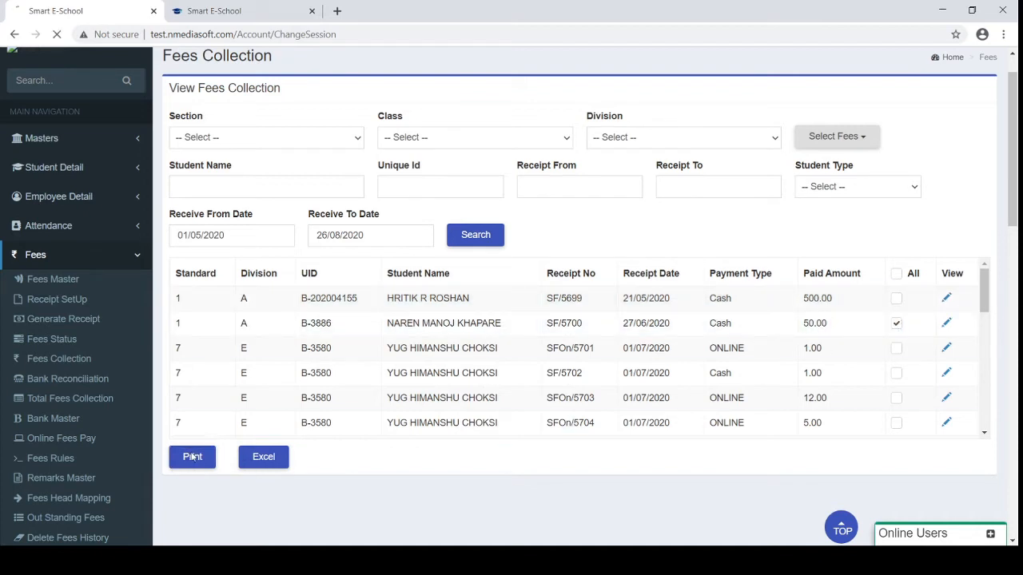
pyautogui.click(22, 534)
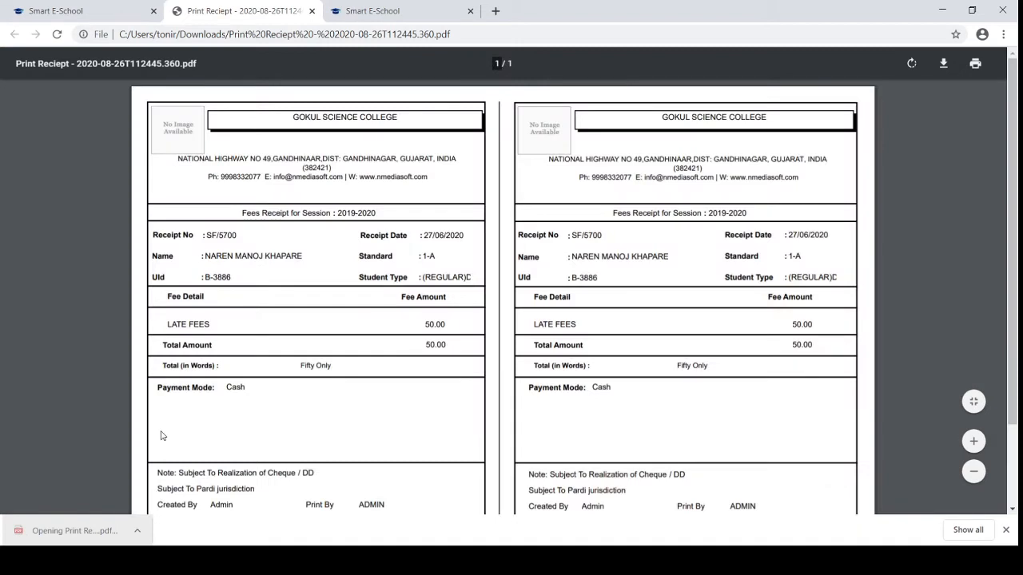
# Scroll through the SF/5700 receipt PDF, selecting the word Admin, then close it
pyautogui.scroll(-1, 160, 435)
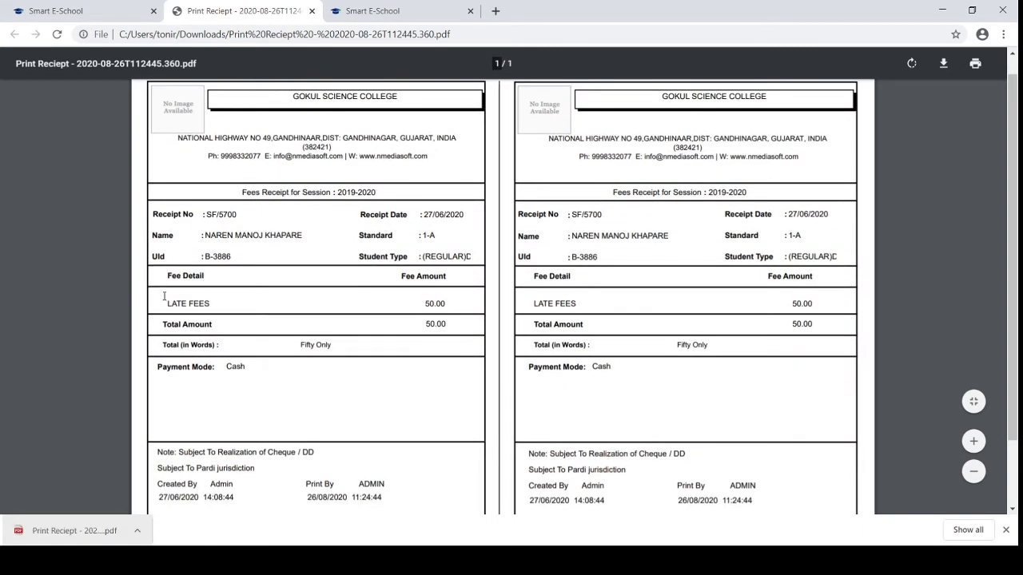
pyautogui.scroll(-1, 171, 296)
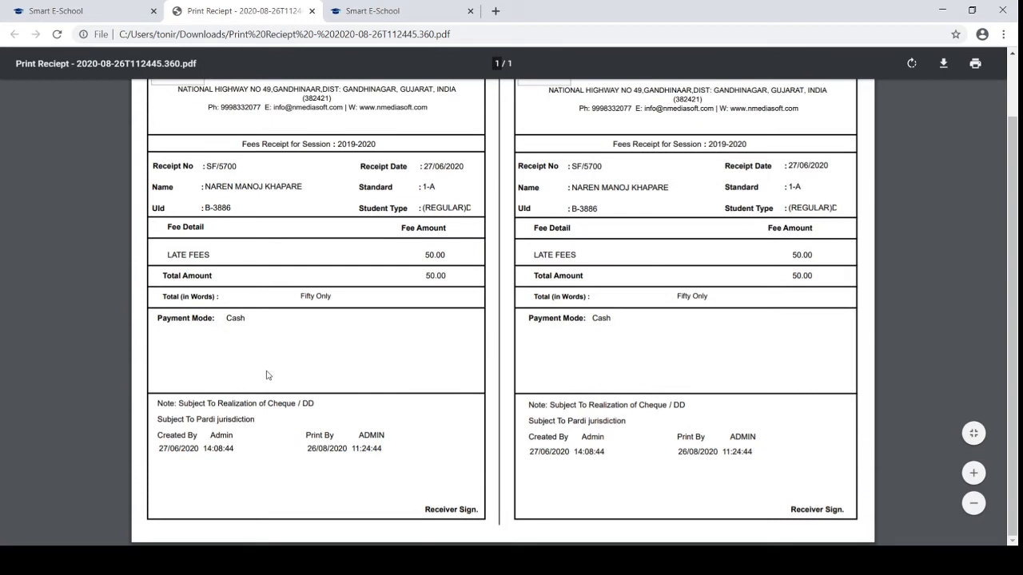
pyautogui.doubleClick(222, 437)
pyautogui.scroll(1, 301, 441)
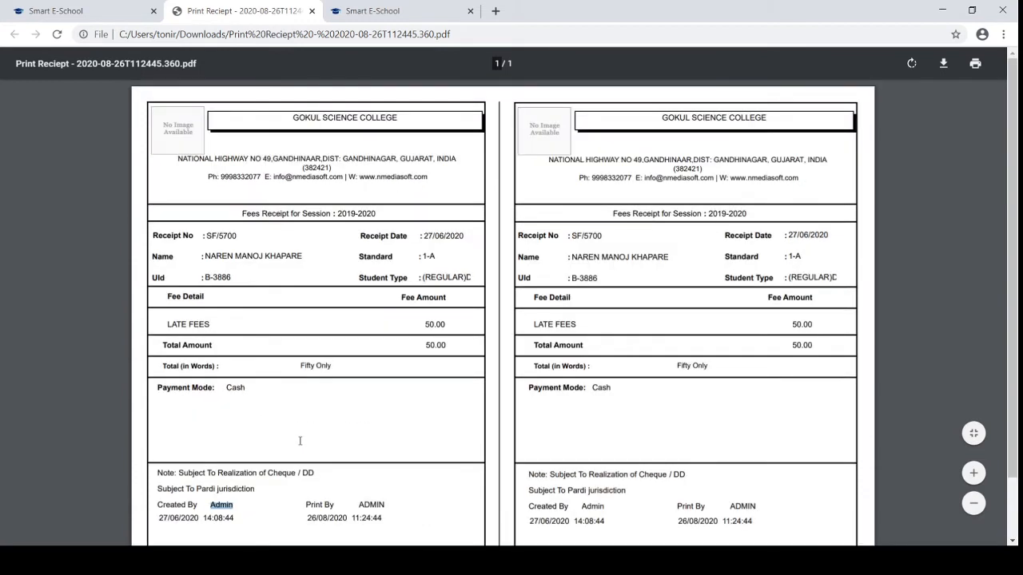
pyautogui.click(311, 12)
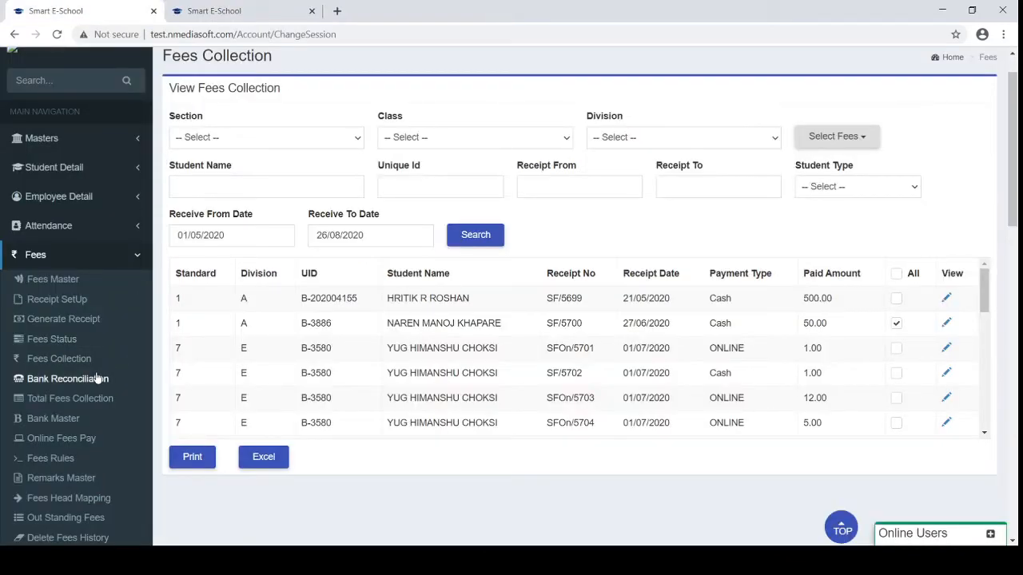
# Scroll the Fees Collection list and go to the Bank Reconciliation page
pyautogui.scroll(-1, 285, 364)
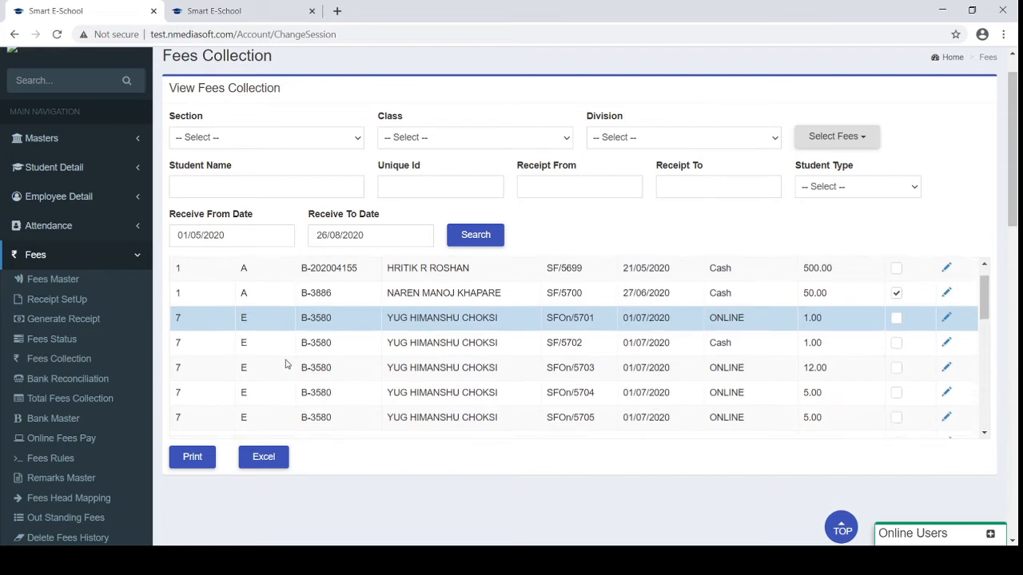
pyautogui.scroll(-1, 287, 361)
pyautogui.scroll(2, 288, 361)
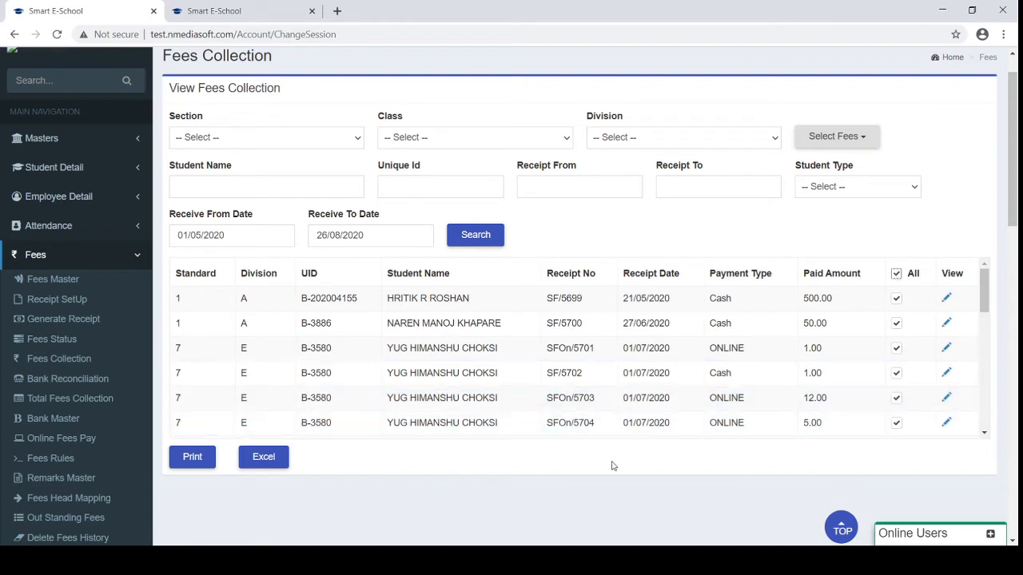
pyautogui.scroll(-2, 613, 466)
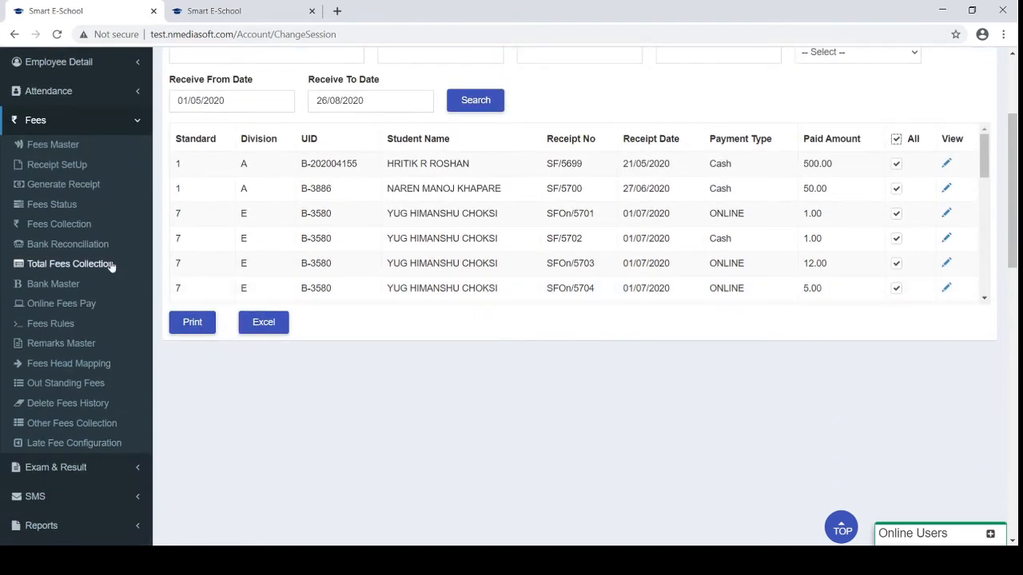
pyautogui.click(62, 244)
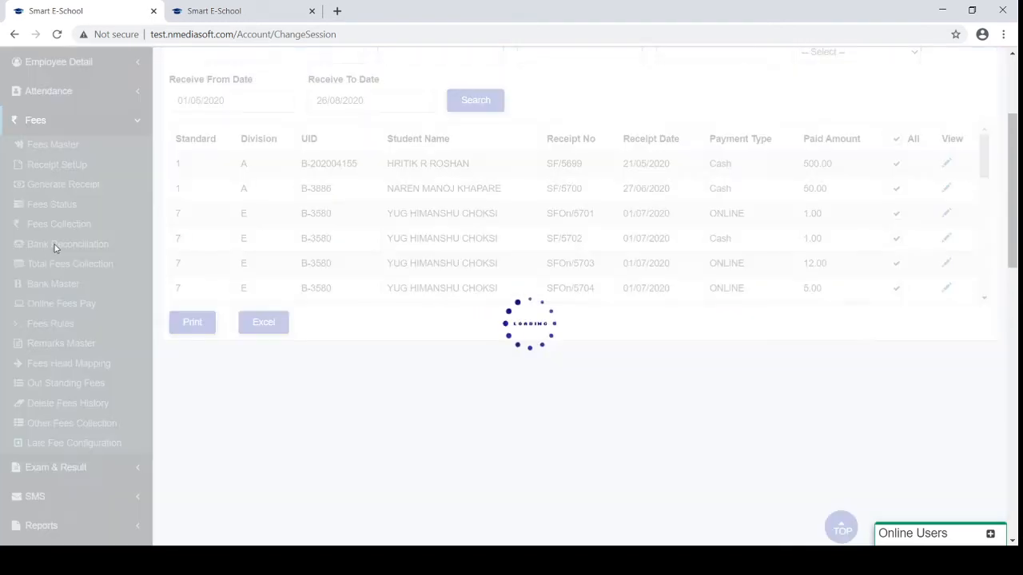
# Scroll to the top of Bank Reconciliation to see the Pending cheque status and blank filters
pyautogui.scroll(2, 338, 346)
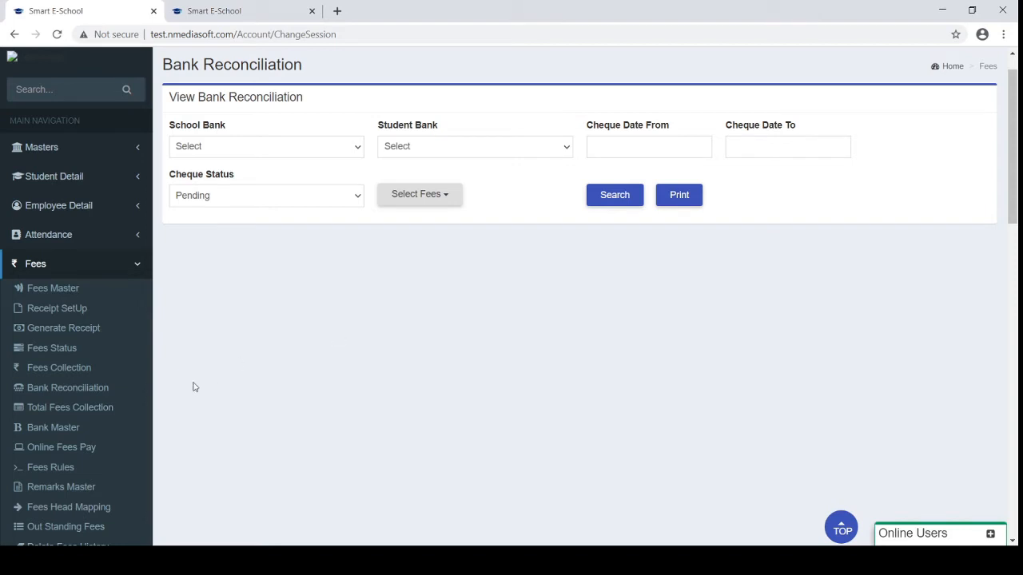
# Open Total Fees Collection and include N P PATEL SCHOOL, V N PATEL SCHOOL and Tution Fees
pyautogui.click(48, 412)
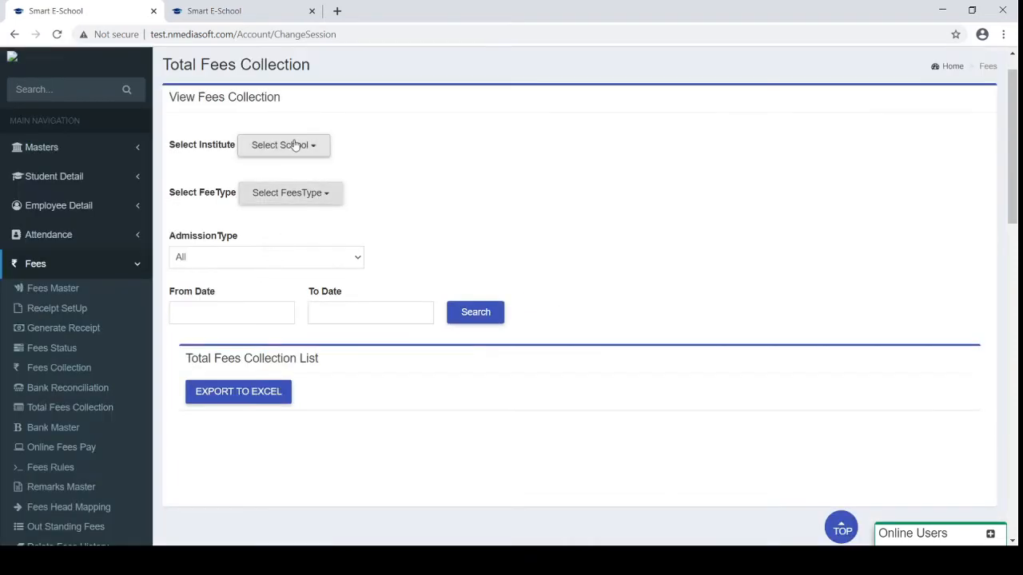
pyautogui.click(293, 145)
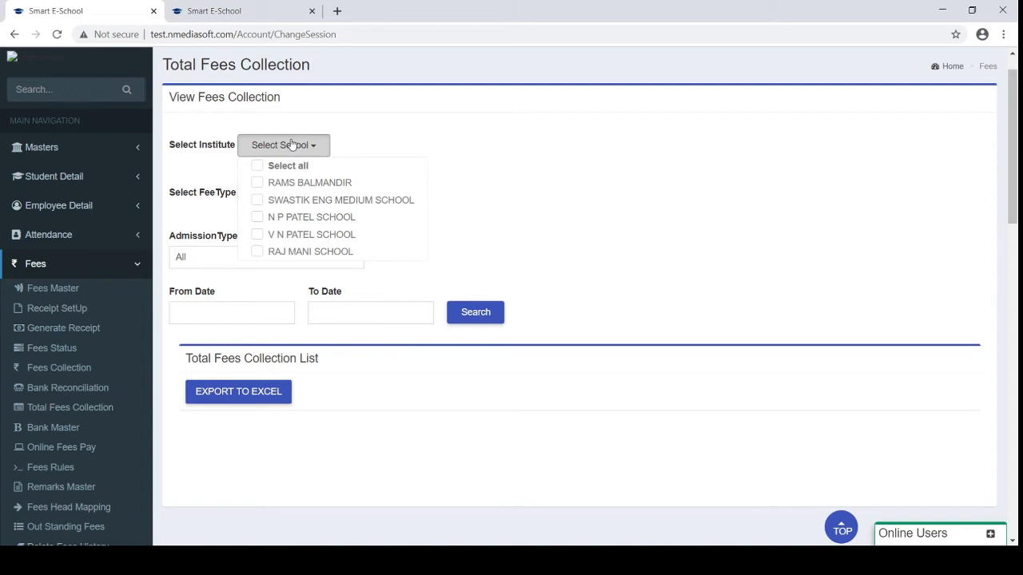
pyautogui.click(257, 218)
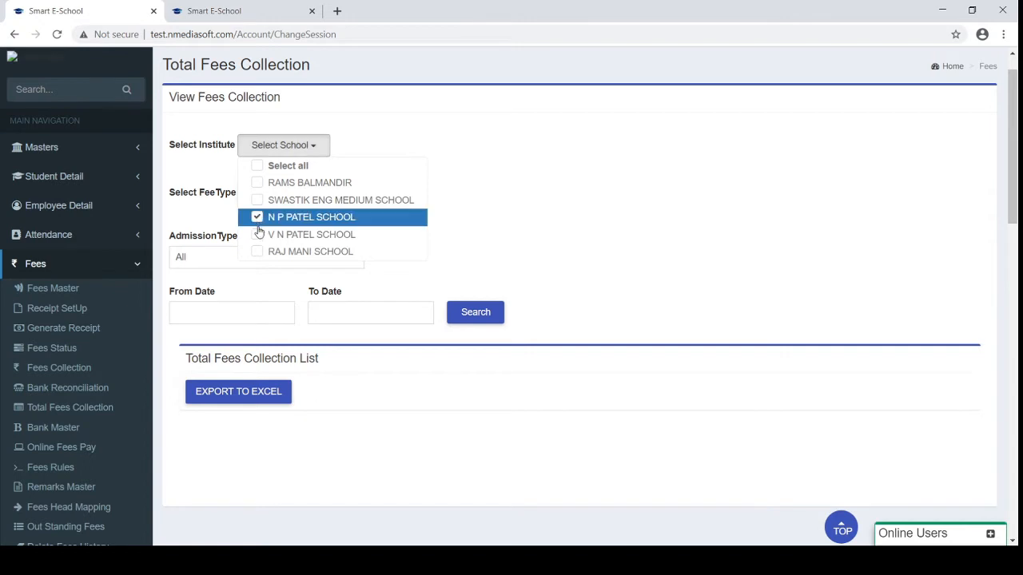
pyautogui.click(257, 236)
pyautogui.click(461, 164)
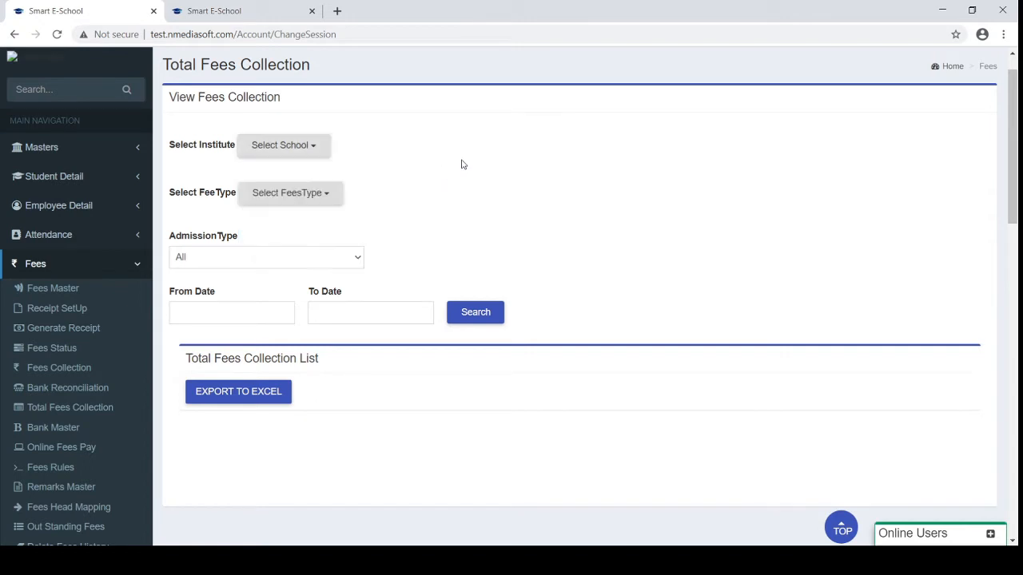
pyautogui.click(305, 201)
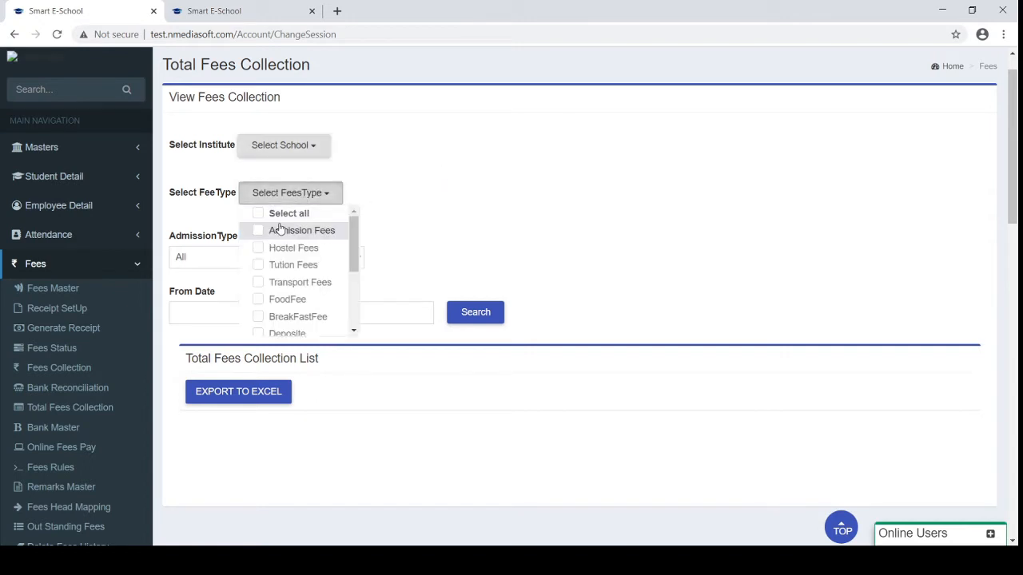
pyautogui.click(258, 266)
pyautogui.click(415, 256)
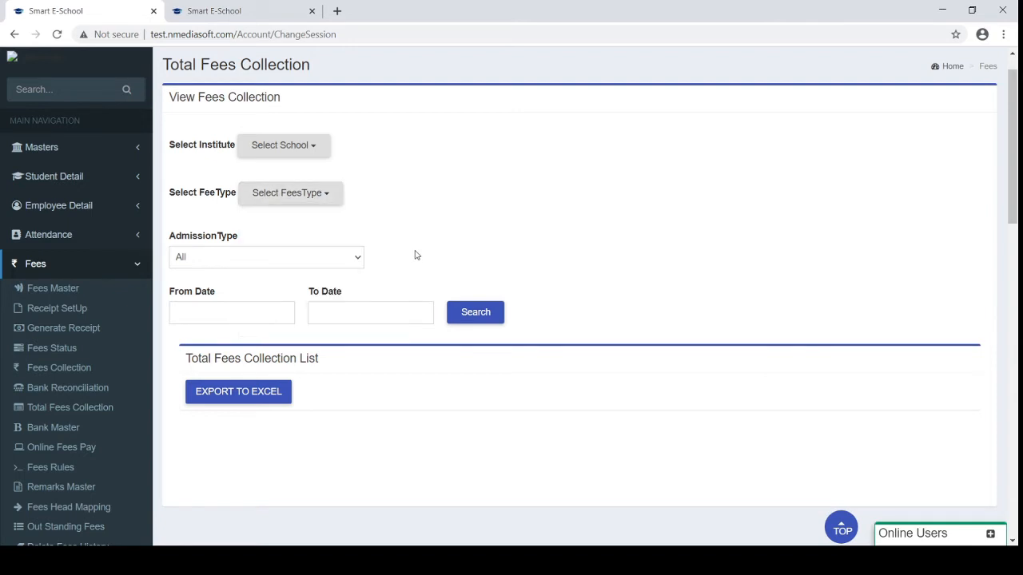
# Search fees collected from 01/03/2020 to 26/08/2020
pyautogui.click(280, 310)
pyautogui.click(183, 152)
pyautogui.click(182, 152)
pyautogui.click(183, 152)
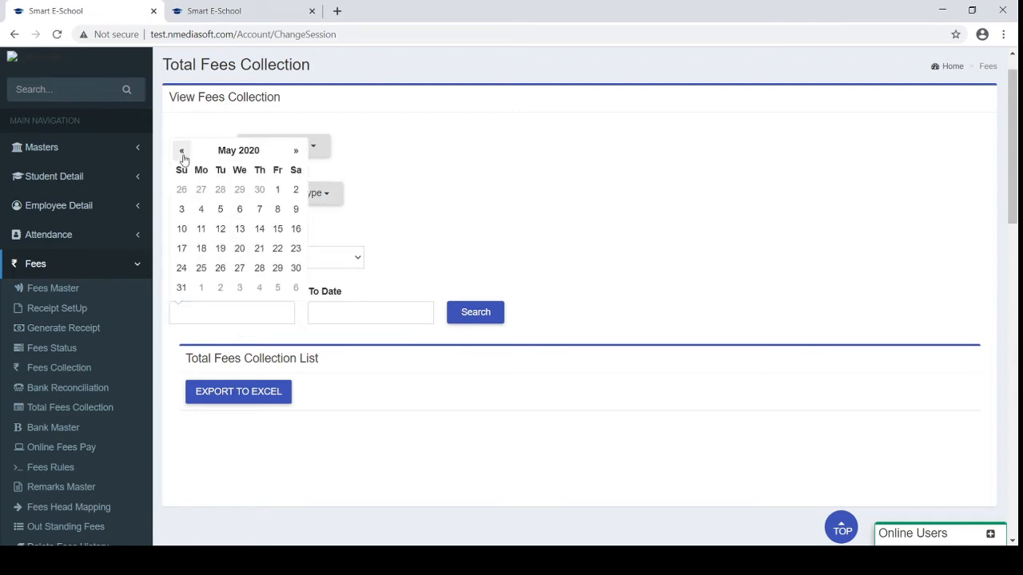
pyautogui.click(182, 152)
pyautogui.click(182, 152)
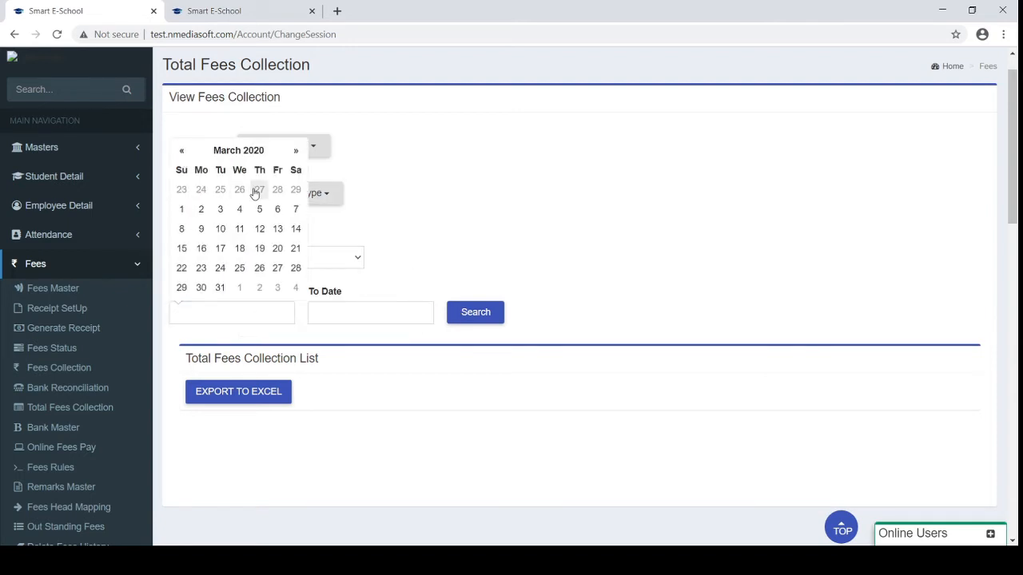
pyautogui.click(183, 209)
pyautogui.click(366, 312)
pyautogui.click(383, 269)
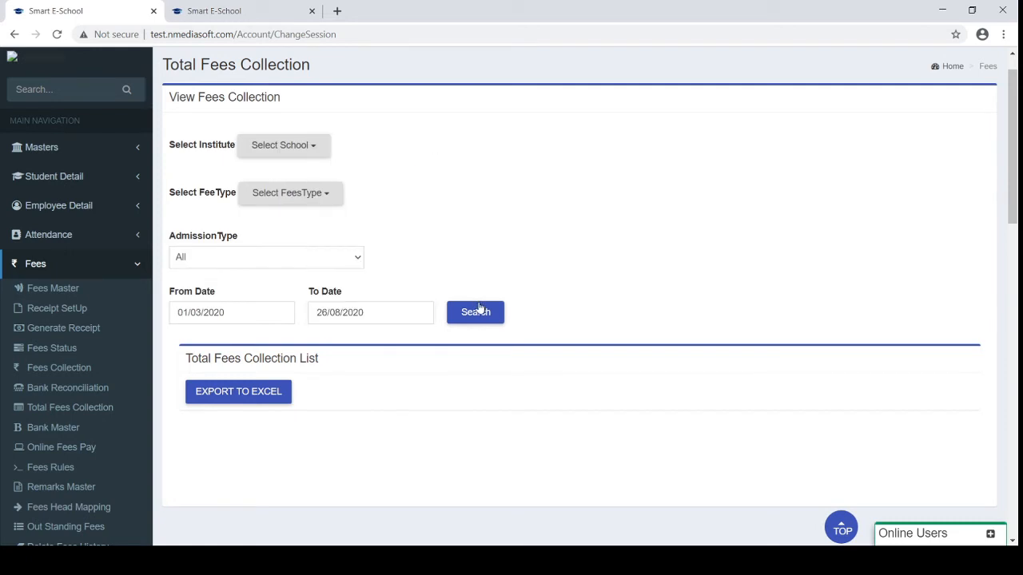
pyautogui.click(480, 310)
# Scroll through the results grid of cash, DD and cheque payments
pyautogui.scroll(-2, 524, 259)
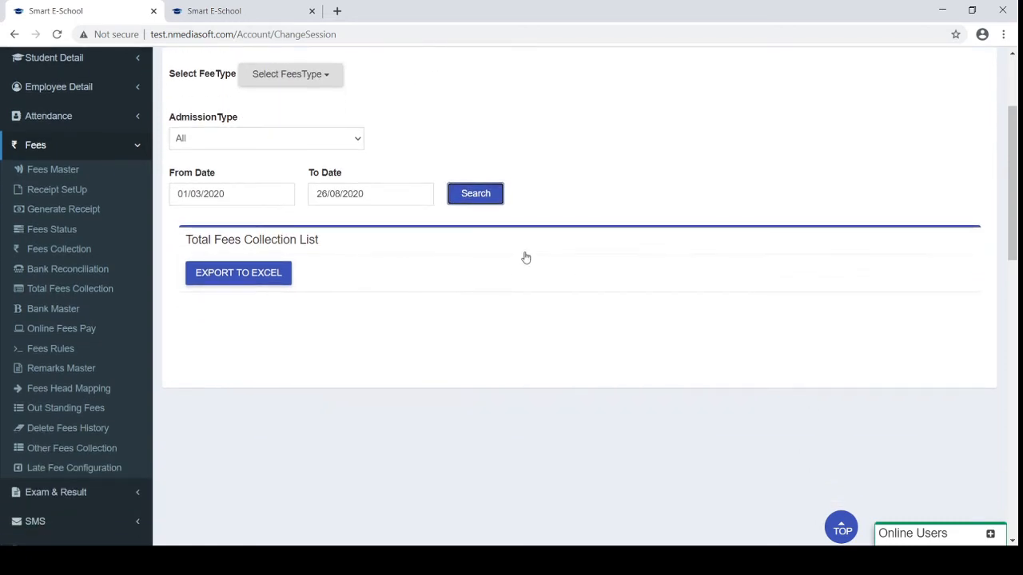
pyautogui.scroll(-1, 458, 360)
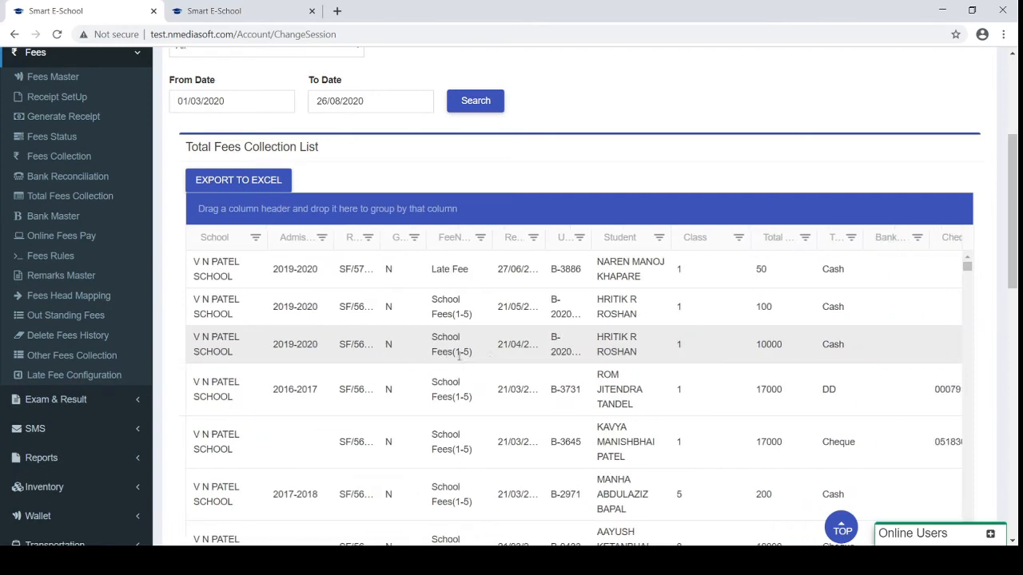
pyautogui.hscroll(3, 459, 357)
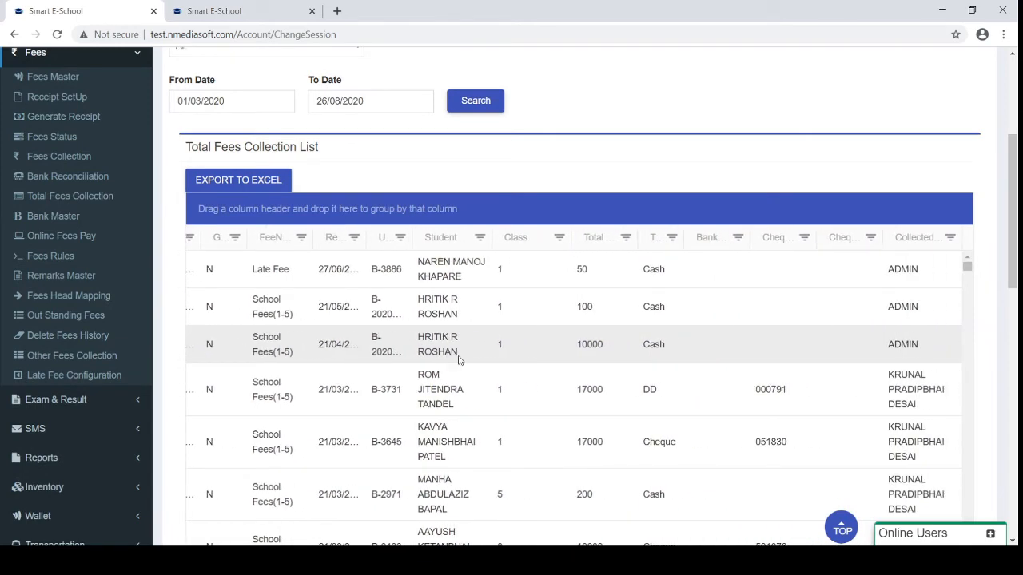
pyautogui.hscroll(-3, 459, 360)
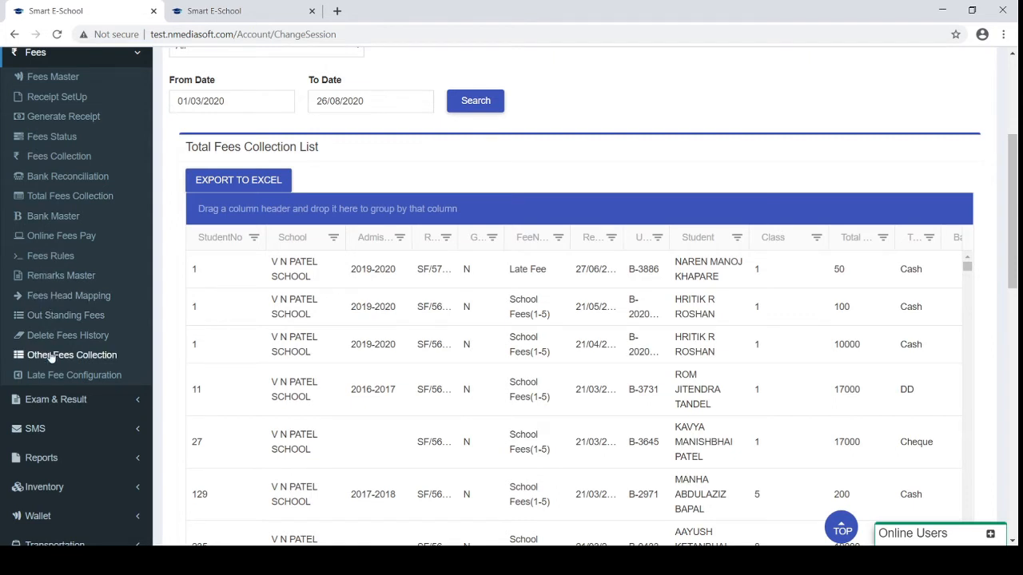
pyautogui.scroll(-1, 50, 358)
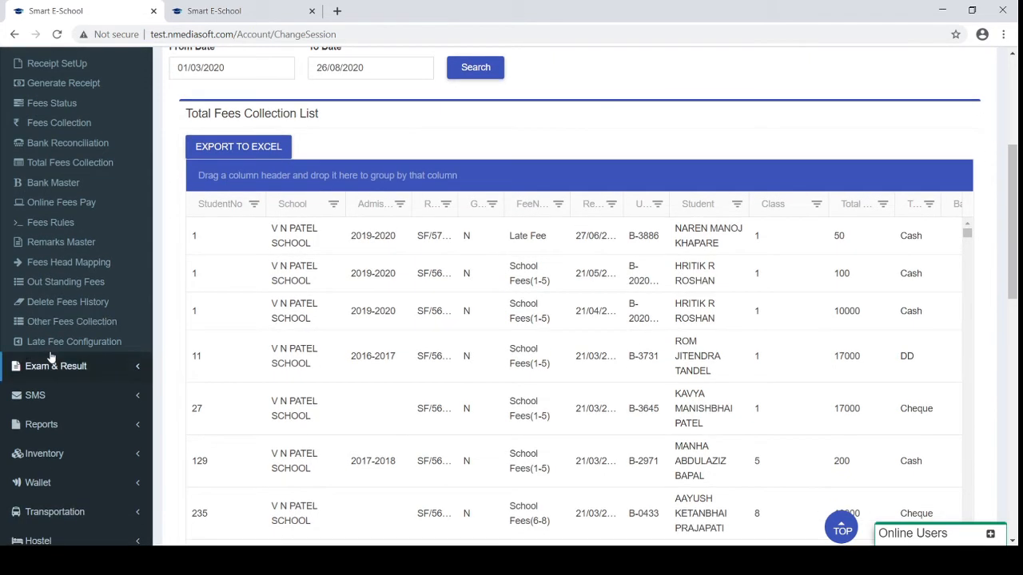
# Open Delete Fees History, browse its 247 receipts, then collapse Fees and expand SMS
pyautogui.click(68, 302)
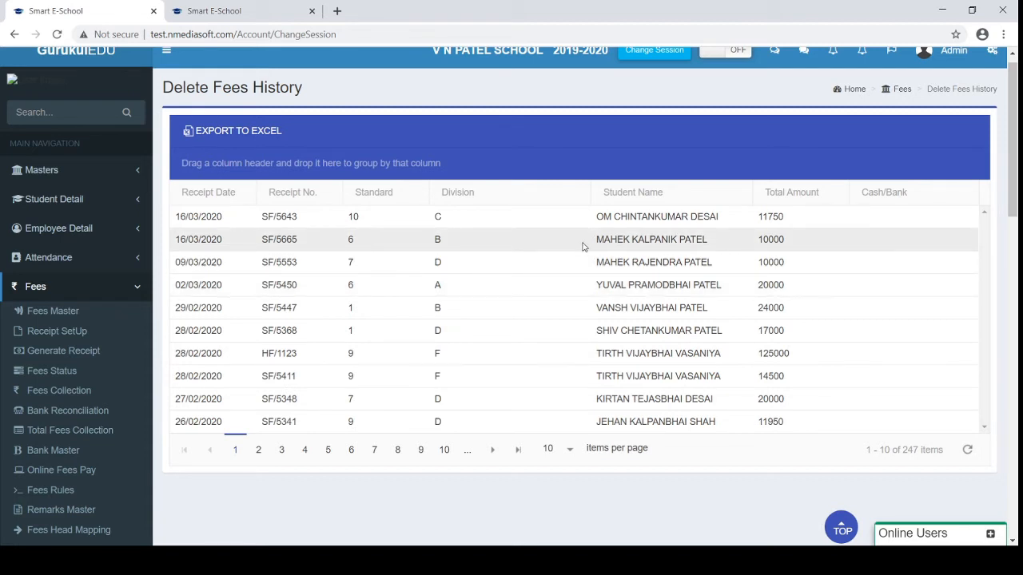
pyautogui.scroll(-2, 583, 246)
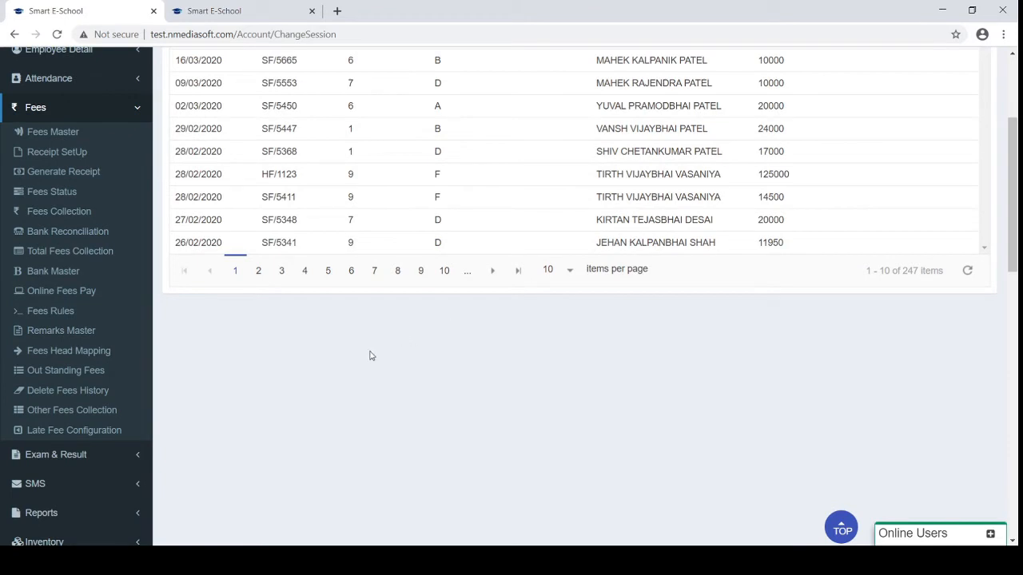
pyautogui.scroll(1, 370, 355)
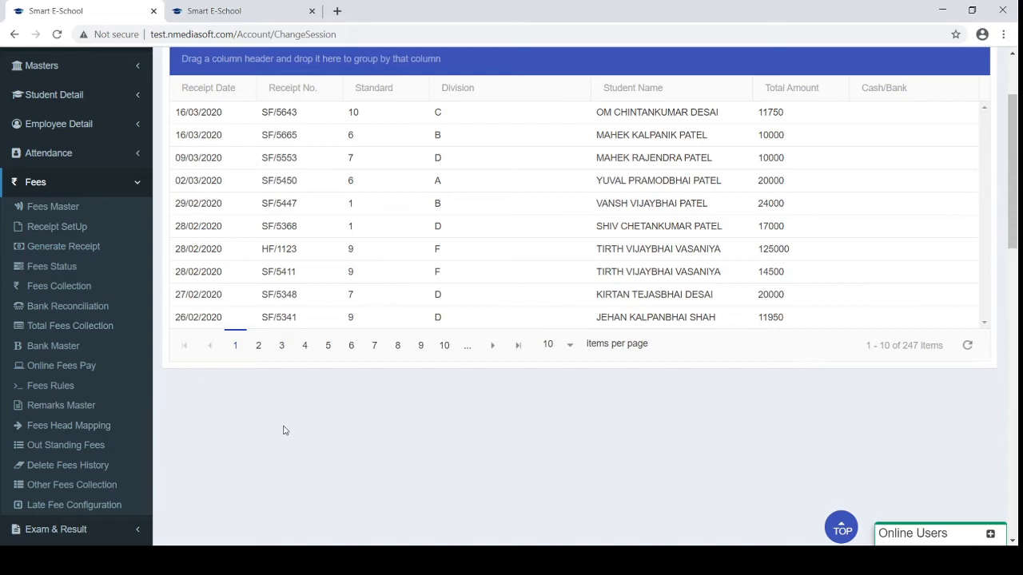
pyautogui.click(77, 184)
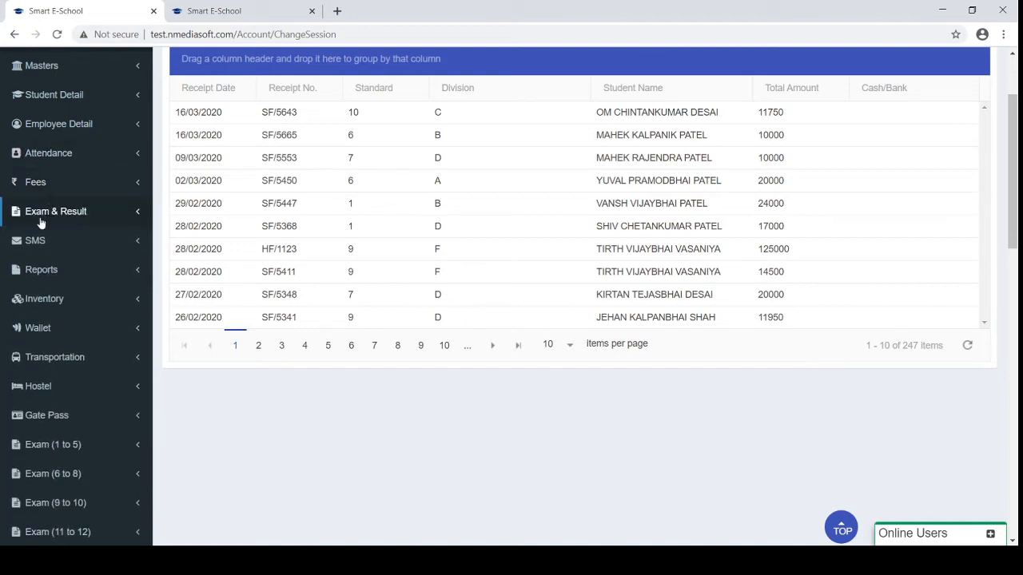
pyautogui.click(33, 242)
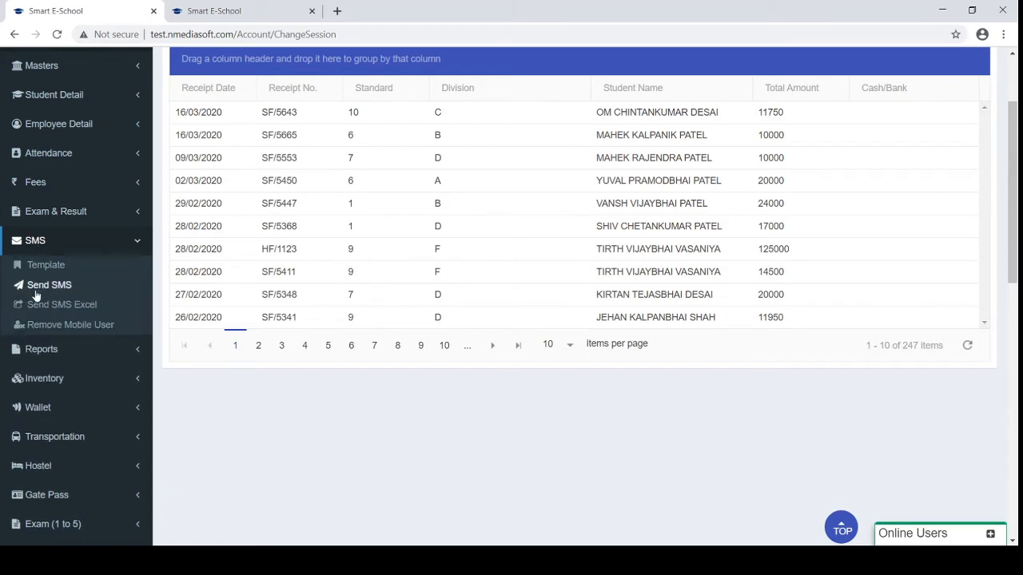
# Open Send SMS and focus the Mobile No field of the single SMS form
pyautogui.click(35, 293)
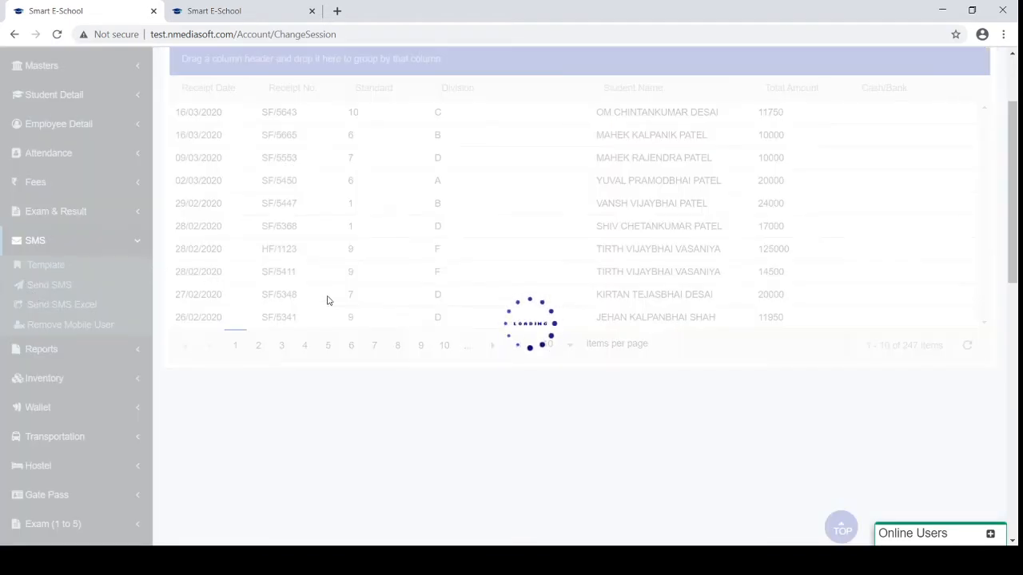
pyautogui.scroll(2, 327, 301)
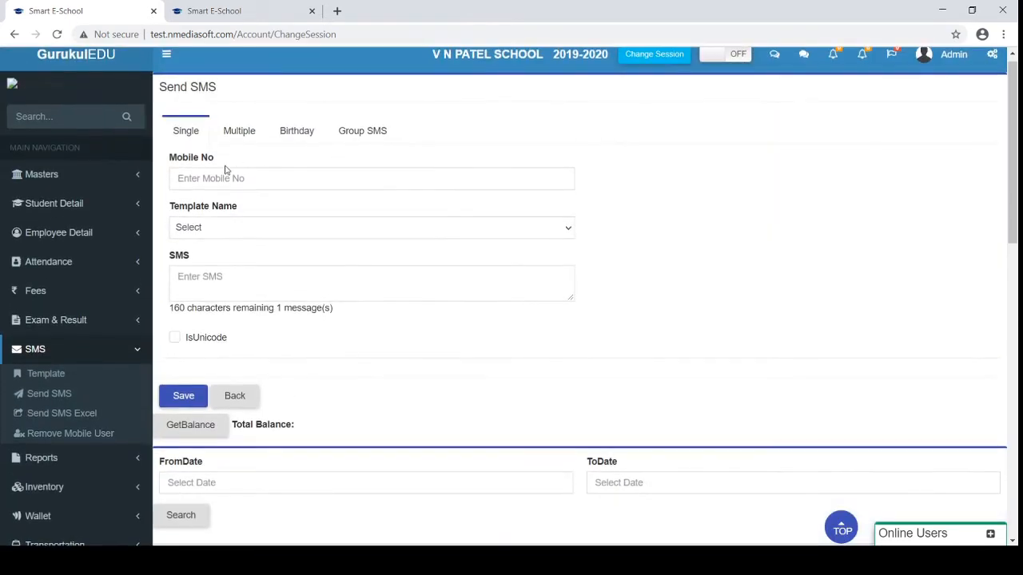
pyautogui.click(219, 179)
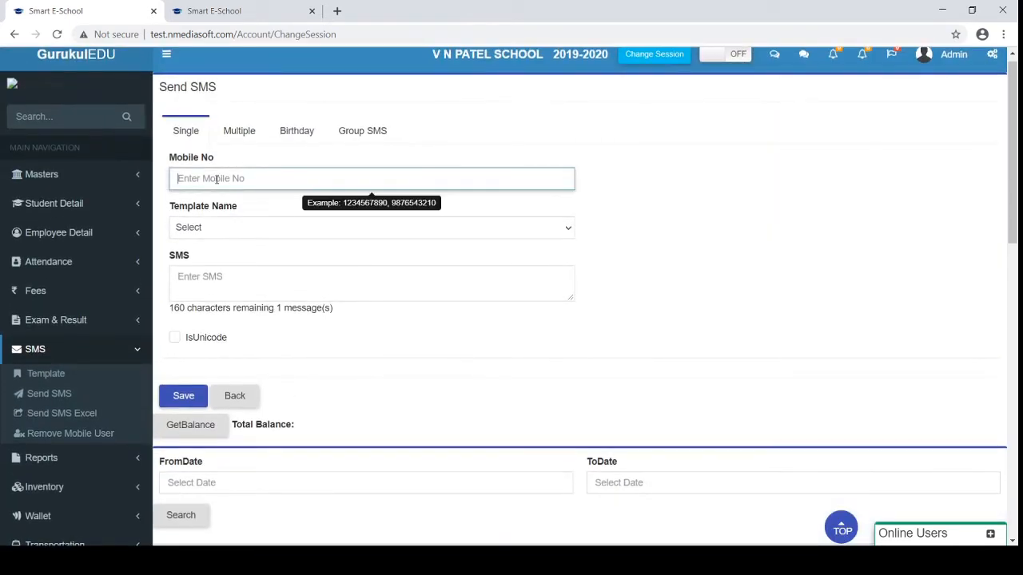
# Try the Multiple SMS form: open the class list and type test message text
pyautogui.click(234, 139)
pyautogui.click(229, 180)
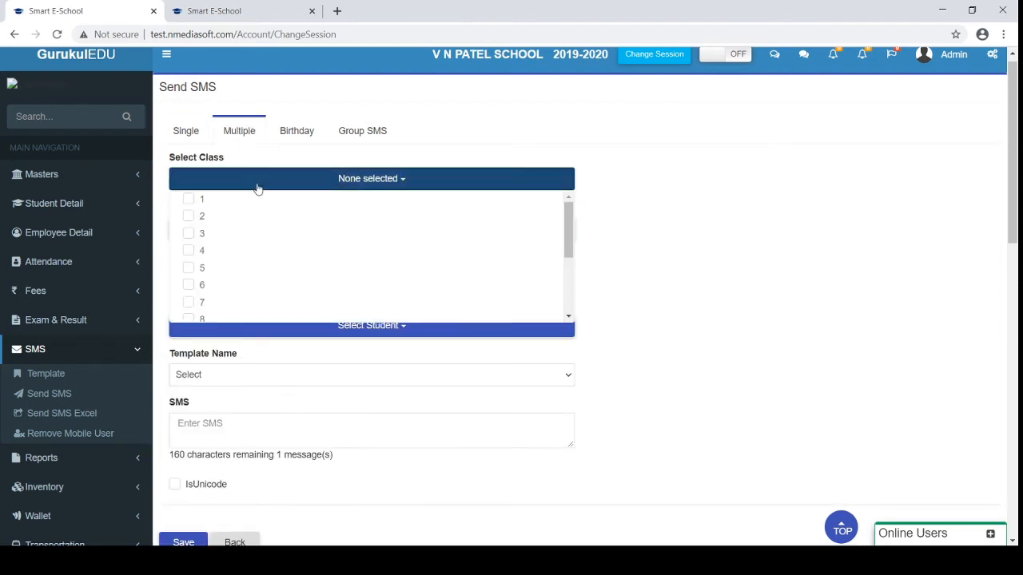
pyautogui.click(258, 188)
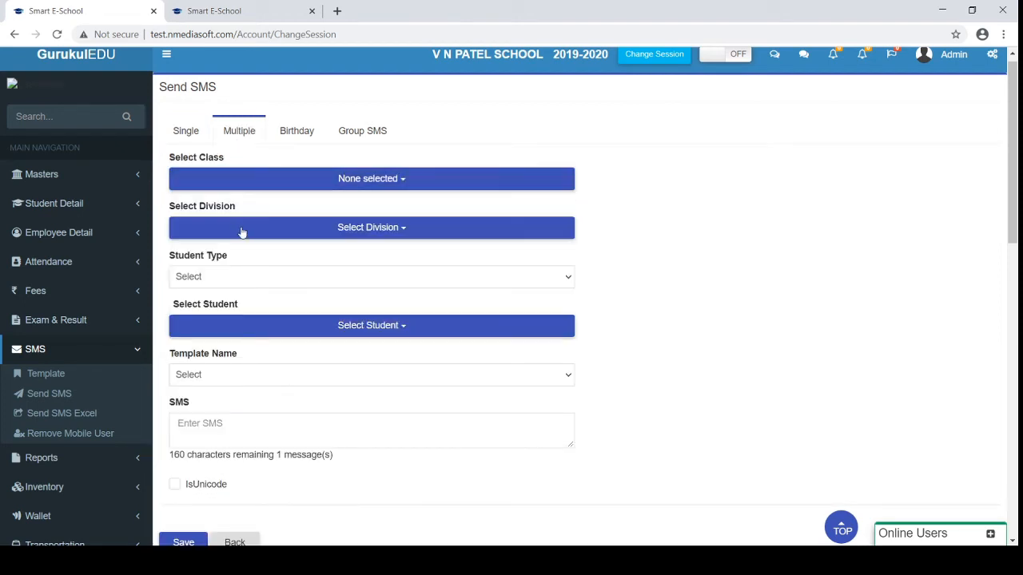
pyautogui.click(245, 441)
pyautogui.write('gjhgjg')
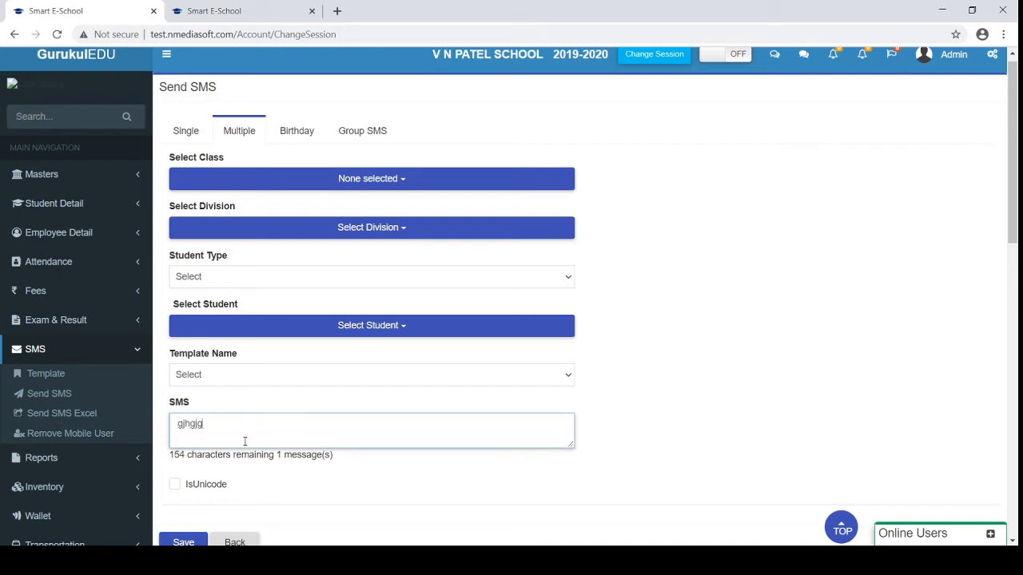
pyautogui.write('jjghgj')
pyautogui.press('BackSpace')
pyautogui.press('BackSpace')
pyautogui.press('BackSpace')
pyautogui.press('BackSpace')
pyautogui.press('BackSpace')
pyautogui.press('BackSpace')
pyautogui.press('BackSpace')
pyautogui.press('BackSpace')
pyautogui.press('BackSpace')
pyautogui.press('BackSpace')
pyautogui.press('BackSpace')
pyautogui.press('BackSpace')
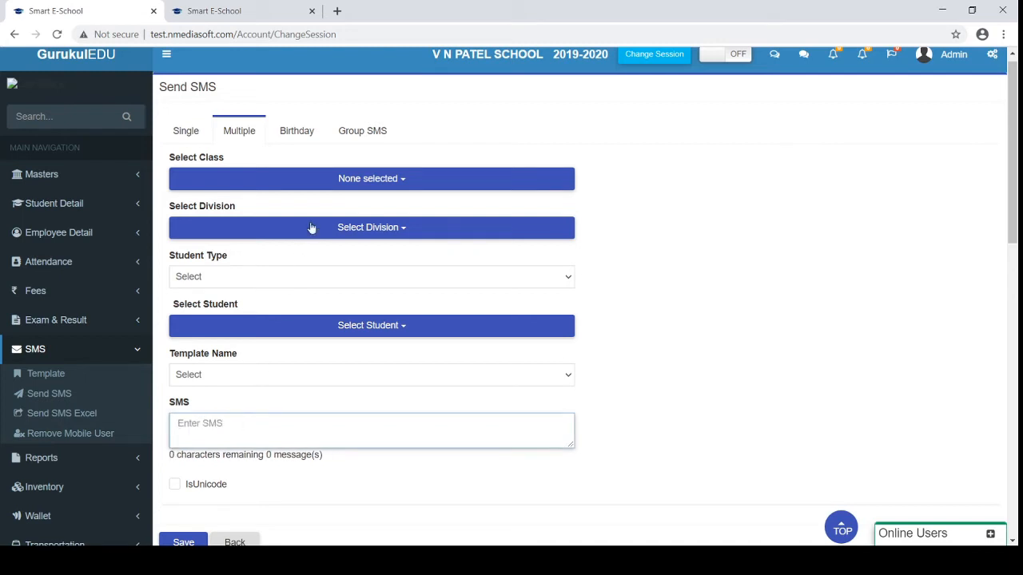
# View the Birthday and Group SMS forms, then open Send SMS Excel
pyautogui.click(296, 132)
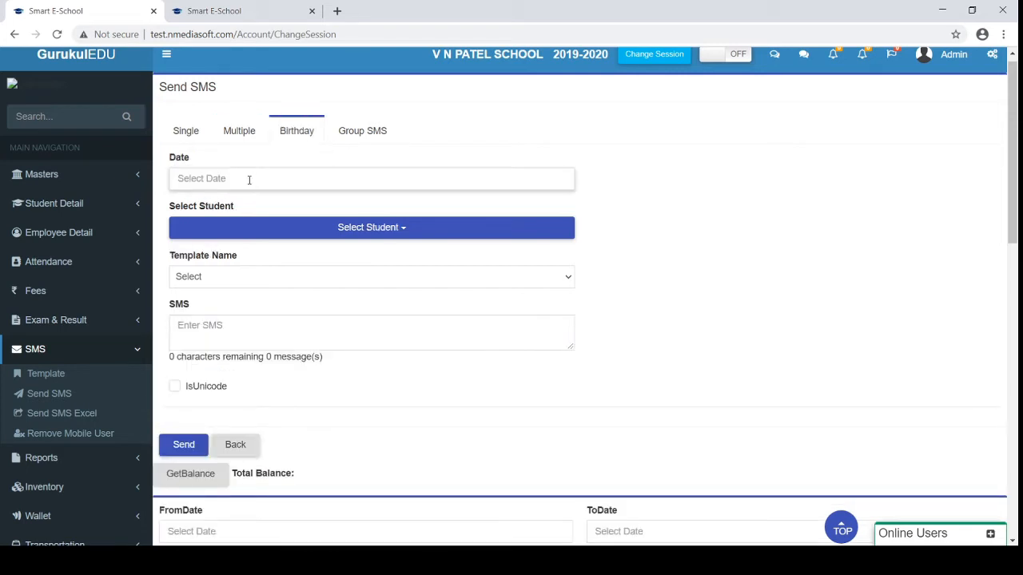
pyautogui.click(370, 137)
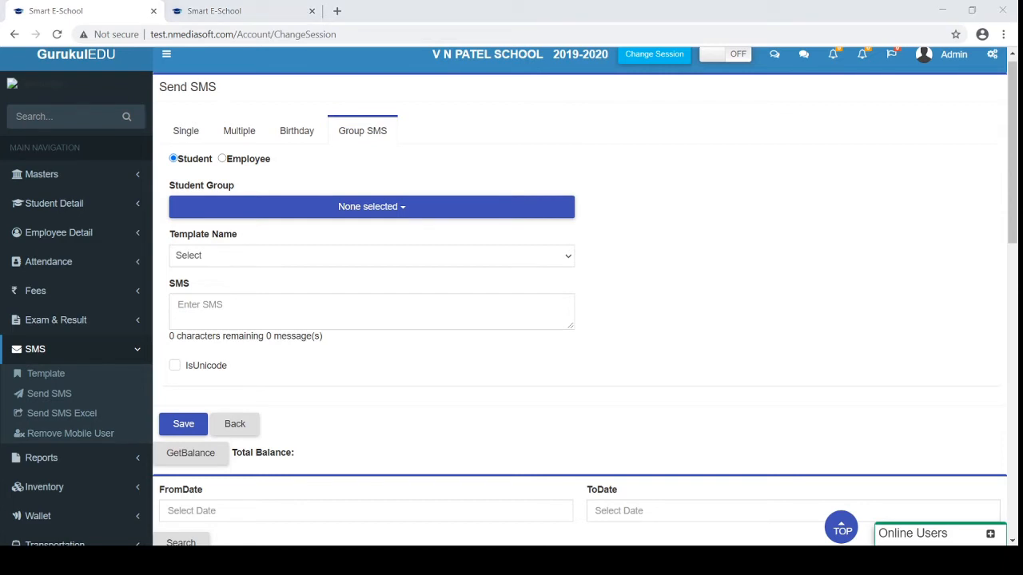
pyautogui.click(44, 417)
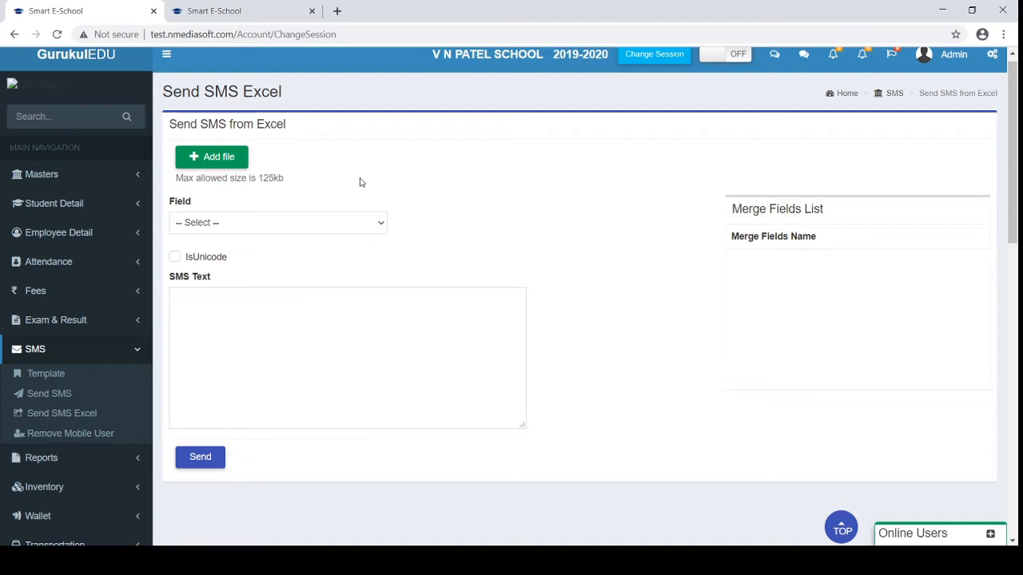
# Collapse the SMS menu, expand Wallet and open Wallet Receipt
pyautogui.click(67, 350)
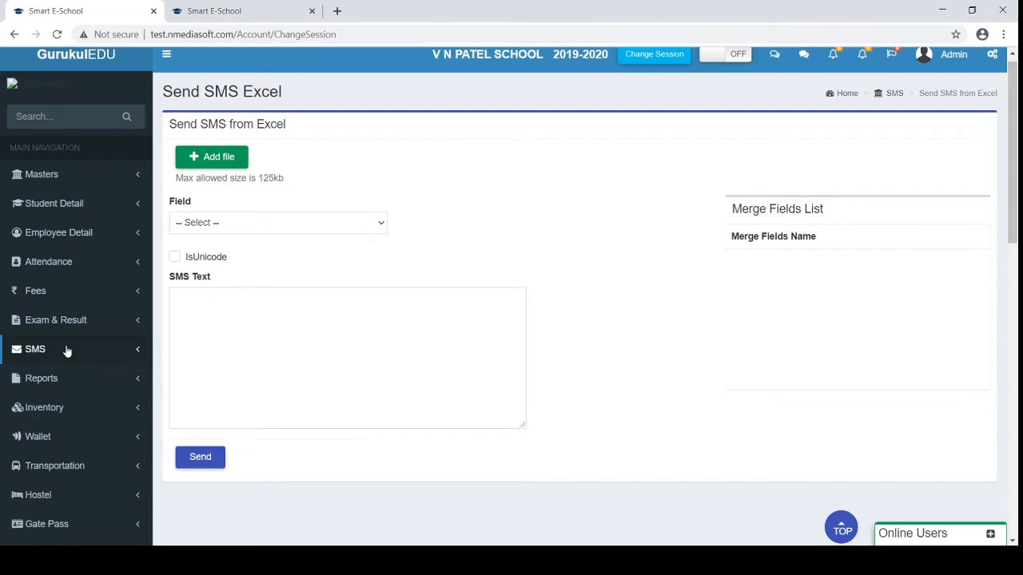
pyautogui.scroll(-1, 65, 353)
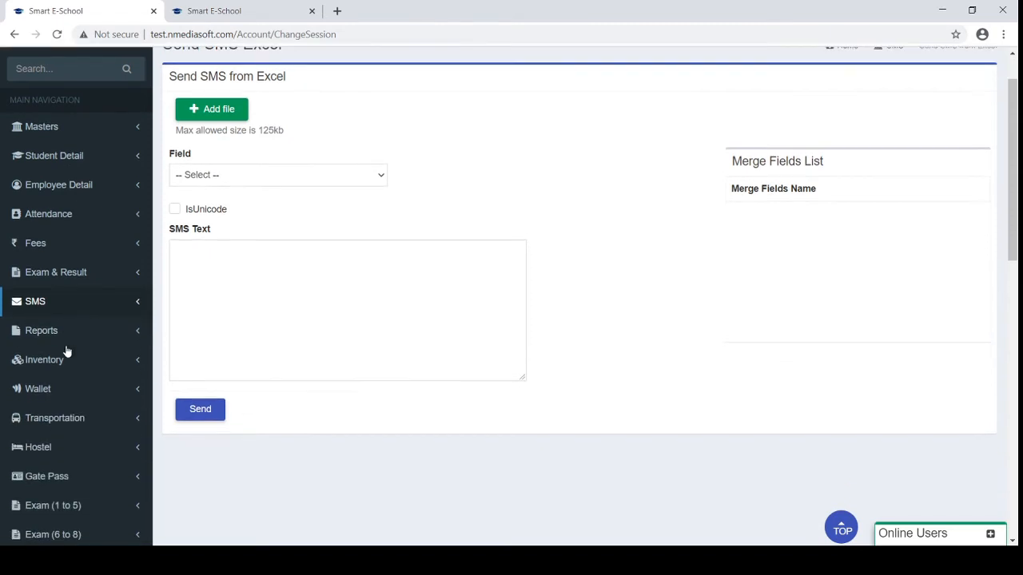
pyautogui.click(56, 388)
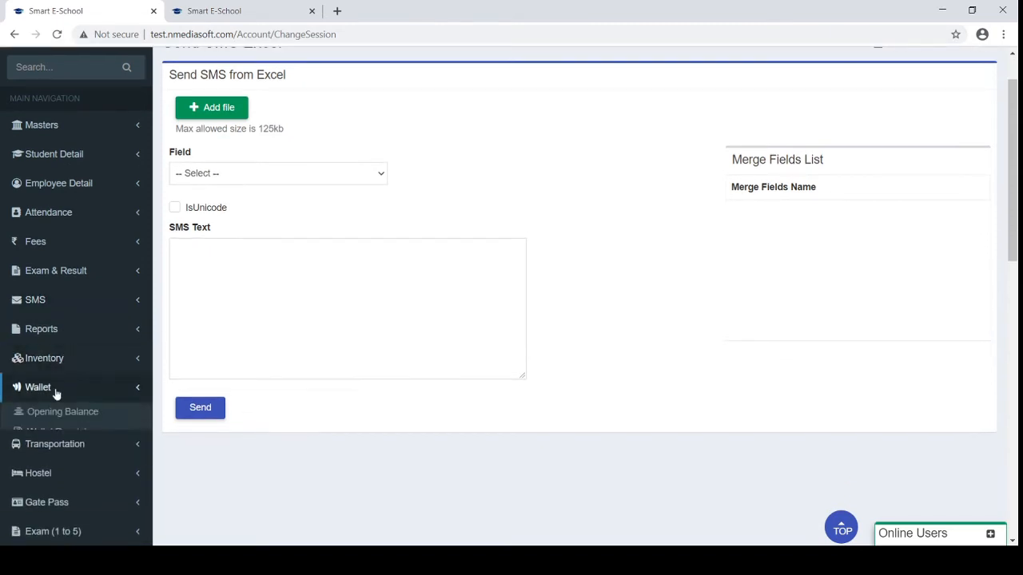
pyautogui.scroll(-1, 56, 393)
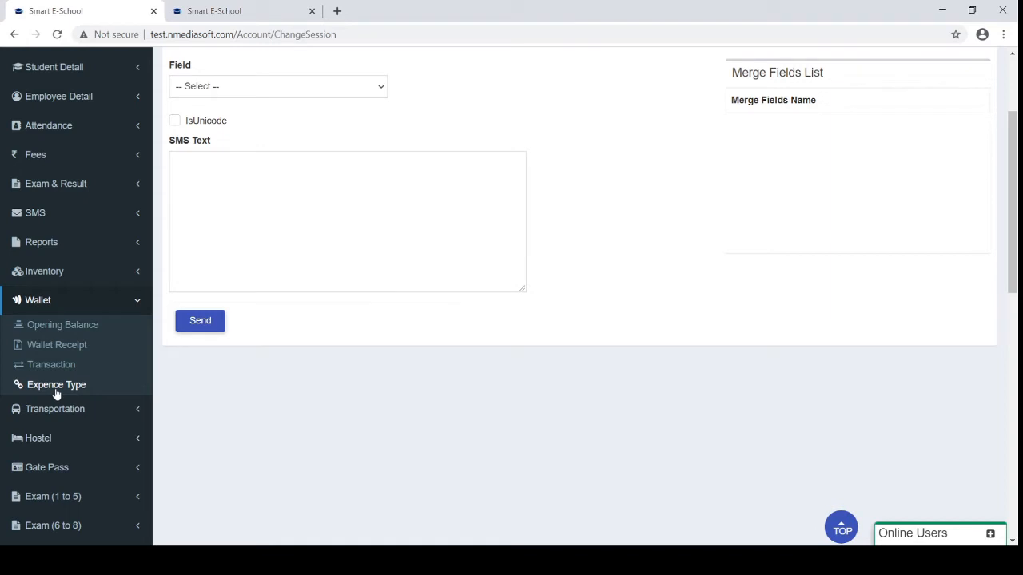
pyautogui.click(57, 346)
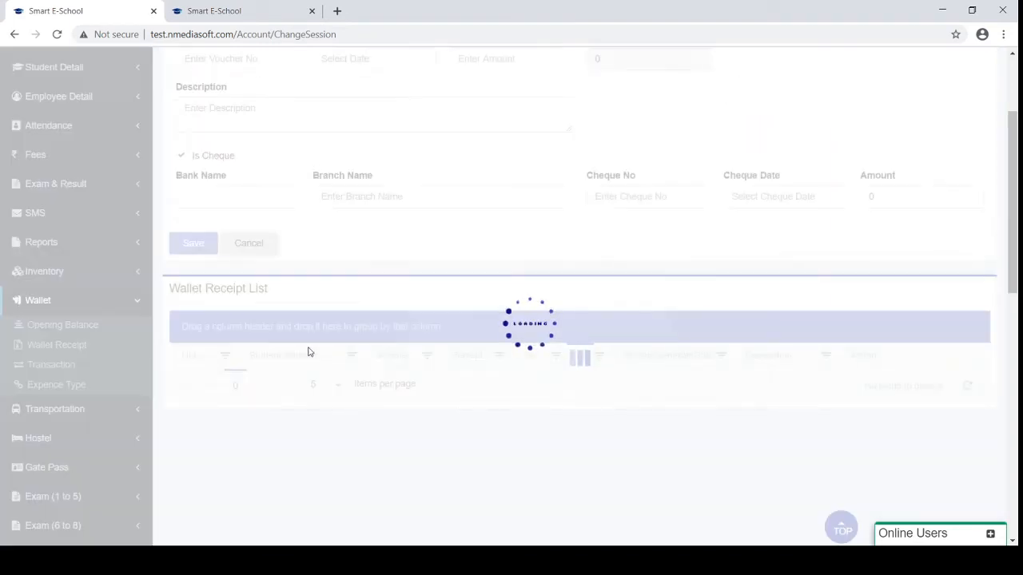
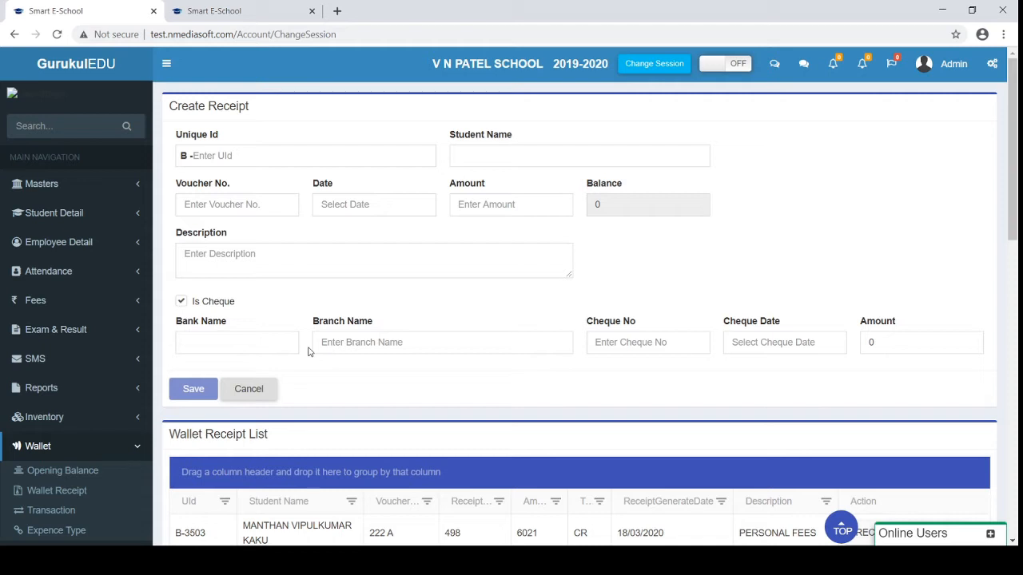
# Open Wallet Transaction and switch to the Multiple students form
pyautogui.scroll(-1, 308, 352)
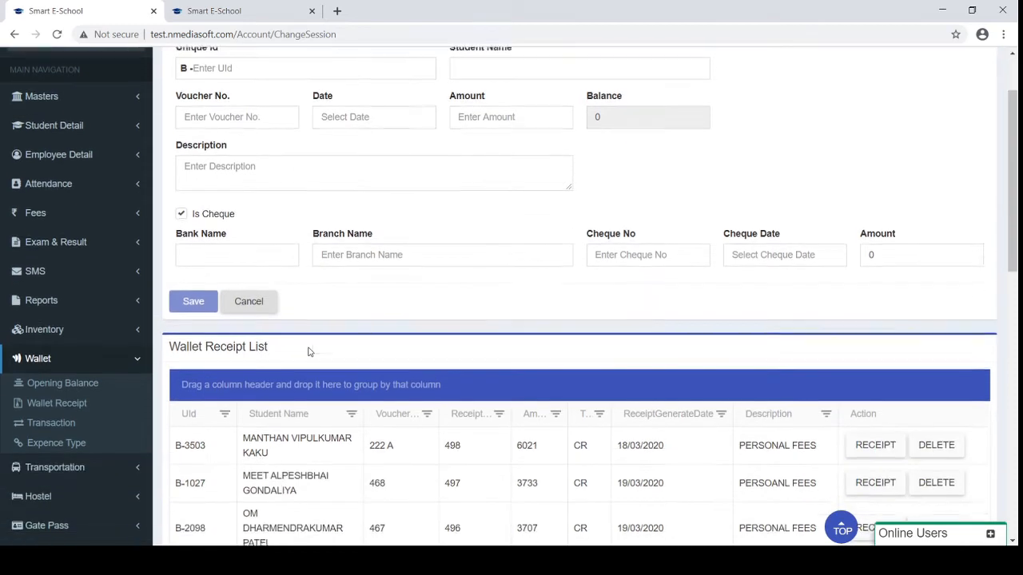
pyautogui.scroll(1, 337, 236)
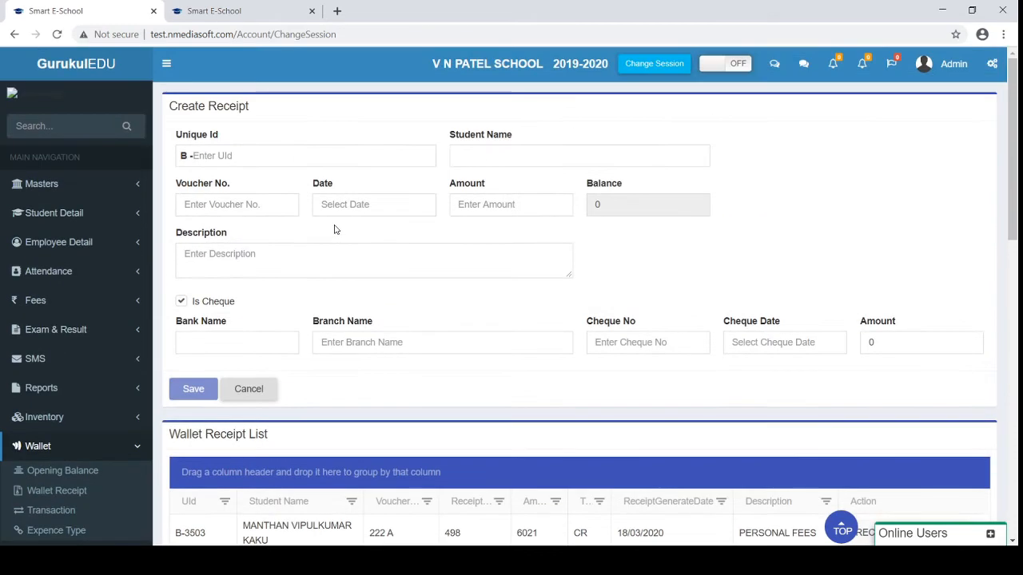
pyautogui.click(48, 511)
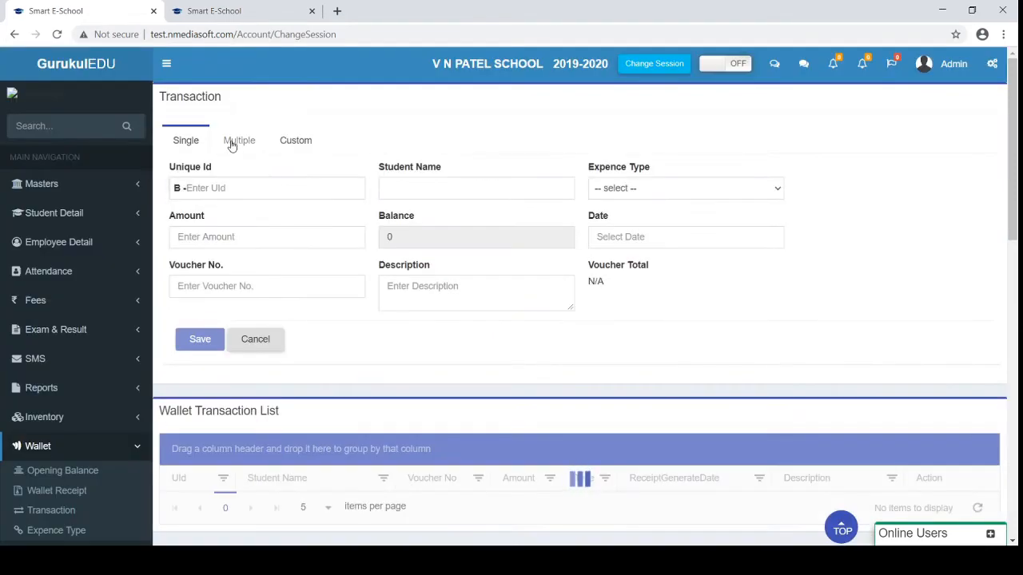
pyautogui.click(231, 141)
# Browse the 8178-item transaction list, highlighting PAID FOR MEDICINE CHARGES, then collapse Wallet
pyautogui.scroll(-1, 318, 239)
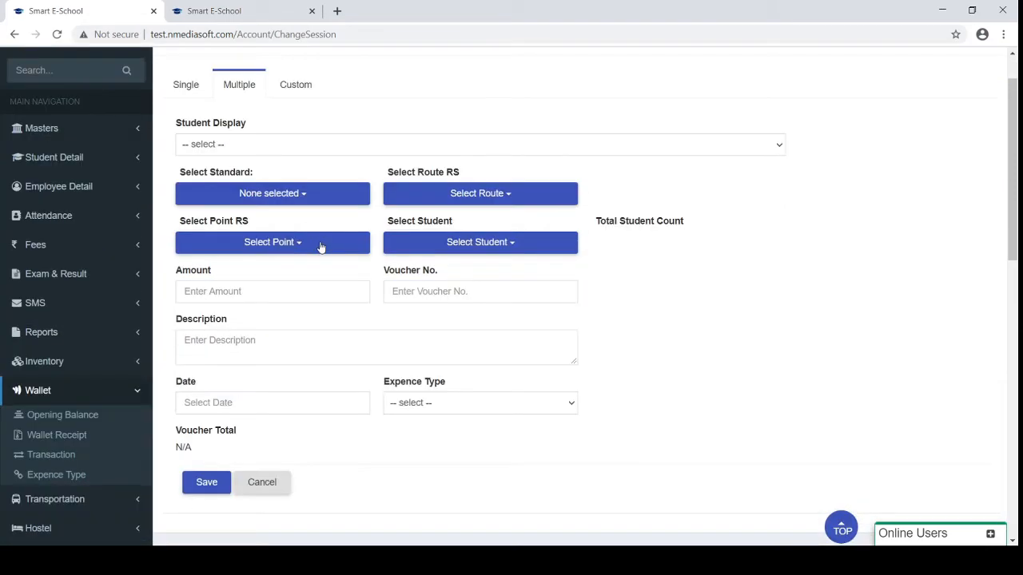
pyautogui.scroll(-3, 320, 247)
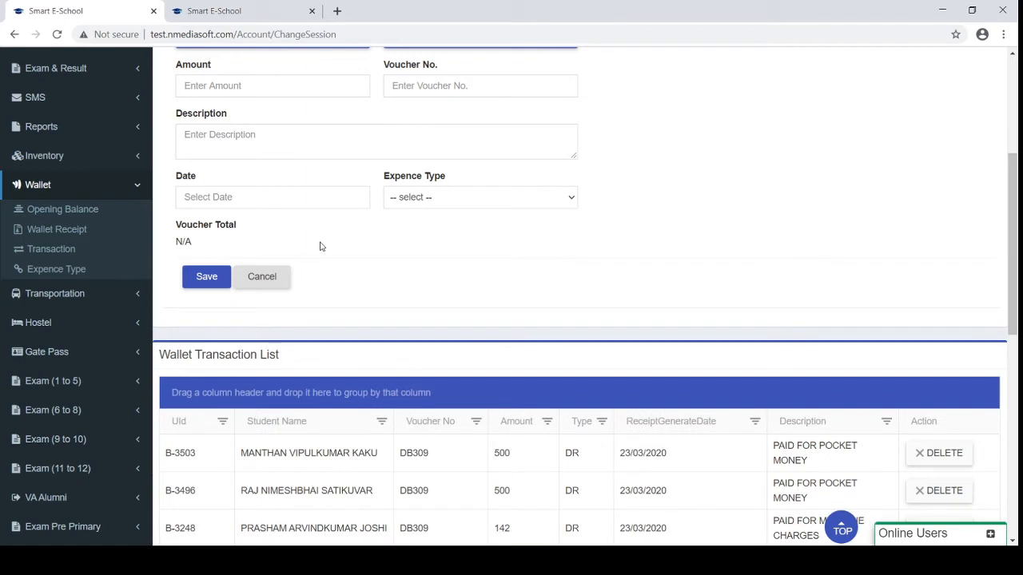
pyautogui.scroll(-1, 319, 247)
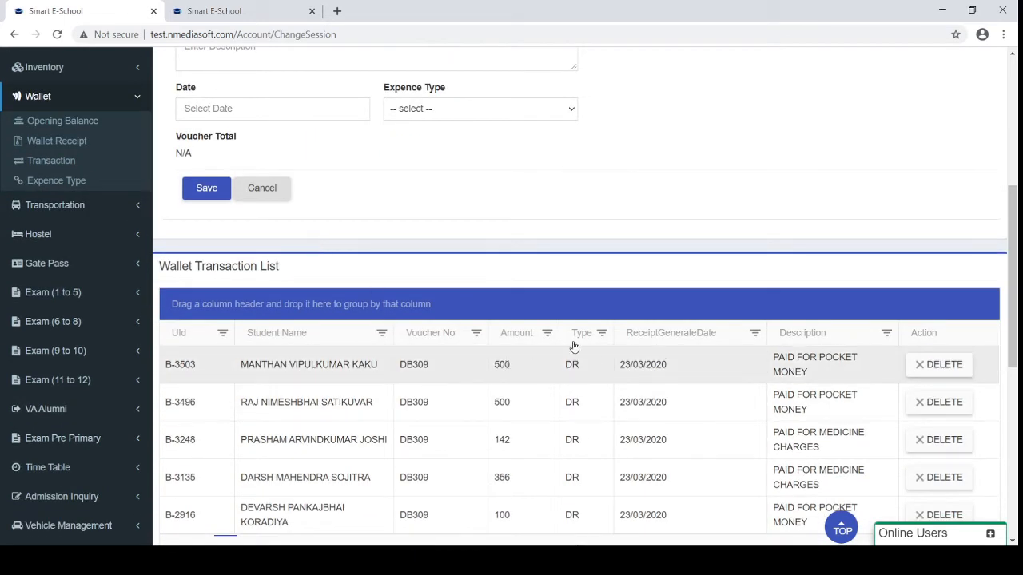
pyautogui.moveTo(775, 359); pyautogui.dragTo(799, 373)
pyautogui.scroll(-1, 793, 392)
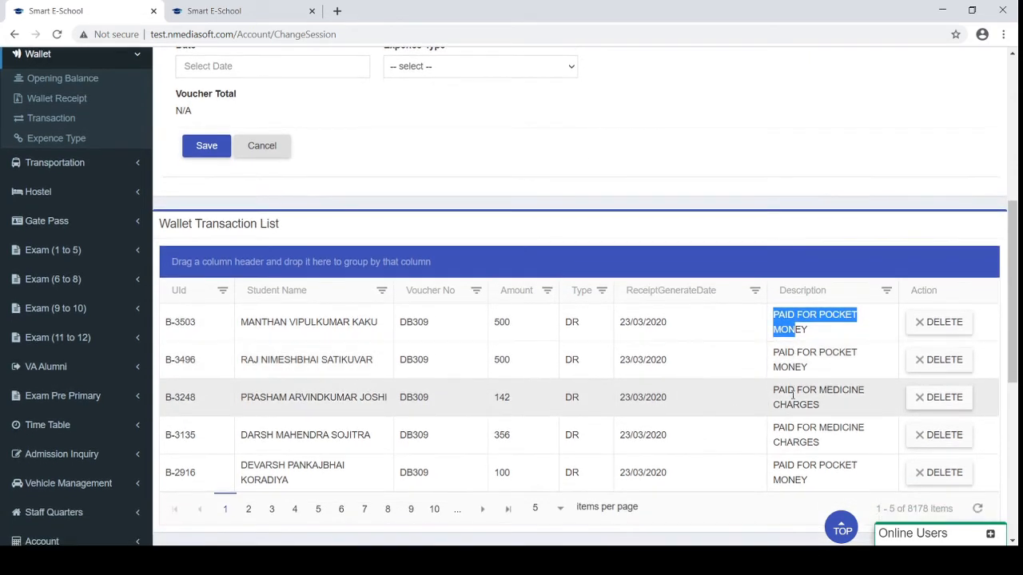
pyautogui.moveTo(816, 409); pyautogui.dragTo(768, 396)
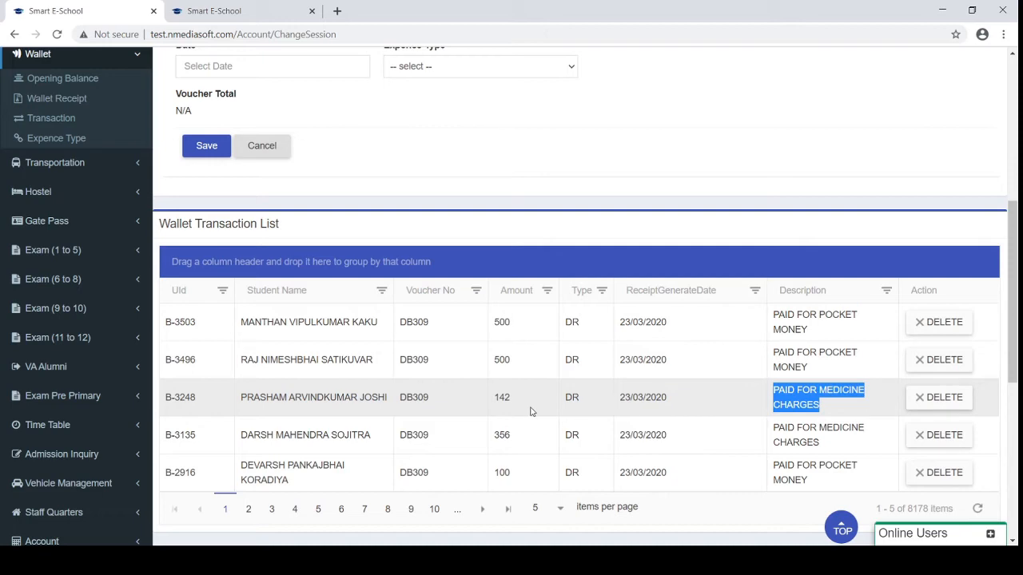
pyautogui.scroll(2, 531, 411)
pyautogui.scroll(1, 563, 330)
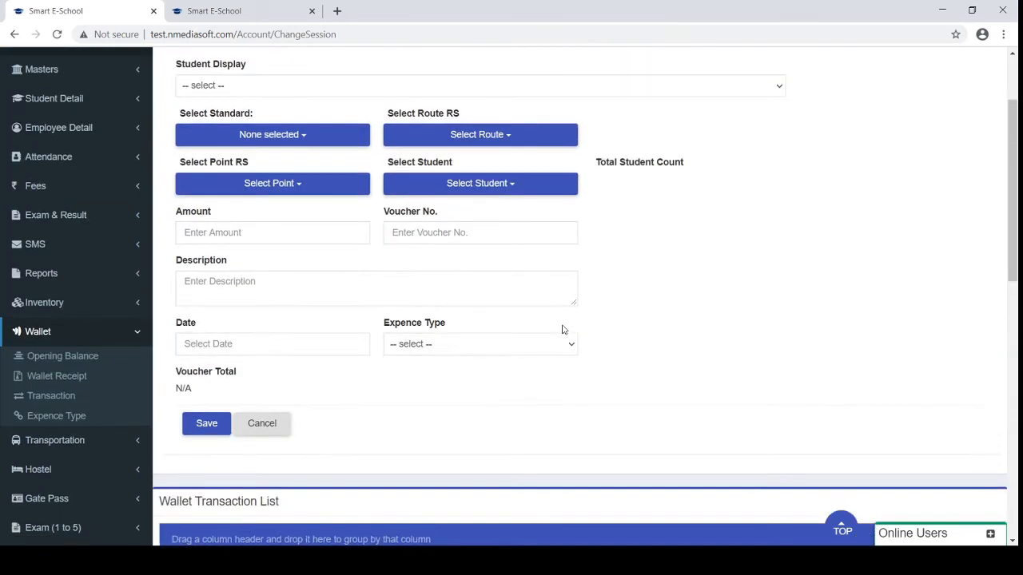
pyautogui.scroll(1, 562, 329)
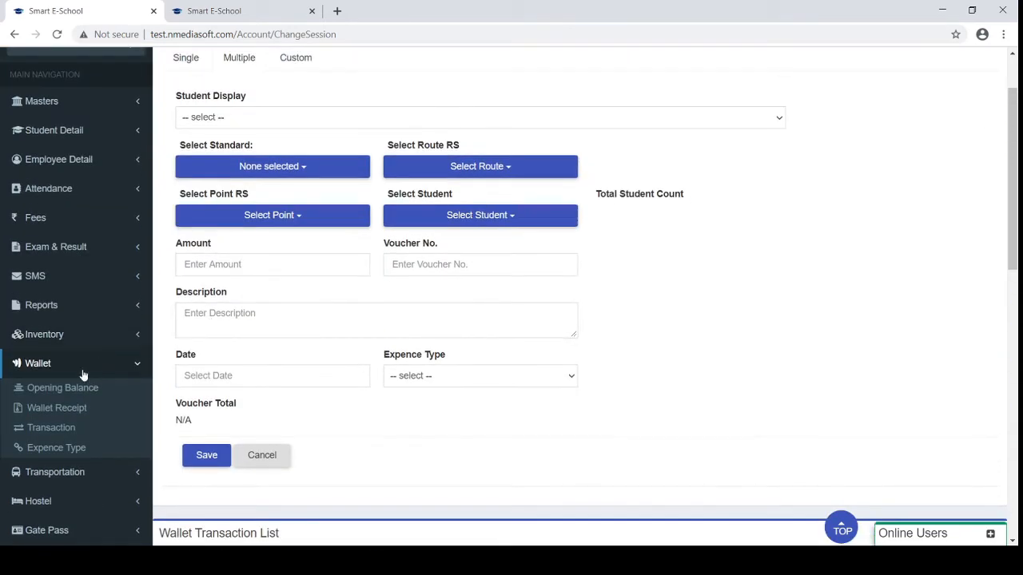
pyautogui.click(133, 366)
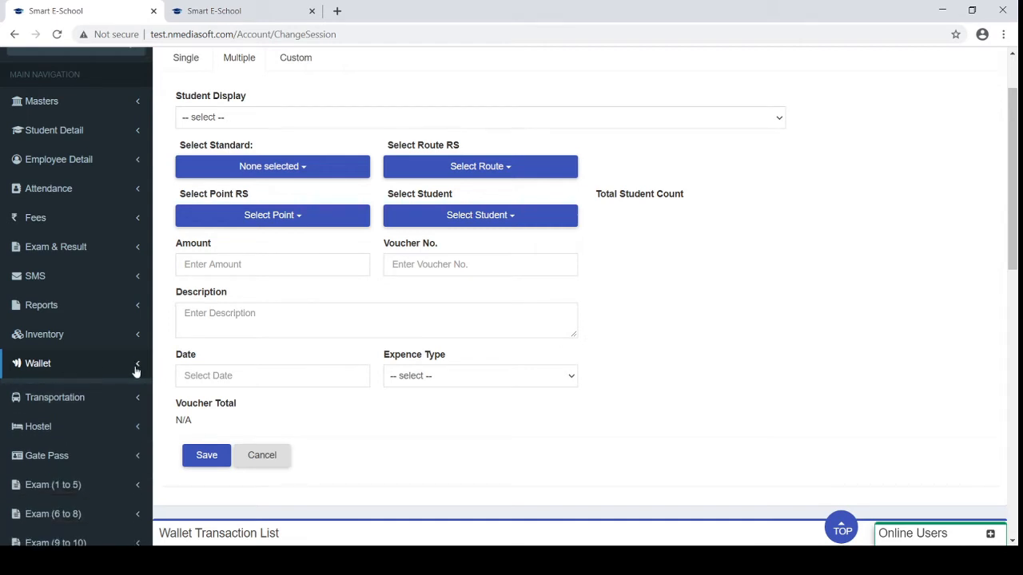
# Open Transportation > Route Details and inspect the route fee name options
pyautogui.click(83, 392)
pyautogui.scroll(-2, 82, 393)
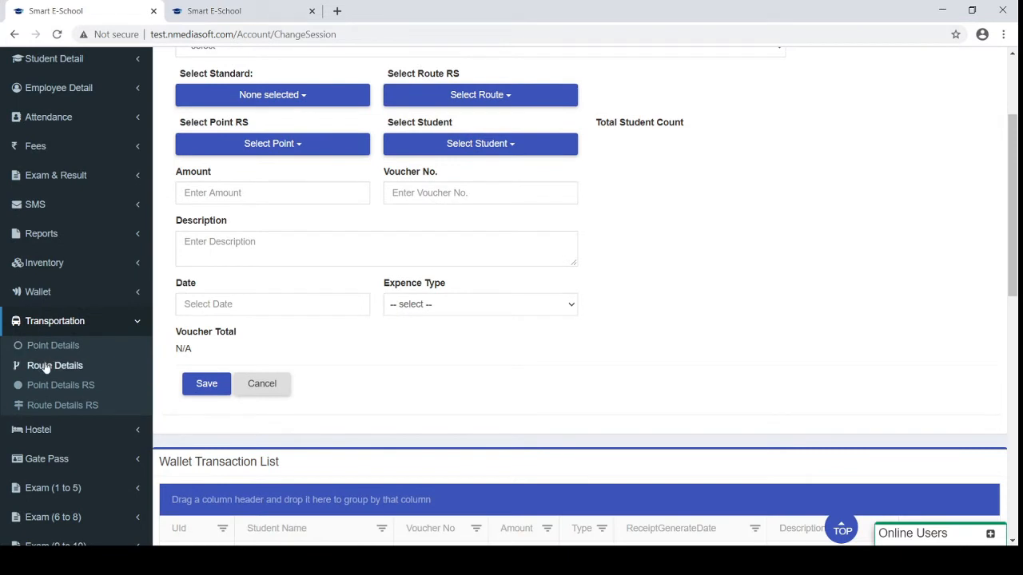
pyautogui.click(53, 366)
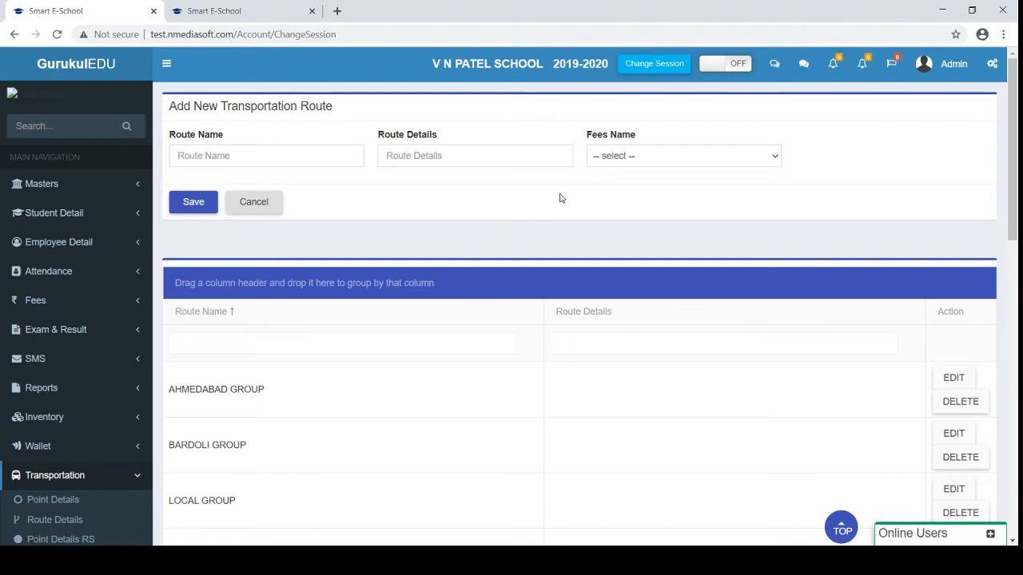
pyautogui.click(653, 157)
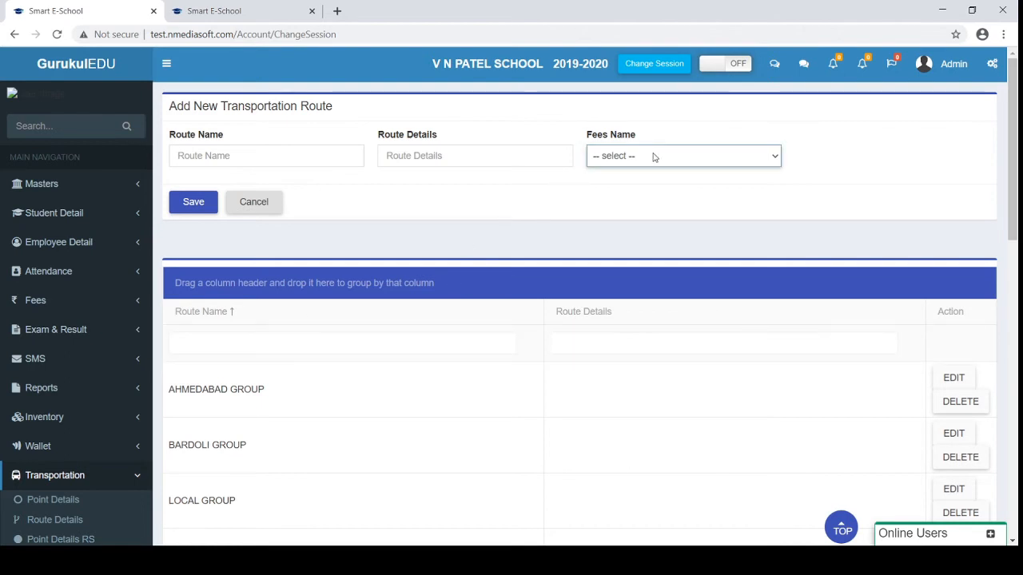
# In the 2020-2021 school session, find Route Details via a 'tra' menu search and load ROUTE-1 for editing
pyautogui.click(212, 7)
pyautogui.scroll(-1, 50, 309)
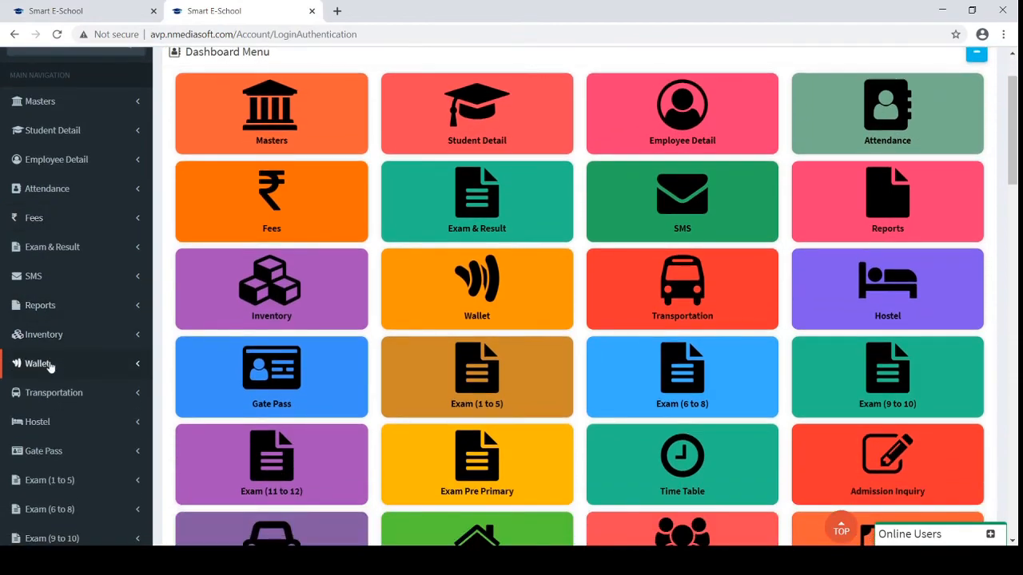
pyautogui.scroll(-1, 49, 365)
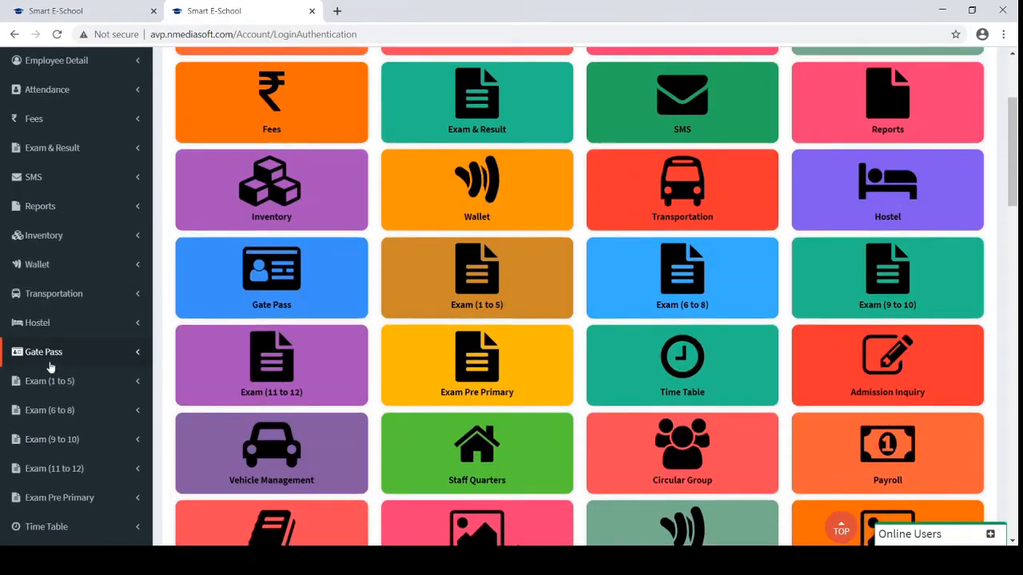
pyautogui.scroll(2, 51, 365)
pyautogui.click(67, 127)
pyautogui.write('t')
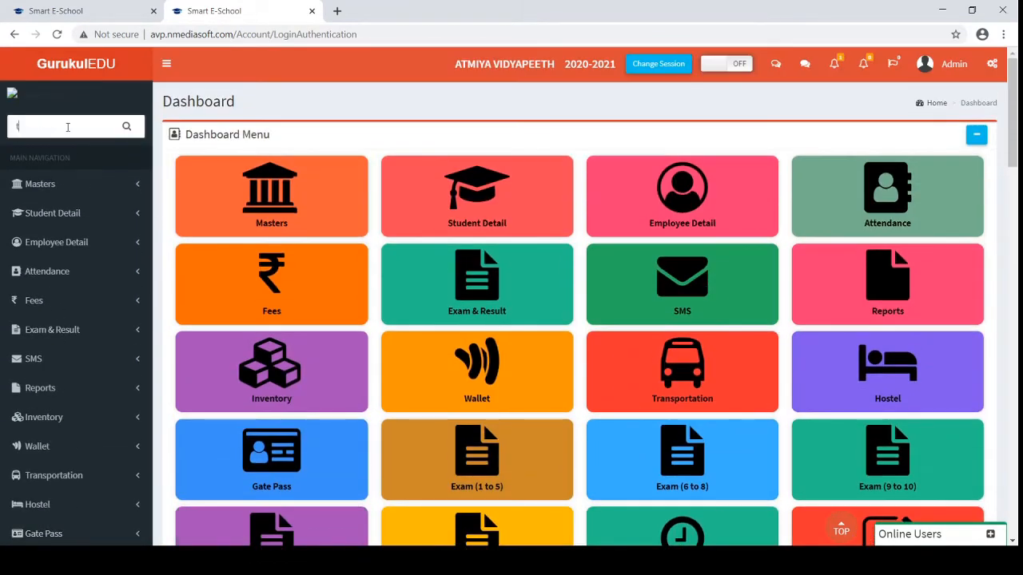
pyautogui.write('ra')
pyautogui.click(64, 247)
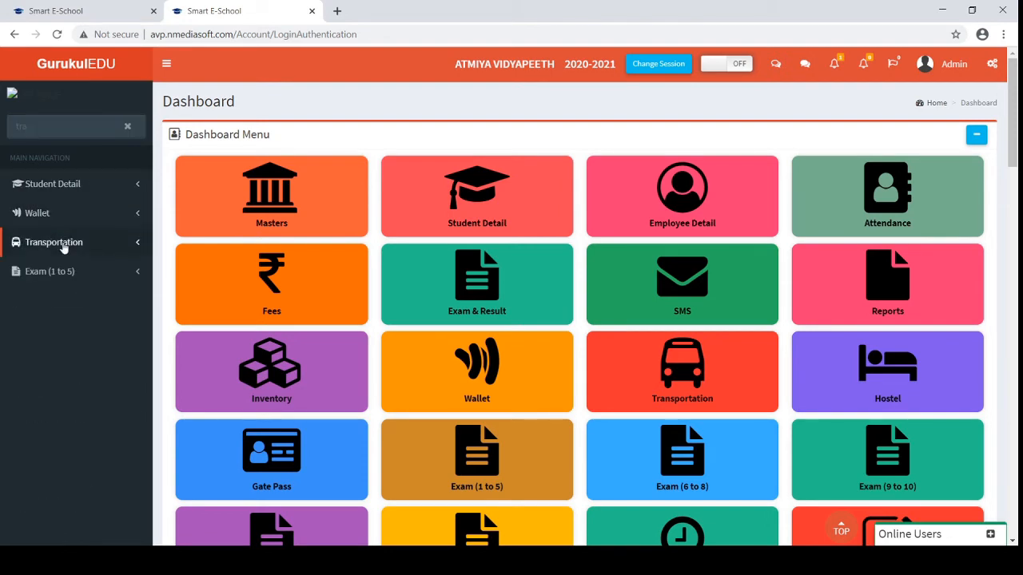
pyautogui.click(58, 287)
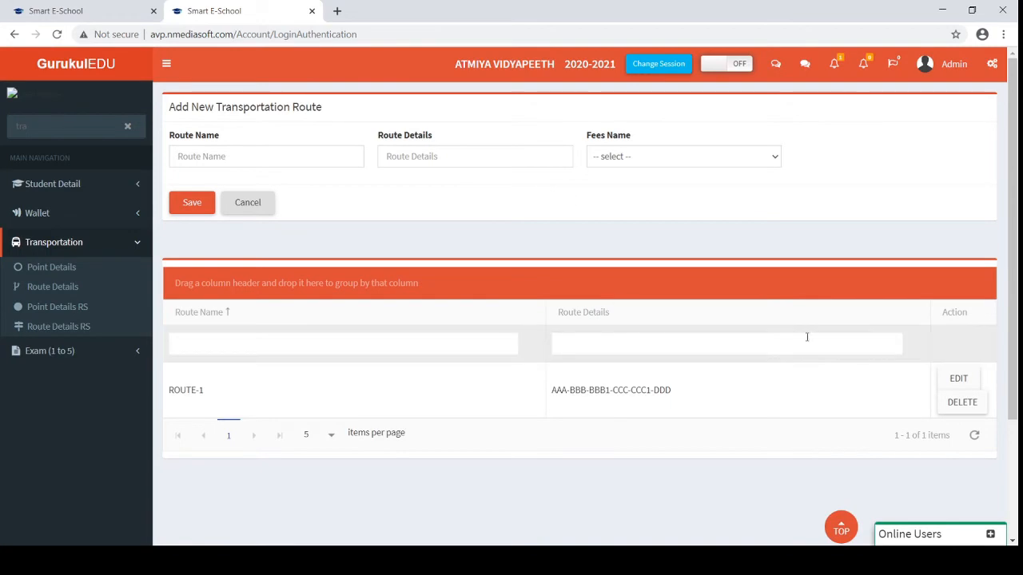
pyautogui.click(951, 379)
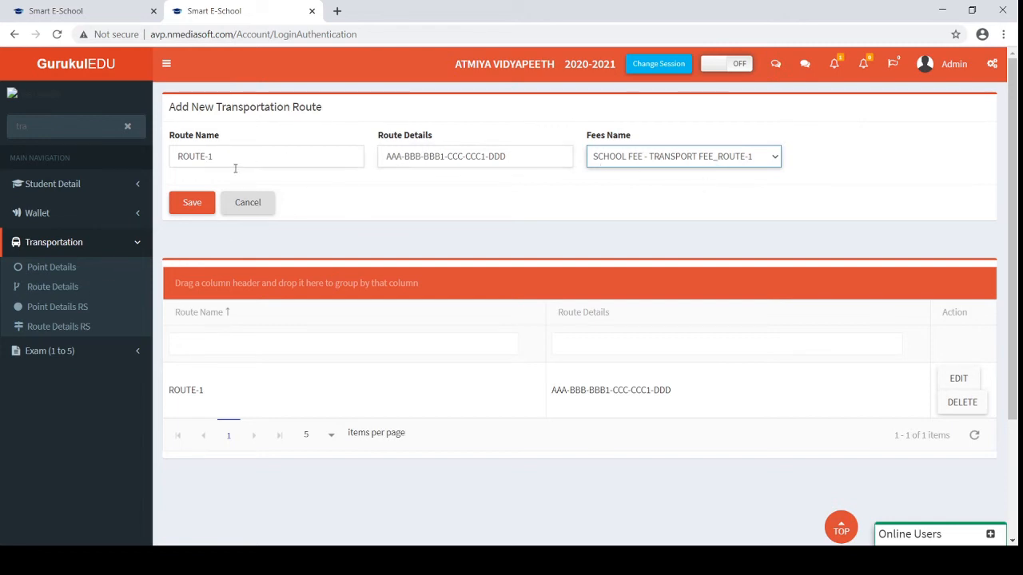
# View the pickup Point Details, then open Student Detail > Student Transfer
pyautogui.click(45, 269)
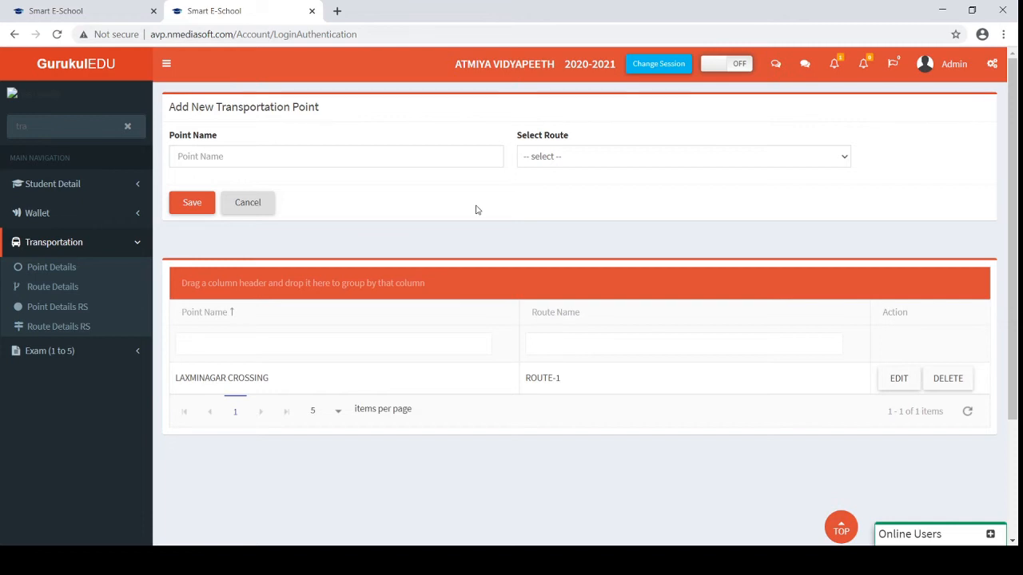
pyautogui.click(117, 185)
pyautogui.click(42, 211)
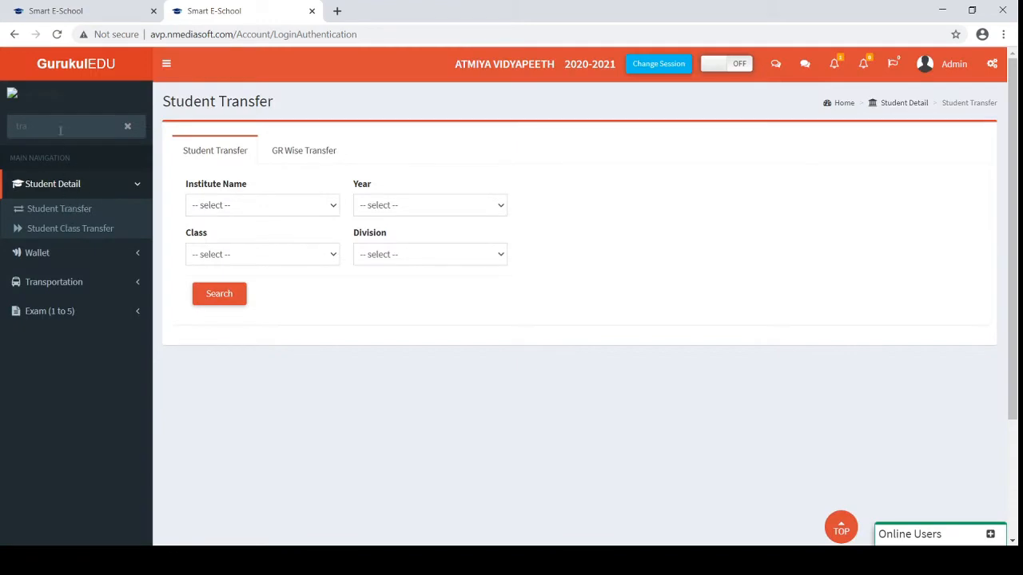
# Search the menu for 'student', open Student Details and edit the first student's record
pyautogui.moveTo(61, 126); pyautogui.dragTo(1, 126)
pyautogui.write('student')
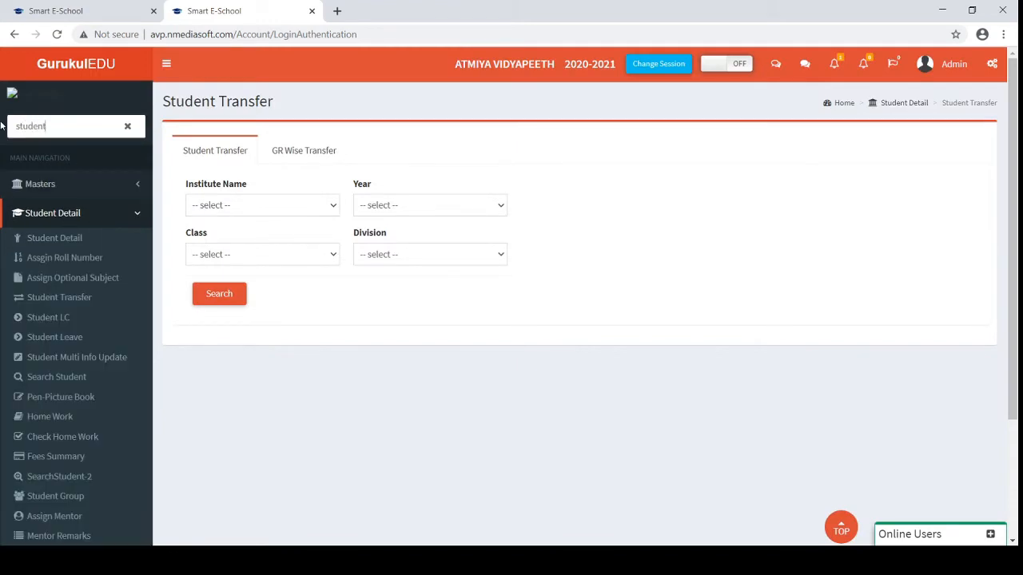
pyautogui.click(41, 238)
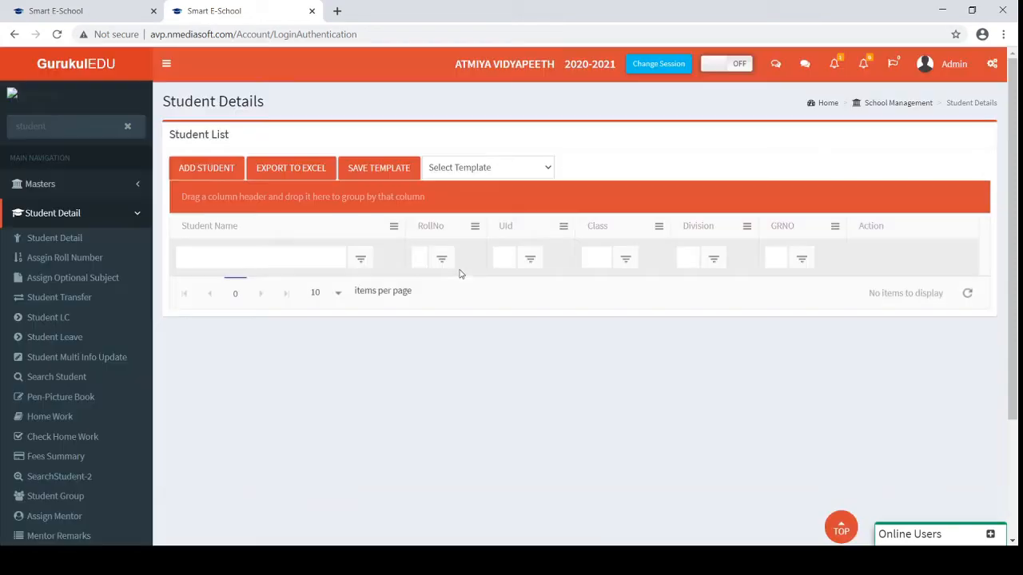
pyautogui.click(872, 292)
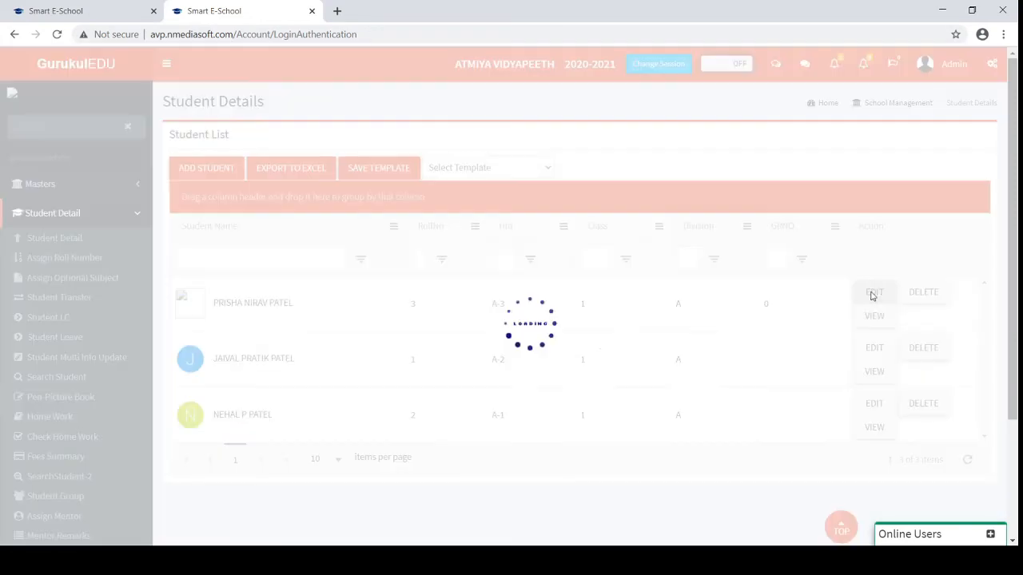
# Show the student's detailed information and set the first route point to ROUTE-1
pyautogui.scroll(-5, 356, 306)
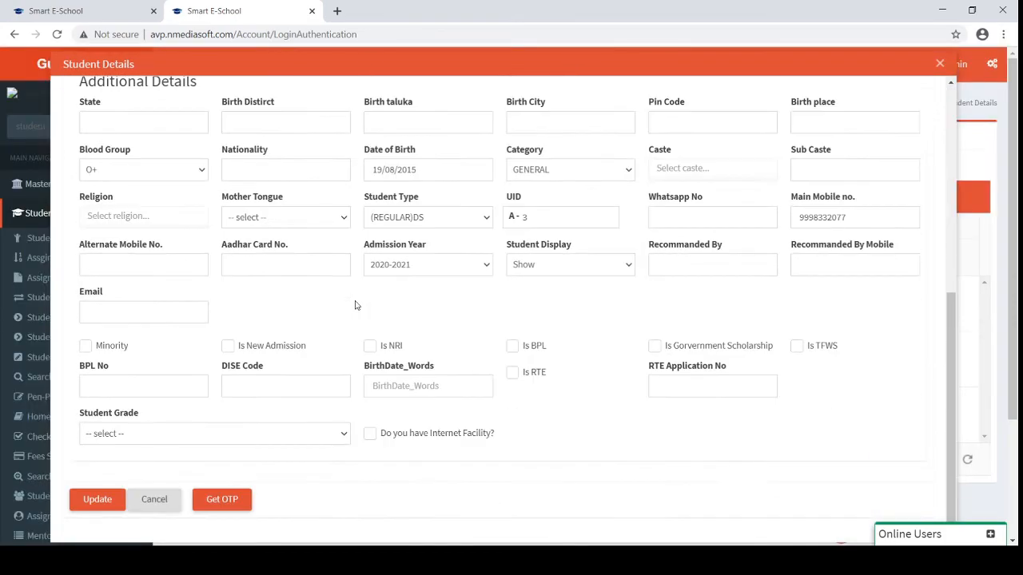
pyautogui.scroll(5, 355, 305)
pyautogui.click(208, 153)
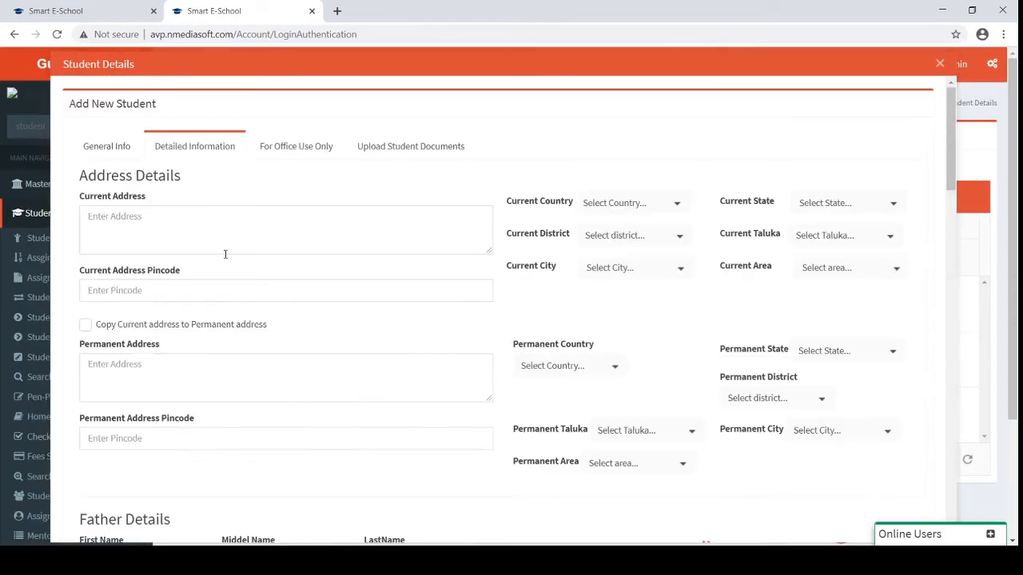
pyautogui.scroll(-1, 228, 269)
pyautogui.scroll(-15, 228, 269)
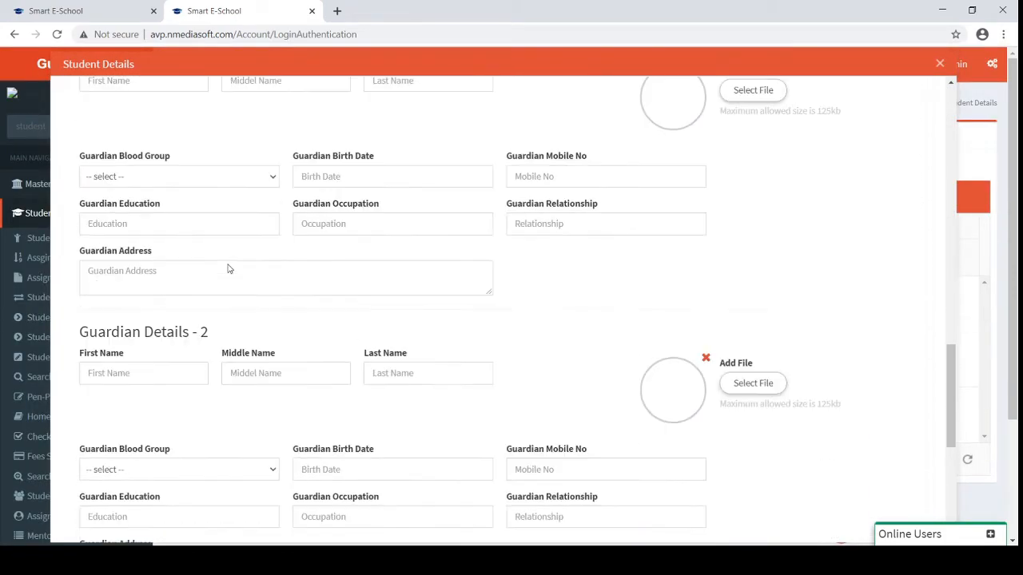
pyautogui.scroll(-1, 228, 264)
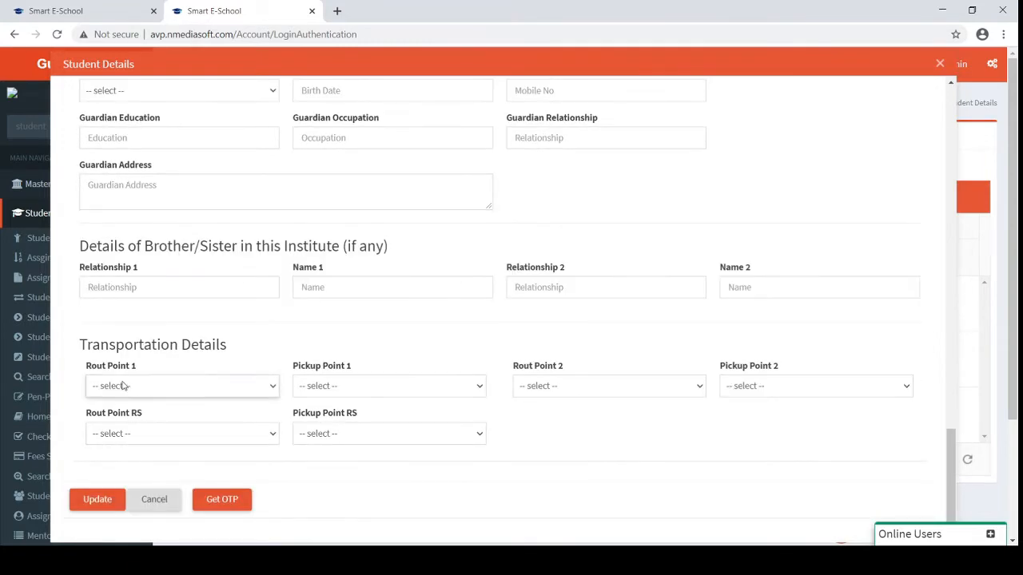
pyautogui.press('Down')
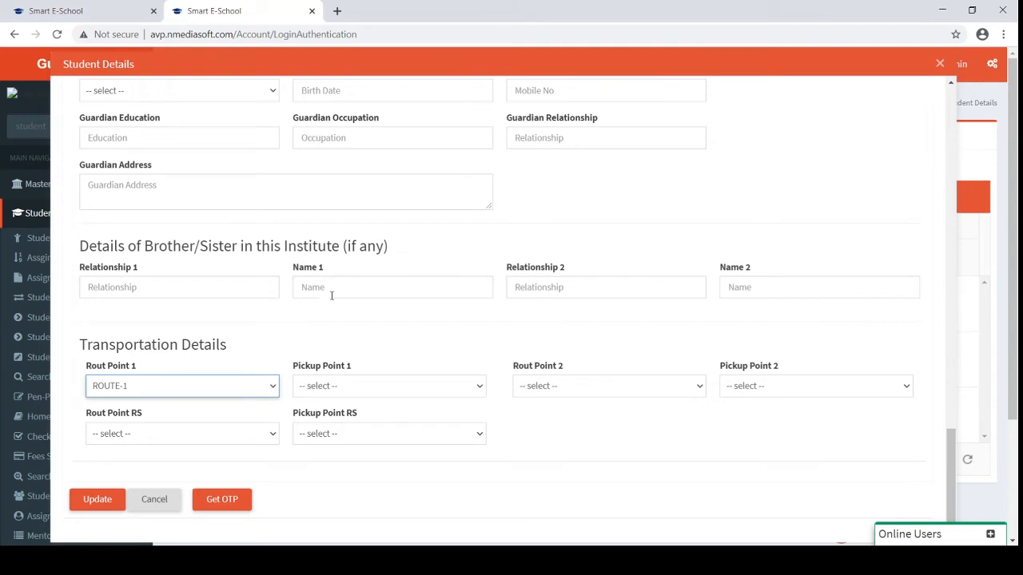
# Close the student details, collapse Student Detail and return to the other school's route list
pyautogui.click(940, 63)
pyautogui.click(80, 214)
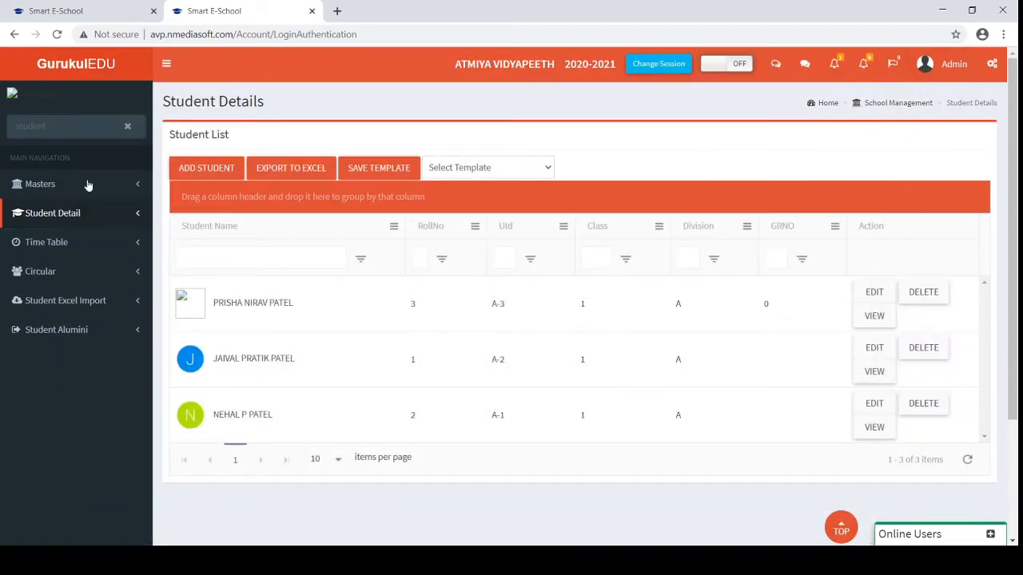
pyautogui.click(119, 10)
pyautogui.scroll(-1, 99, 307)
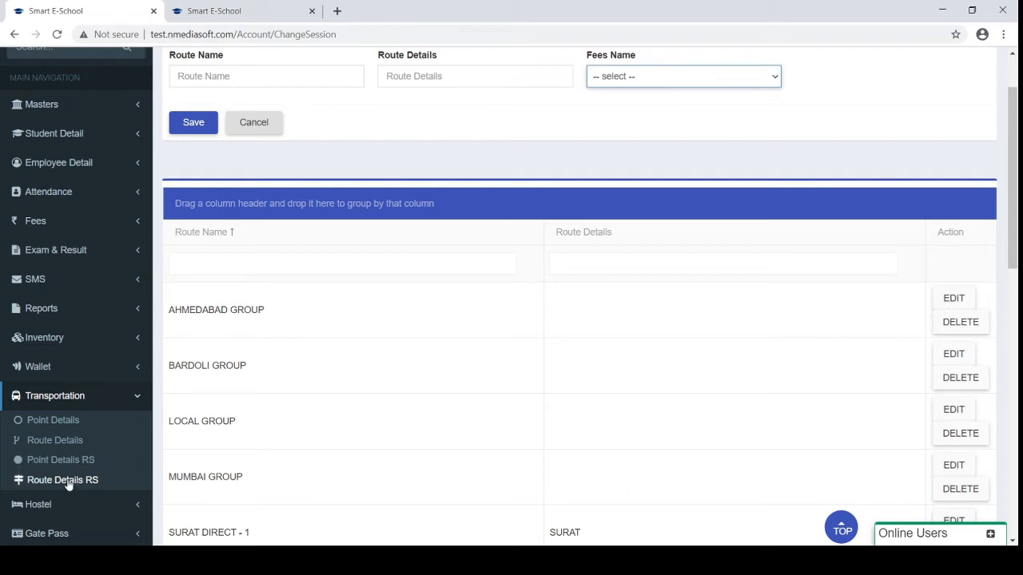
# Collapse Transportation, expand Inventory and open the Inventory Purchase page
pyautogui.click(56, 398)
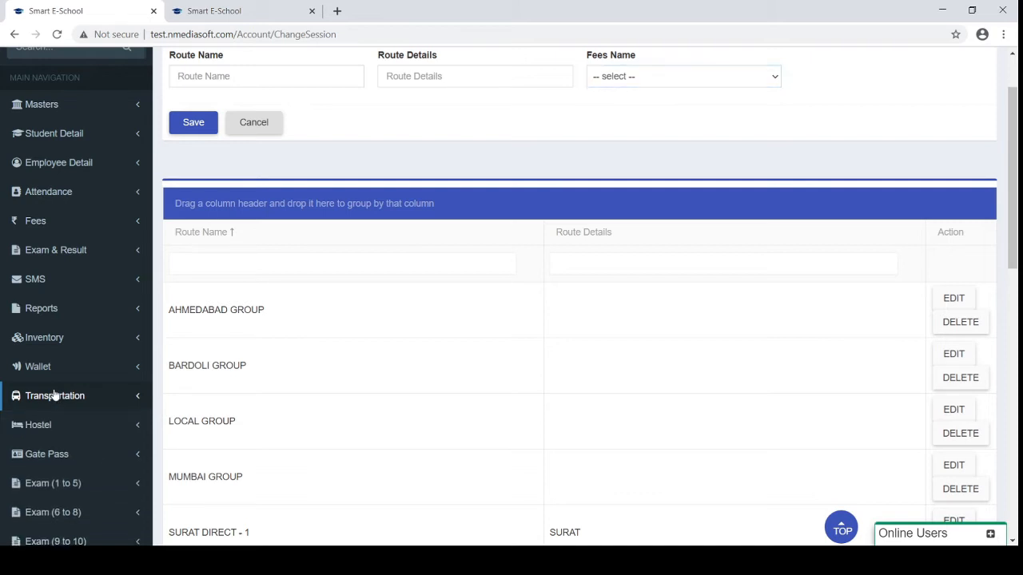
pyautogui.click(70, 339)
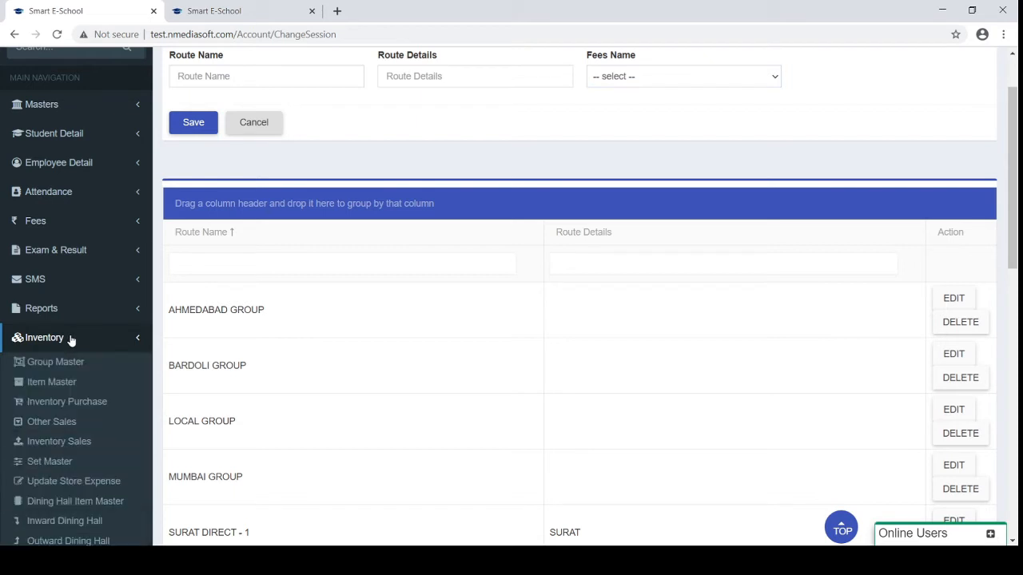
pyautogui.scroll(-1, 71, 340)
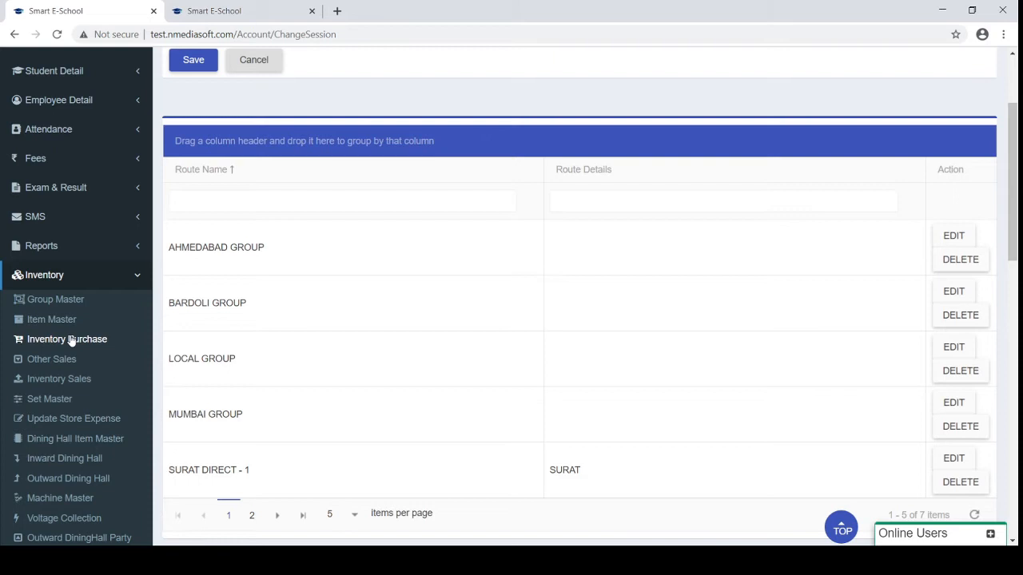
pyautogui.scroll(-1, 70, 339)
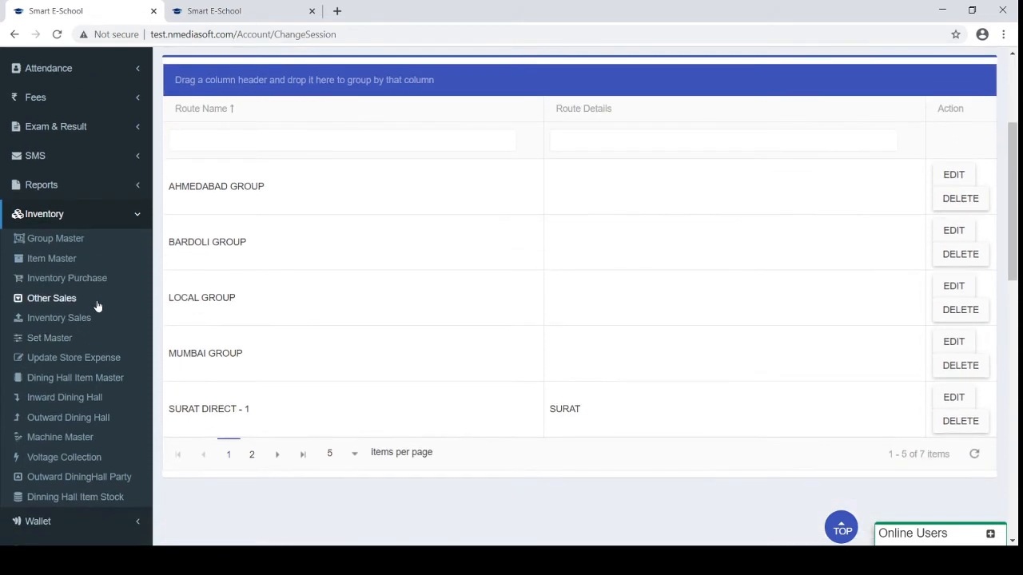
pyautogui.click(56, 280)
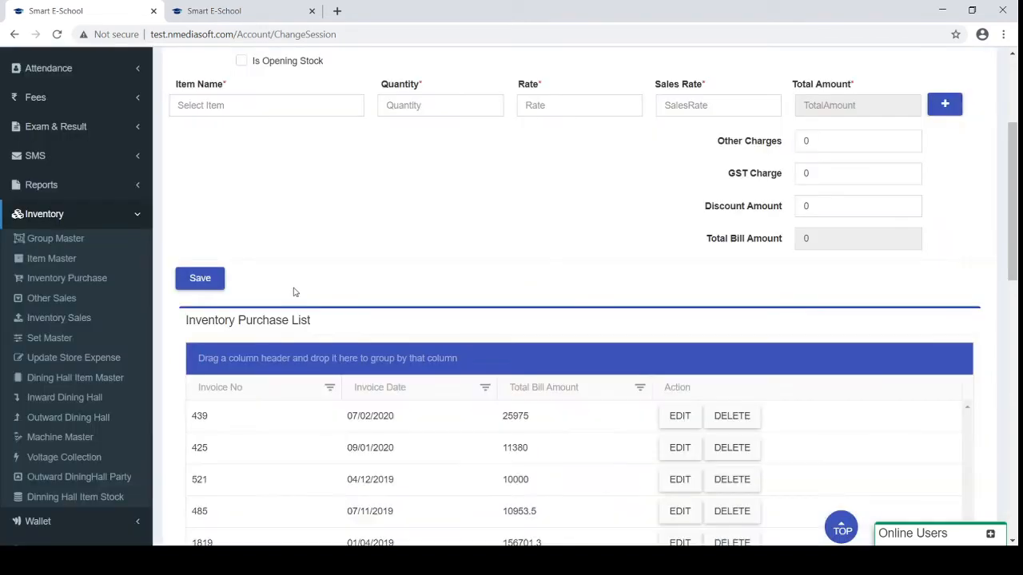
# Open purchase invoice 439 from MARUTI BOOK STORES and review its item lines
pyautogui.scroll(-2, 293, 292)
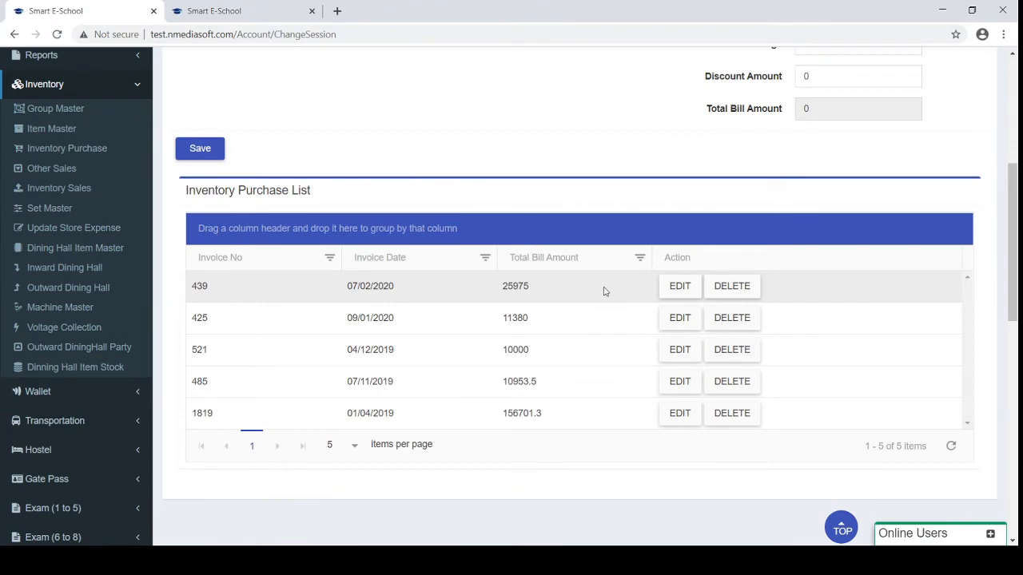
pyautogui.scroll(1, 551, 305)
pyautogui.click(678, 397)
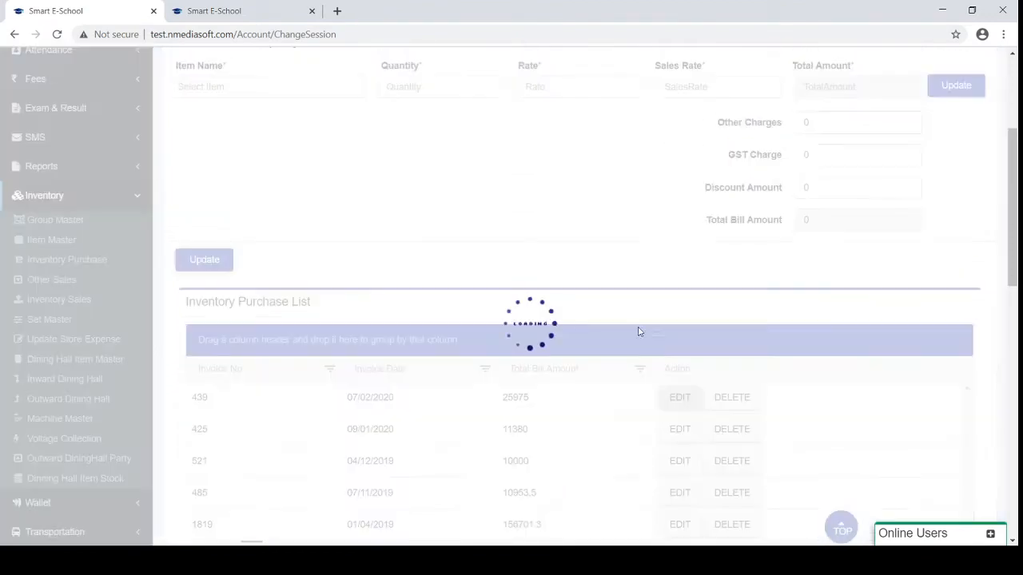
pyautogui.scroll(1, 576, 238)
pyautogui.scroll(-1, 576, 239)
pyautogui.scroll(2, 576, 238)
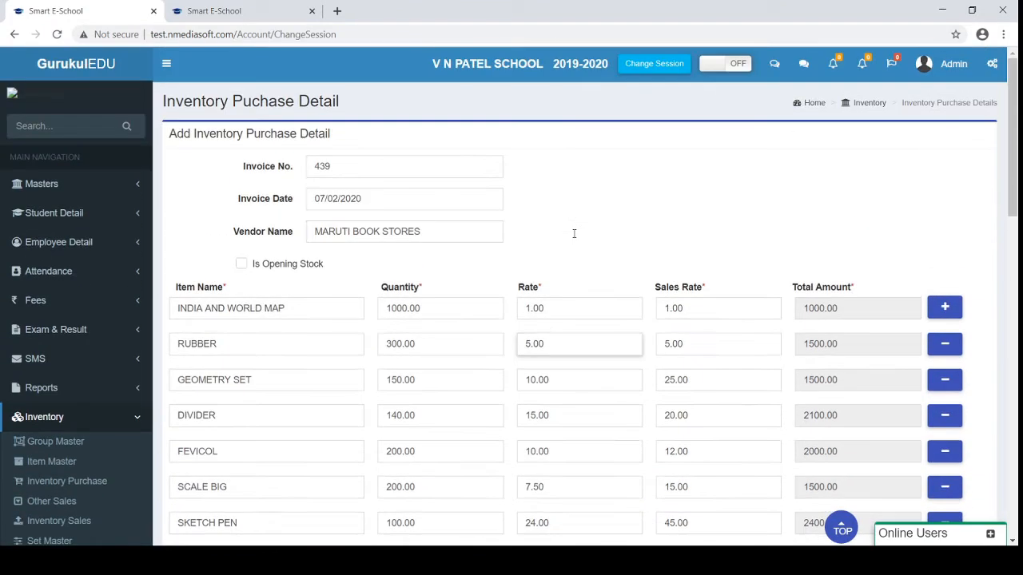
pyautogui.scroll(-3, 234, 210)
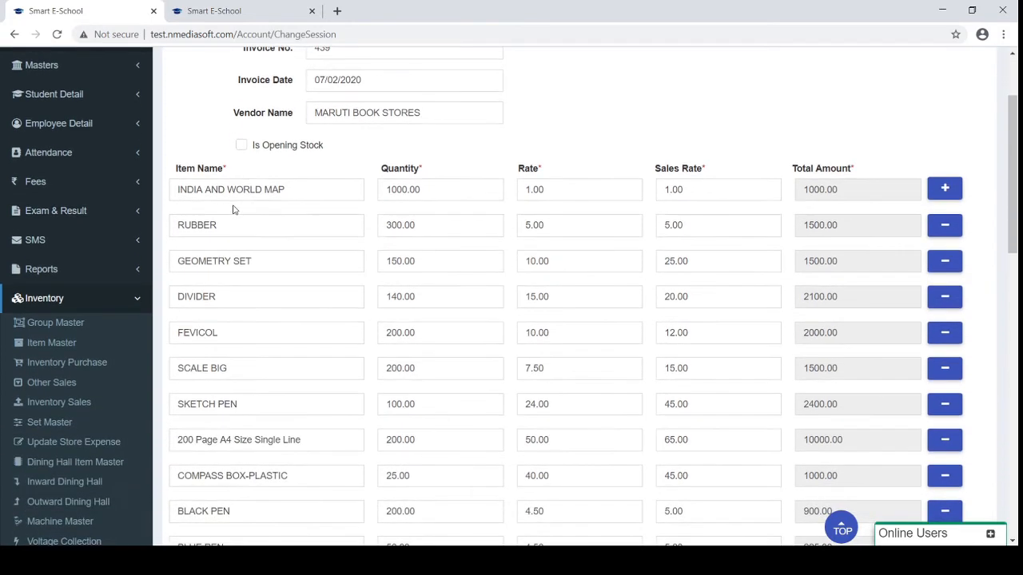
pyautogui.scroll(-2, 233, 209)
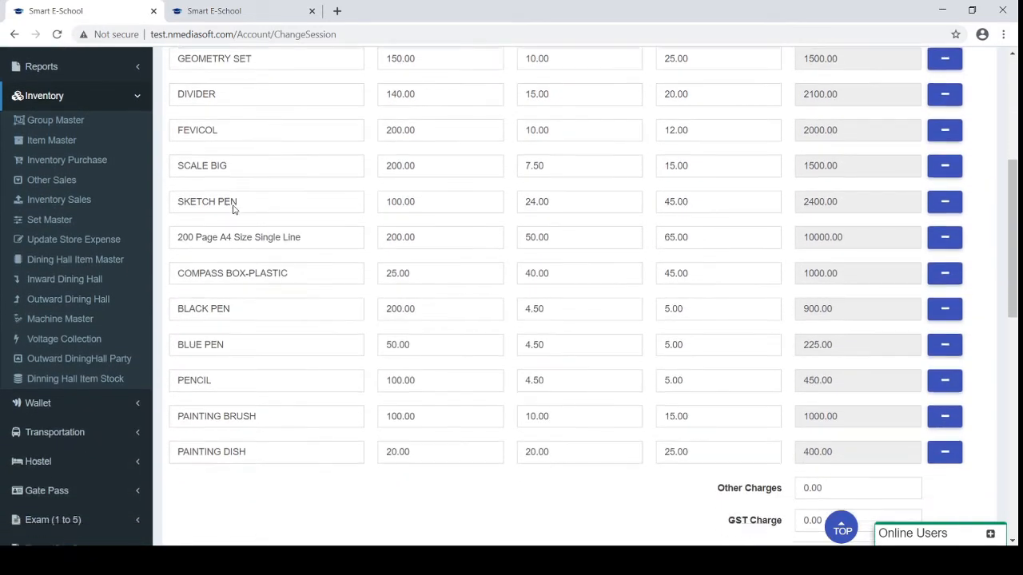
pyautogui.click(67, 189)
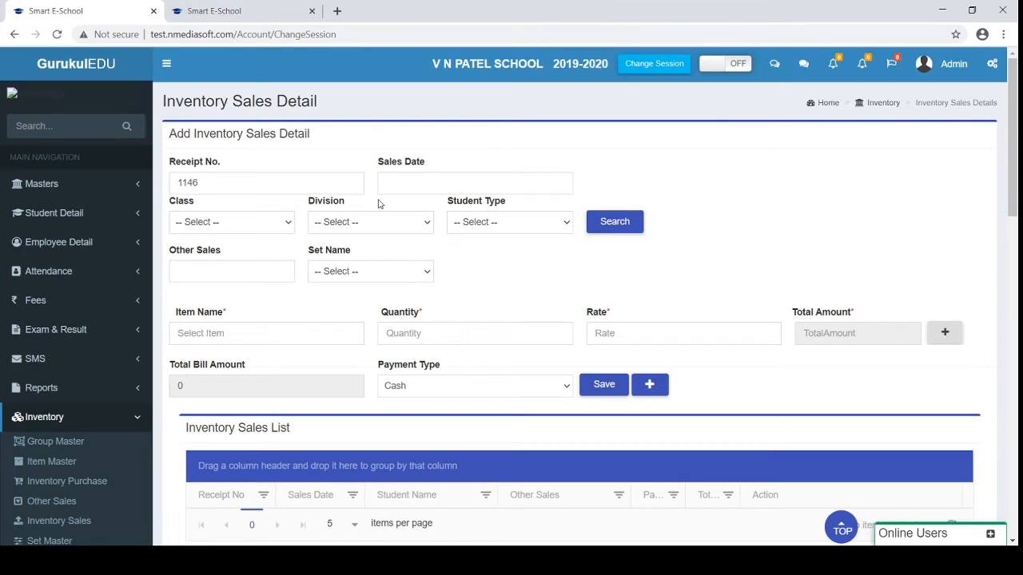
# Search for students in Class 7, Division E with student type (HOSTEL)RS
pyautogui.click(262, 234)
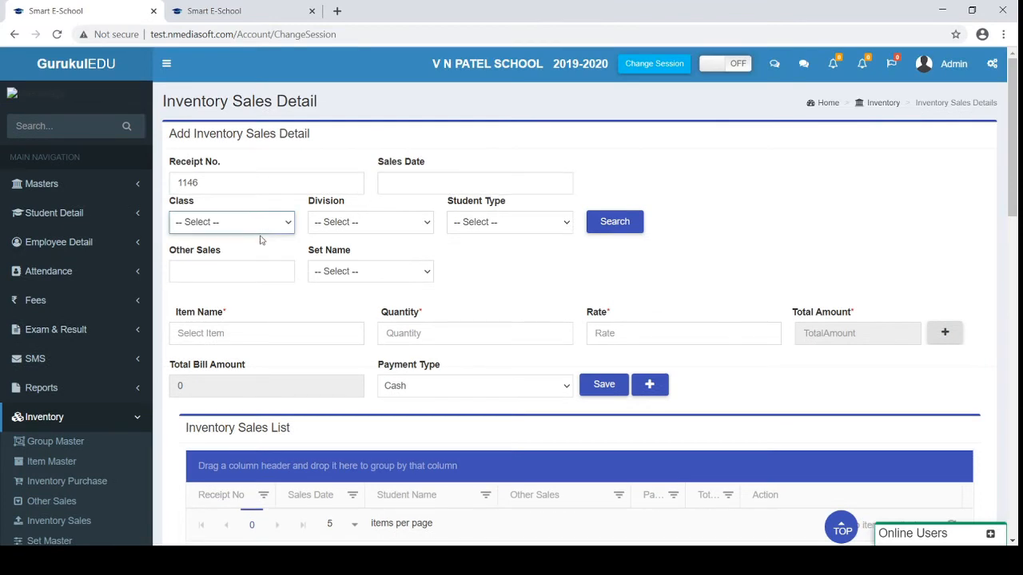
pyautogui.press('6')
pyautogui.press('7')
pyautogui.click(376, 230)
pyautogui.press('a')
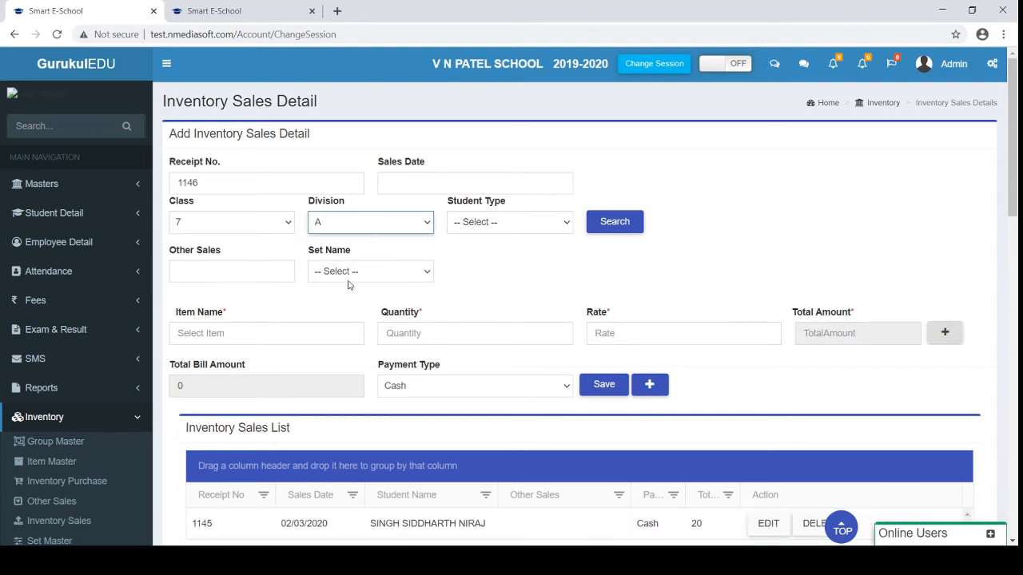
pyautogui.press('d')
pyautogui.scroll(-1, 546, 339)
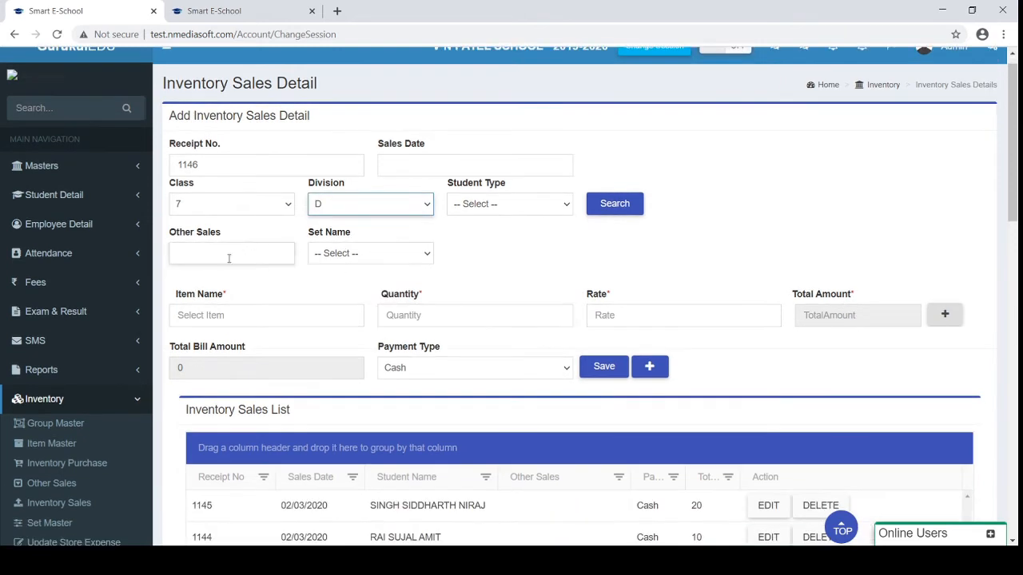
pyautogui.click(539, 205)
pyautogui.click(492, 235)
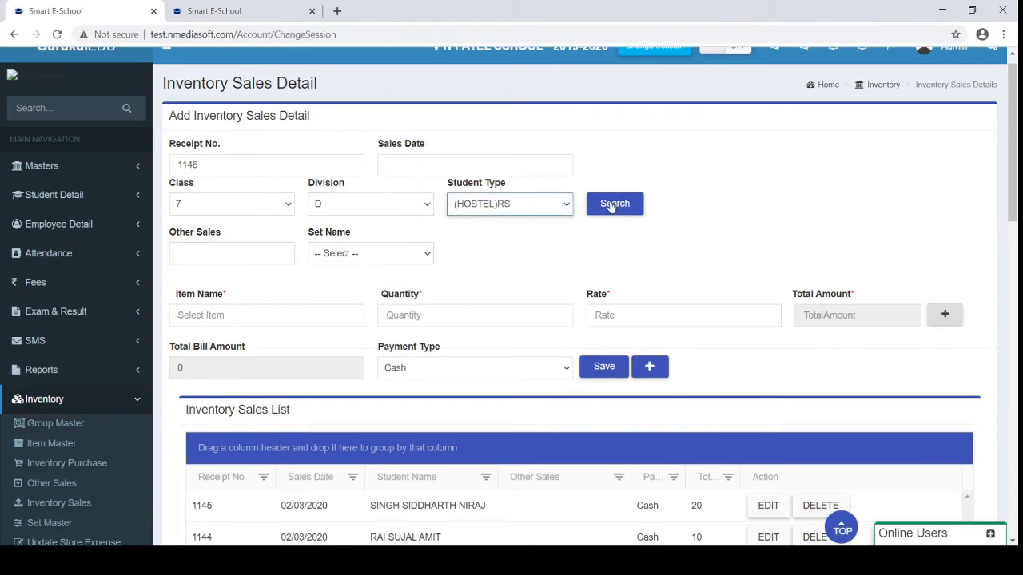
pyautogui.click(378, 202)
pyautogui.click(335, 280)
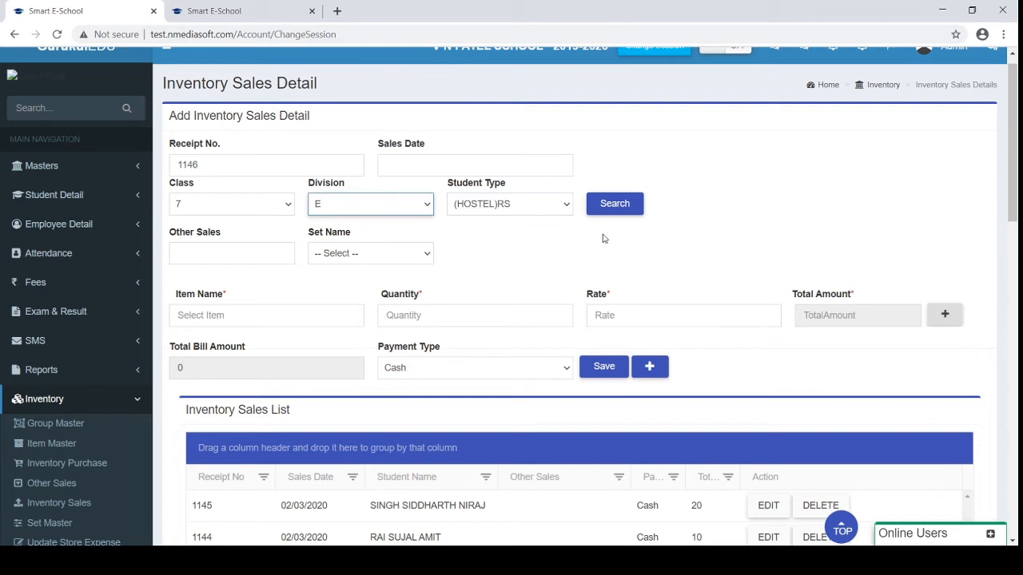
pyautogui.click(617, 214)
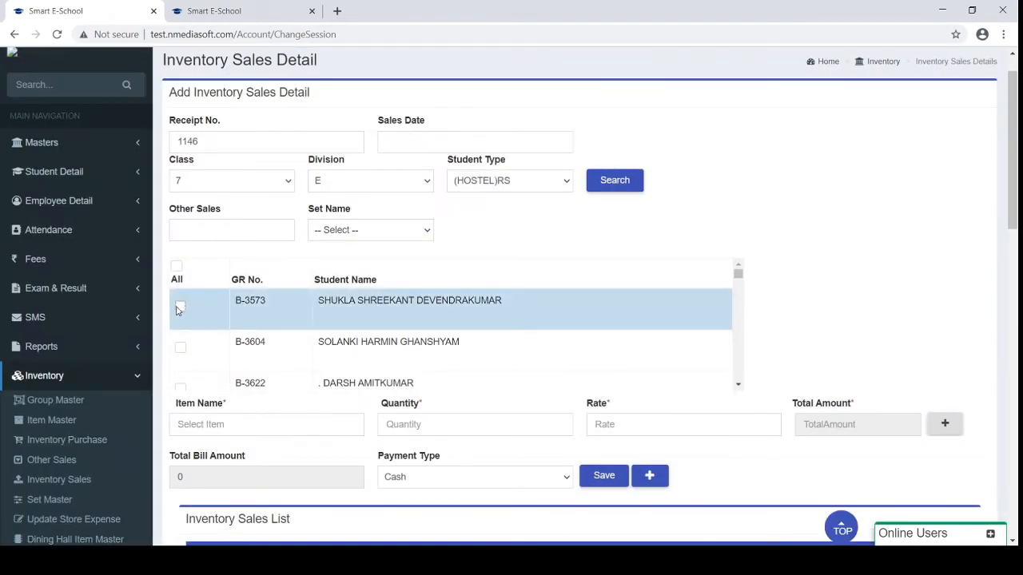
# Tick the first student and add SKETCH PEN, quantity 1 at rate 45, totalling 45.00
pyautogui.click(181, 307)
pyautogui.scroll(-2, 518, 211)
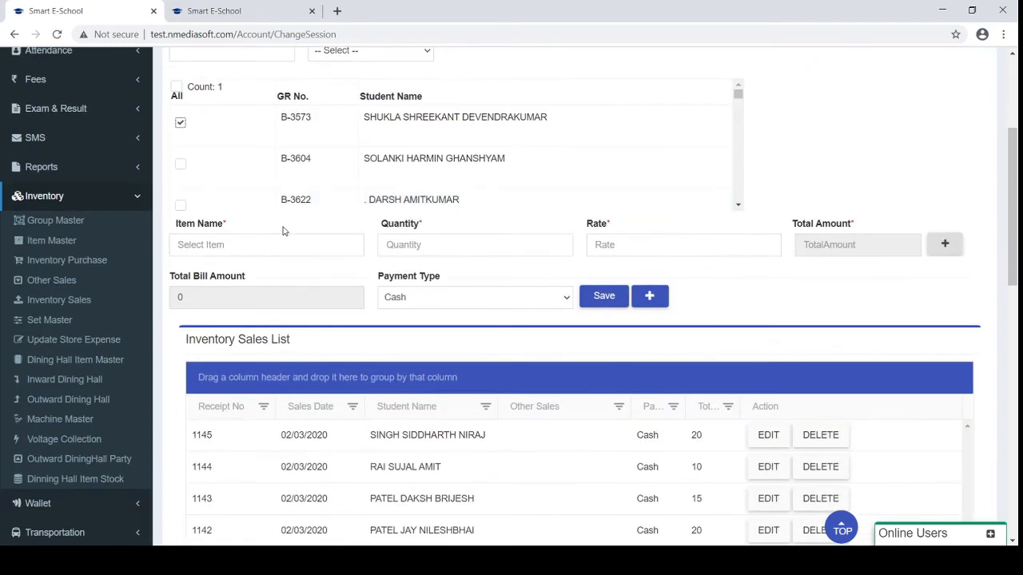
pyautogui.click(260, 253)
pyautogui.write('pen')
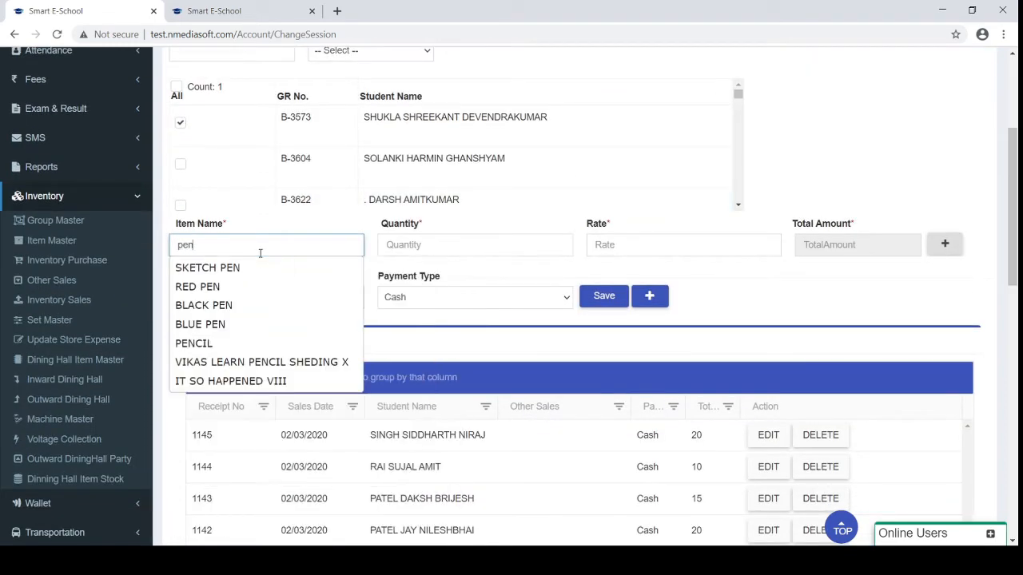
pyautogui.press('Down')
pyautogui.press('Return')
pyautogui.press('Tab')
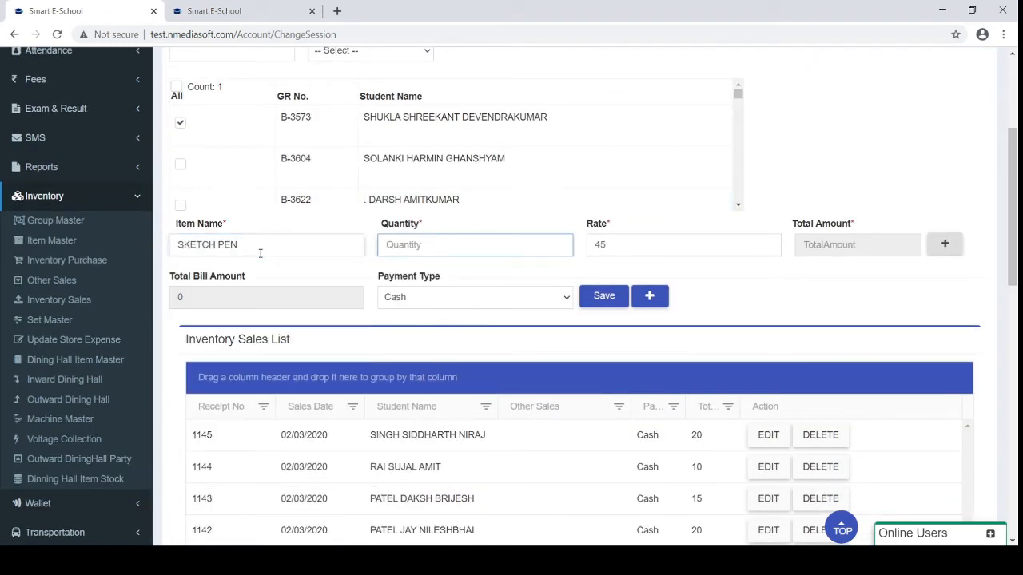
pyautogui.write('1')
pyautogui.press('Tab')
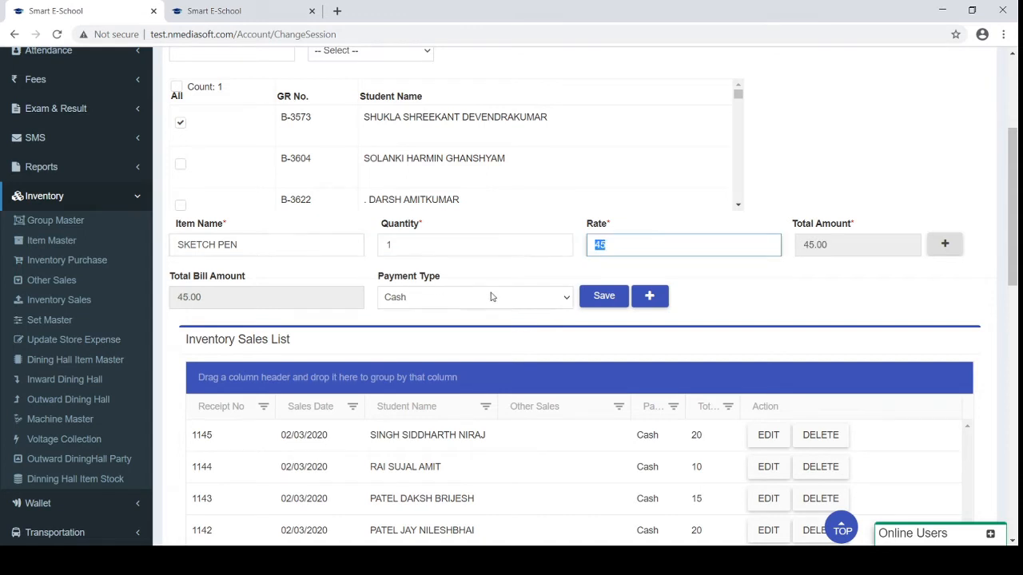
pyautogui.scroll(-1, 402, 356)
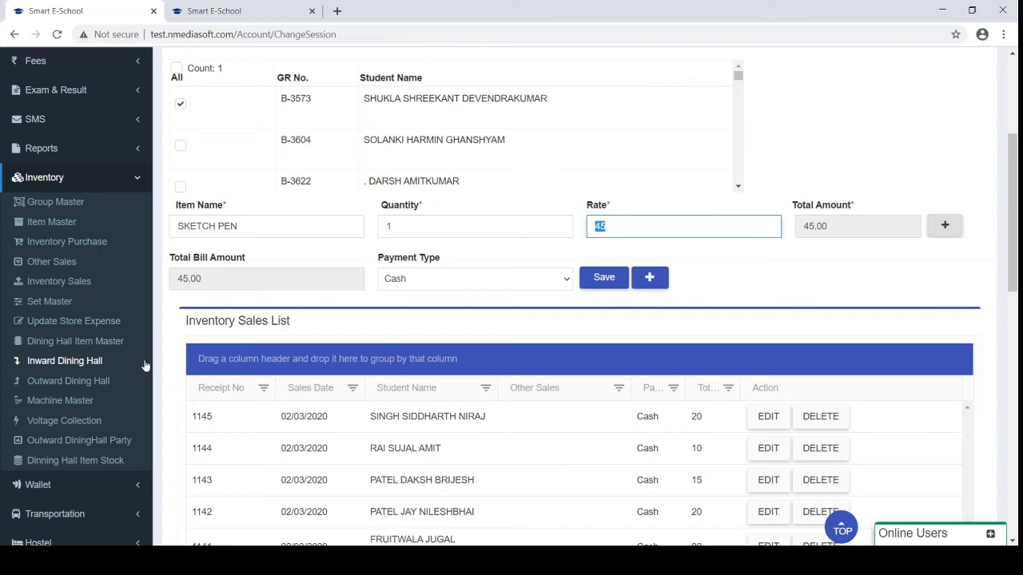
# Open Inward Dining Hall and view its list with ADITI GRAPHICS and SAI RAJ AUTO
pyautogui.click(77, 367)
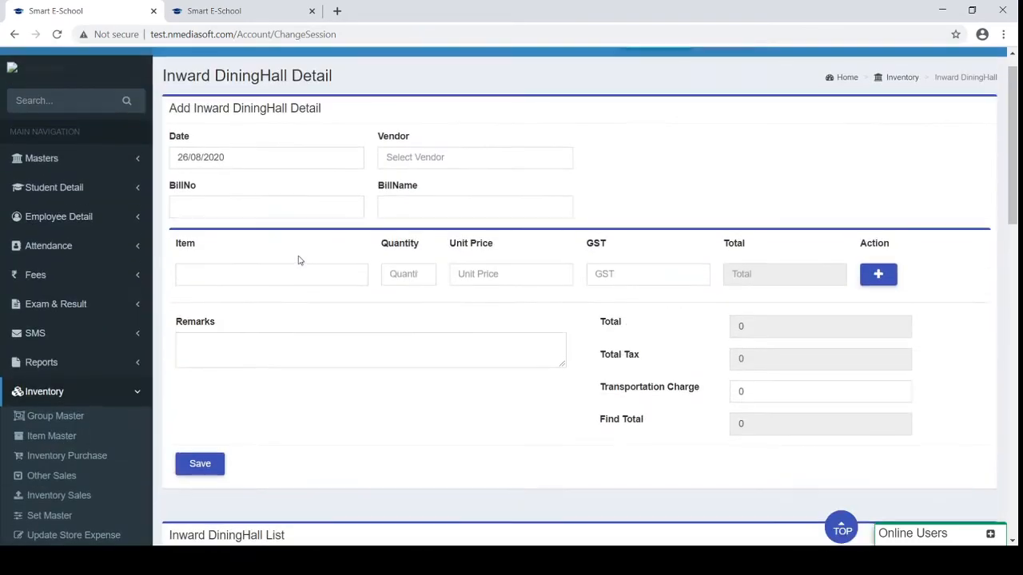
pyautogui.scroll(-2, 299, 259)
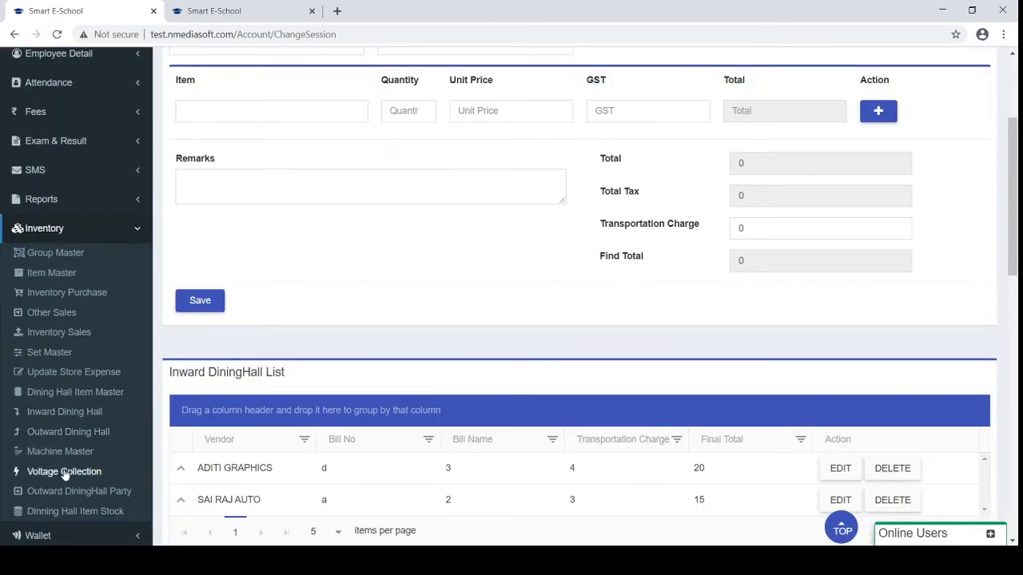
pyautogui.scroll(-1, 65, 479)
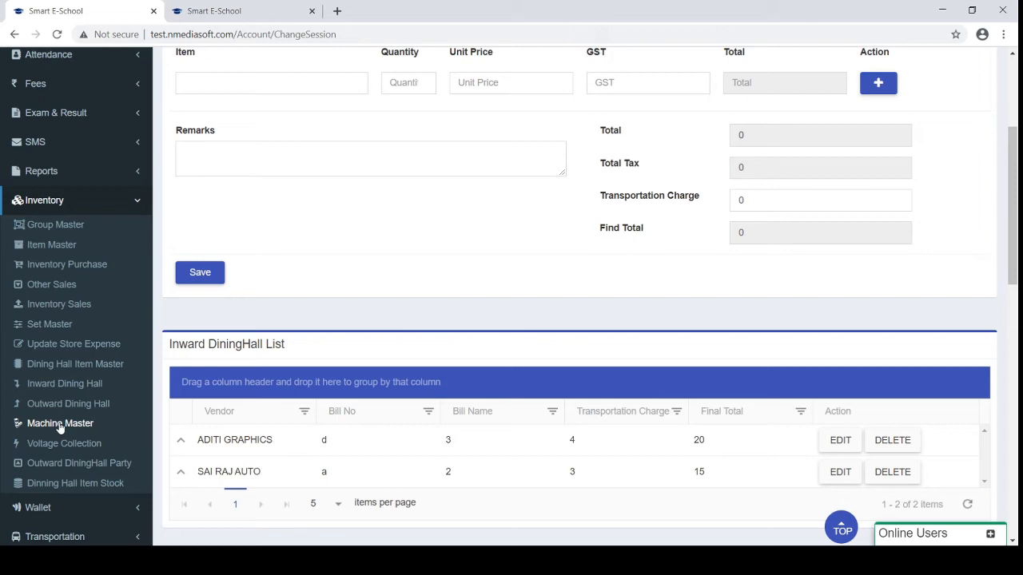
# Visit Machine Master and the Voltage Collection list (08/12/2017 entry), then collapse Inventory
pyautogui.click(60, 424)
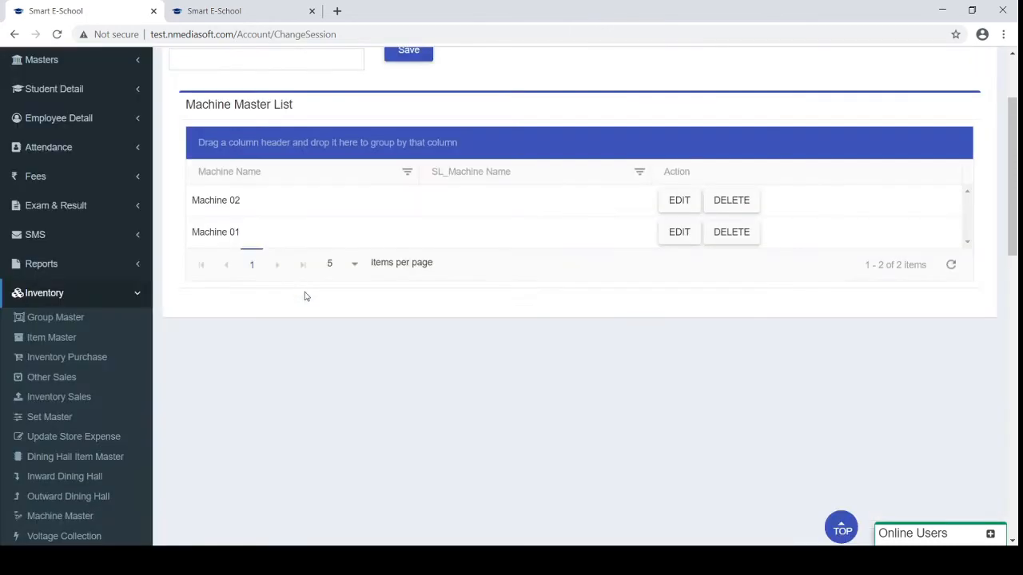
pyautogui.scroll(-3, 305, 297)
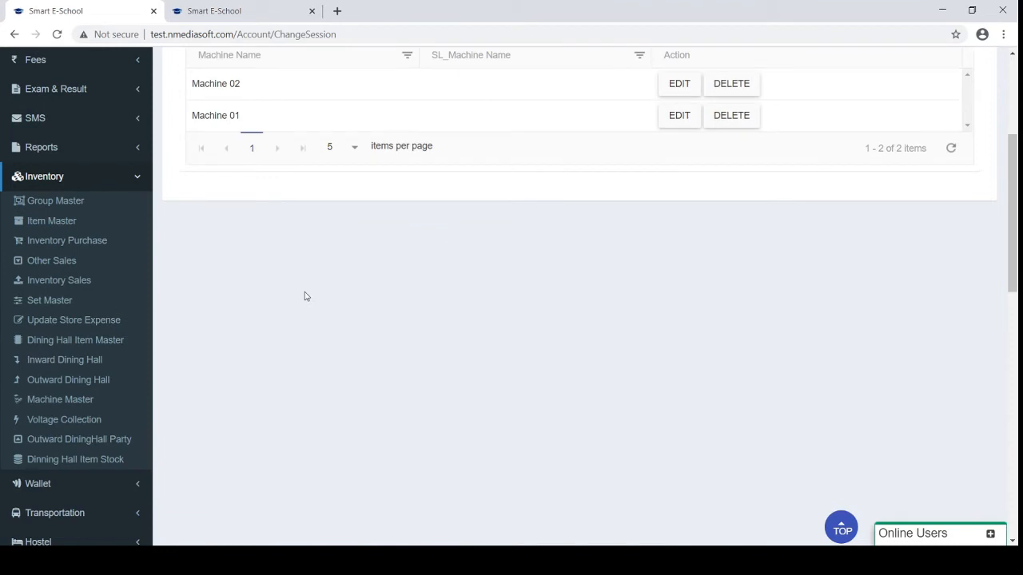
pyautogui.click(37, 419)
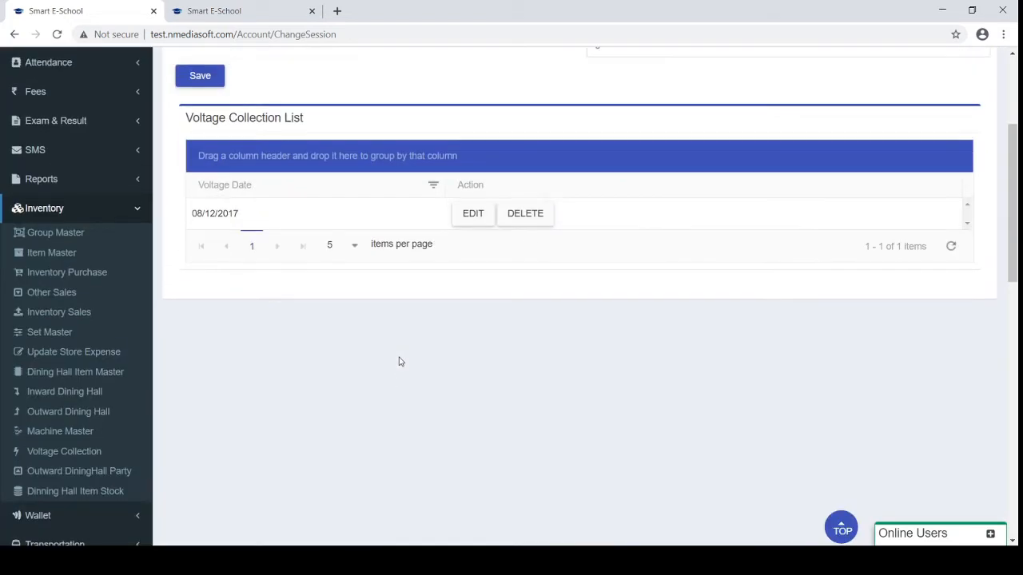
pyautogui.scroll(2, 400, 362)
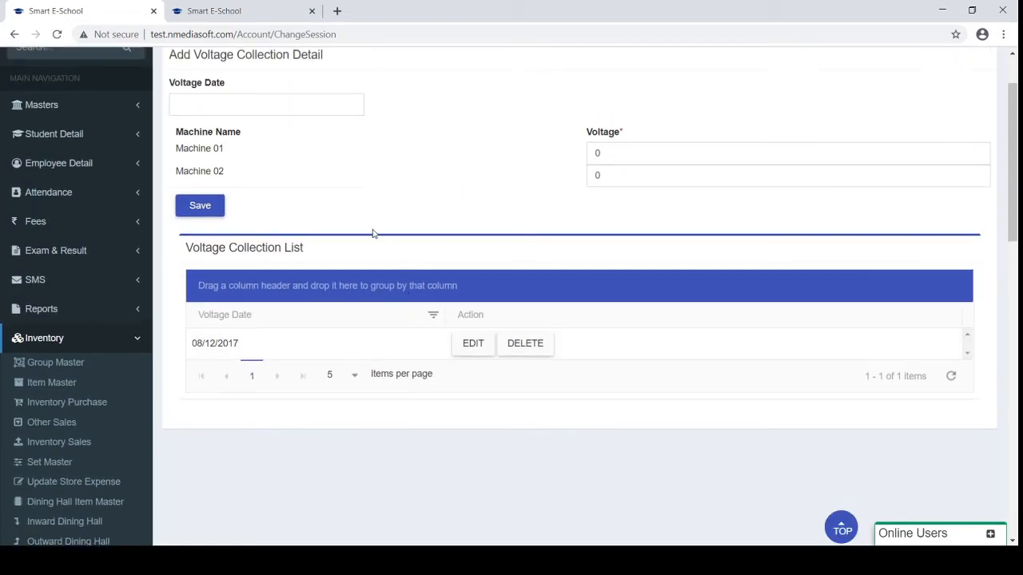
pyautogui.scroll(-3, 361, 368)
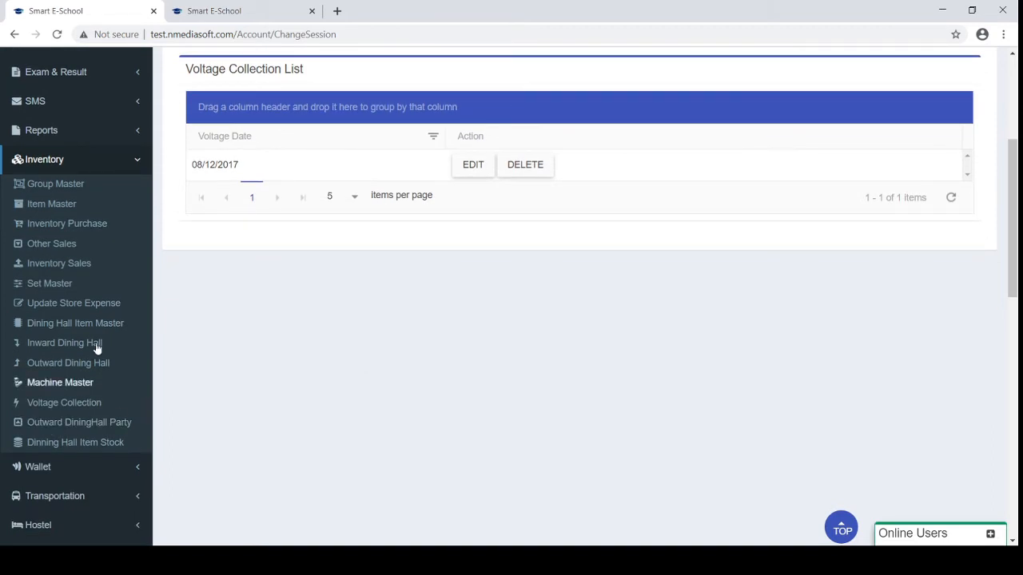
pyautogui.click(74, 168)
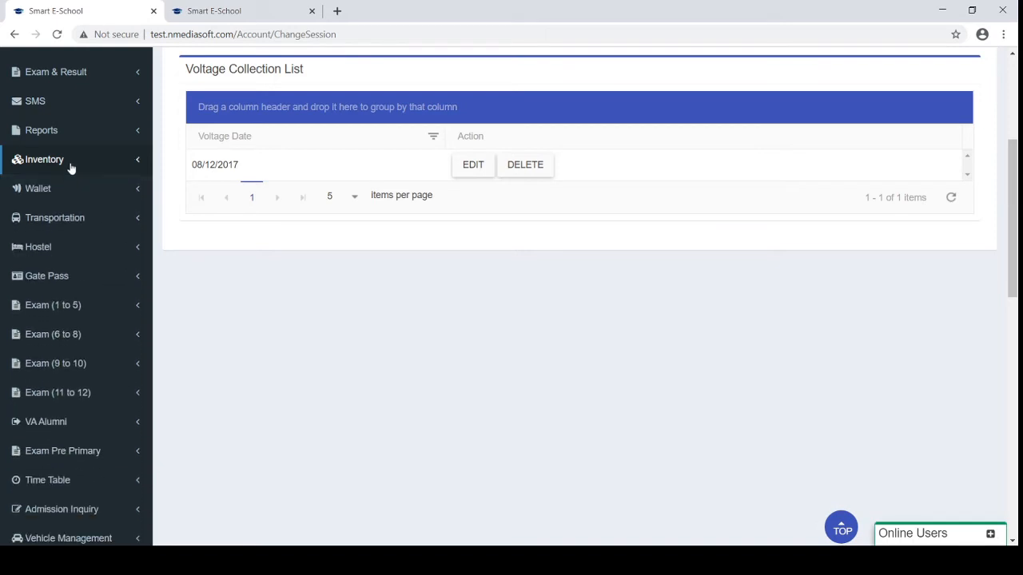
# Expand the Hostel menu and browse the list of hostels
pyautogui.click(77, 253)
pyautogui.scroll(-1, 77, 253)
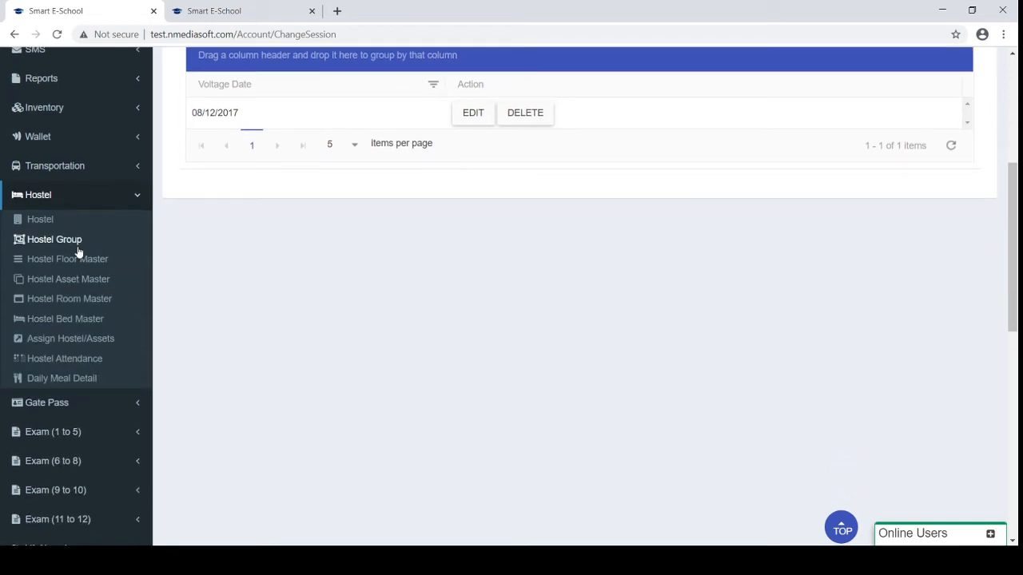
pyautogui.click(38, 221)
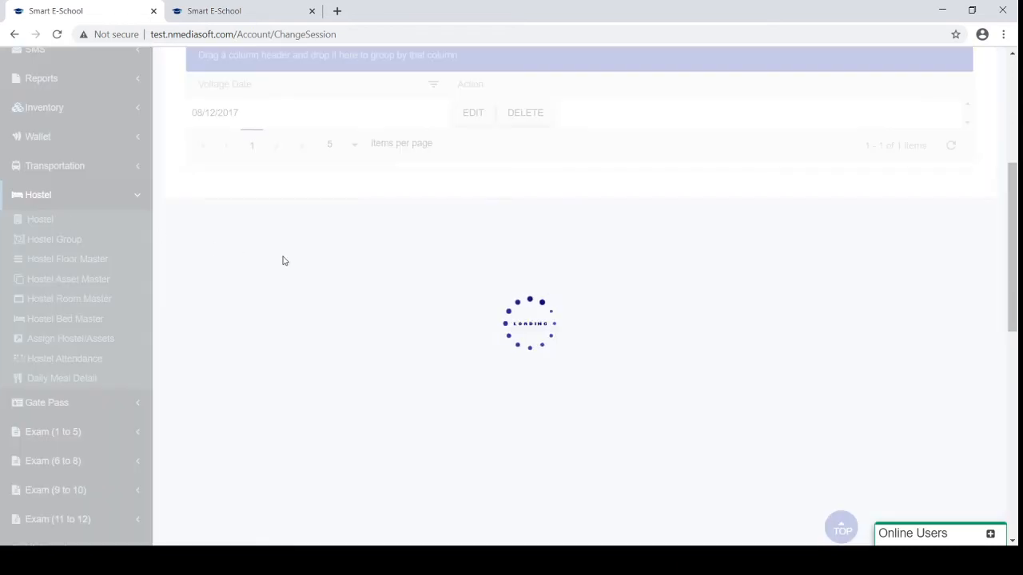
pyautogui.scroll(-2, 284, 261)
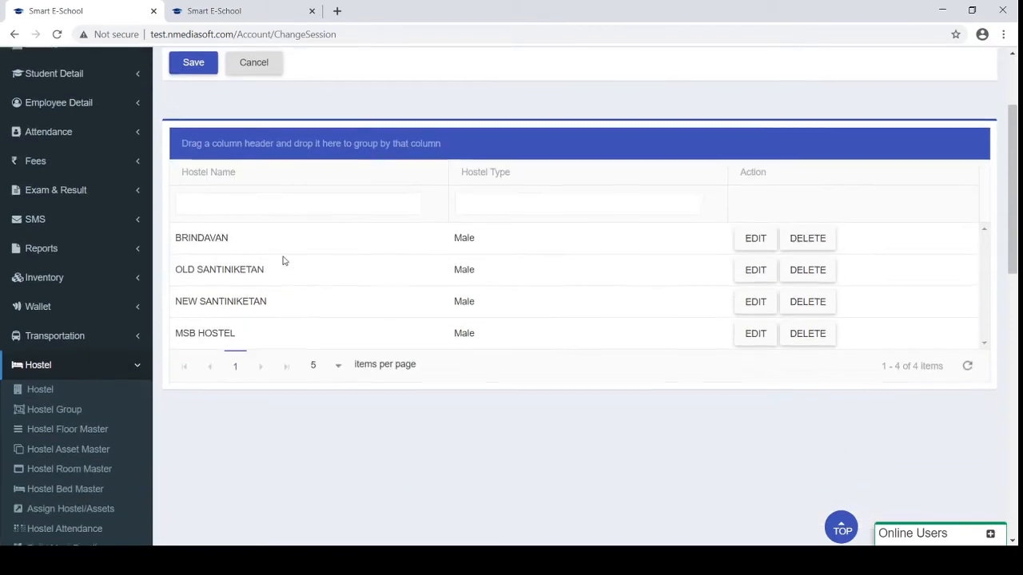
pyautogui.scroll(2, 283, 261)
pyautogui.scroll(-5, 283, 260)
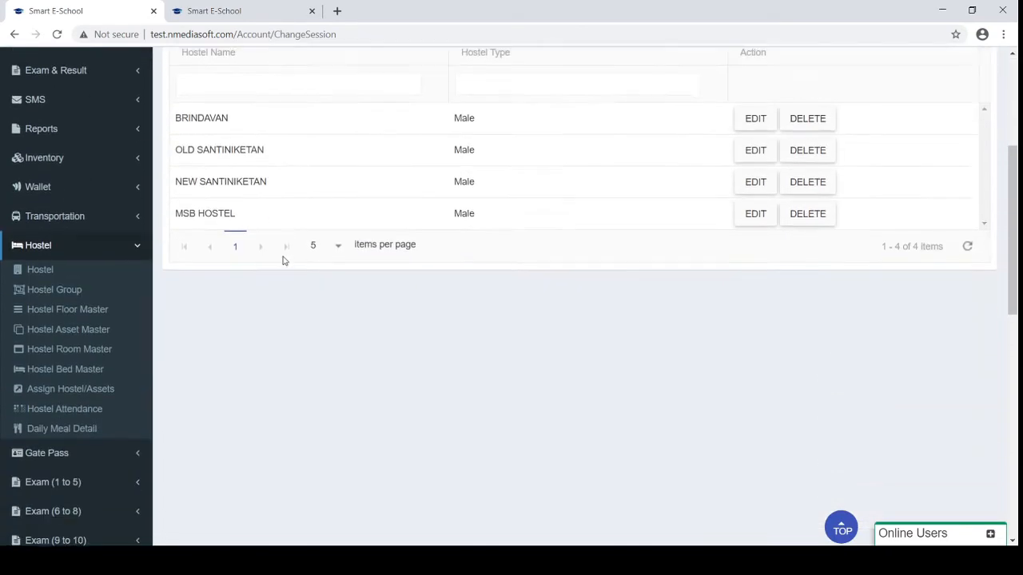
# On the Hostel Group page, select an employee for a new hostel group
pyautogui.click(33, 205)
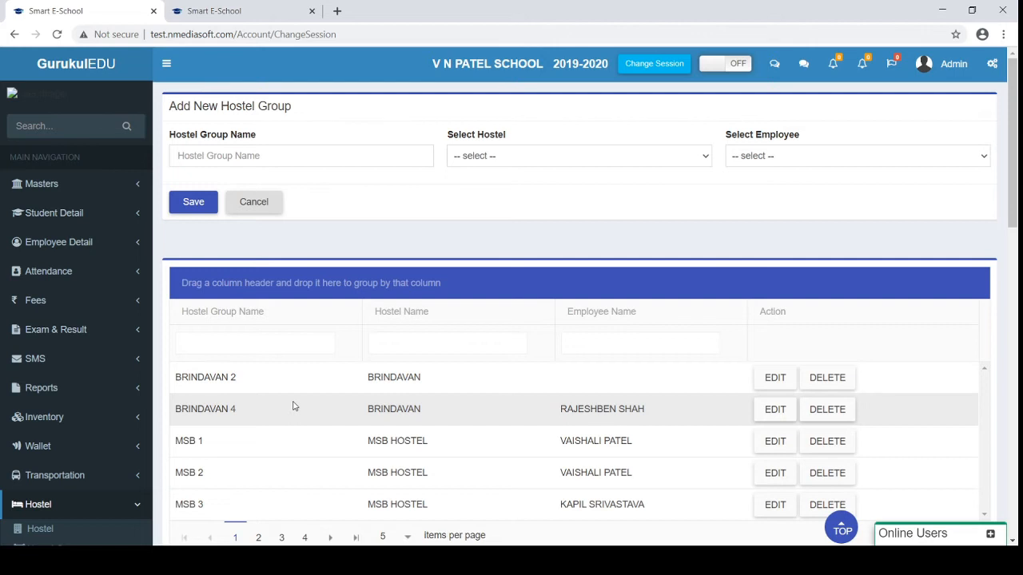
pyautogui.click(787, 156)
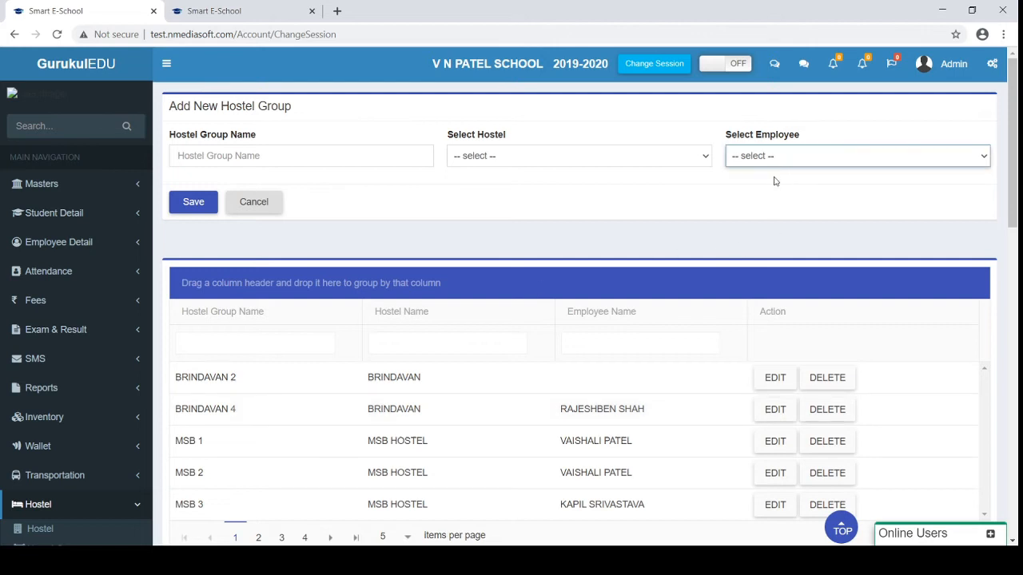
pyautogui.click(688, 225)
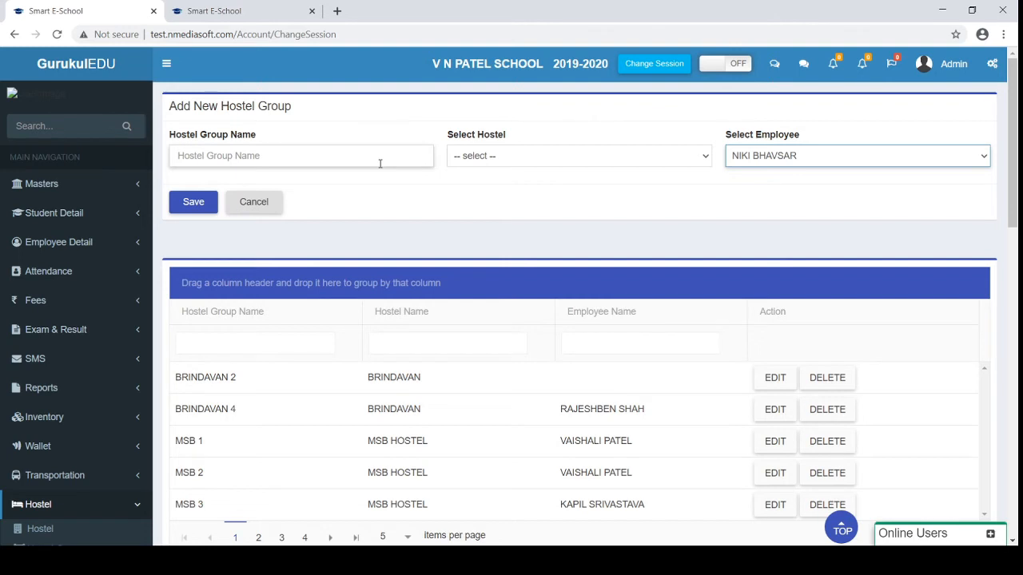
pyautogui.scroll(-2, 380, 163)
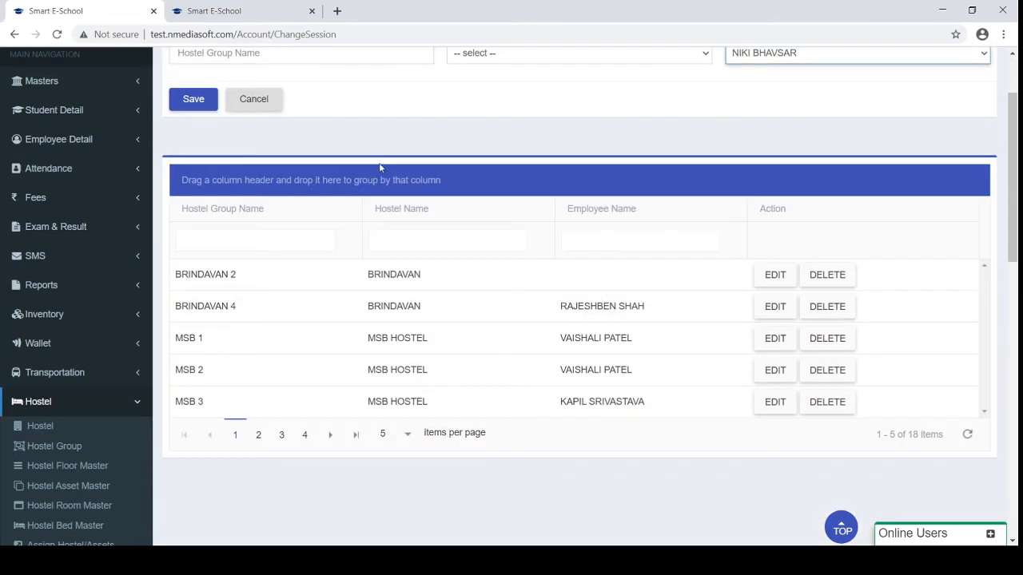
# Browse the Floor, Room and Asset masters, ending on the 438-bed Hostel Bed Master list
pyautogui.click(71, 467)
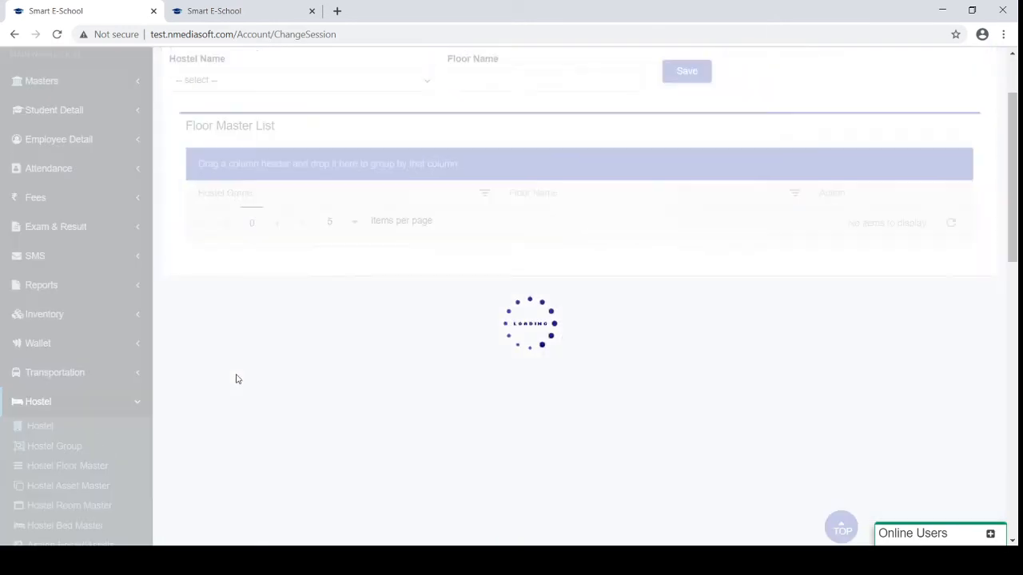
pyautogui.scroll(-1, 236, 379)
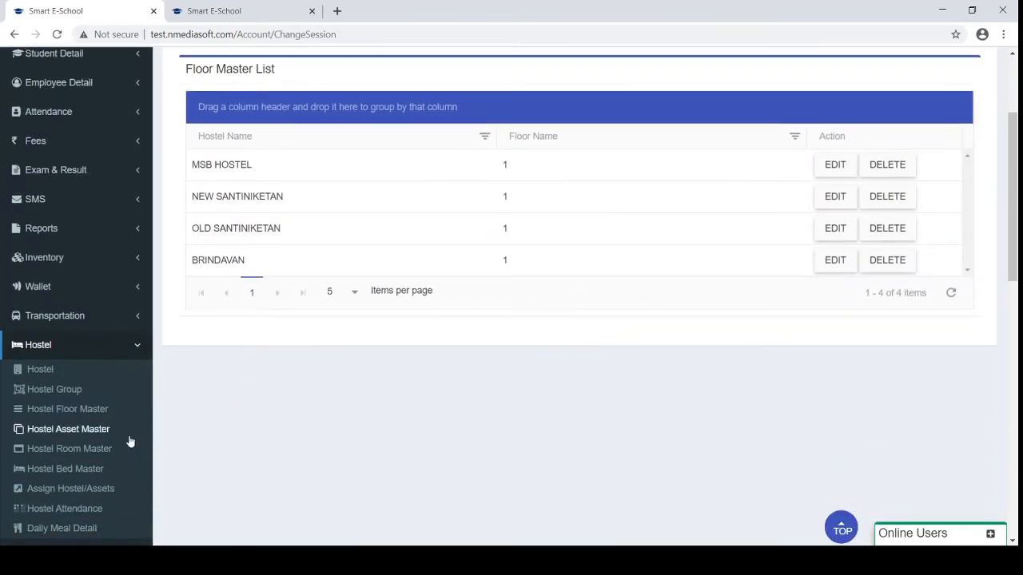
pyautogui.click(88, 454)
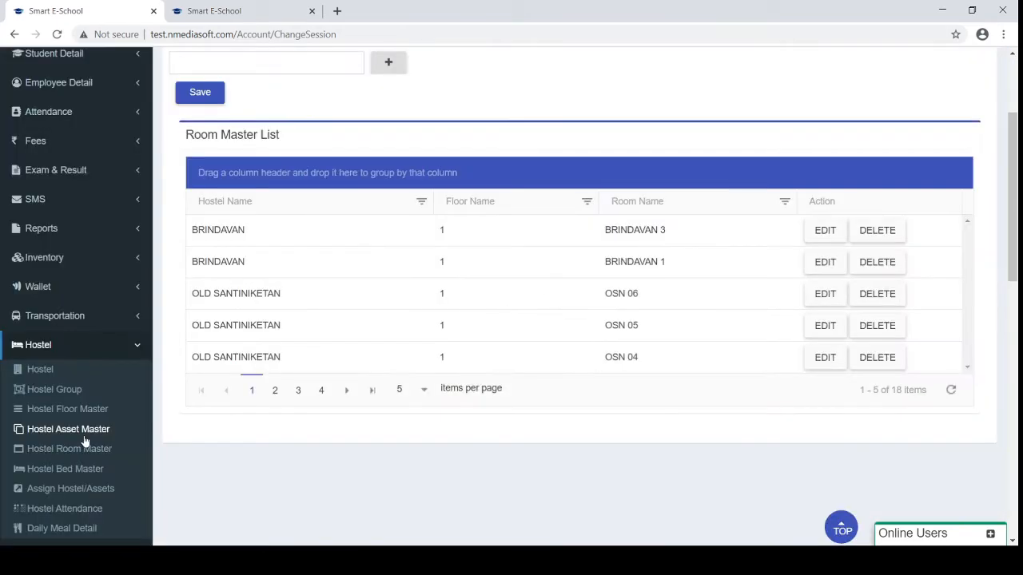
pyautogui.click(84, 441)
pyautogui.scroll(2, 144, 430)
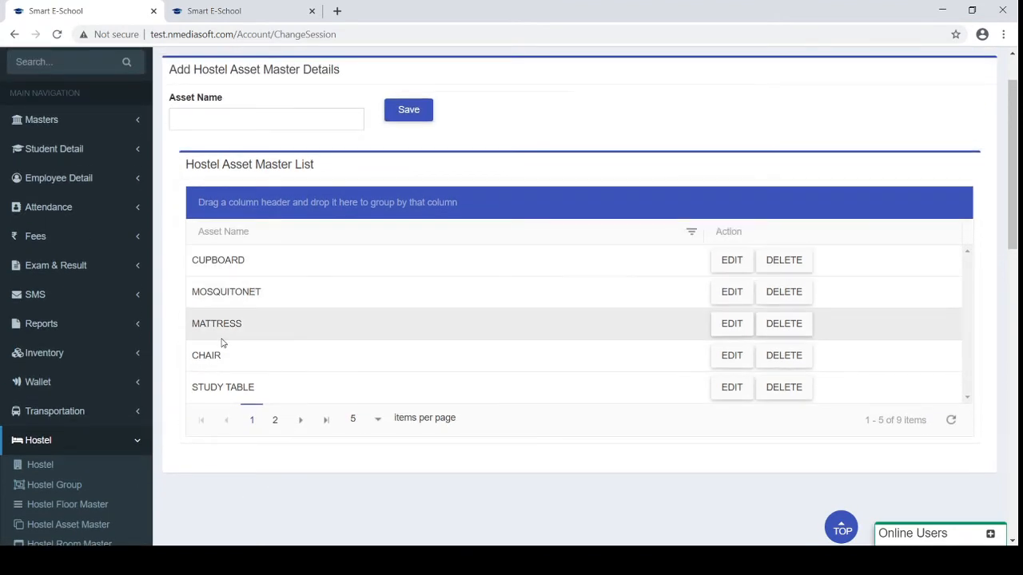
pyautogui.scroll(-1, 222, 339)
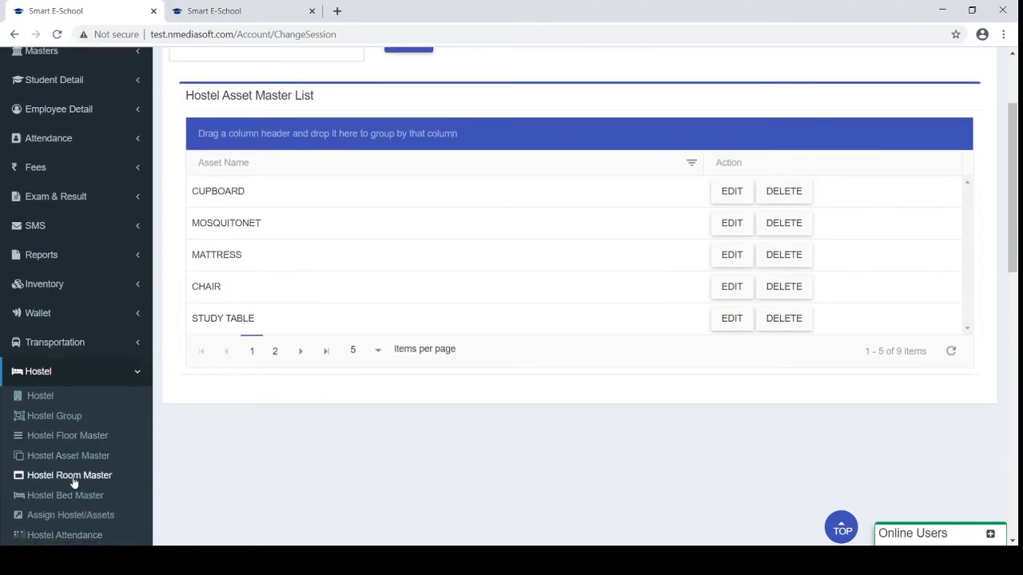
pyautogui.click(72, 478)
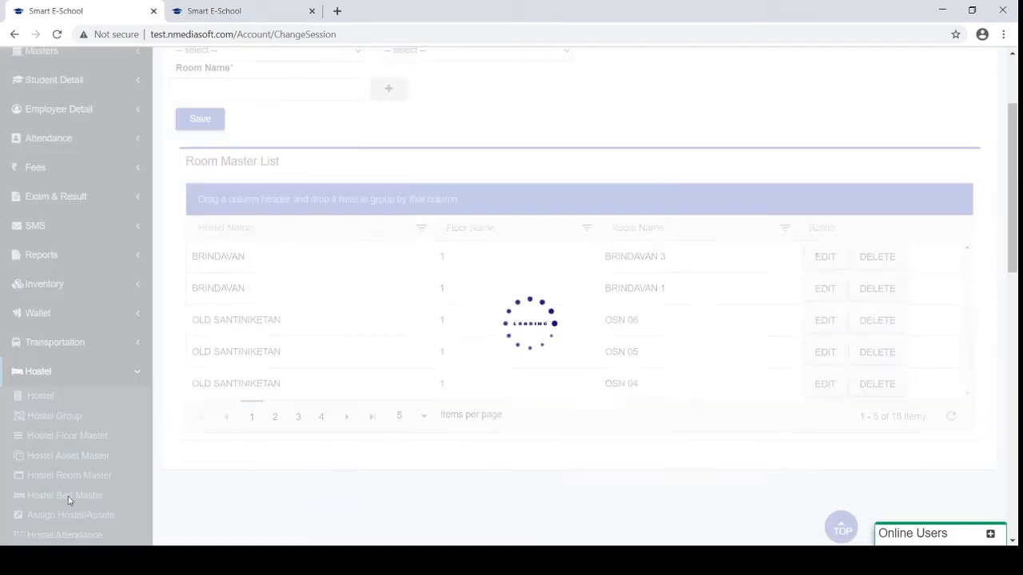
pyautogui.click(68, 497)
pyautogui.scroll(1, 240, 400)
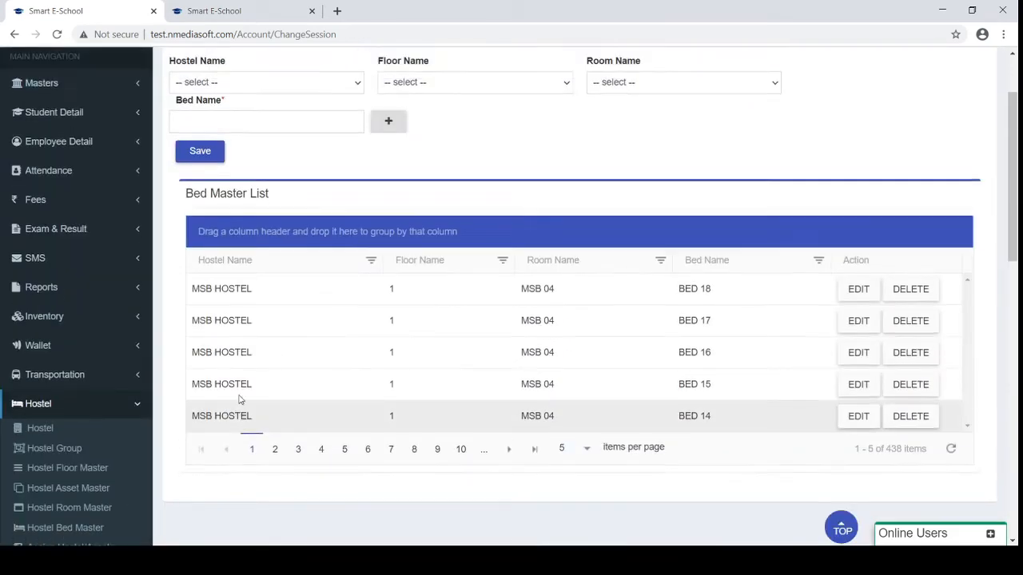
pyautogui.scroll(-2, 239, 402)
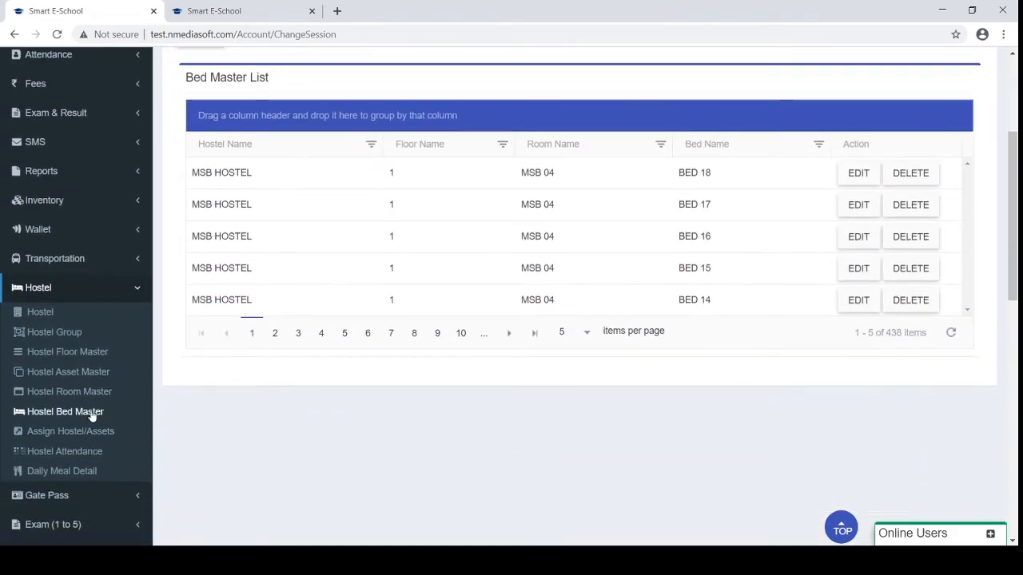
# Review the Assign Hostel/Assets form's asset quantities, then go to Hostel Attendance for 26/08/2020
pyautogui.click(60, 432)
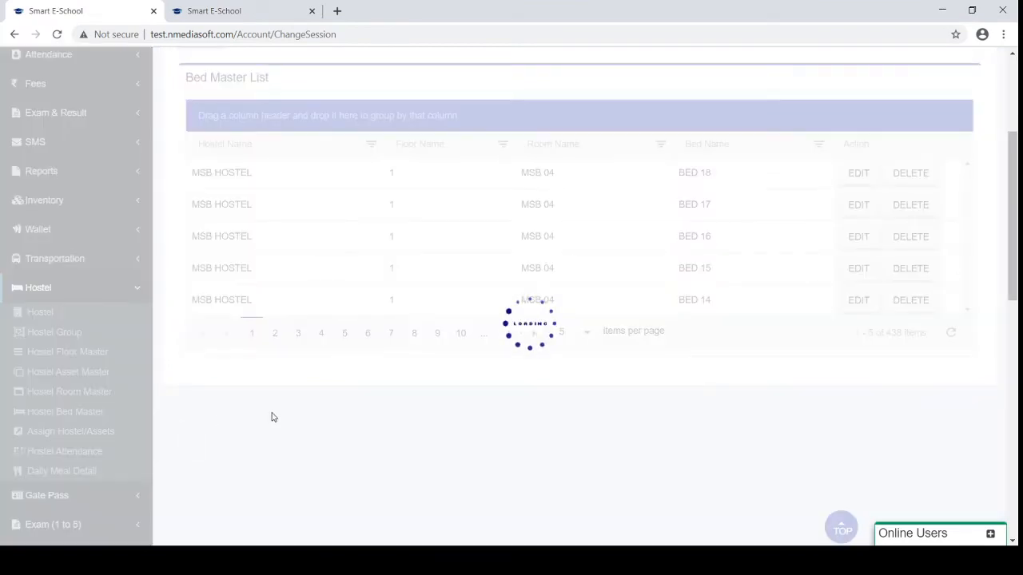
pyautogui.scroll(2, 272, 417)
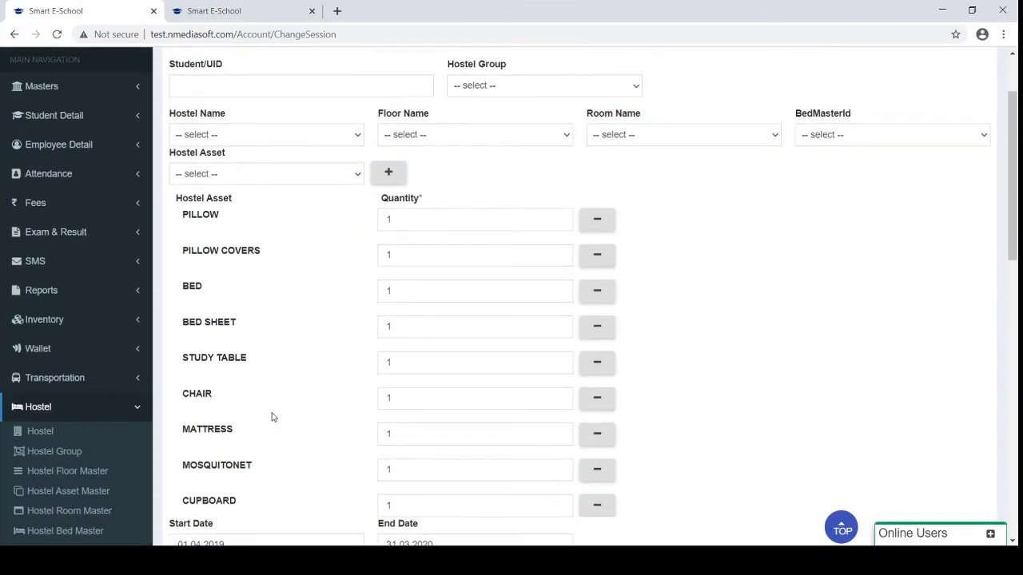
pyautogui.scroll(1, 272, 417)
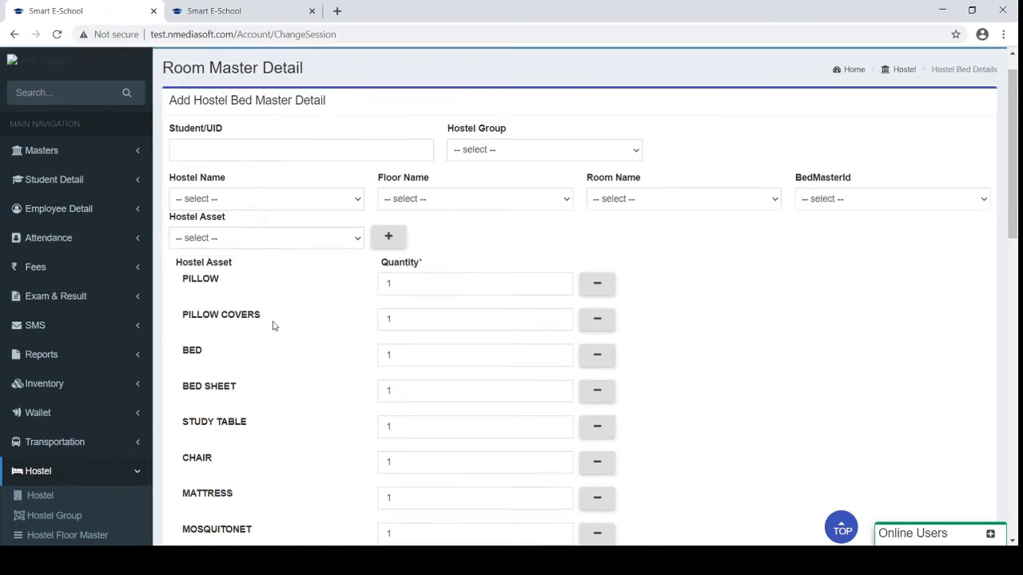
pyautogui.scroll(-5, 273, 326)
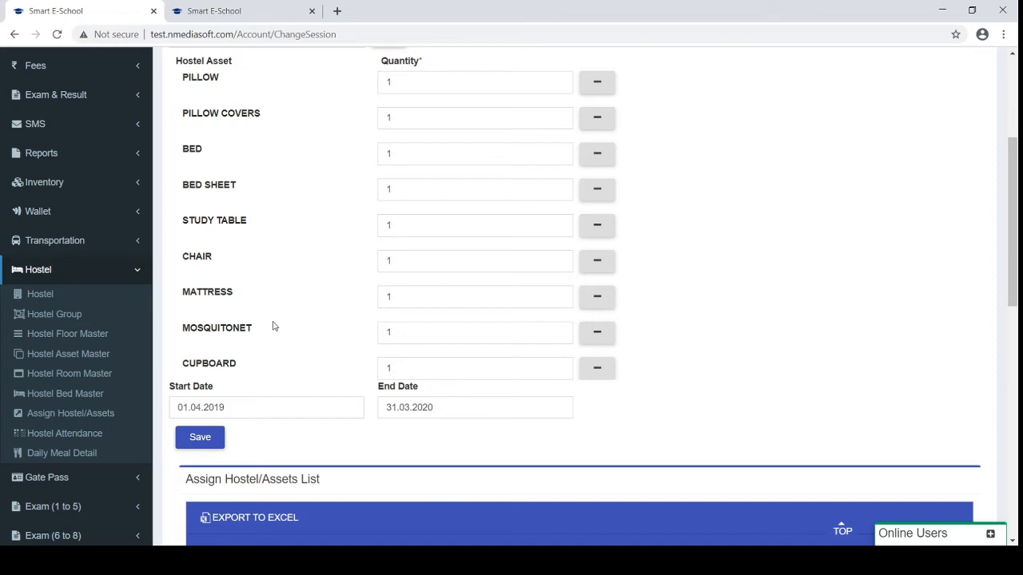
pyautogui.click(72, 434)
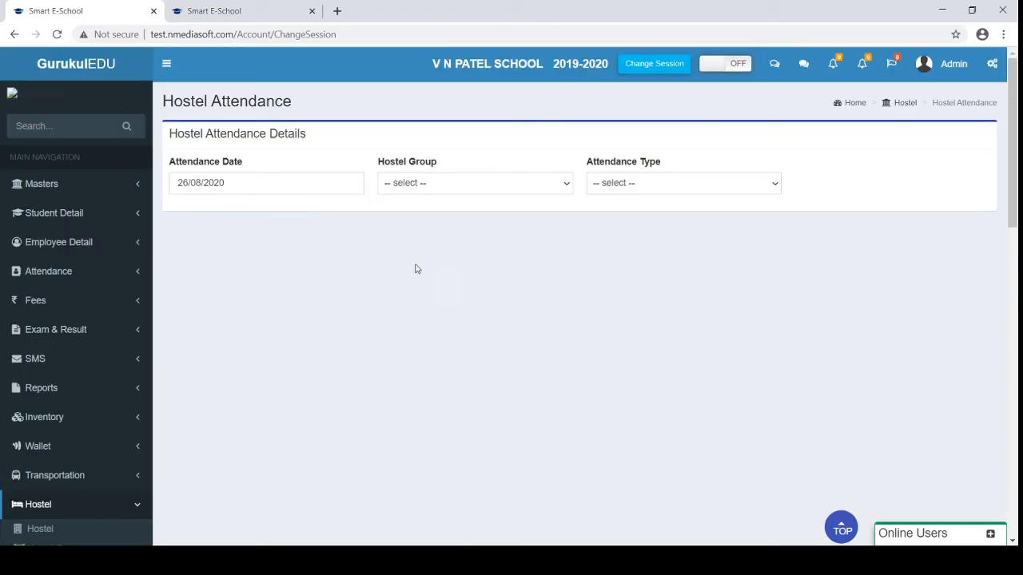
# Pick hostel group MSB 1 and attendance type Attendance-1, then scroll to the Present/Absent/Sick Room/Remarks table
pyautogui.click(468, 190)
pyautogui.click(537, 223)
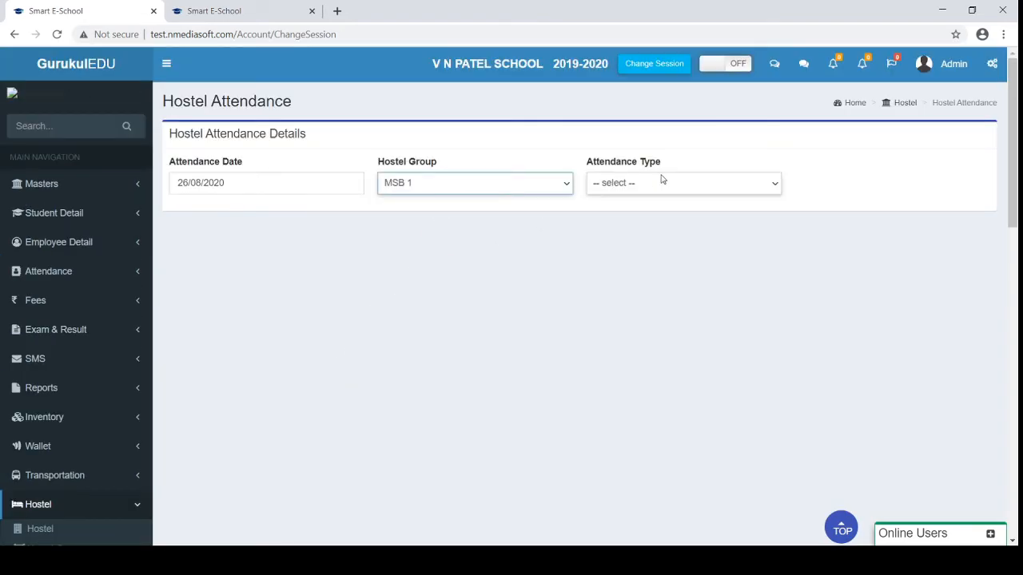
pyautogui.click(652, 183)
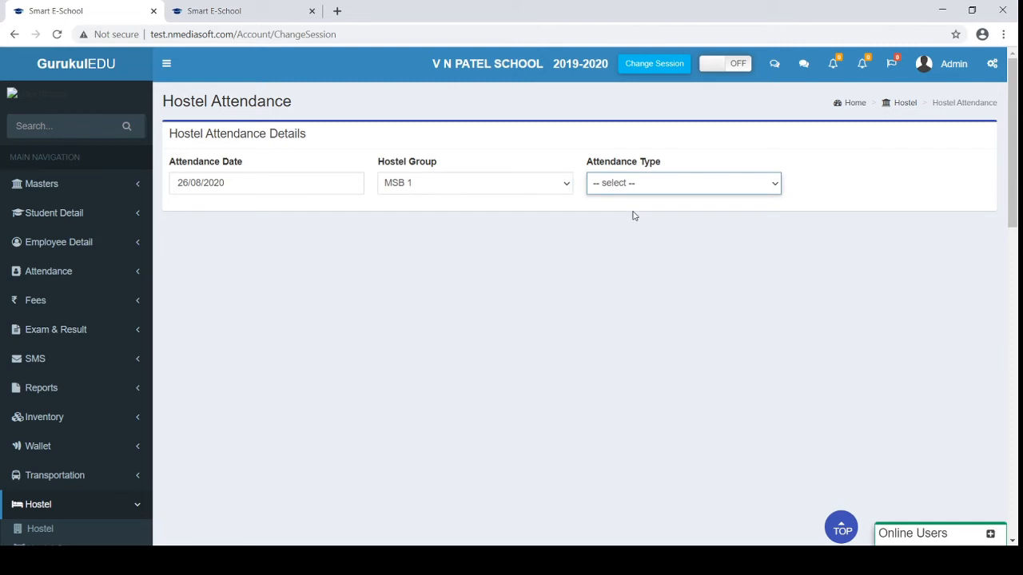
pyautogui.click(634, 215)
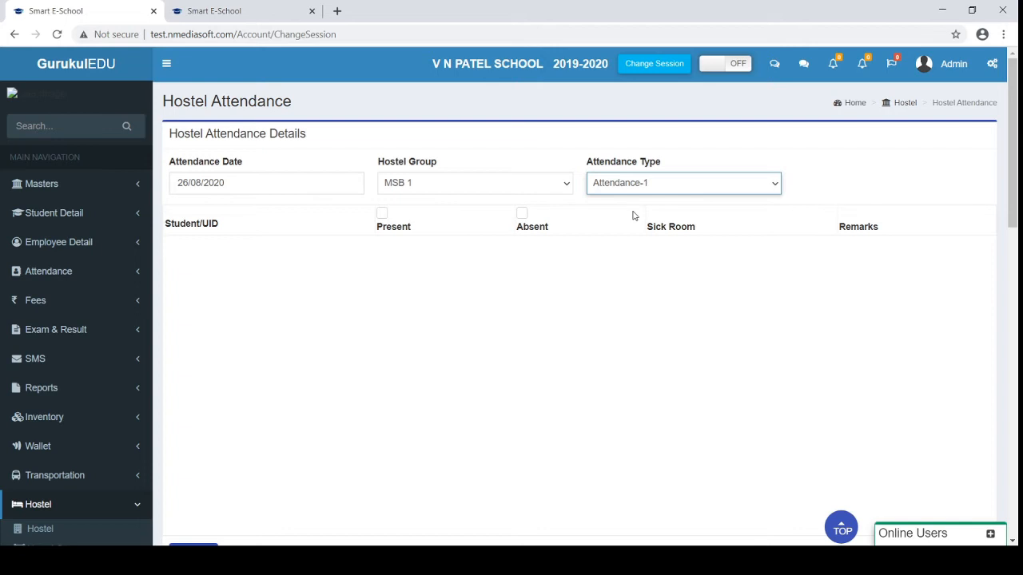
pyautogui.scroll(-1, 633, 216)
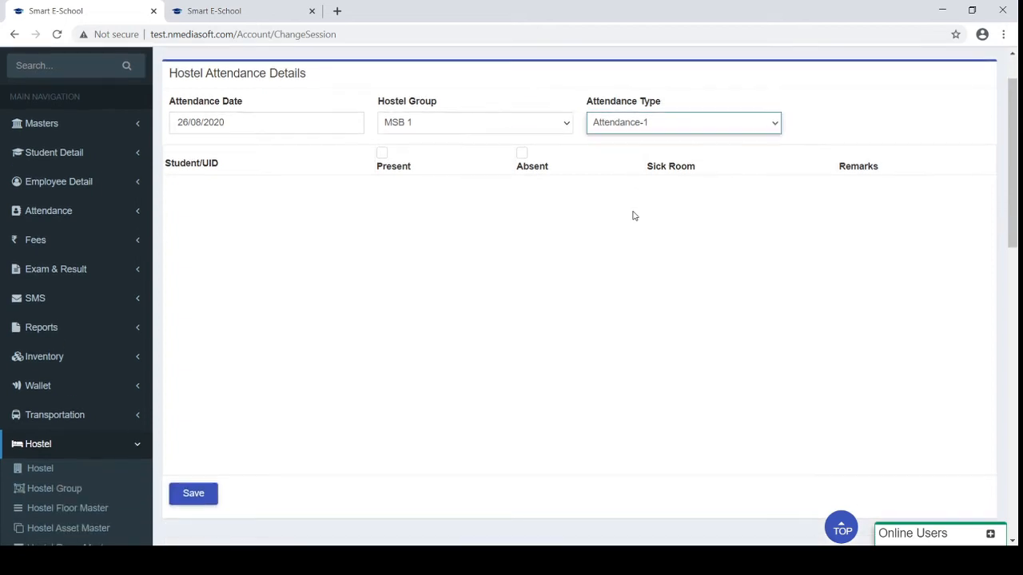
pyautogui.scroll(-1, 116, 436)
pyautogui.scroll(-1, 116, 436)
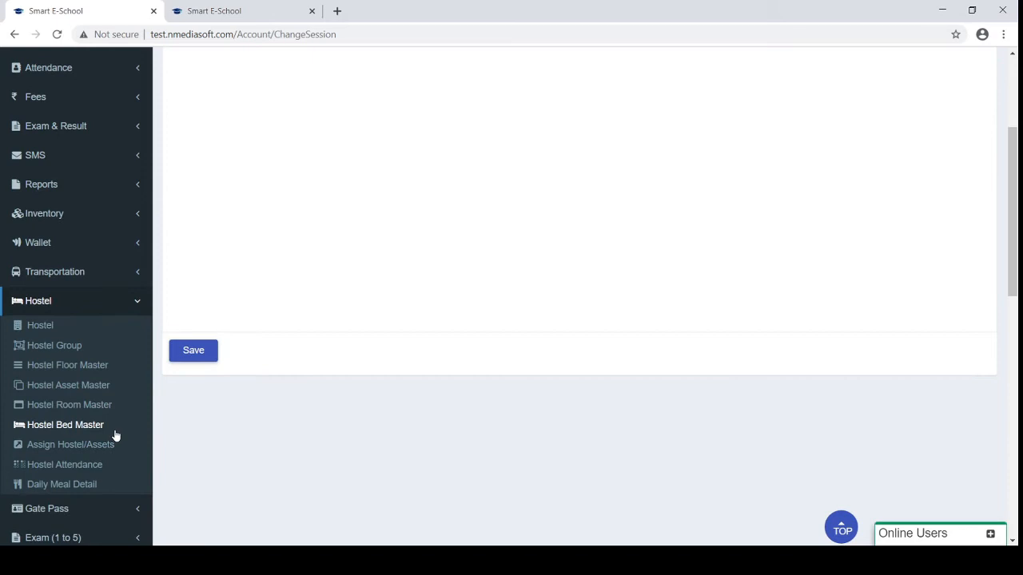
# Look at the Daily Meal page, then collapse the Hostel section in the sidebar
pyautogui.click(59, 485)
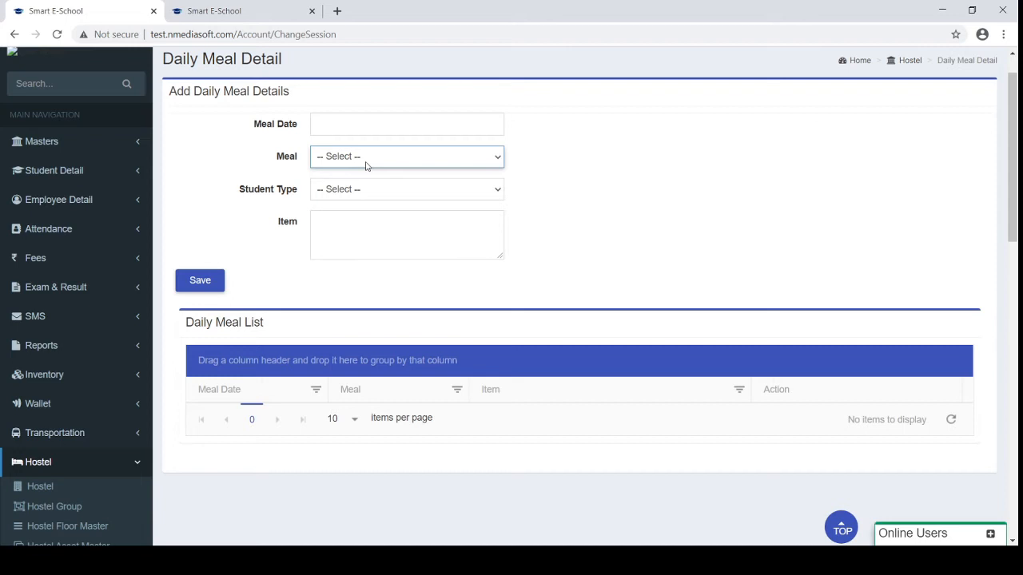
pyautogui.click(229, 167)
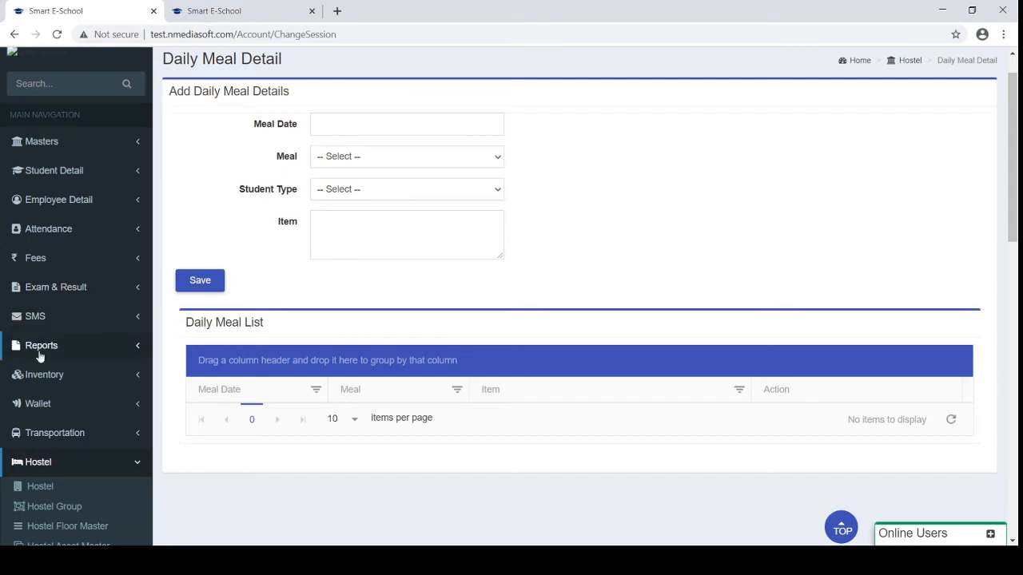
pyautogui.click(59, 470)
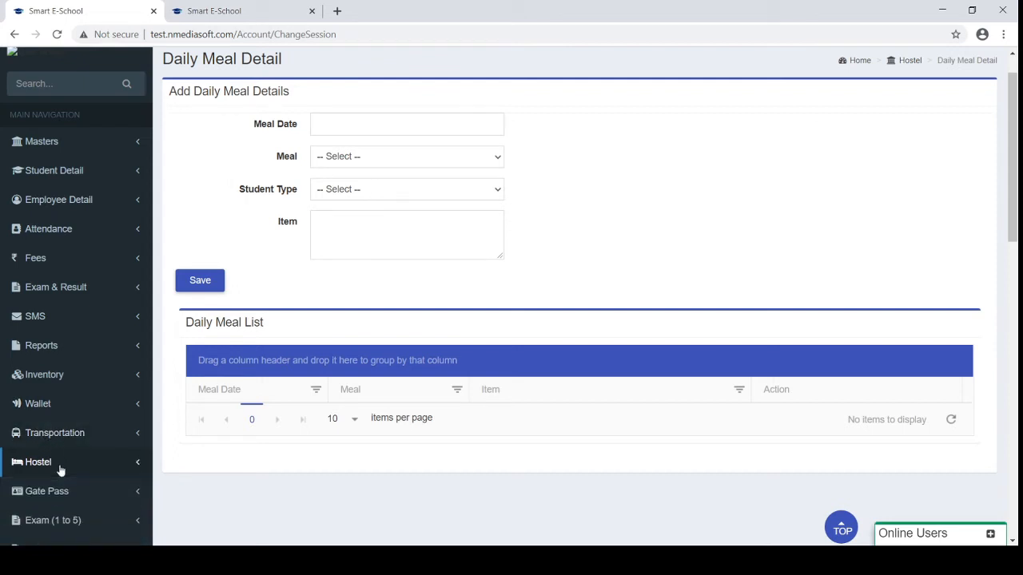
# Expand Gate Pass in the sidebar to show Gate Pass and Visitor Gate Pass
pyautogui.scroll(-1, 60, 470)
pyautogui.click(79, 461)
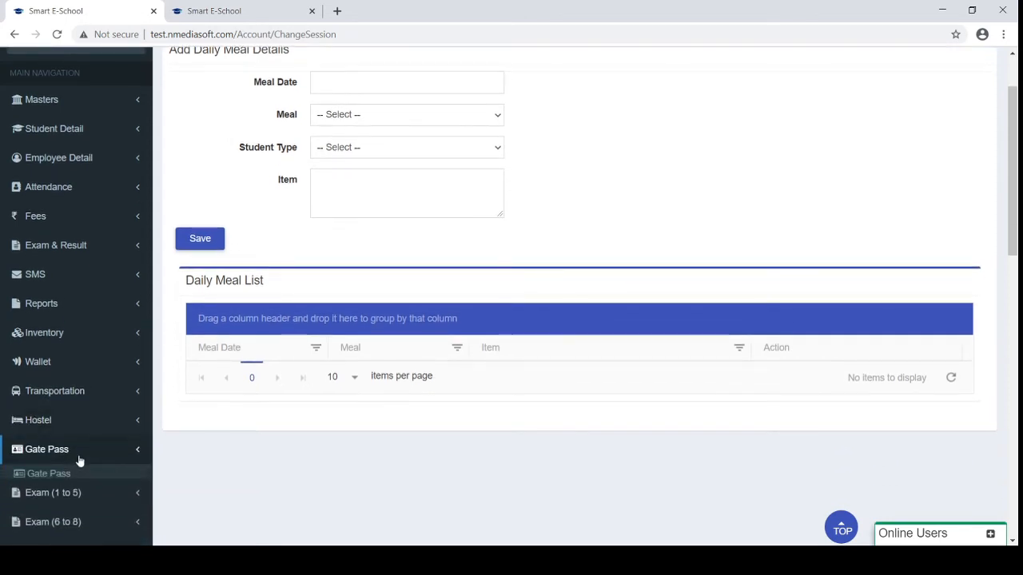
pyautogui.scroll(-2, 79, 461)
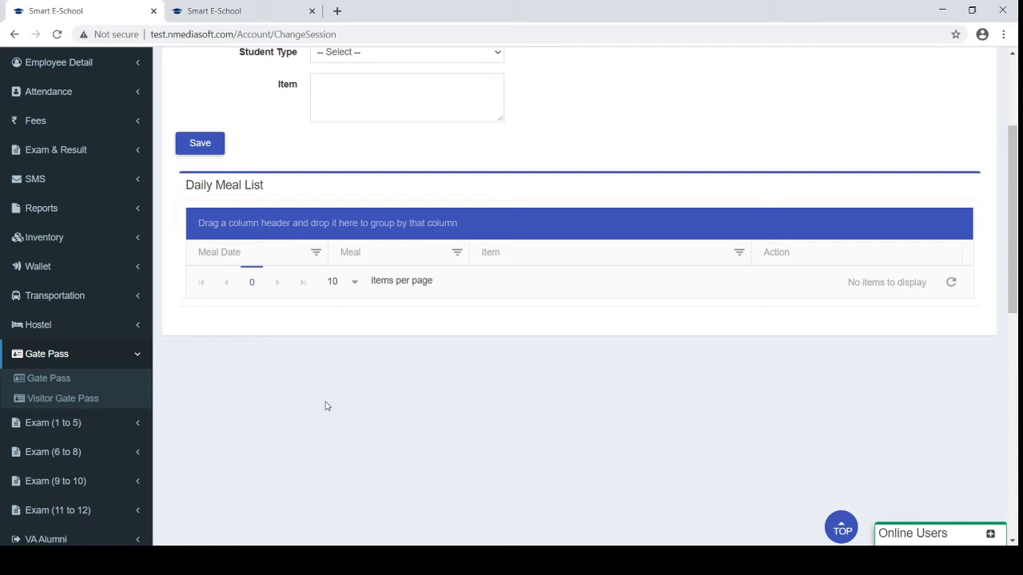
pyautogui.scroll(2, 326, 406)
pyautogui.scroll(-3, 325, 406)
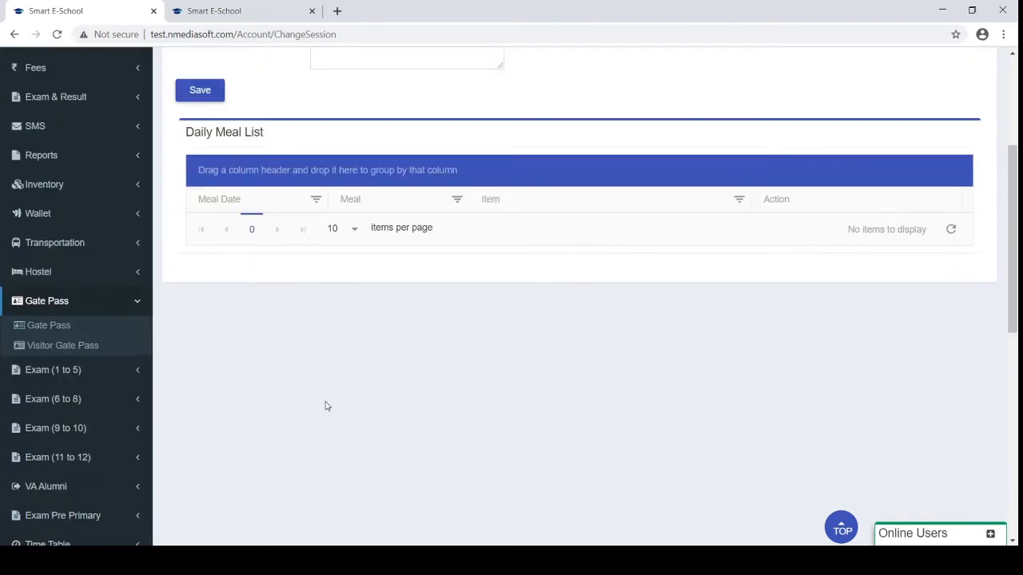
# Open Visitor Gate Pass, scroll to its 798-item list, and export the first pass as PDF
pyautogui.click(44, 348)
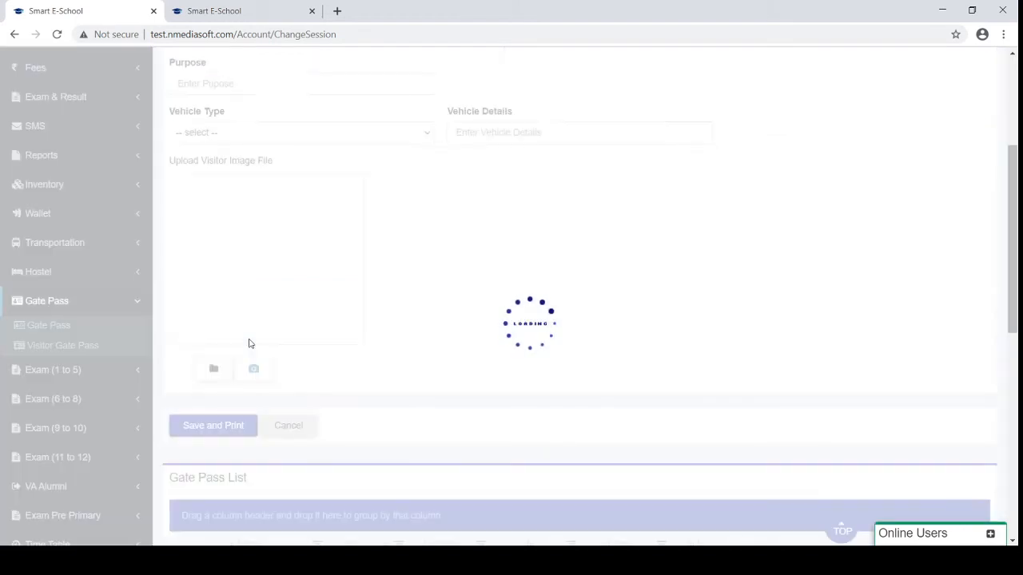
pyautogui.scroll(2, 248, 344)
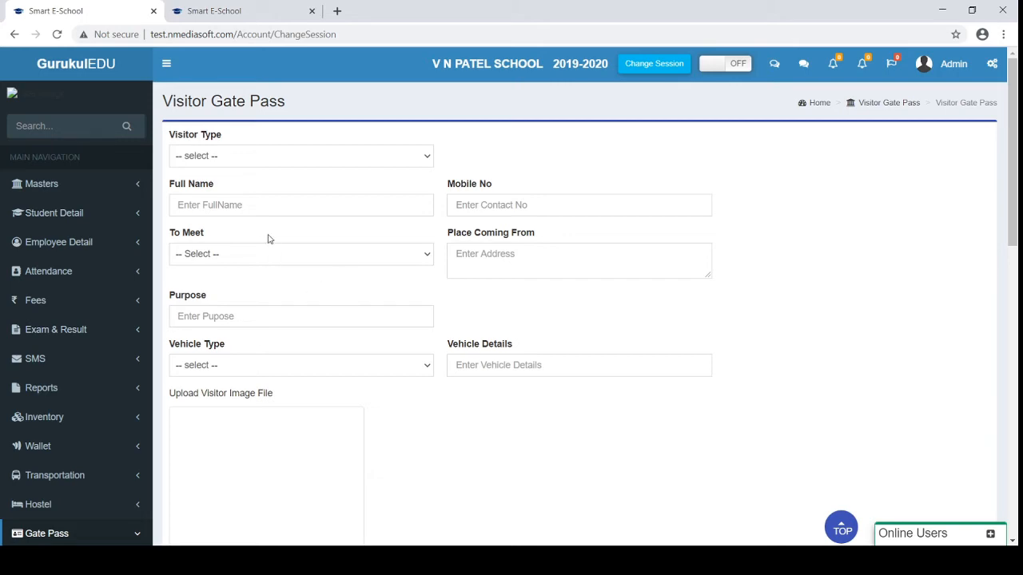
pyautogui.scroll(-5, 290, 283)
pyautogui.scroll(-3, 290, 283)
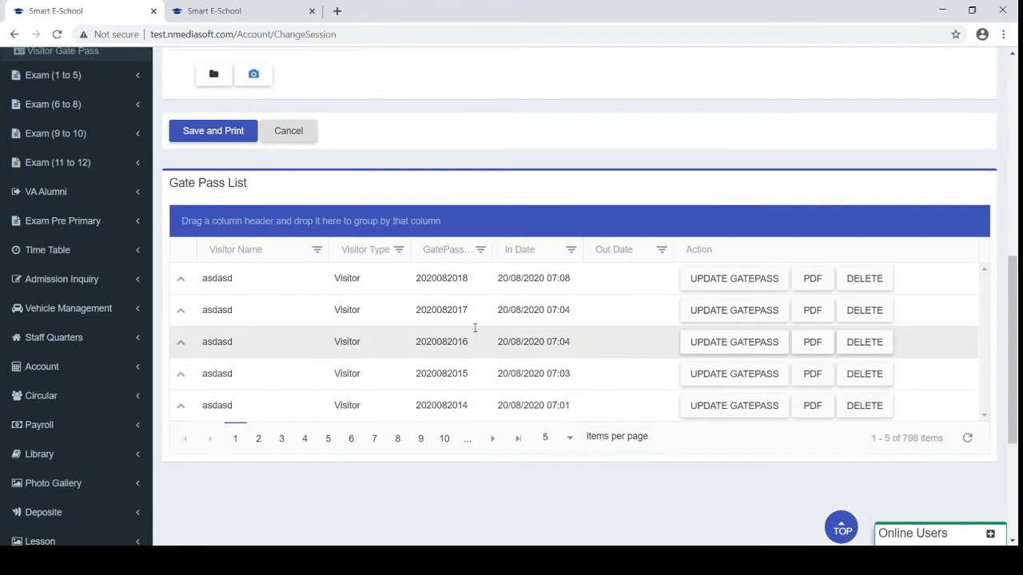
pyautogui.click(812, 280)
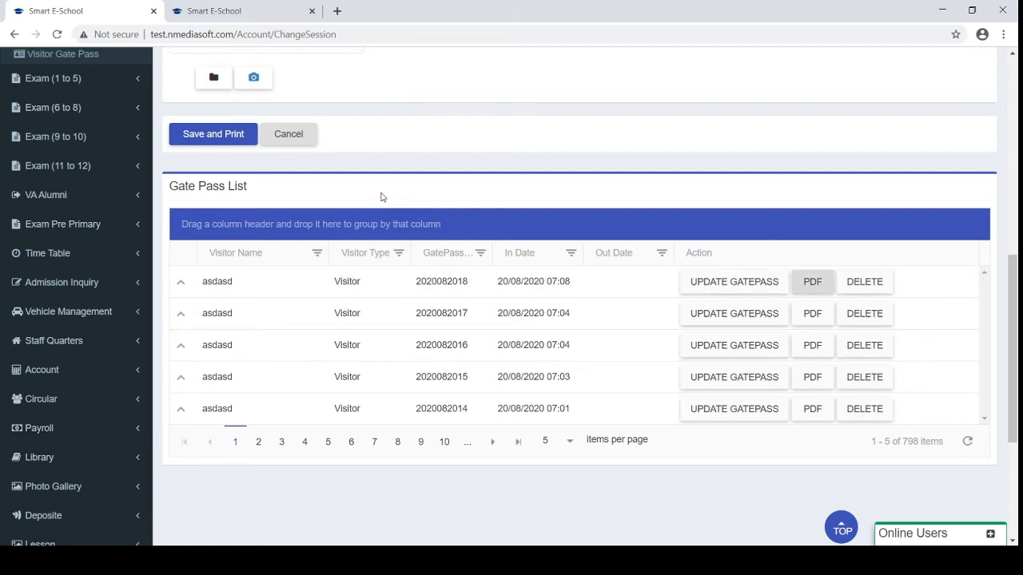
pyautogui.scroll(2, 382, 197)
pyautogui.scroll(6, 382, 197)
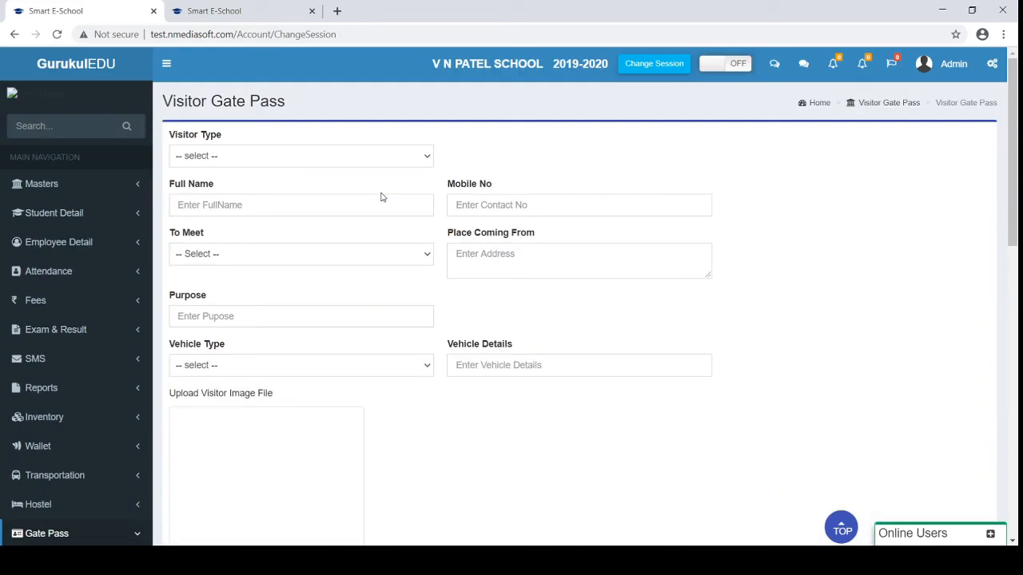
# Set the visitor type to Visitor after briefly trying Existly Parent/Guardian
pyautogui.click(193, 156)
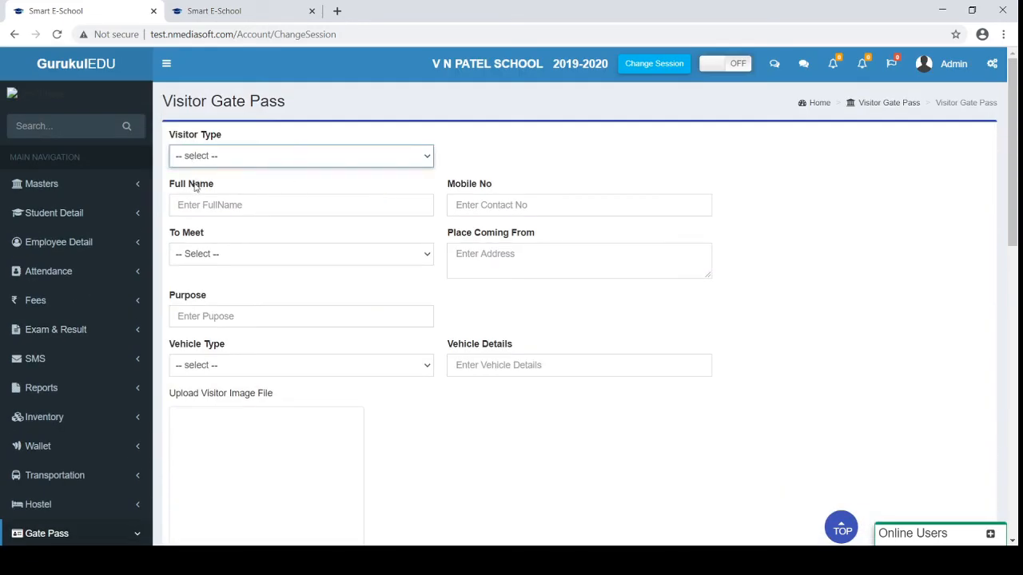
pyautogui.press('Down')
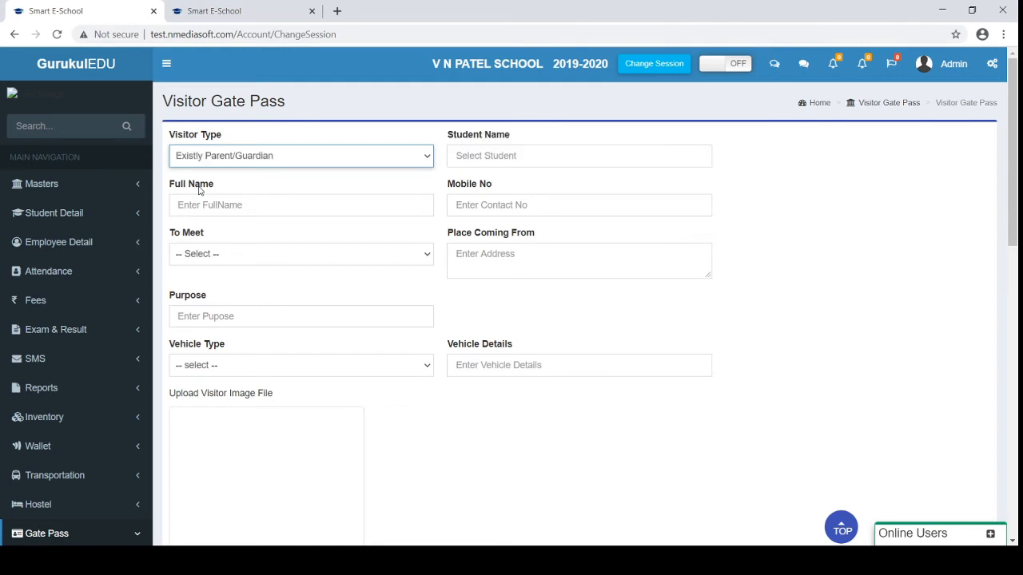
pyautogui.click(513, 157)
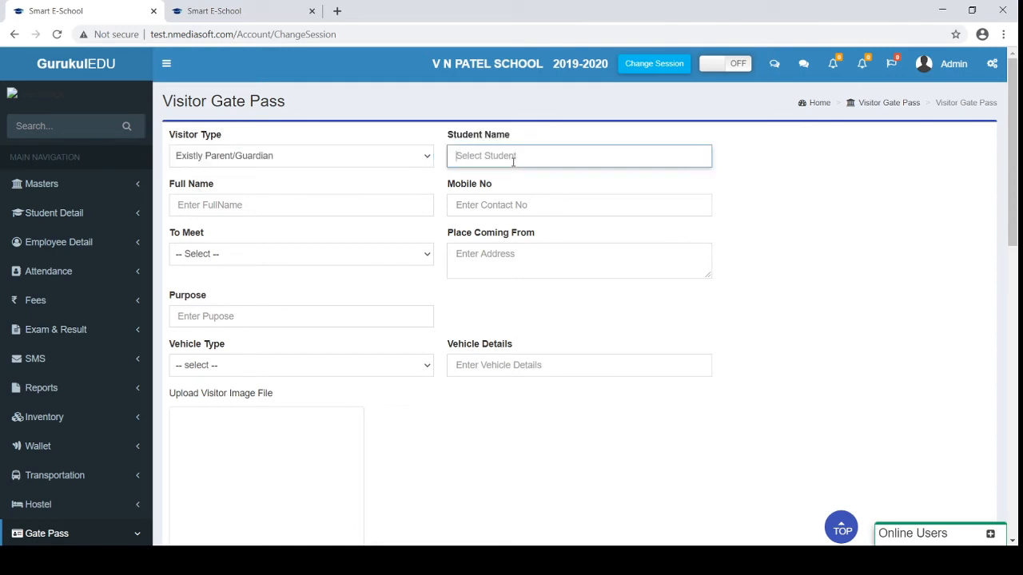
pyautogui.click(356, 160)
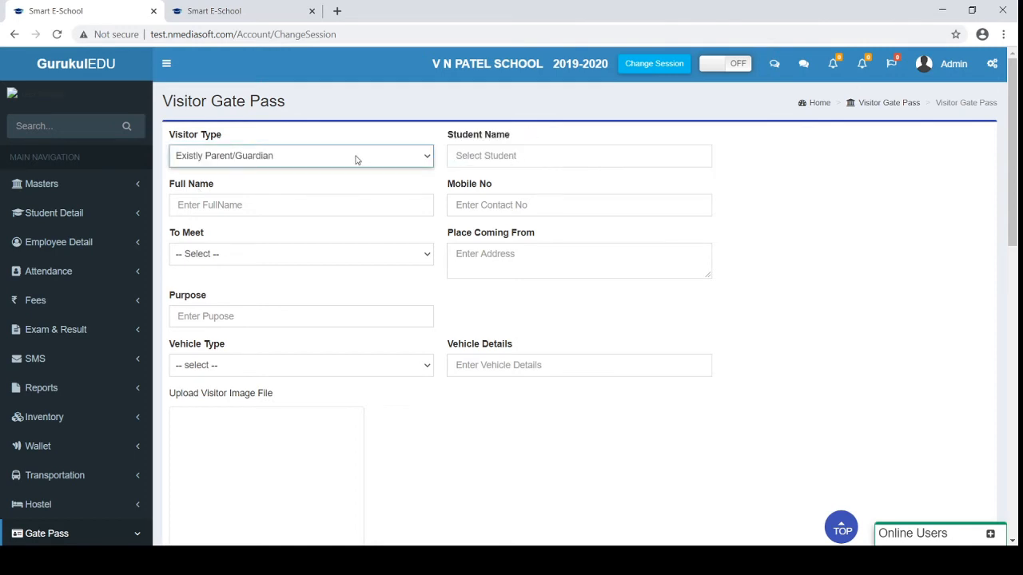
pyautogui.press('Up')
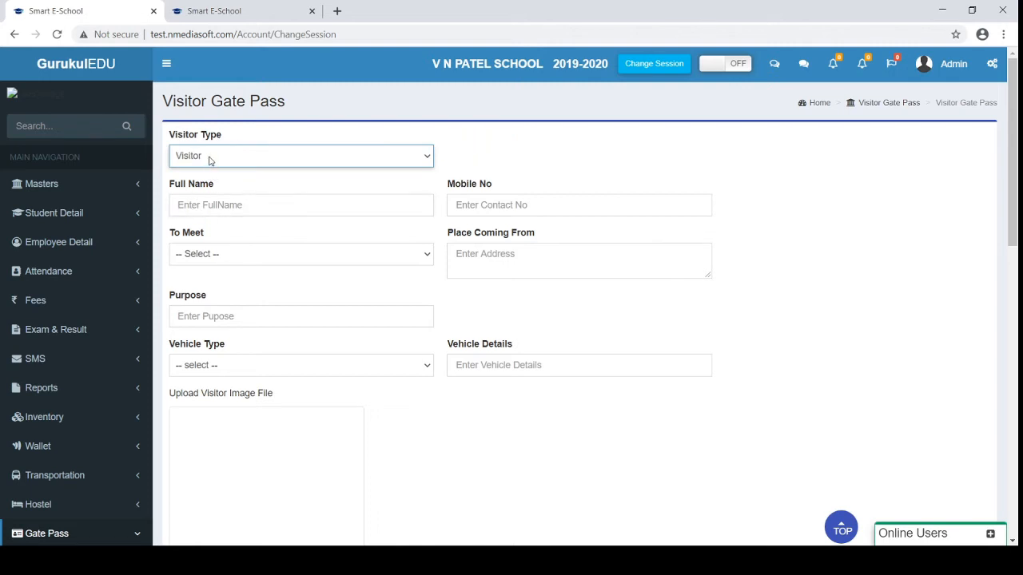
# Move past the name and mobile fields, pick a staff member to meet, then open the student Gate Pass page
pyautogui.click(212, 205)
pyautogui.click(469, 205)
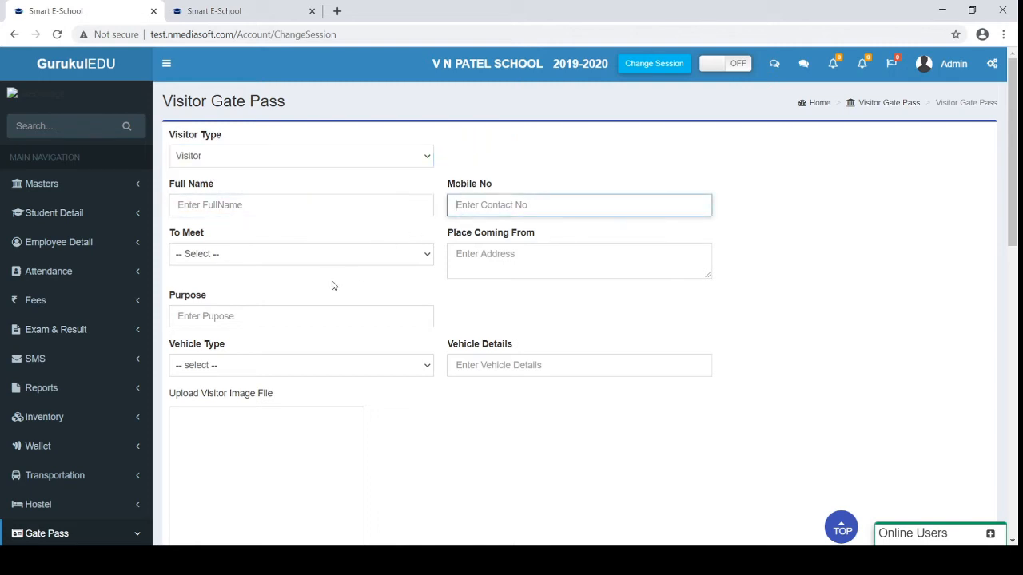
pyautogui.press('Tab')
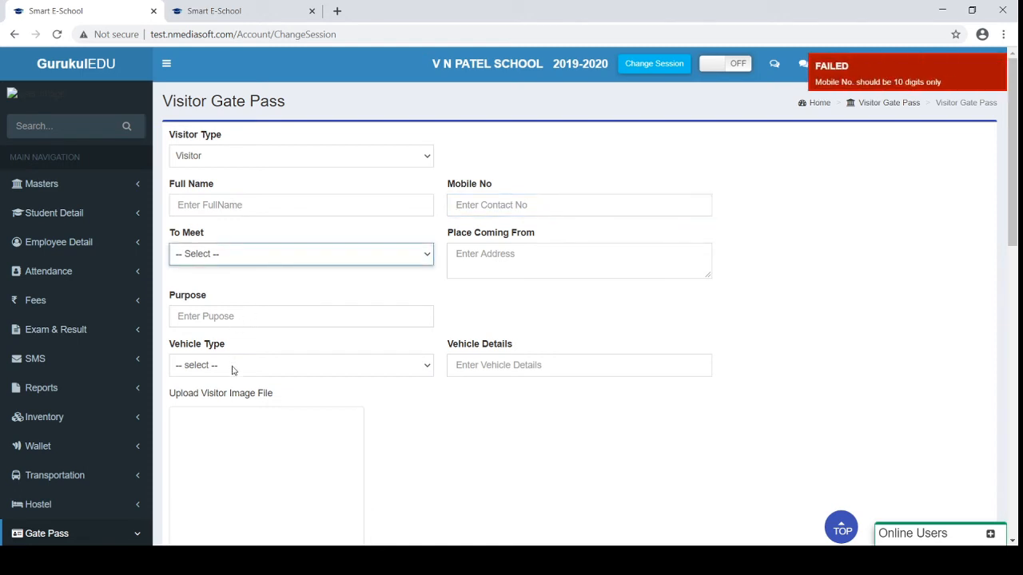
pyautogui.click(226, 384)
pyautogui.scroll(-3, 210, 320)
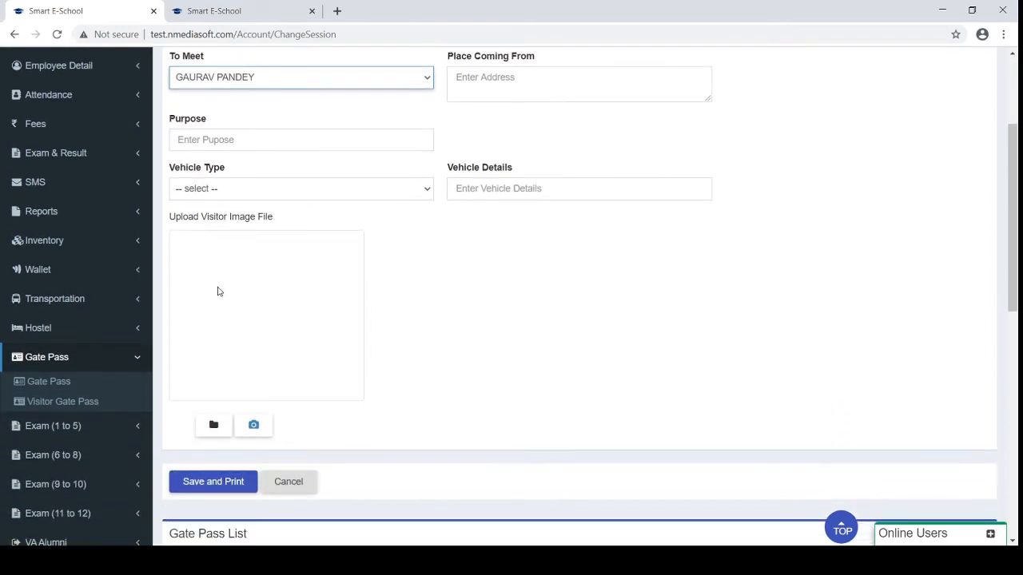
pyautogui.scroll(-1, 213, 292)
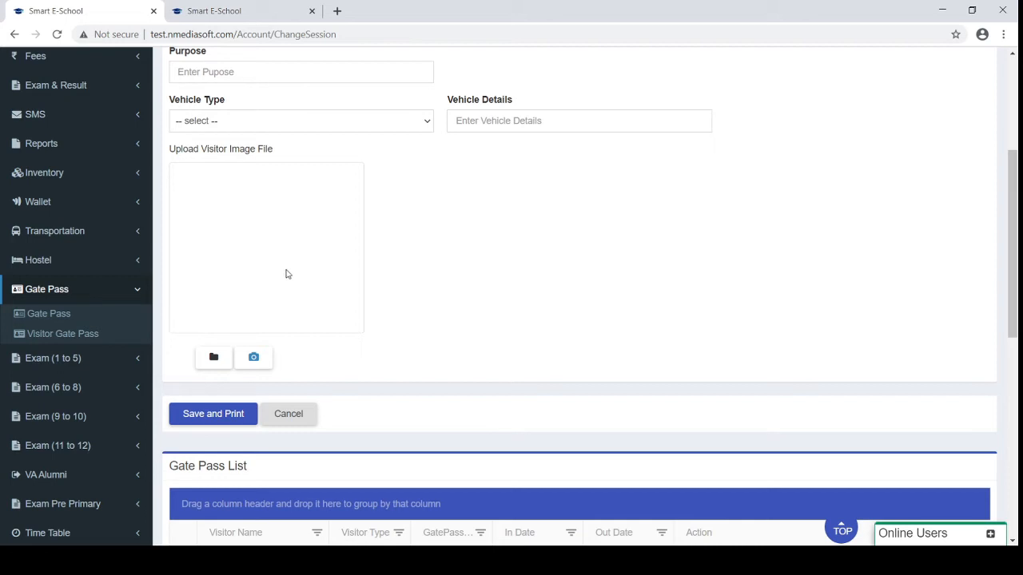
pyautogui.click(51, 317)
pyautogui.scroll(4, 397, 286)
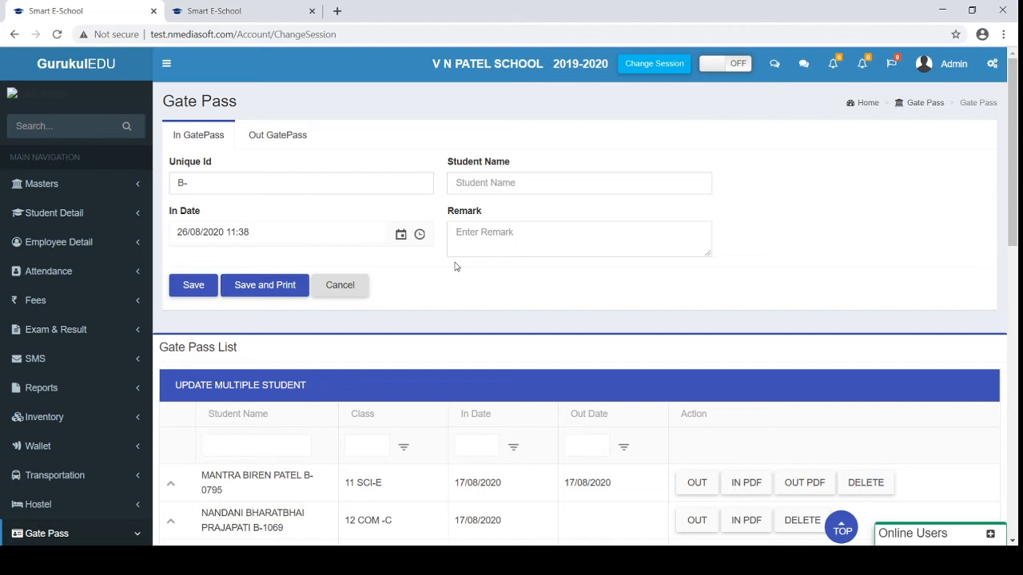
# Generate the first student's In gate pass PDF, view Gate Pass In (1).pdf, and return
pyautogui.click(287, 136)
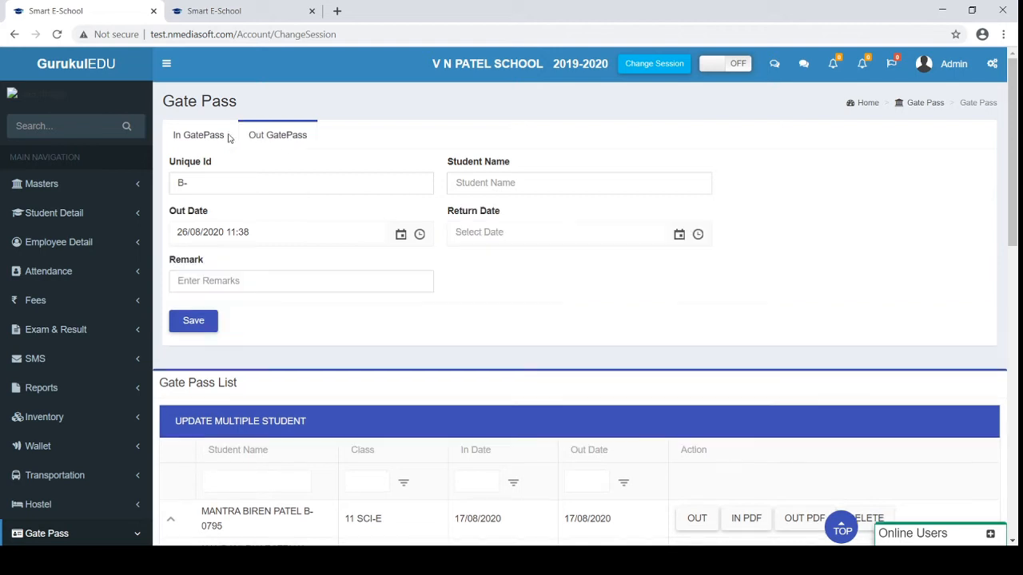
pyautogui.click(206, 137)
pyautogui.scroll(-5, 280, 168)
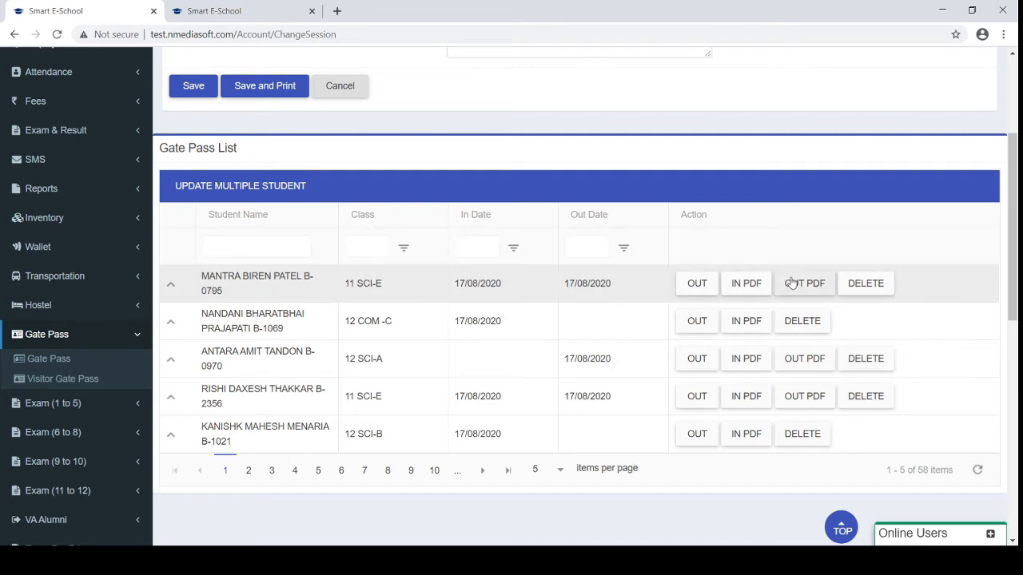
pyautogui.click(747, 284)
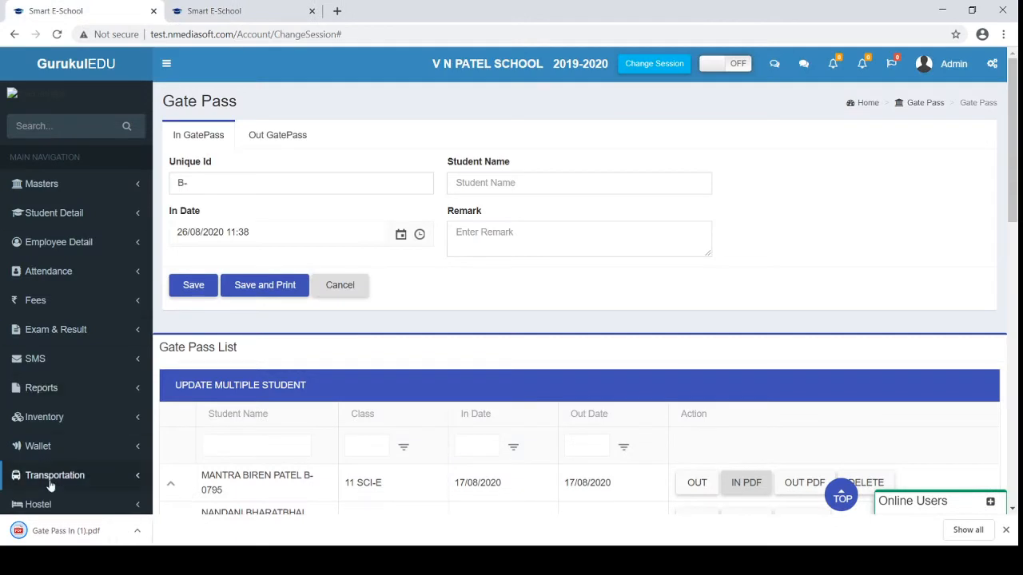
pyautogui.click(56, 530)
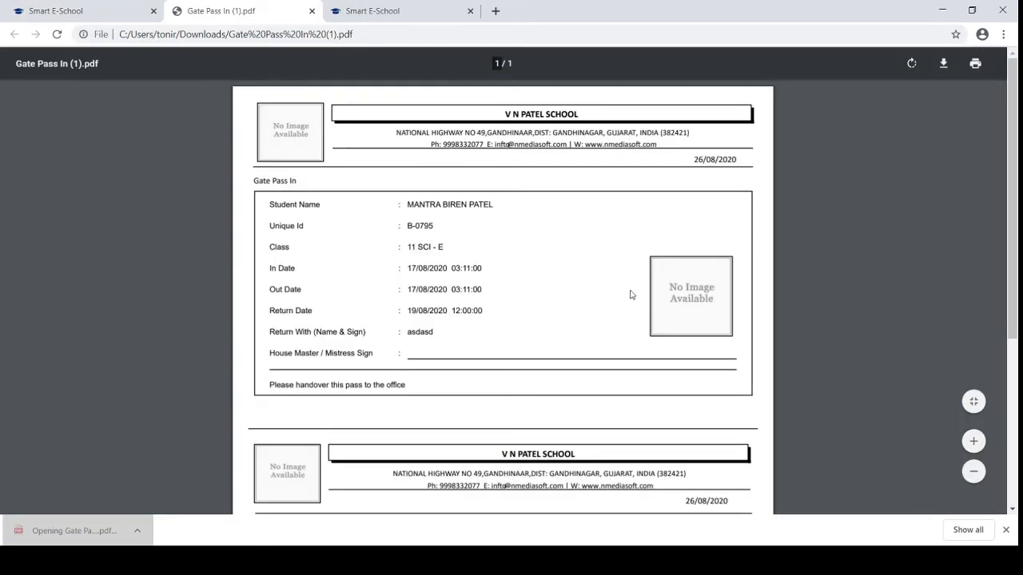
pyautogui.click(128, 10)
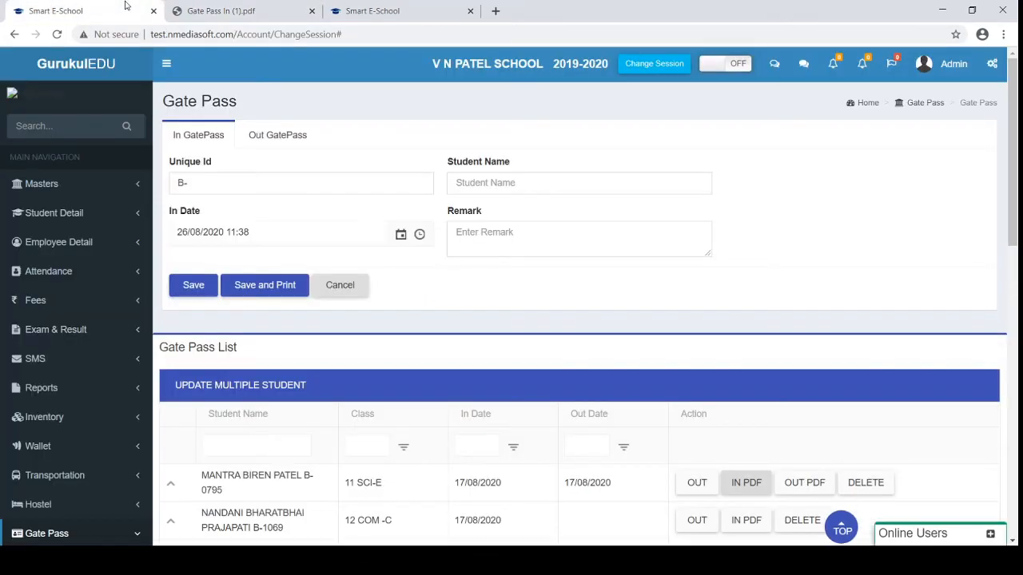
# Close the gate pass PDF and collapse the Gate Pass section in the sidebar
pyautogui.click(311, 12)
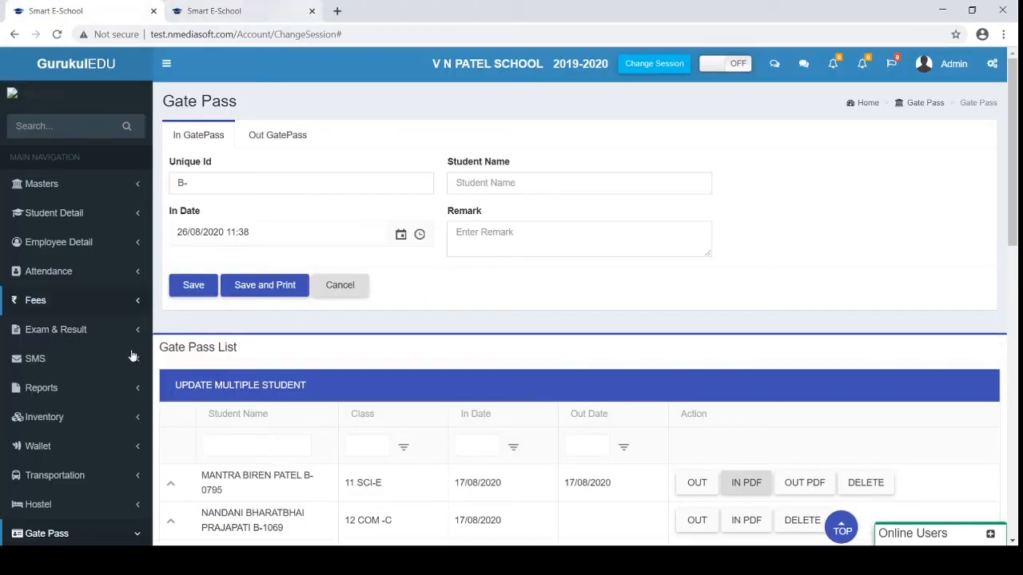
pyautogui.scroll(-2, 102, 391)
pyautogui.click(88, 427)
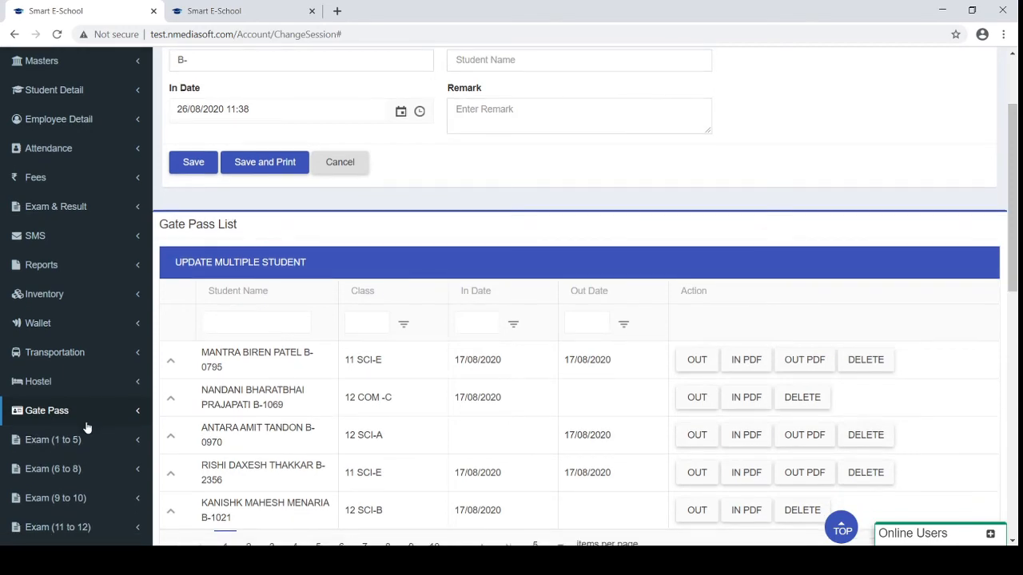
pyautogui.scroll(-1, 87, 428)
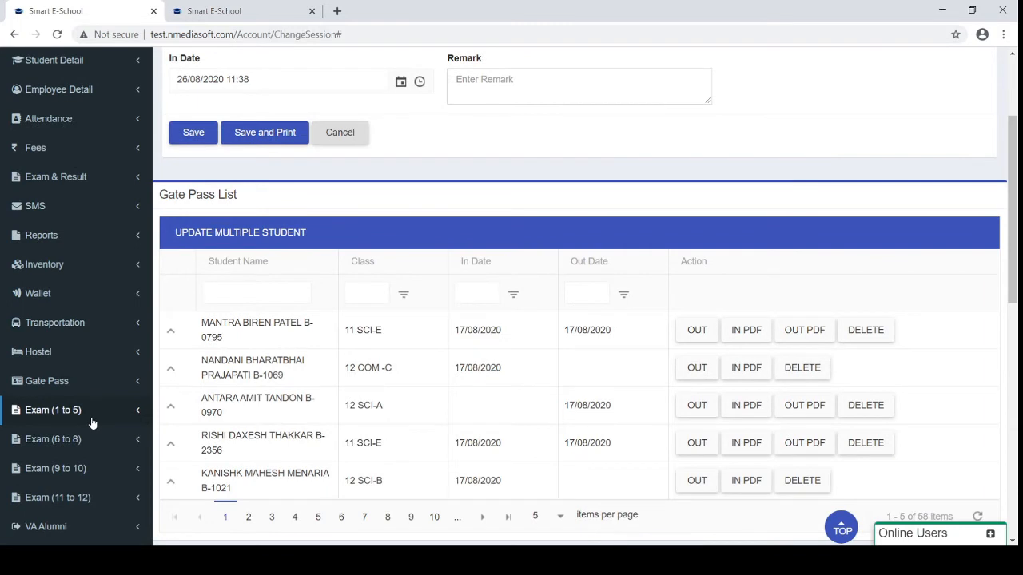
pyautogui.scroll(1, 92, 424)
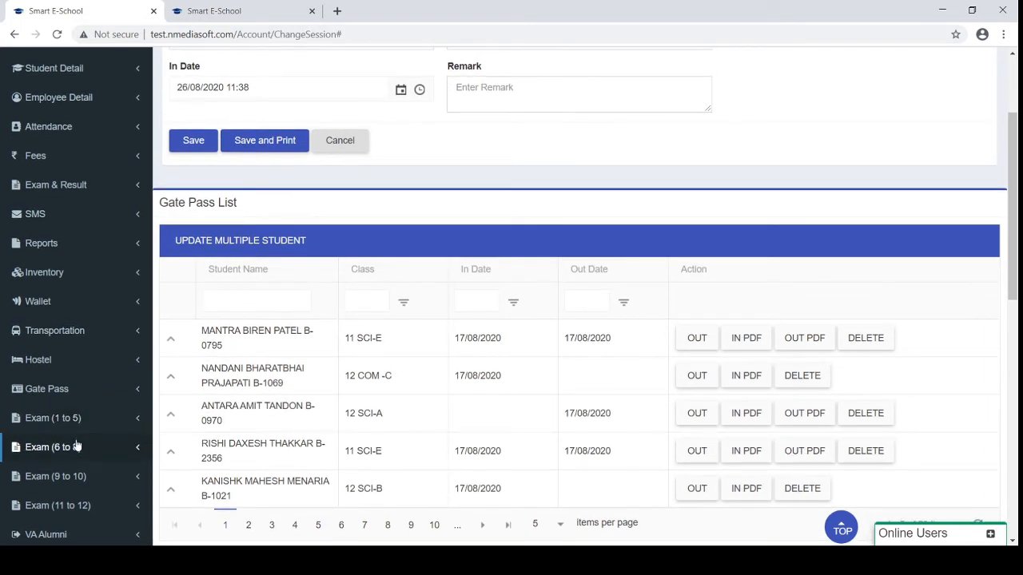
pyautogui.scroll(-2, 83, 512)
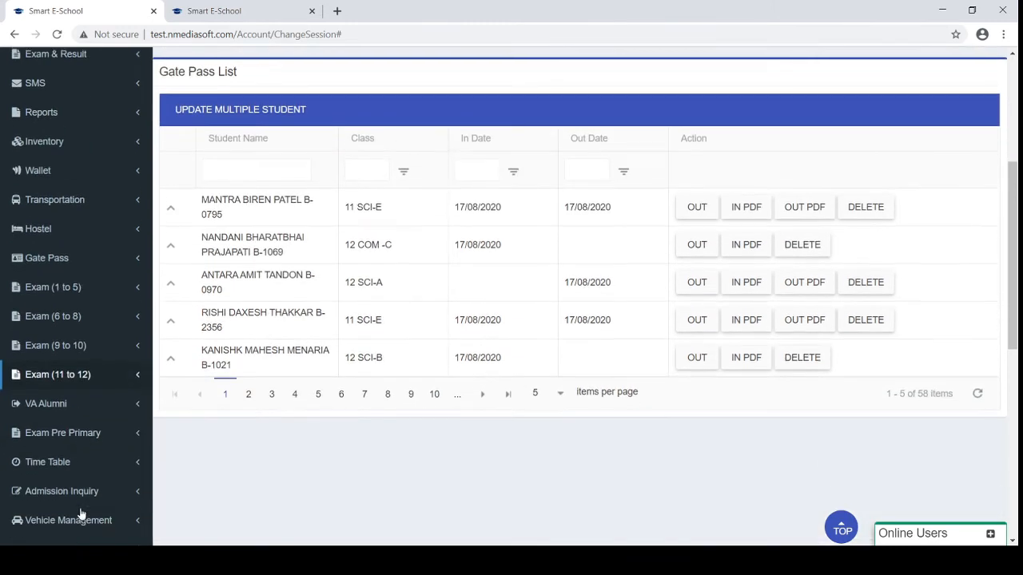
# Open Exam (1 to 5) > Exam Master, listing PERIODIC TEST 1 to PERIODIC TEST 4
pyautogui.click(96, 286)
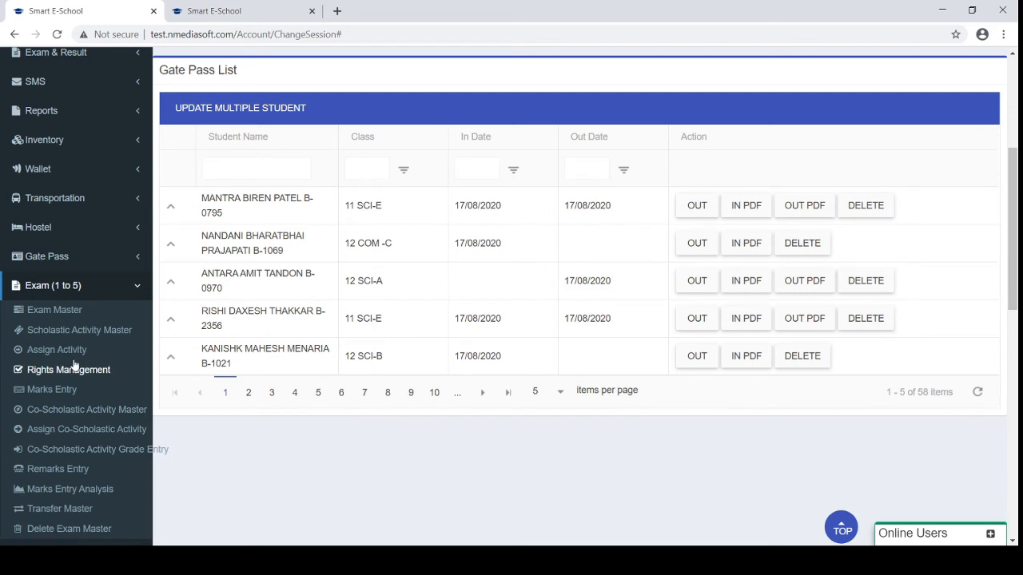
pyautogui.scroll(1, 74, 366)
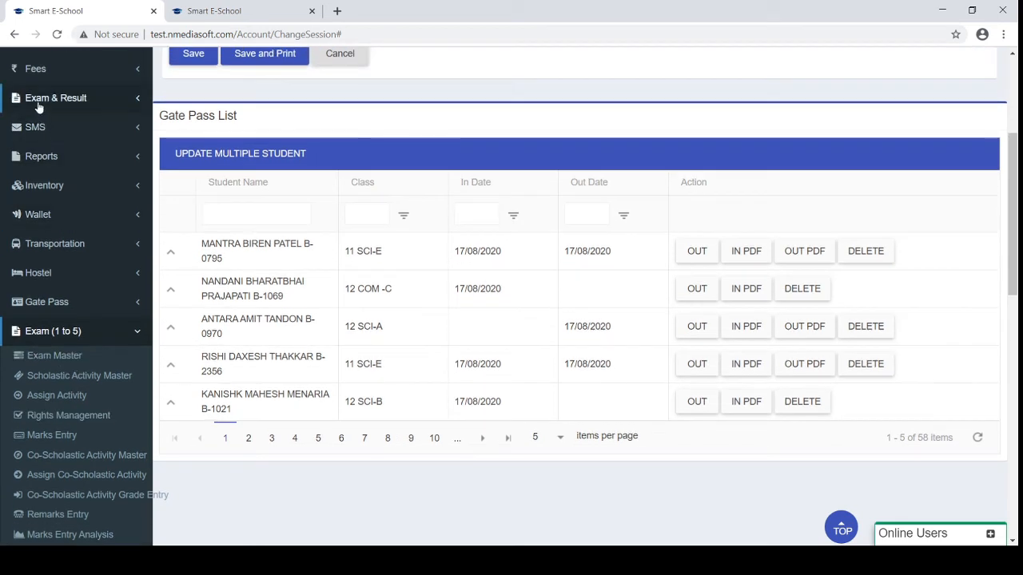
pyautogui.click(38, 103)
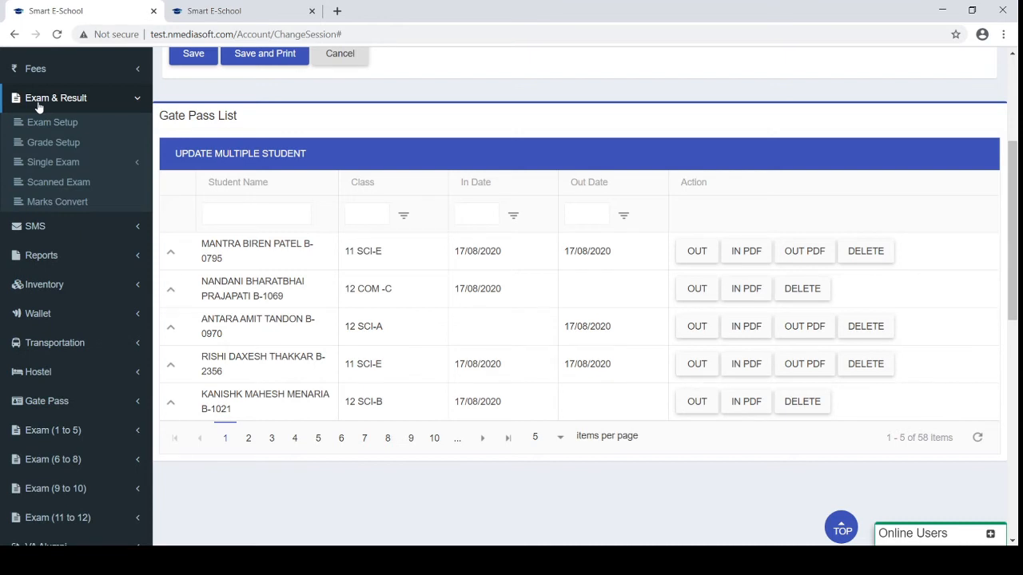
pyautogui.click(80, 99)
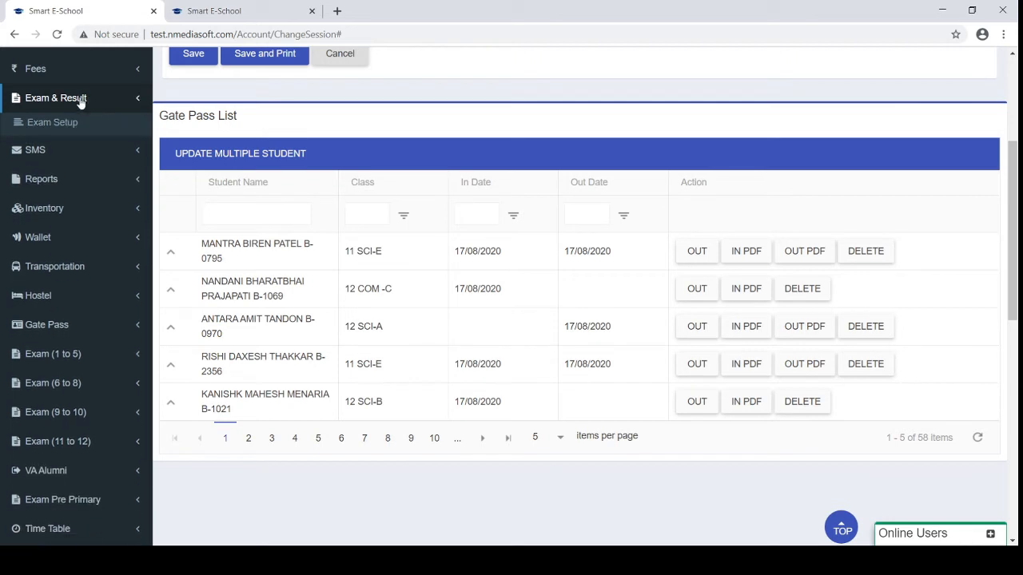
pyautogui.click(57, 333)
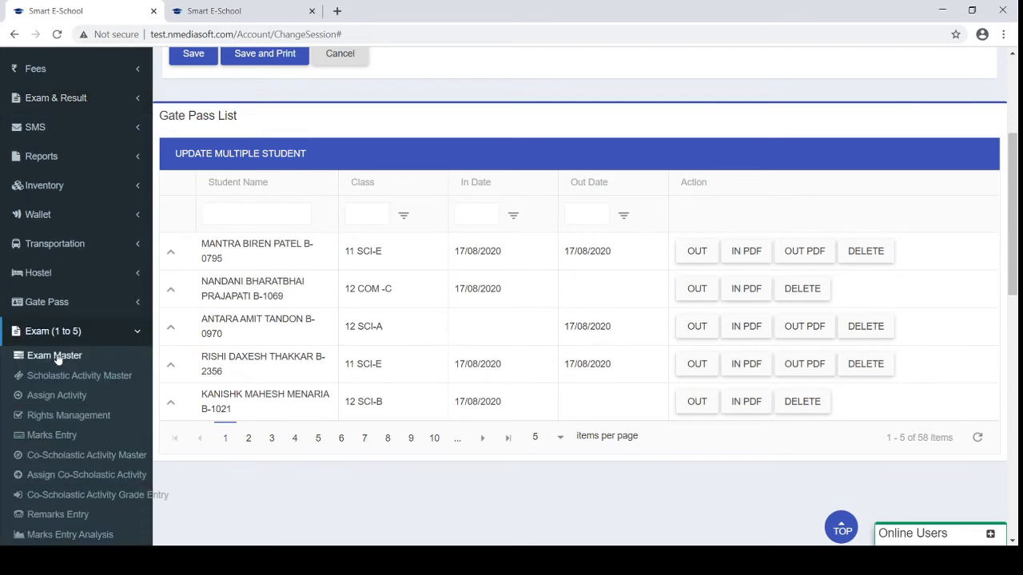
pyautogui.click(55, 356)
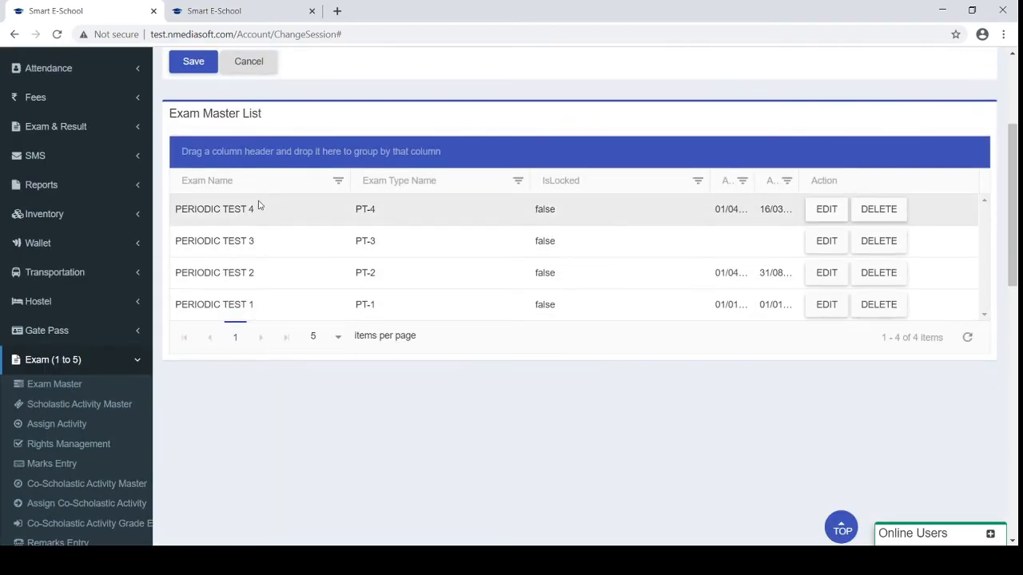
# Open Scholastic Activity Master and view Written Exam (50), Notebook Submission and Subject Enrichment Activity
pyautogui.click(83, 410)
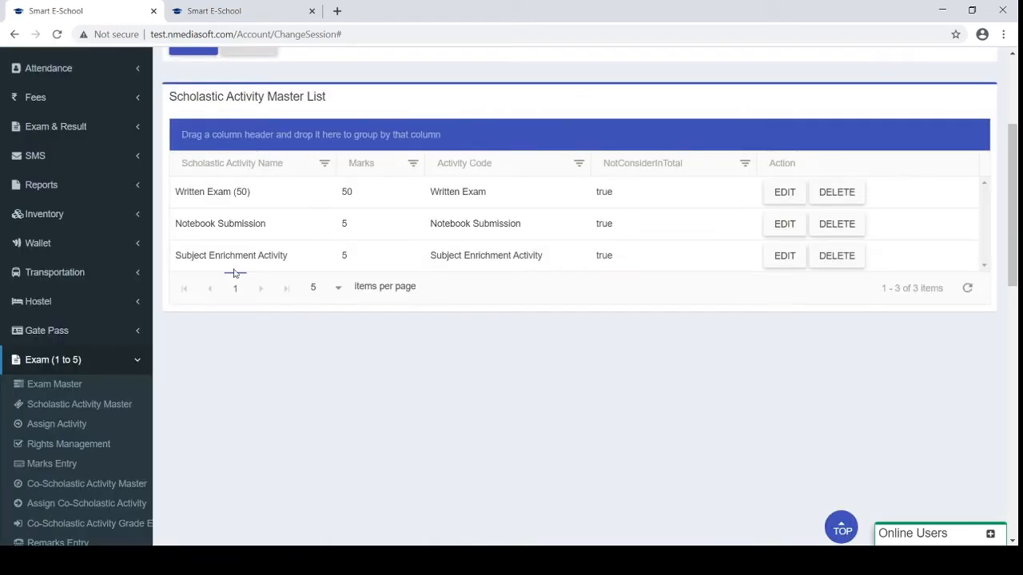
pyautogui.scroll(1, 209, 235)
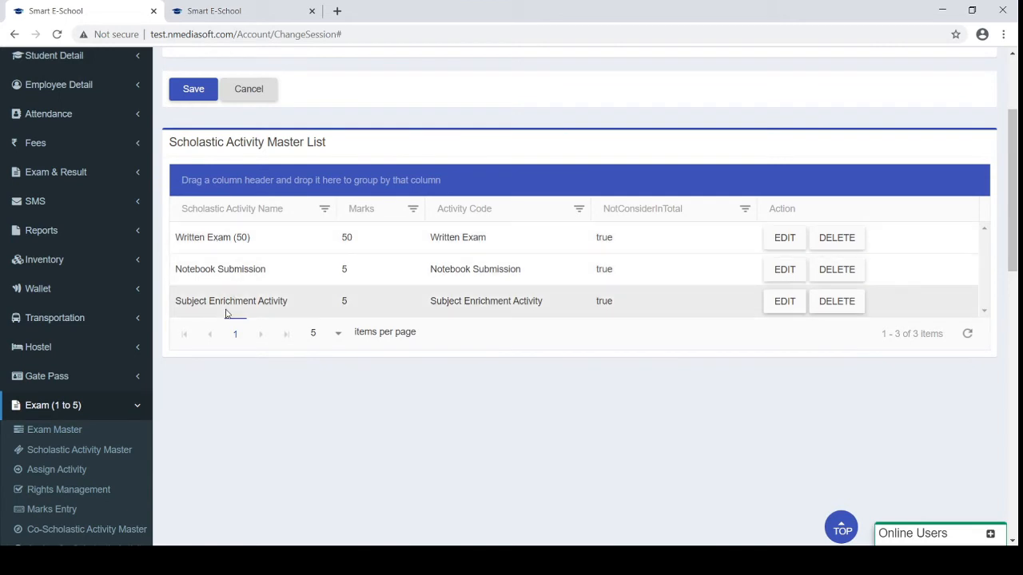
pyautogui.scroll(3, 243, 306)
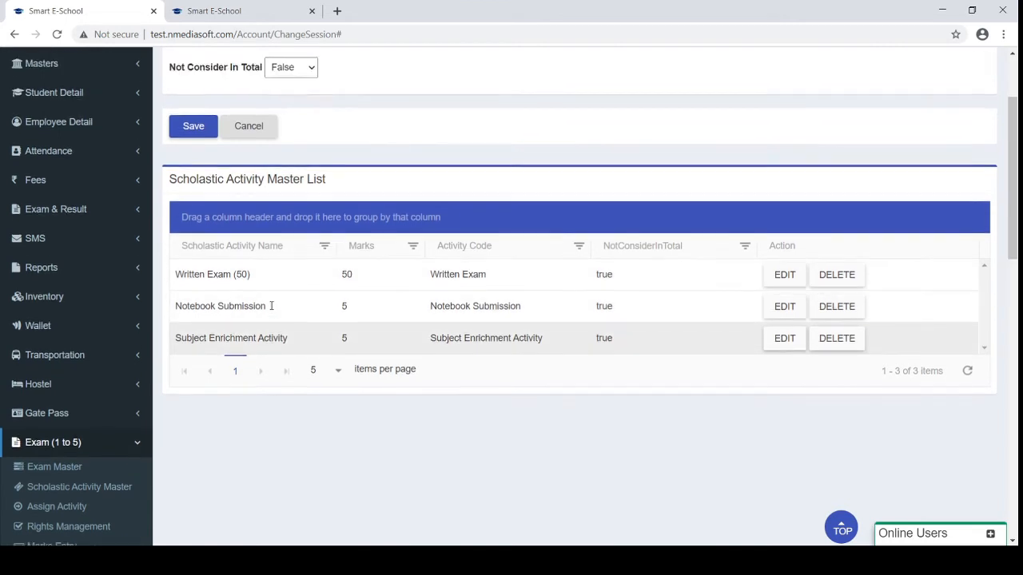
pyautogui.scroll(-2, 270, 305)
pyautogui.scroll(-1, 270, 310)
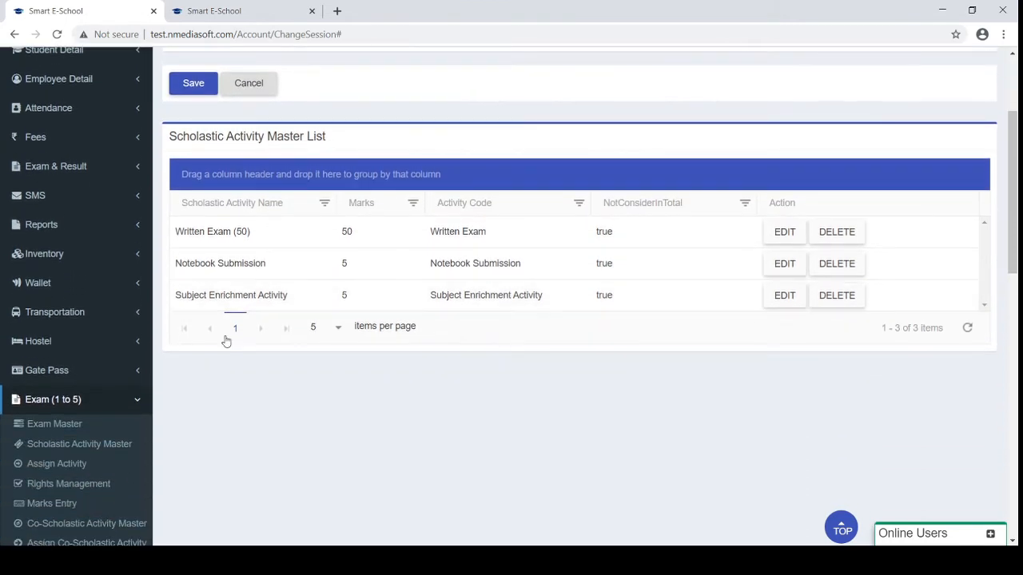
# Open Assign Activity and filter the Exam Name column to contain 'Tes'
pyautogui.click(62, 466)
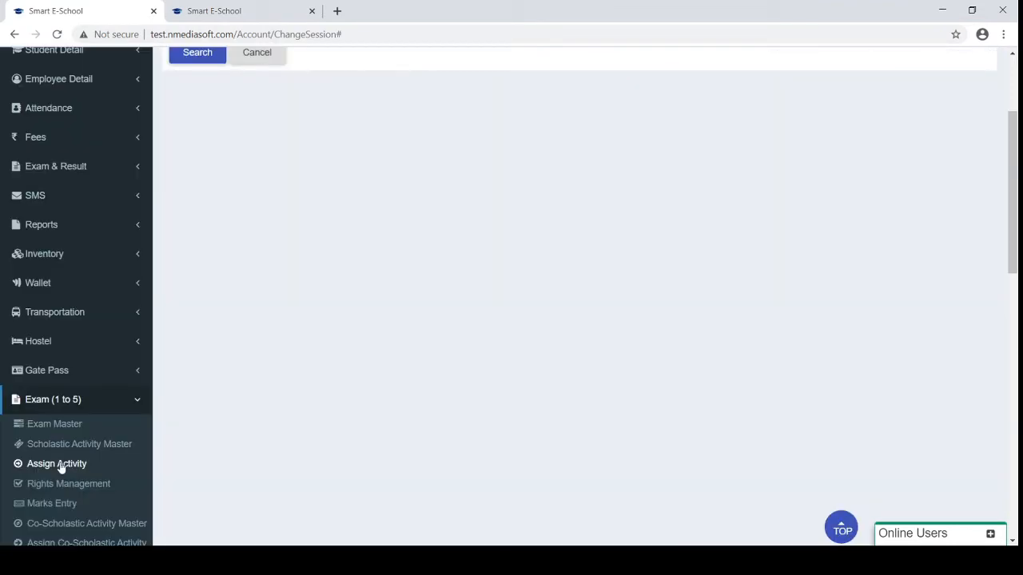
pyautogui.click(75, 468)
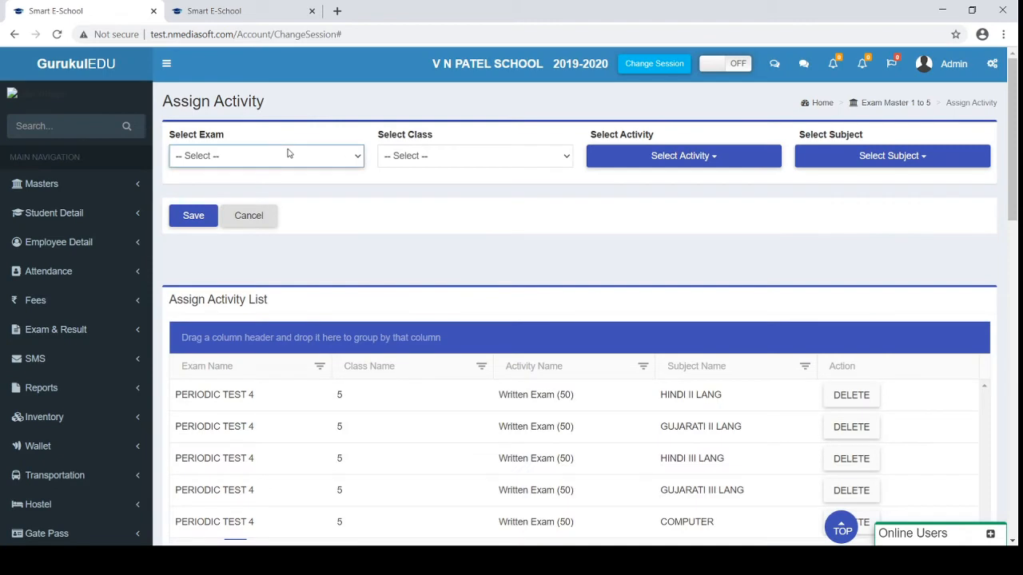
pyautogui.click(320, 366)
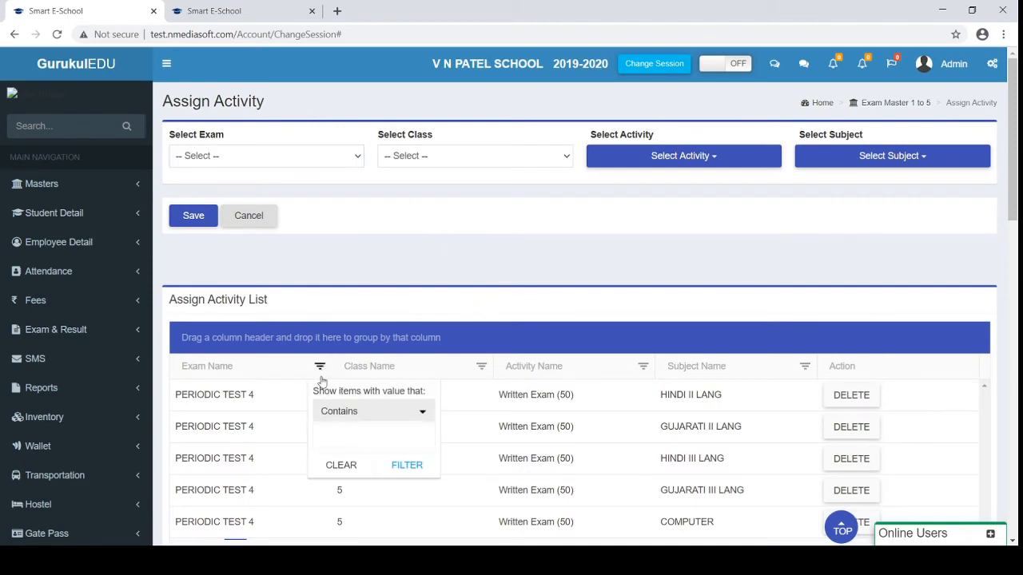
pyautogui.click(325, 435)
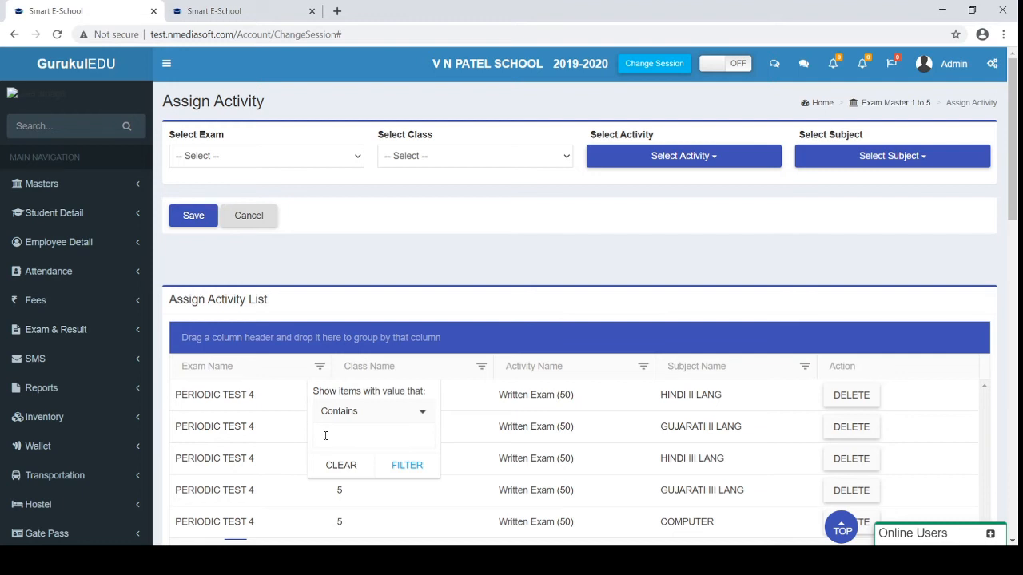
pyautogui.write('Test 1')
pyautogui.press('Return')
pyautogui.scroll(-1, 325, 438)
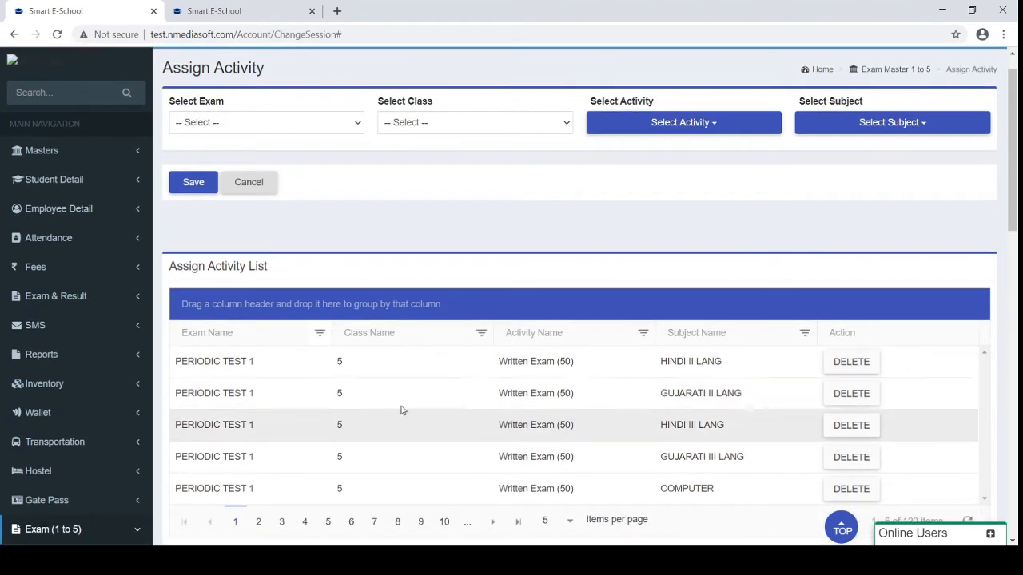
# Filter the Class Name column to 1, leaving 24 PERIODIC TEST 1 rows
pyautogui.click(480, 335)
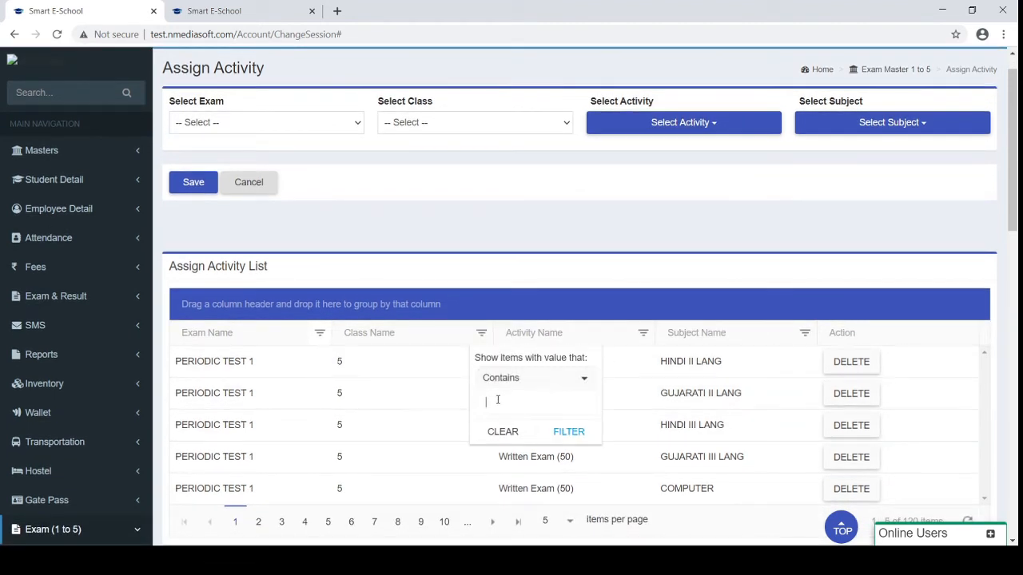
pyautogui.write('1')
pyautogui.press('Return')
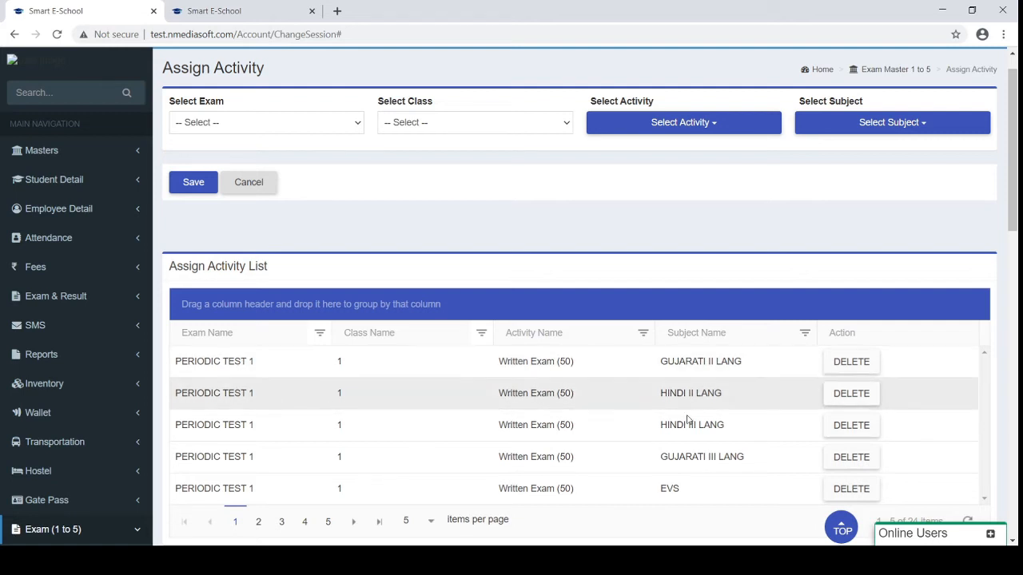
pyautogui.scroll(-2, 677, 447)
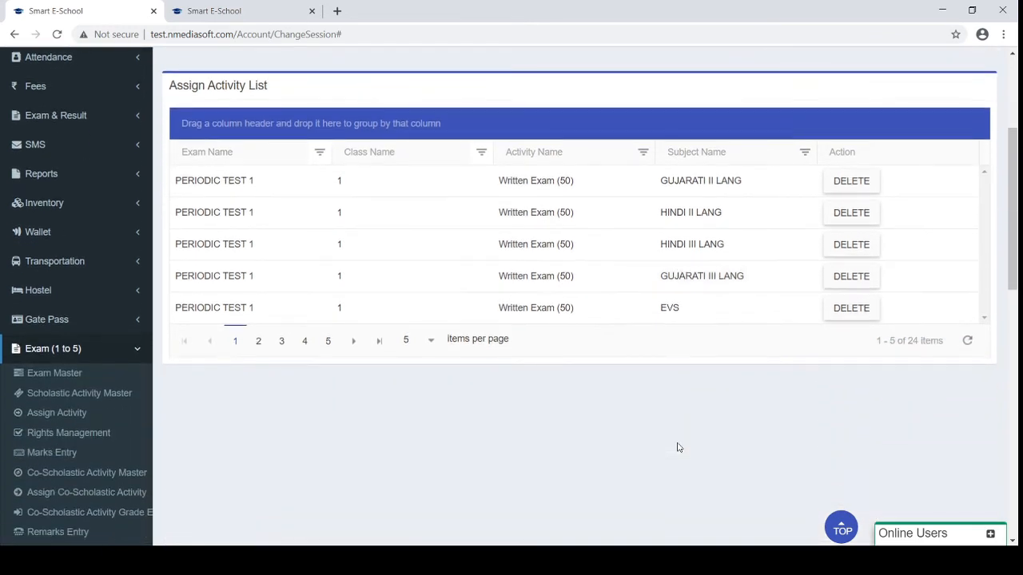
# In Rights Management, search subject rights for the accountant user, class 1, division A
pyautogui.click(61, 418)
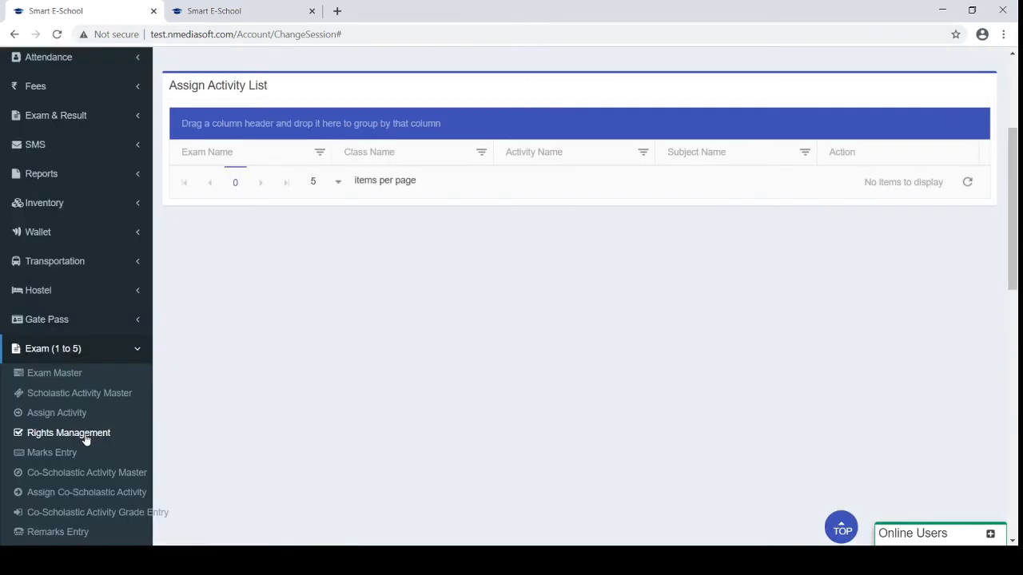
pyautogui.click(85, 436)
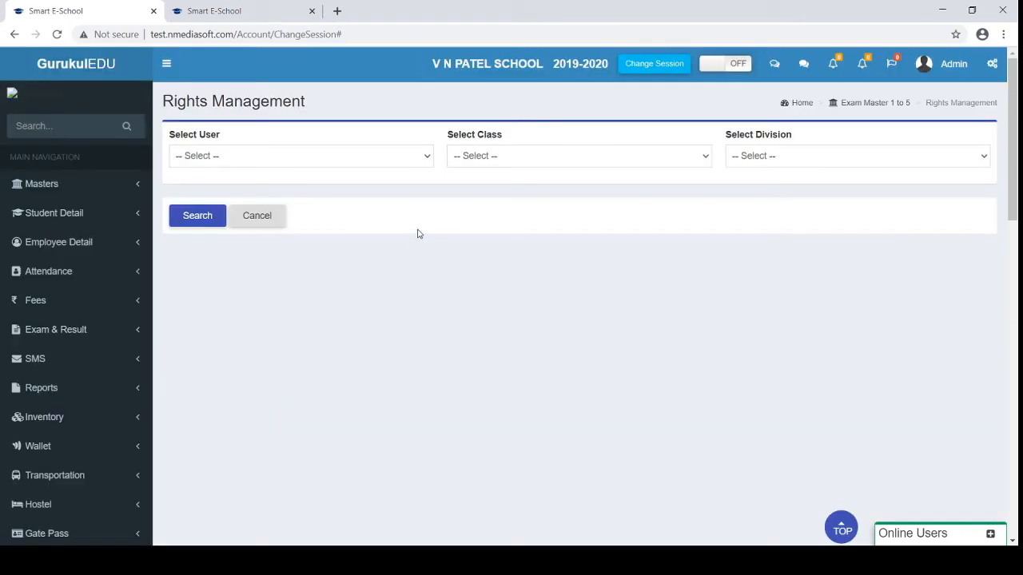
pyautogui.click(310, 161)
pyautogui.click(399, 184)
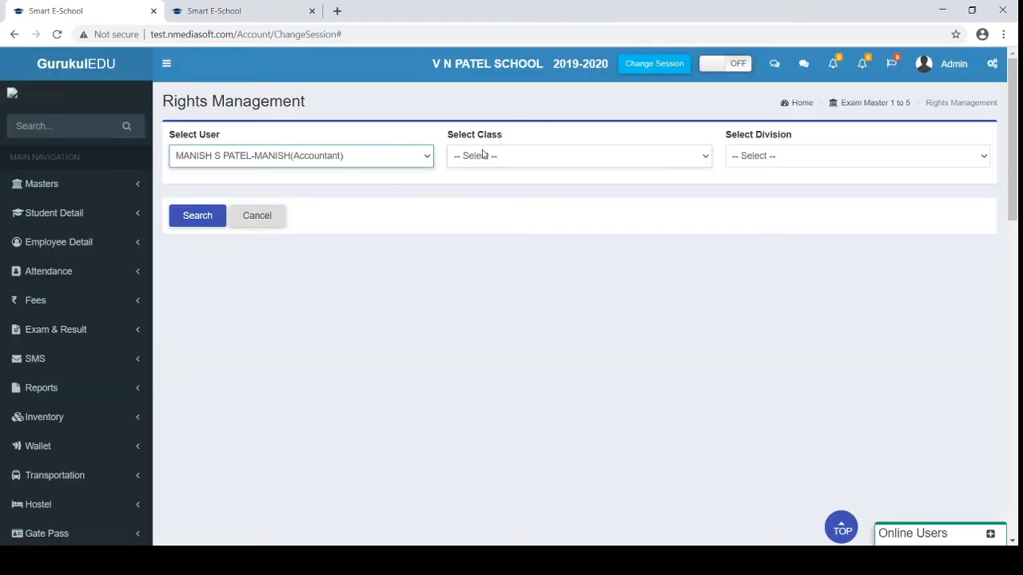
pyautogui.click(482, 158)
pyautogui.click(480, 189)
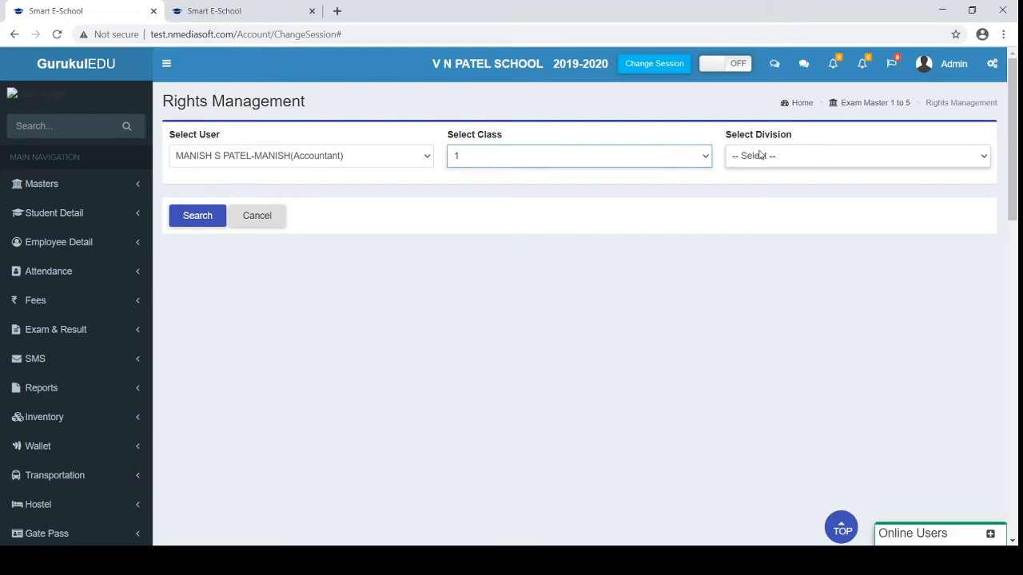
pyautogui.click(740, 157)
pyautogui.click(750, 187)
pyautogui.click(198, 218)
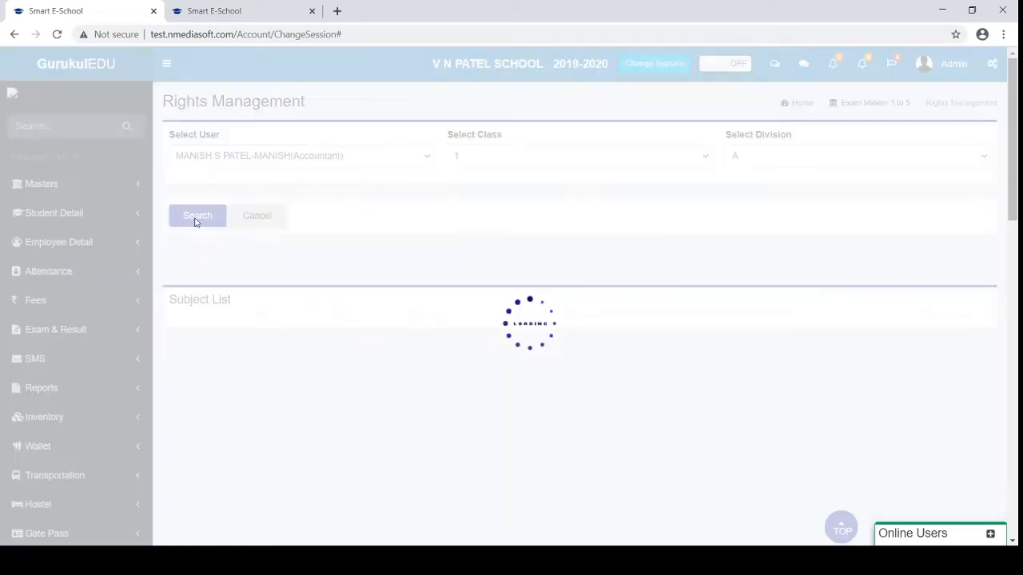
pyautogui.scroll(-1, 391, 350)
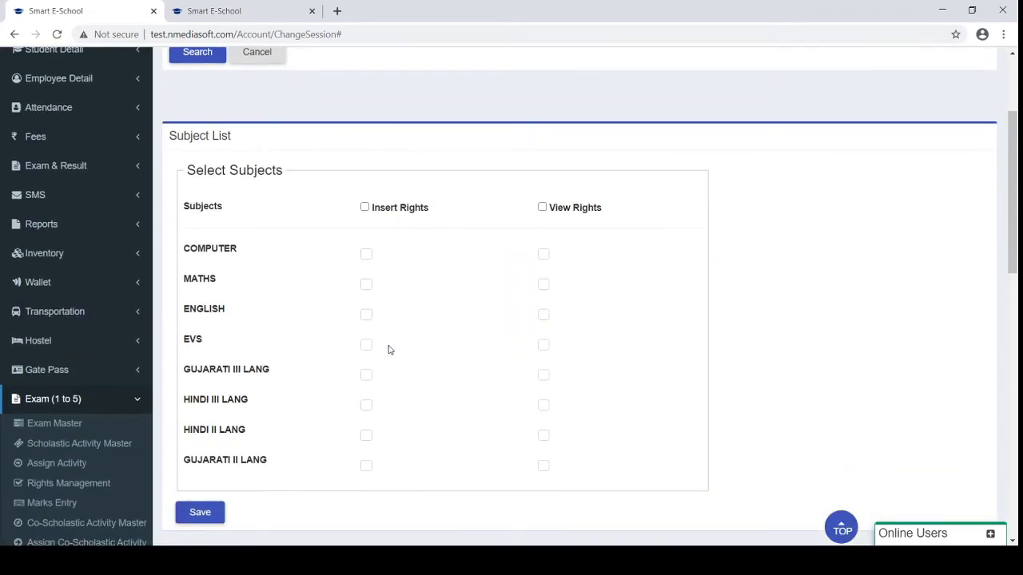
pyautogui.scroll(-1, 389, 350)
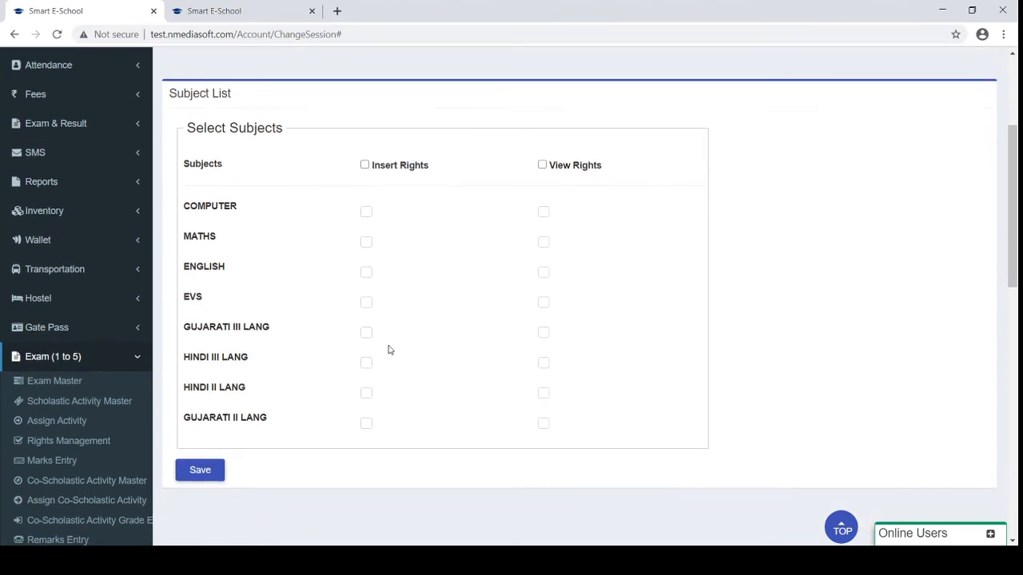
pyautogui.scroll(-1, 389, 350)
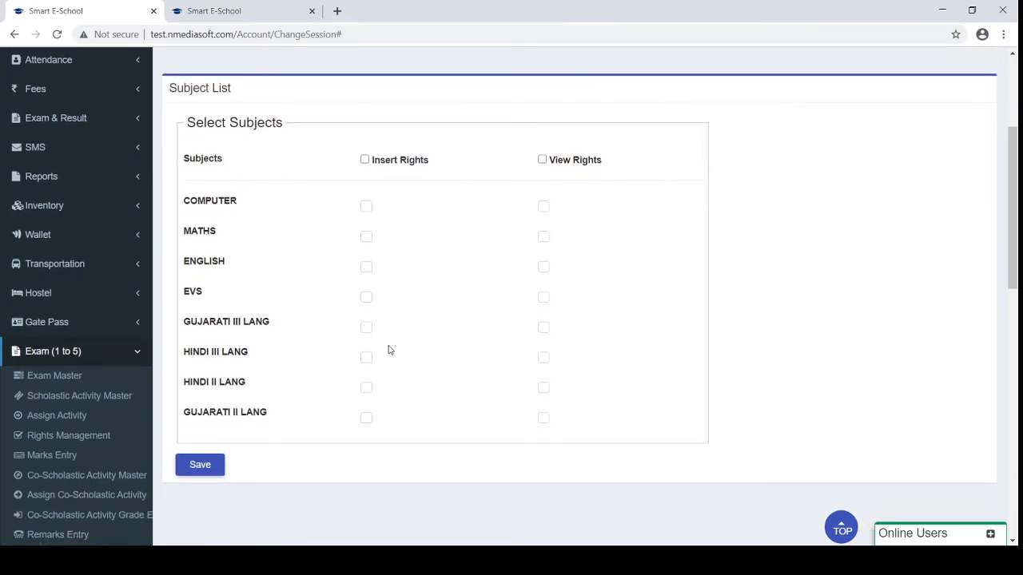
# Open the Exam Master page and scroll through it
pyautogui.click(48, 377)
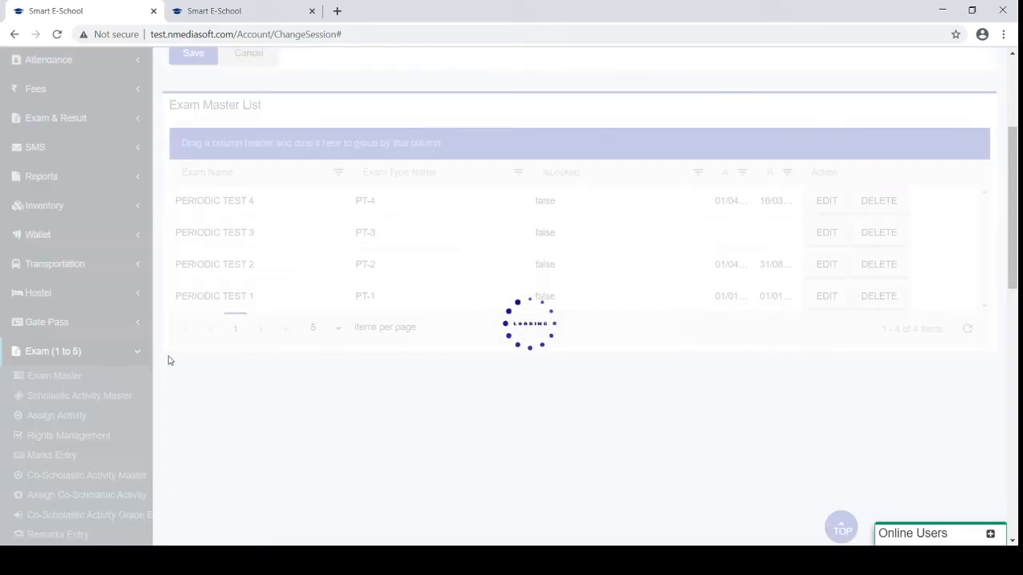
pyautogui.scroll(4, 228, 332)
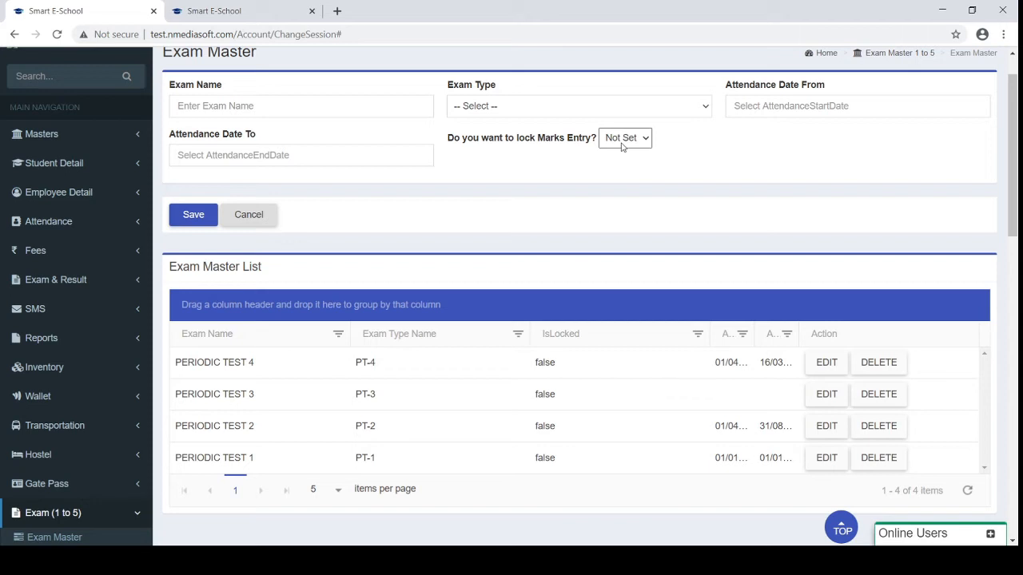
pyautogui.scroll(-4, 622, 146)
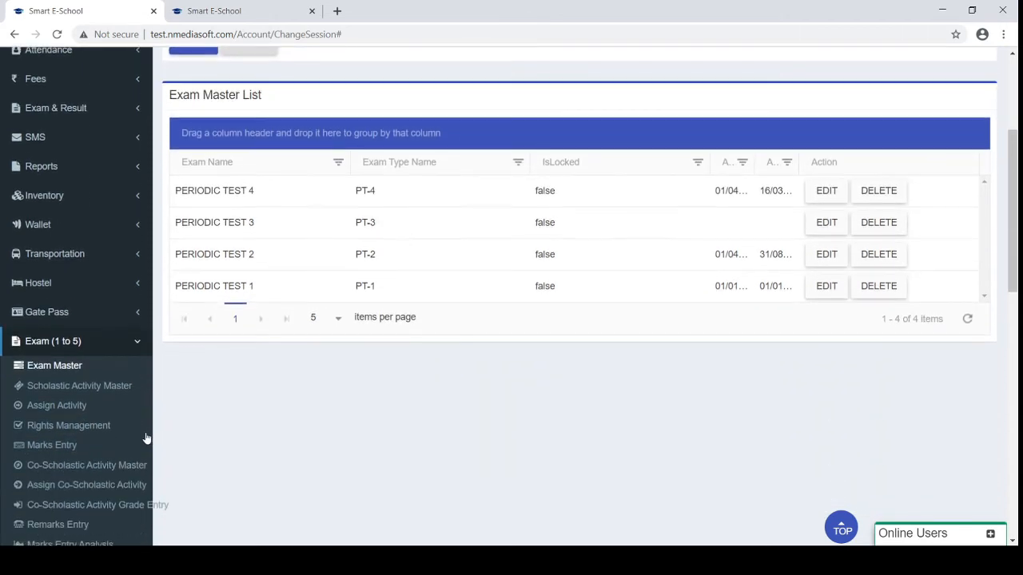
# Open Co-Scholastic Activity Master and scroll to its six activities, GENERAL KNOWLEDGE to DISCIPLINE
pyautogui.click(58, 468)
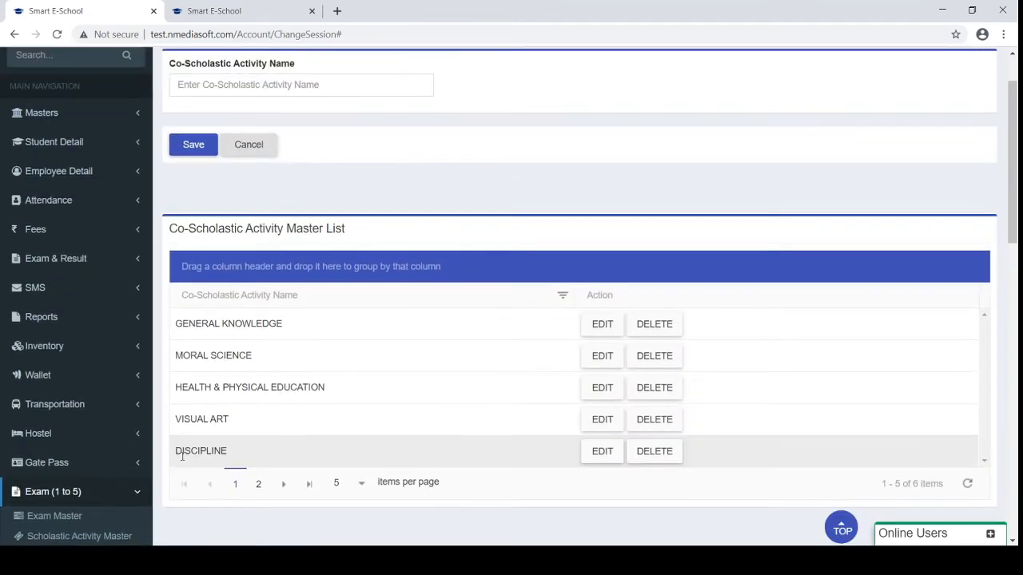
pyautogui.scroll(-2, 219, 429)
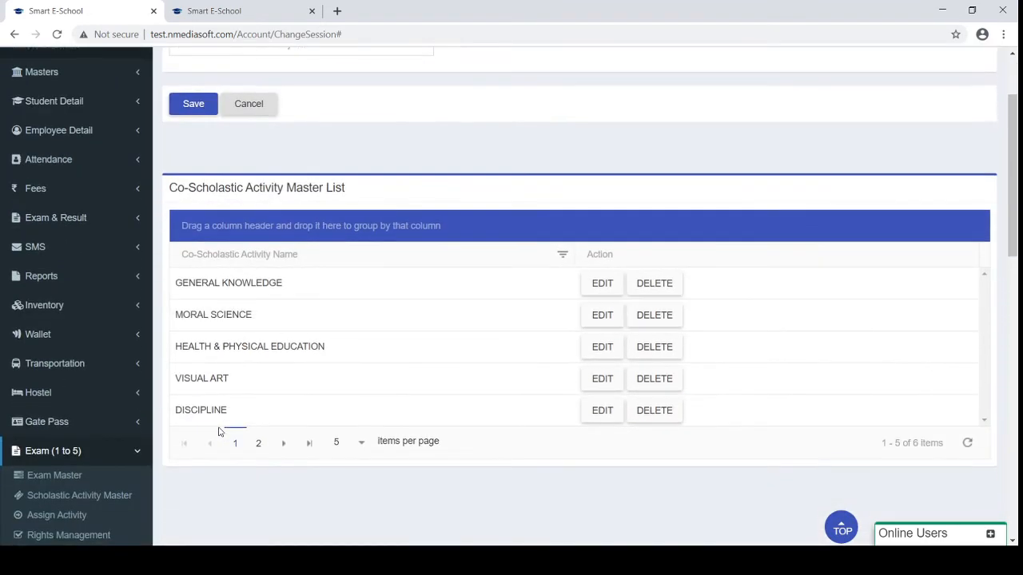
pyautogui.scroll(-4, 230, 381)
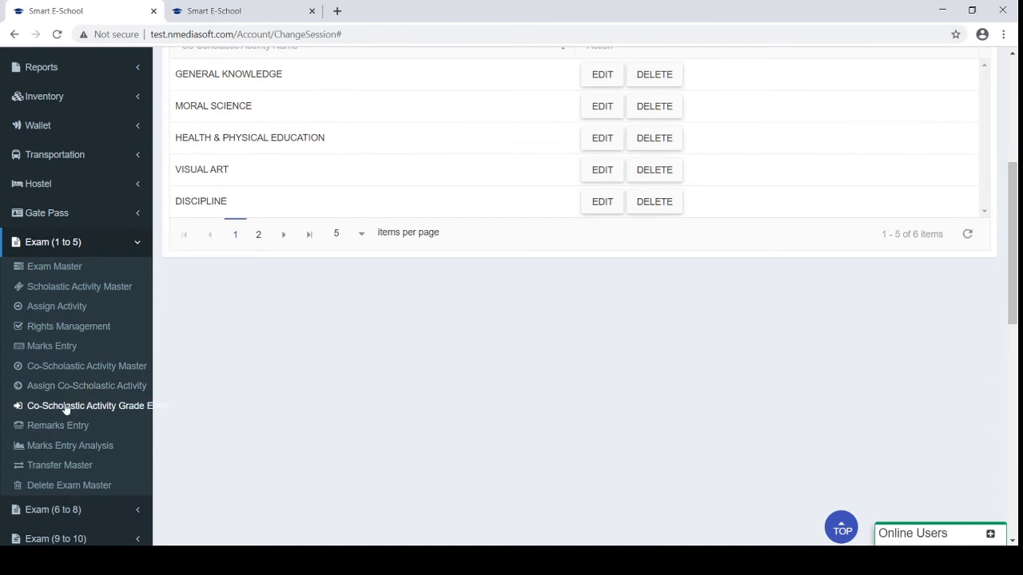
# Load Marks Entry for class 1, division A, PERIODIC TEST 1, activity Written Exam (50)
pyautogui.click(63, 347)
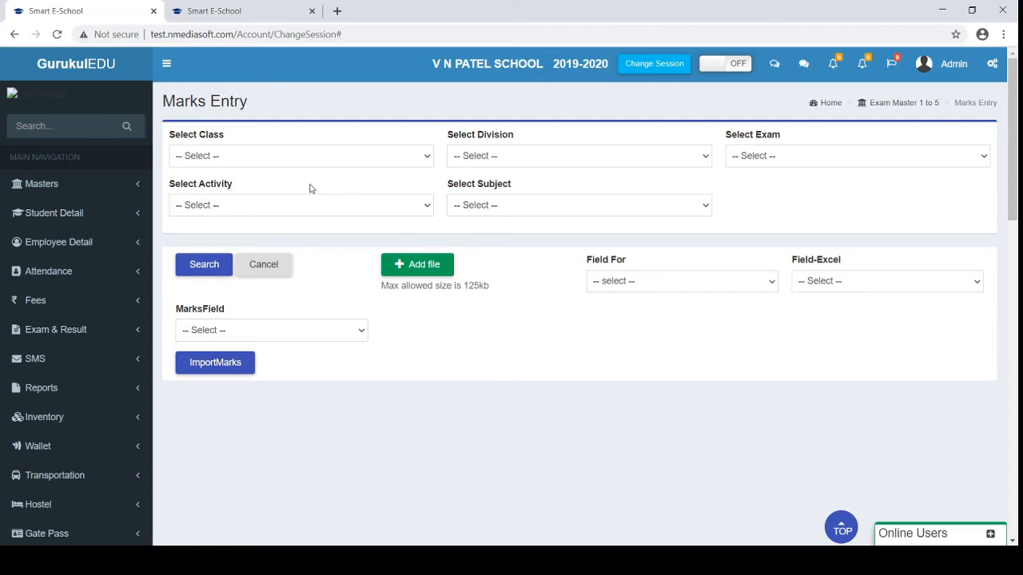
pyautogui.click(300, 157)
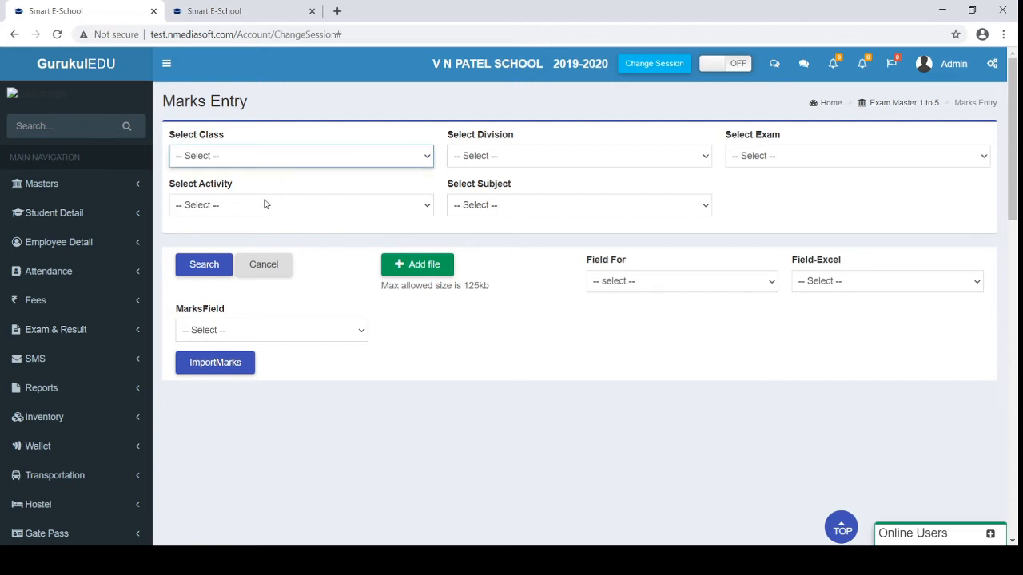
pyautogui.click(365, 169)
pyautogui.click(476, 157)
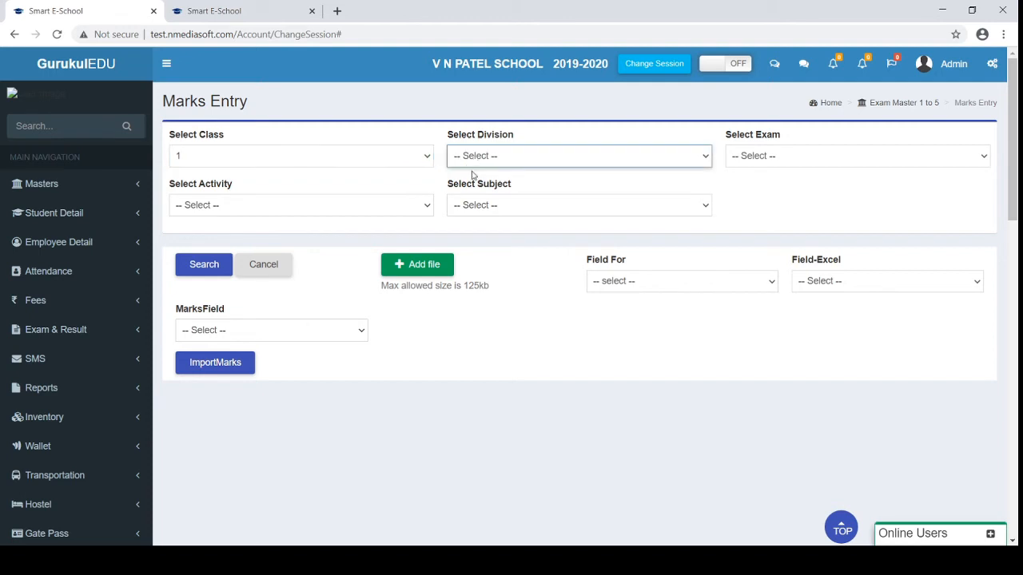
pyautogui.click(599, 175)
pyautogui.click(759, 157)
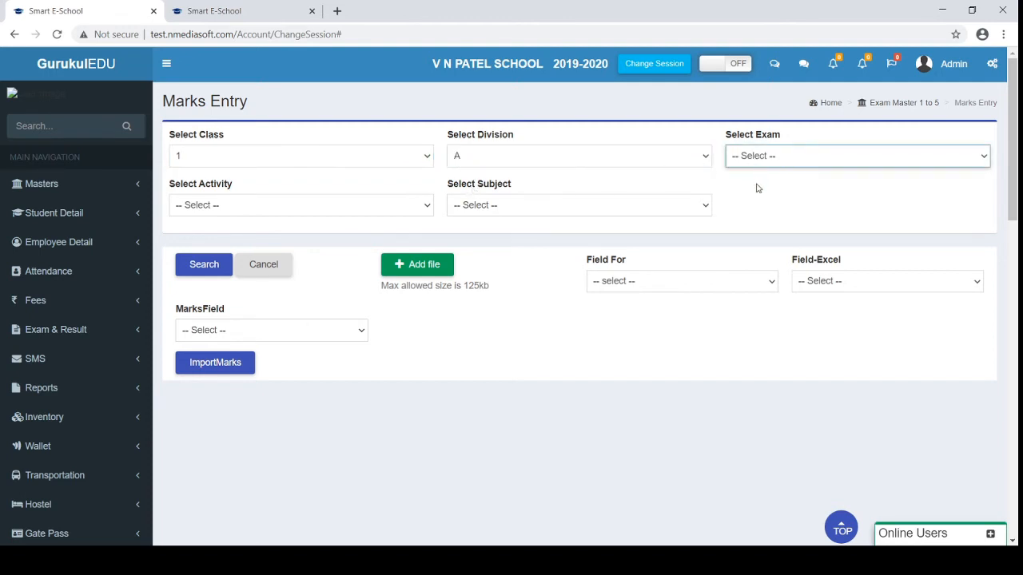
pyautogui.click(233, 206)
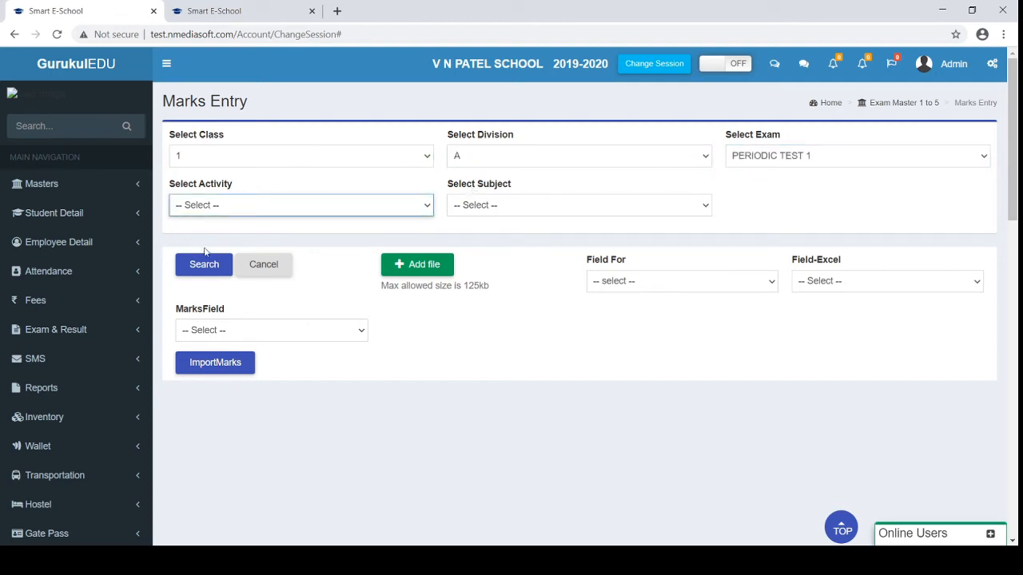
pyautogui.click(212, 258)
pyautogui.click(192, 269)
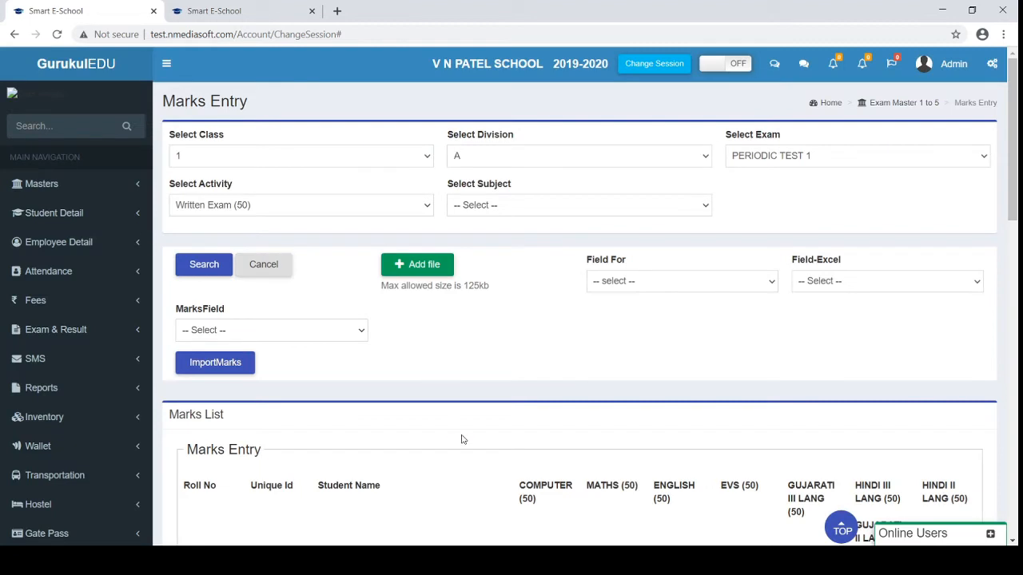
# Review the loaded marks across subjects such as COMPUTER, MATHS and EVS
pyautogui.scroll(-1, 461, 440)
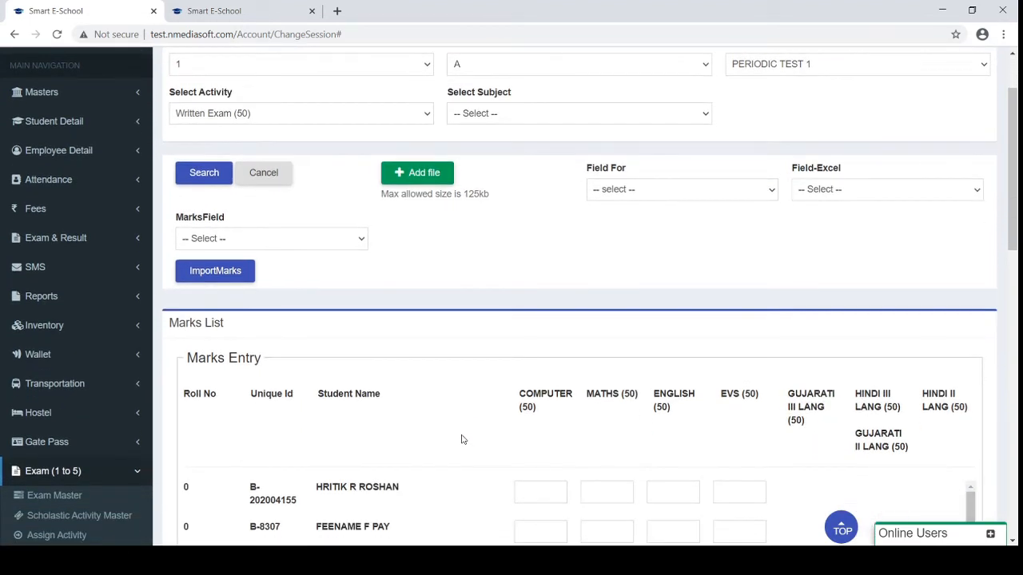
pyautogui.scroll(1, 573, 271)
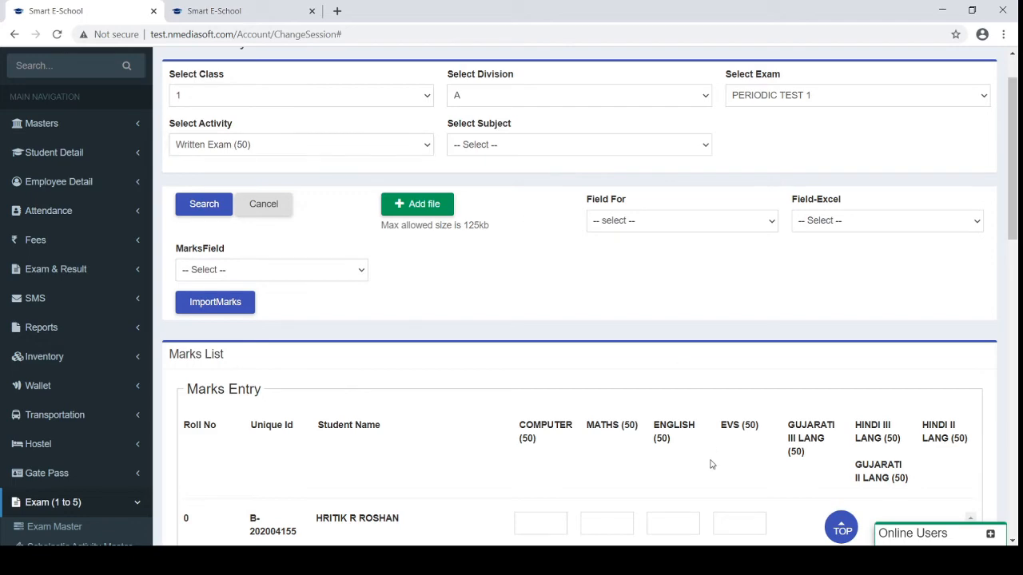
pyautogui.moveTo(1015, 211); pyautogui.dragTo(1017, 318)
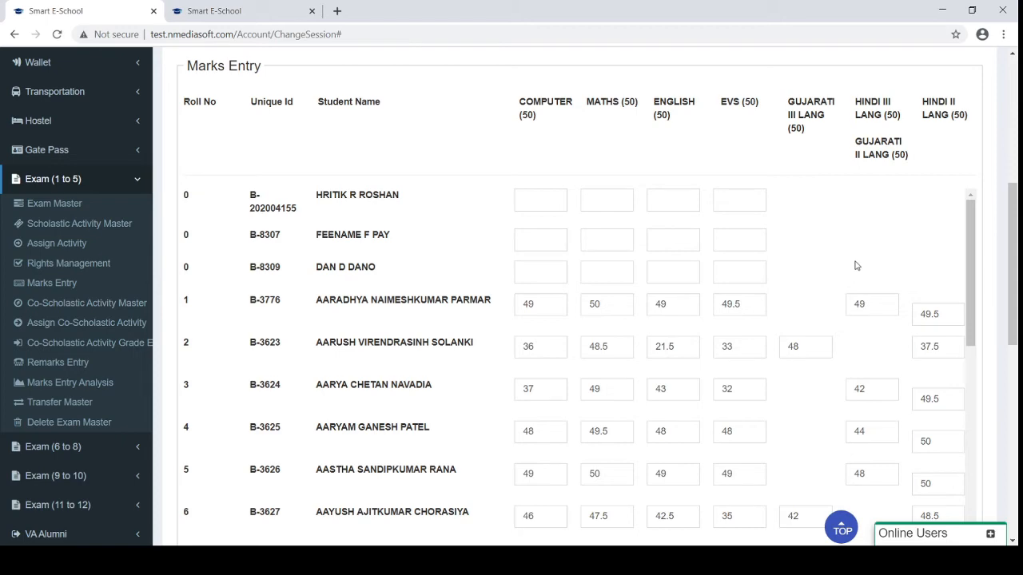
pyautogui.moveTo(1012, 217); pyautogui.dragTo(1013, 92)
pyautogui.click(498, 209)
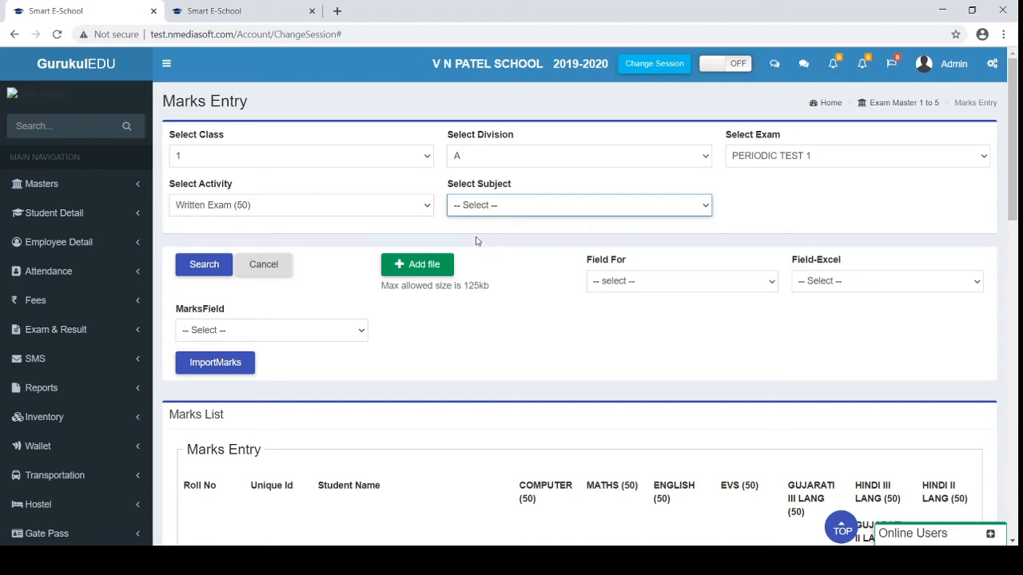
# Filter the marks list to ENGLISH, showing marks such as 49, 21.5 and 43
pyautogui.click(472, 236)
pyautogui.click(206, 268)
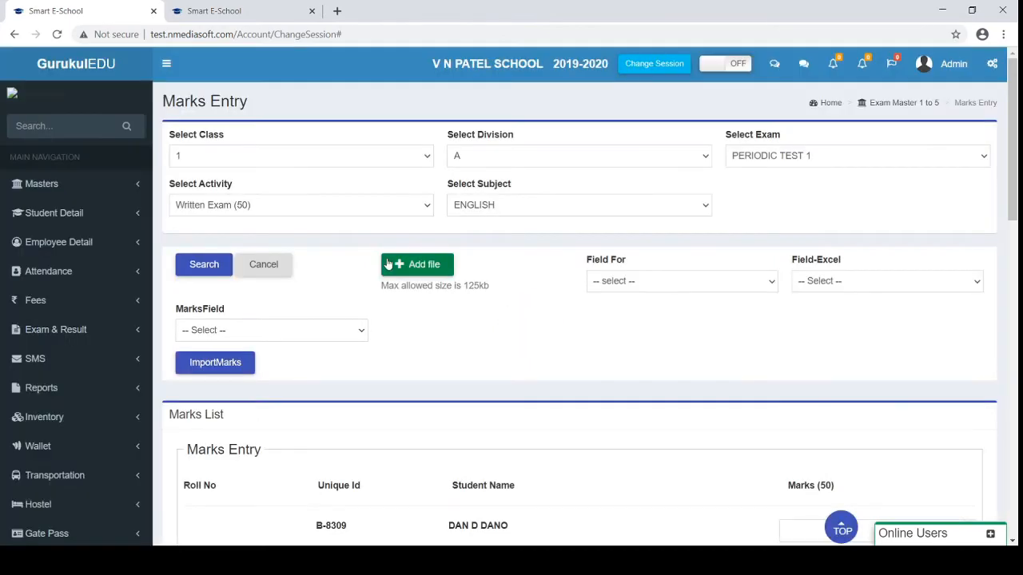
pyautogui.scroll(-3, 634, 429)
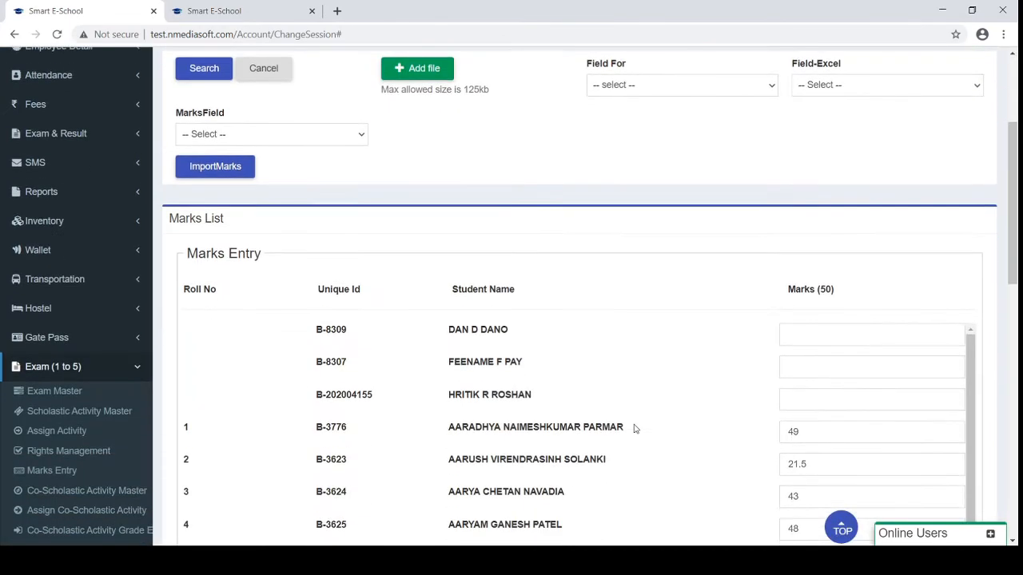
pyautogui.scroll(3, 621, 194)
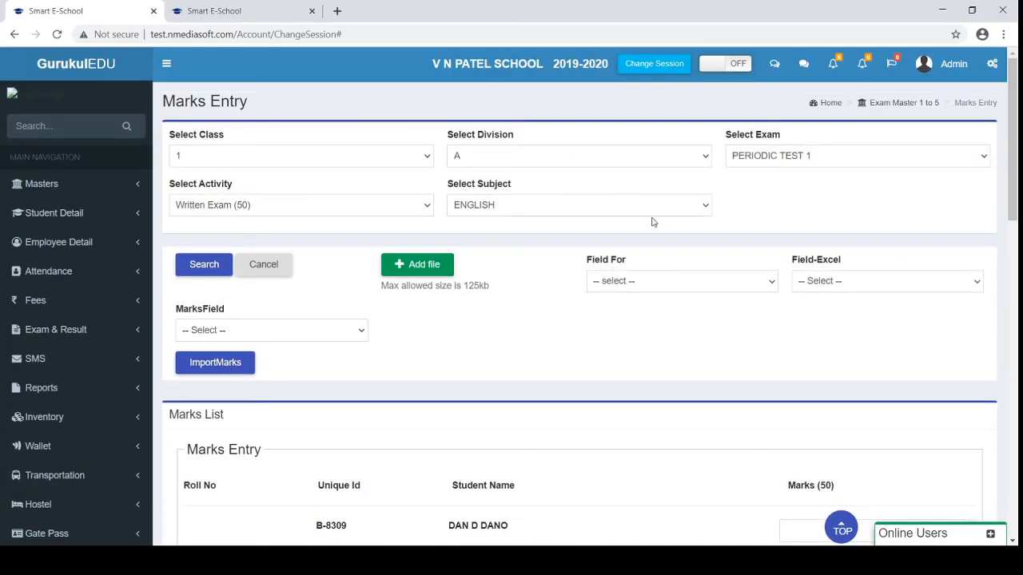
pyautogui.scroll(-2, 550, 225)
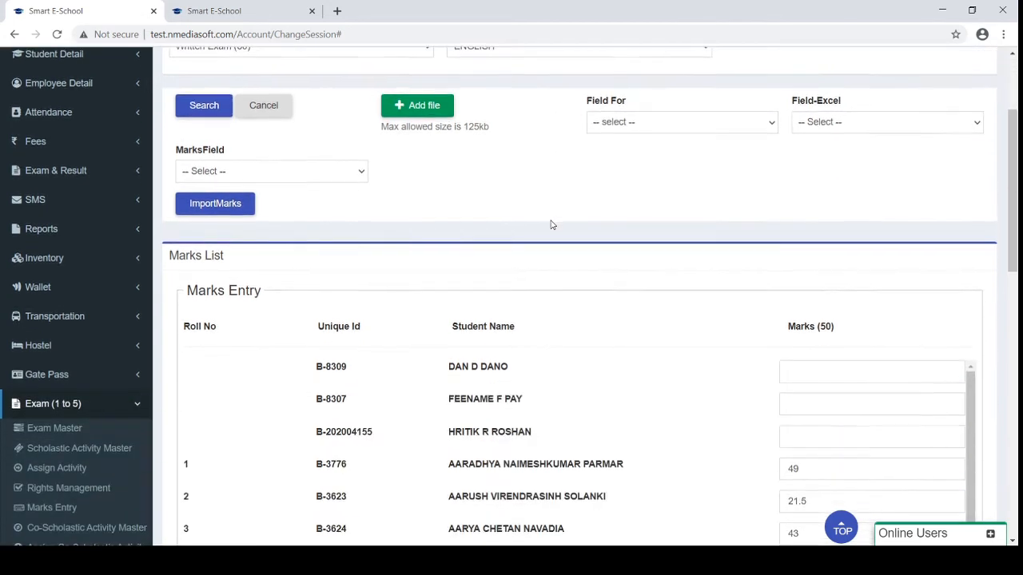
# Begin choosing a marks file to import with Add file
pyautogui.click(428, 114)
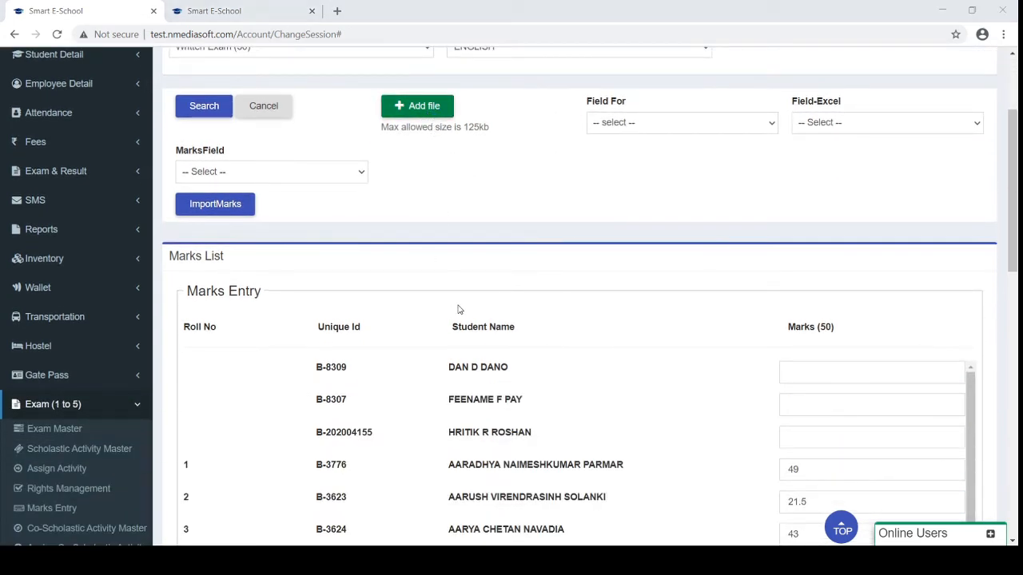
pyautogui.scroll(-1, 388, 228)
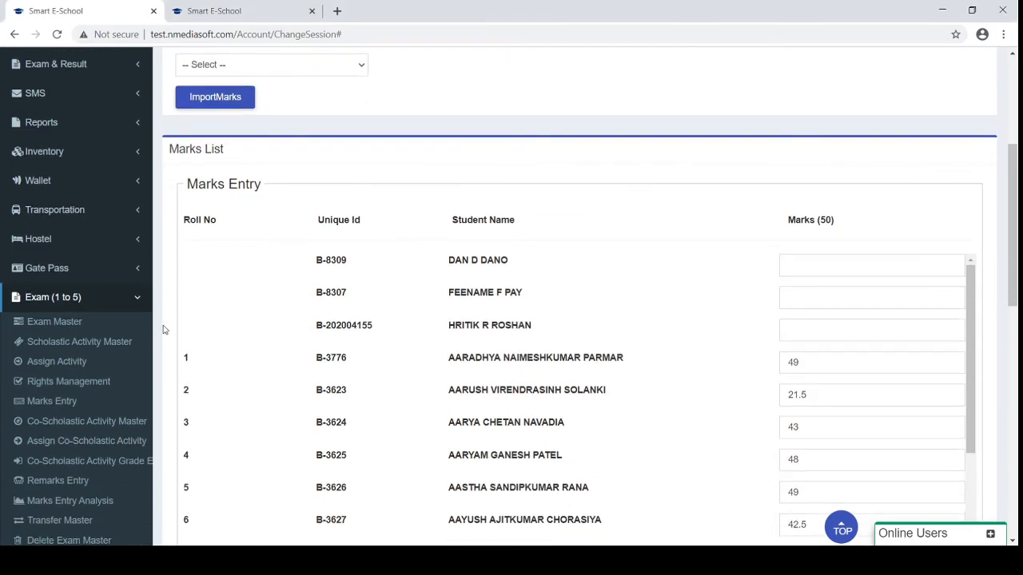
pyautogui.scroll(-1, 103, 401)
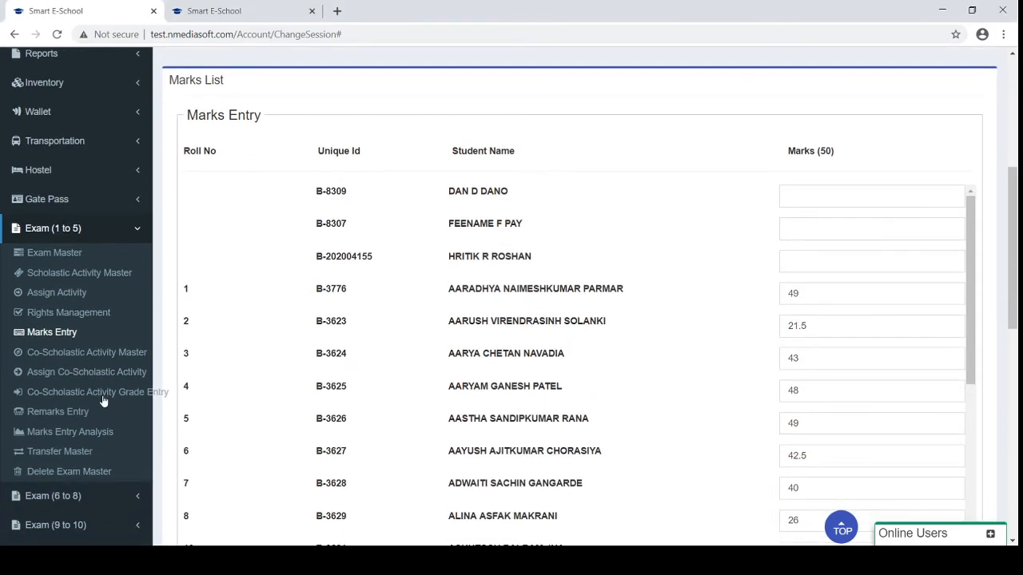
# Open Remarks Entry with class 1, division A and PERIODIC TEST 1 selected
pyautogui.click(59, 412)
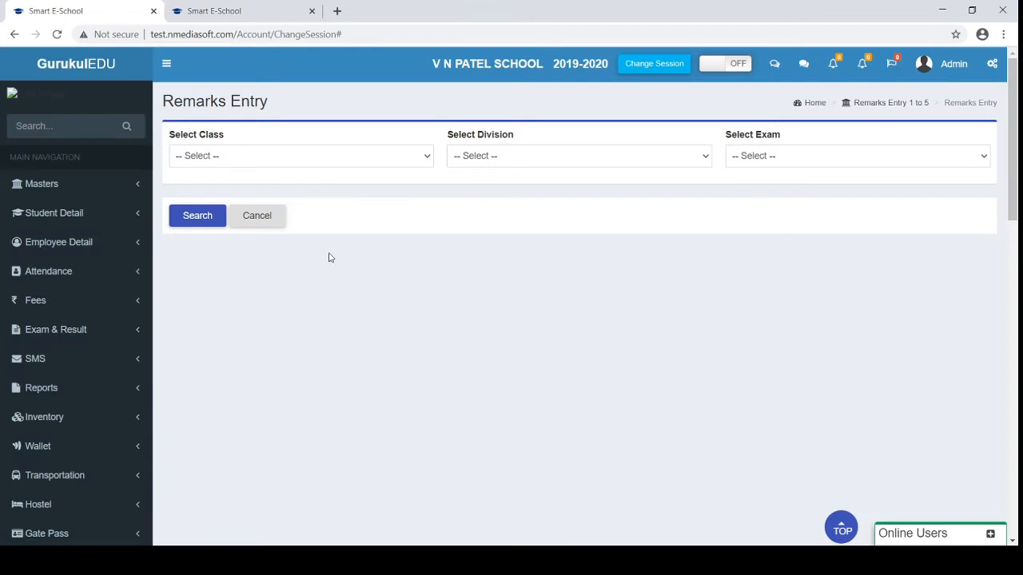
pyautogui.click(320, 165)
pyautogui.click(301, 186)
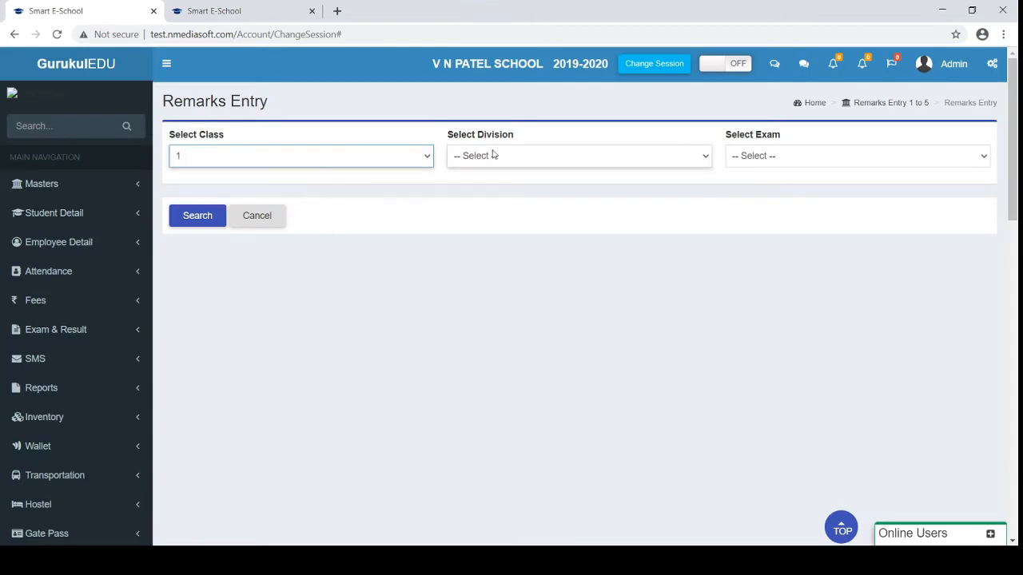
pyautogui.click(519, 154)
pyautogui.click(478, 184)
pyautogui.click(789, 153)
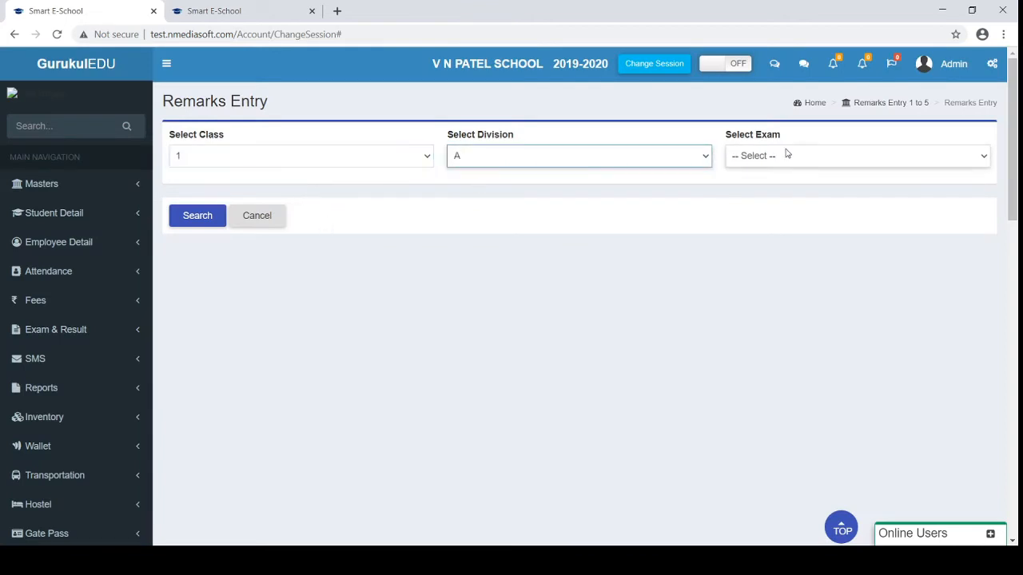
pyautogui.click(749, 195)
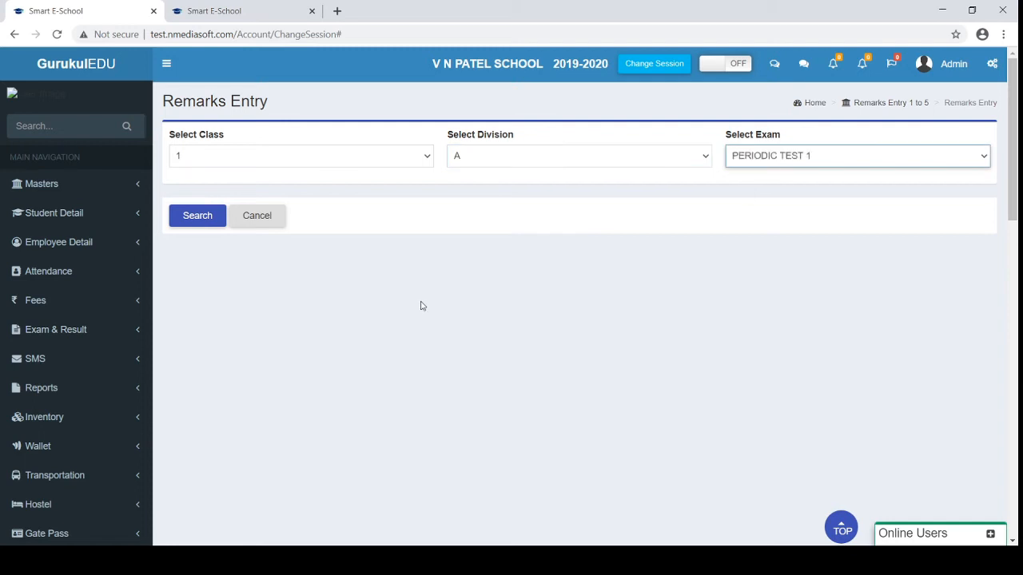
pyautogui.scroll(-4, 420, 304)
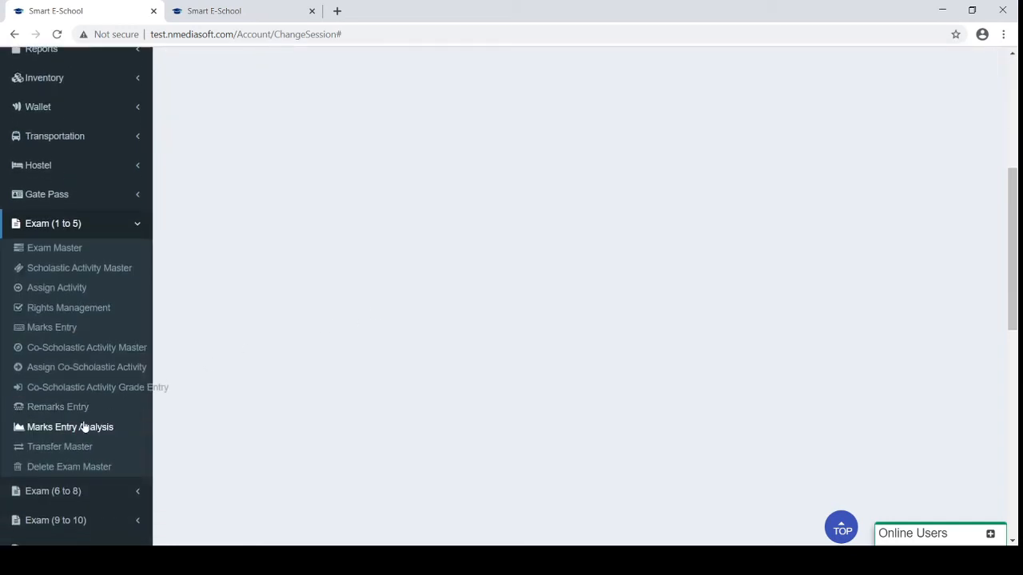
# Page the Marks Entry Analysis to page 7, locating PERIODIC TEST 3 class 1-A ENGLISH at 97%
pyautogui.click(48, 428)
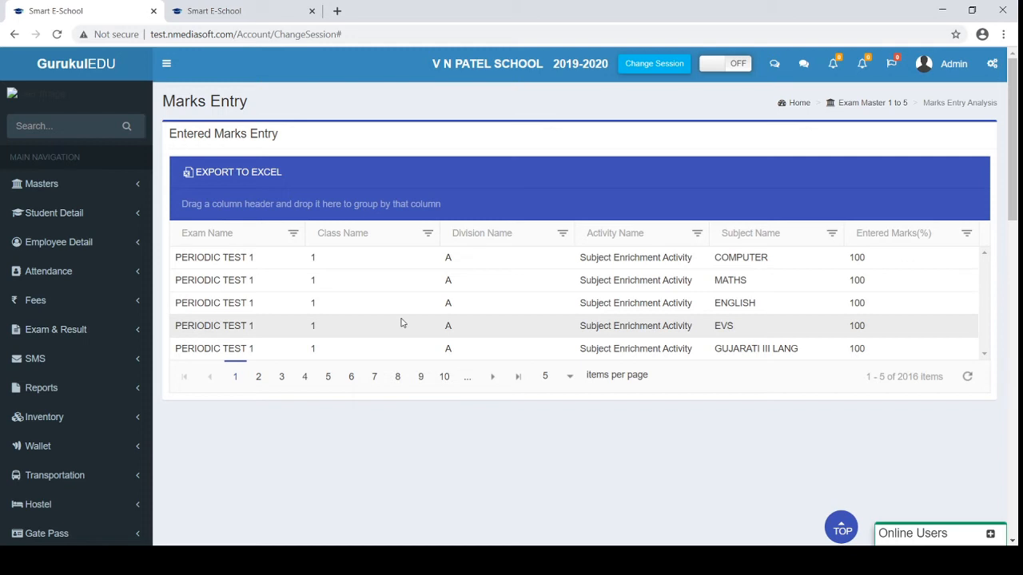
pyautogui.click(303, 380)
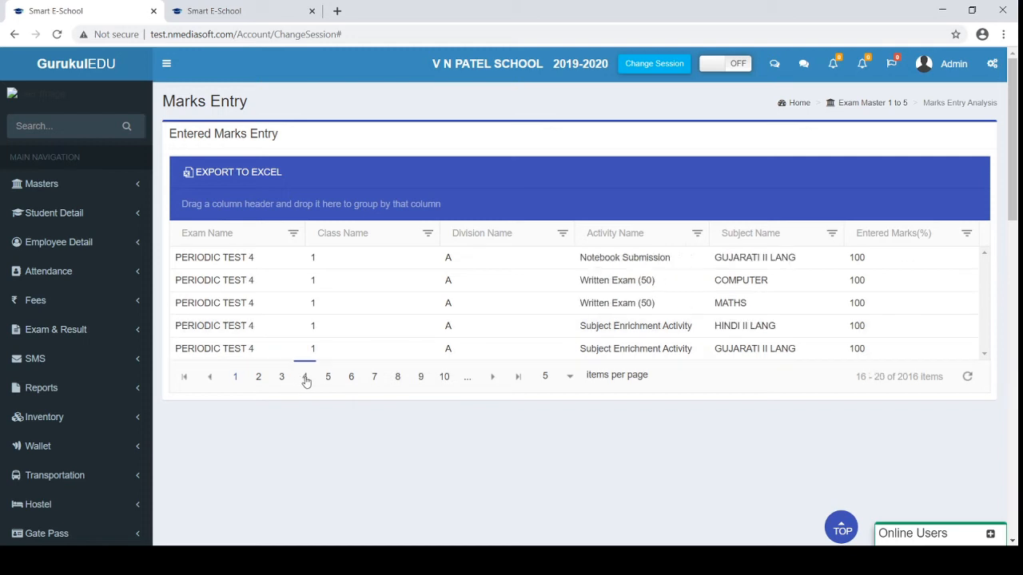
pyautogui.click(374, 378)
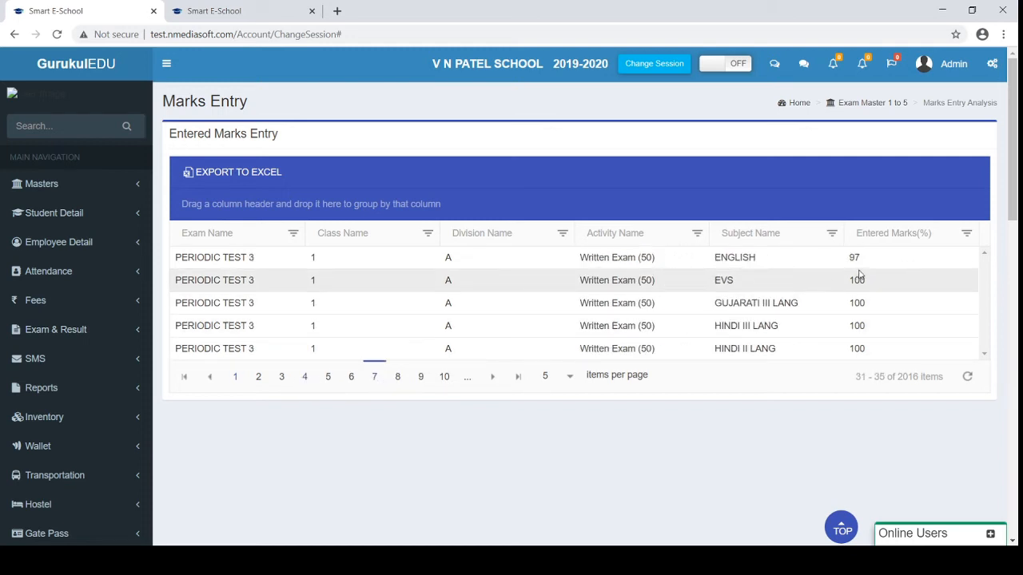
pyautogui.moveTo(863, 262); pyautogui.dragTo(524, 260)
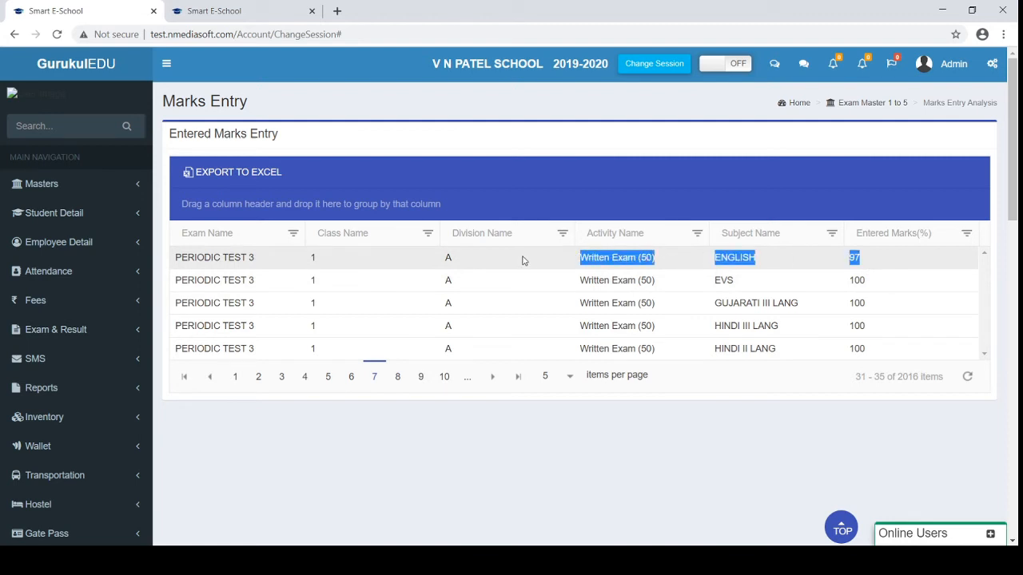
pyautogui.scroll(-4, 523, 261)
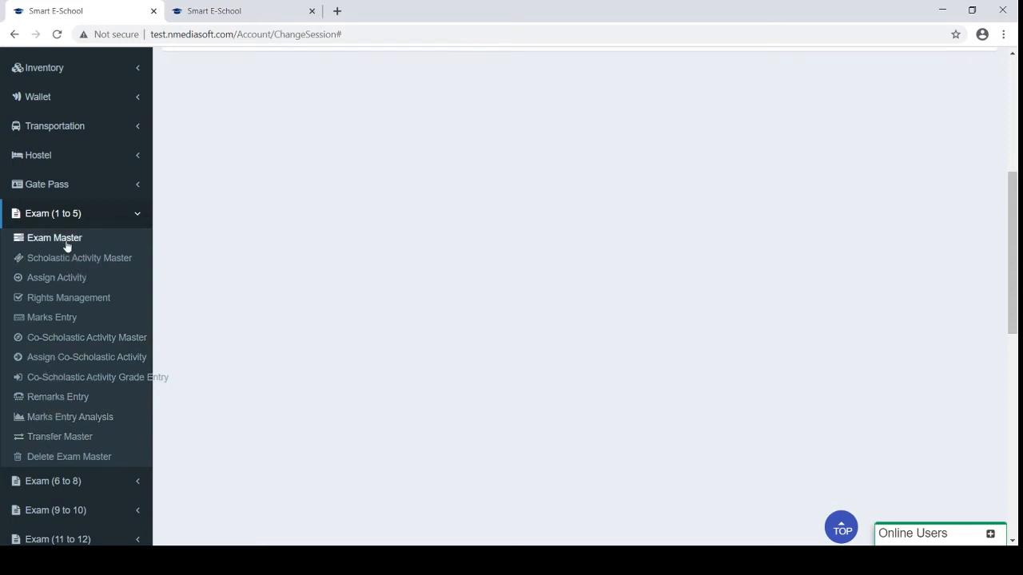
# Collapse the Exam (1 to 5) sidebar list and expand the Reports section
pyautogui.click(58, 439)
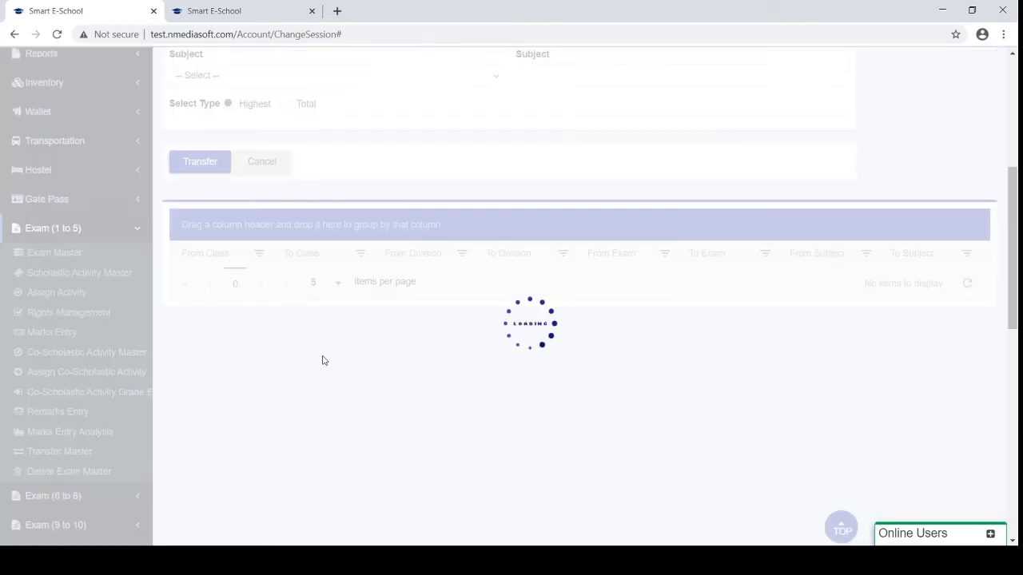
pyautogui.scroll(1, 324, 361)
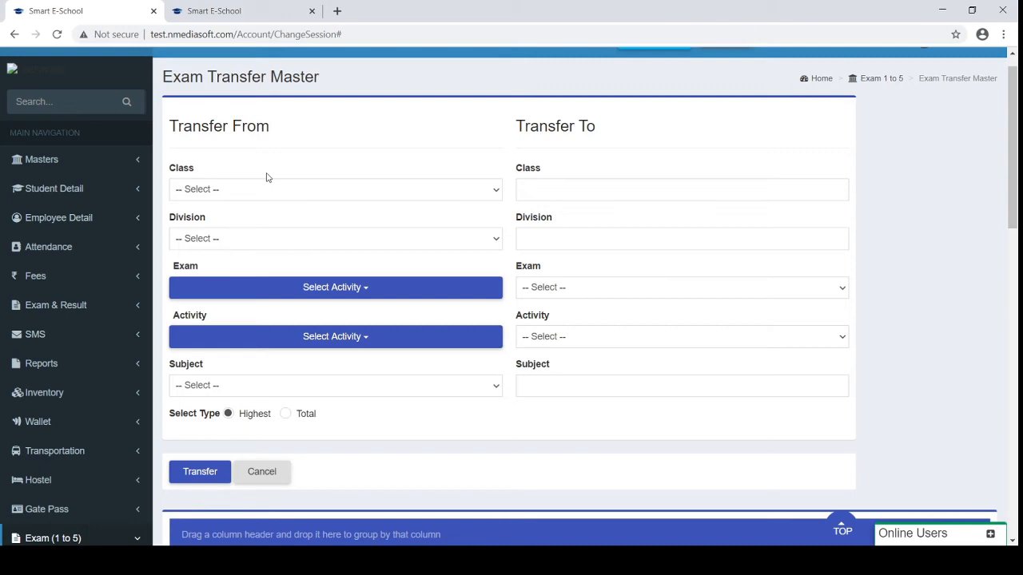
pyautogui.scroll(-5, 267, 177)
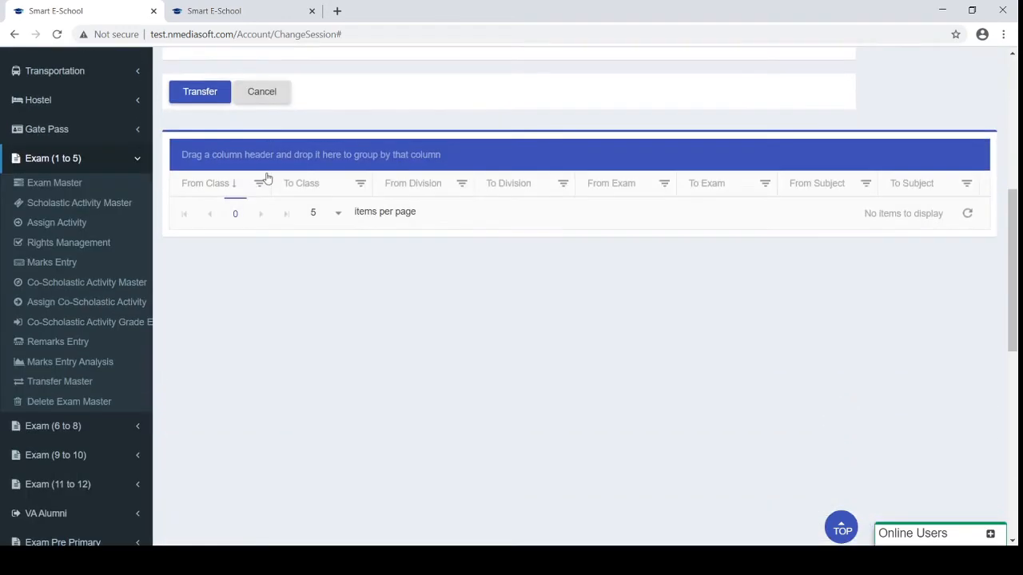
pyautogui.click(87, 166)
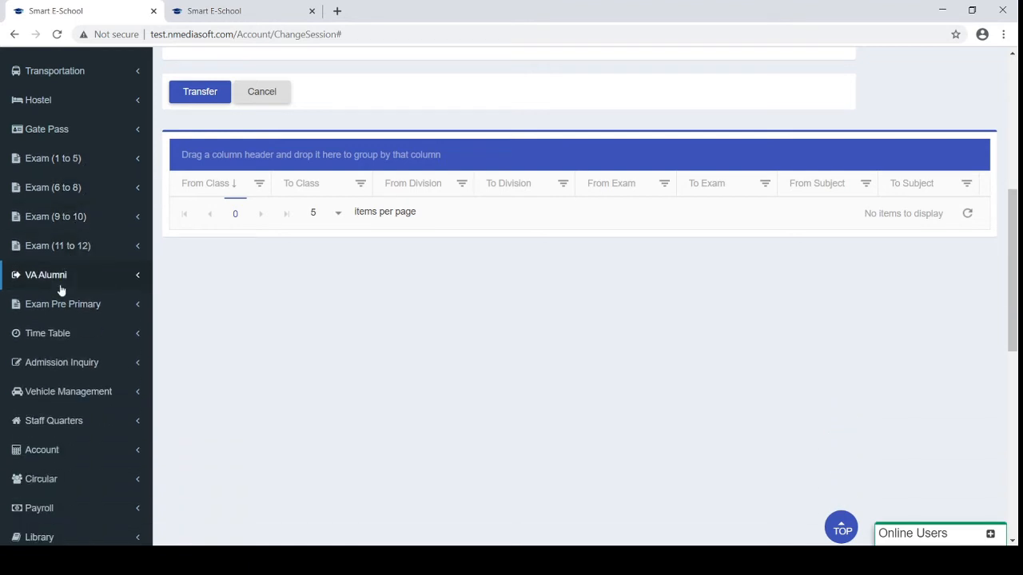
pyautogui.scroll(3, 62, 280)
pyautogui.scroll(1, 63, 274)
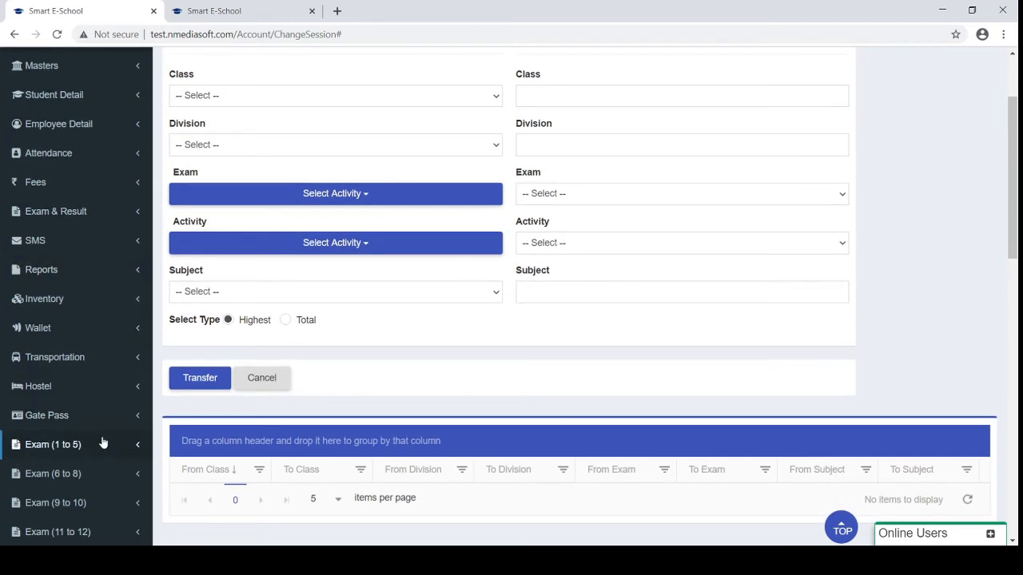
pyautogui.click(99, 268)
# Open Report Detail, choose the CCE section and bring up Result 1to5 settings
pyautogui.click(40, 317)
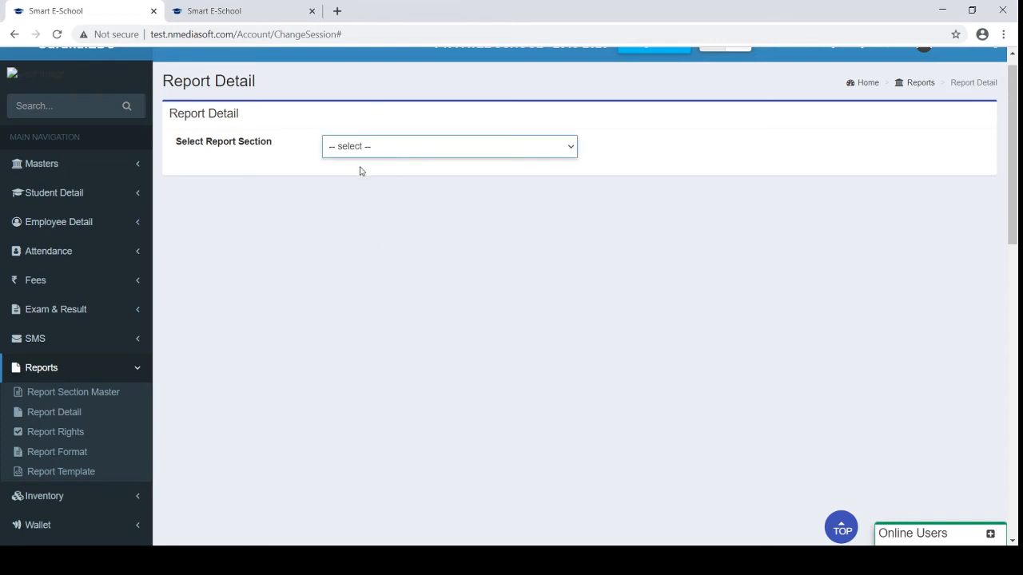
pyautogui.click(336, 263)
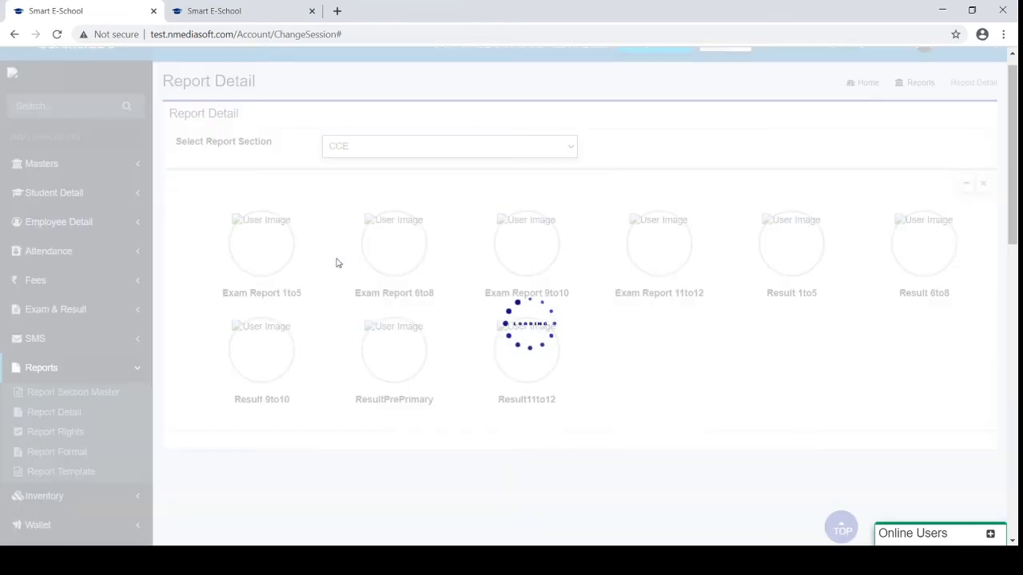
pyautogui.scroll(-1, 337, 263)
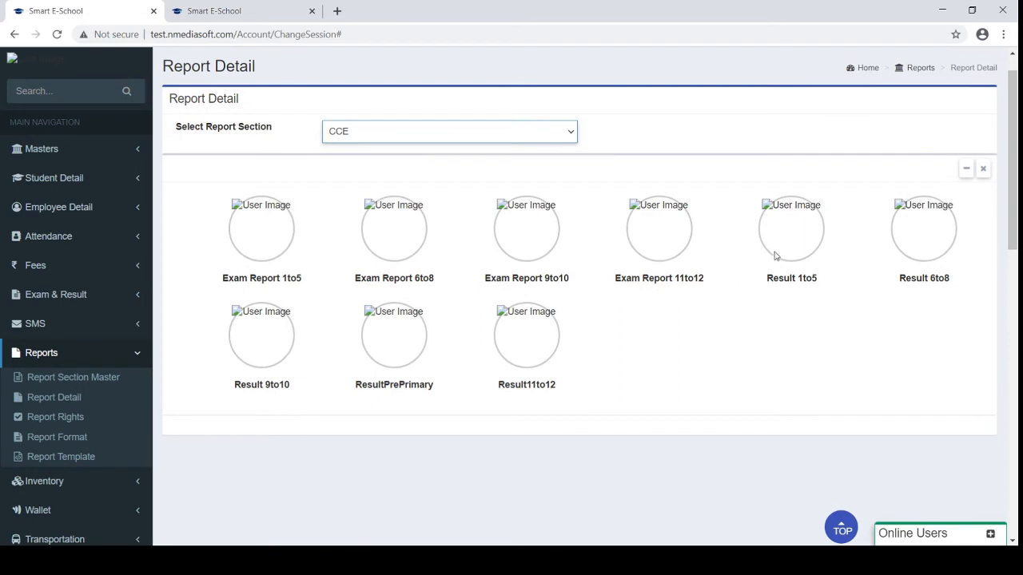
pyautogui.click(783, 240)
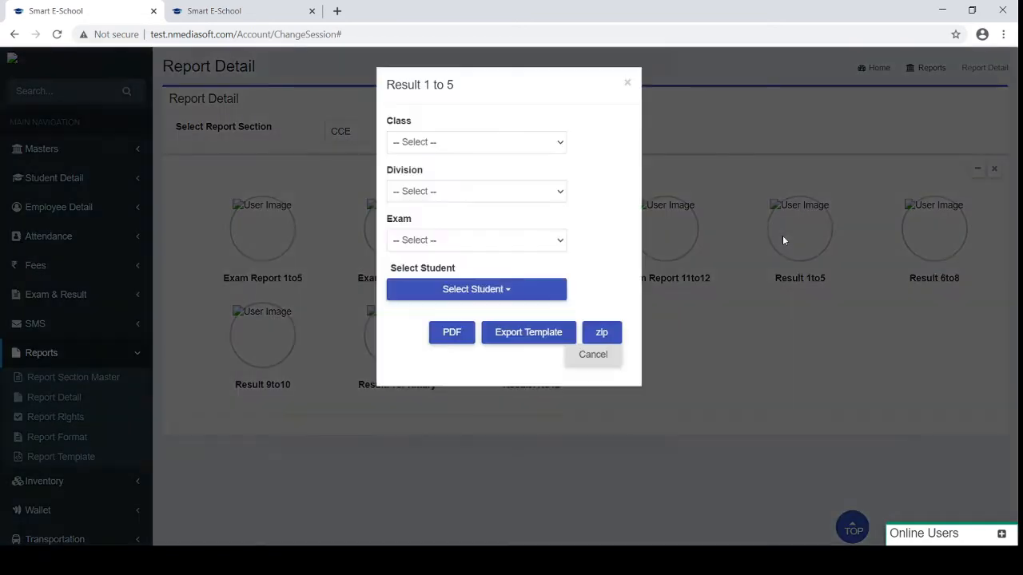
# Generate a PDF report card for one class 1-A student for PERIODIC TEST 4
pyautogui.click(435, 139)
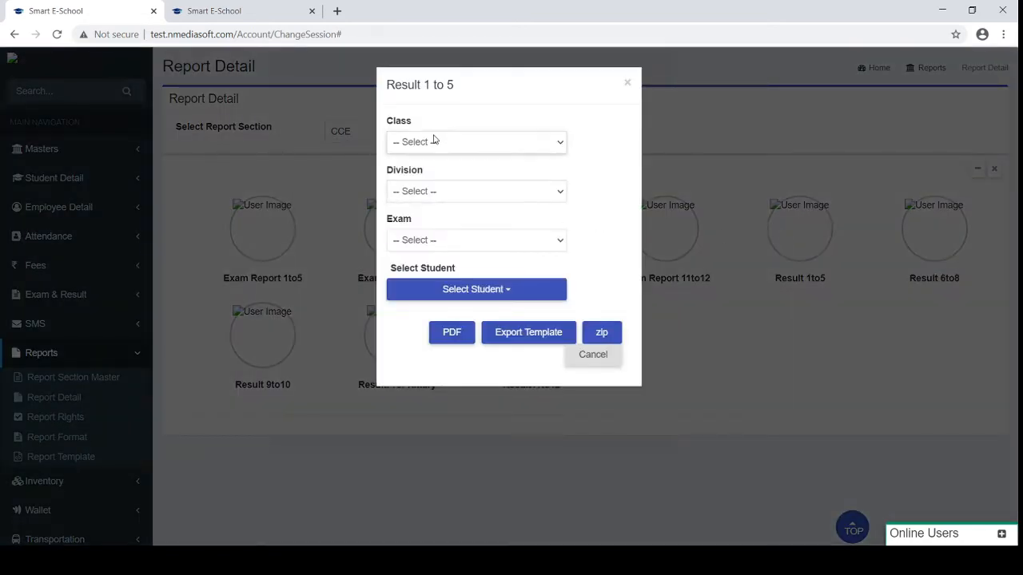
pyautogui.click(410, 175)
pyautogui.click(400, 192)
pyautogui.click(407, 224)
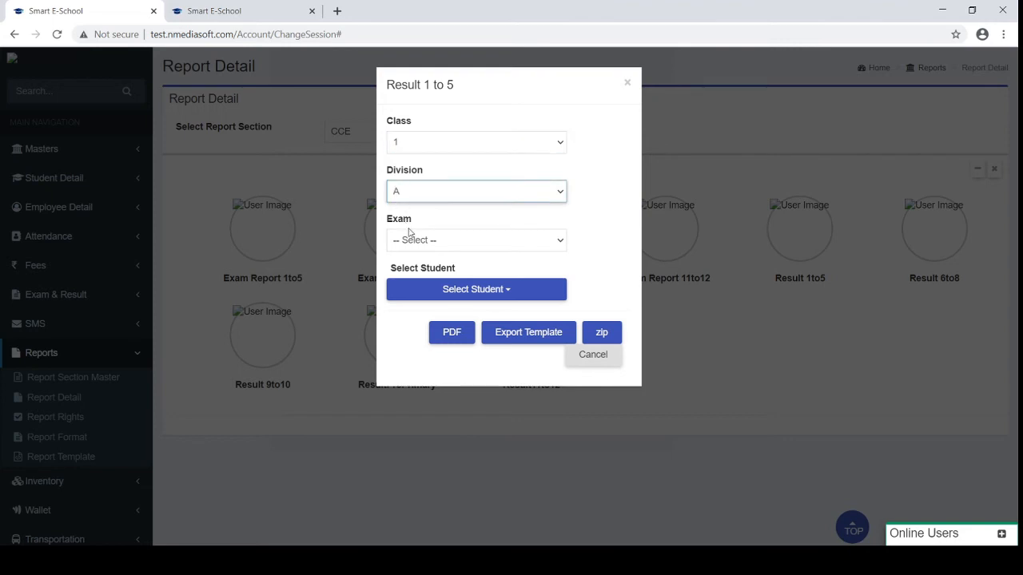
pyautogui.click(411, 236)
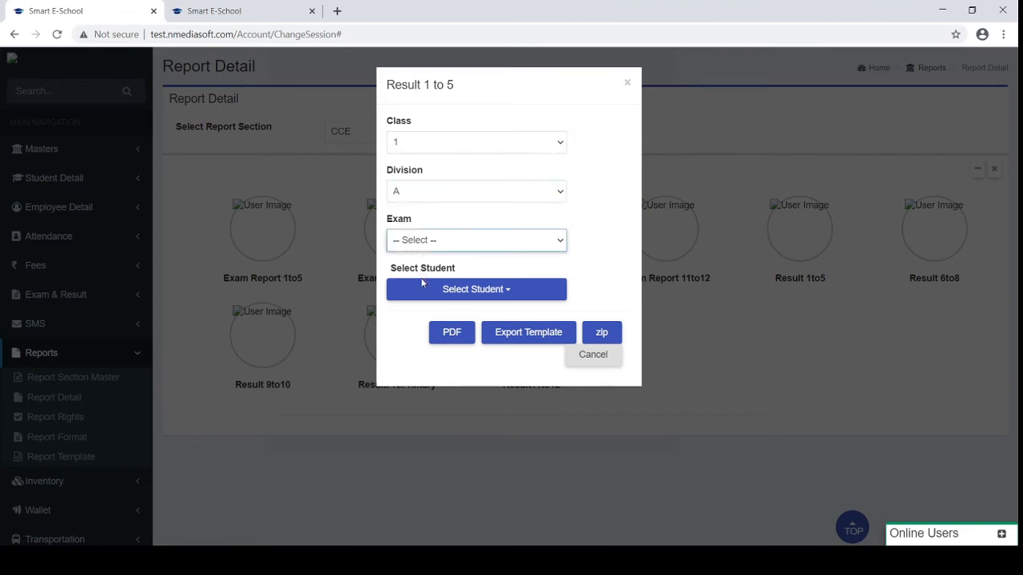
pyautogui.click(424, 309)
pyautogui.click(424, 291)
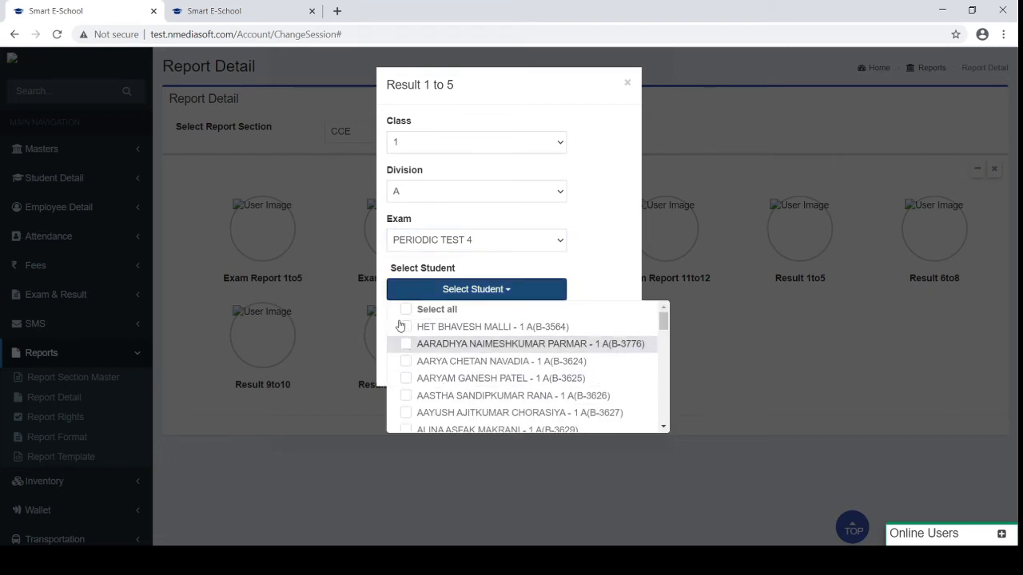
pyautogui.click(409, 380)
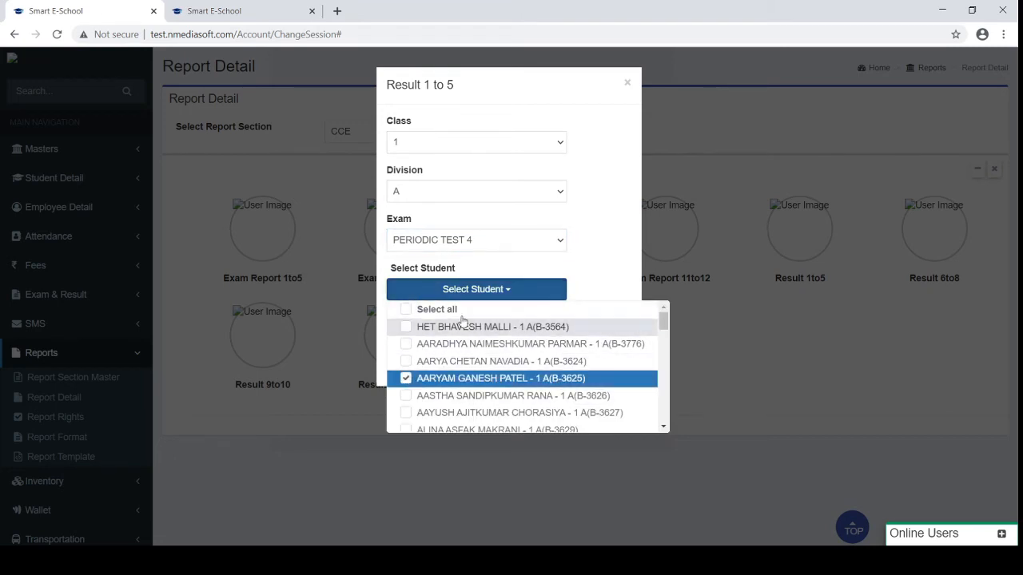
pyautogui.click(502, 296)
pyautogui.click(461, 332)
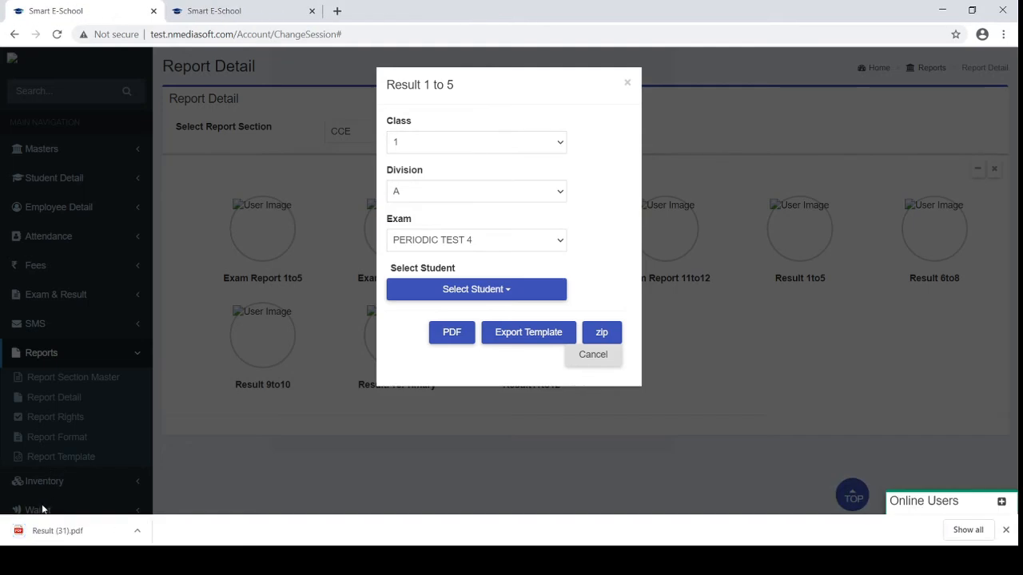
pyautogui.click(30, 529)
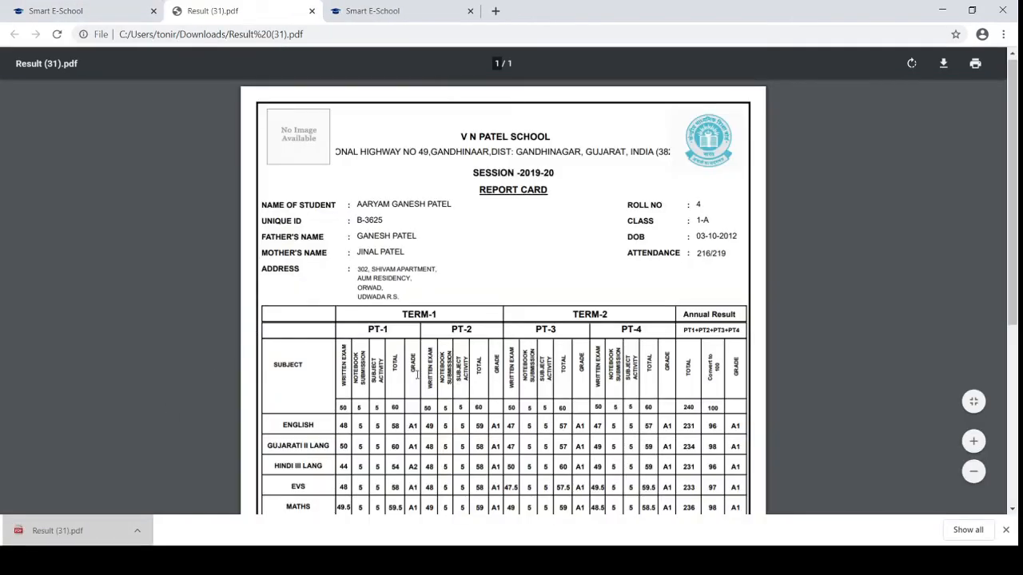
# Scroll through the report card's marks, grades and remarks, then close the PDF tab
pyautogui.scroll(-3, 416, 374)
pyautogui.scroll(-1, 416, 374)
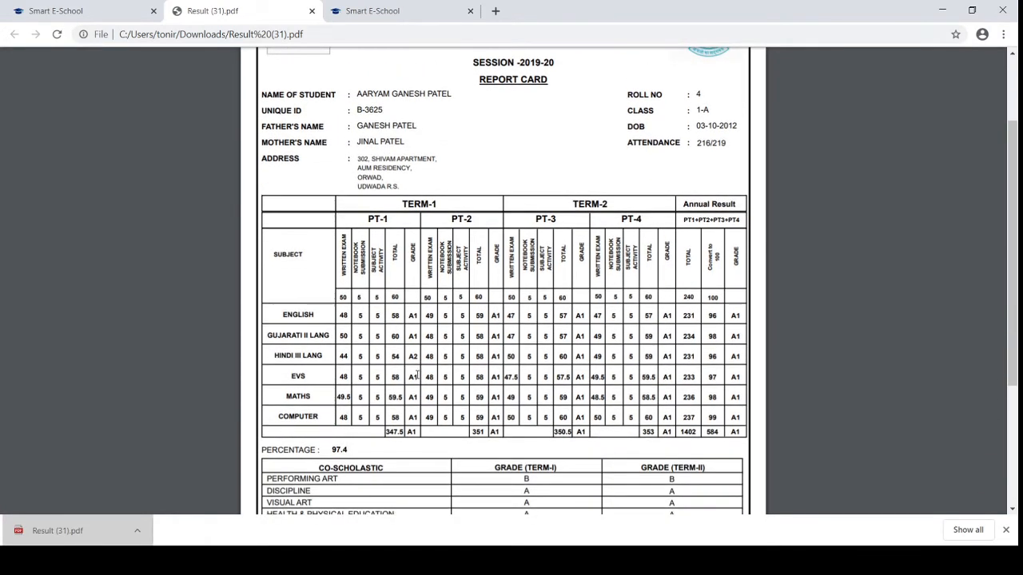
pyautogui.scroll(-3, 417, 374)
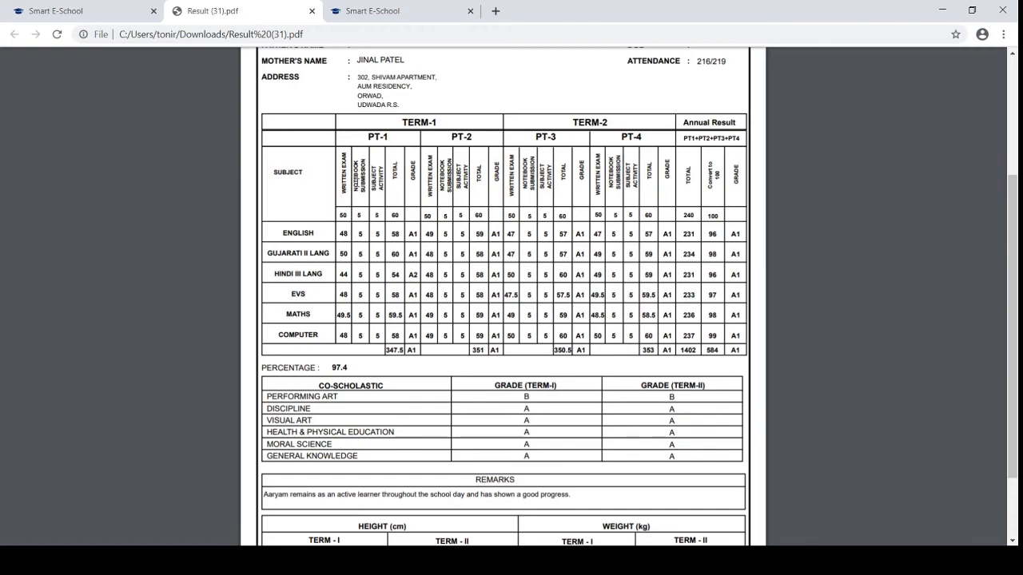
pyautogui.scroll(4, 357, 183)
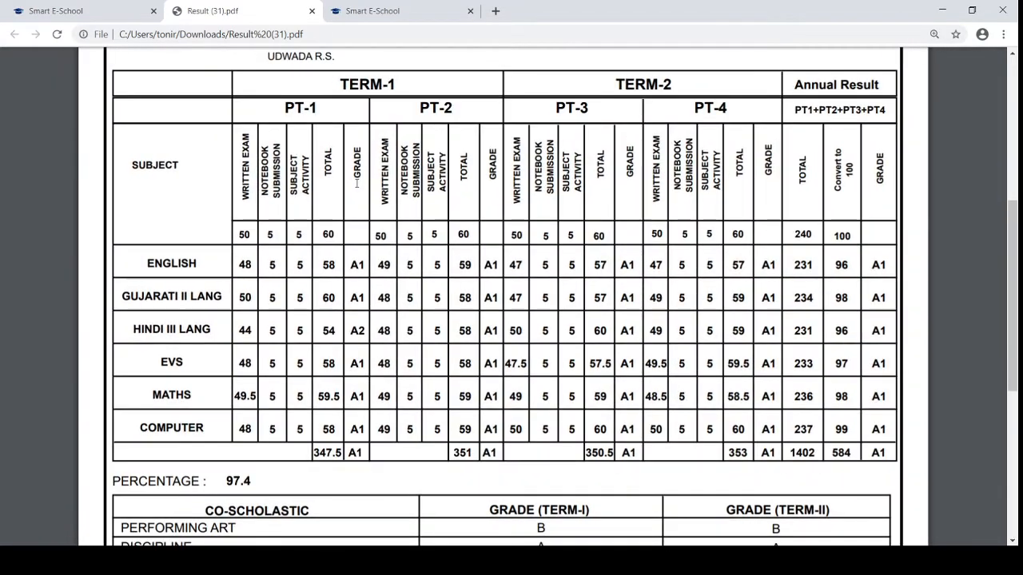
pyautogui.scroll(1, 357, 183)
pyautogui.scroll(-4, 357, 183)
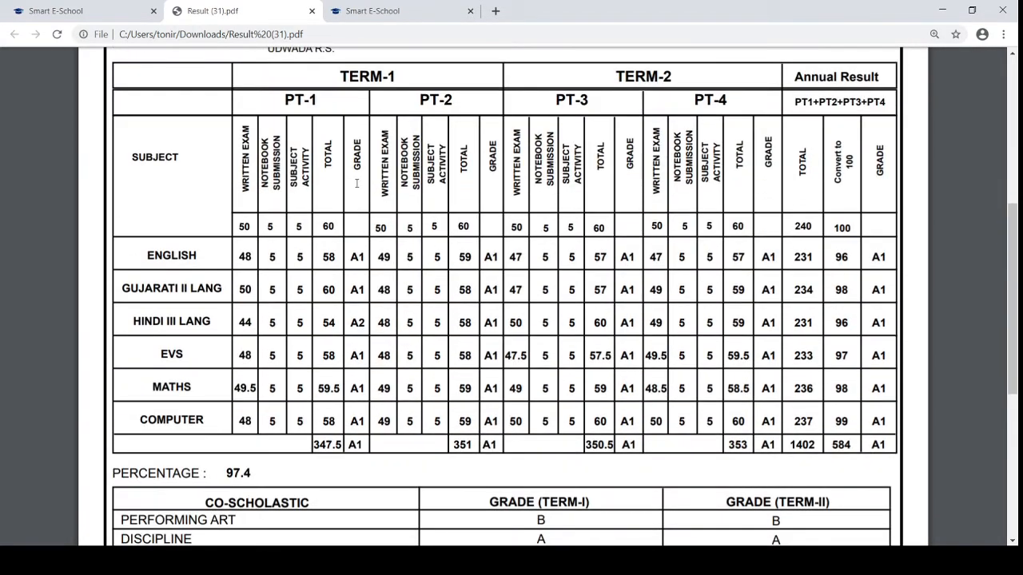
pyautogui.scroll(-3, 356, 183)
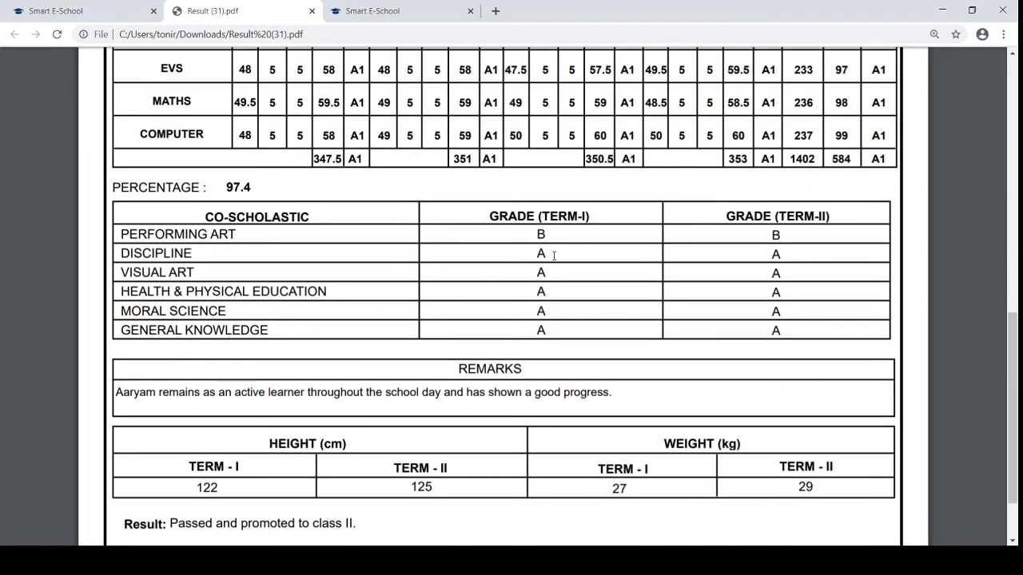
pyautogui.scroll(-1, 554, 256)
pyautogui.keyDown('ctrl'); pyautogui.scroll(-4, 554, 256); pyautogui.keyUp('ctrl')
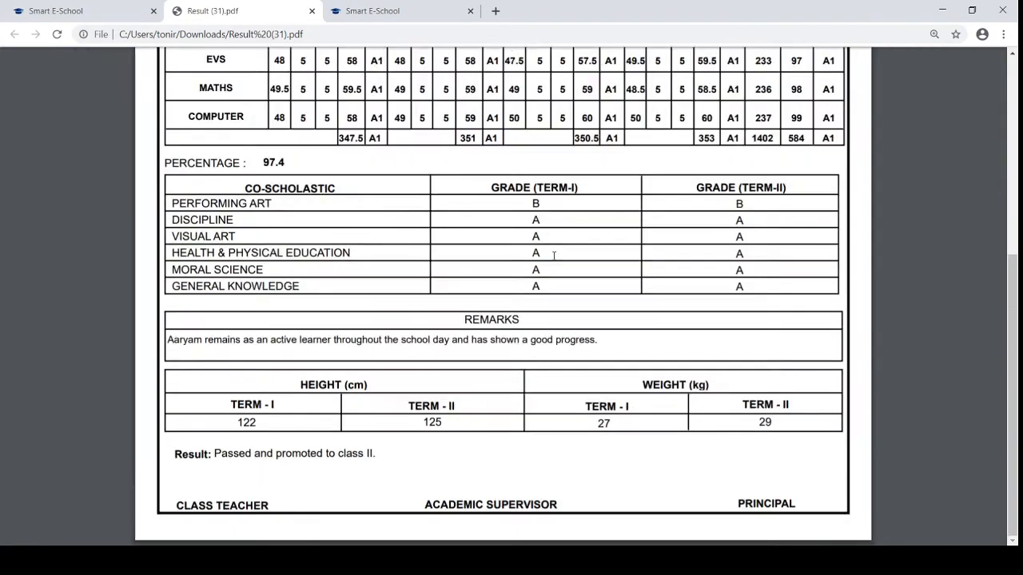
pyautogui.scroll(2, 554, 256)
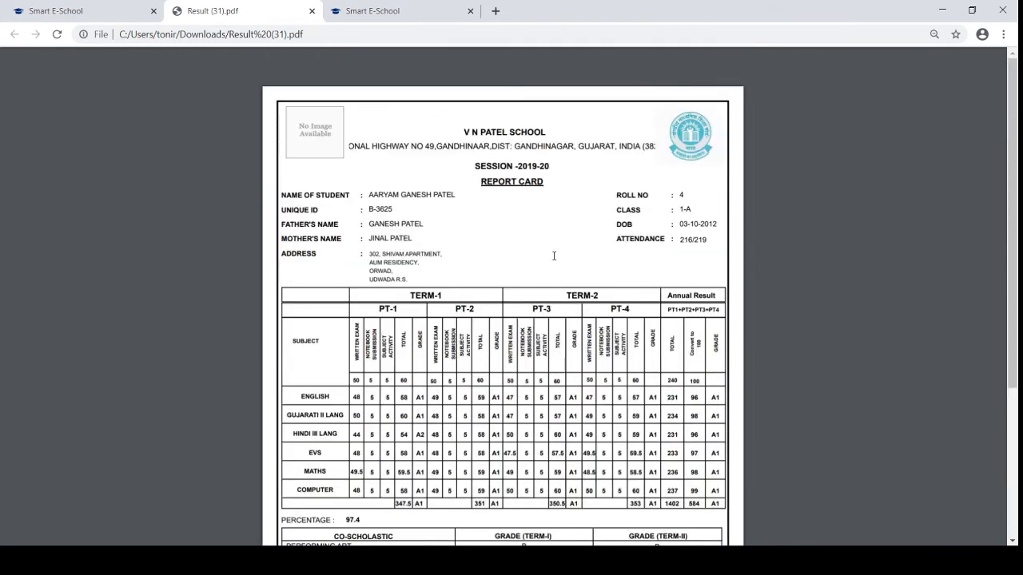
pyautogui.click(312, 11)
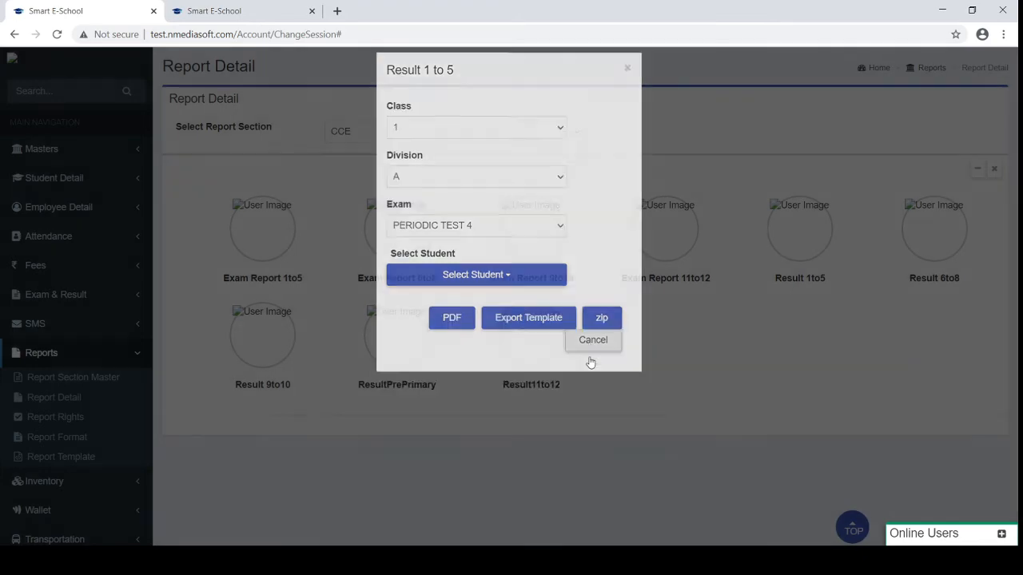
# Set up Exam Report 1to5 for class 1, division A, PERIODIC TEST 4, consolidated type
pyautogui.click(592, 360)
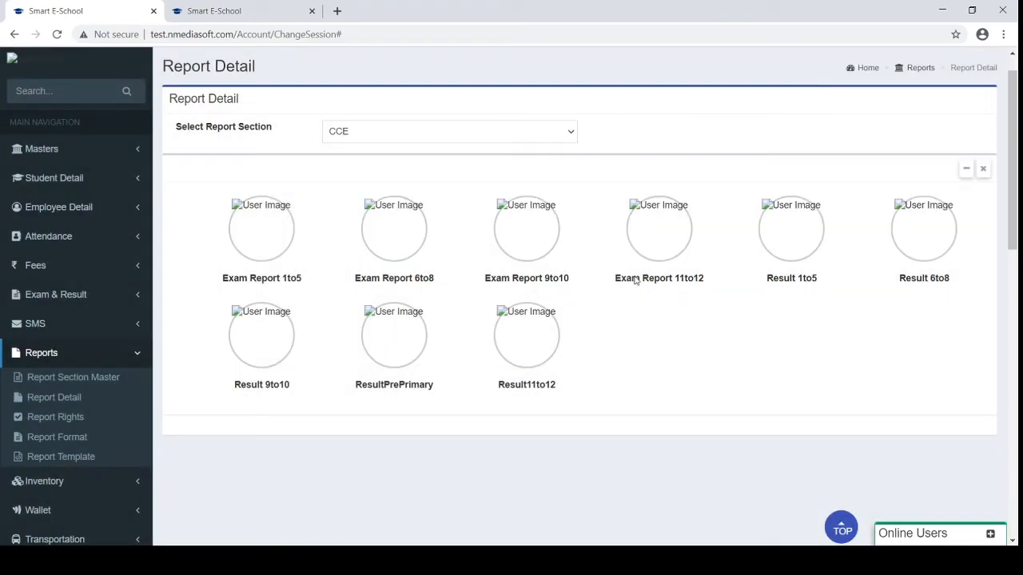
pyautogui.click(272, 232)
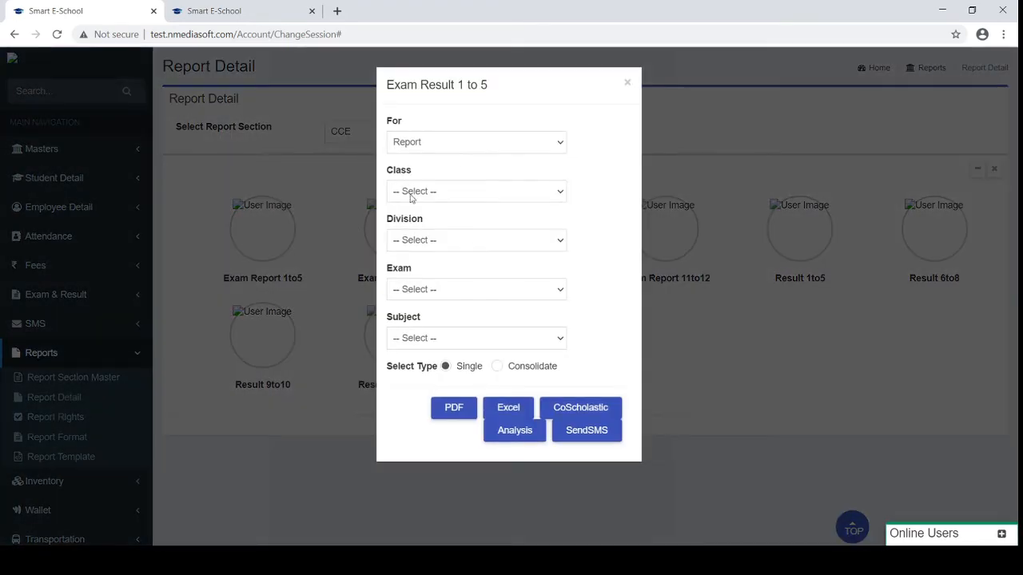
pyautogui.click(412, 199)
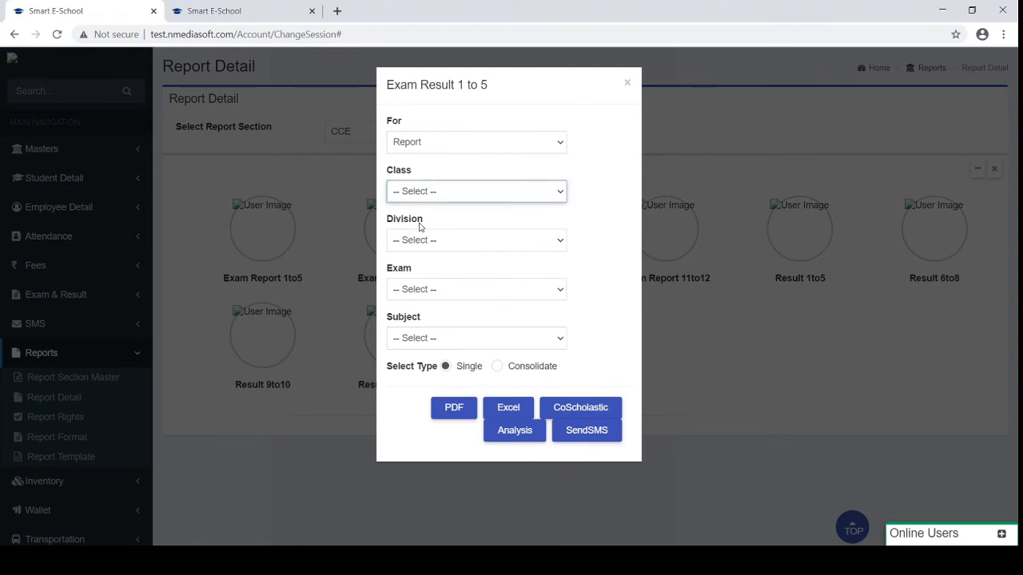
pyautogui.click(420, 227)
pyautogui.click(419, 244)
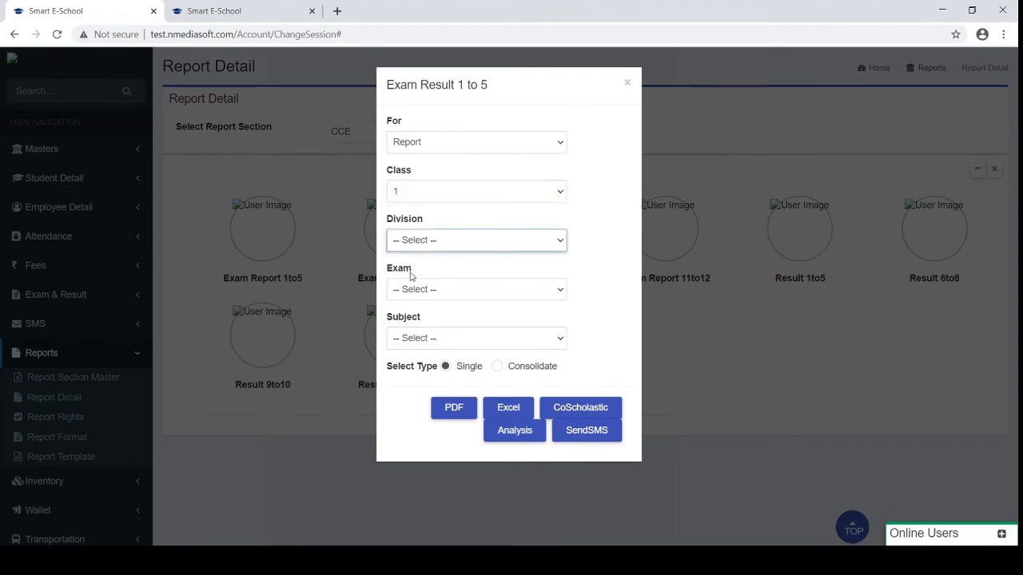
pyautogui.click(413, 274)
pyautogui.click(425, 287)
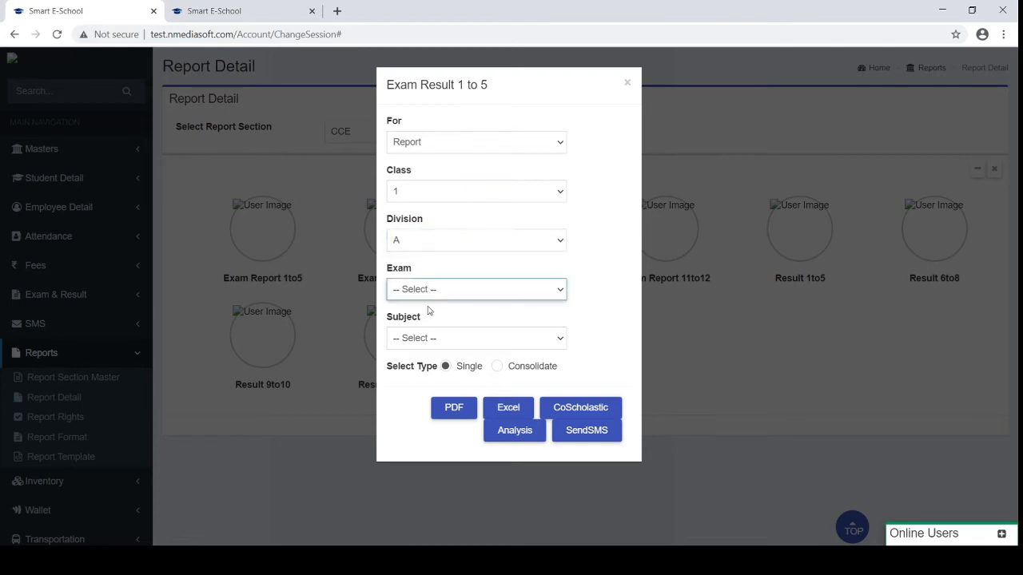
pyautogui.click(434, 358)
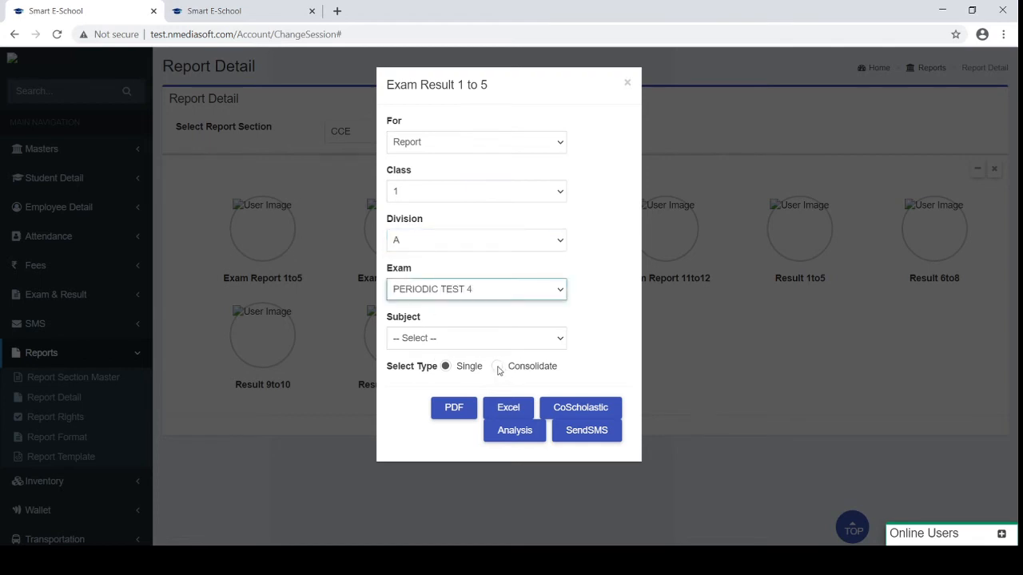
pyautogui.click(497, 367)
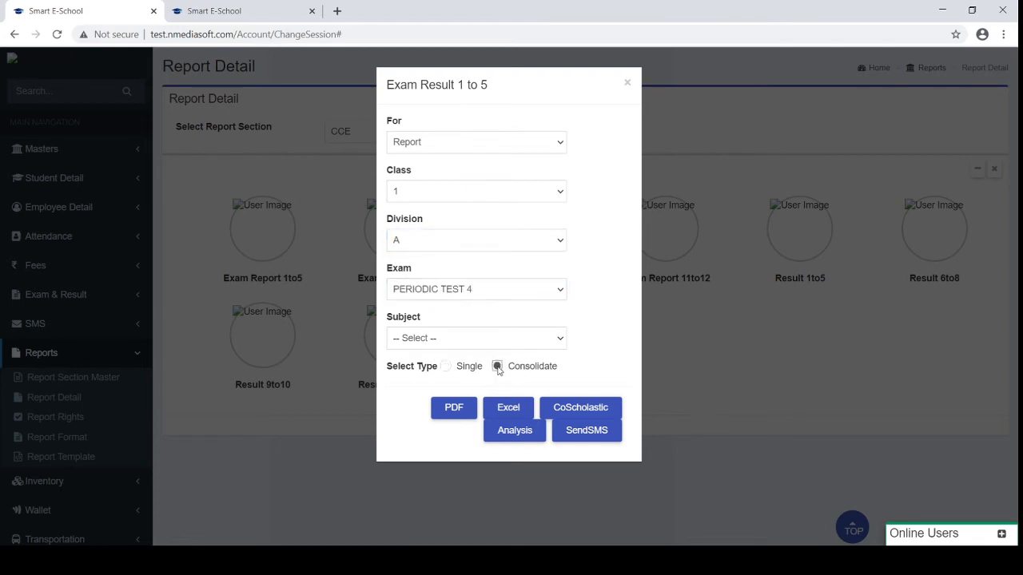
# Export to Excel, open the downloaded MarksList.xls, and close the exam result window
pyautogui.click(505, 407)
pyautogui.click(56, 10)
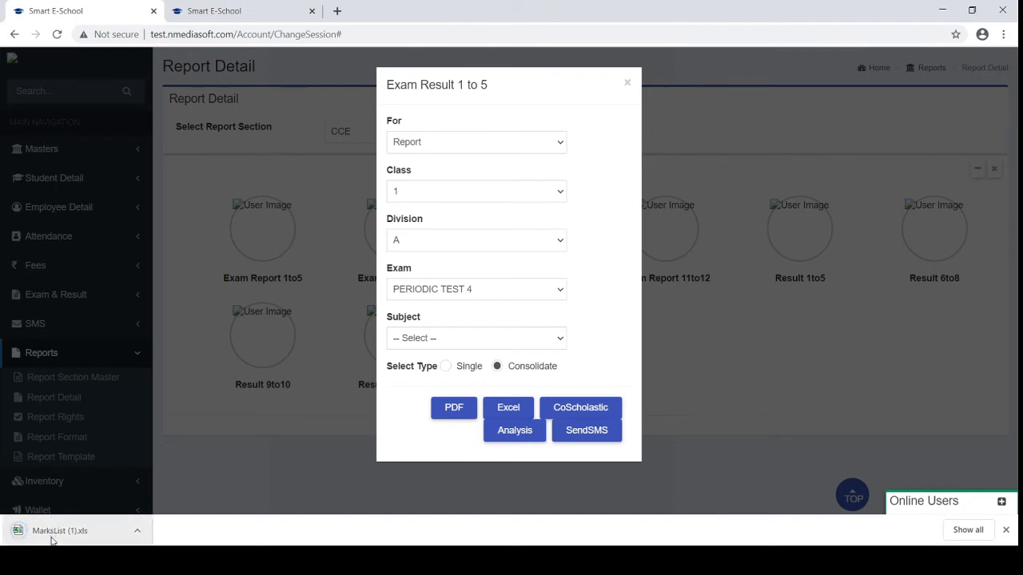
pyautogui.click(52, 533)
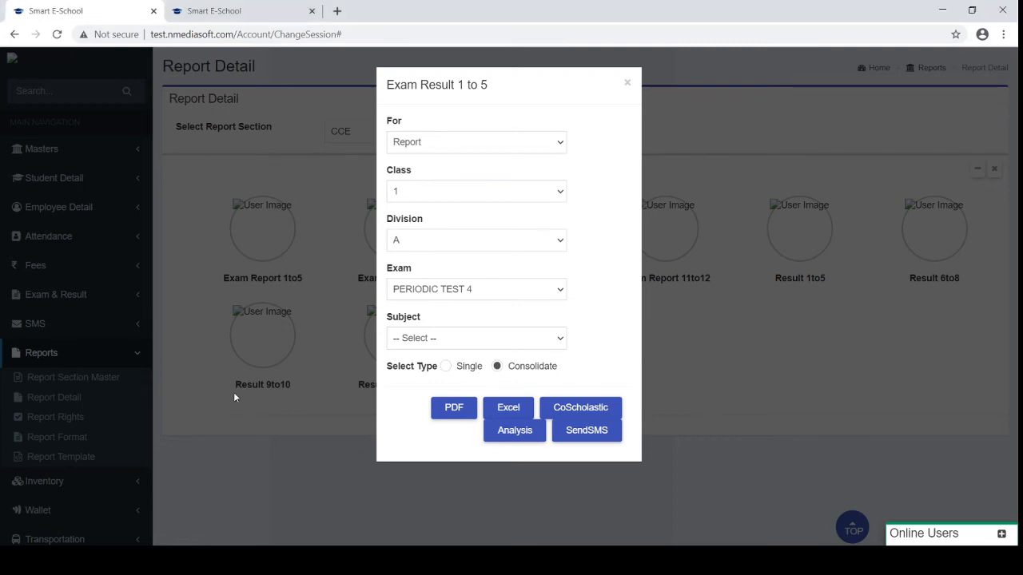
pyautogui.click(628, 83)
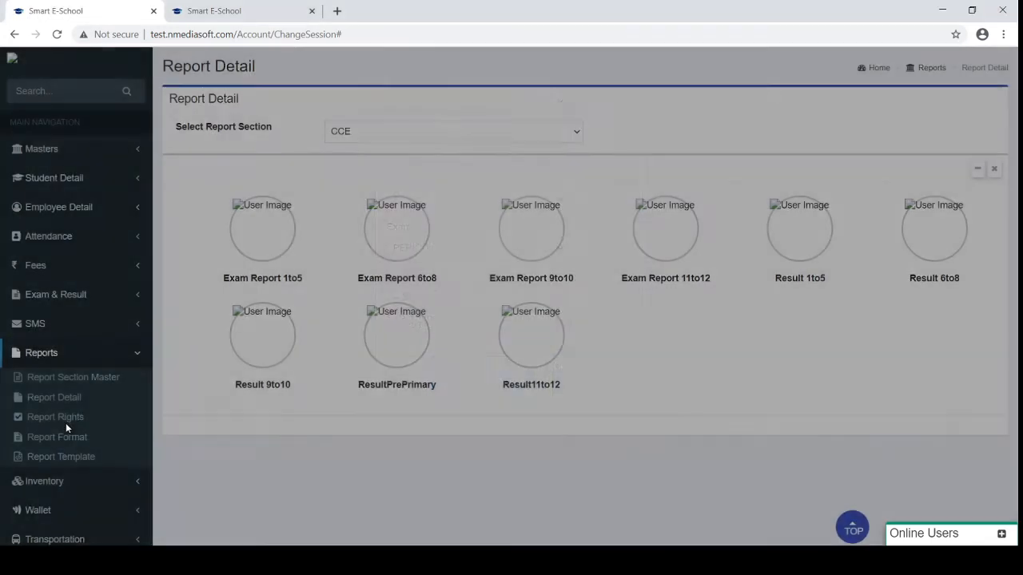
# Collapse the Reports section and expand Time Table in the sidebar
pyautogui.click(54, 361)
pyautogui.scroll(-2, 53, 360)
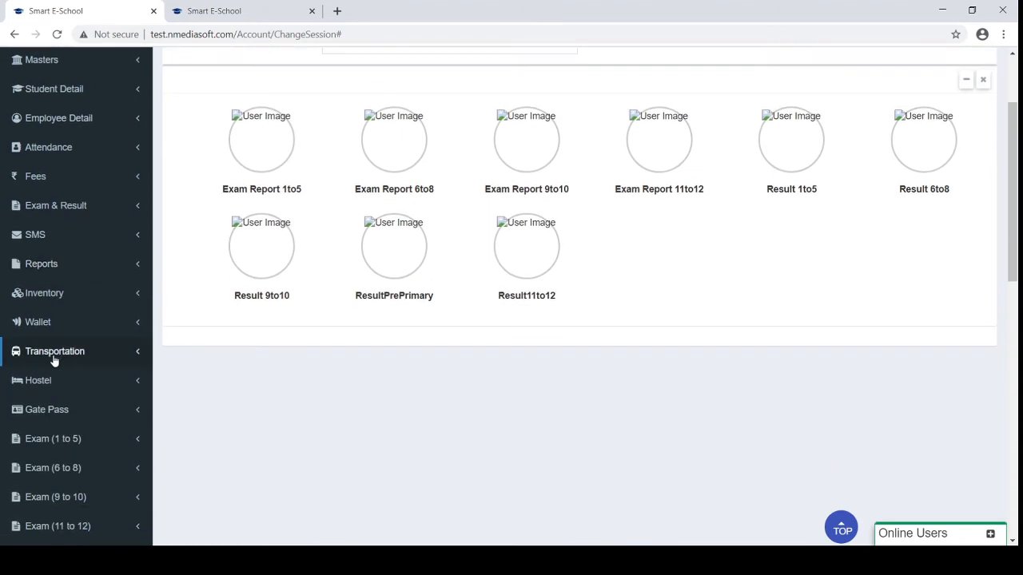
pyautogui.scroll(-2, 54, 361)
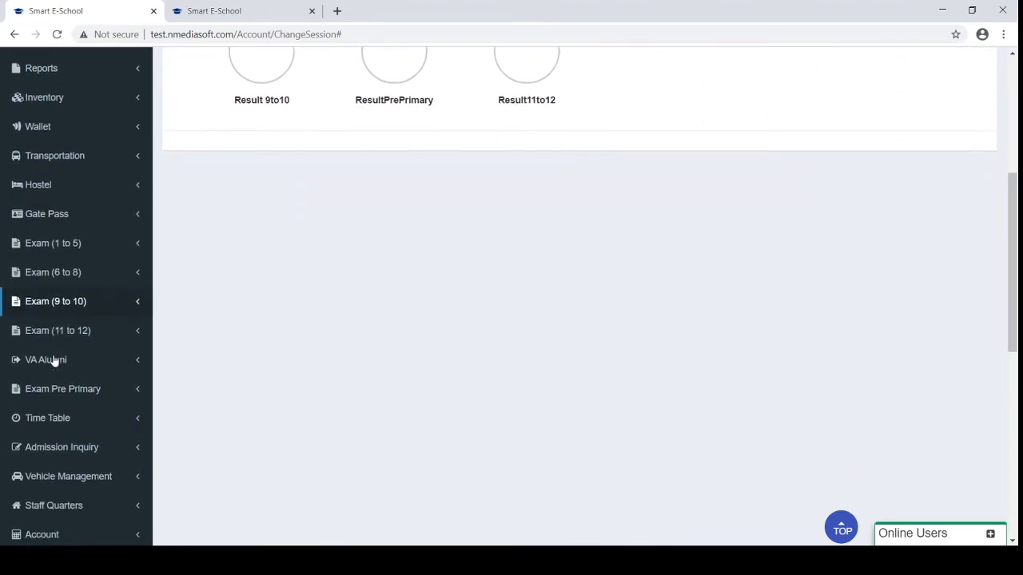
pyautogui.scroll(-1, 53, 361)
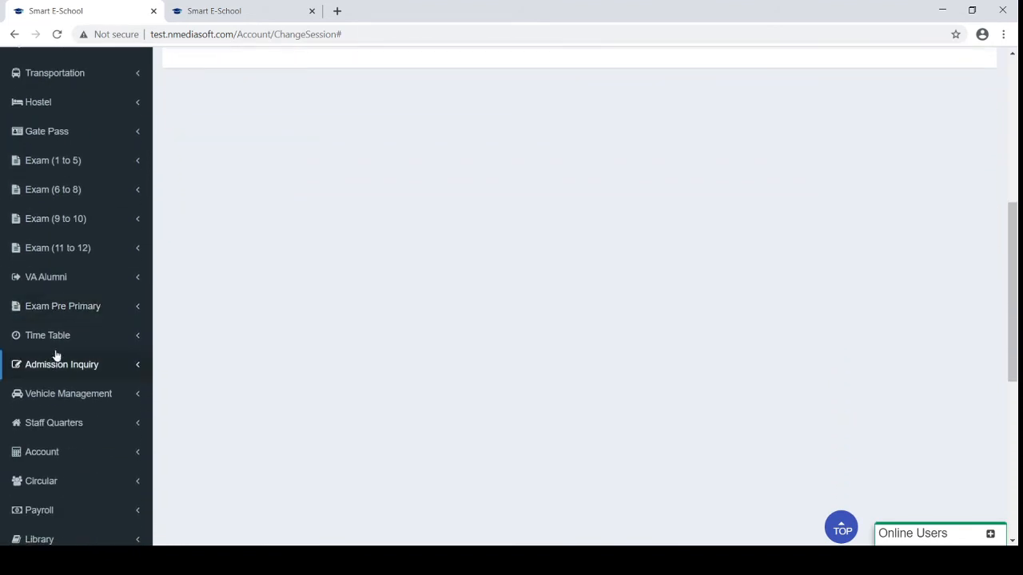
pyautogui.scroll(5, 229, 305)
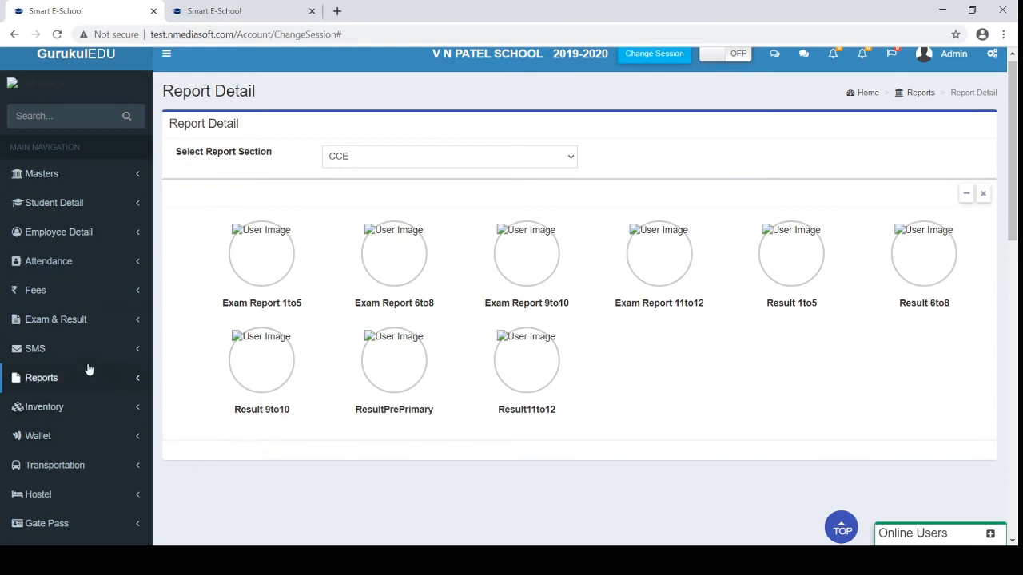
pyautogui.scroll(-4, 74, 408)
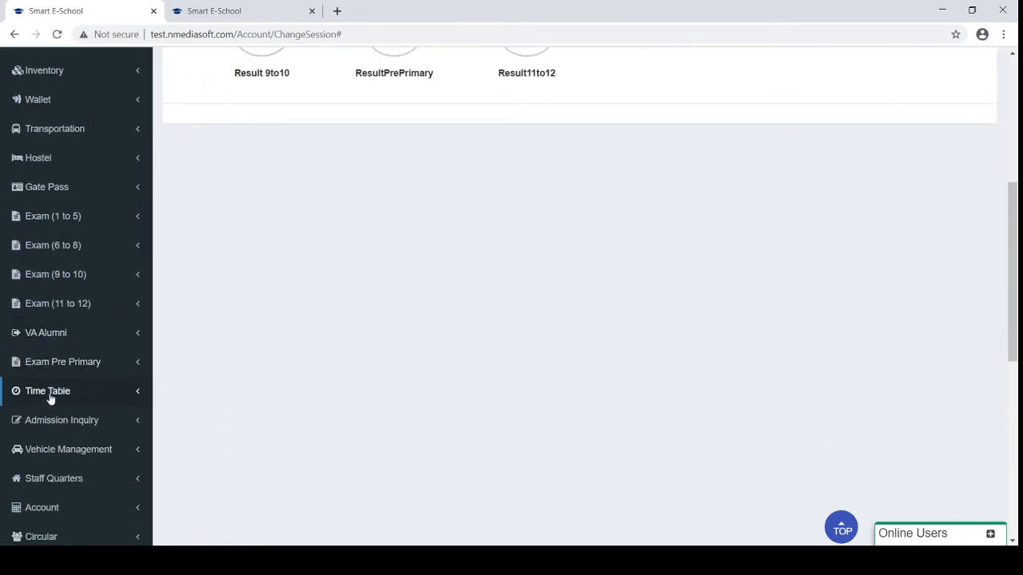
pyautogui.click(50, 393)
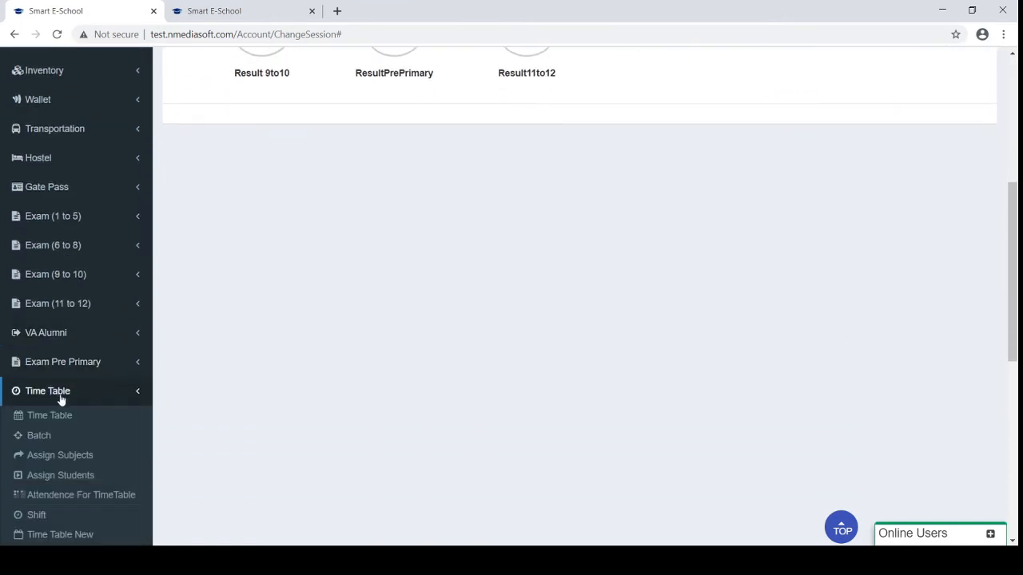
pyautogui.scroll(-1, 59, 402)
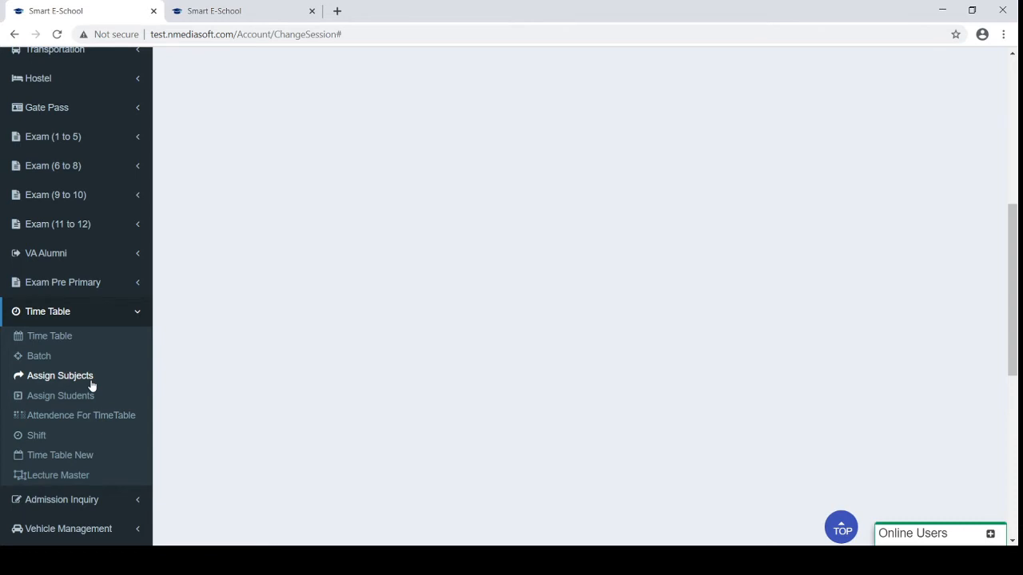
# Look over the Batch and Assign Subjects pages, ending on the empty Time Table New page
pyautogui.click(36, 360)
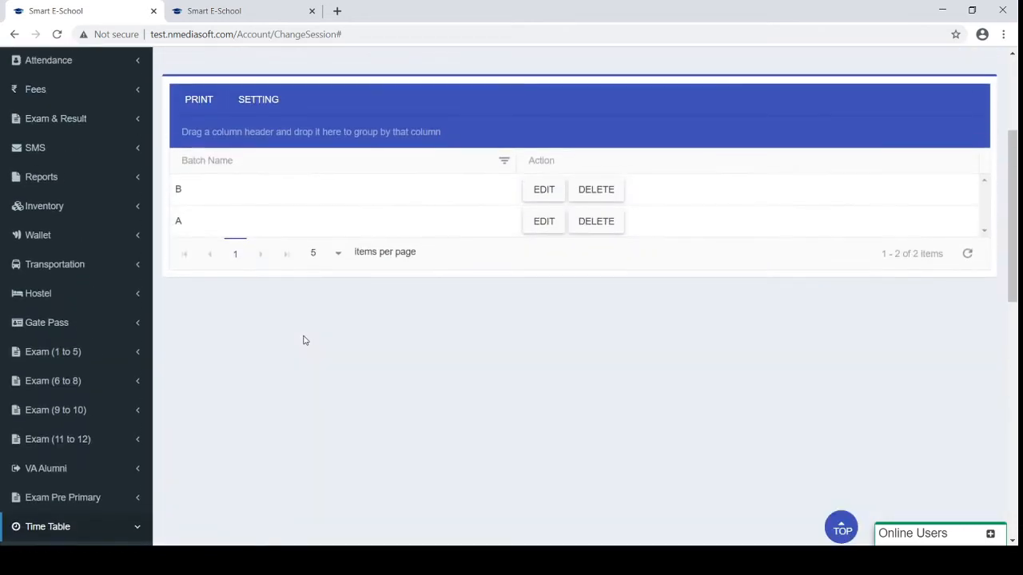
pyautogui.scroll(-1, 304, 341)
pyautogui.click(45, 450)
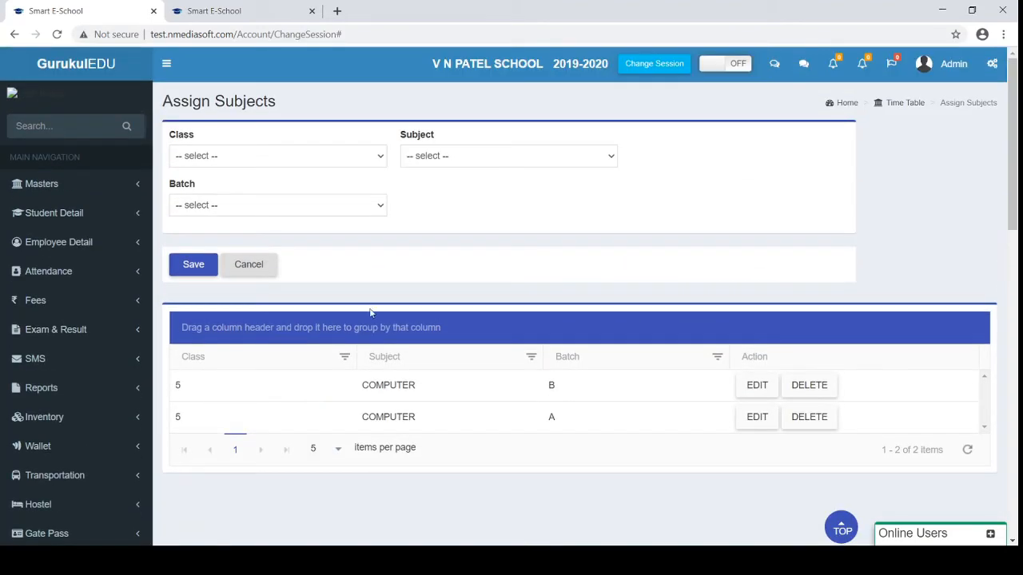
pyautogui.scroll(-3, 304, 207)
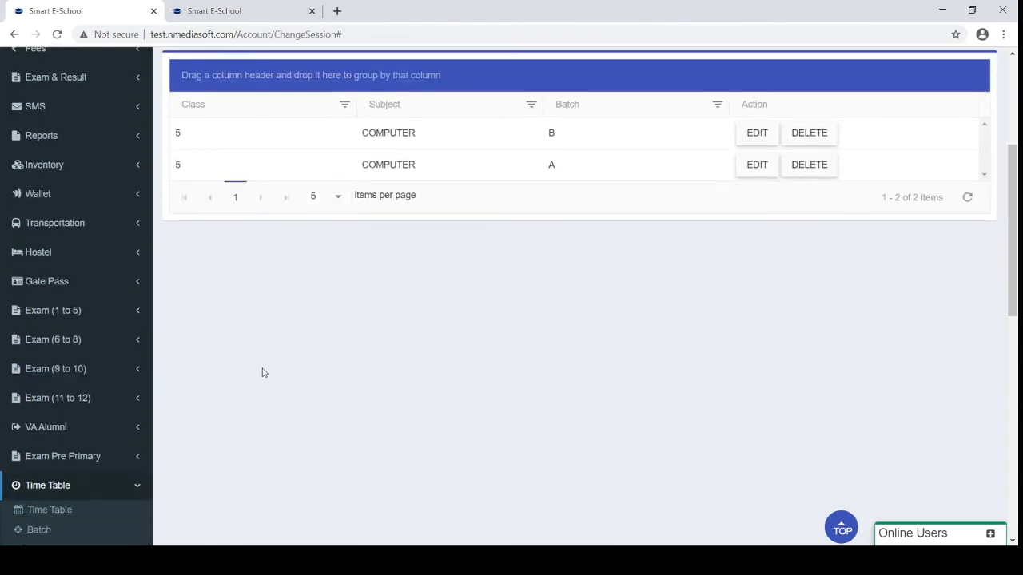
pyautogui.scroll(-2, 263, 370)
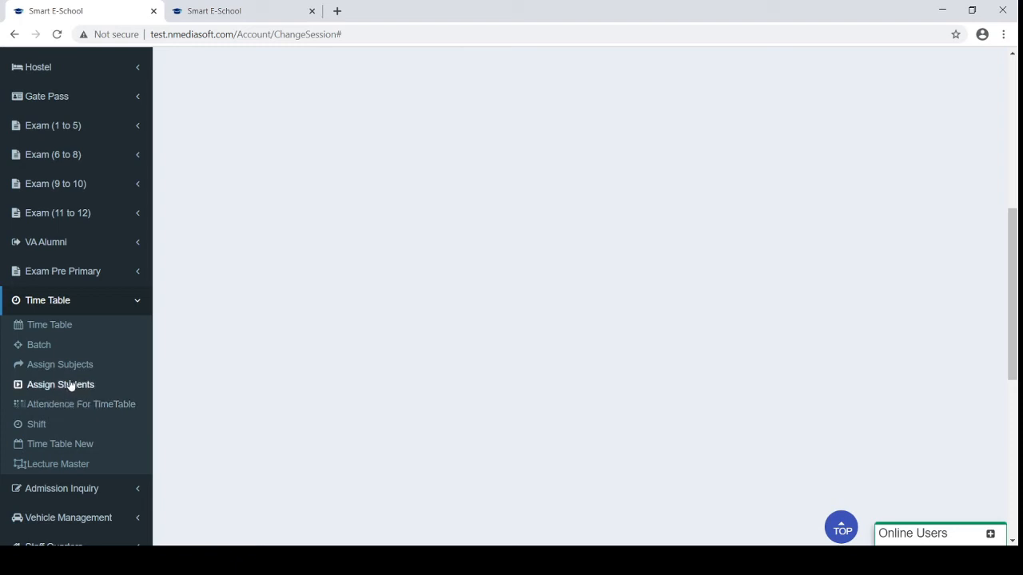
pyautogui.click(44, 452)
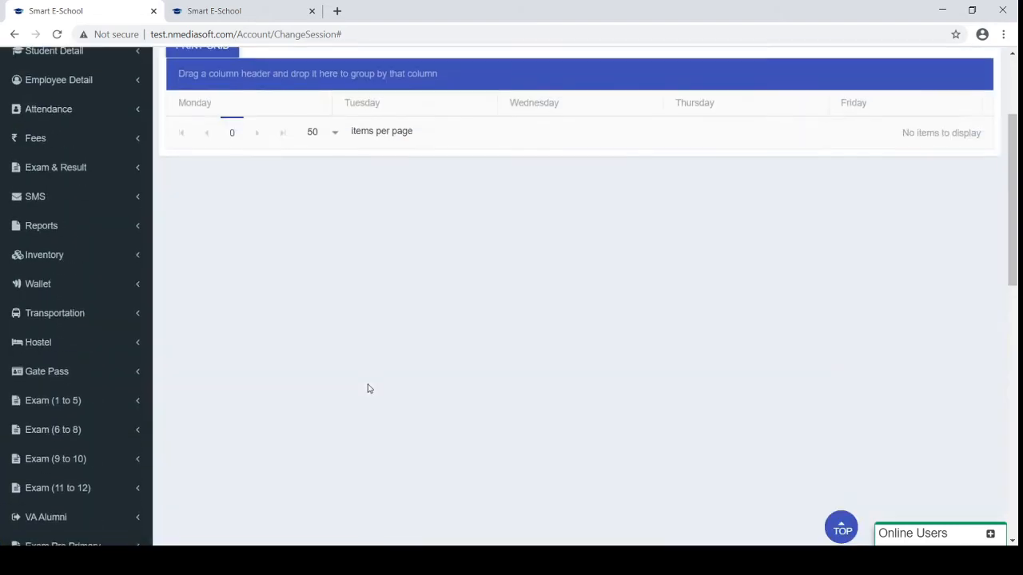
pyautogui.scroll(2, 360, 343)
# Load the Morning timetable for class 1, division A, showing Monday Lect-1 MATHS in R2
pyautogui.click(326, 148)
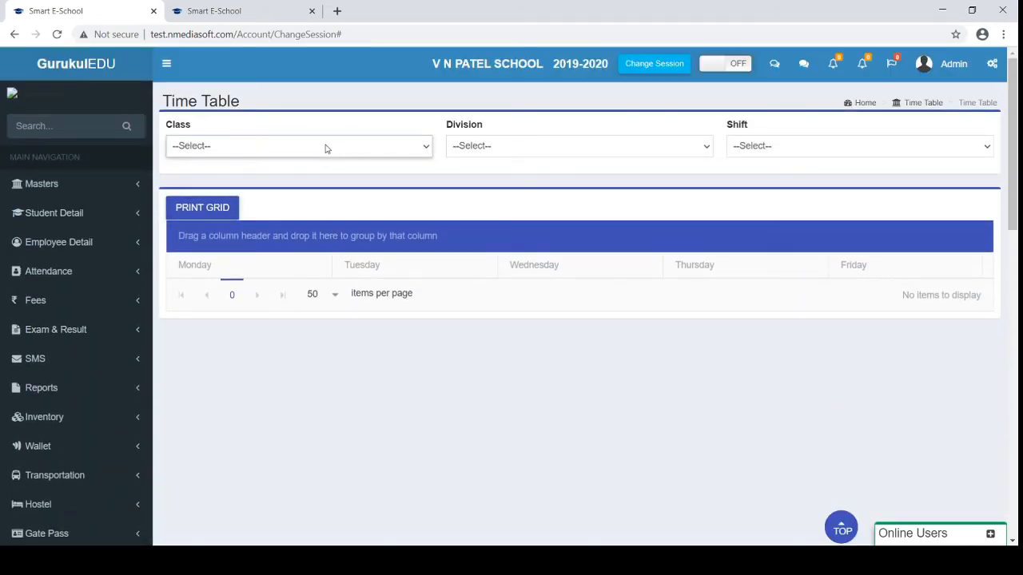
pyautogui.click(323, 176)
pyautogui.click(482, 158)
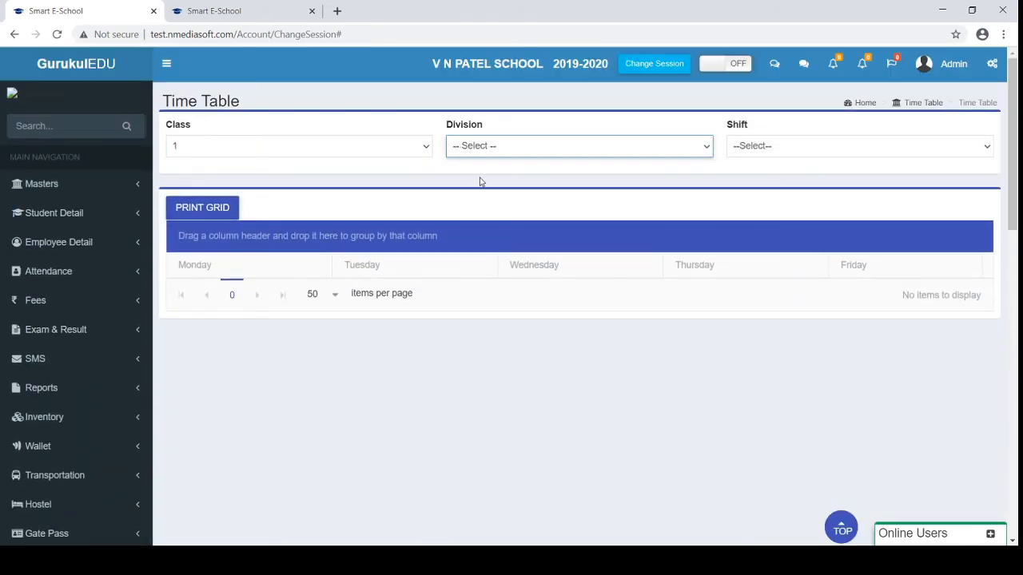
pyautogui.click(482, 178)
pyautogui.click(756, 150)
pyautogui.click(750, 181)
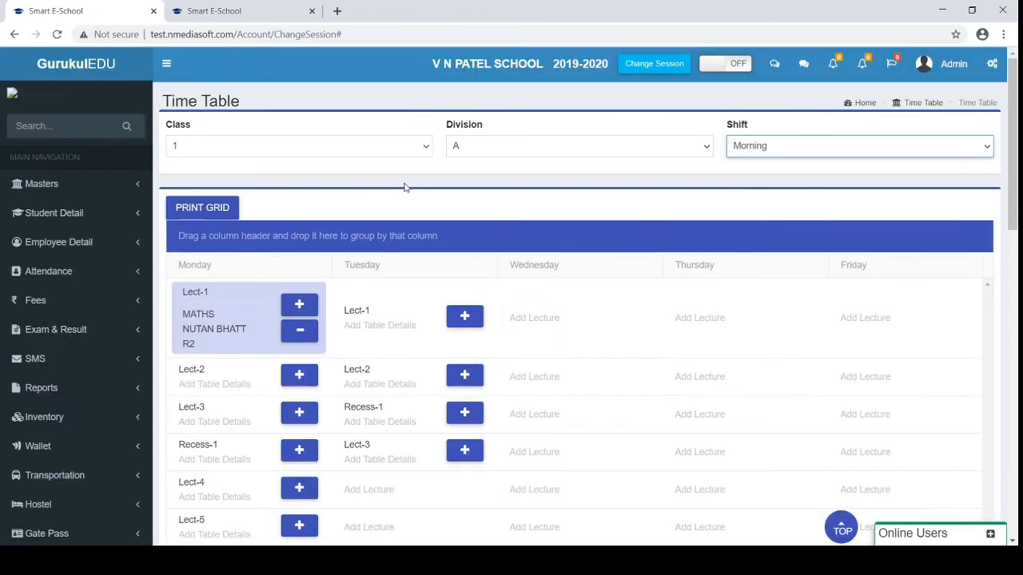
pyautogui.scroll(-1, 404, 188)
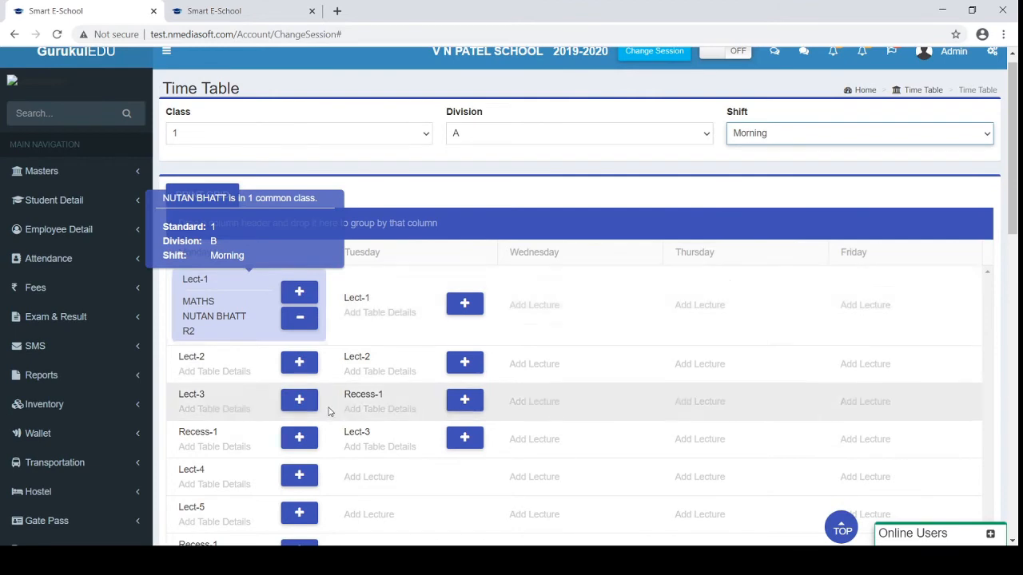
pyautogui.click(423, 200)
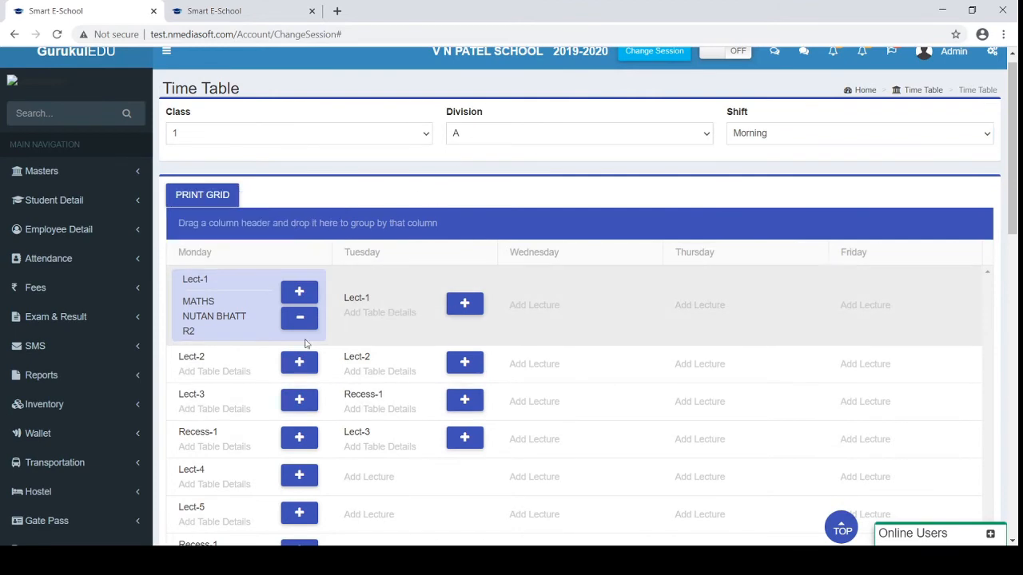
pyautogui.scroll(-2, 208, 413)
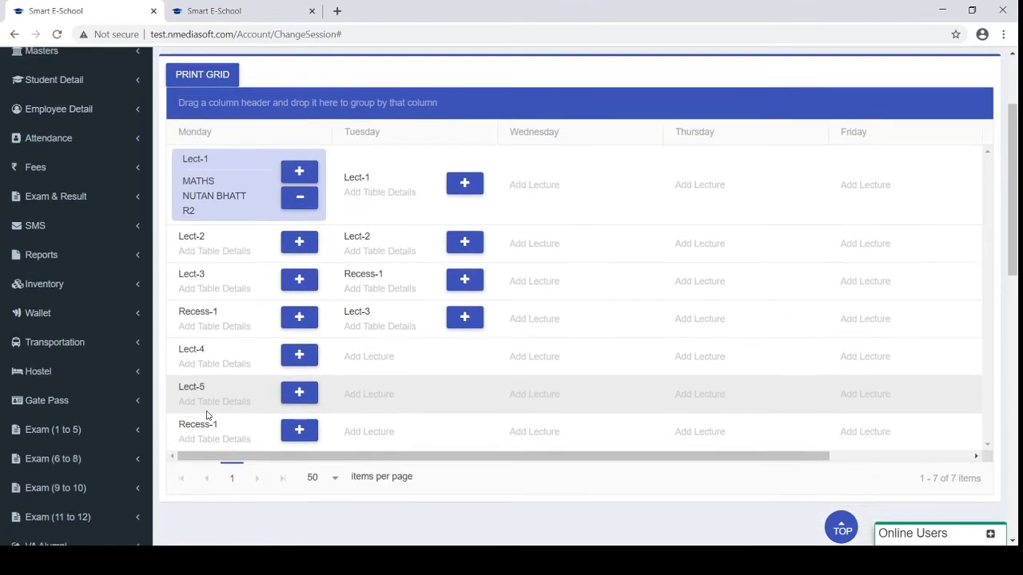
# Start adding Monday Lect-2 details with a teacher, then close the dialog without saving
pyautogui.click(301, 248)
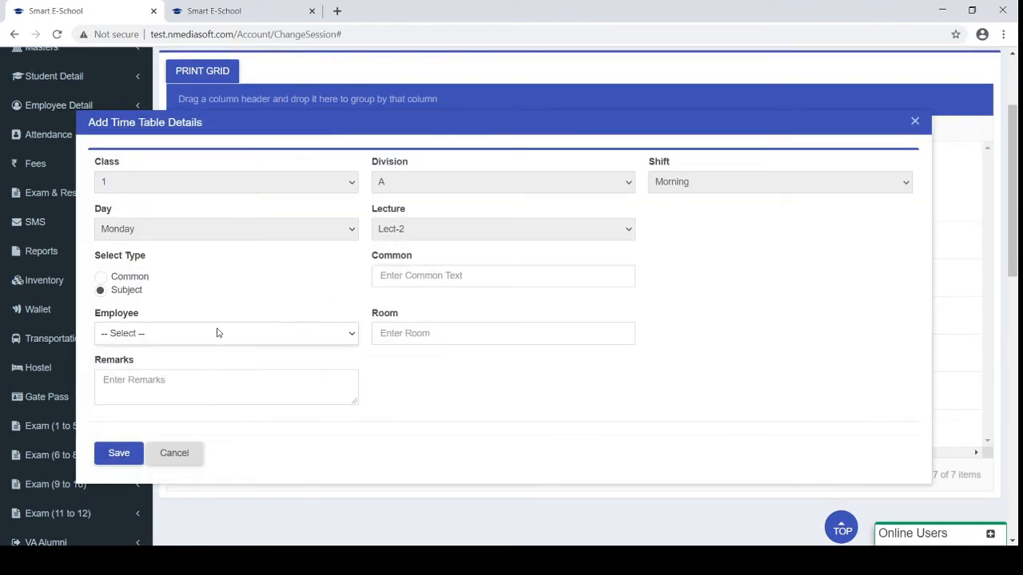
pyautogui.click(217, 332)
pyautogui.click(169, 298)
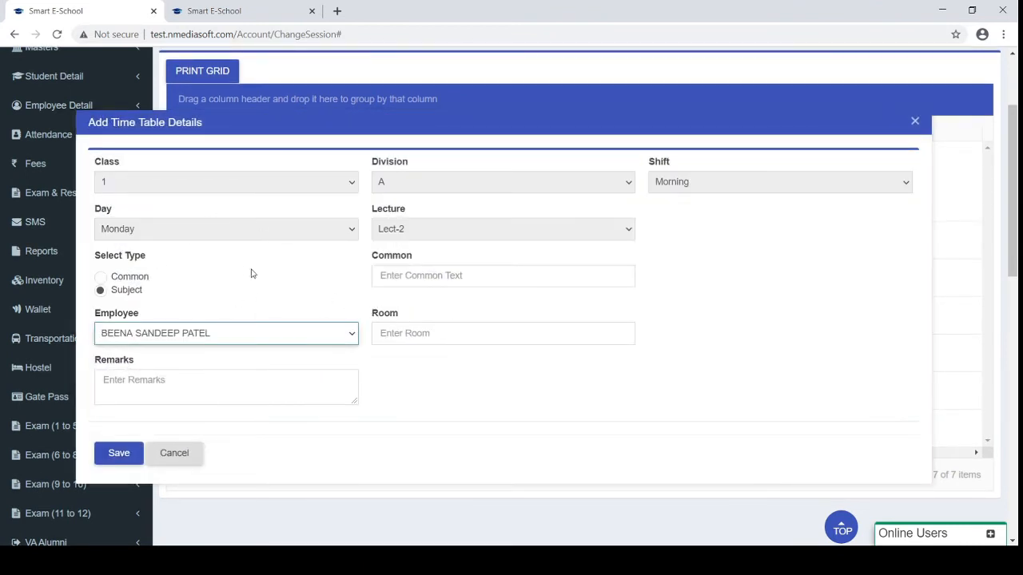
pyautogui.click(427, 323)
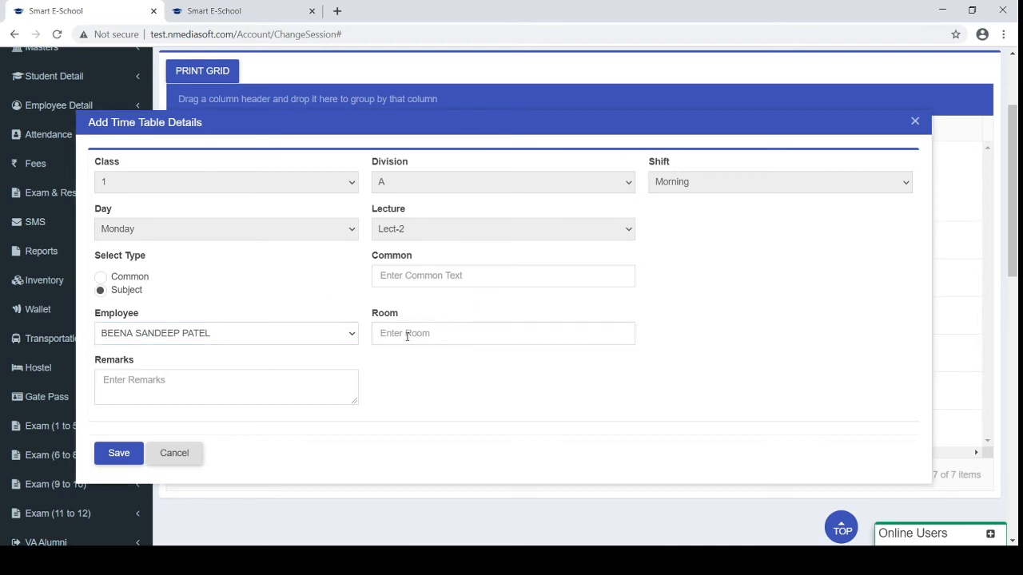
pyautogui.click(406, 335)
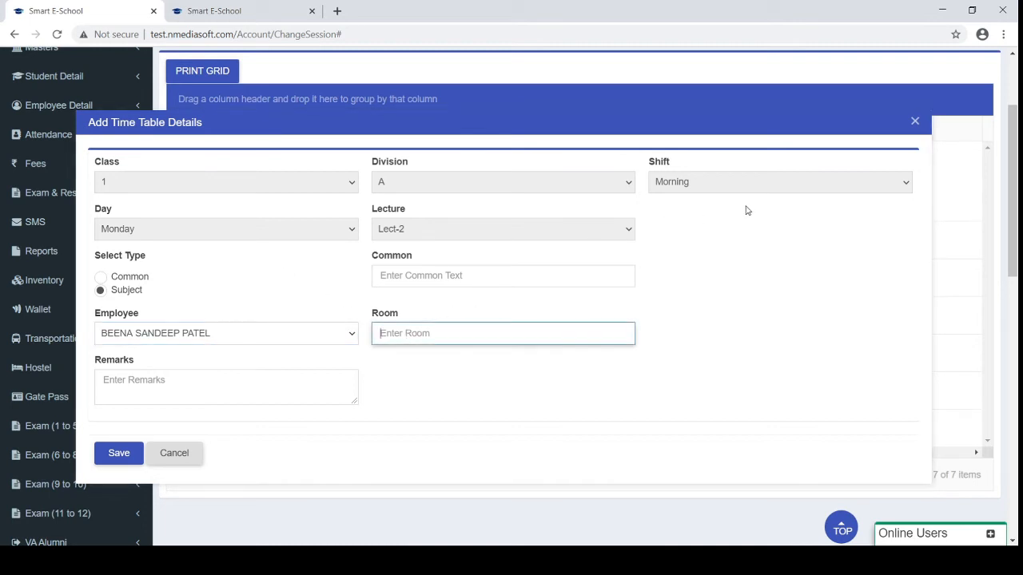
pyautogui.click(915, 121)
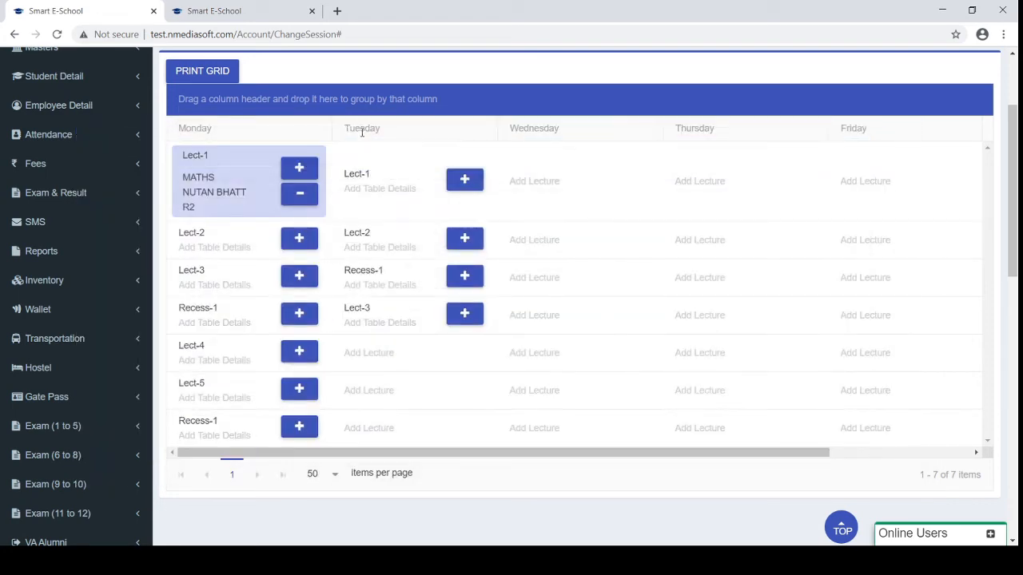
pyautogui.moveTo(217, 189)
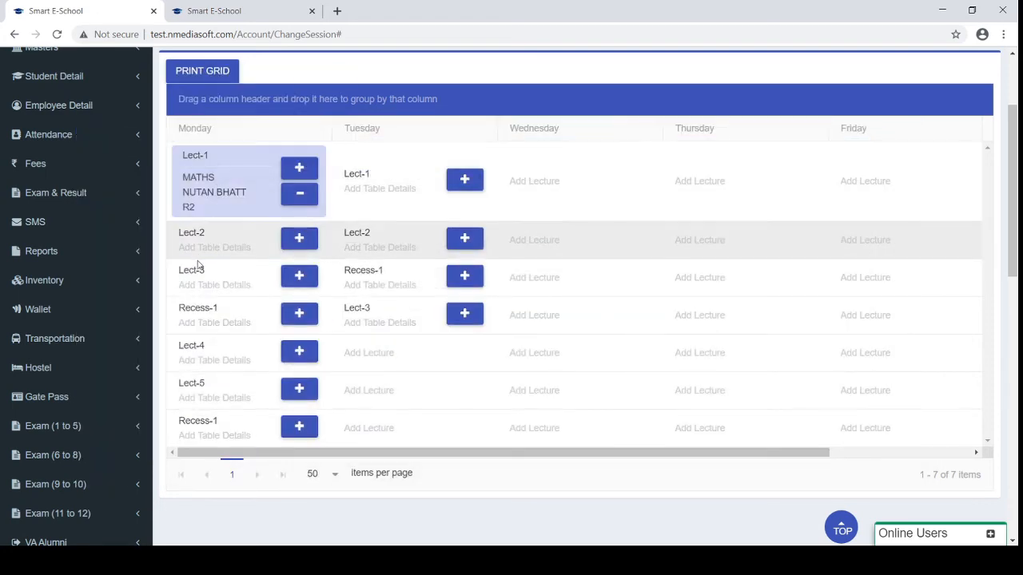
pyautogui.scroll(2, 199, 269)
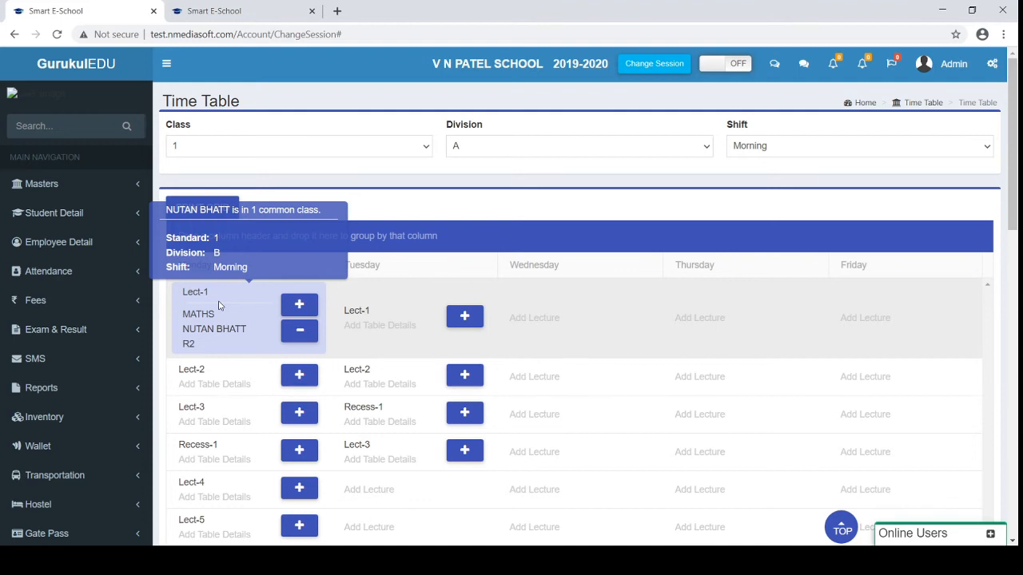
# Collapse Time Table and open Vehicle Master under Vehicle Management
pyautogui.scroll(-3, 685, 312)
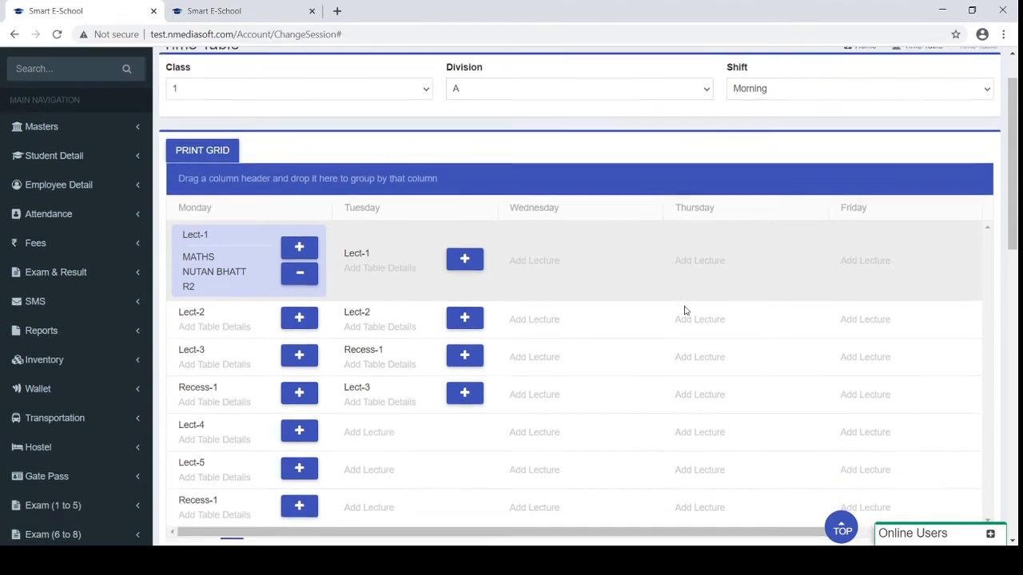
pyautogui.scroll(2, 685, 310)
pyautogui.scroll(1, 685, 311)
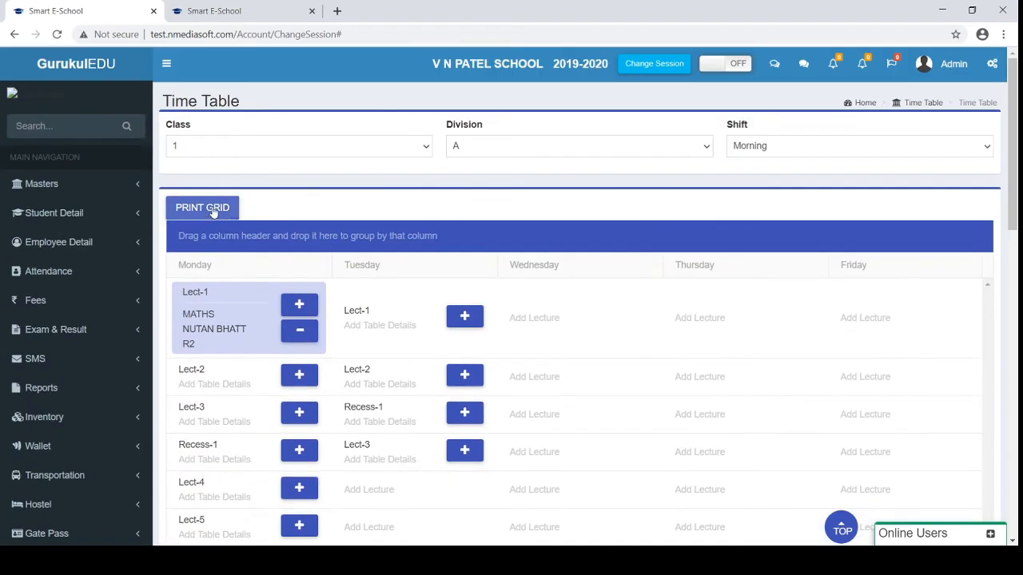
pyautogui.scroll(-3, 289, 210)
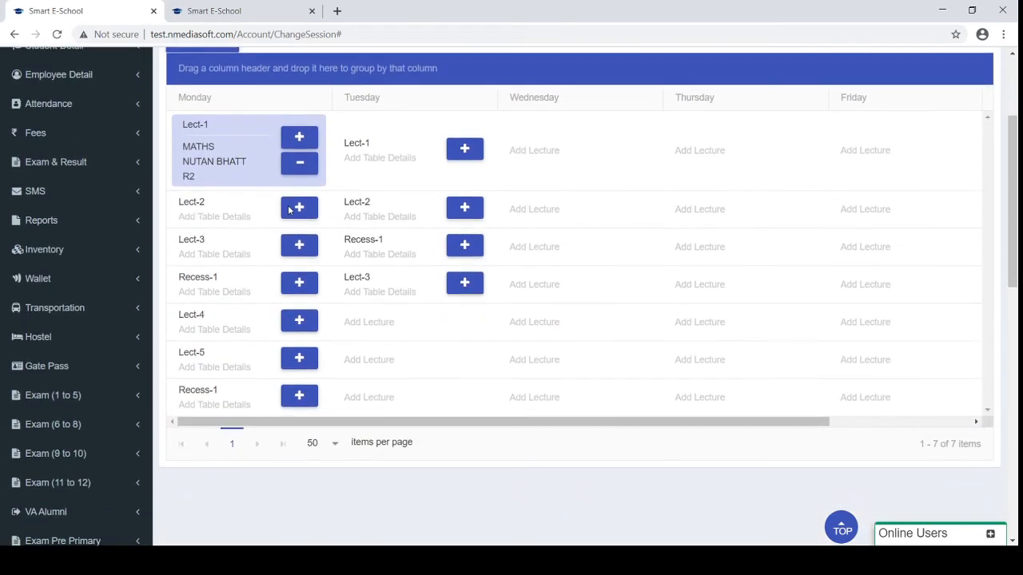
pyautogui.scroll(3, 289, 210)
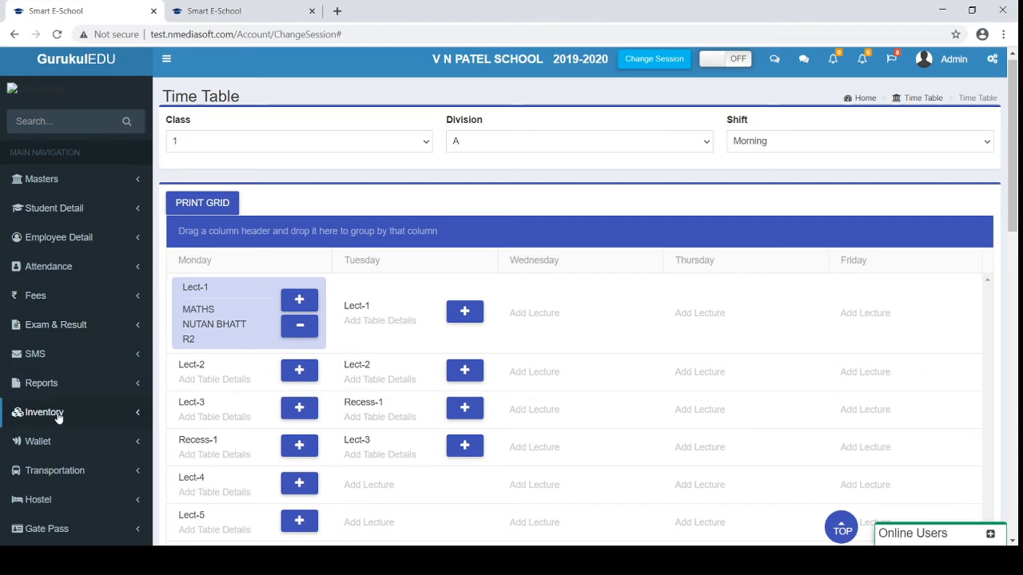
pyautogui.scroll(-5, 59, 416)
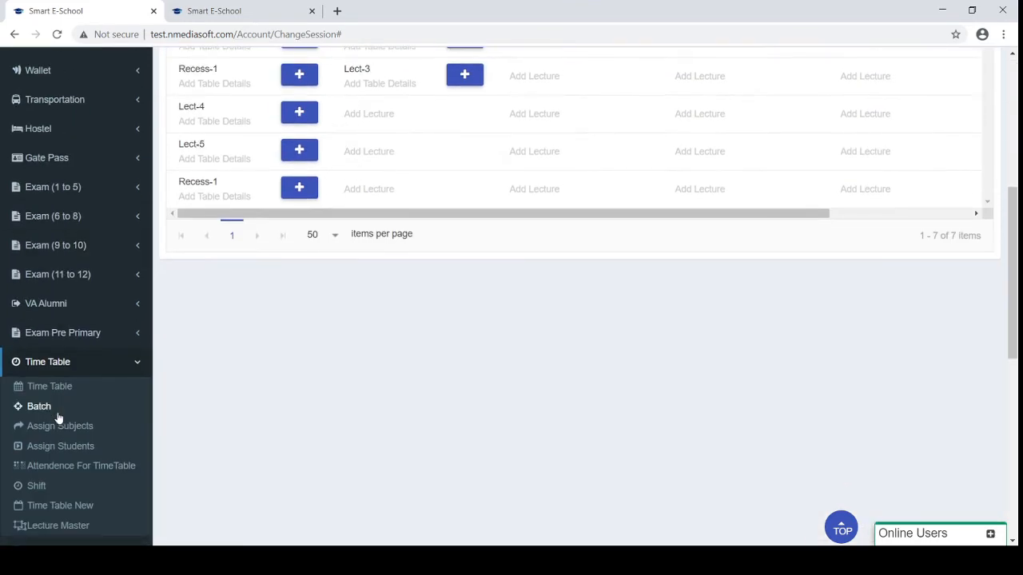
pyautogui.click(65, 362)
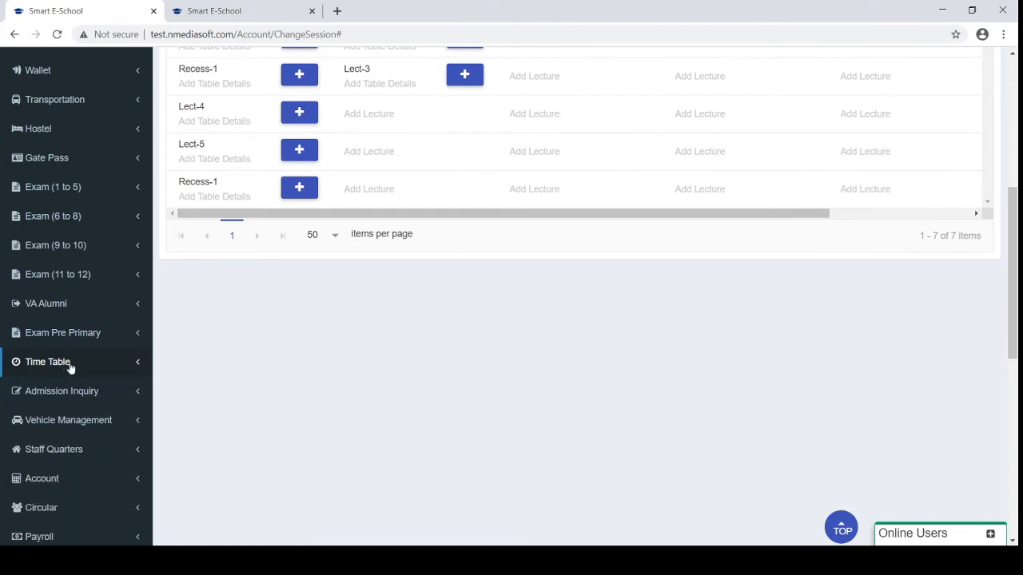
pyautogui.scroll(-1, 84, 430)
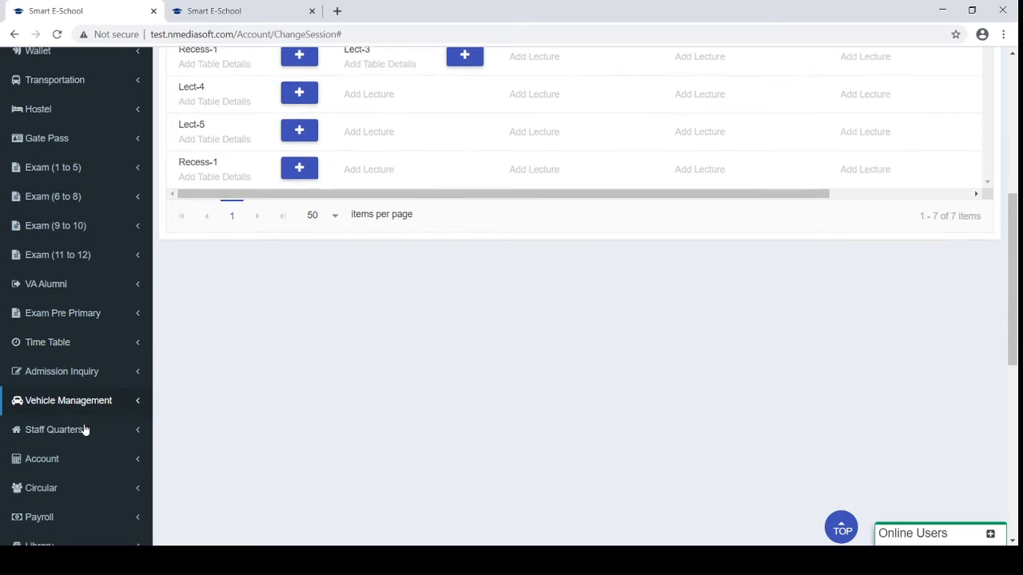
pyautogui.click(72, 400)
pyautogui.scroll(-2, 73, 407)
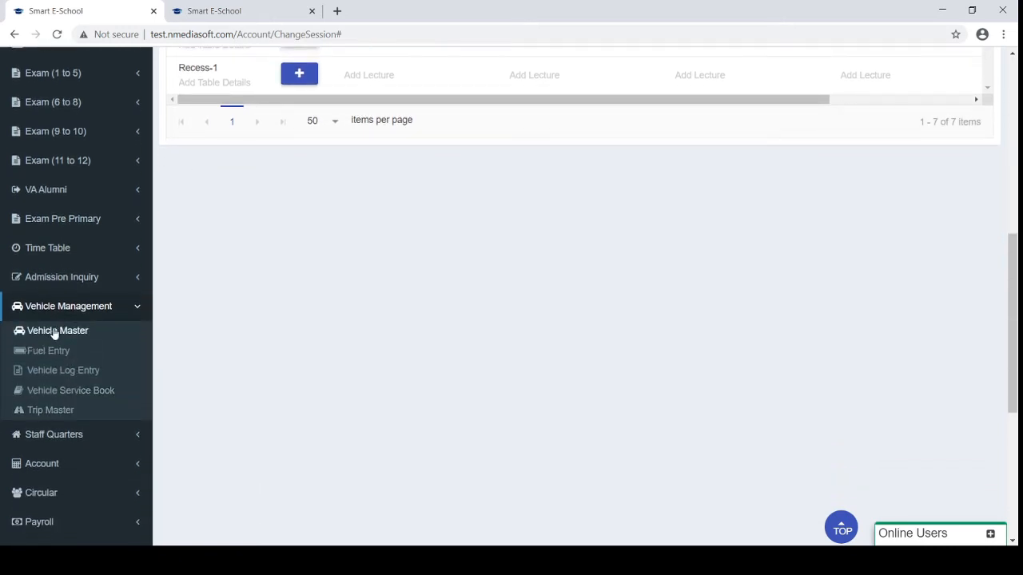
pyautogui.click(55, 330)
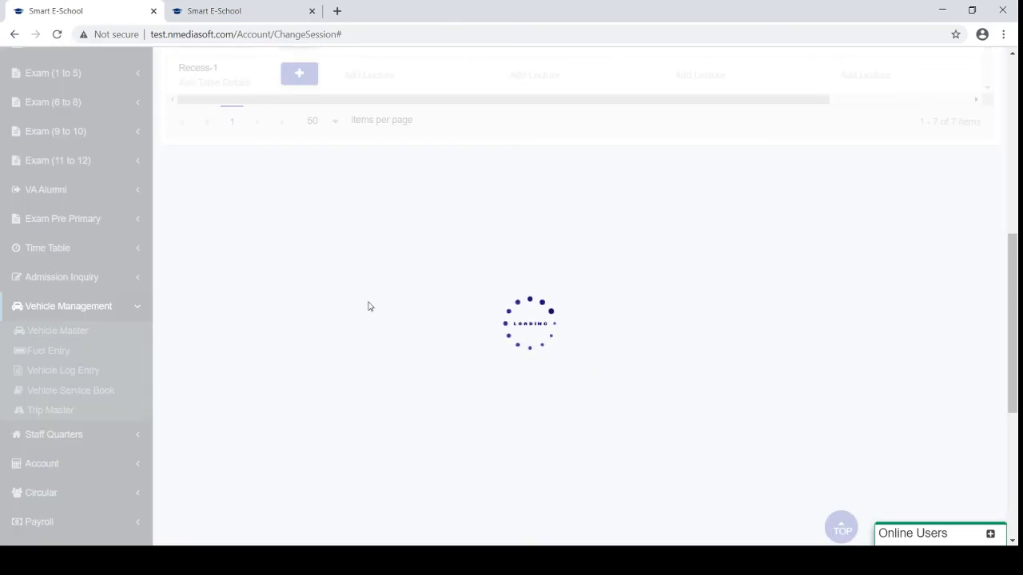
# Review the Vehicle Master List of 21 vehicles, then go to Fuel Entry
pyautogui.scroll(-1, 370, 302)
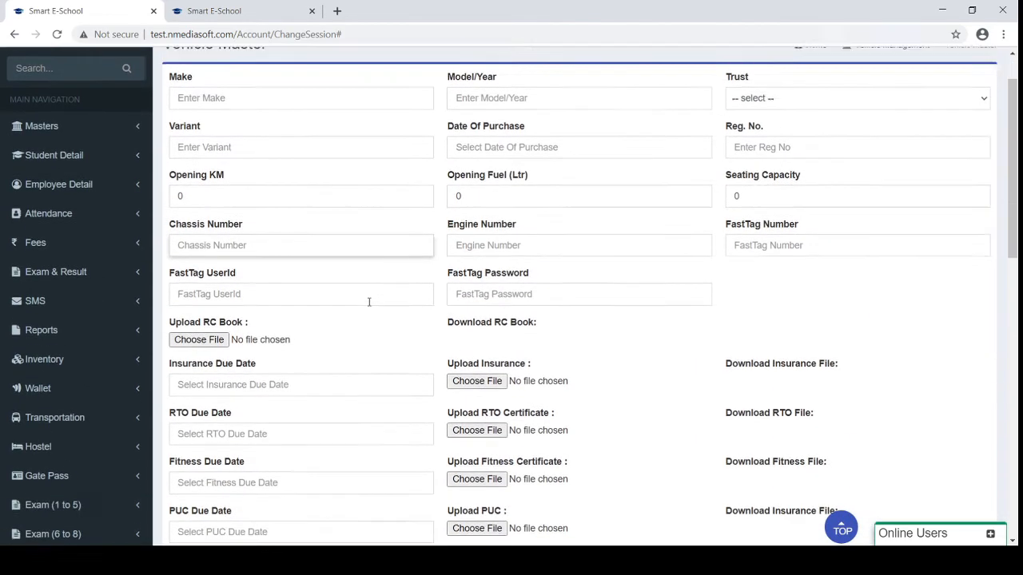
pyautogui.scroll(-1, 370, 304)
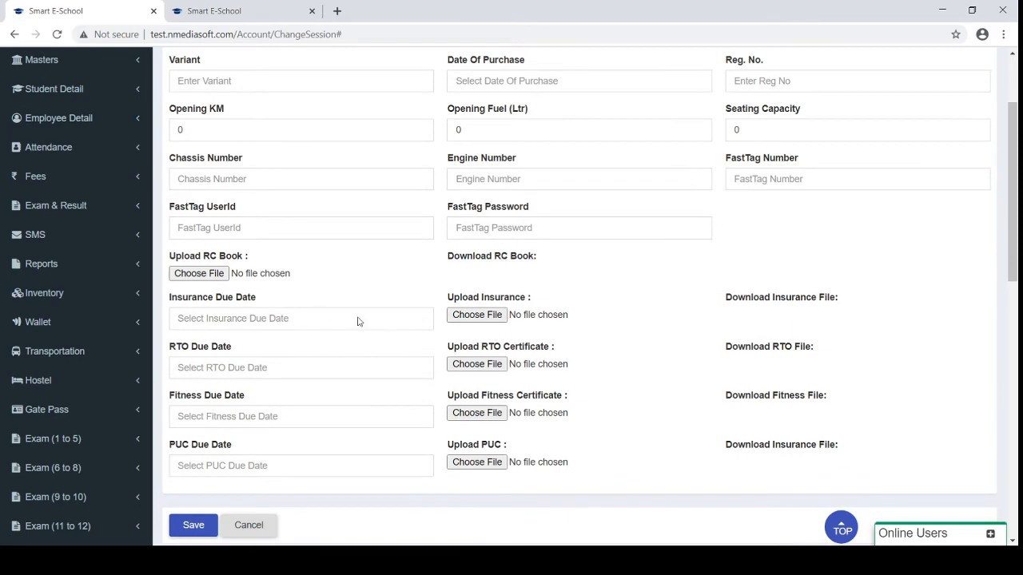
pyautogui.scroll(-3, 491, 339)
pyautogui.scroll(-5, 491, 339)
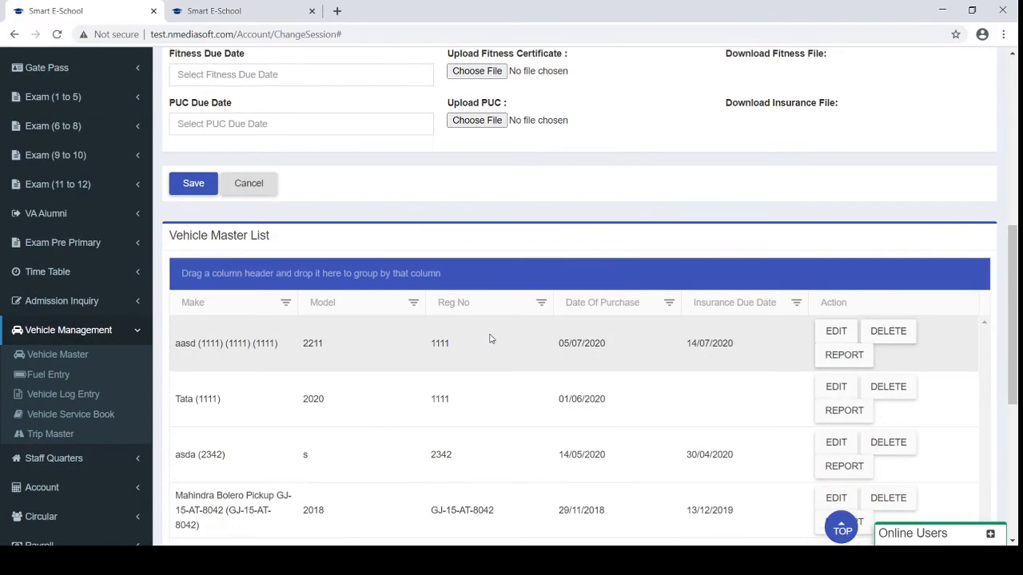
pyautogui.click(24, 156)
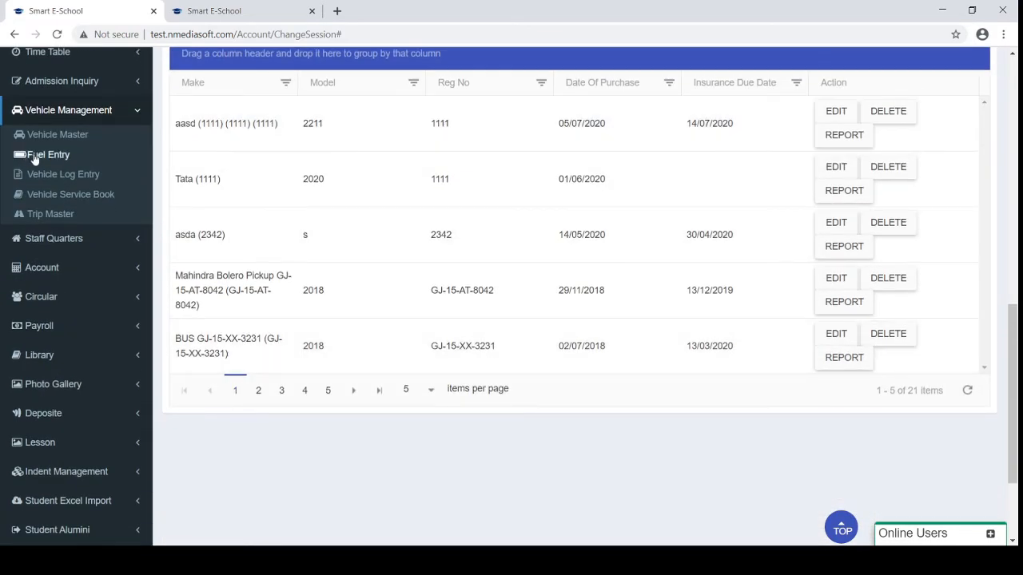
# Collapse and re-expand a vehicle make group, then show fuel entries page 4 (rows 16–20 of 524)
pyautogui.scroll(3, 213, 235)
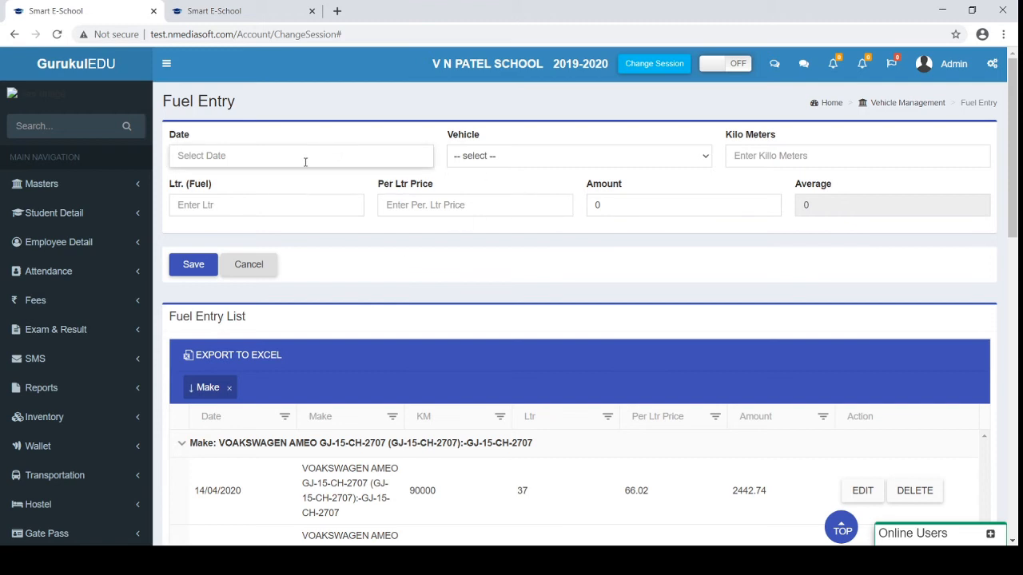
pyautogui.scroll(-1, 686, 221)
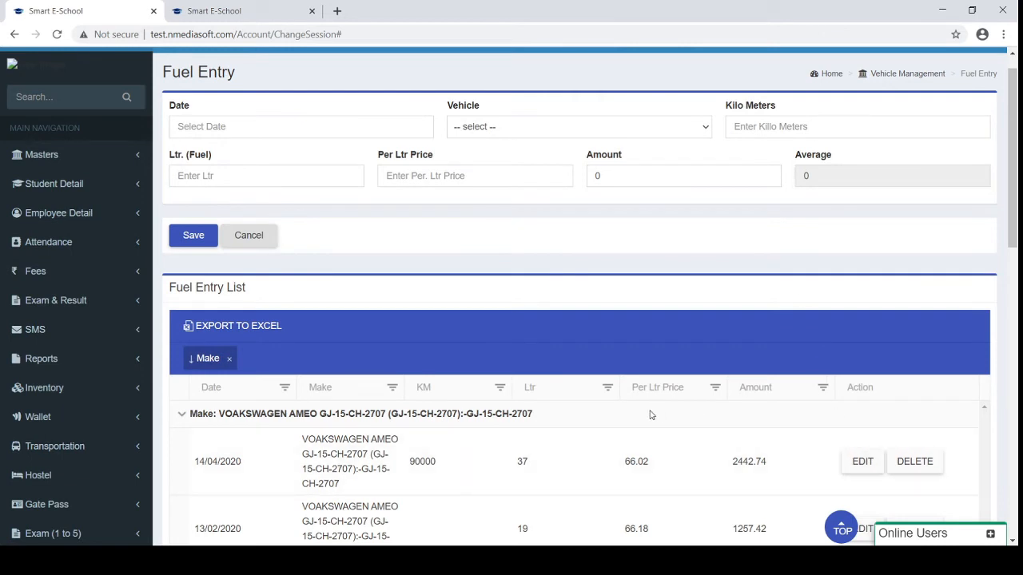
pyautogui.scroll(-1, 650, 415)
pyautogui.scroll(-2, 581, 440)
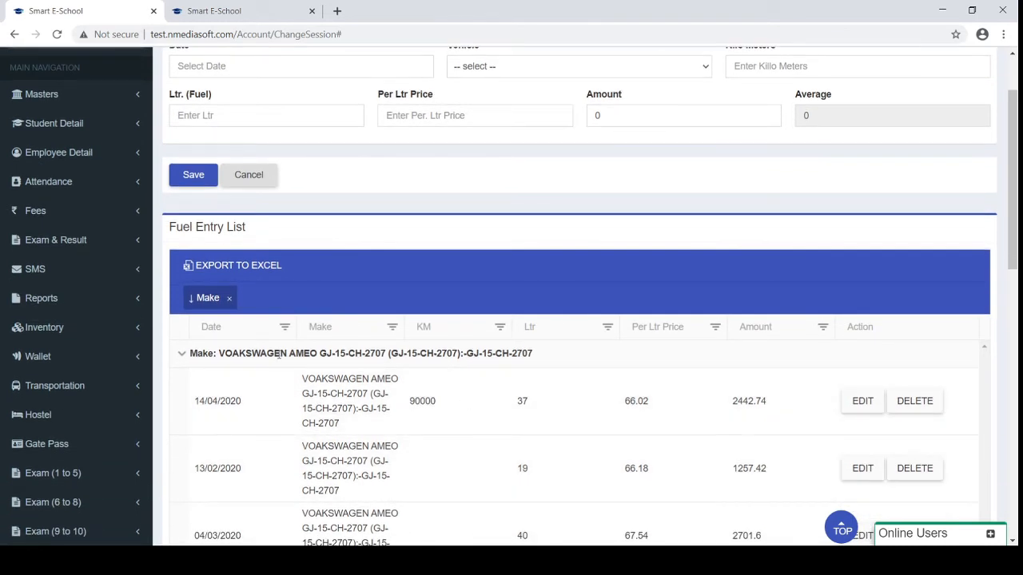
pyautogui.click(182, 355)
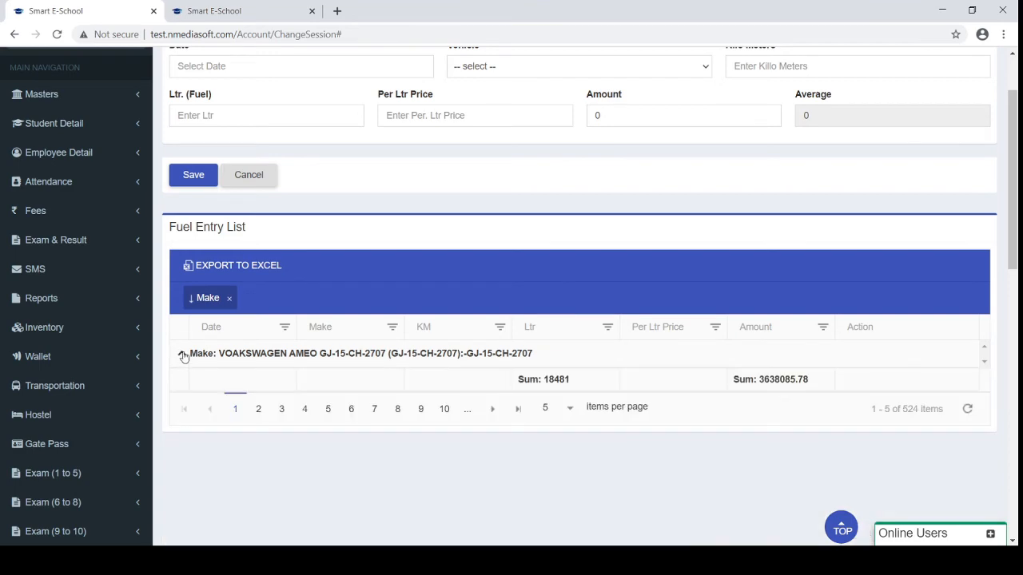
pyautogui.click(181, 354)
pyautogui.scroll(-3, 246, 410)
pyautogui.scroll(-4, 247, 410)
pyautogui.click(307, 347)
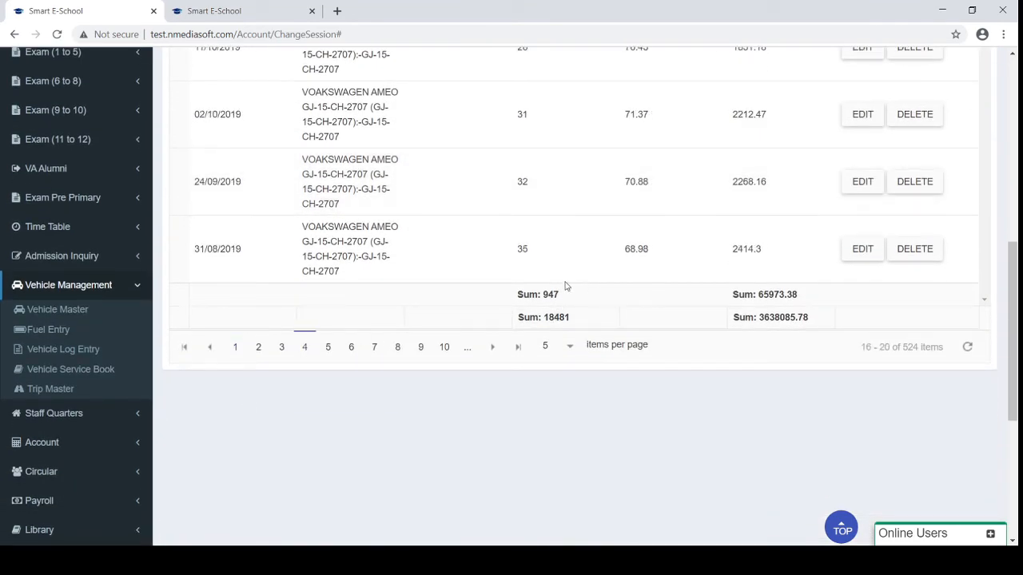
# Look over the page 4 fuel entries before moving to Vehicle Log Entry
pyautogui.scroll(3, 549, 285)
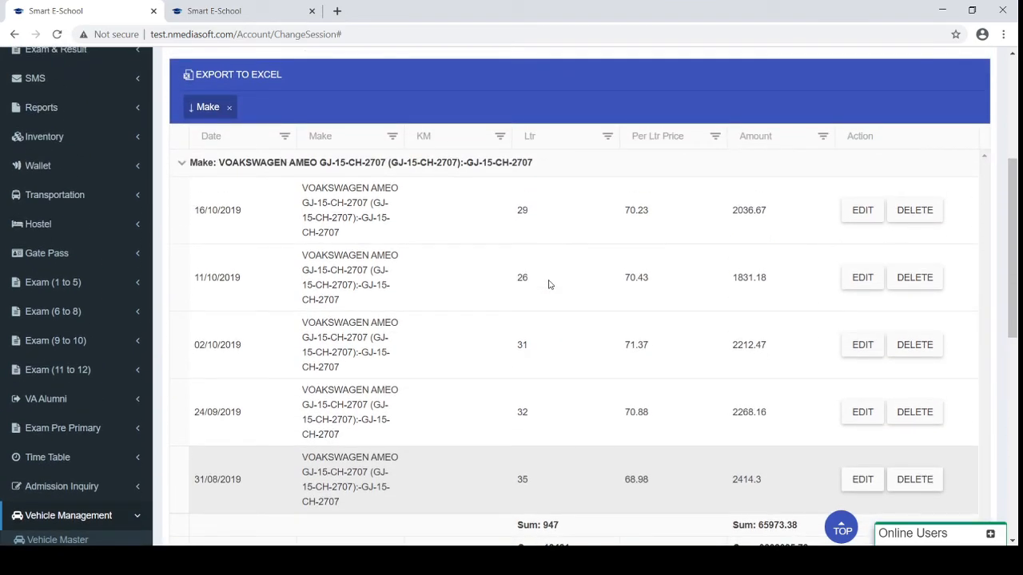
pyautogui.scroll(-1, 548, 285)
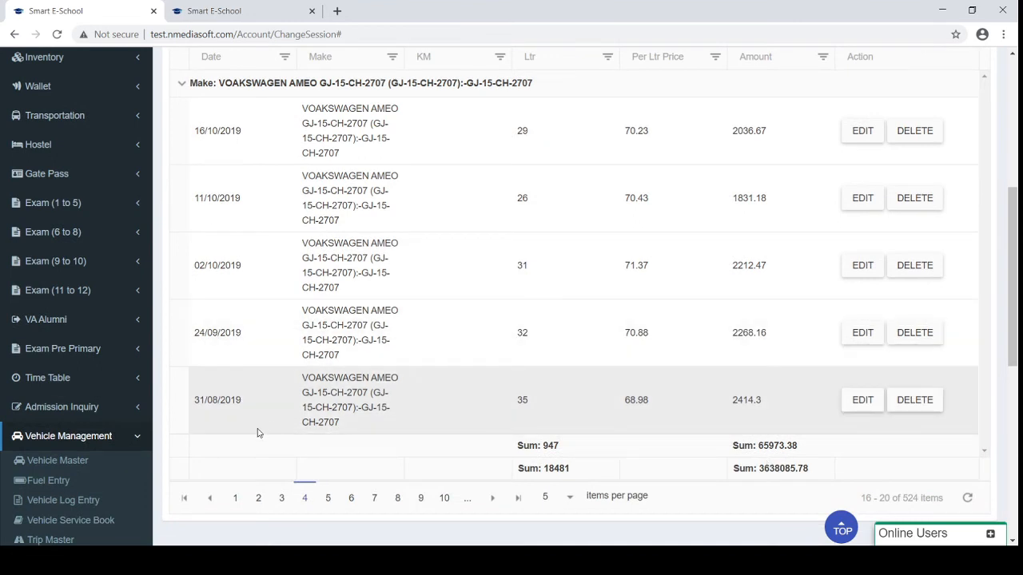
pyautogui.scroll(-1, 258, 429)
pyautogui.click(57, 449)
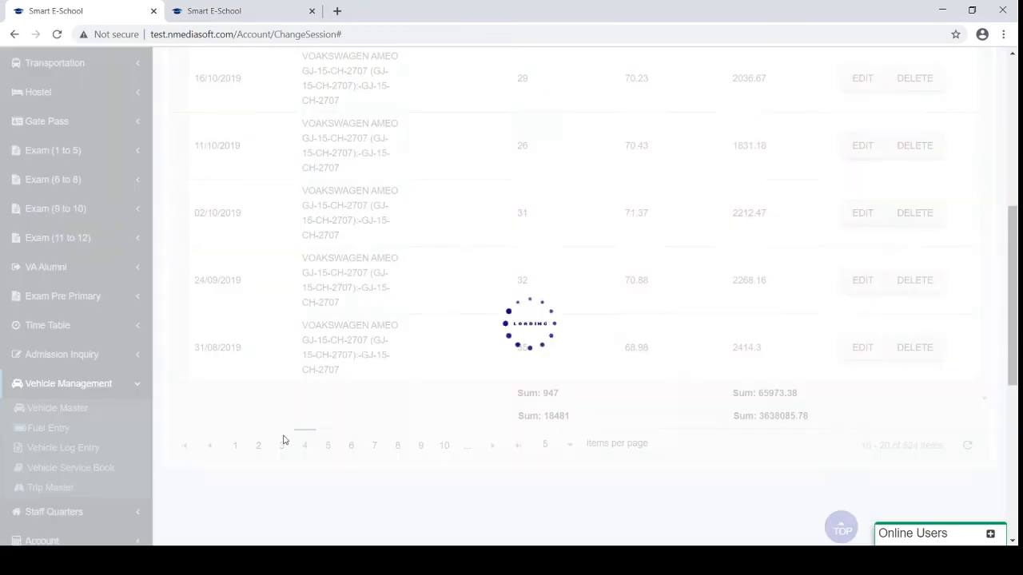
# Set the vehicle log date to 02/09/2020 and review the per-vehicle entry rows
pyautogui.scroll(3, 346, 416)
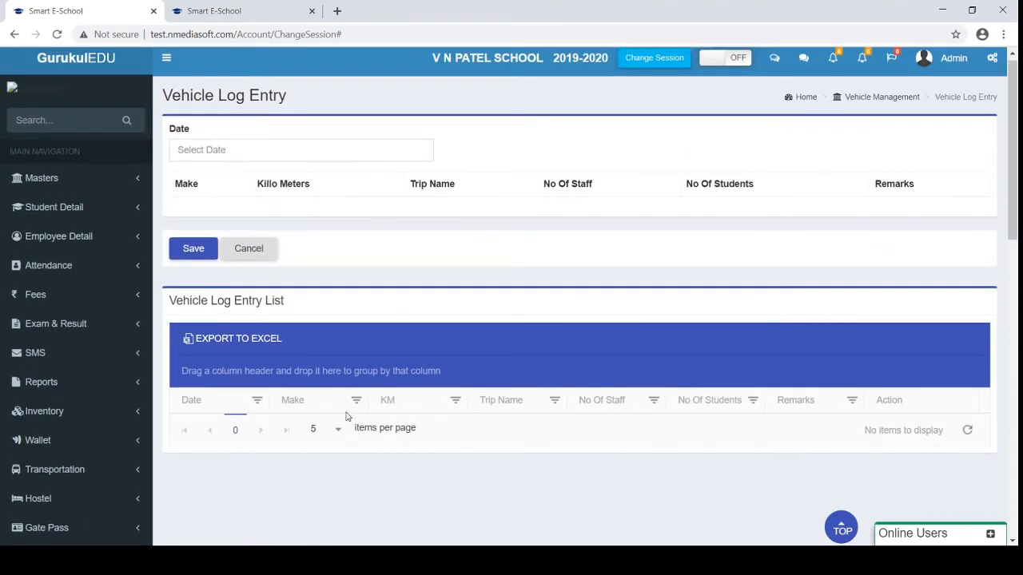
pyautogui.scroll(-1, 346, 416)
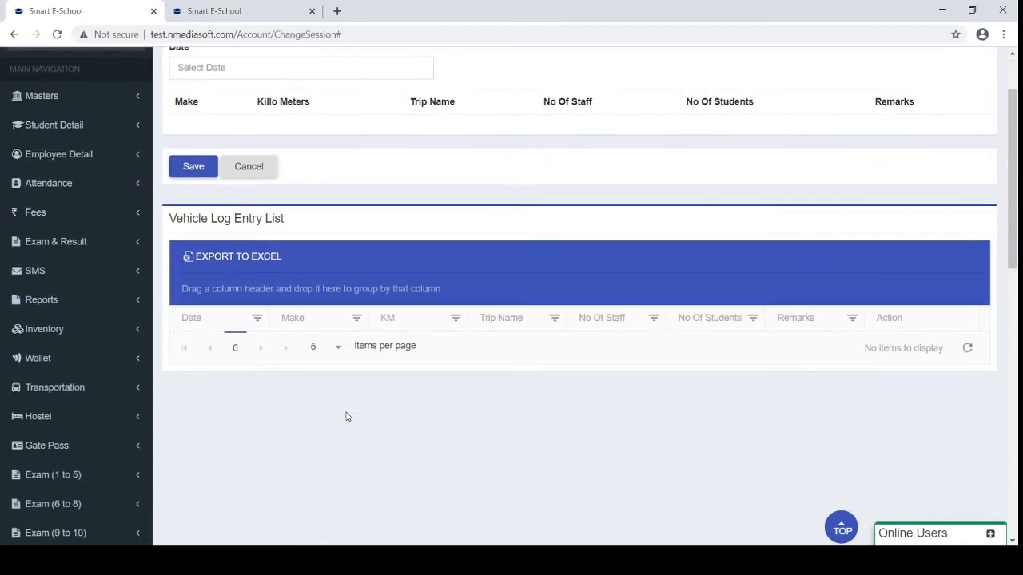
pyautogui.click(297, 74)
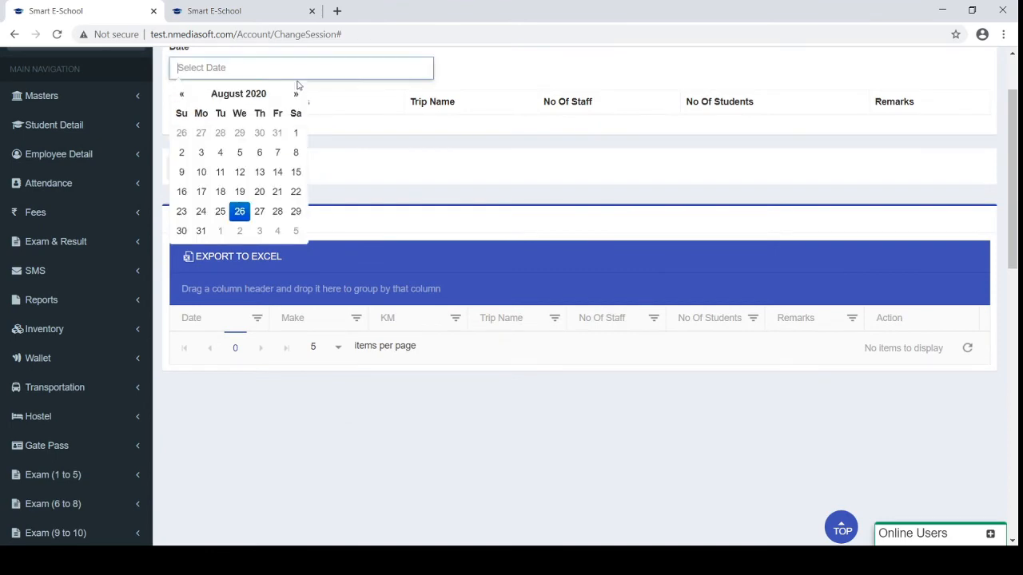
pyautogui.click(239, 229)
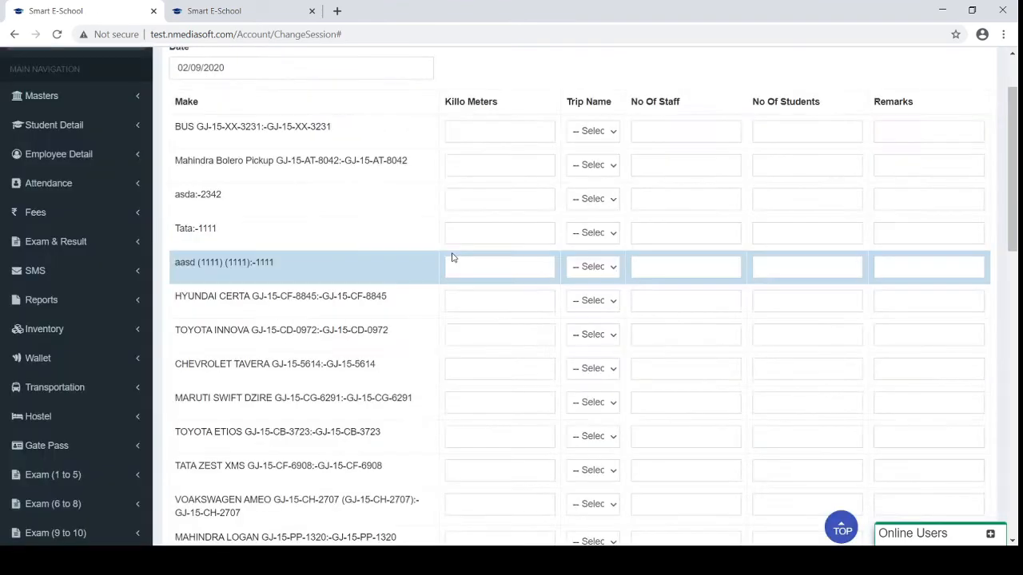
pyautogui.scroll(1, 452, 259)
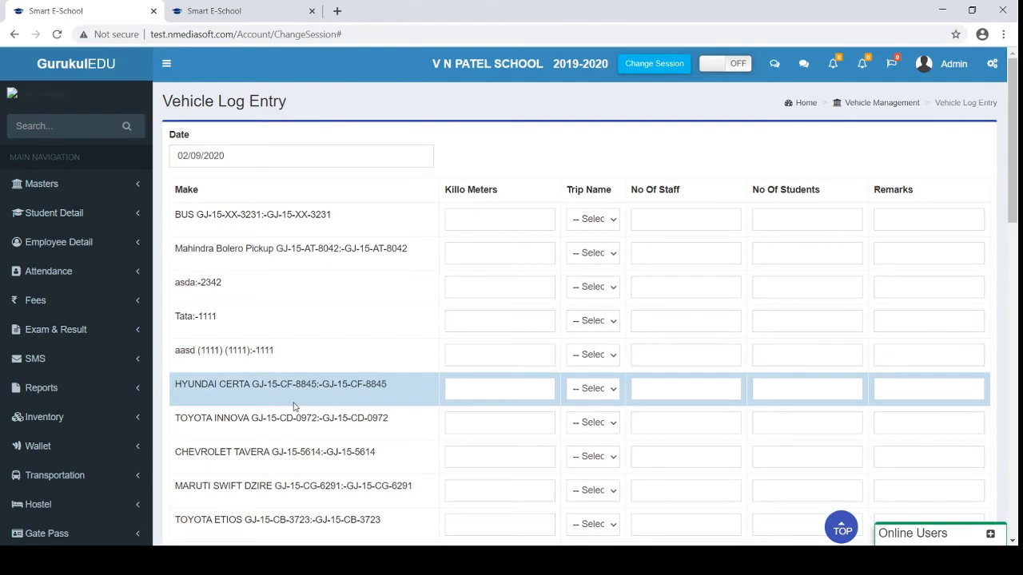
pyautogui.scroll(-1, 297, 400)
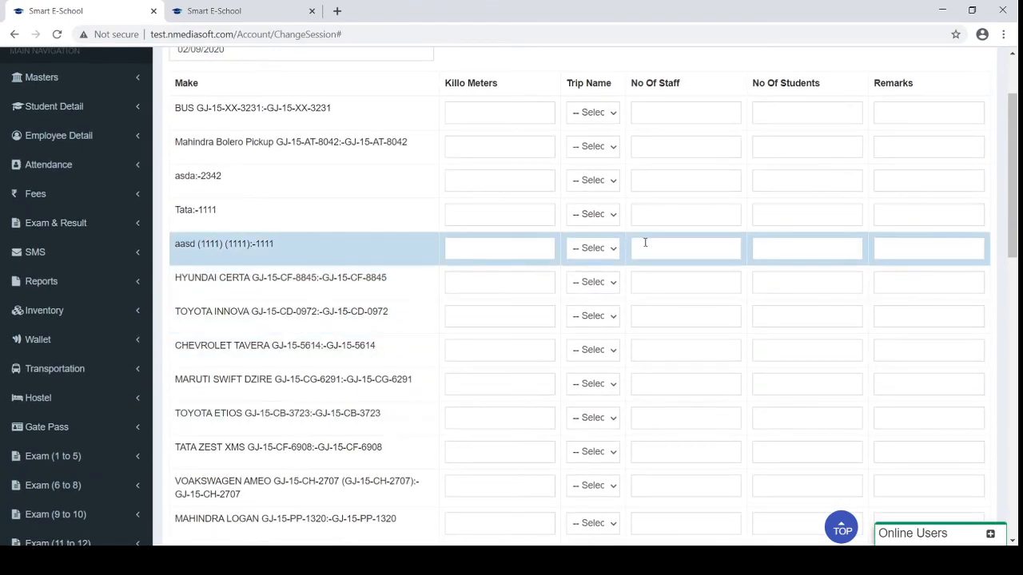
pyautogui.scroll(1, 664, 136)
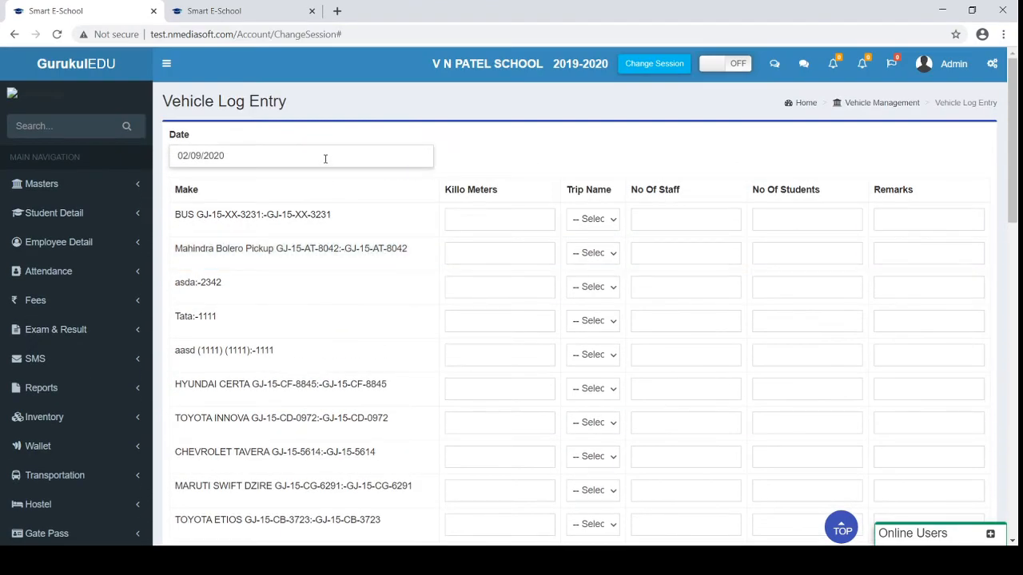
pyautogui.scroll(-5, 327, 161)
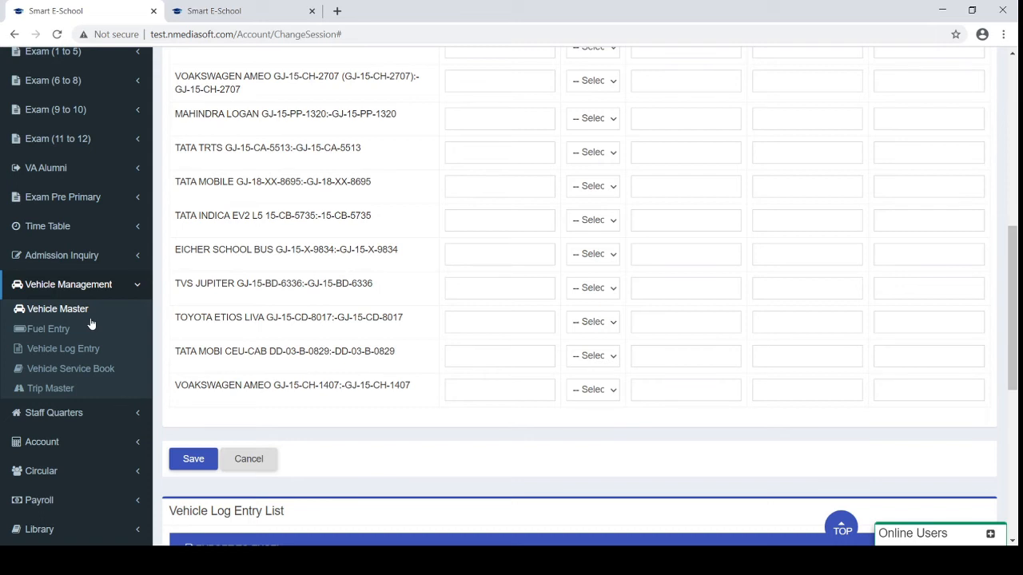
# Review Vehicle Service Book records by make, VOAKSWAGEN AMEO totalling 191689, then collapse Vehicle Management
pyautogui.click(74, 370)
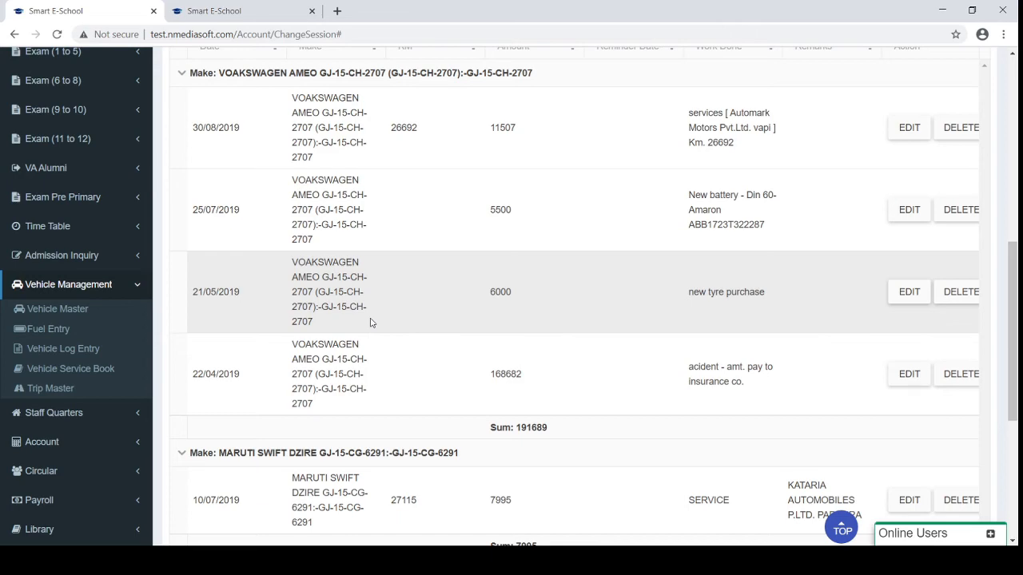
pyautogui.scroll(7, 370, 323)
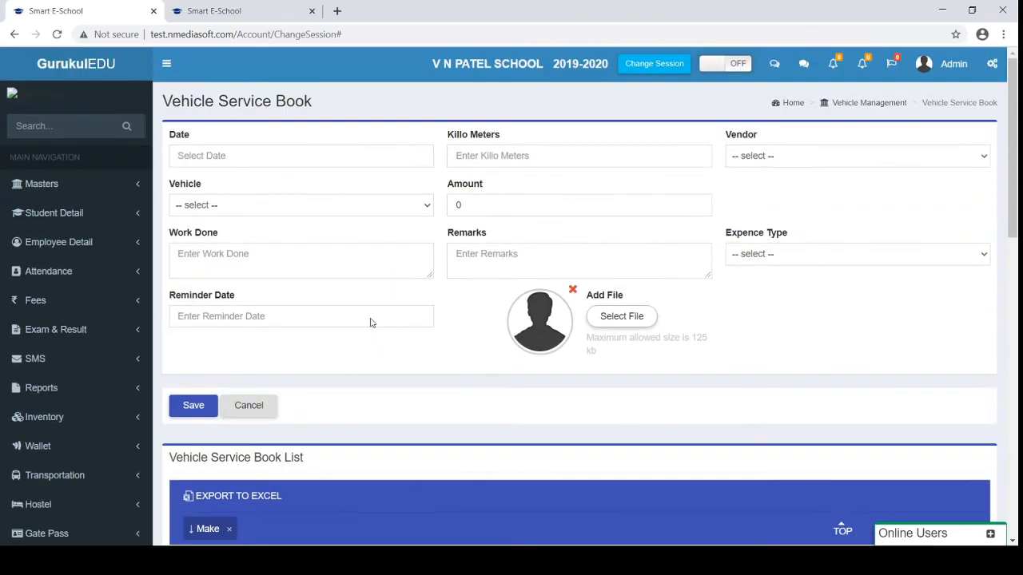
pyautogui.scroll(-4, 370, 323)
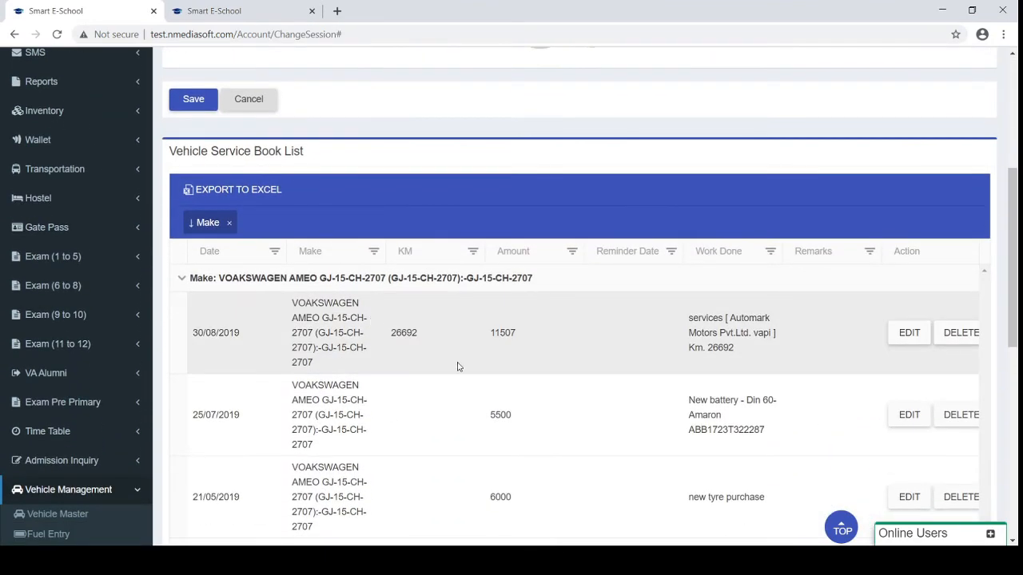
pyautogui.scroll(-3, 458, 366)
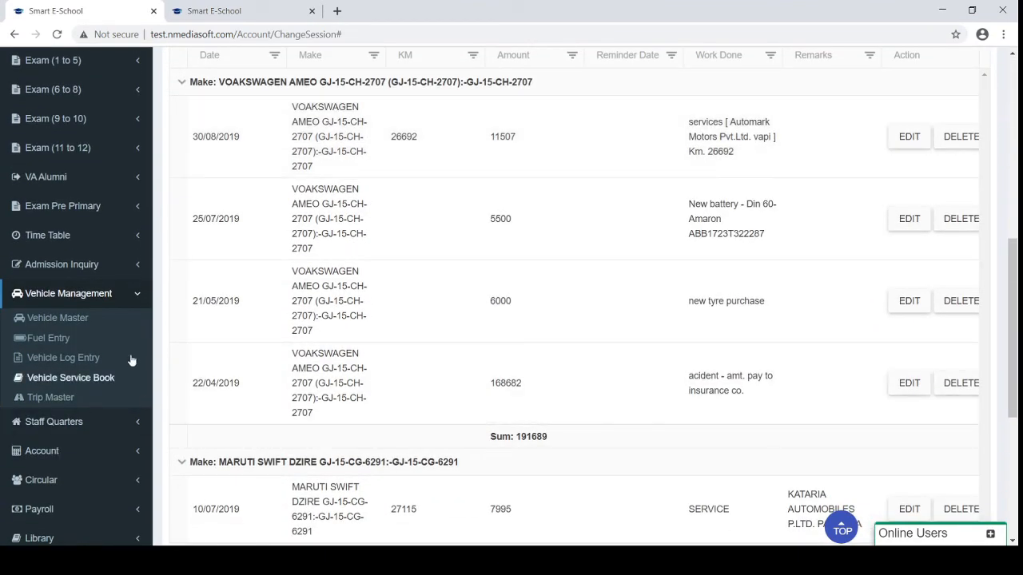
pyautogui.click(113, 296)
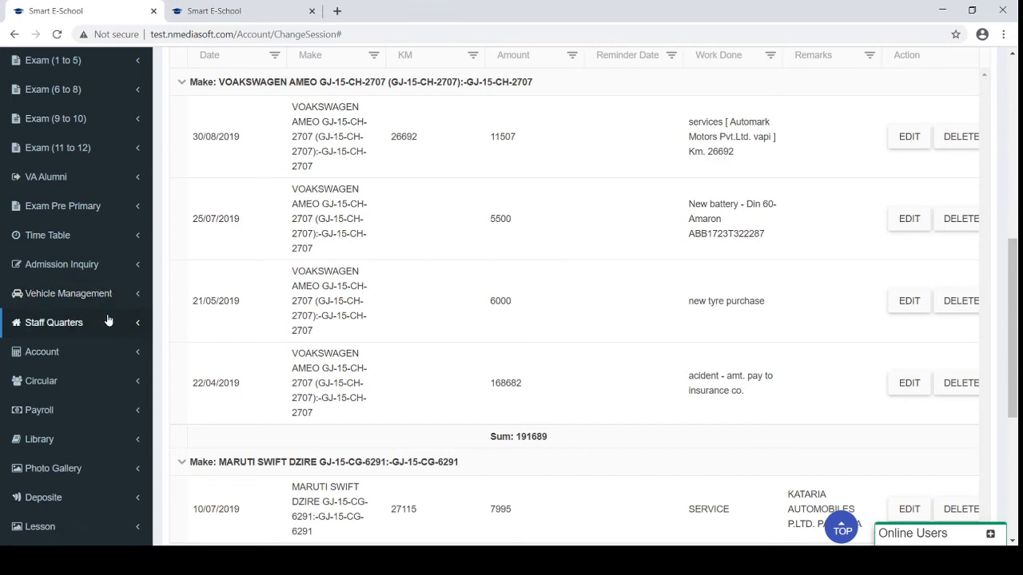
pyautogui.scroll(-1, 108, 319)
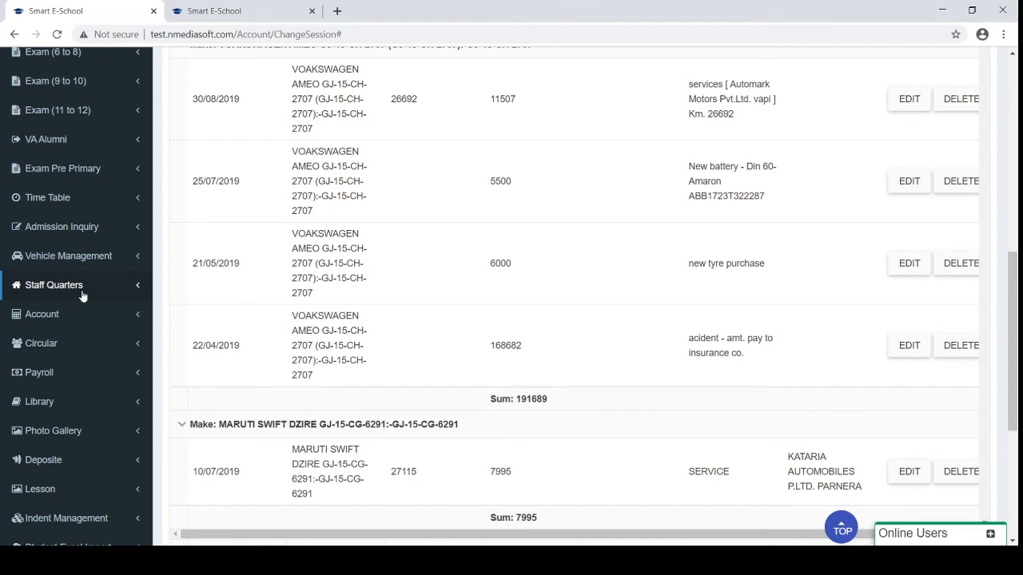
# Expand Staff Quarters and look over the Building list
pyautogui.click(83, 294)
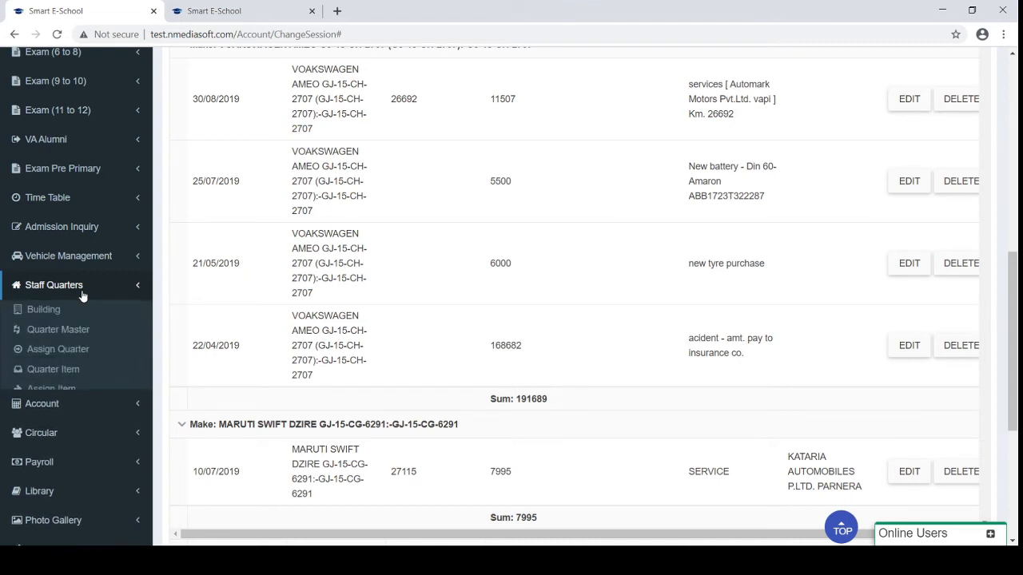
pyautogui.click(31, 320)
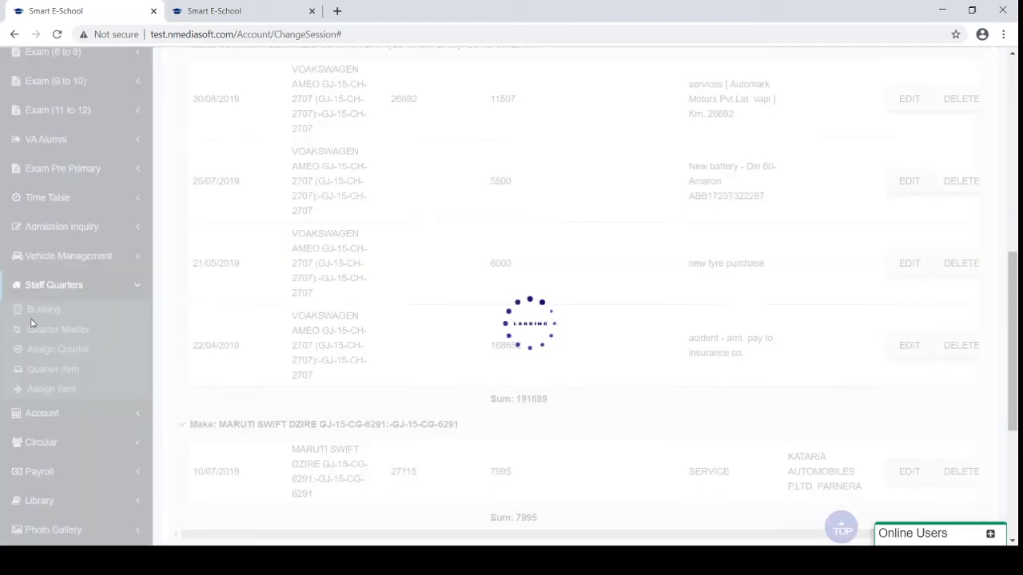
pyautogui.scroll(7, 484, 274)
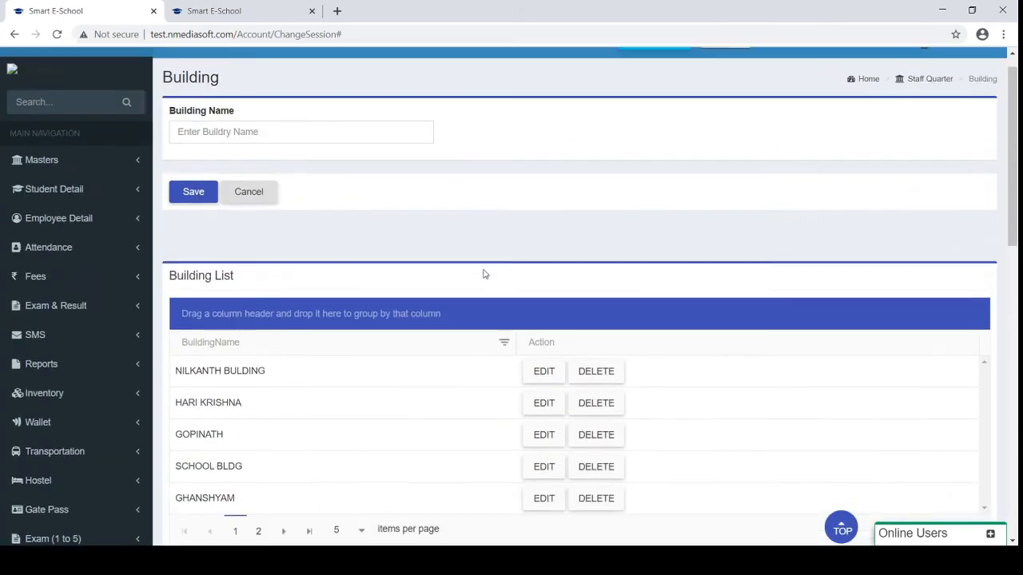
pyautogui.scroll(-1, 485, 274)
pyautogui.scroll(-4, 483, 274)
pyautogui.scroll(-1, 120, 454)
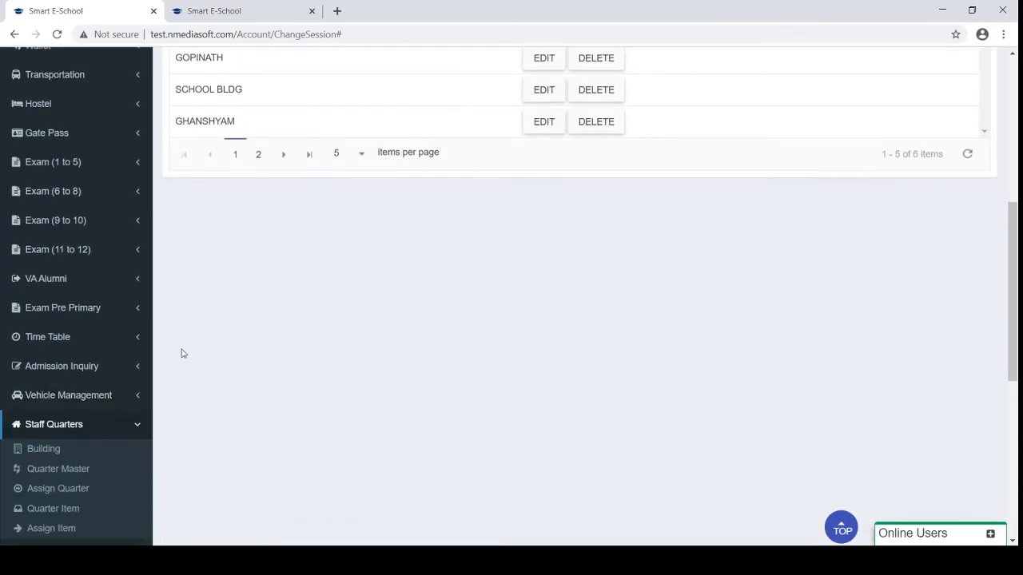
# Look over the Quarter Master list, then the Assign Quarter page with 38 entries
pyautogui.click(59, 470)
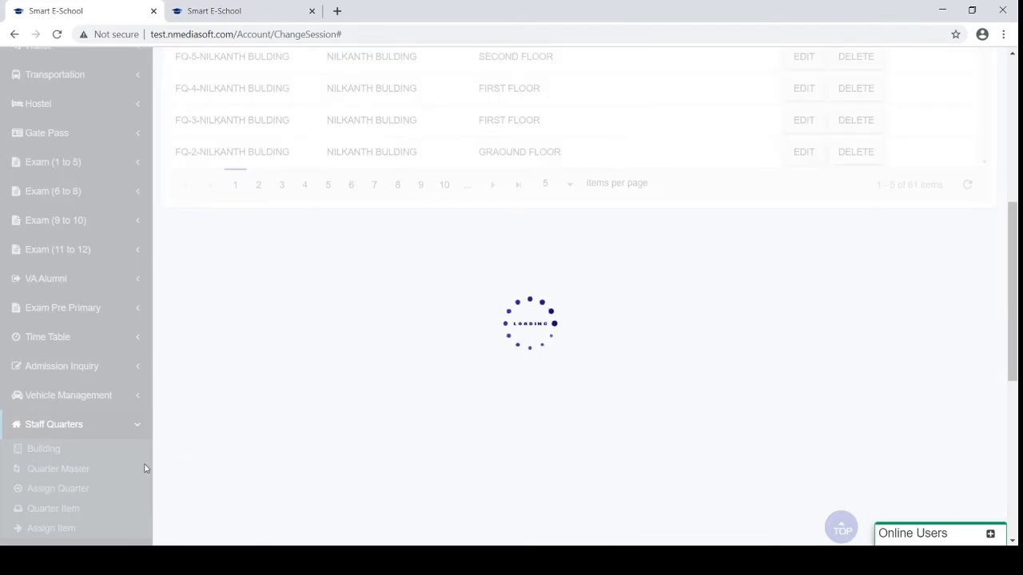
pyautogui.scroll(5, 321, 501)
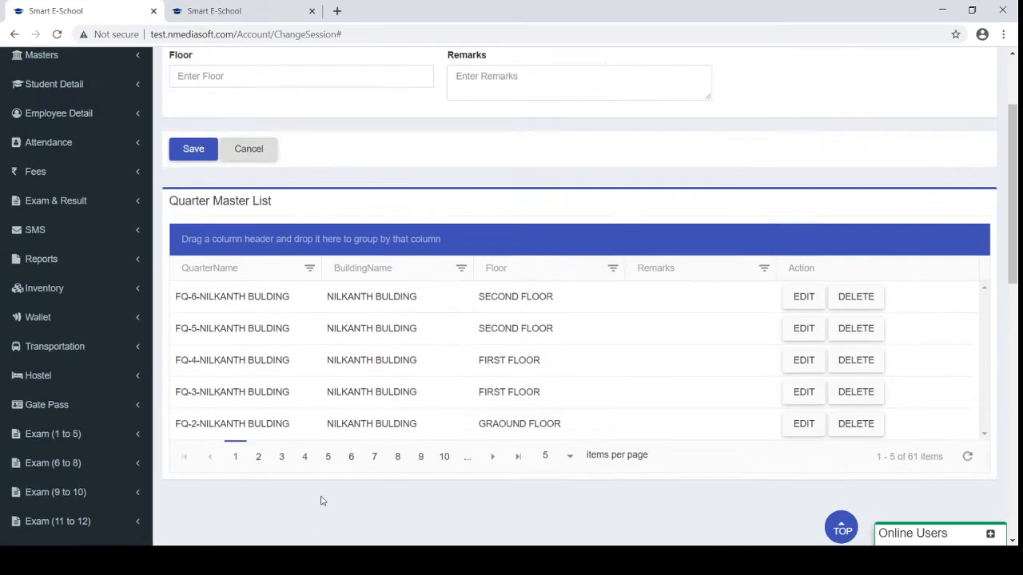
pyautogui.scroll(-7, 320, 501)
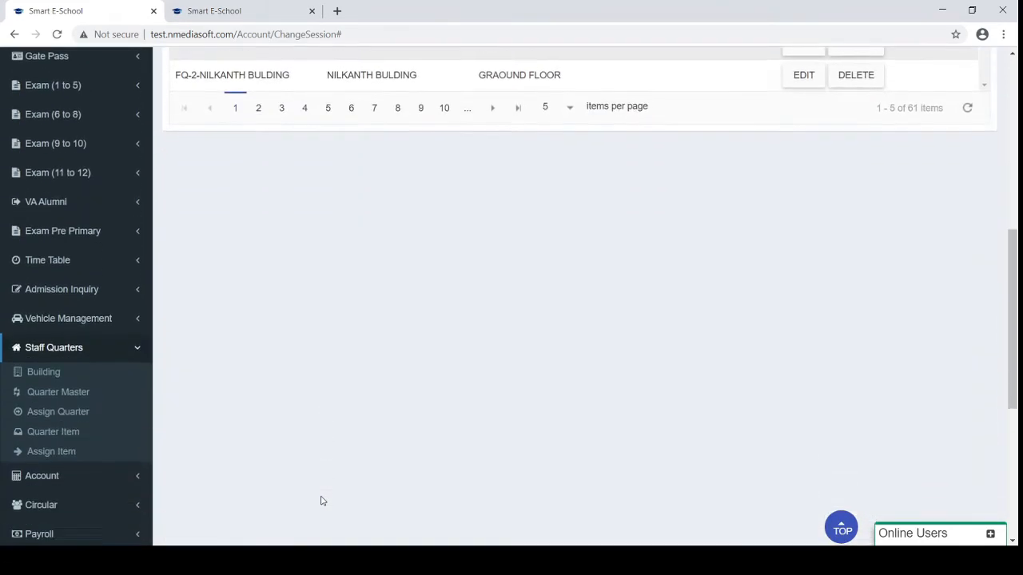
pyautogui.click(48, 319)
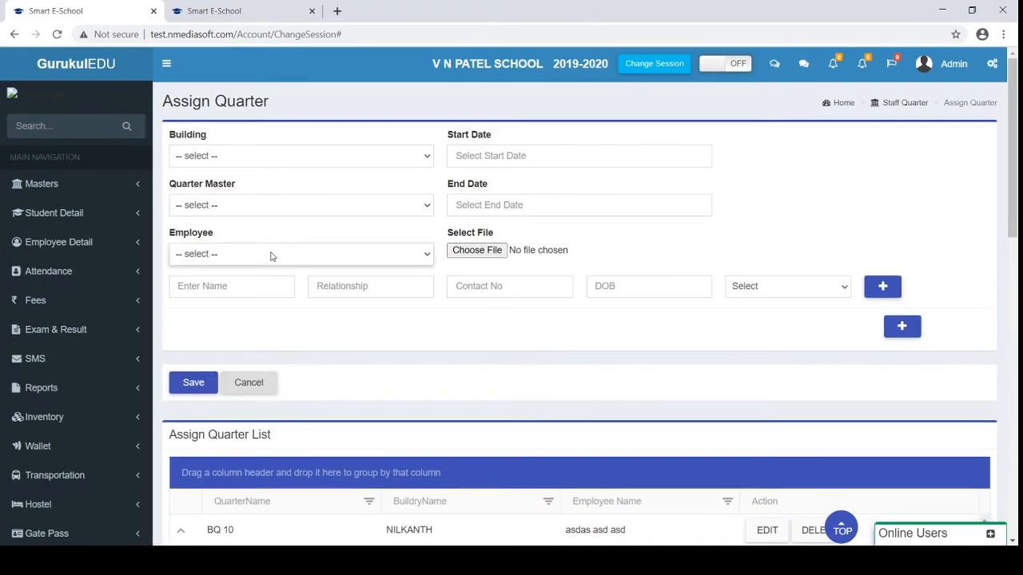
pyautogui.scroll(-2, 418, 399)
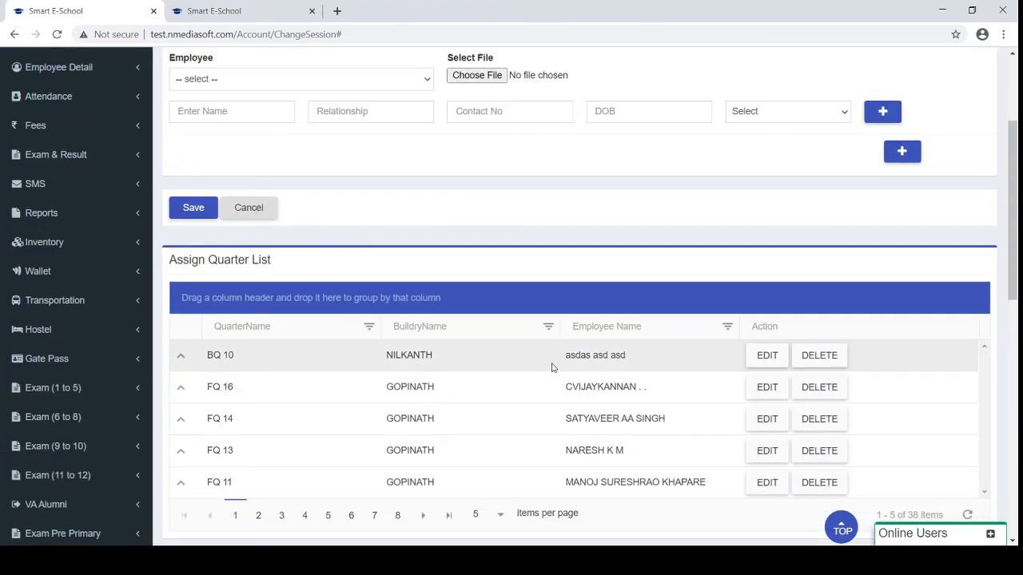
pyautogui.scroll(-8, 552, 367)
pyautogui.scroll(10, 553, 367)
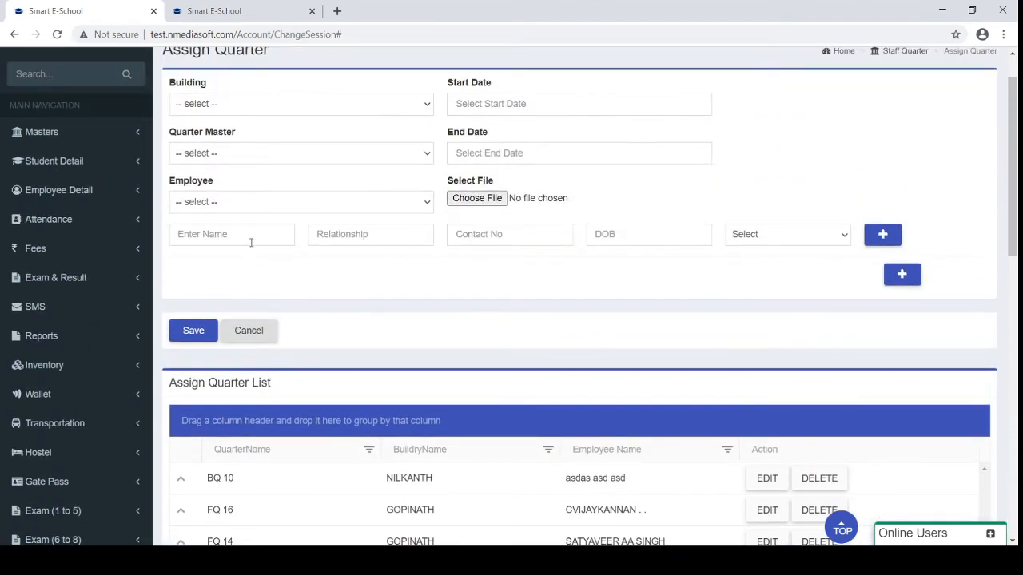
# Open Assign Item and show the items for quarter FQ 2-GHANSHYAM
pyautogui.scroll(-6, 657, 312)
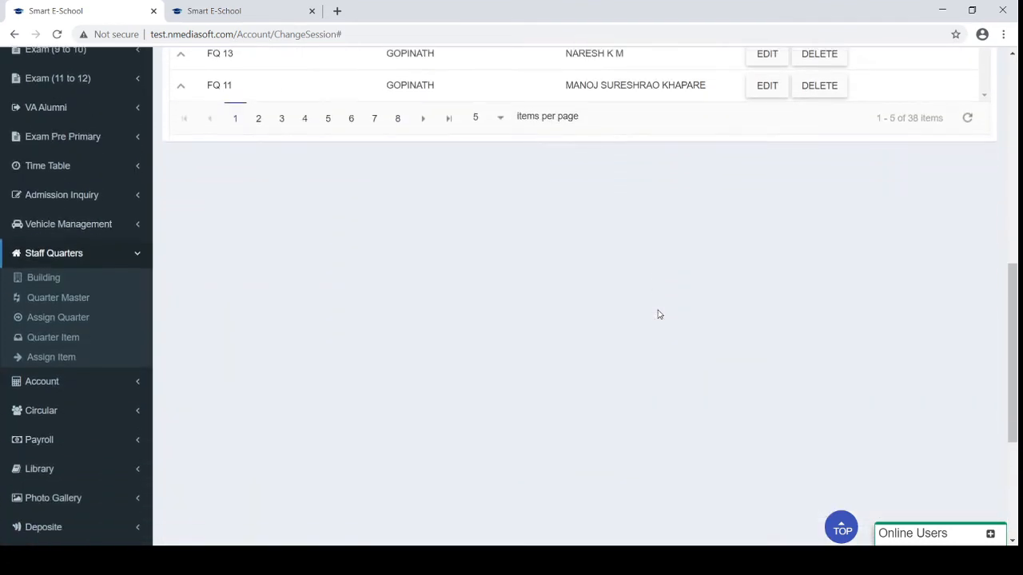
pyautogui.click(50, 347)
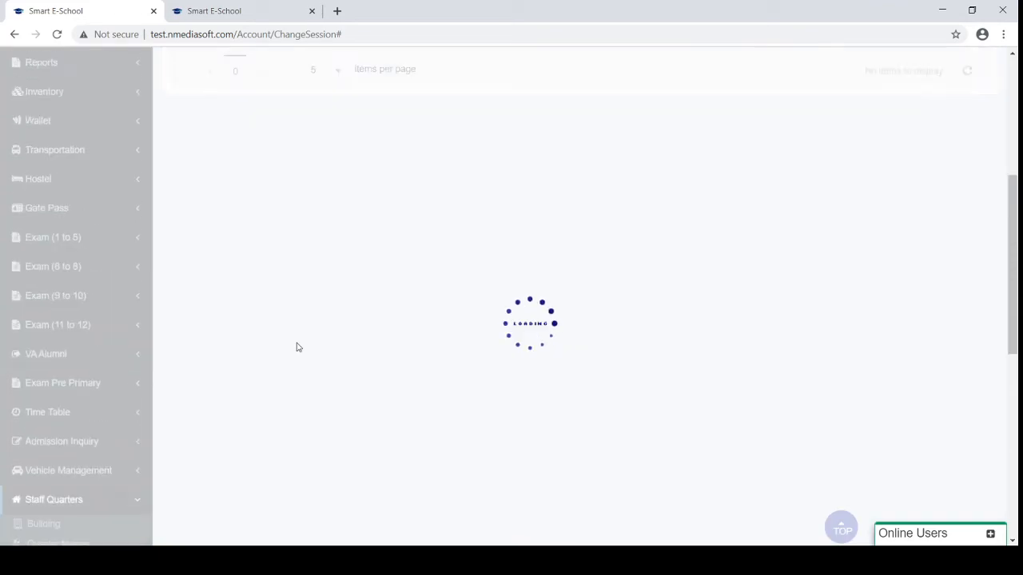
pyautogui.scroll(3, 296, 347)
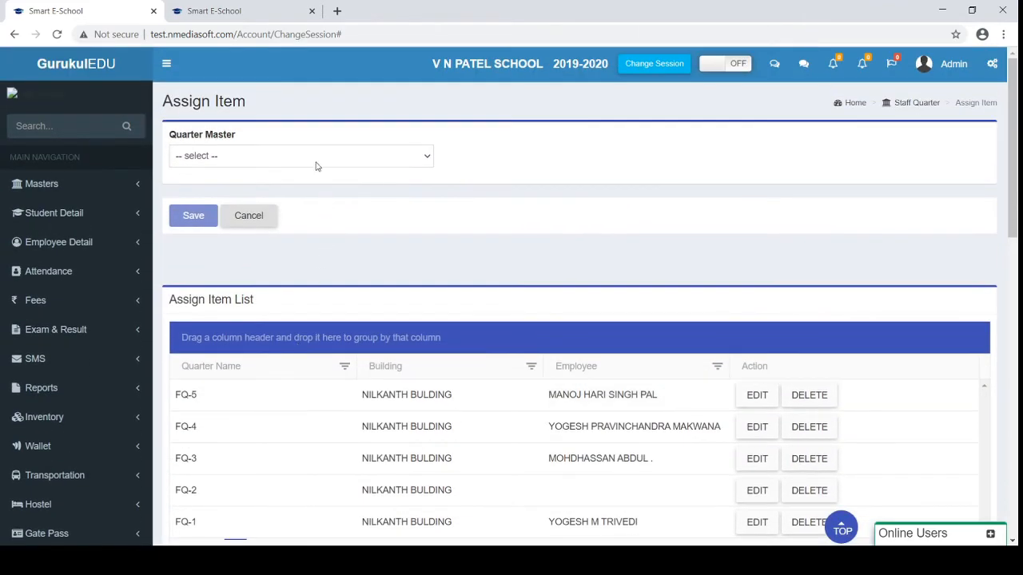
pyautogui.click(314, 163)
pyautogui.click(266, 203)
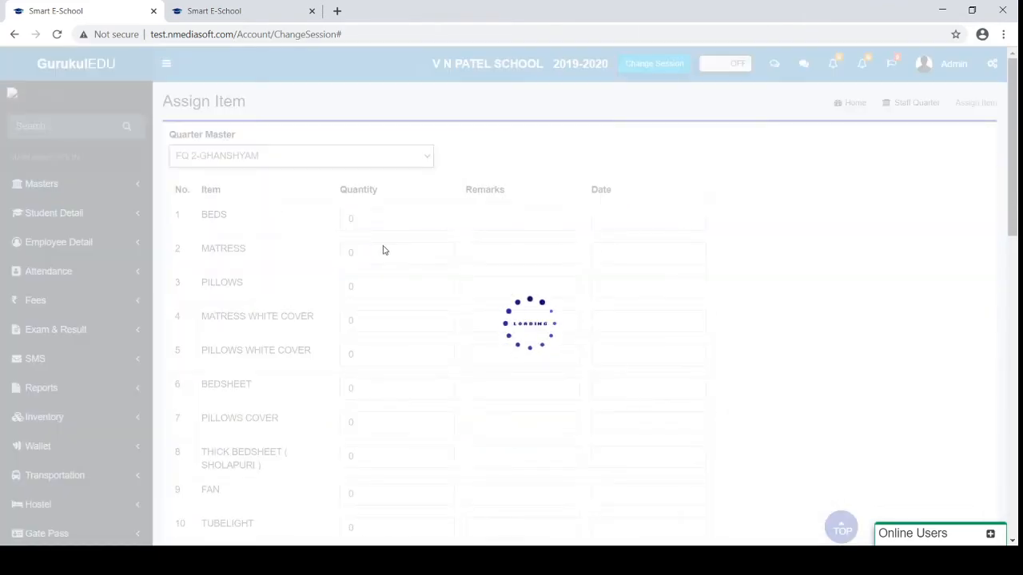
pyautogui.scroll(-5, 244, 265)
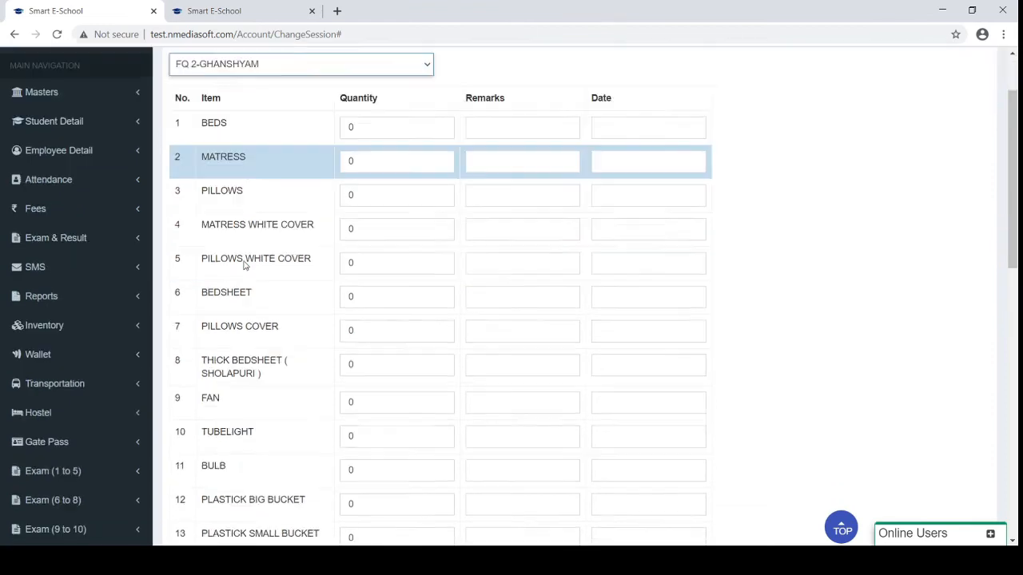
pyautogui.scroll(-2, 245, 265)
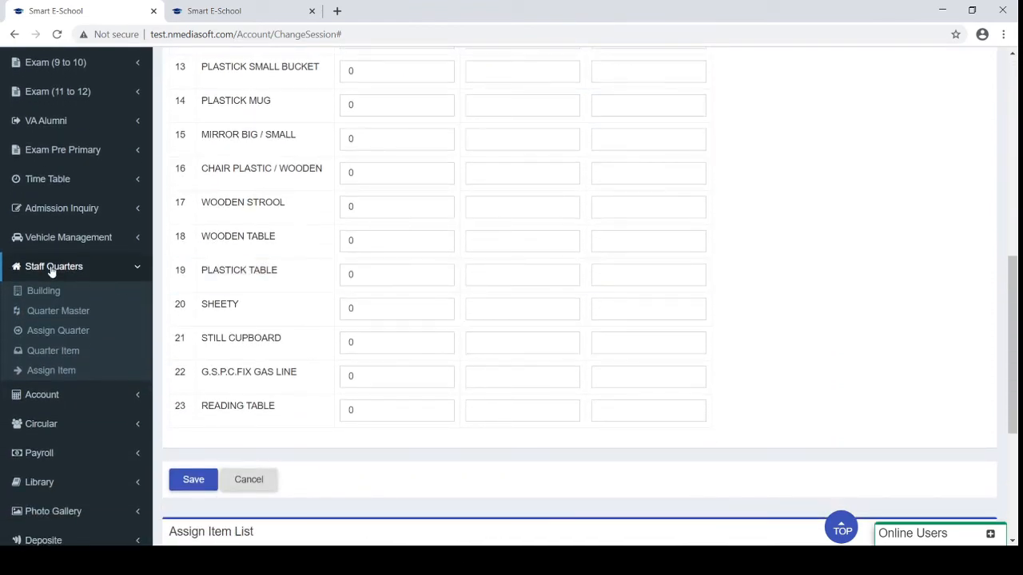
# Collapse Staff Quarters, then expand, browse and collapse the Account pages
pyautogui.click(52, 269)
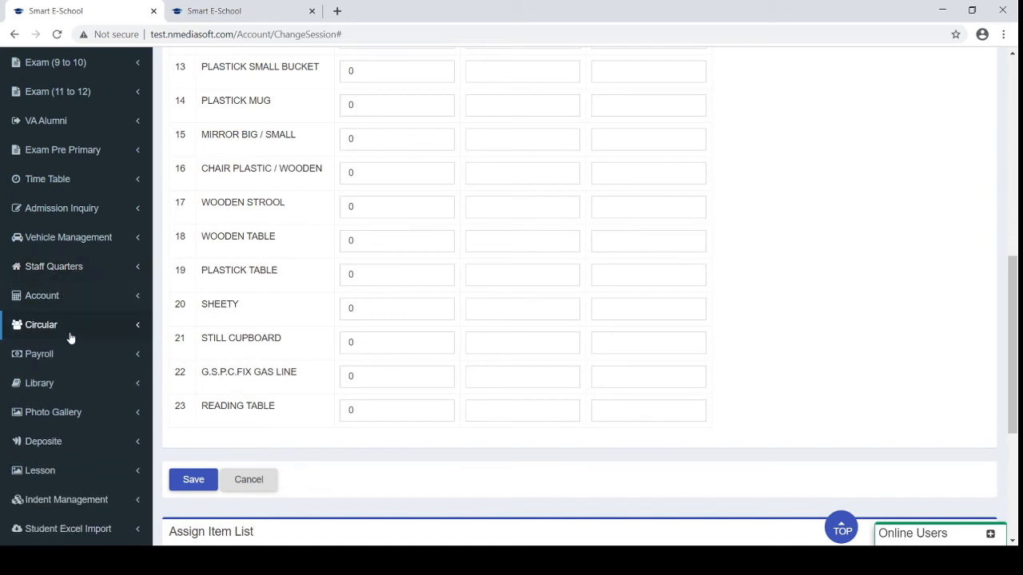
pyautogui.click(70, 305)
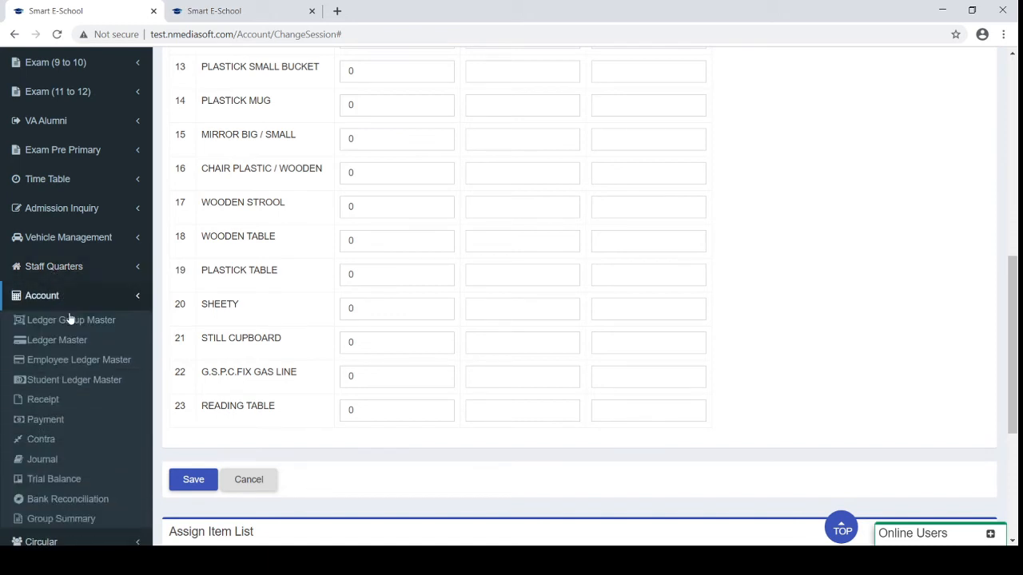
pyautogui.scroll(-1, 67, 331)
pyautogui.scroll(1, 67, 331)
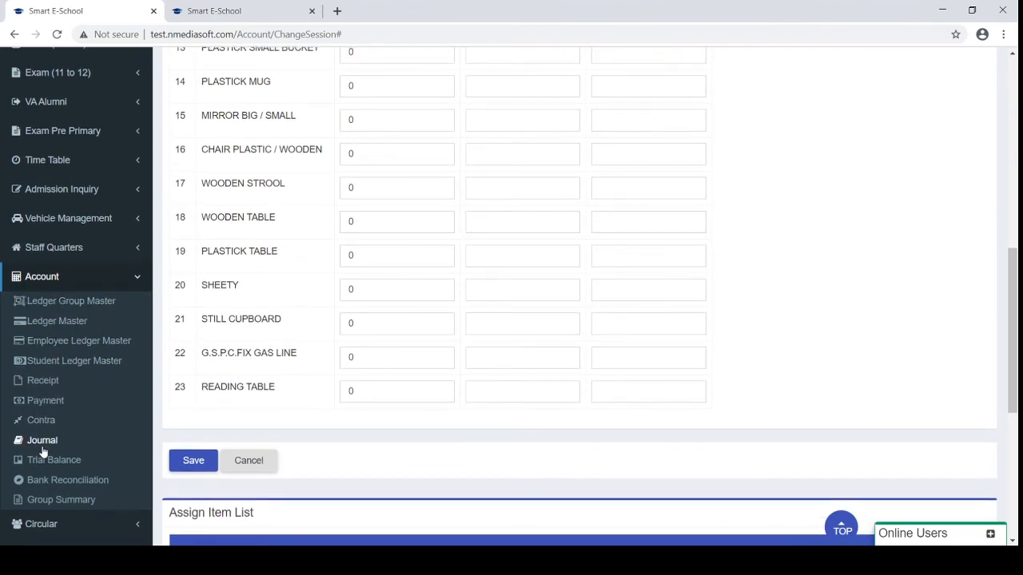
pyautogui.scroll(-2, 44, 452)
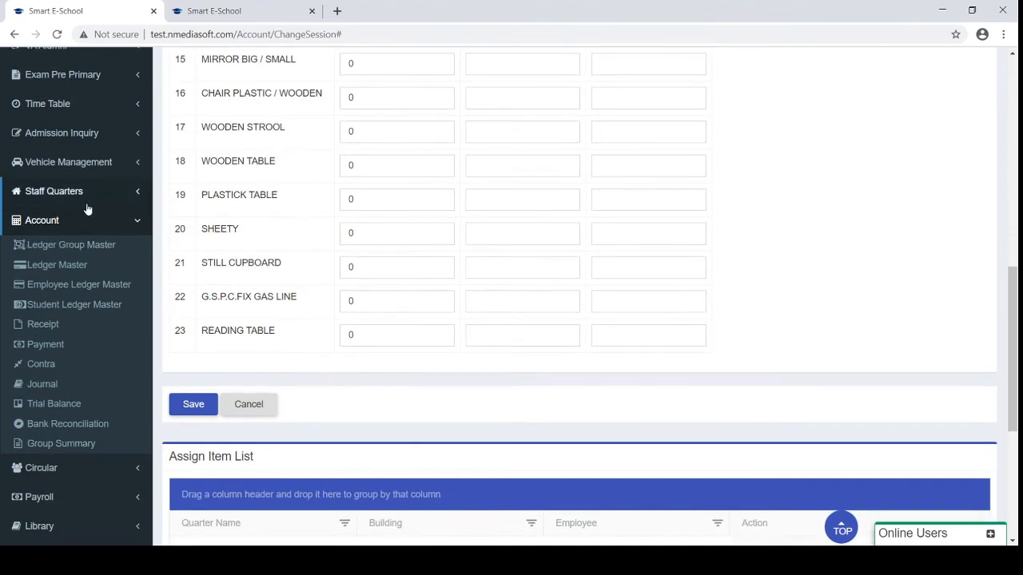
pyautogui.click(73, 224)
pyautogui.scroll(1, 73, 227)
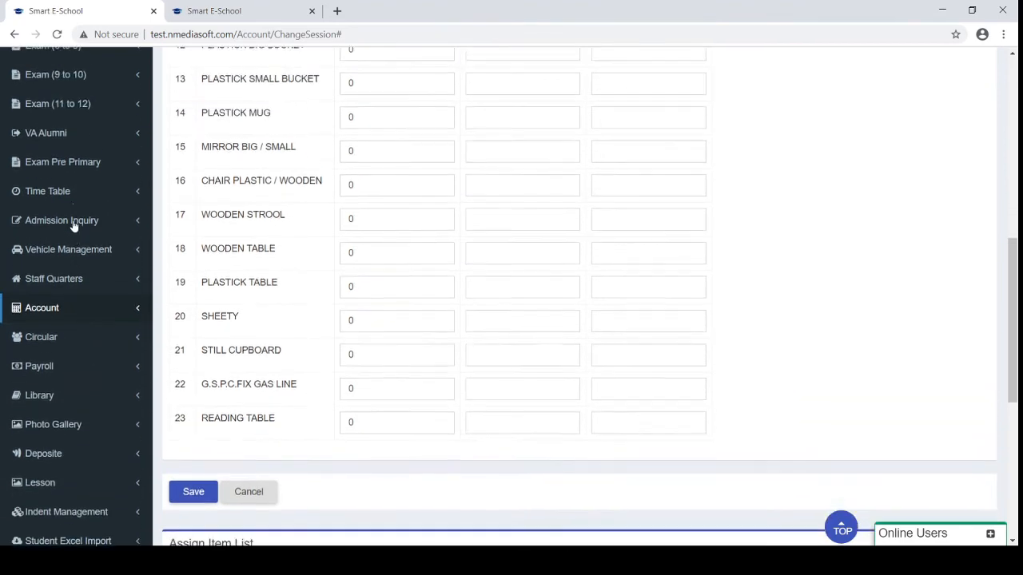
pyautogui.scroll(4, 73, 224)
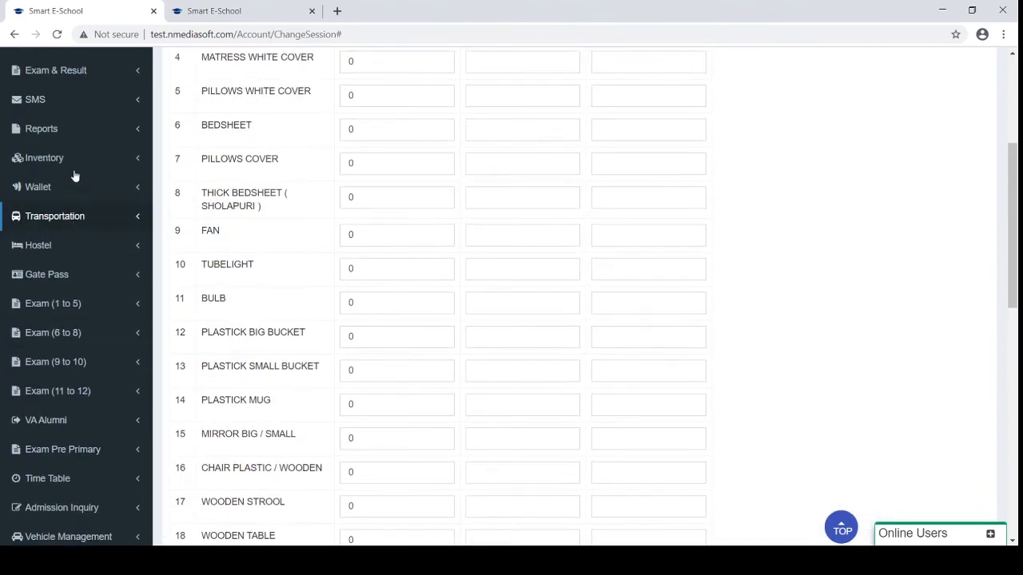
pyautogui.scroll(2, 73, 172)
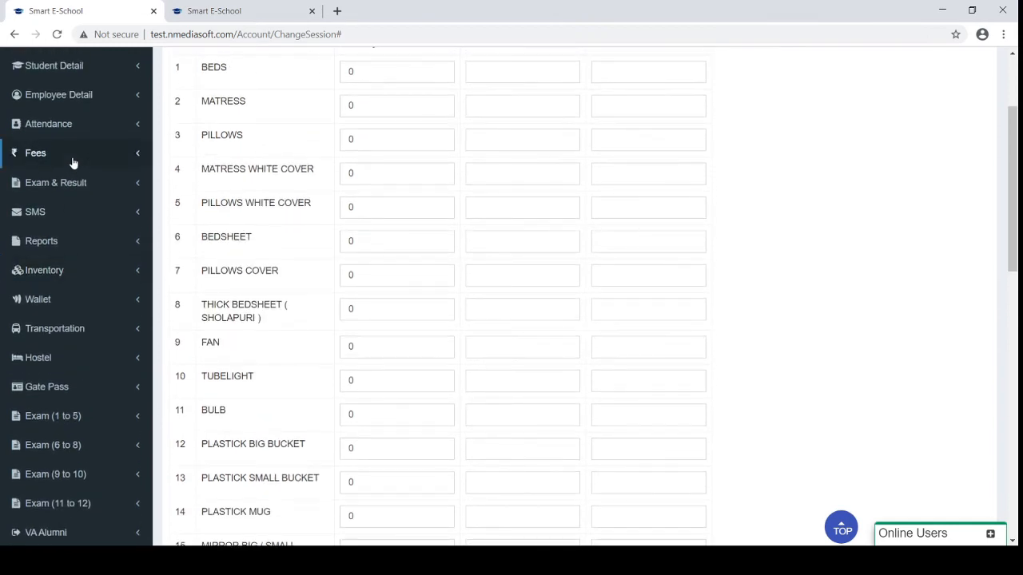
# Toggle the fee management pages, then expand Circular and open Student Circular
pyautogui.click(73, 158)
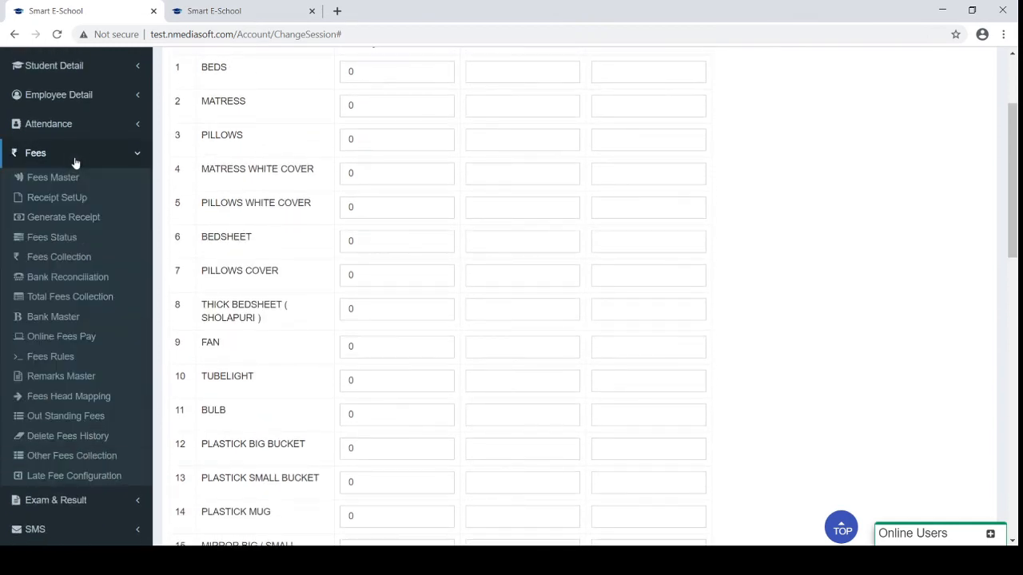
pyautogui.click(75, 163)
pyautogui.scroll(-2, 37, 308)
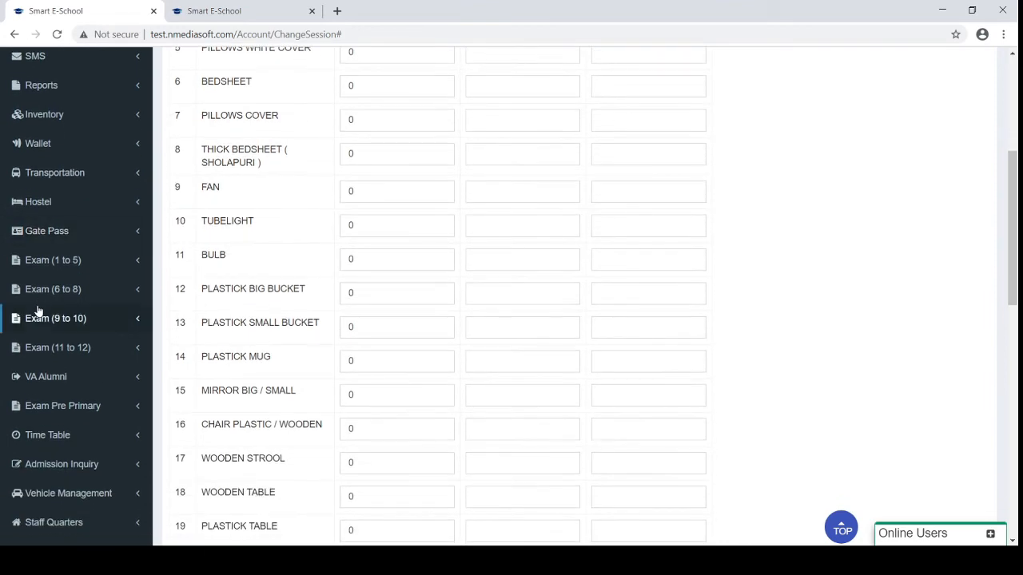
pyautogui.scroll(-2, 37, 311)
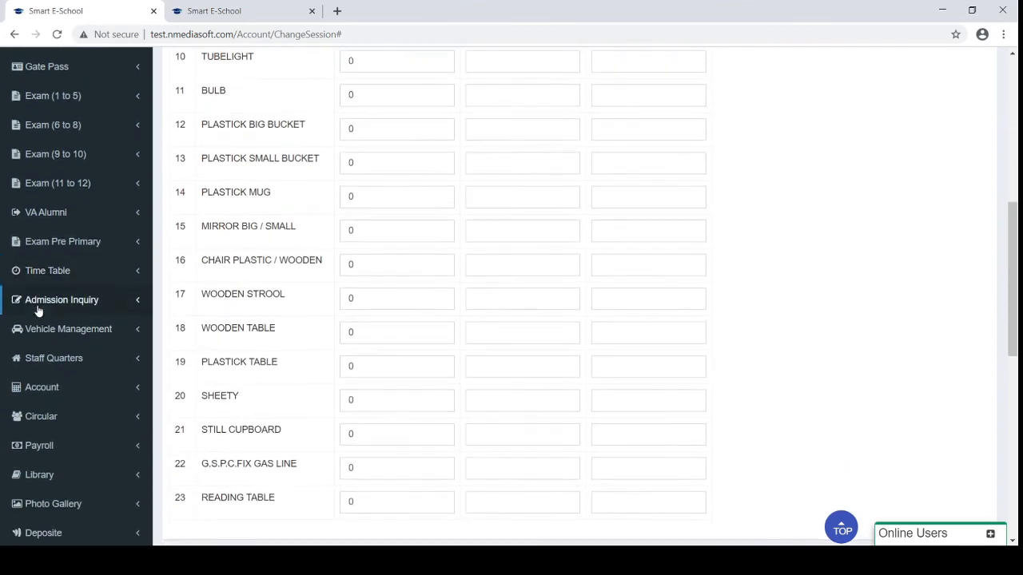
pyautogui.click(46, 420)
pyautogui.scroll(-1, 45, 422)
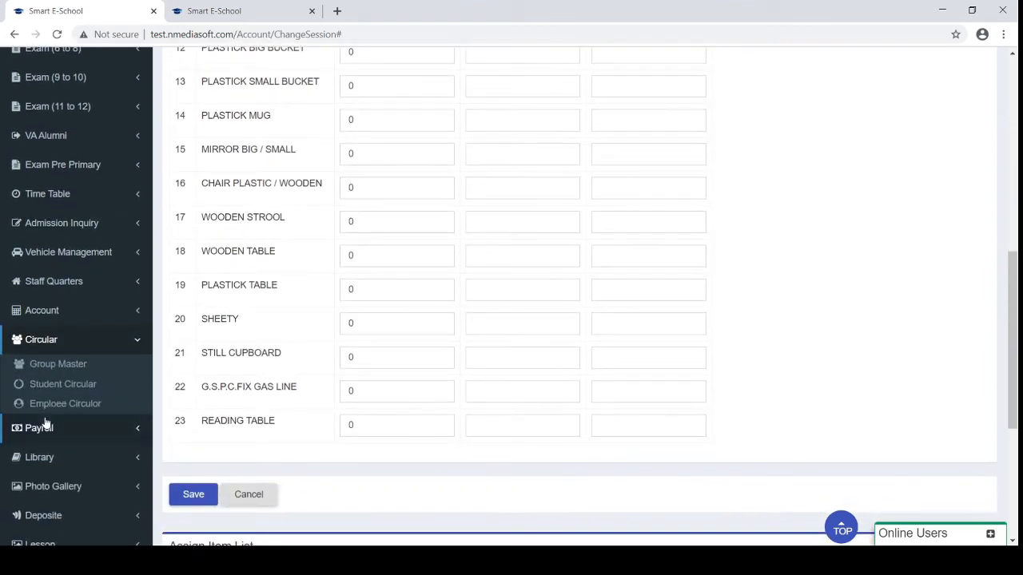
pyautogui.click(68, 385)
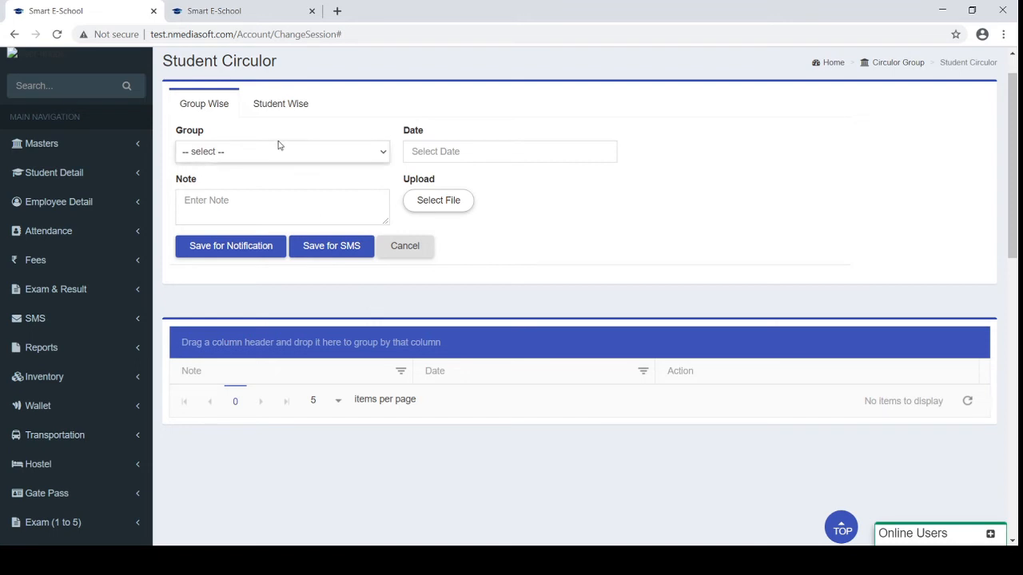
# Switch to Student Wise circulars and attach Result (31).pdf
pyautogui.click(272, 108)
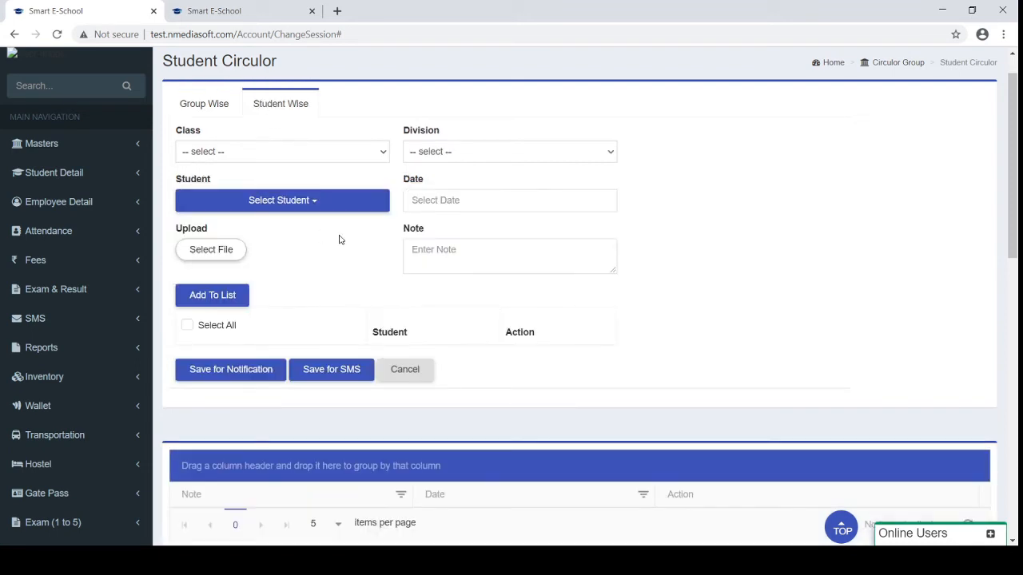
pyautogui.click(217, 253)
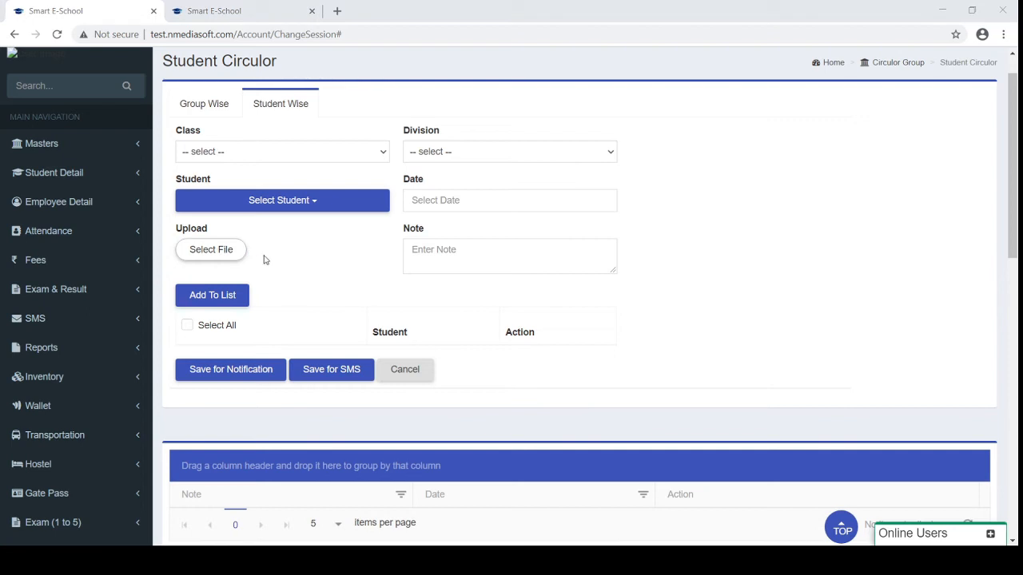
pyautogui.doubleClick(160, 130)
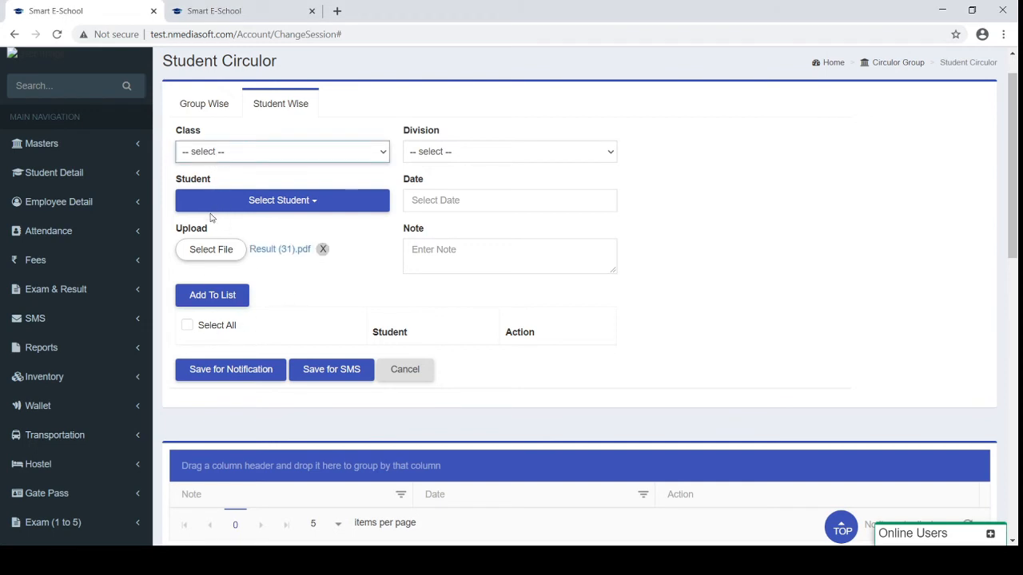
# Set class 4 and division A, and view then close the student list
pyautogui.press('4')
pyautogui.press('Tab')
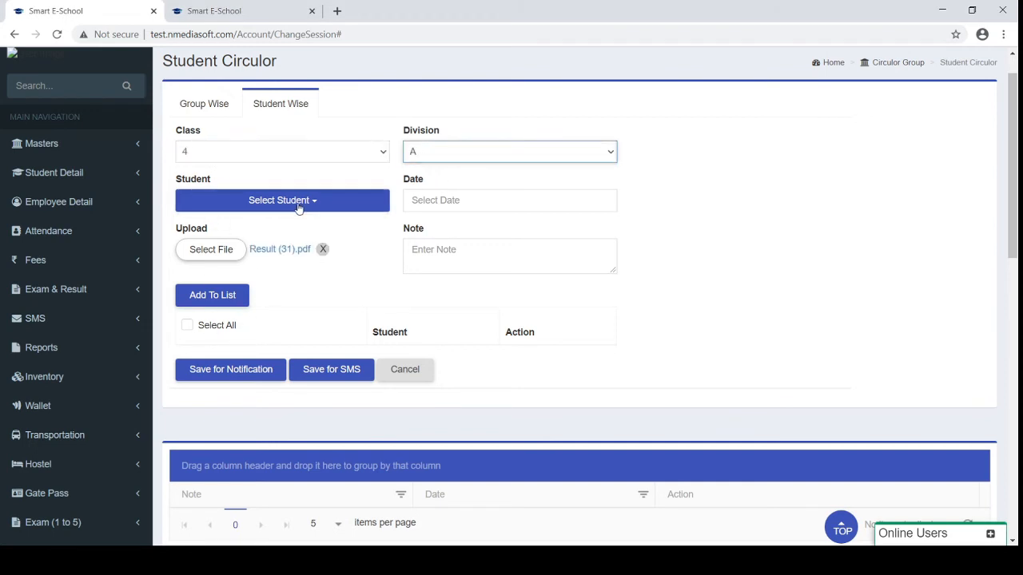
pyautogui.press('a')
pyautogui.click(297, 203)
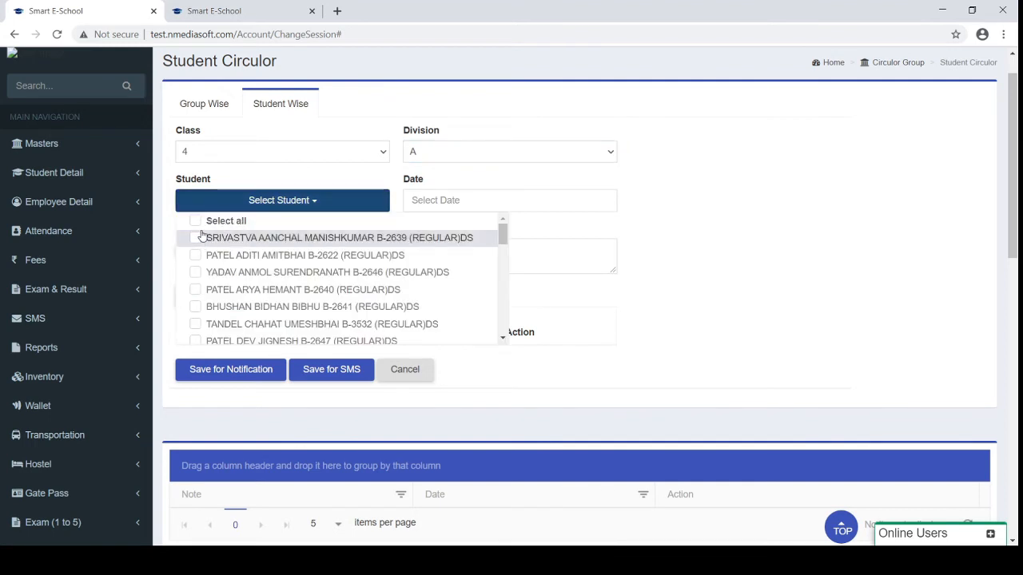
pyautogui.click(211, 161)
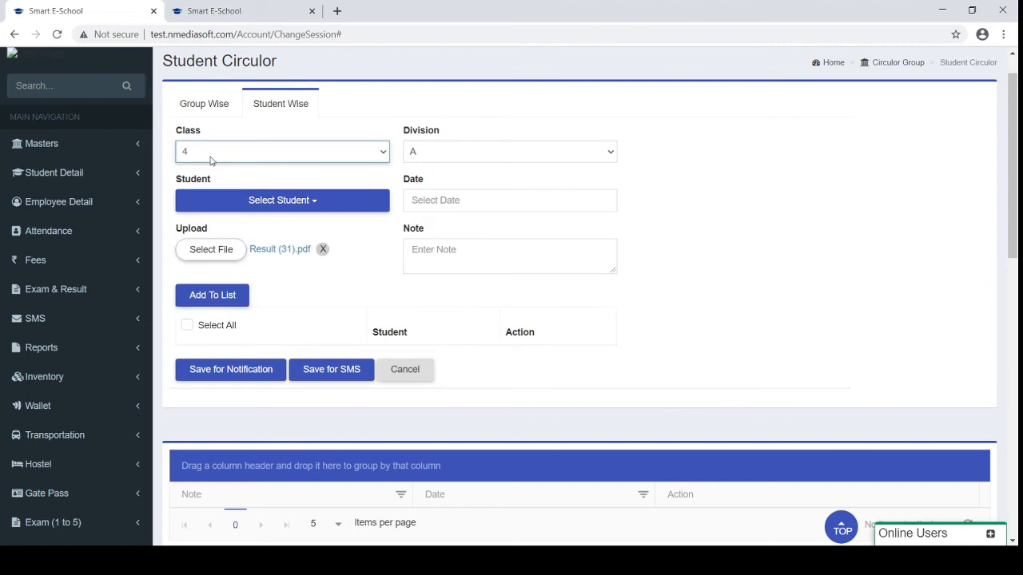
pyautogui.scroll(-1, 336, 274)
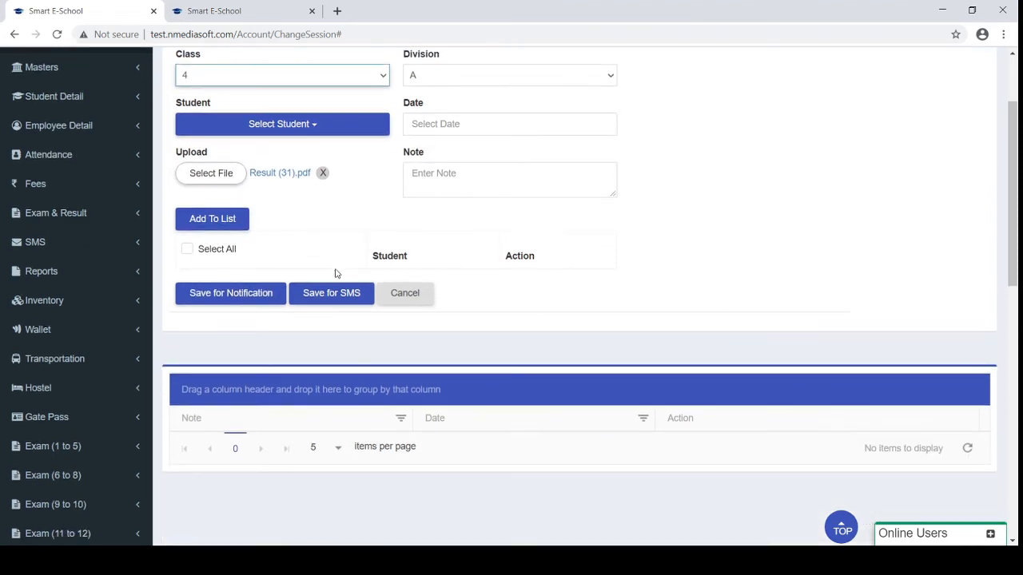
pyautogui.scroll(-1, 336, 274)
pyautogui.scroll(2, 279, 360)
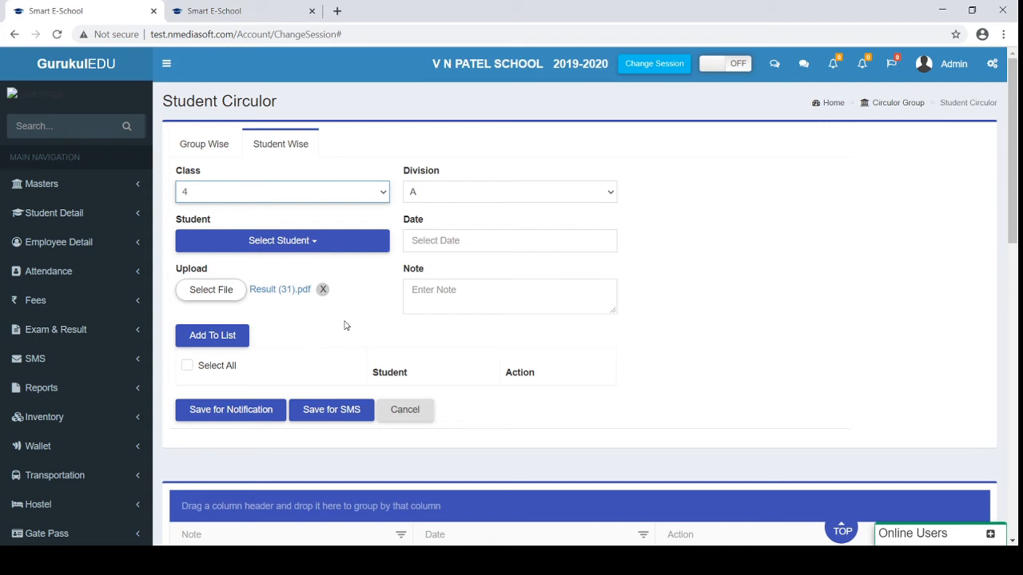
pyautogui.scroll(-6, 345, 325)
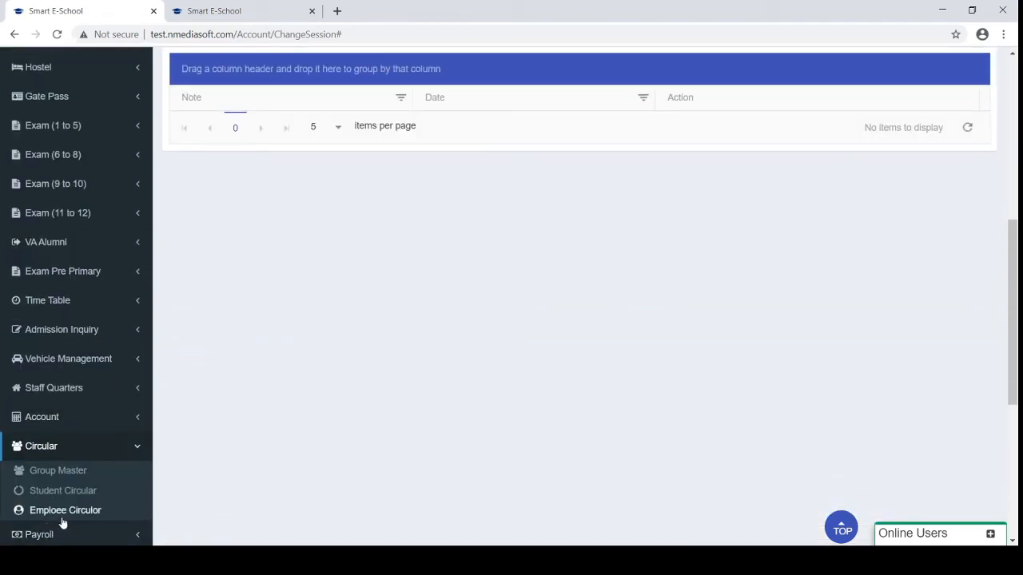
# Scroll the Employee Circular table, then view Group Master's groups like 'Group for test'
pyautogui.click(57, 516)
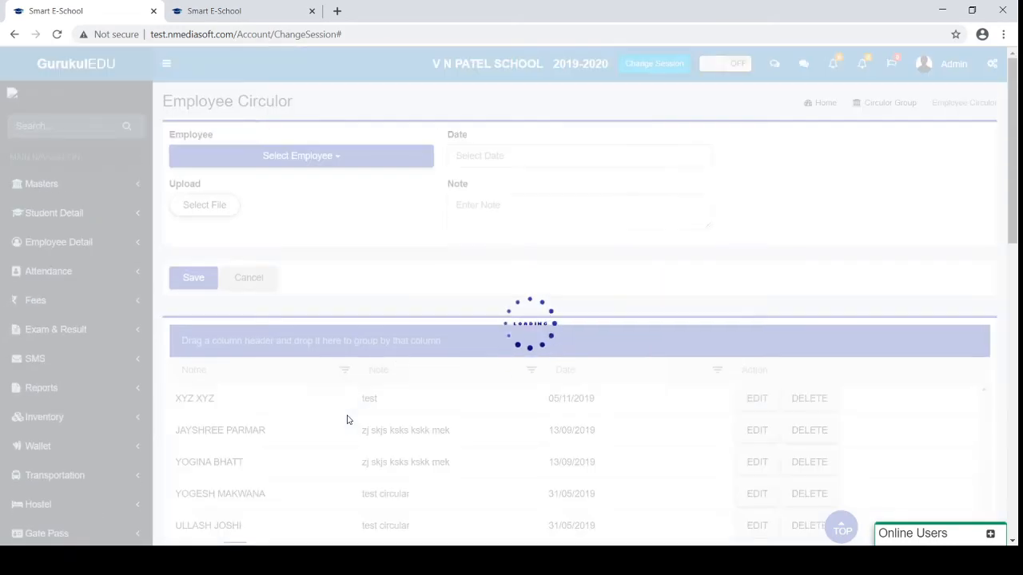
pyautogui.scroll(-4, 392, 296)
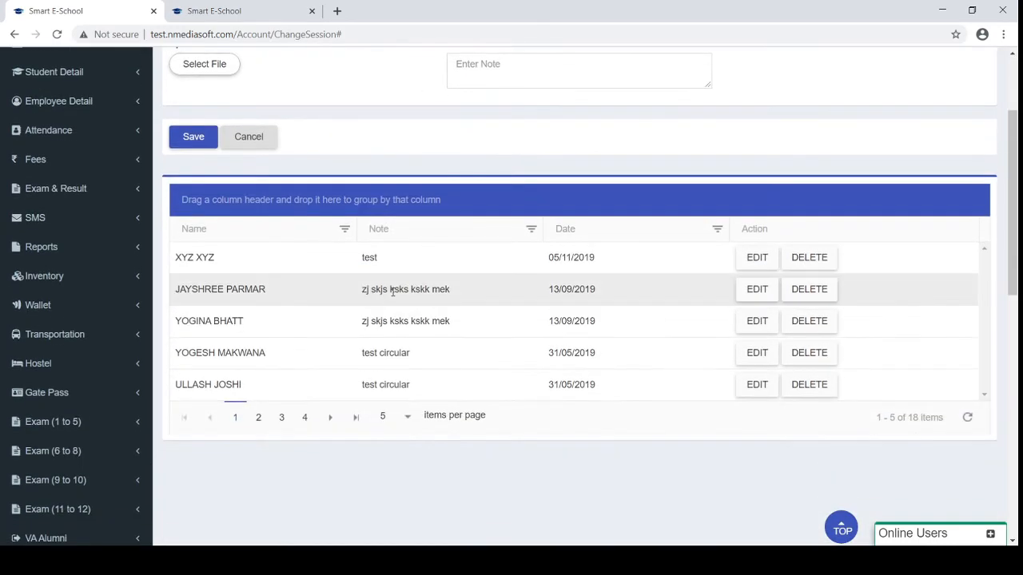
pyautogui.scroll(-2, 393, 297)
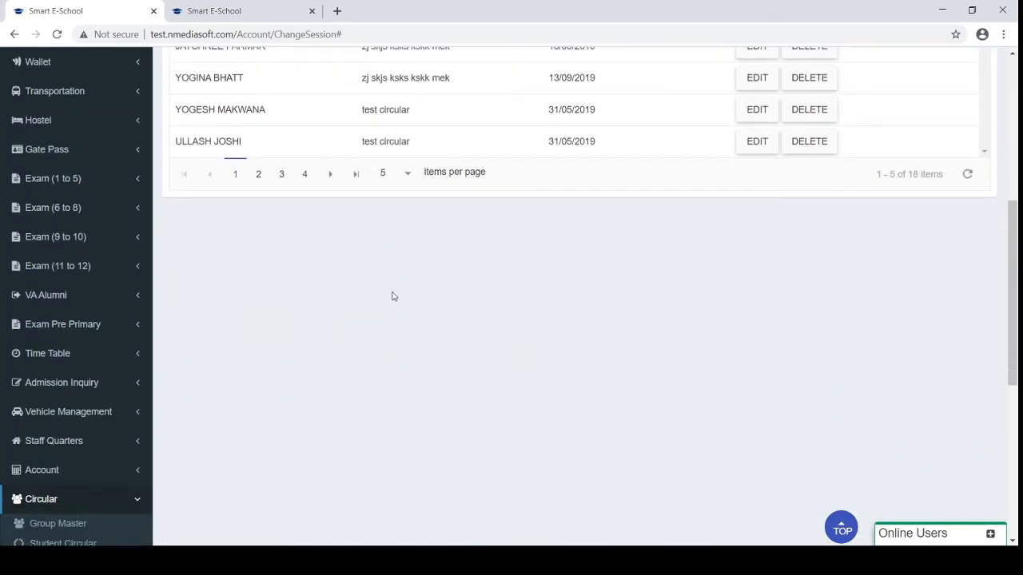
pyautogui.click(46, 432)
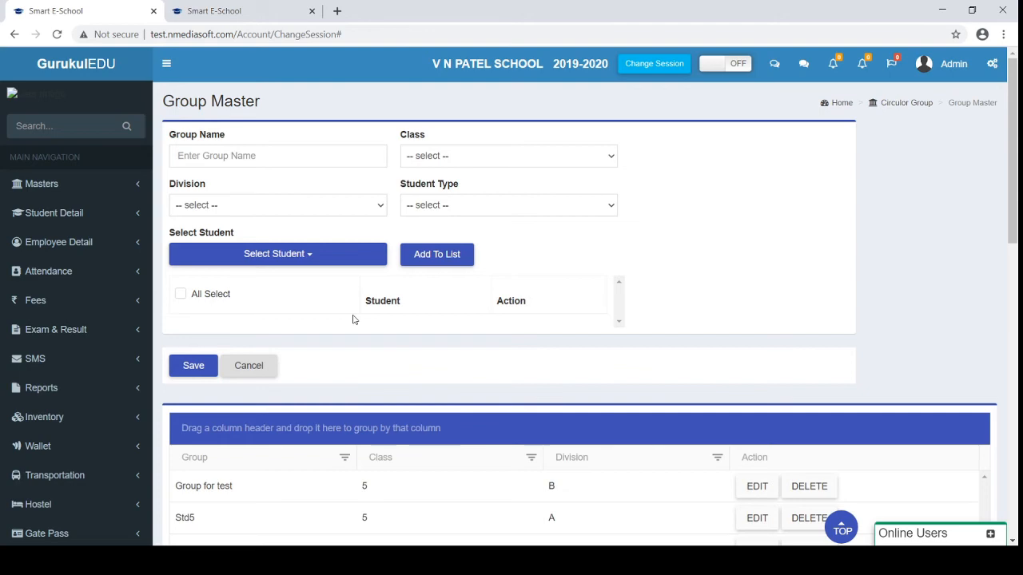
pyautogui.scroll(-7, 354, 319)
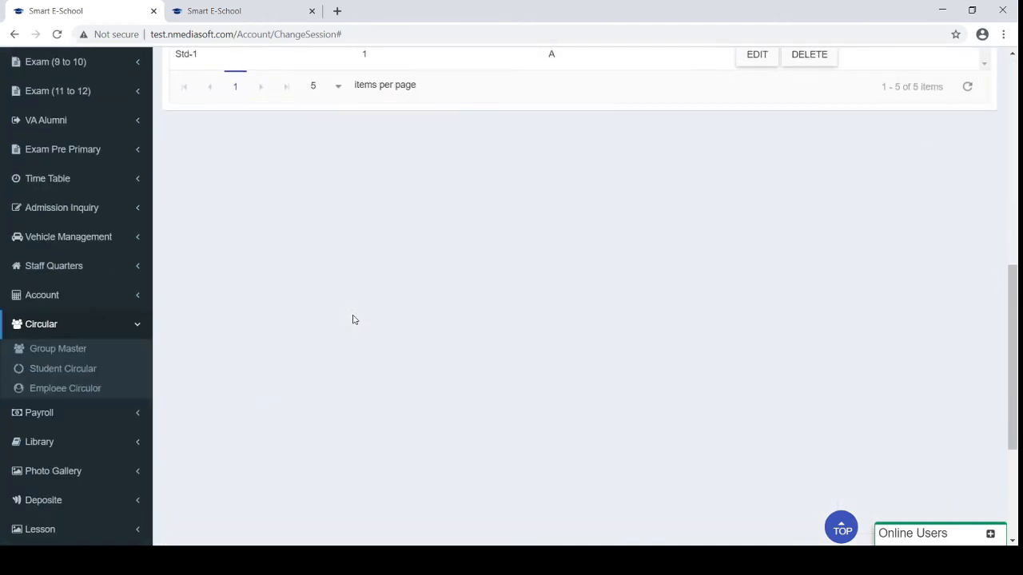
# Collapse Circular, open Library's Book Master, and review book accession numbers, titles and quantities
pyautogui.click(88, 332)
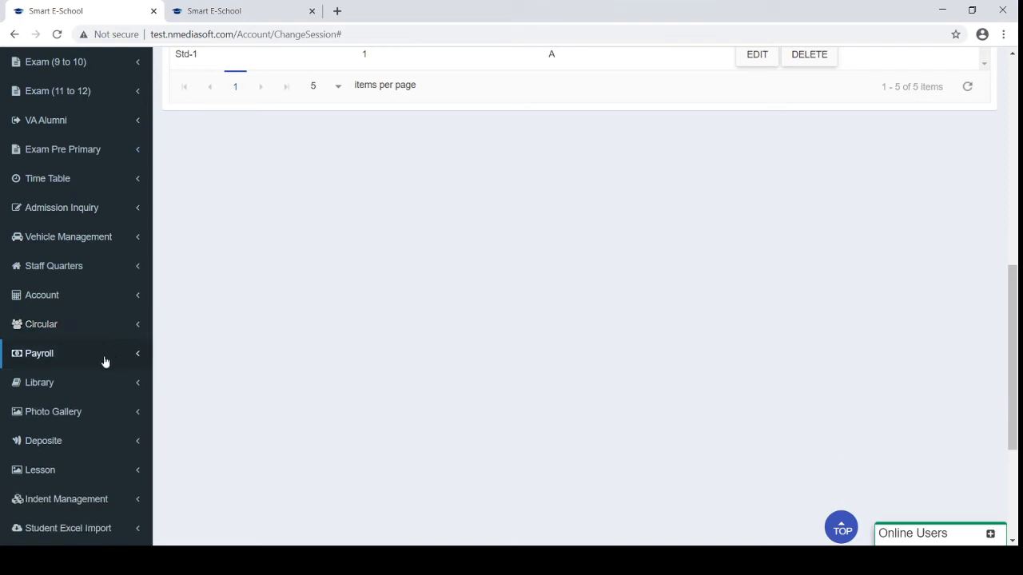
pyautogui.click(51, 384)
pyautogui.scroll(-1, 51, 385)
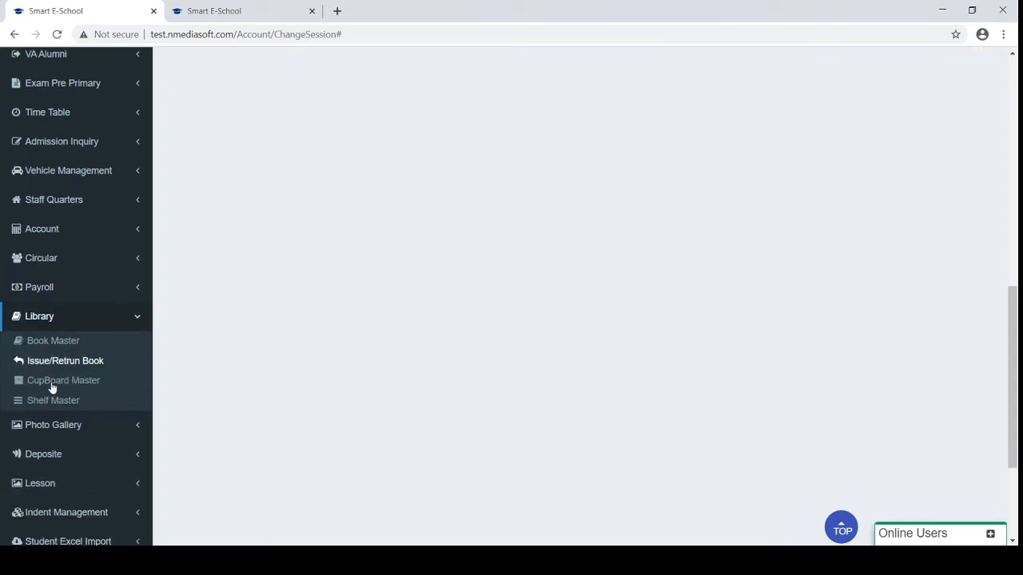
pyautogui.click(50, 331)
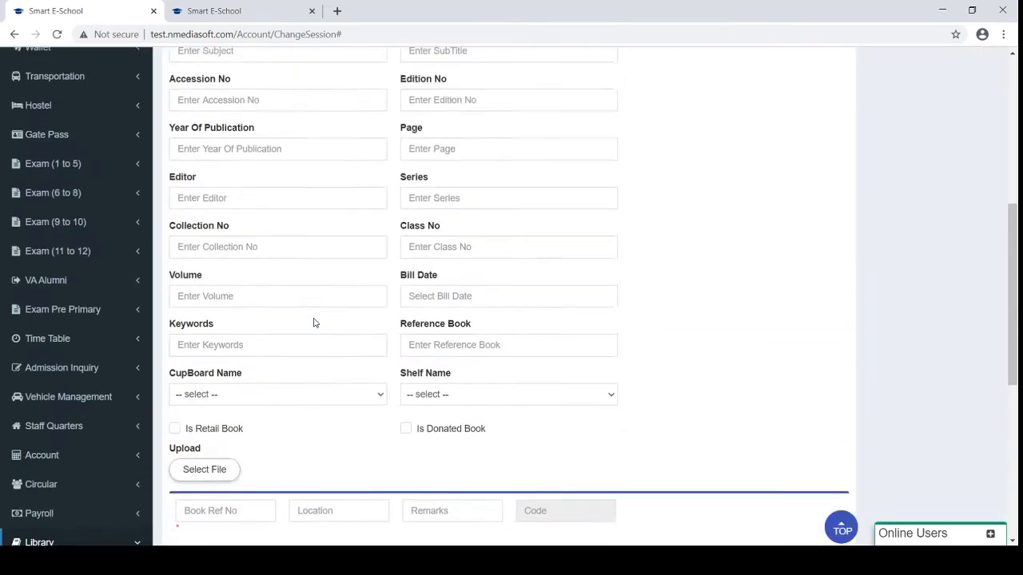
pyautogui.scroll(-10, 314, 318)
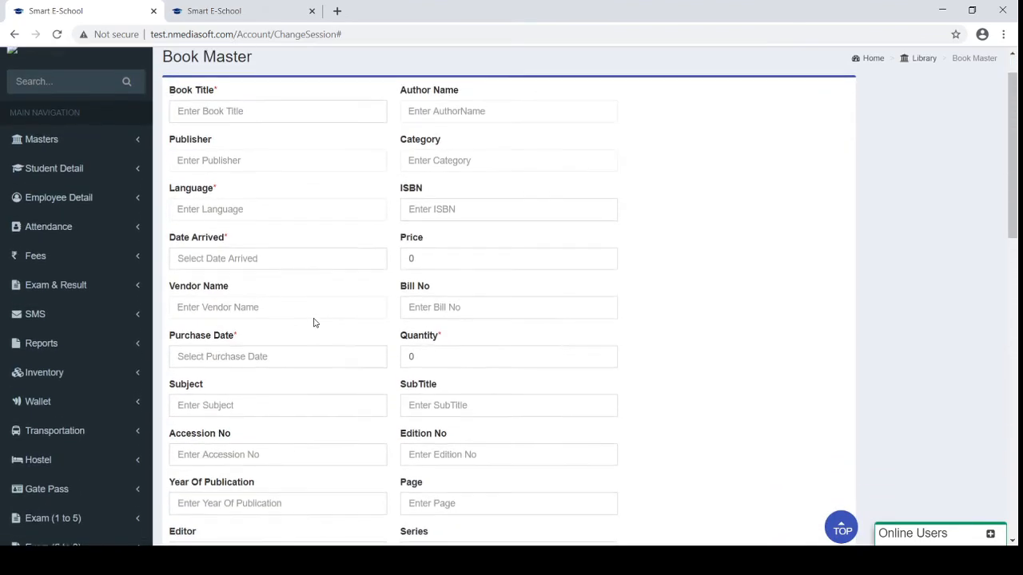
pyautogui.scroll(-3, 314, 323)
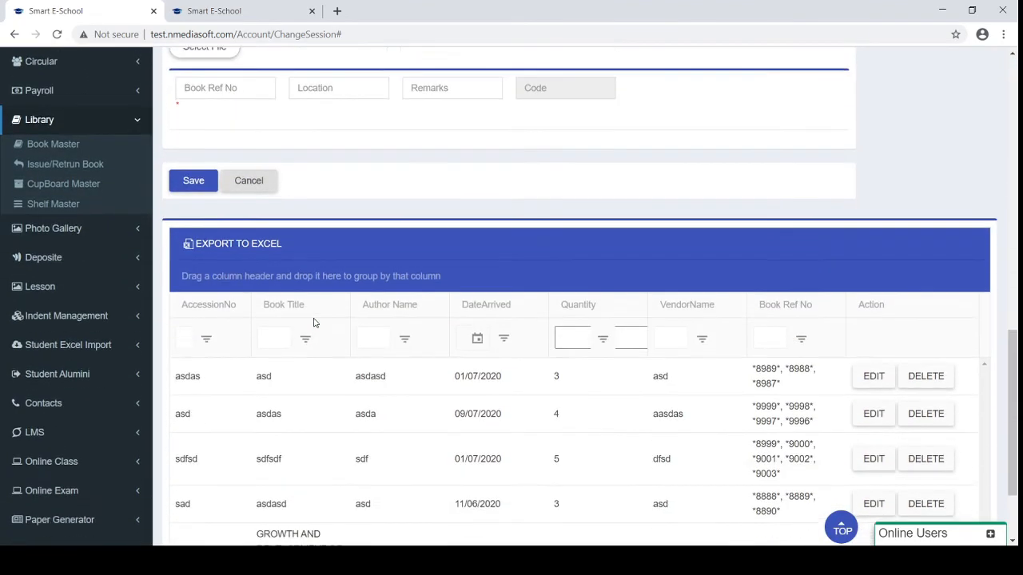
pyautogui.scroll(2, 314, 322)
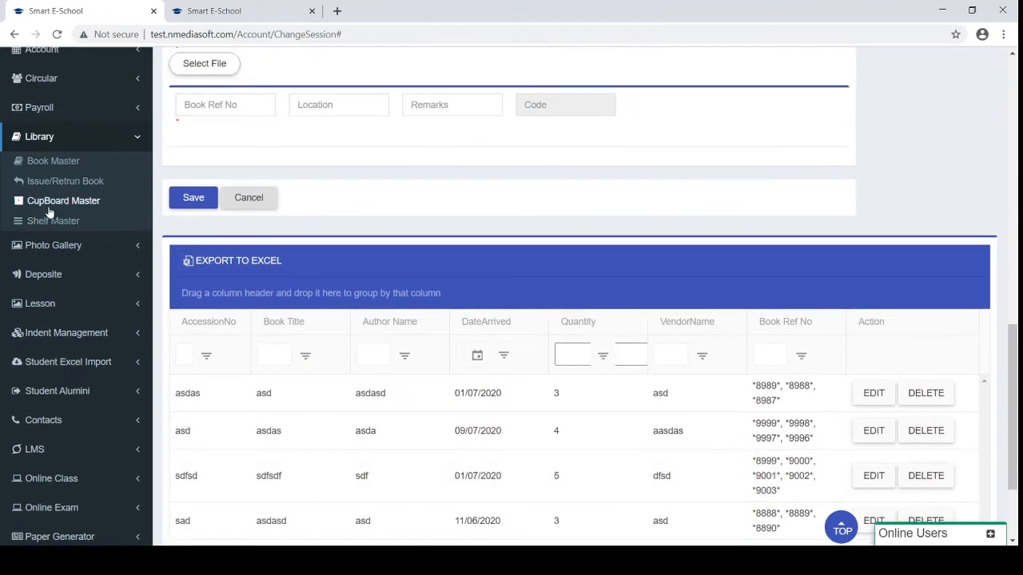
pyautogui.click(50, 183)
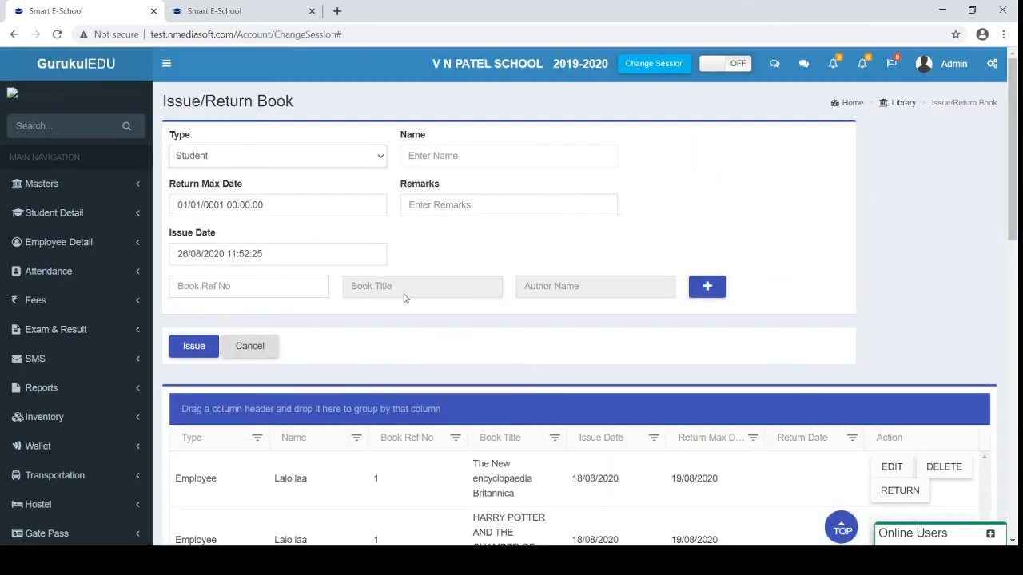
pyautogui.scroll(-1, 416, 320)
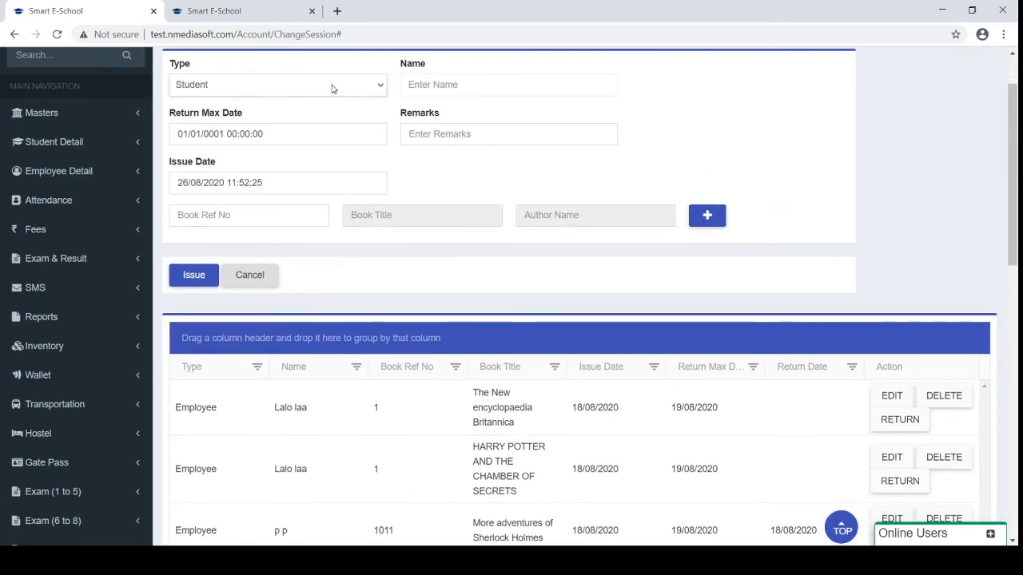
pyautogui.click(335, 134)
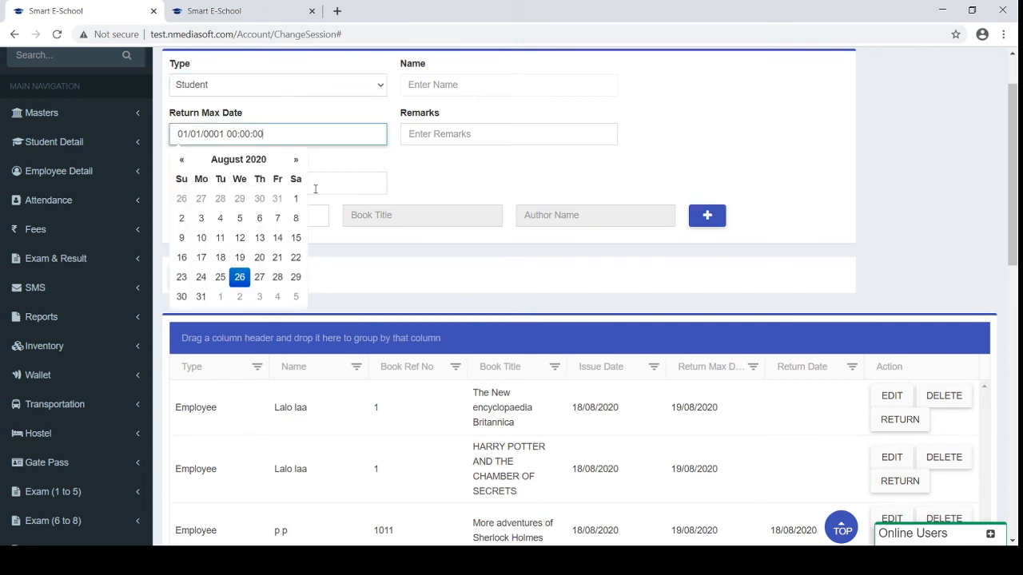
pyautogui.click(283, 238)
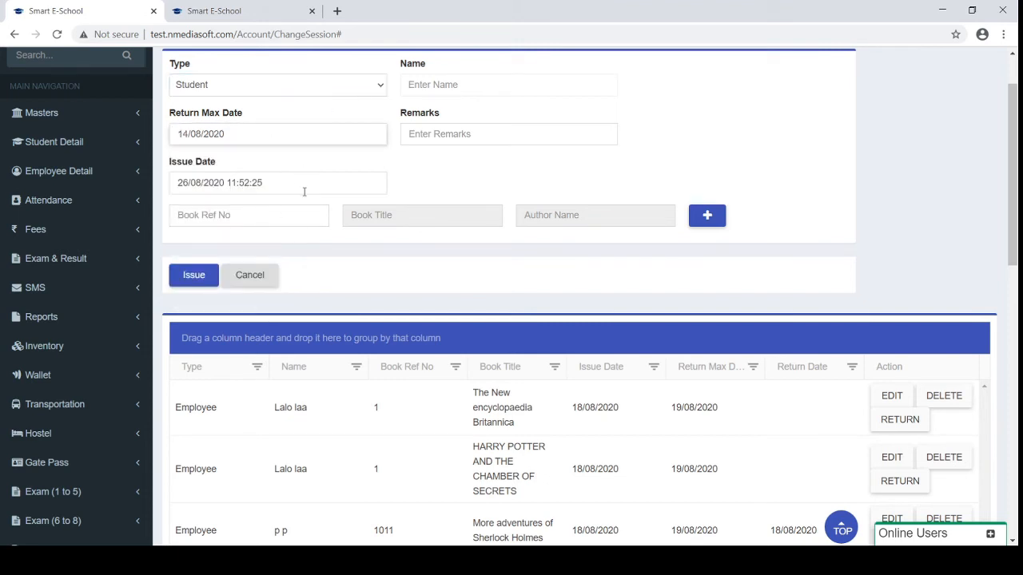
pyautogui.scroll(-1, 381, 308)
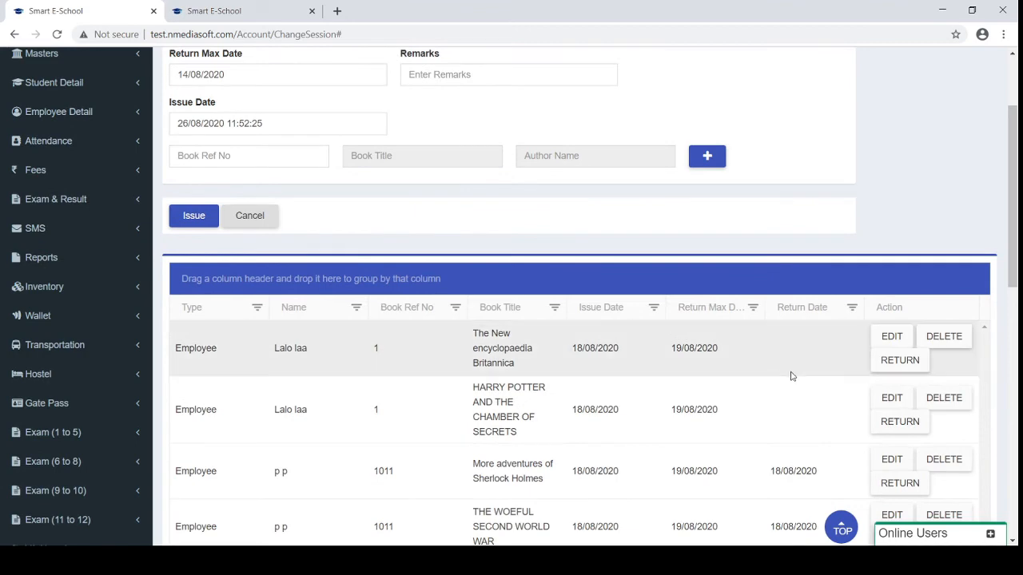
pyautogui.click(876, 369)
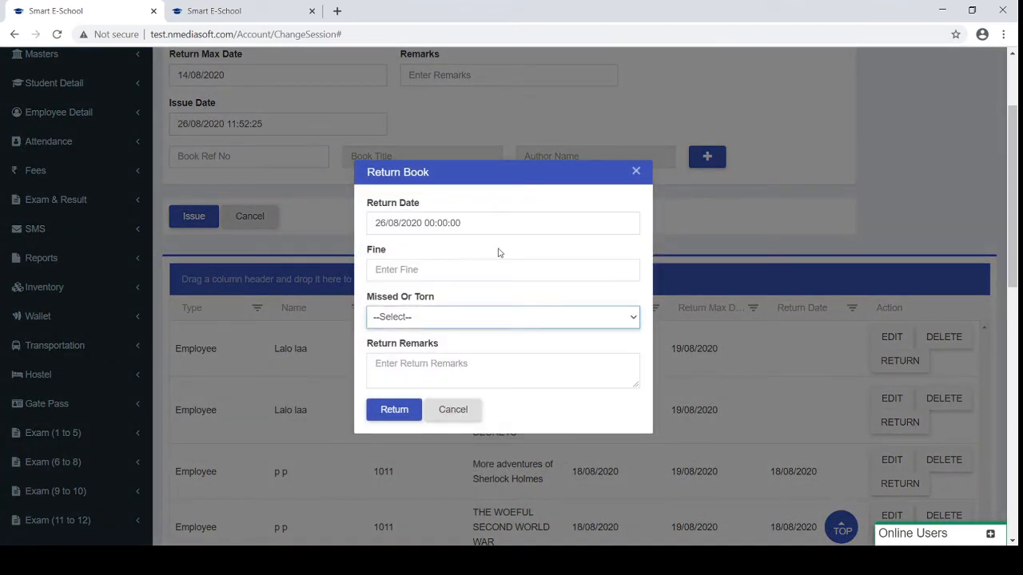
pyautogui.click(636, 172)
pyautogui.scroll(-5, 128, 406)
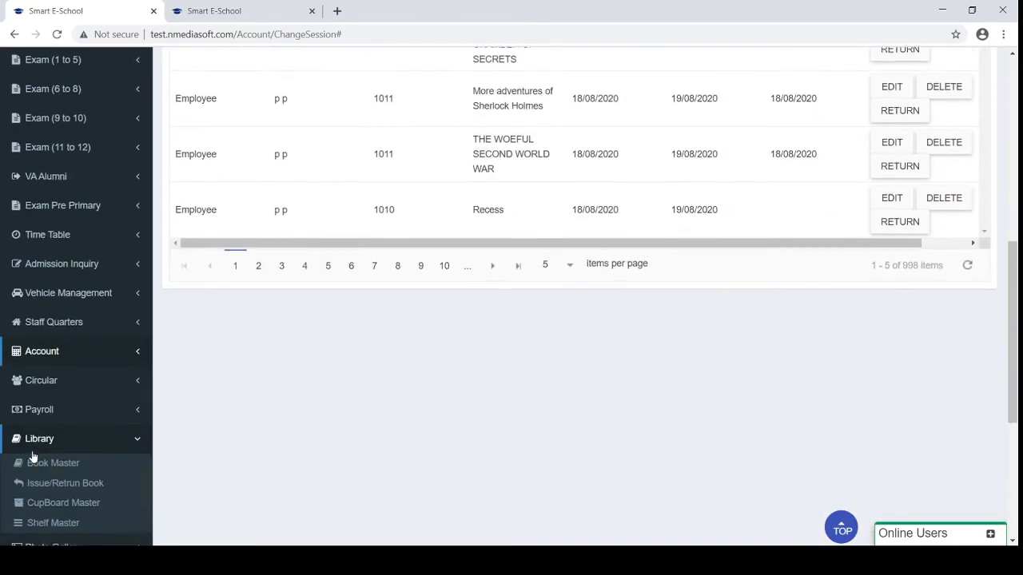
pyautogui.scroll(-1, 32, 457)
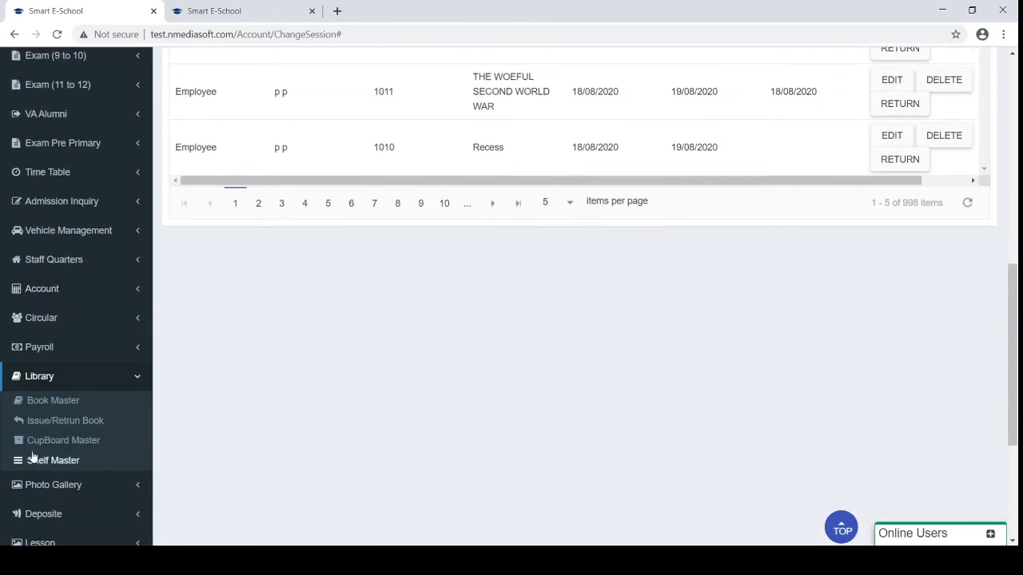
pyautogui.click(100, 382)
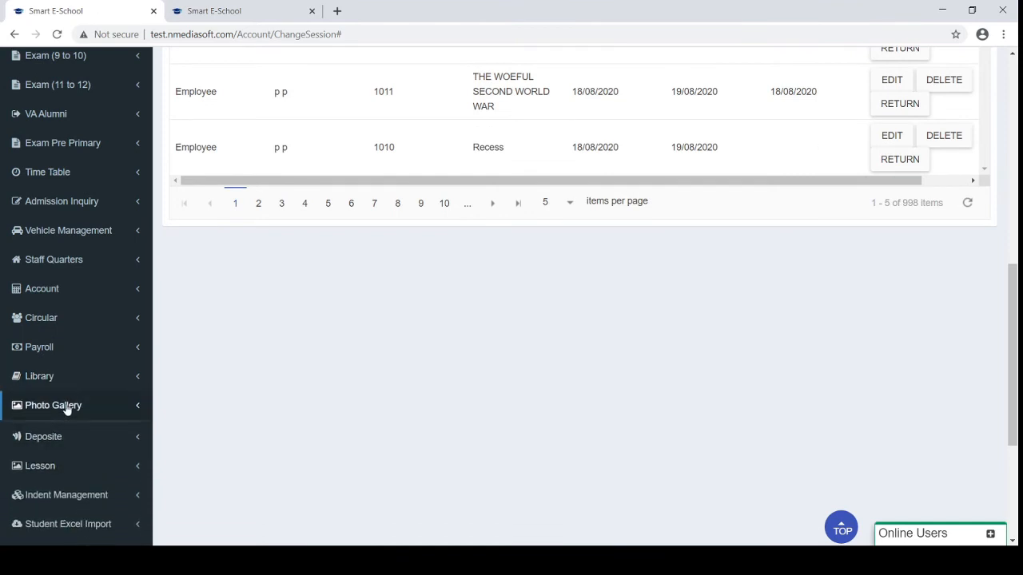
# Open the Photo Gallery page with its empty Album List, then expand Deposite
pyautogui.click(69, 406)
pyautogui.scroll(-1, 68, 410)
pyautogui.click(69, 382)
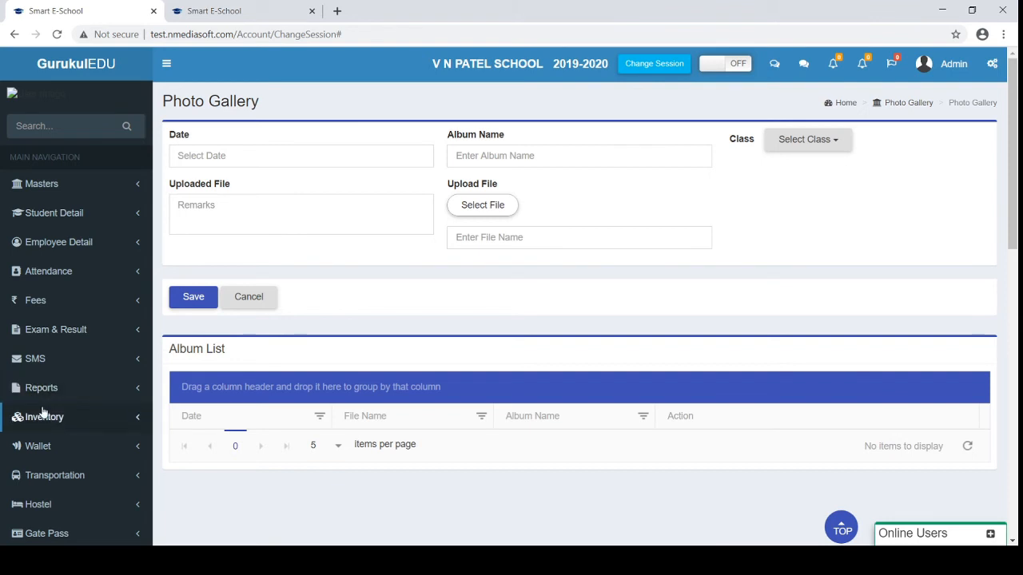
pyautogui.scroll(-10, 41, 415)
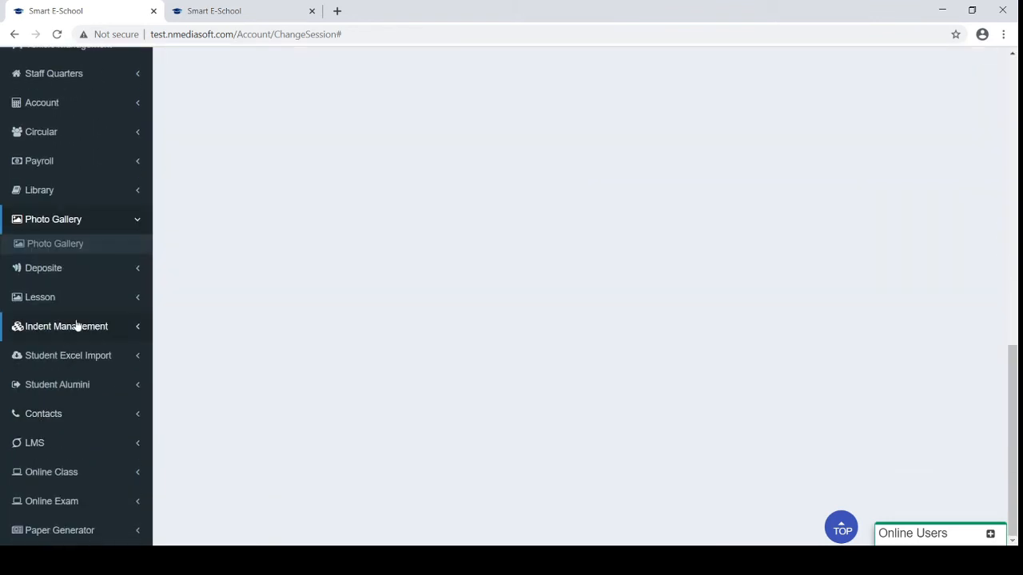
pyautogui.click(64, 269)
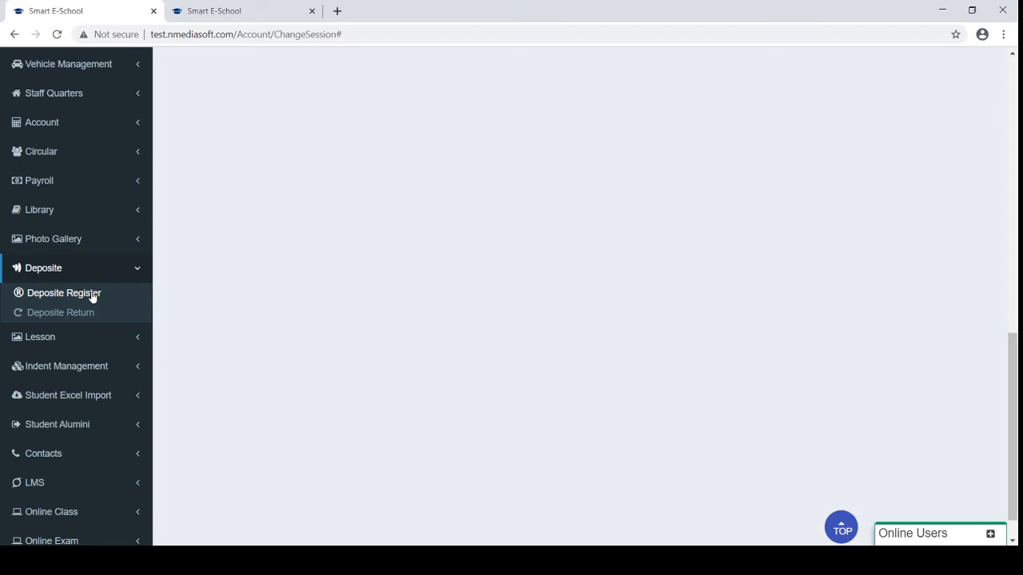
# Open the Deposite Register page and browse its list of 2018-2019 student deposits
pyautogui.click(92, 297)
pyautogui.scroll(10, 399, 237)
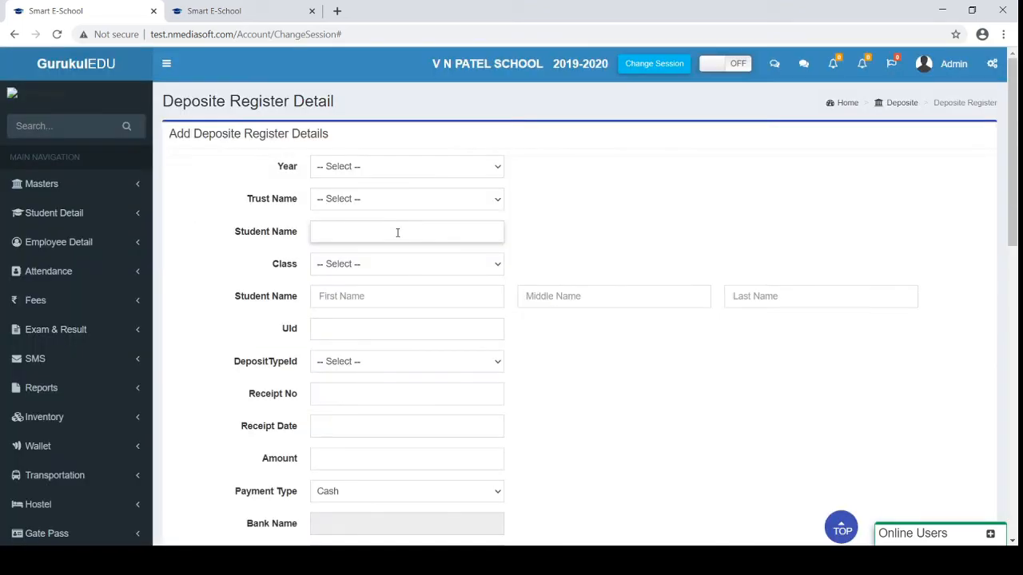
pyautogui.scroll(-5, 397, 232)
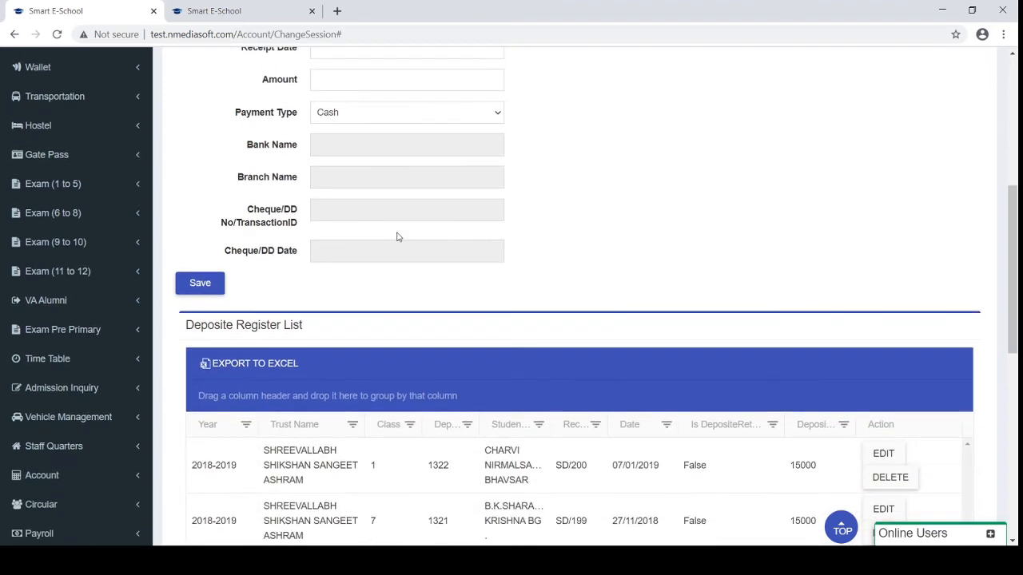
pyautogui.scroll(-2, 397, 236)
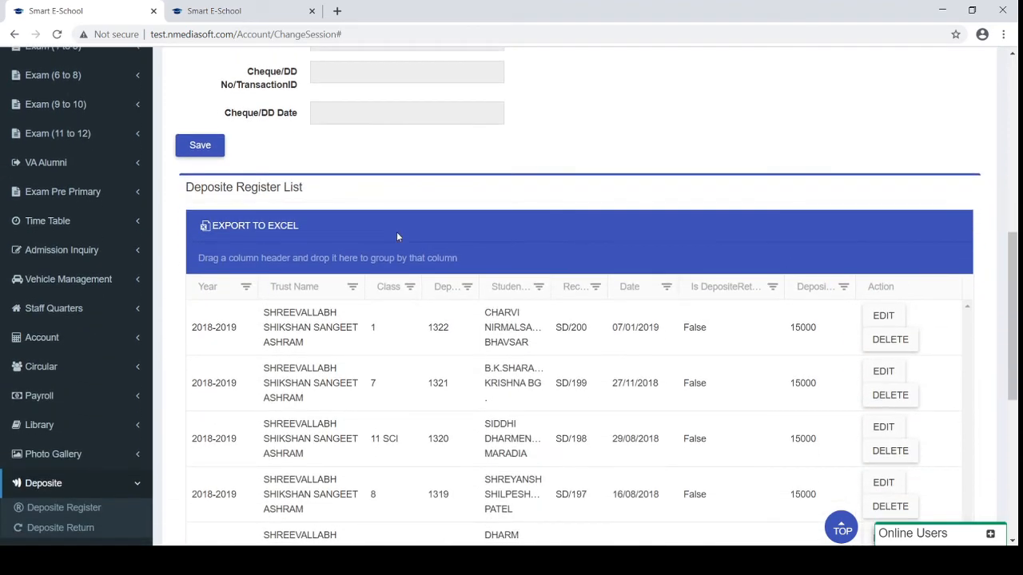
pyautogui.scroll(5, 397, 234)
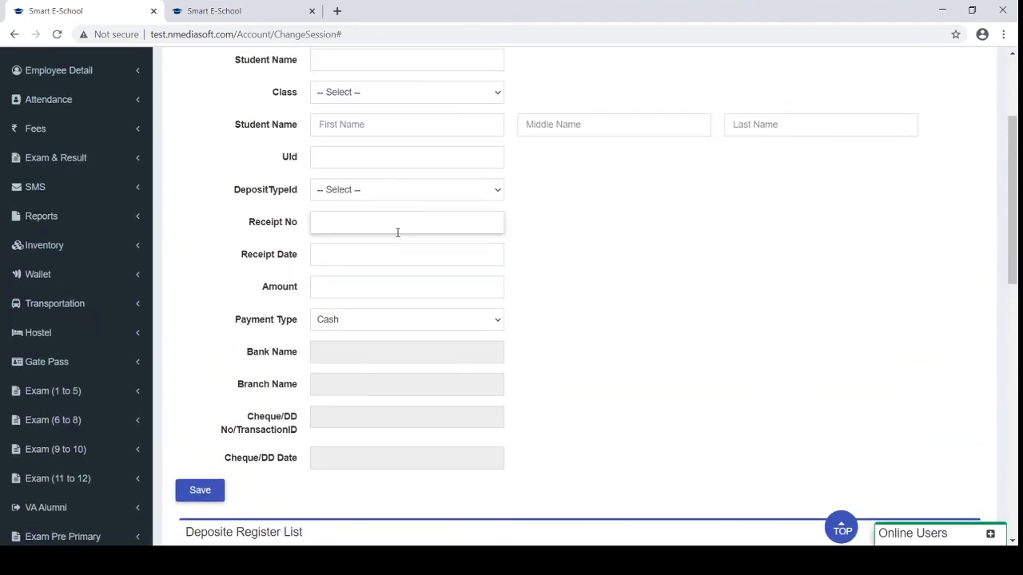
pyautogui.scroll(-7, 397, 232)
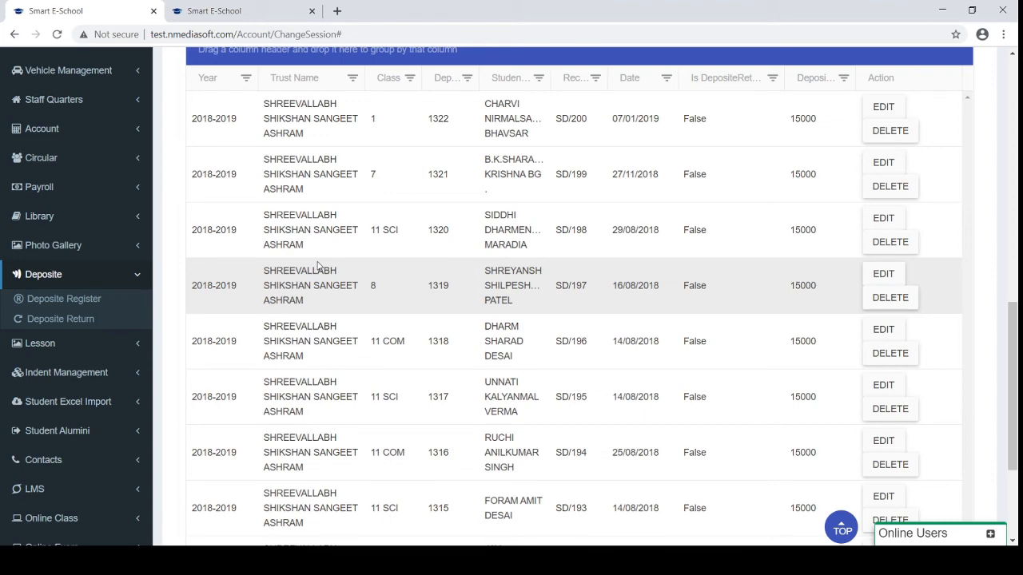
# Open the Lesson Plan page from the Lesson section and browse its list of plans
pyautogui.click(87, 341)
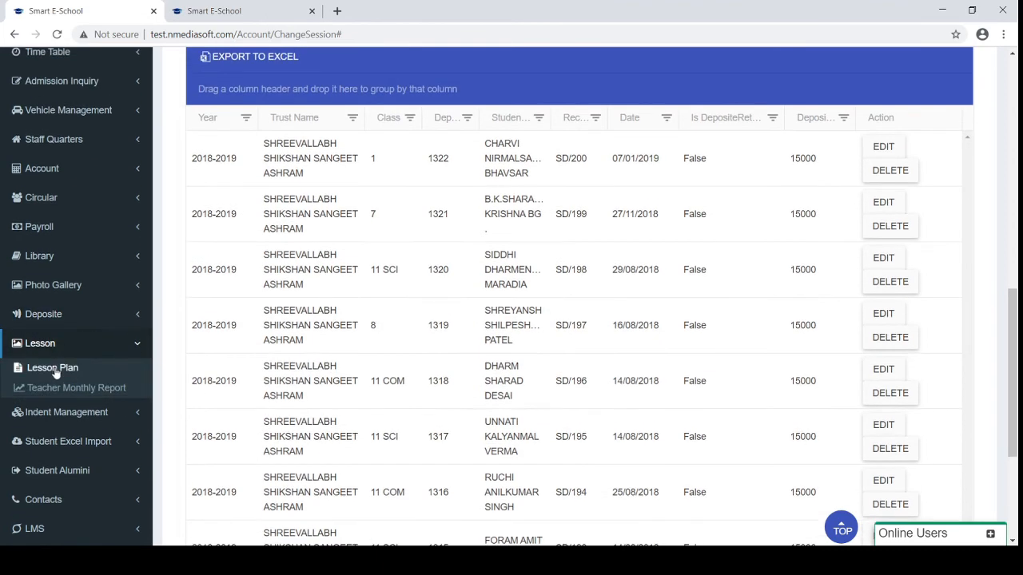
pyautogui.click(52, 369)
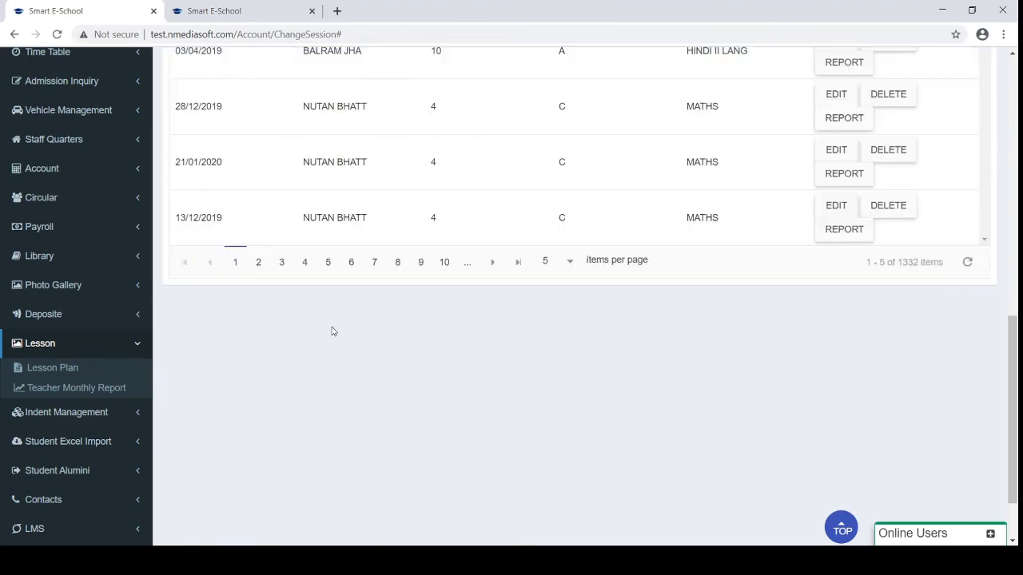
pyautogui.scroll(3, 332, 331)
pyautogui.scroll(6, 333, 331)
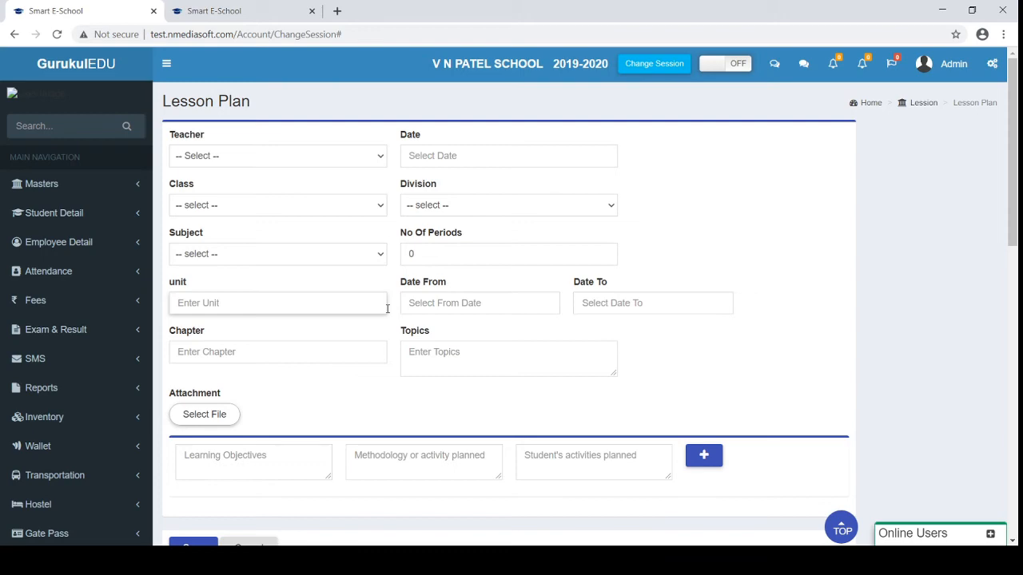
pyautogui.scroll(-6, 387, 309)
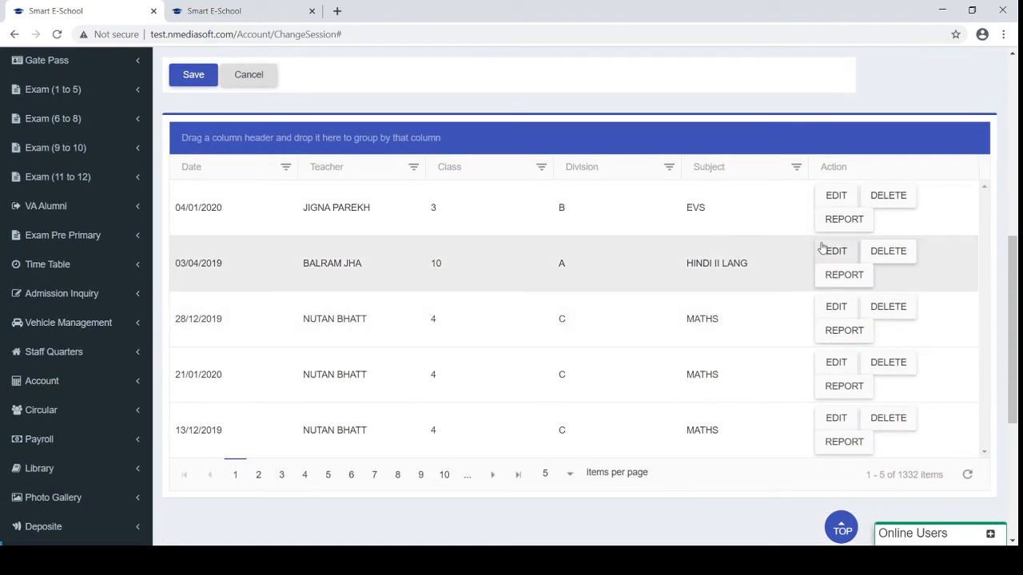
# Try editing a plan and its attachment, then load the 28/12/2019 MATHS plan for editing
pyautogui.click(836, 198)
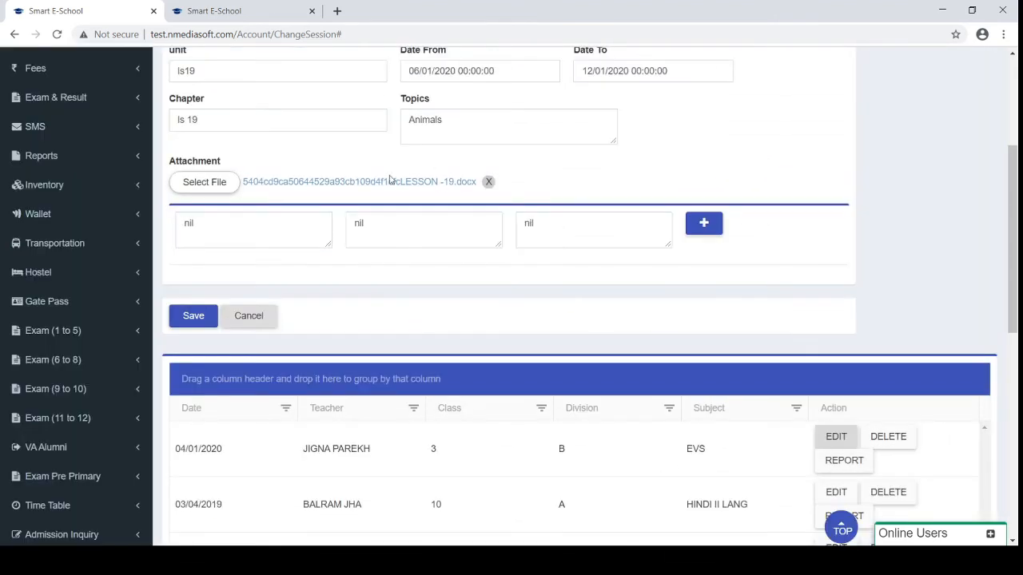
pyautogui.click(348, 186)
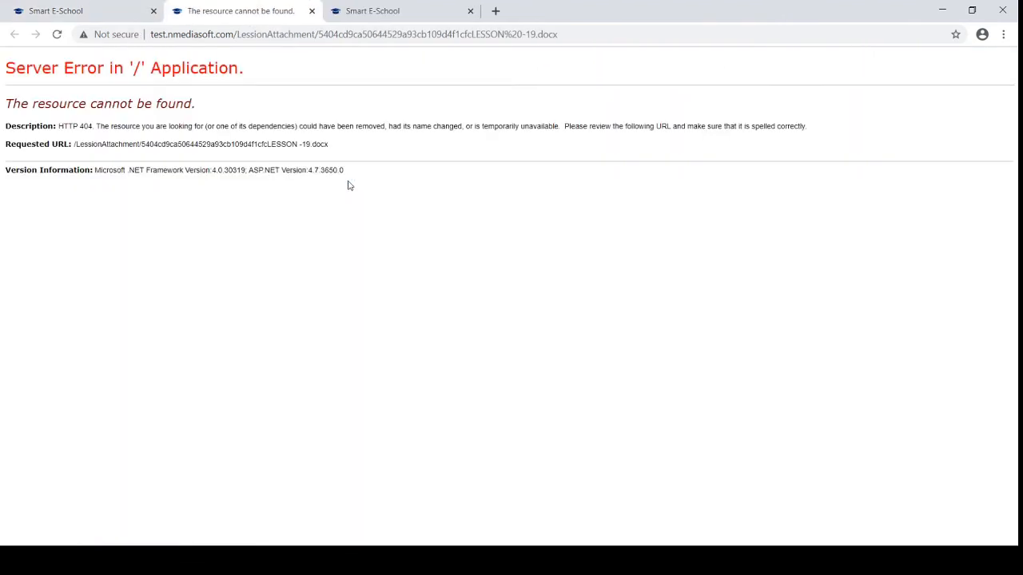
pyautogui.click(312, 10)
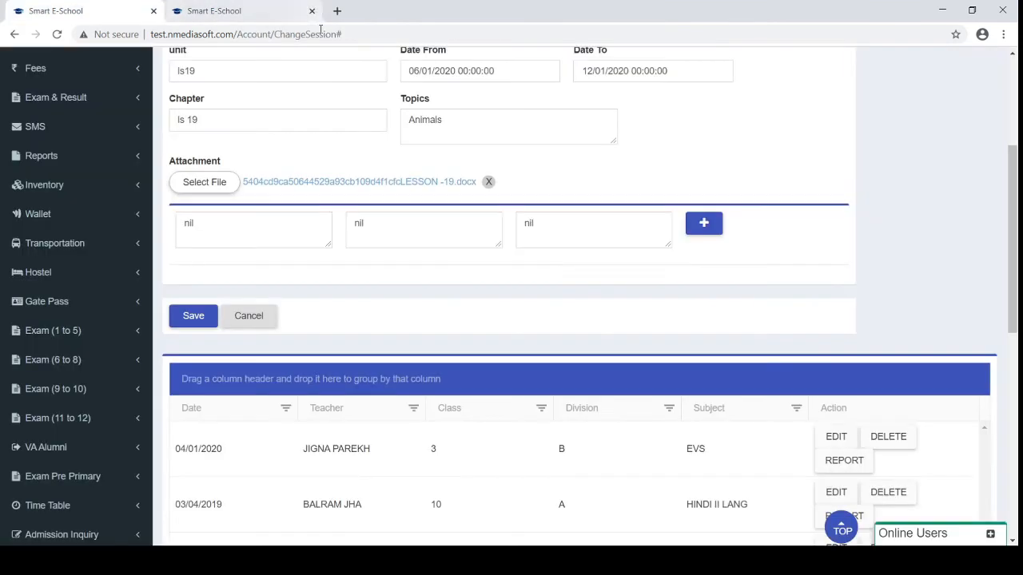
pyautogui.scroll(-1, 314, 283)
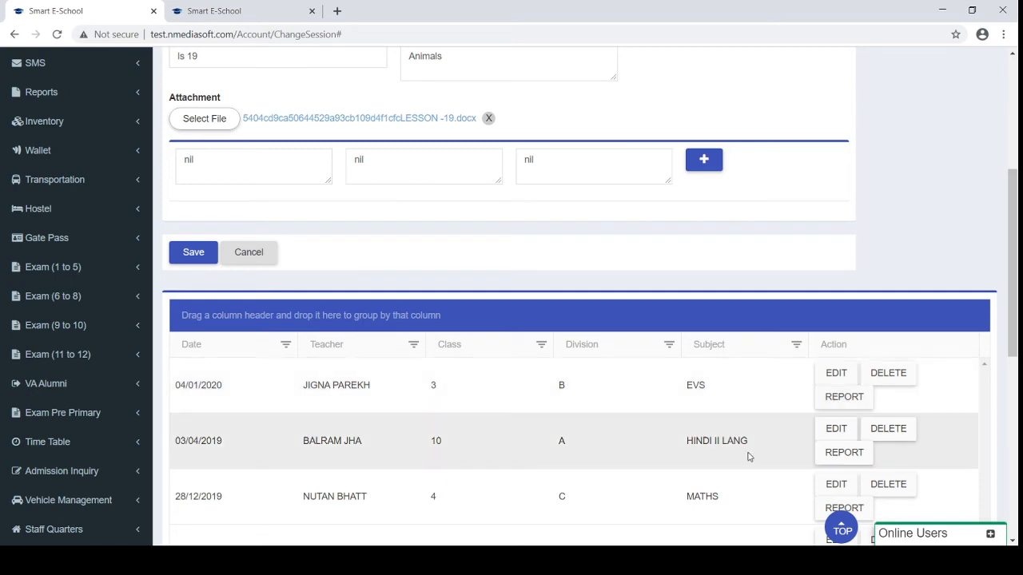
pyautogui.click(835, 485)
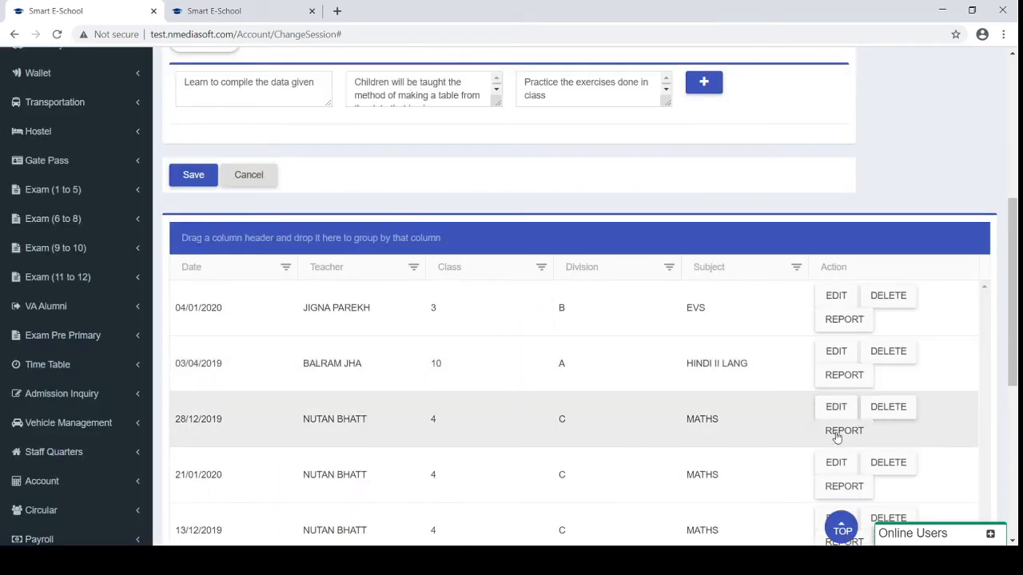
# Generate the 28/12/2019 MATHS plan report as LessonPlan (2).pdf, review it, and close it
pyautogui.click(836, 432)
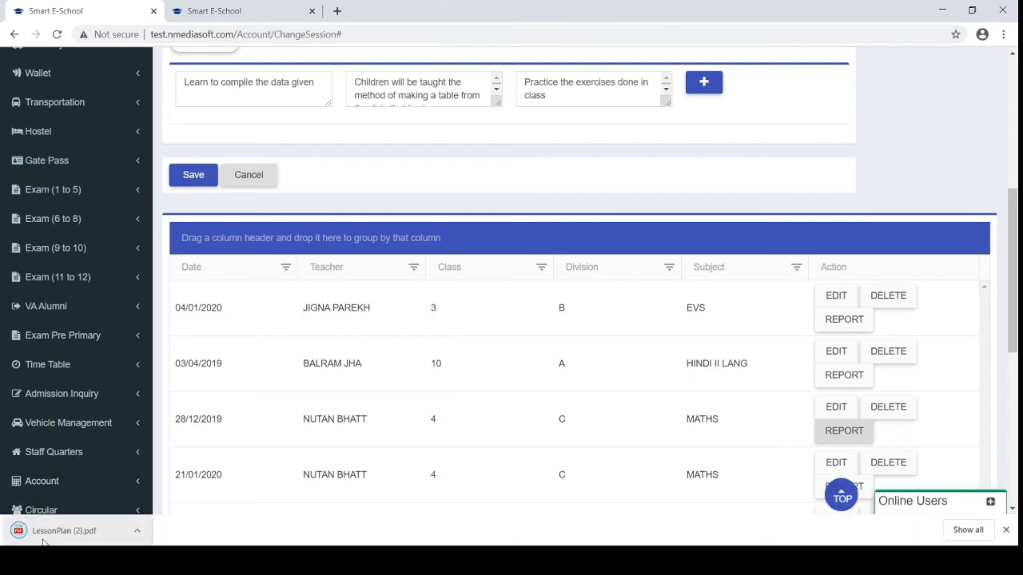
pyautogui.click(36, 531)
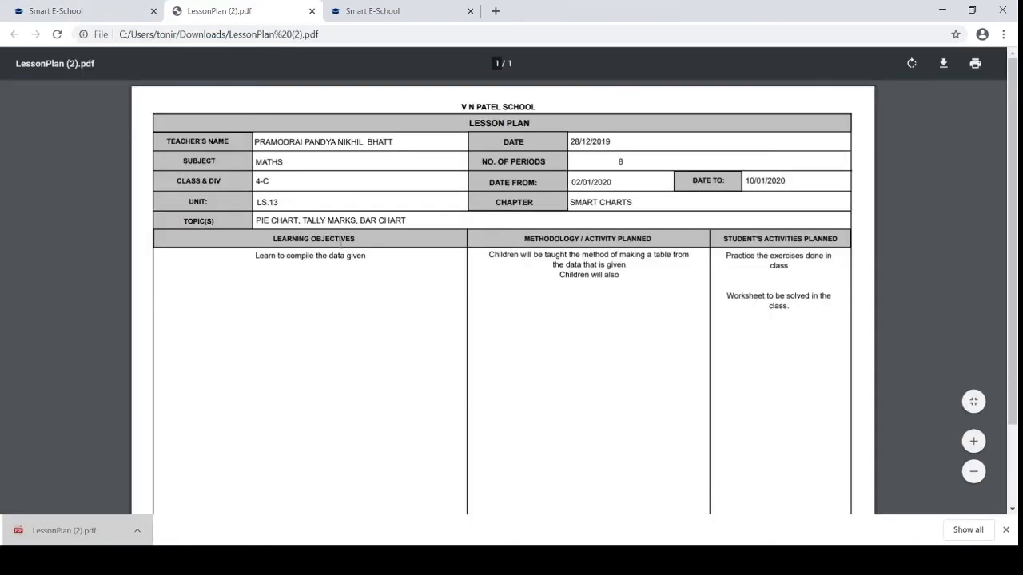
pyautogui.scroll(-1, 340, 244)
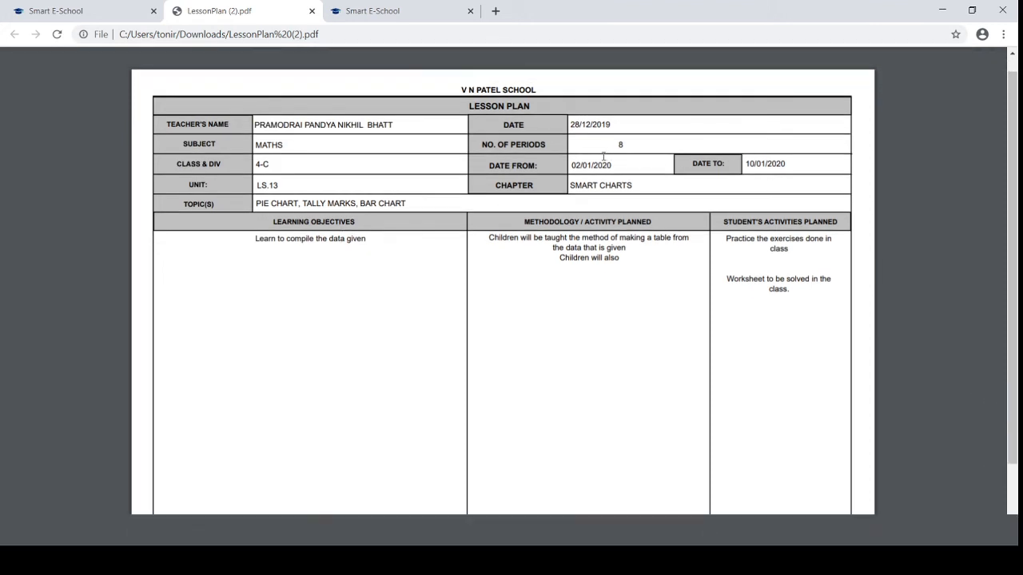
pyautogui.scroll(-1, 652, 258)
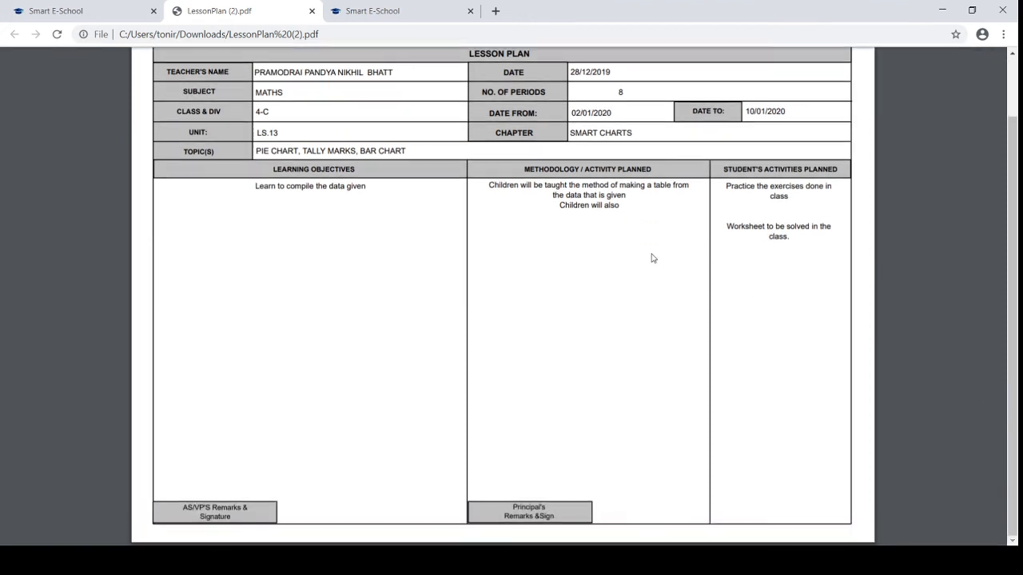
pyautogui.click(311, 10)
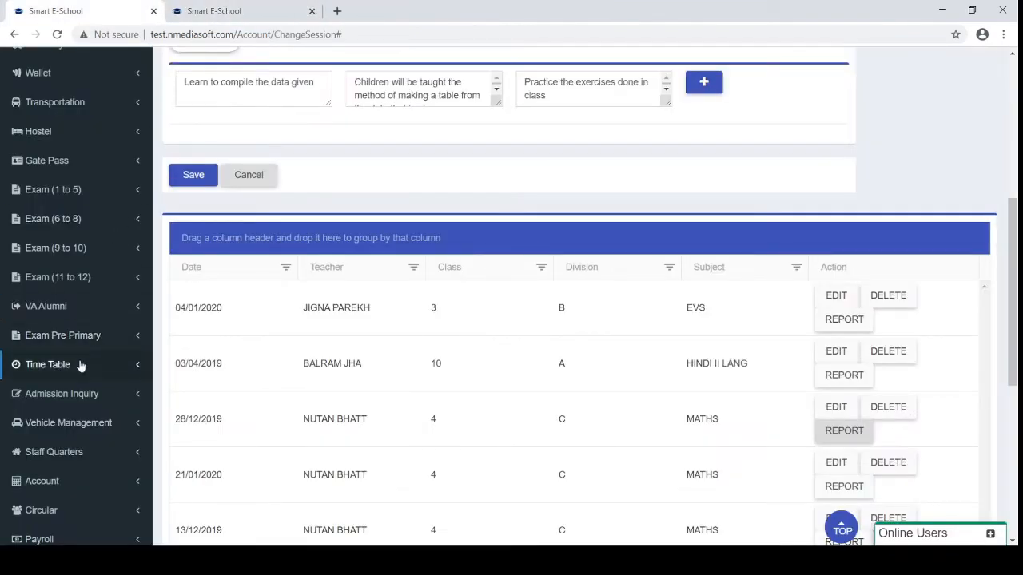
pyautogui.scroll(-3, 77, 367)
pyautogui.scroll(-1, 77, 367)
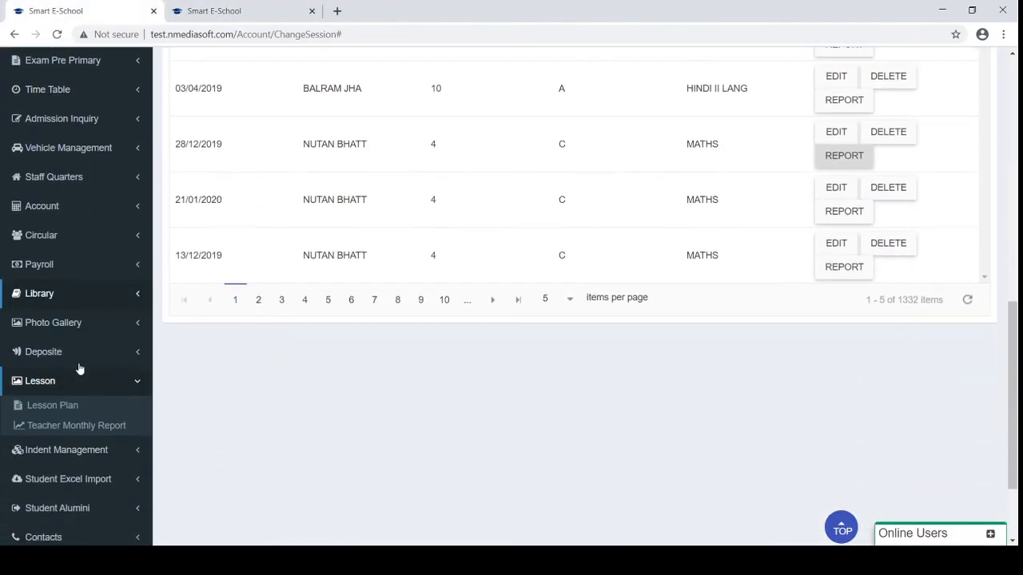
# Open the Teacher Monthly Report page and scroll through its month-wise lesson records
pyautogui.click(66, 427)
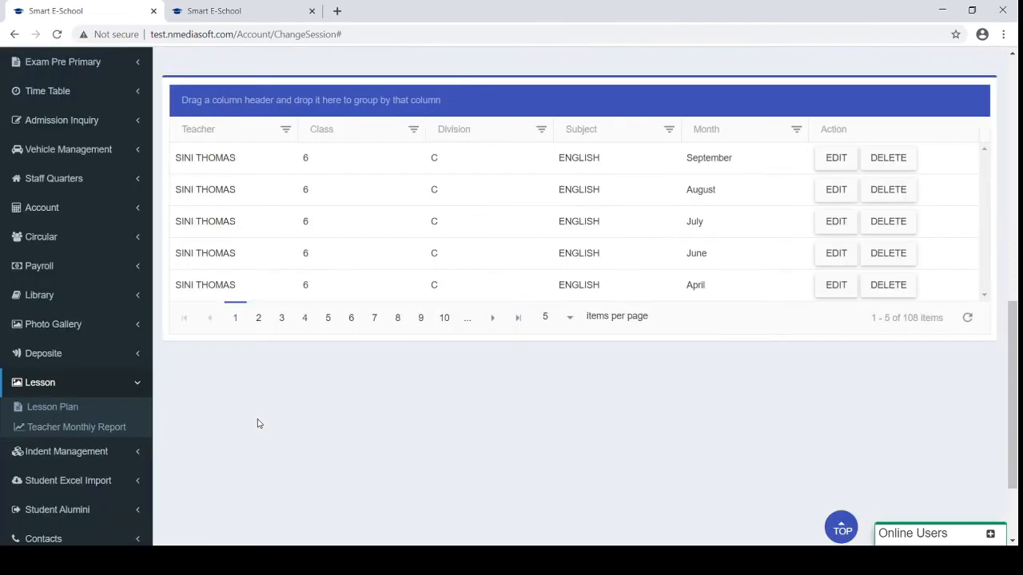
pyautogui.scroll(10, 257, 424)
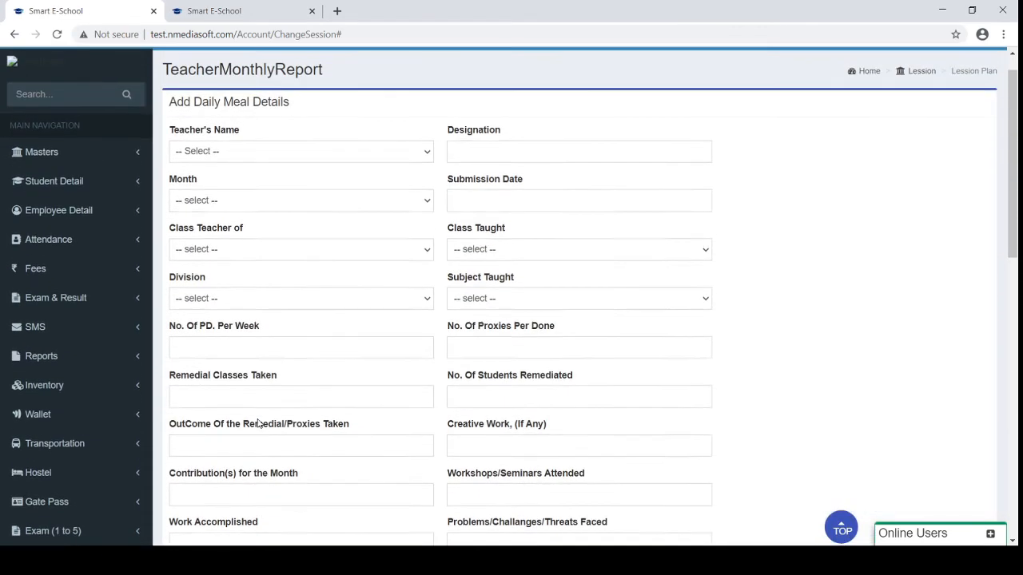
pyautogui.scroll(-1, 258, 424)
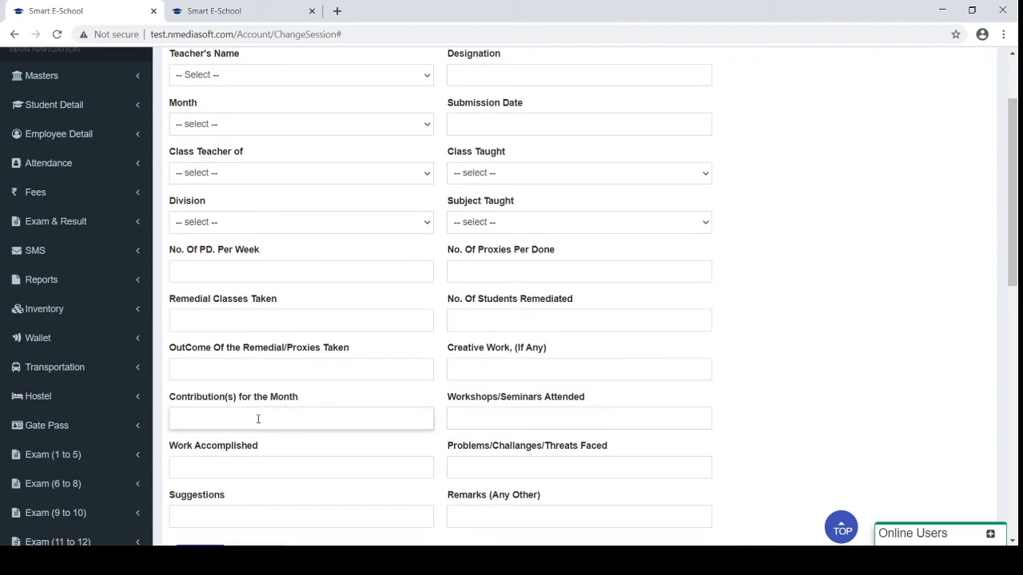
pyautogui.scroll(-6, 257, 421)
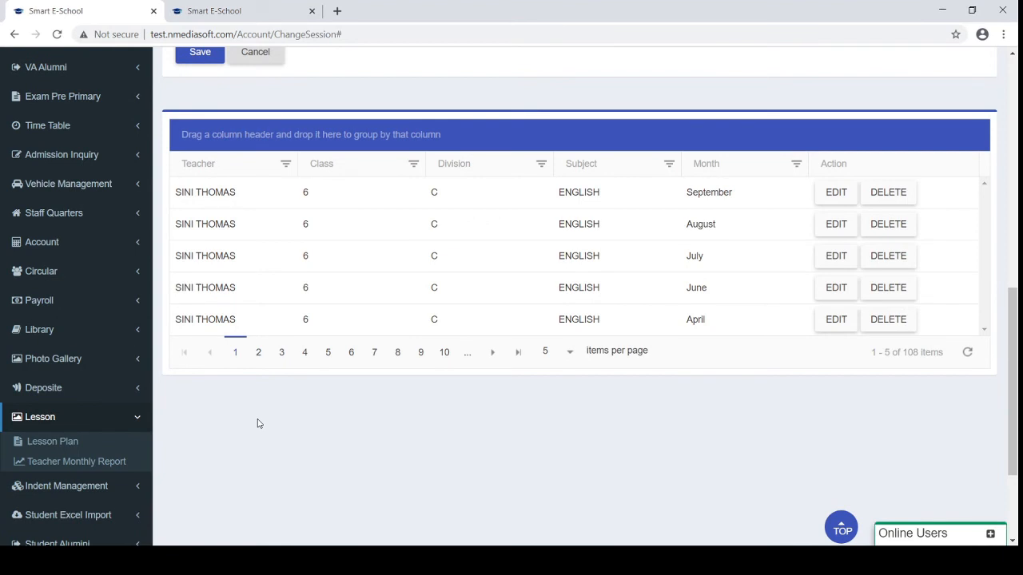
# Collapse the Lesson section and expand Student Excel Import in the sidebar
pyautogui.click(63, 417)
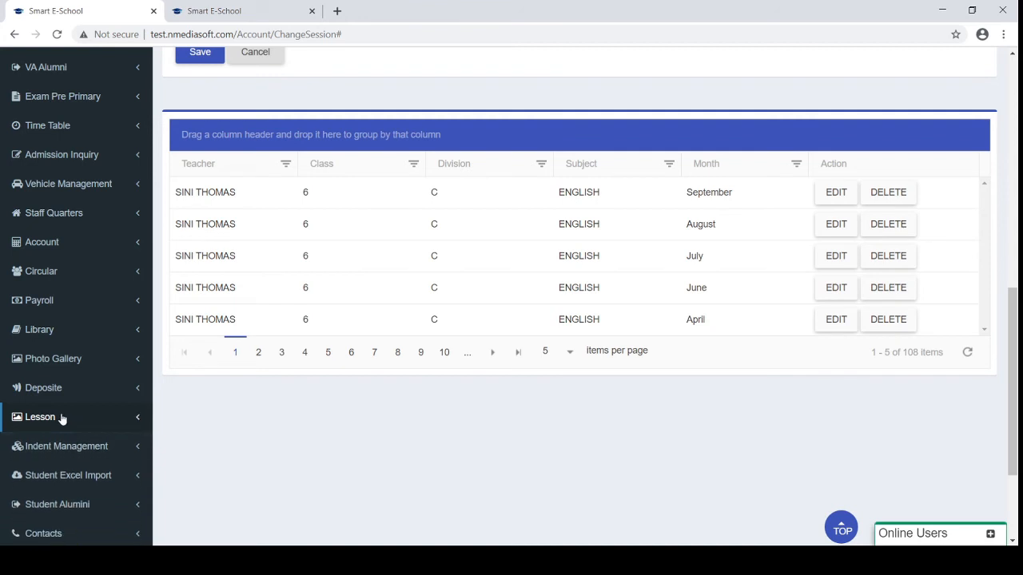
pyautogui.scroll(-1, 62, 417)
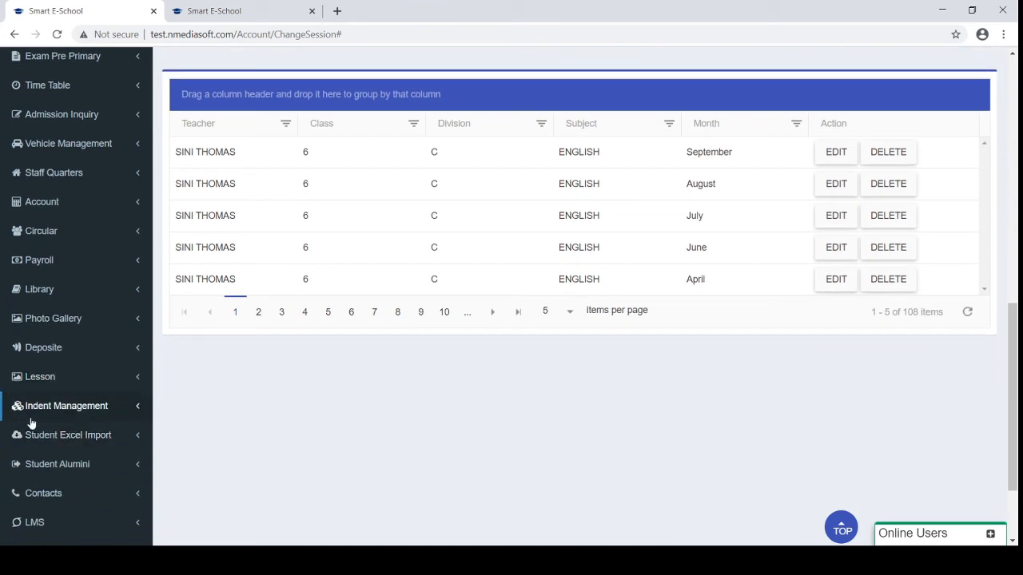
pyautogui.click(104, 438)
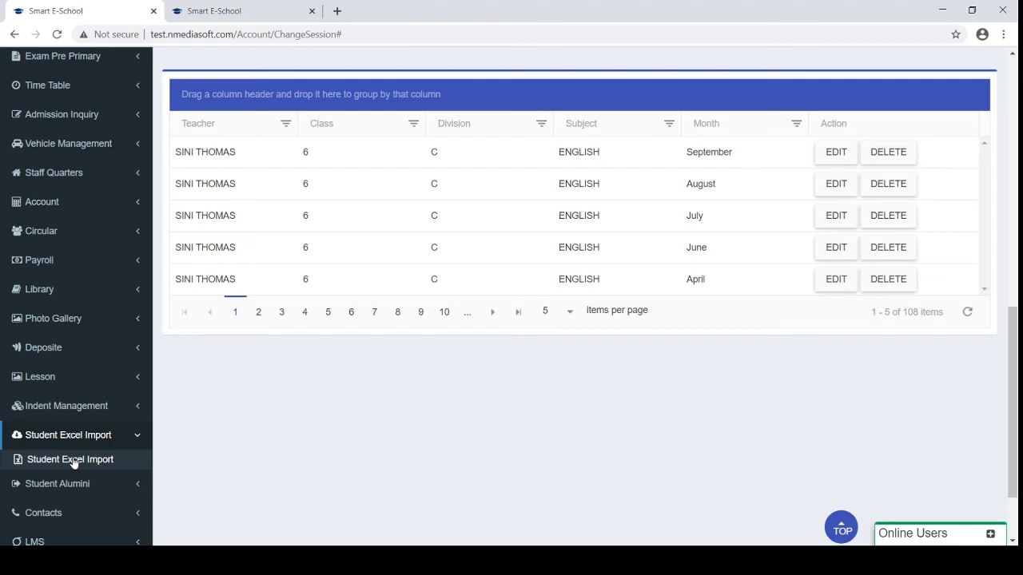
# View Student Excel Import, then open Student Alumini and scroll through the four former students' records
pyautogui.click(73, 461)
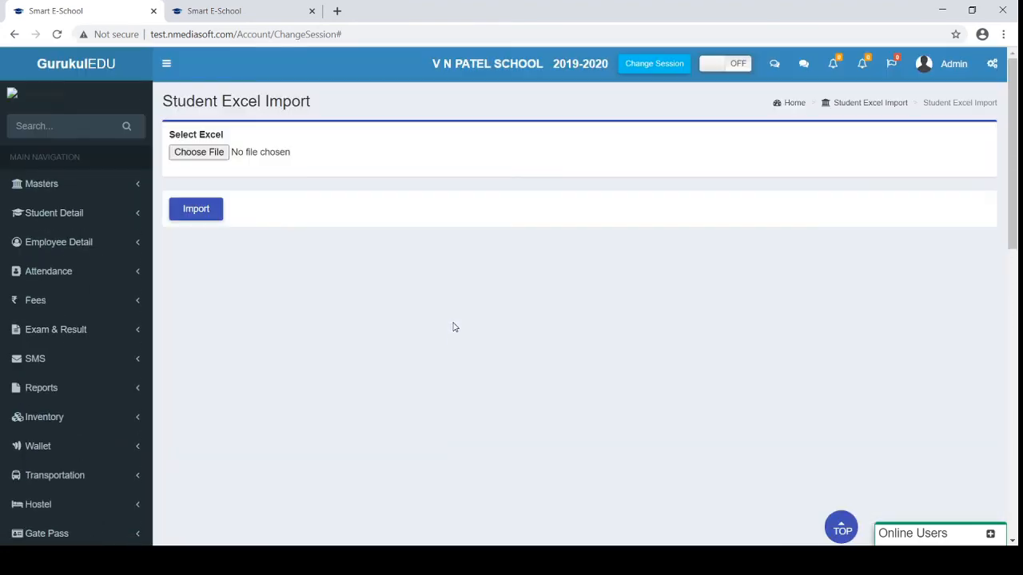
pyautogui.scroll(-10, 453, 327)
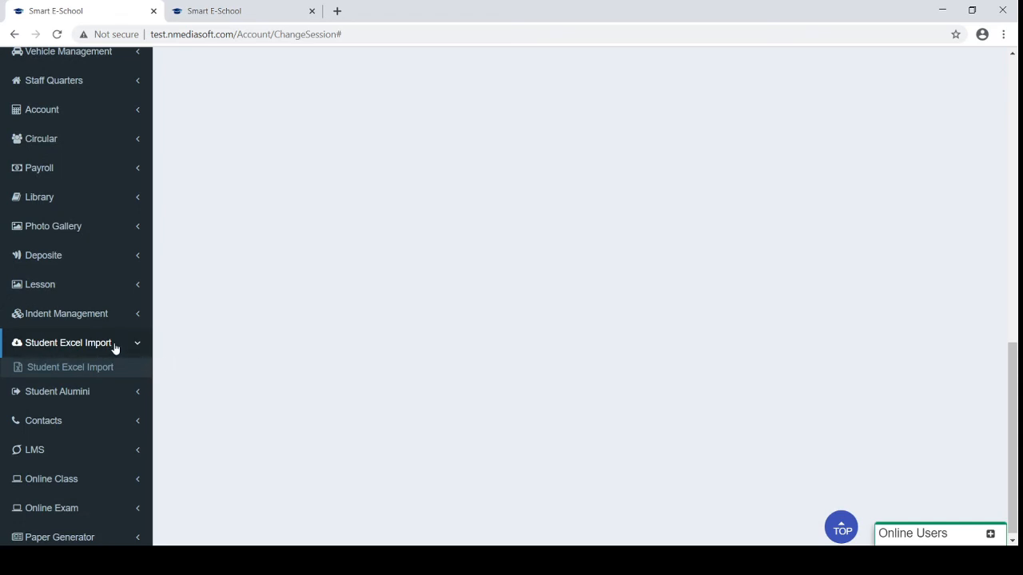
pyautogui.click(91, 392)
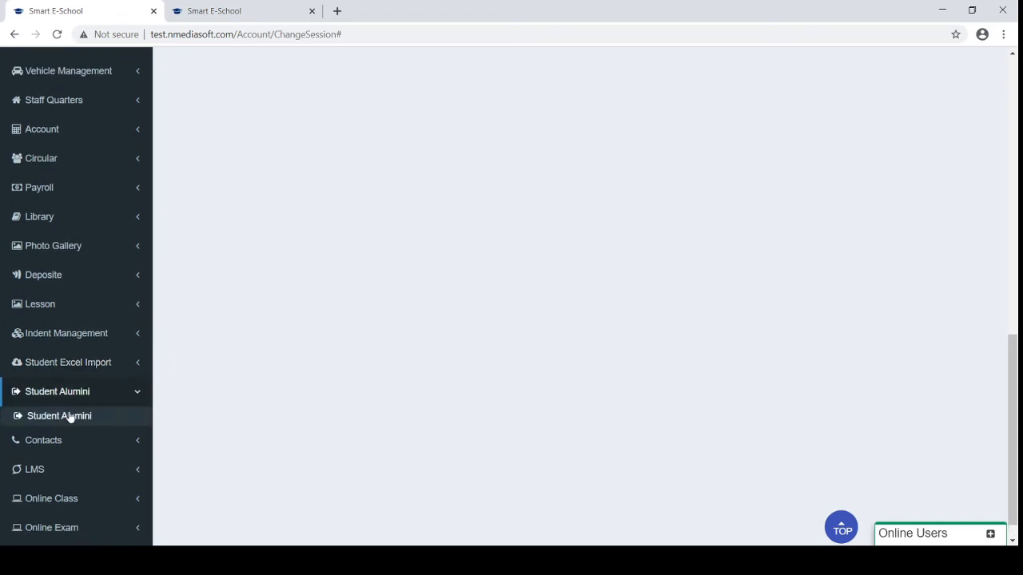
pyautogui.click(67, 417)
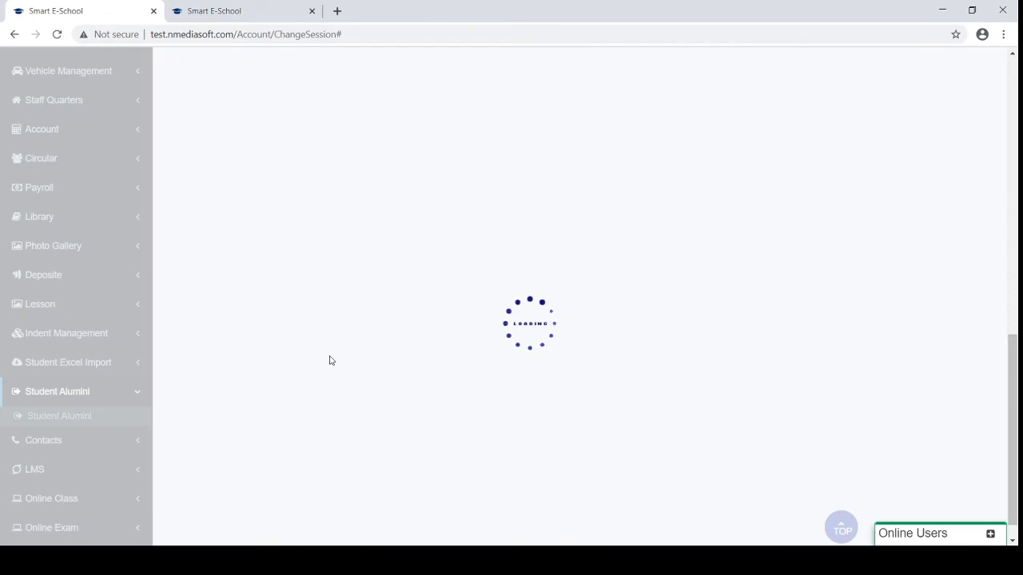
pyautogui.scroll(1, 329, 359)
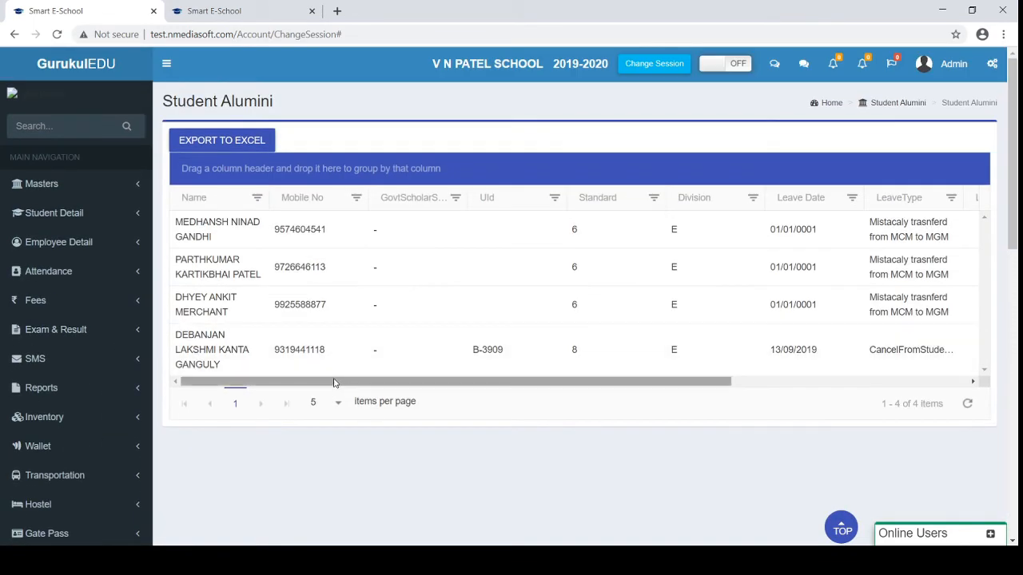
pyautogui.moveTo(343, 381); pyautogui.dragTo(285, 375)
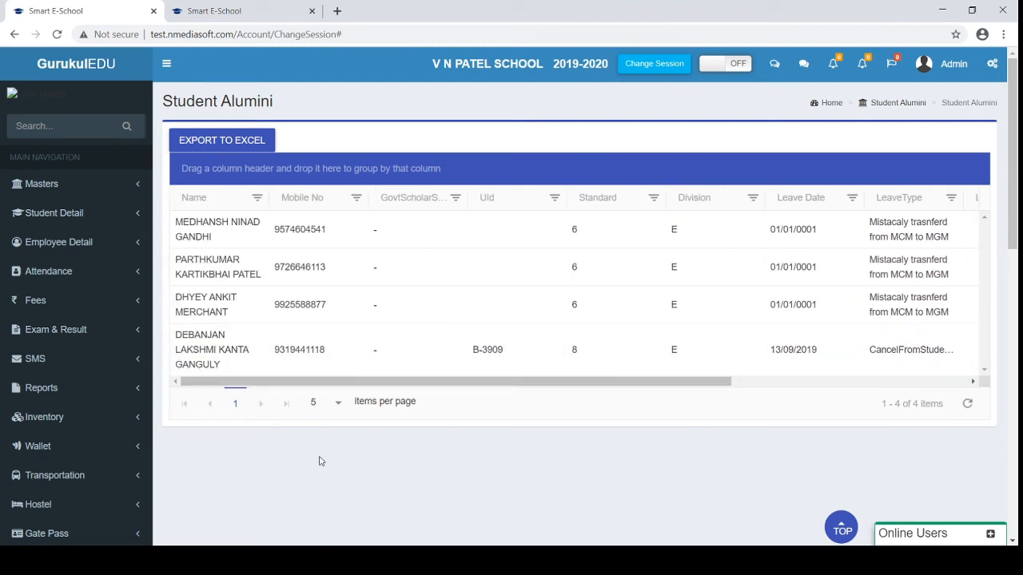
pyautogui.scroll(-10, 320, 461)
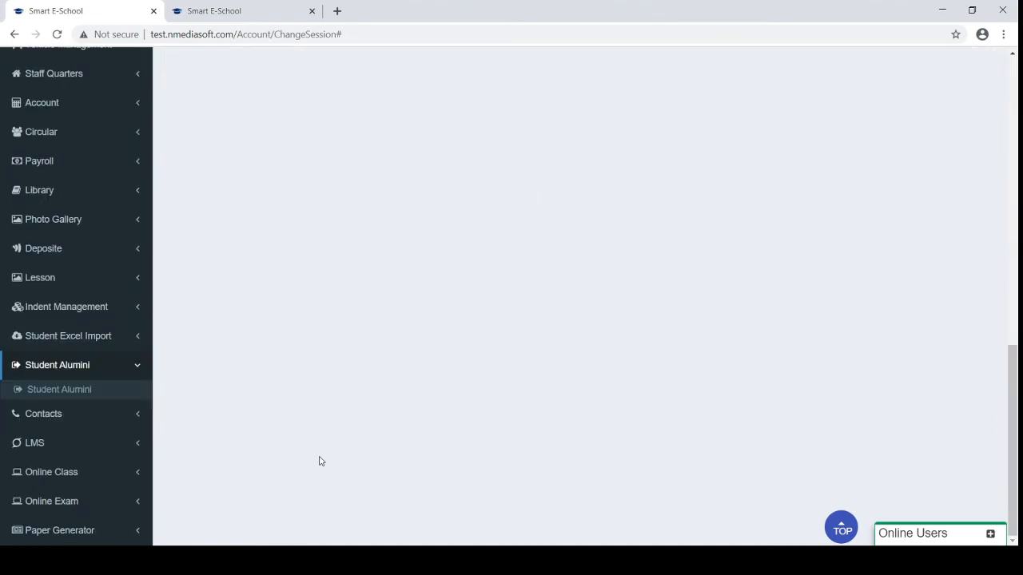
pyautogui.click(73, 421)
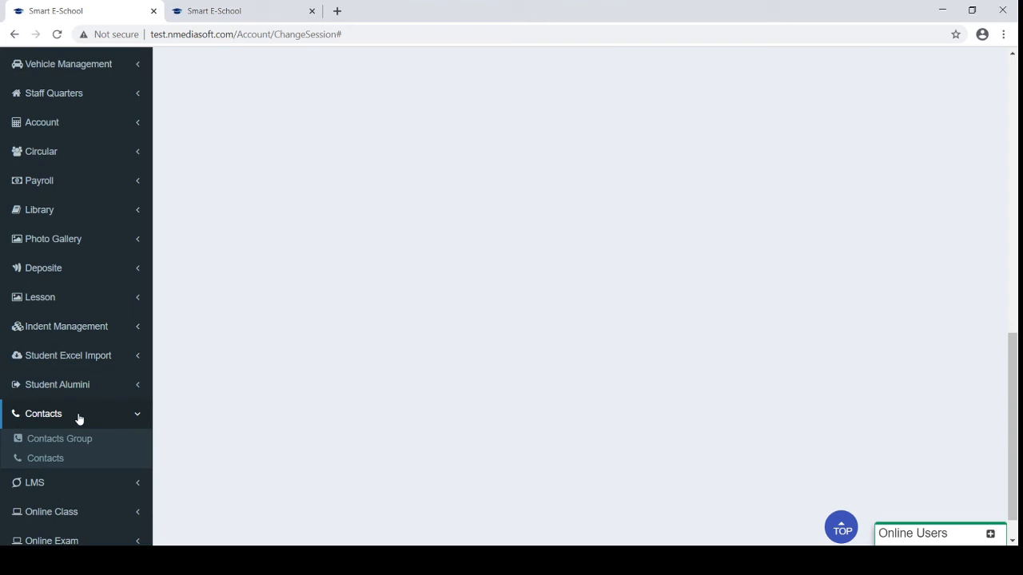
pyautogui.click(48, 457)
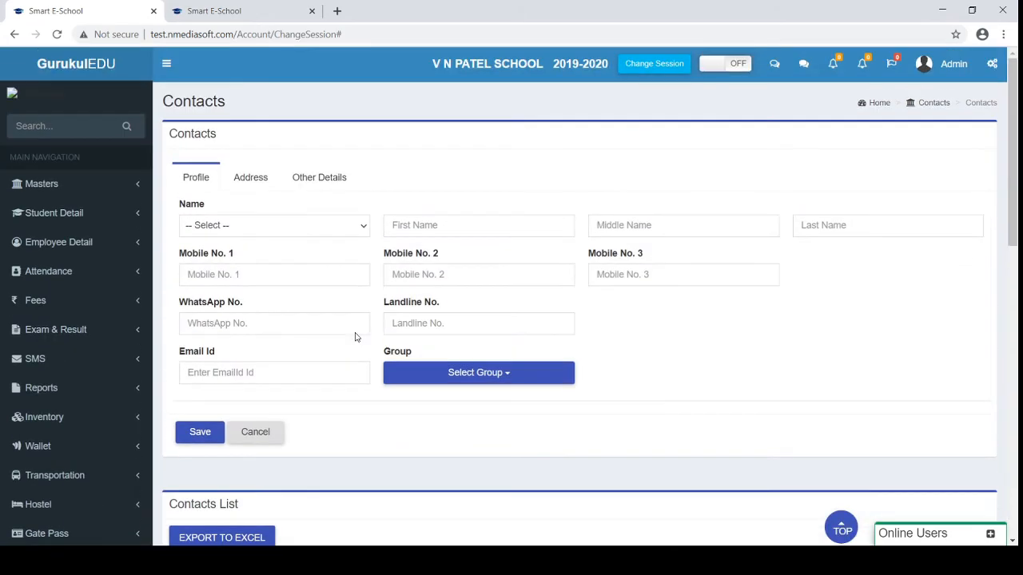
pyautogui.scroll(-10, 356, 337)
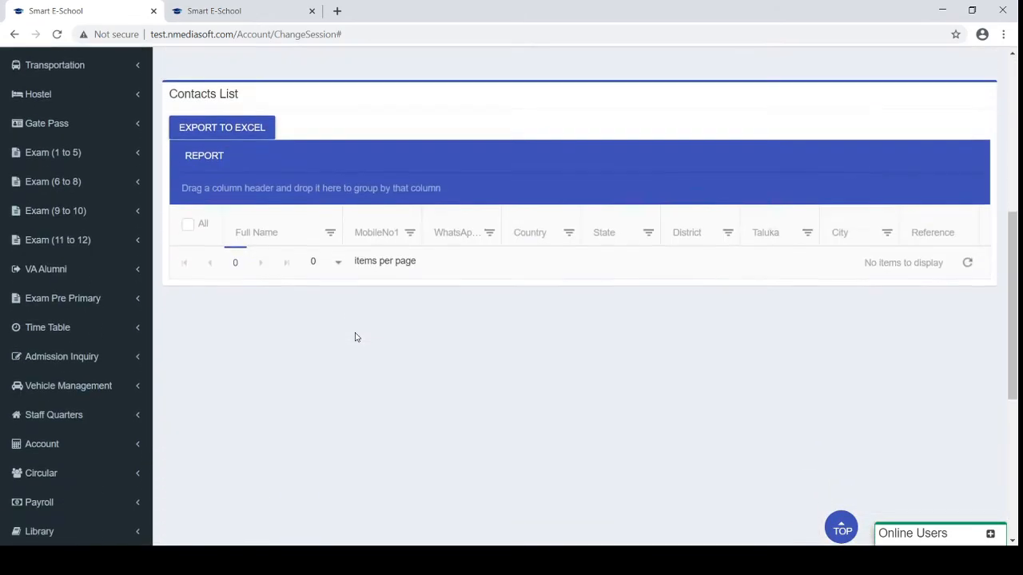
pyautogui.scroll(-1, 355, 337)
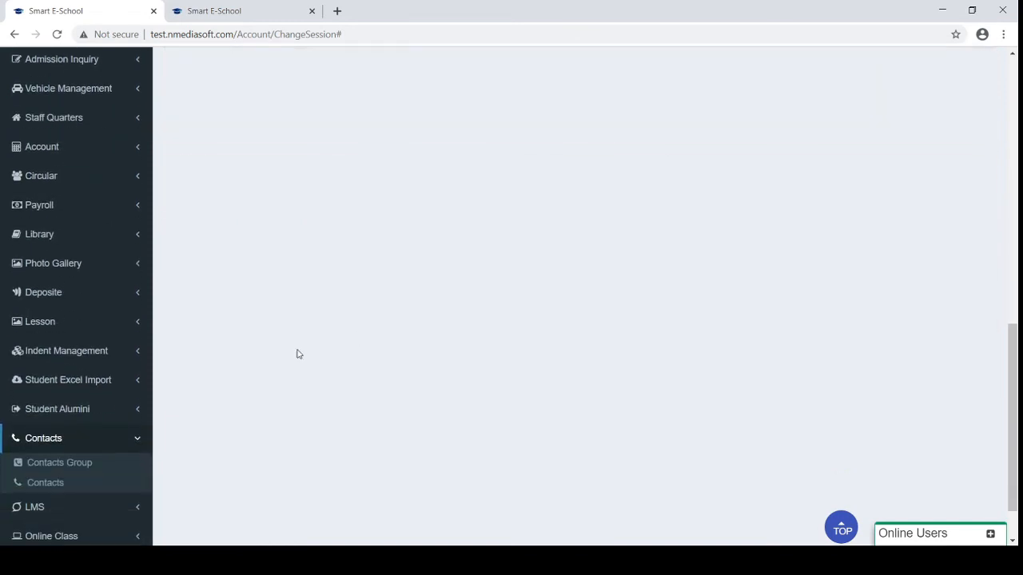
pyautogui.click(122, 438)
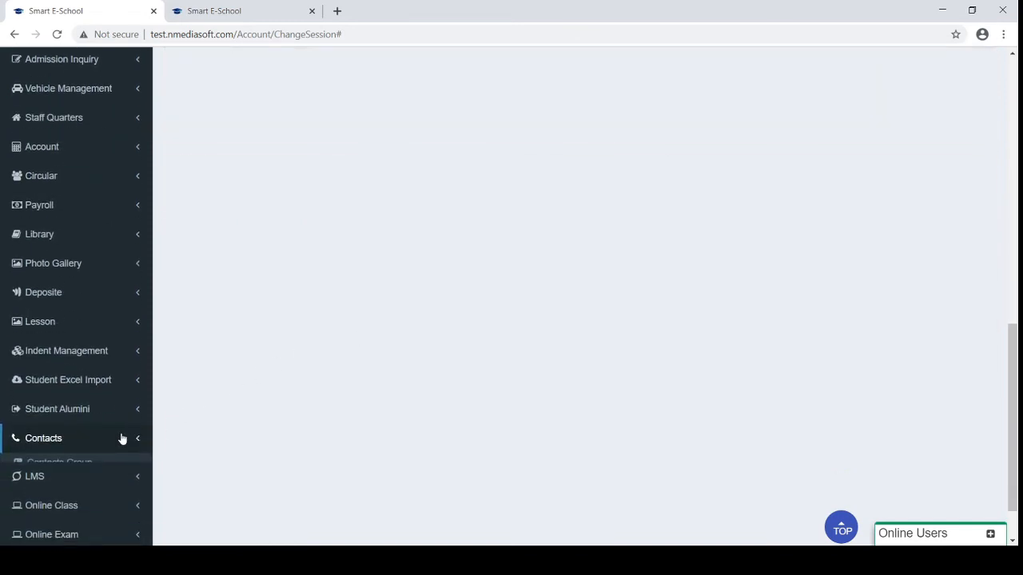
pyautogui.scroll(-1, 120, 439)
pyautogui.click(80, 420)
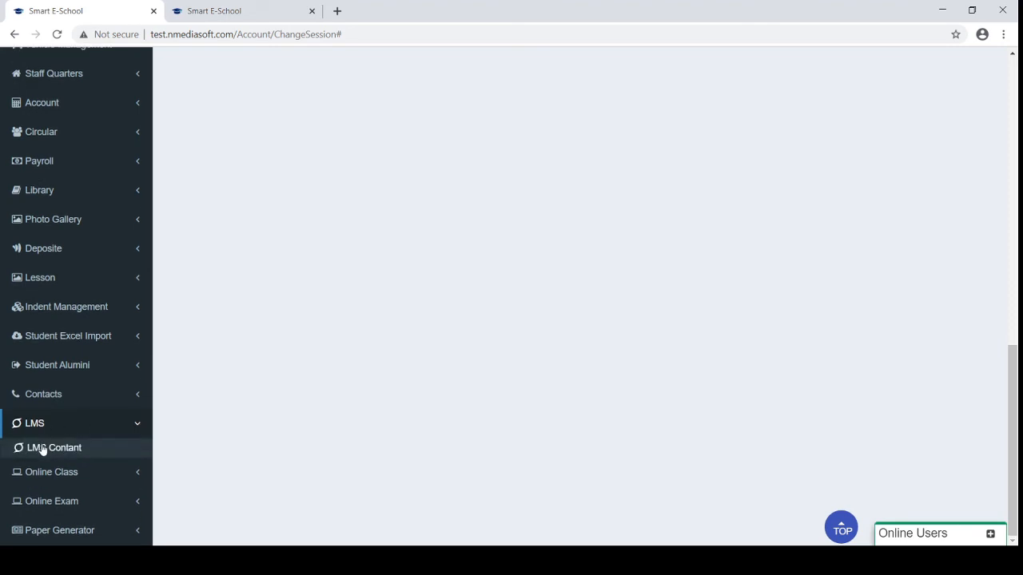
pyautogui.click(42, 449)
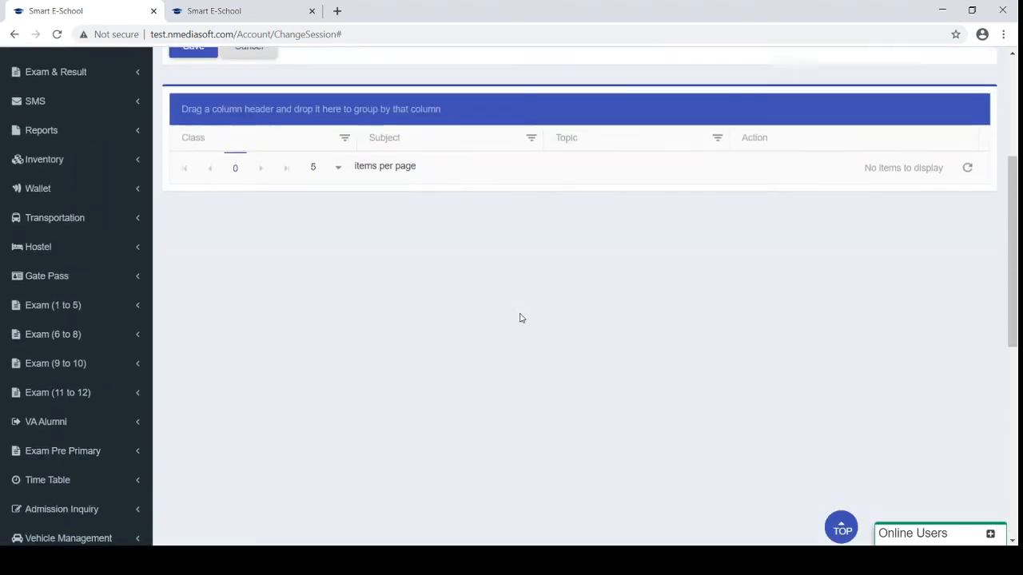
pyautogui.scroll(3, 520, 318)
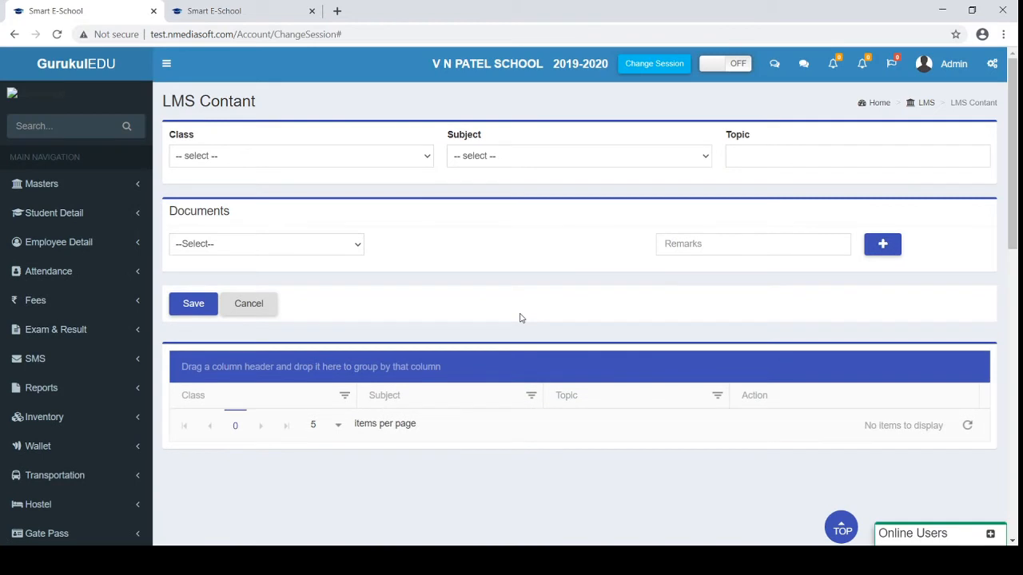
pyautogui.click(325, 147)
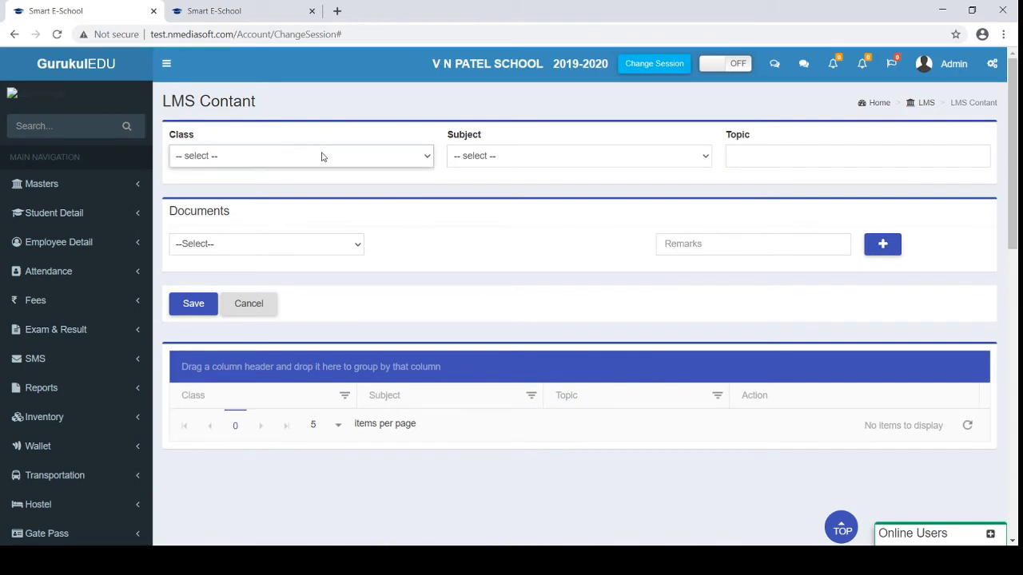
pyautogui.click(280, 190)
pyautogui.click(472, 157)
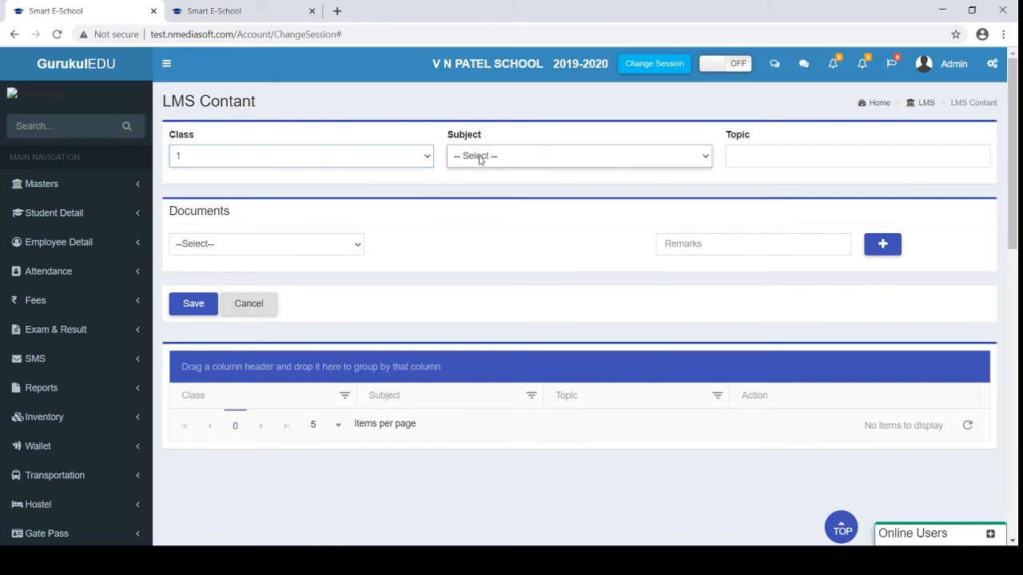
pyautogui.click(473, 186)
pyautogui.click(727, 163)
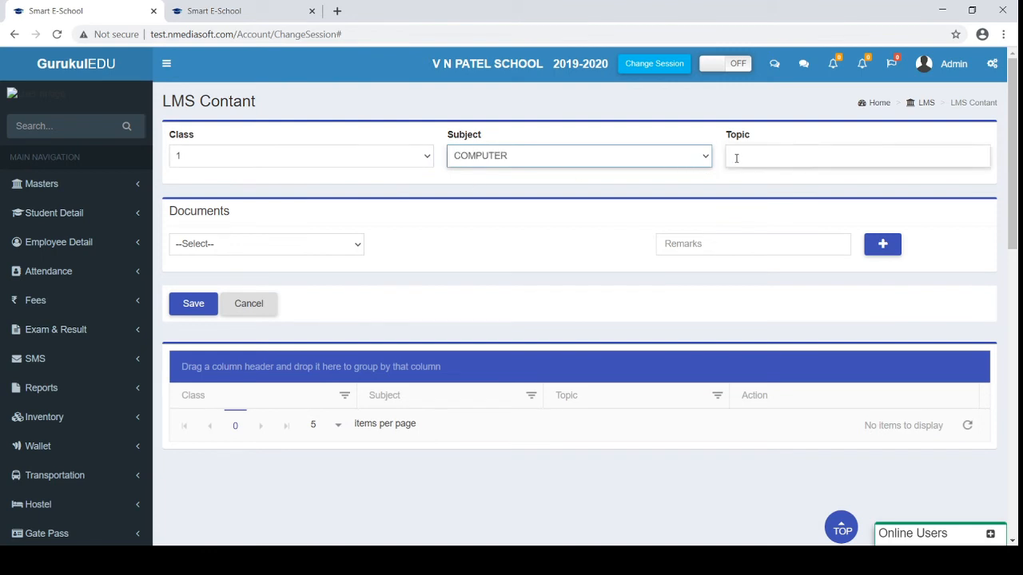
pyautogui.click(267, 251)
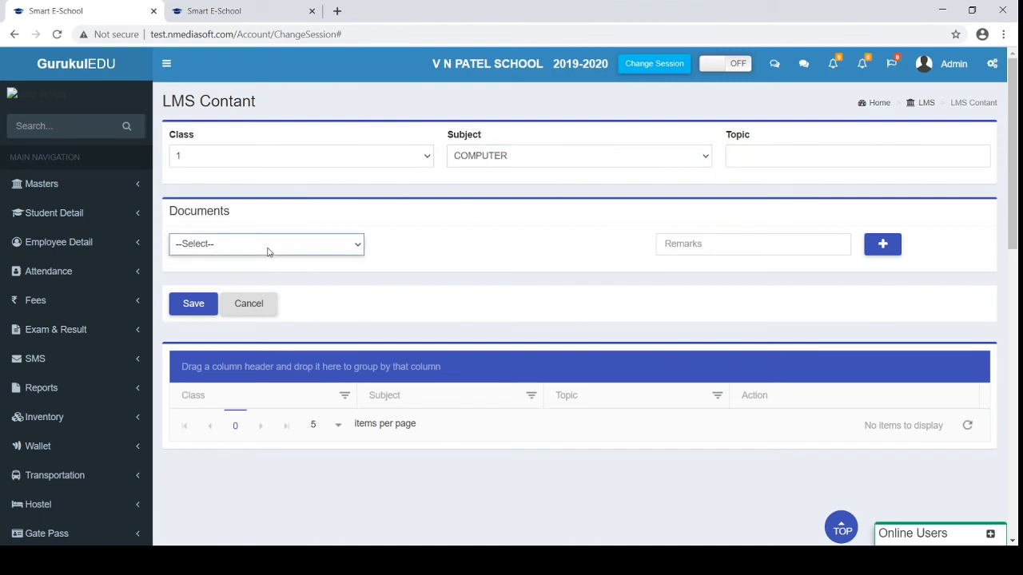
pyautogui.click(229, 289)
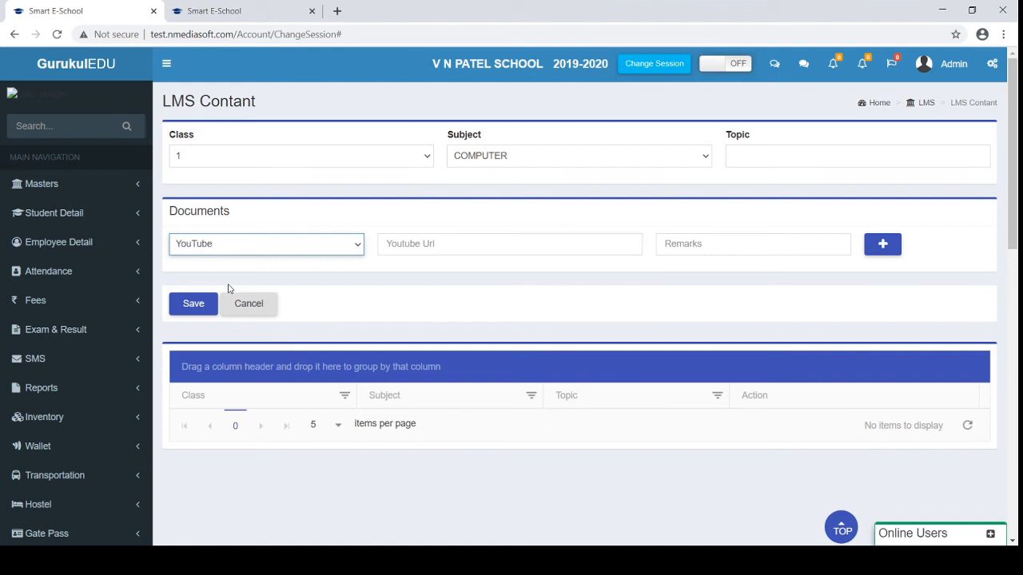
pyautogui.click(446, 247)
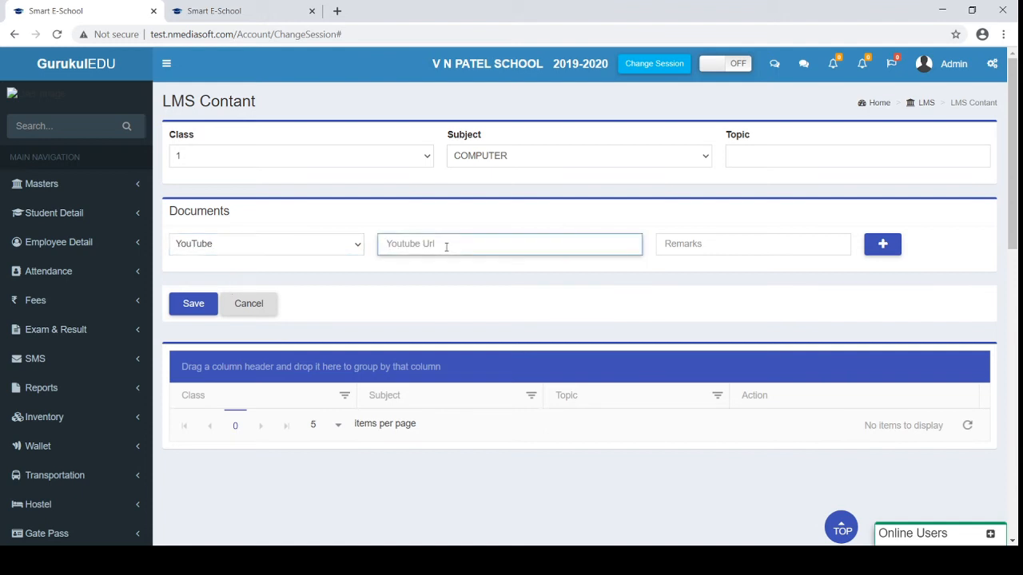
pyautogui.click(327, 244)
pyautogui.click(288, 277)
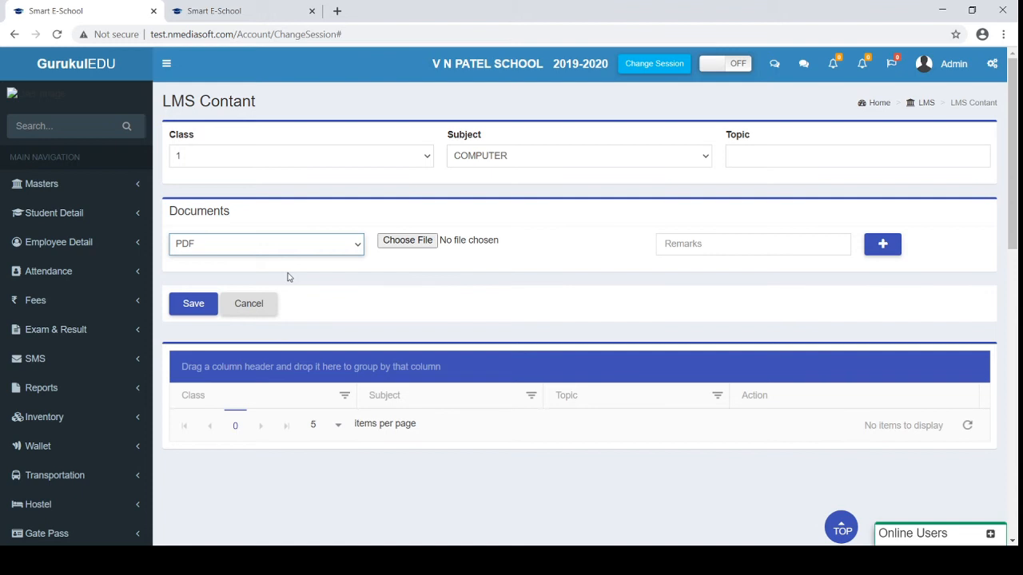
pyautogui.scroll(-1, 226, 187)
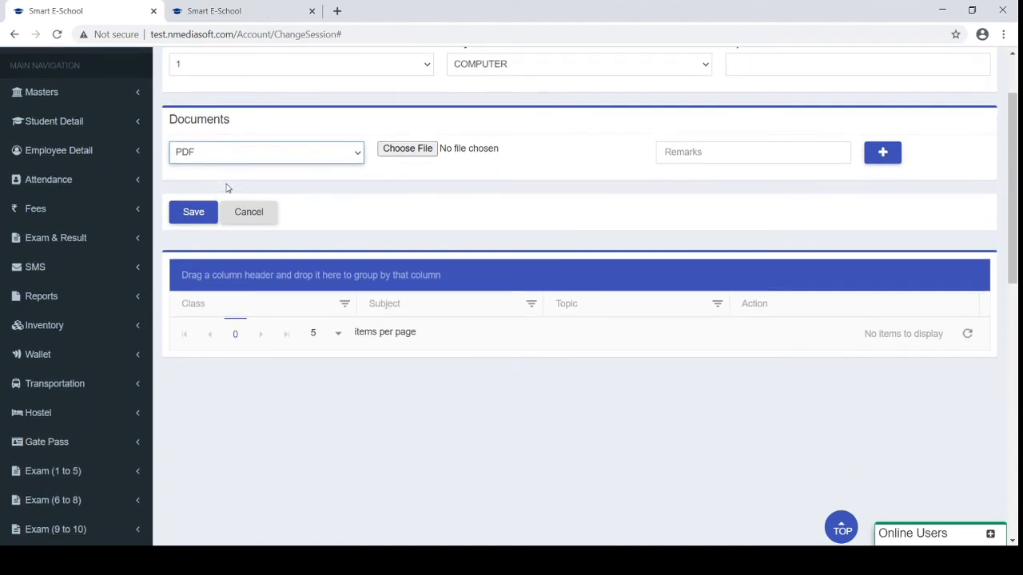
pyautogui.scroll(1, 226, 188)
pyautogui.scroll(-1, 226, 188)
pyautogui.scroll(-6, 226, 188)
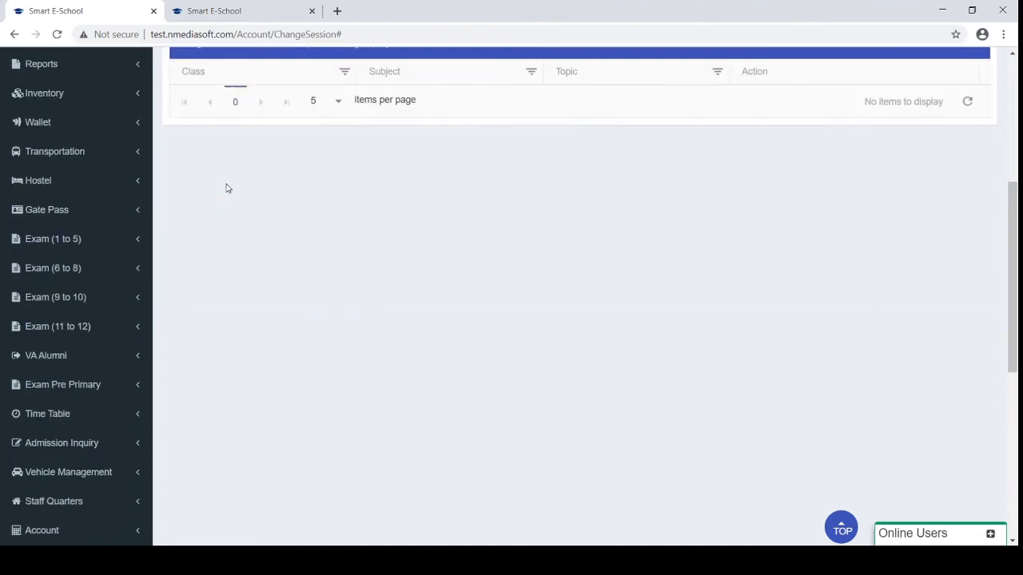
pyautogui.scroll(-2, 200, 294)
pyautogui.scroll(-2, 200, 294)
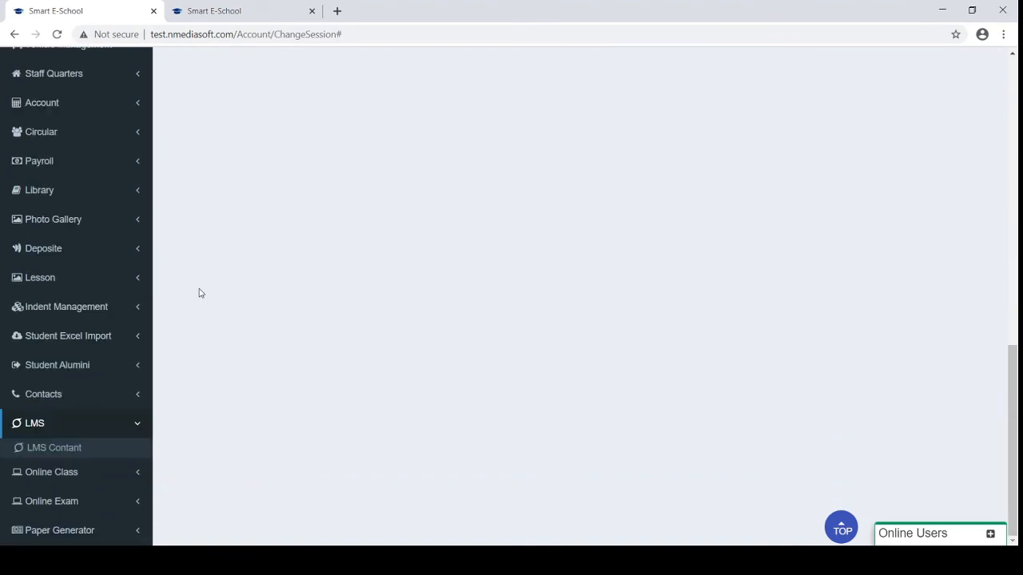
# Switch from LMS to Online Class and open Start Class, showing no running classes
pyautogui.click(121, 423)
pyautogui.click(92, 453)
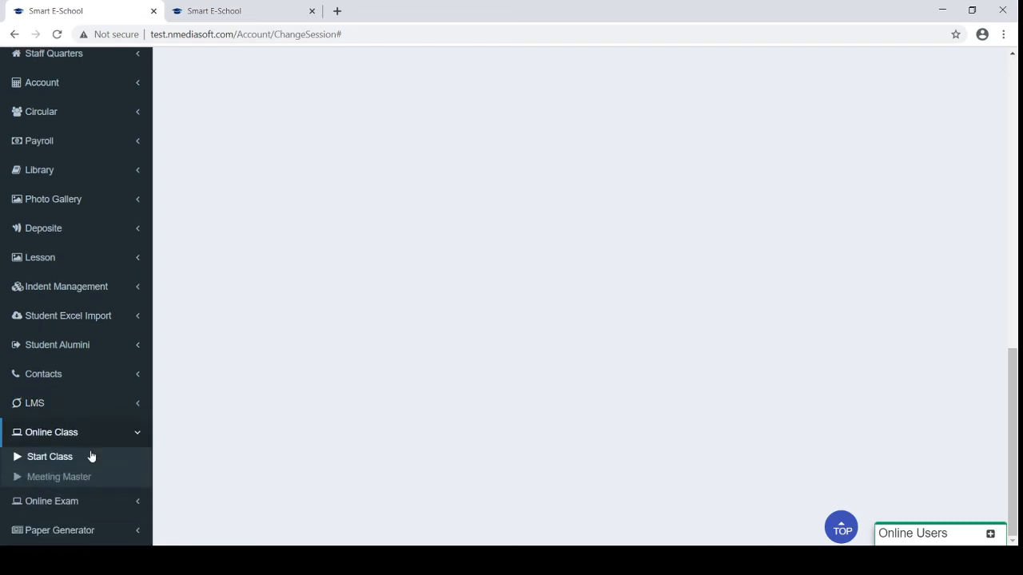
pyautogui.click(51, 459)
pyautogui.scroll(-5, 442, 341)
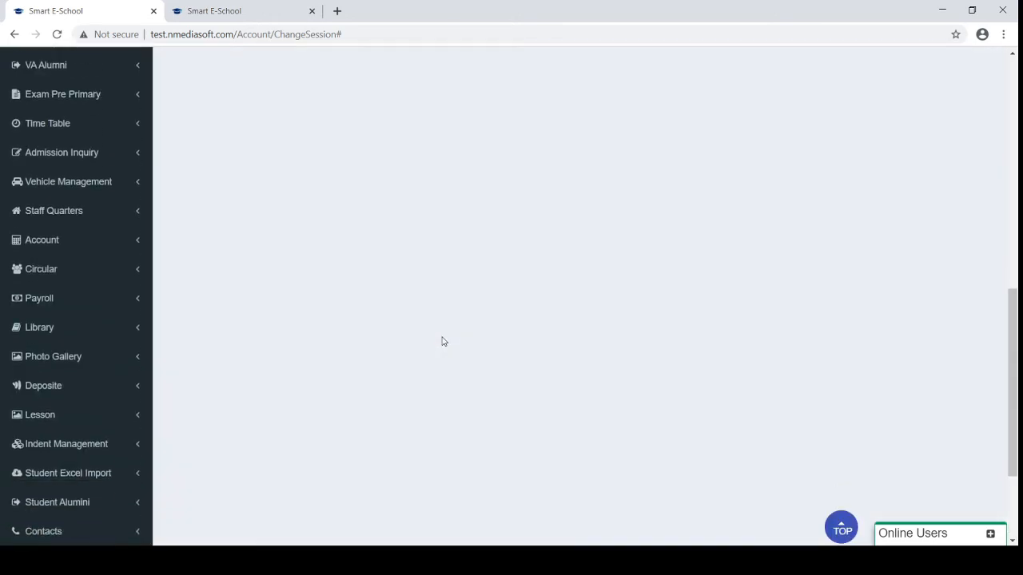
pyautogui.scroll(5, 411, 306)
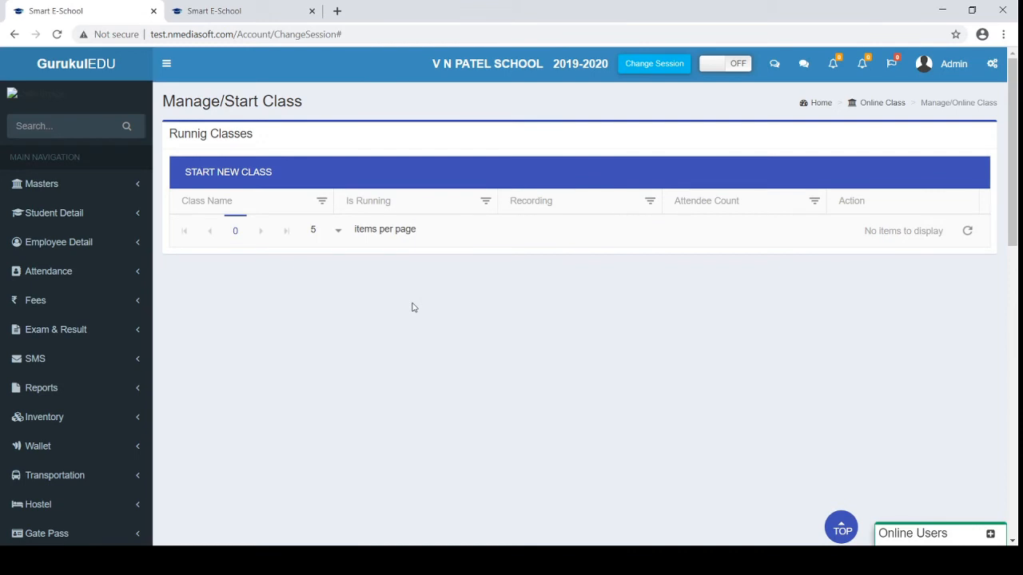
pyautogui.scroll(-1, 413, 308)
pyautogui.scroll(-10, 413, 307)
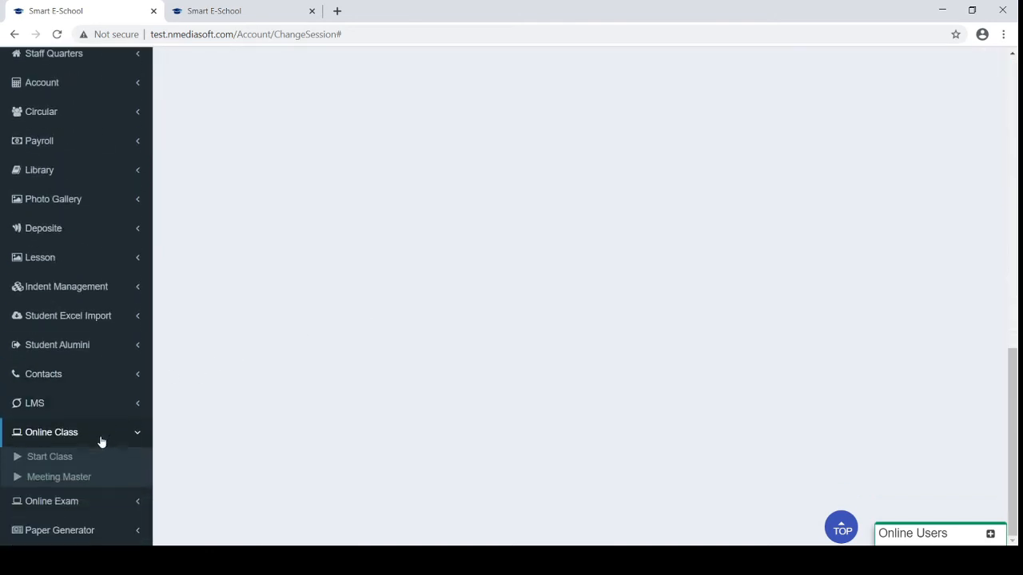
# Open Meeting Master and review the three class 1-A meetings: ENGLISH, MATHS and COMPUTER
pyautogui.click(57, 483)
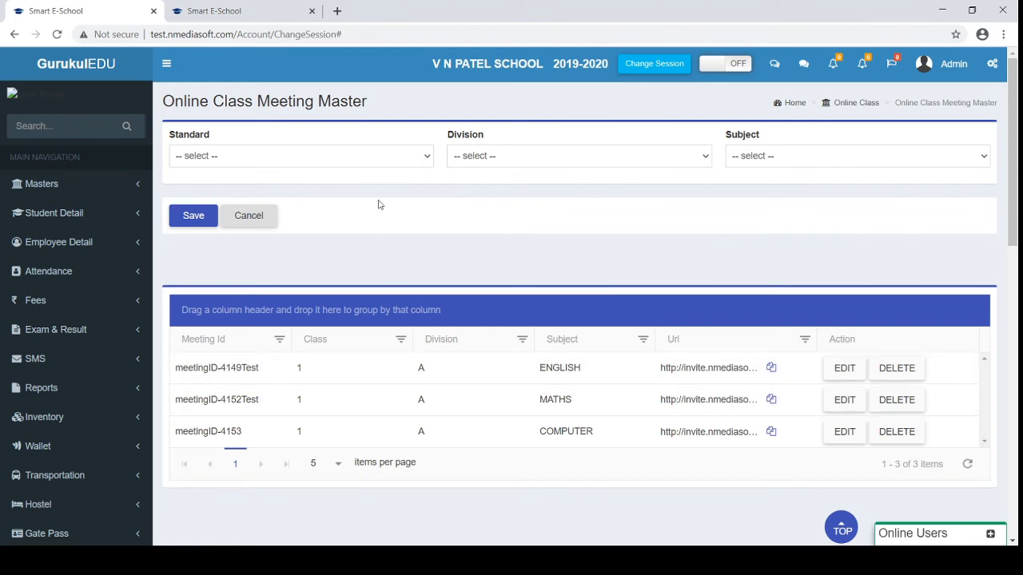
pyautogui.moveTo(297, 370); pyautogui.dragTo(463, 378)
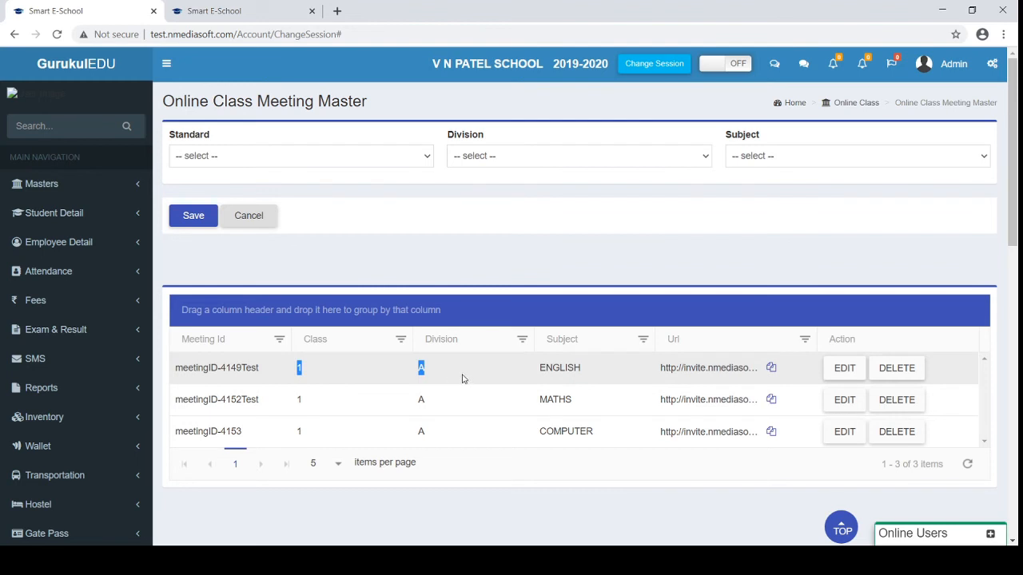
pyautogui.click(479, 242)
pyautogui.scroll(-5, 565, 343)
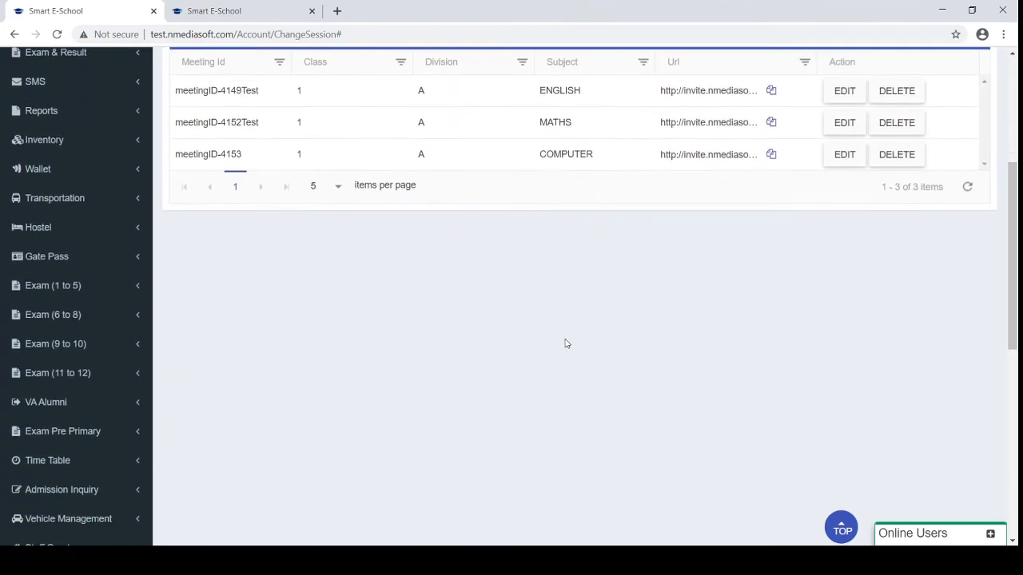
pyautogui.scroll(-5, 566, 343)
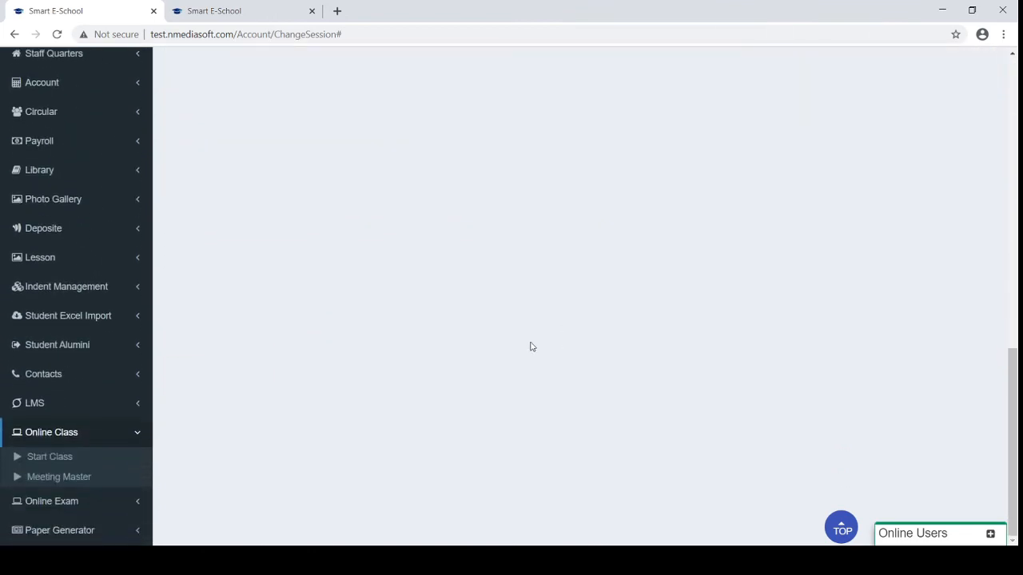
# Preview the START NEW CLASS dialog's standard, division, subject and meeting options, then close it
pyautogui.click(57, 463)
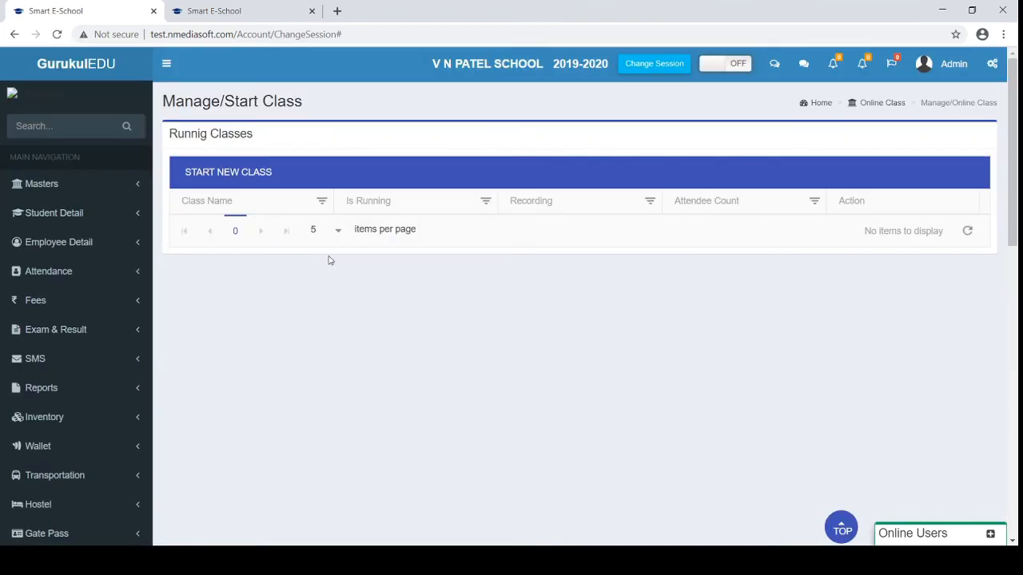
pyautogui.click(227, 174)
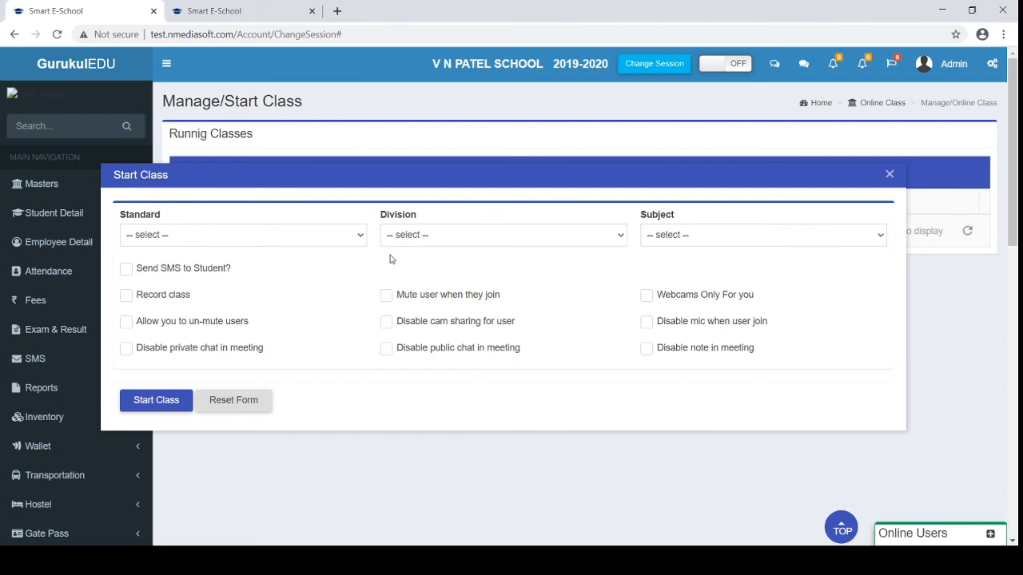
pyautogui.click(890, 173)
pyautogui.scroll(-7, 73, 472)
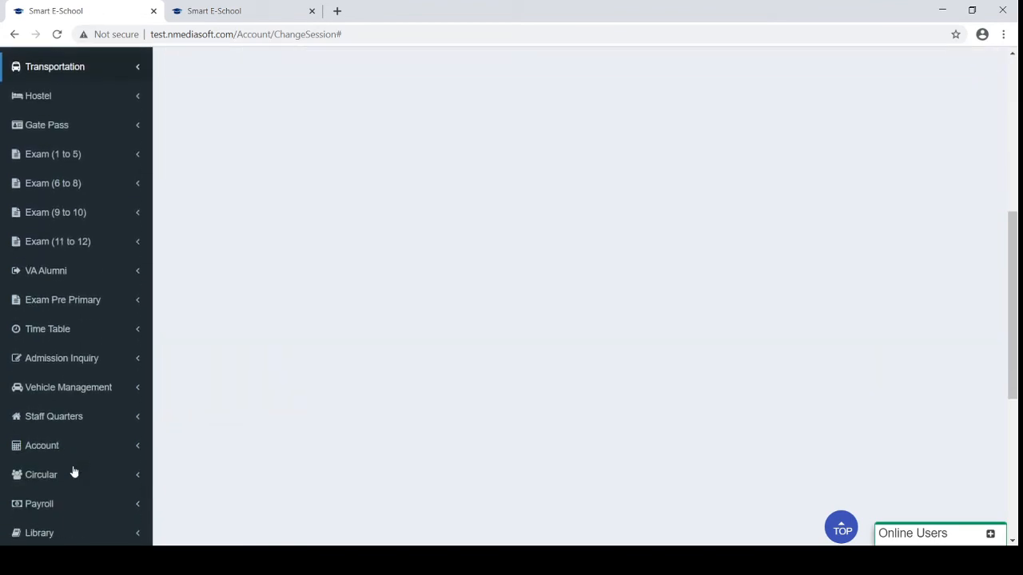
pyautogui.scroll(-3, 72, 472)
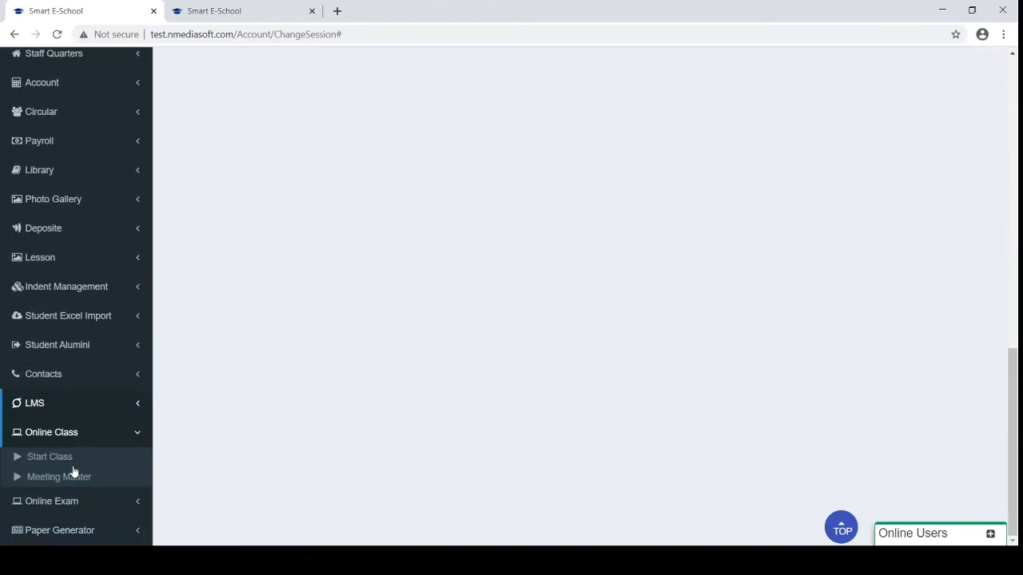
# Open the Online Exam question entry form from the Online Exam section and scroll through it
pyautogui.click(68, 500)
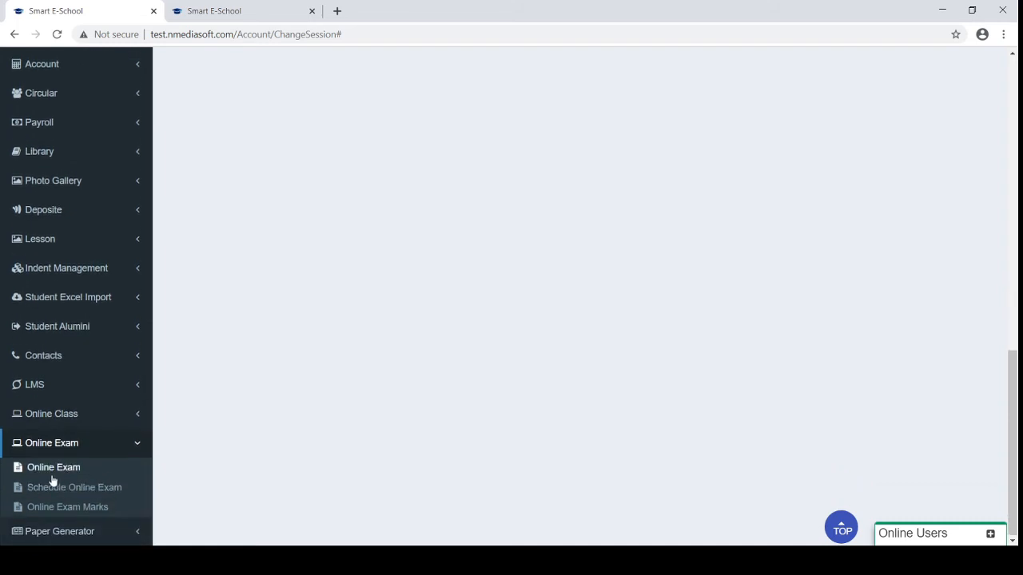
pyautogui.click(53, 469)
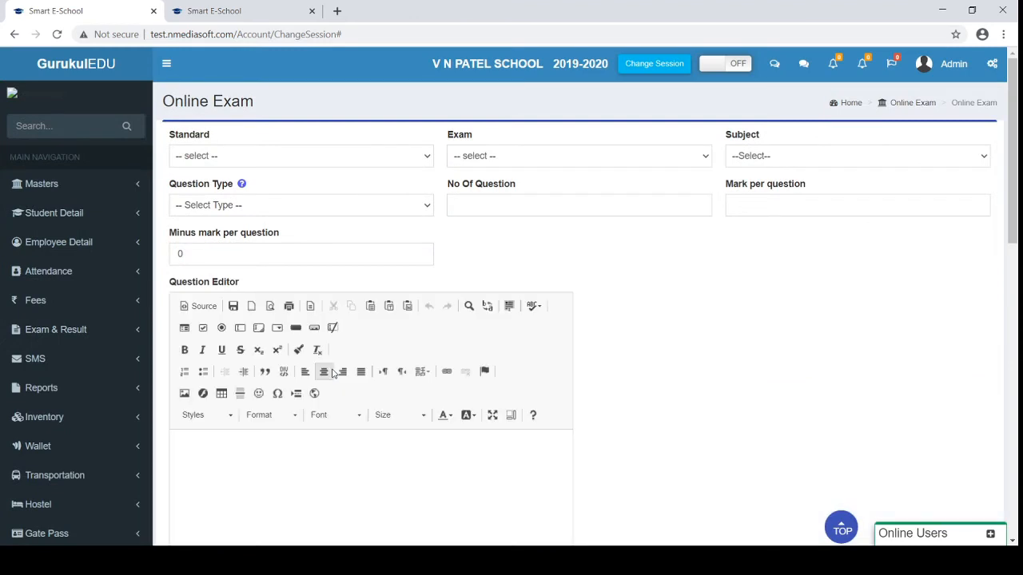
pyautogui.scroll(-2, 669, 304)
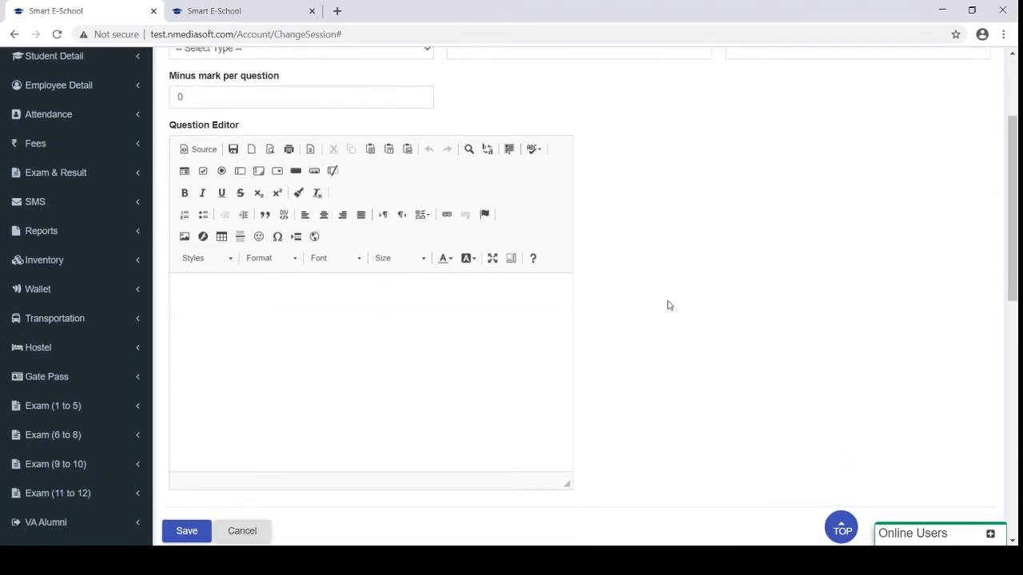
pyautogui.scroll(-2, 669, 305)
pyautogui.scroll(4, 669, 305)
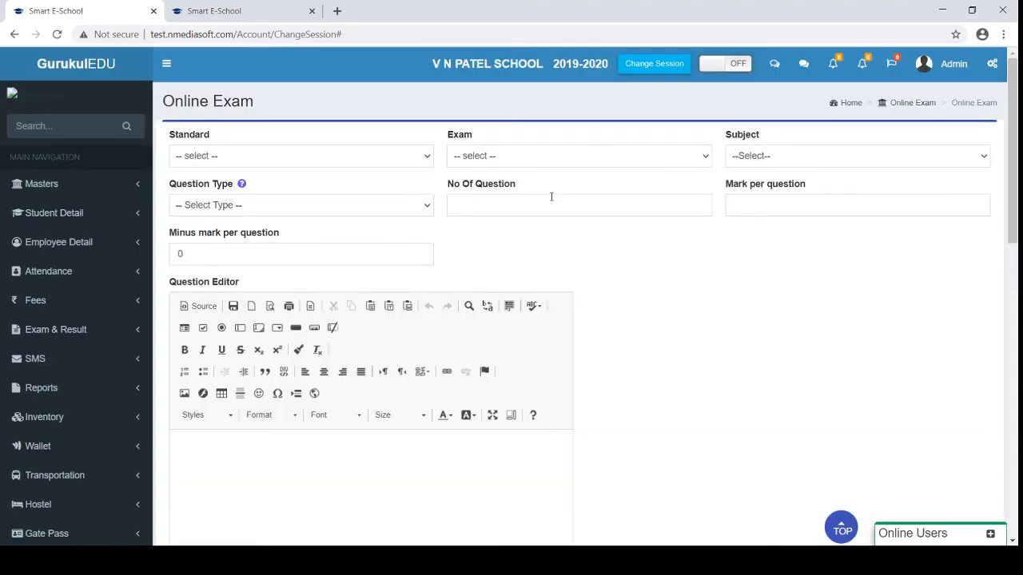
# Set the Question Type to Single Answer and review the added Option A and answer fields
pyautogui.click(327, 207)
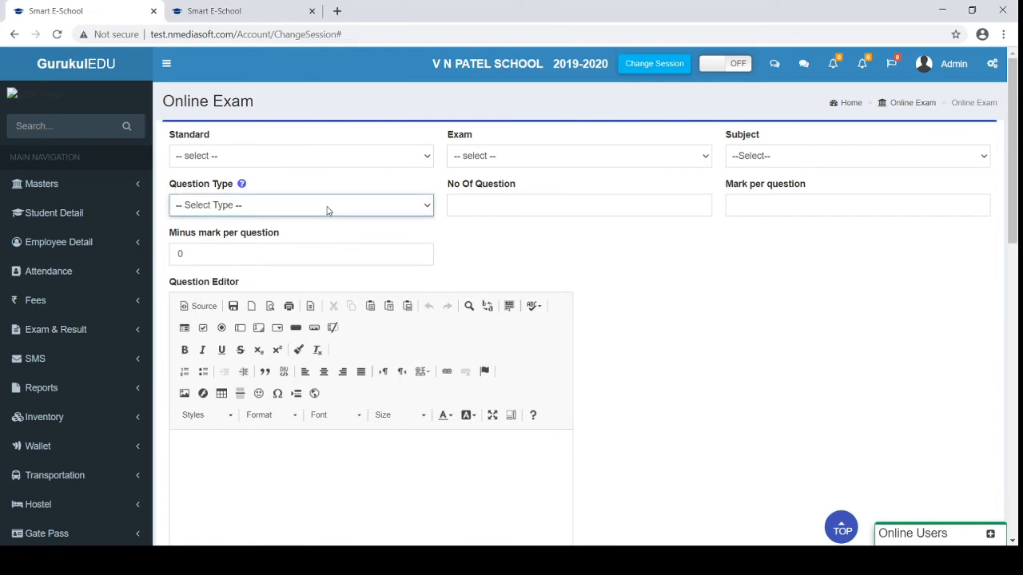
pyautogui.click(248, 242)
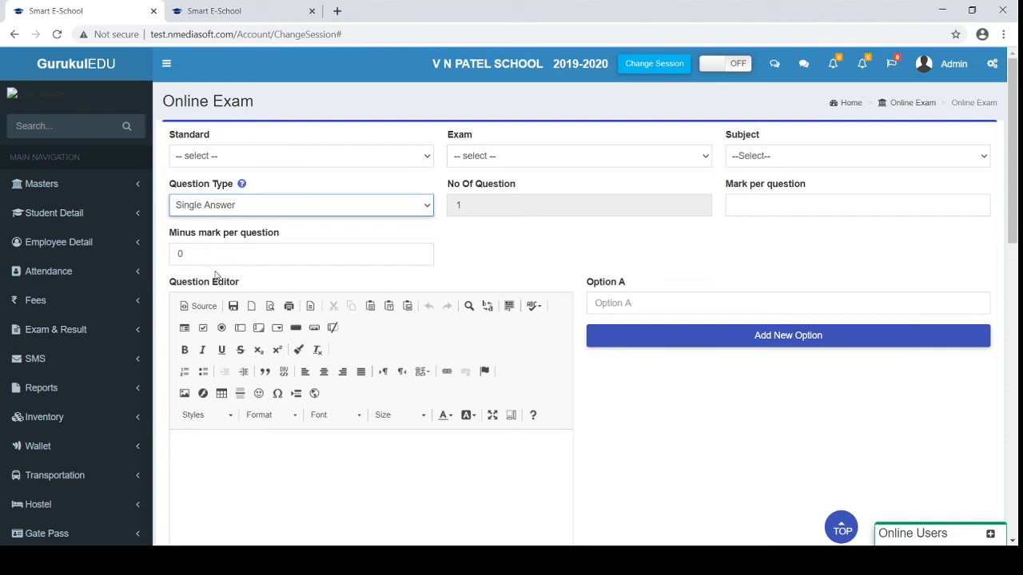
pyautogui.click(504, 241)
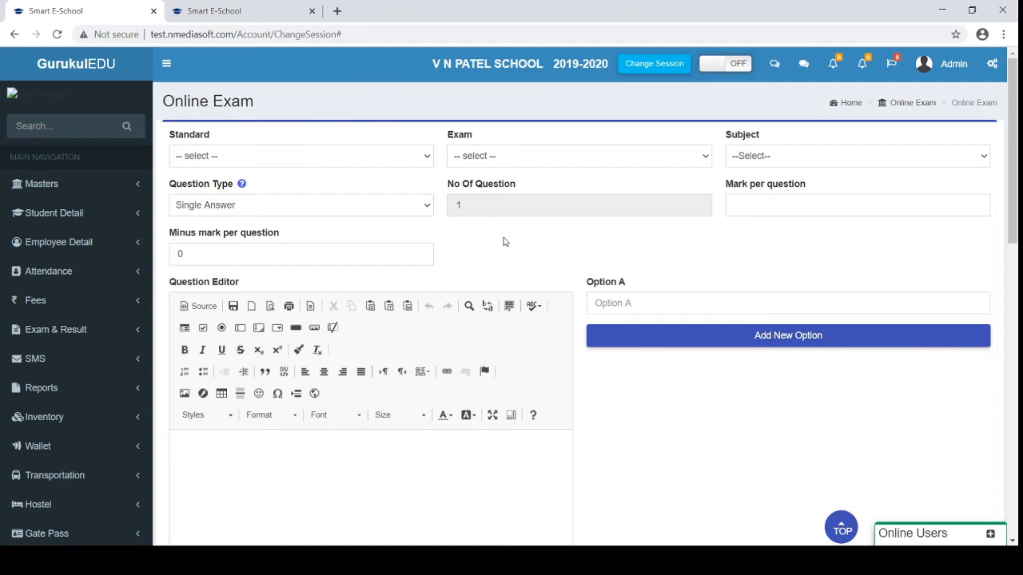
pyautogui.scroll(-2, 503, 241)
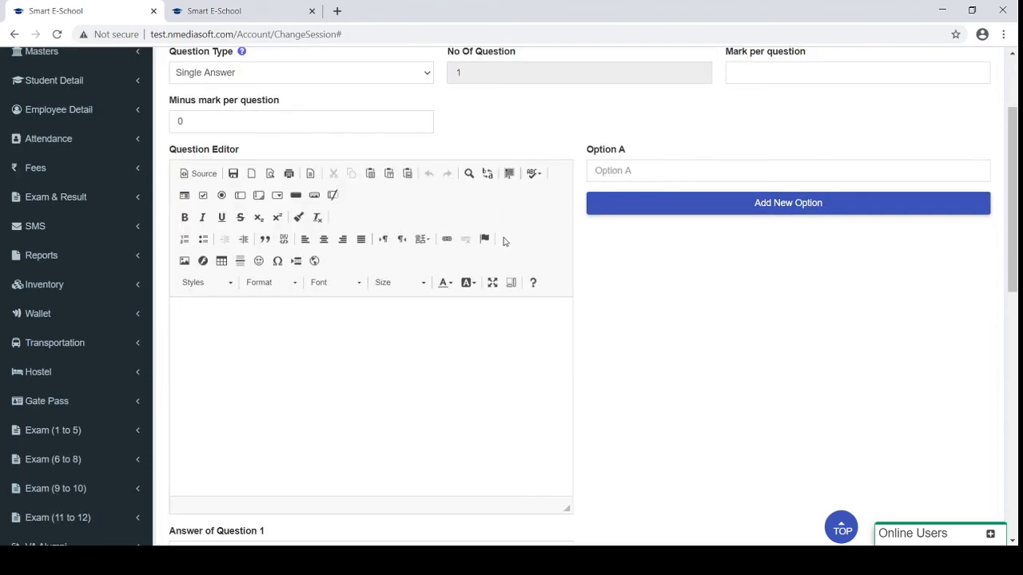
pyautogui.scroll(1, 504, 241)
pyautogui.scroll(-7, 504, 241)
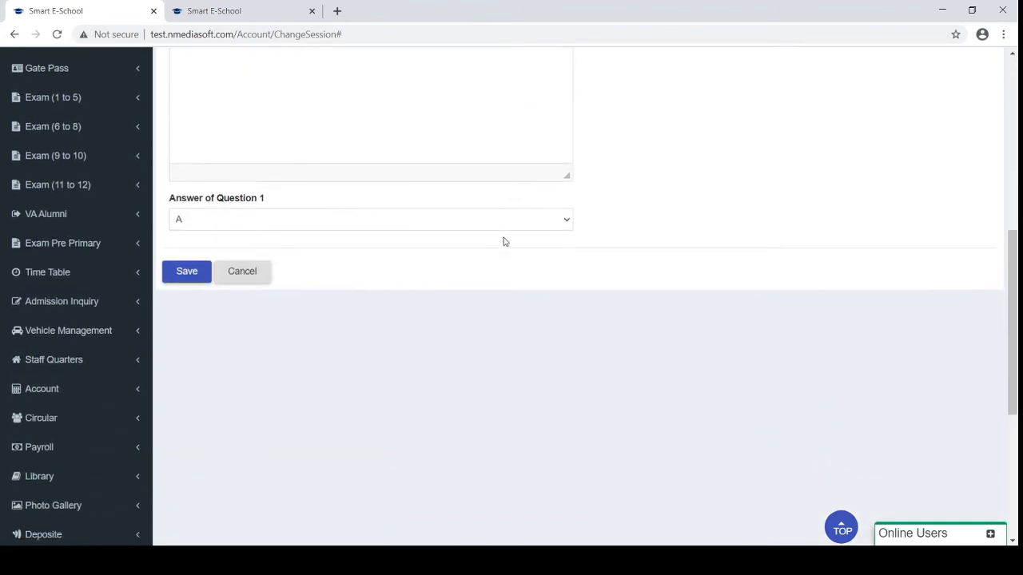
pyautogui.scroll(2, 215, 390)
pyautogui.scroll(-4, 215, 390)
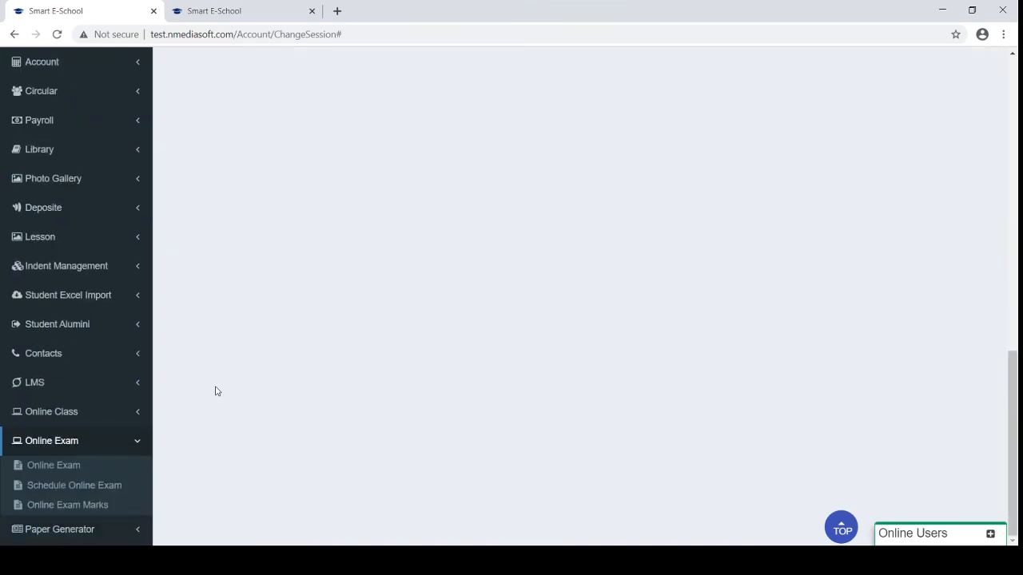
# Open the Schedule Online Exam page and scroll through its form
pyautogui.click(87, 489)
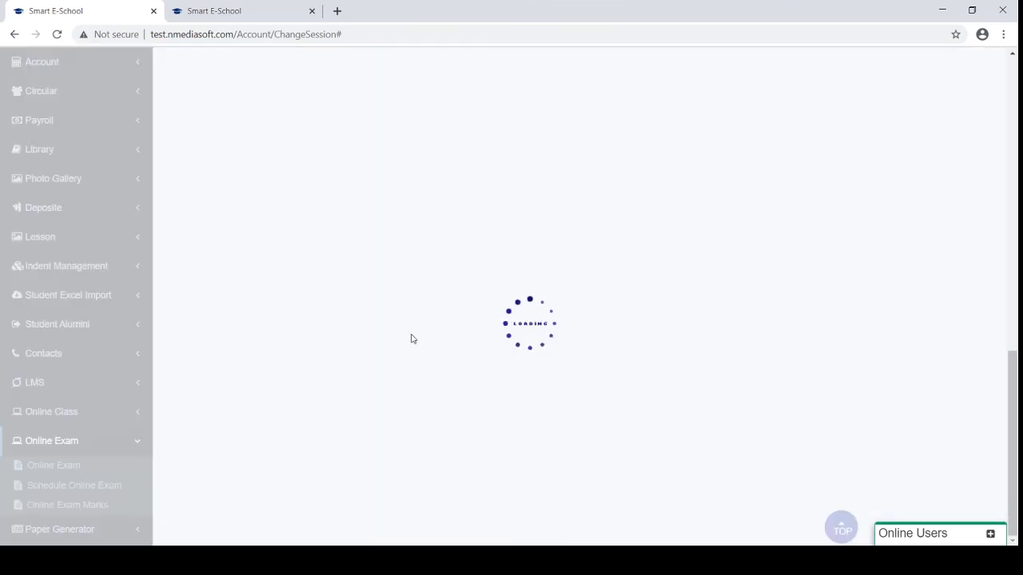
pyautogui.scroll(4, 411, 339)
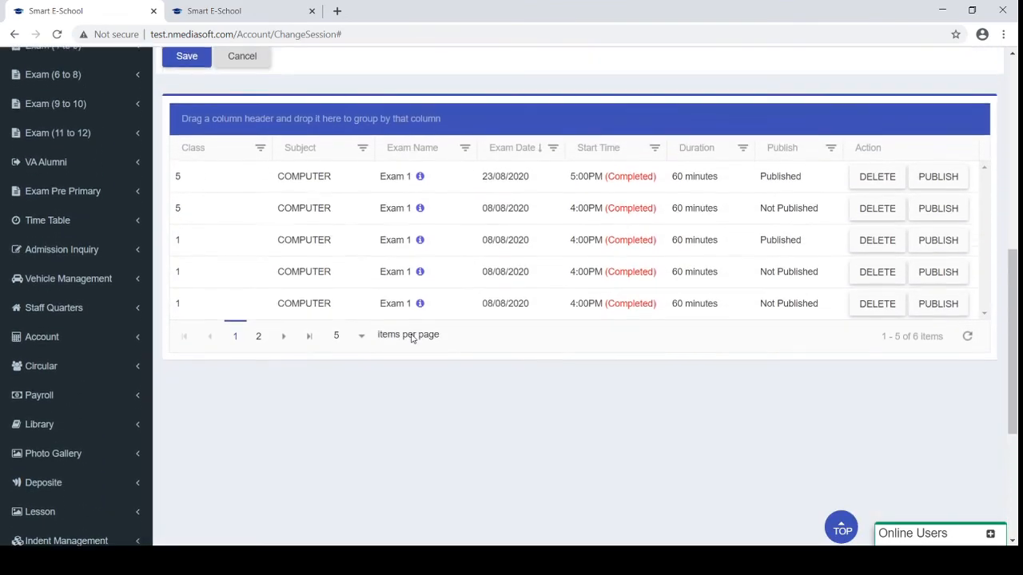
pyautogui.scroll(7, 412, 339)
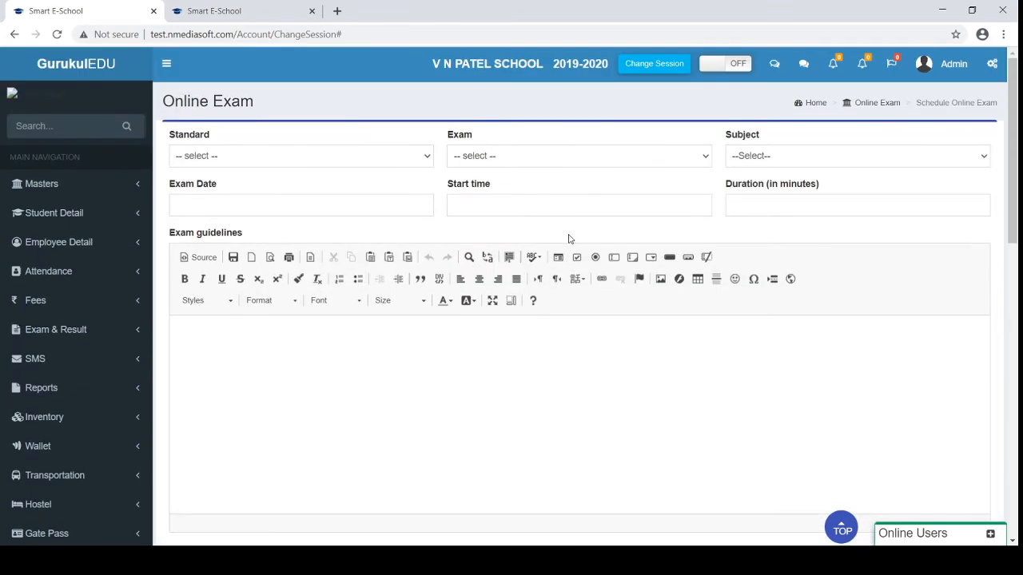
pyautogui.scroll(-7, 569, 238)
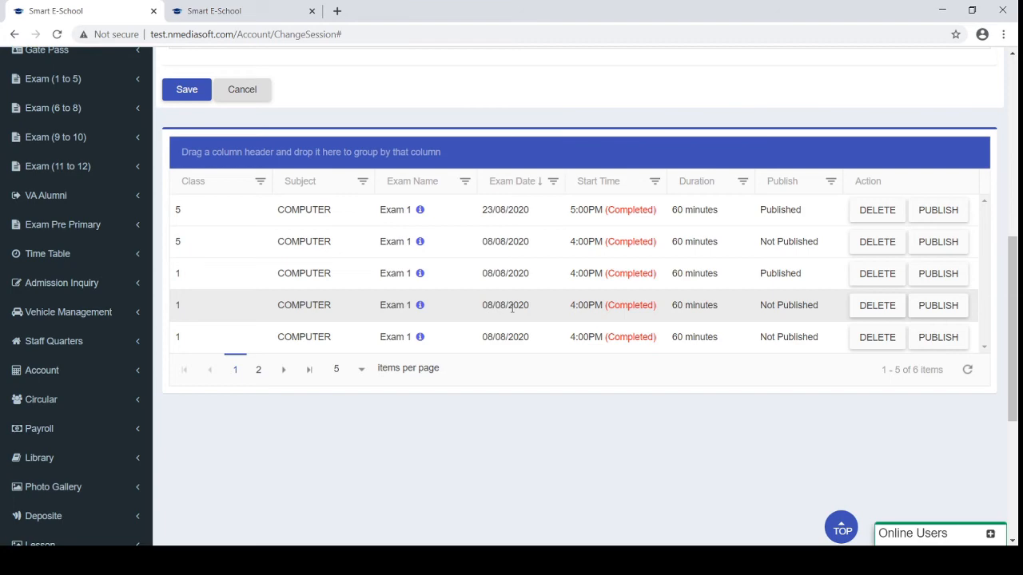
pyautogui.scroll(6, 511, 308)
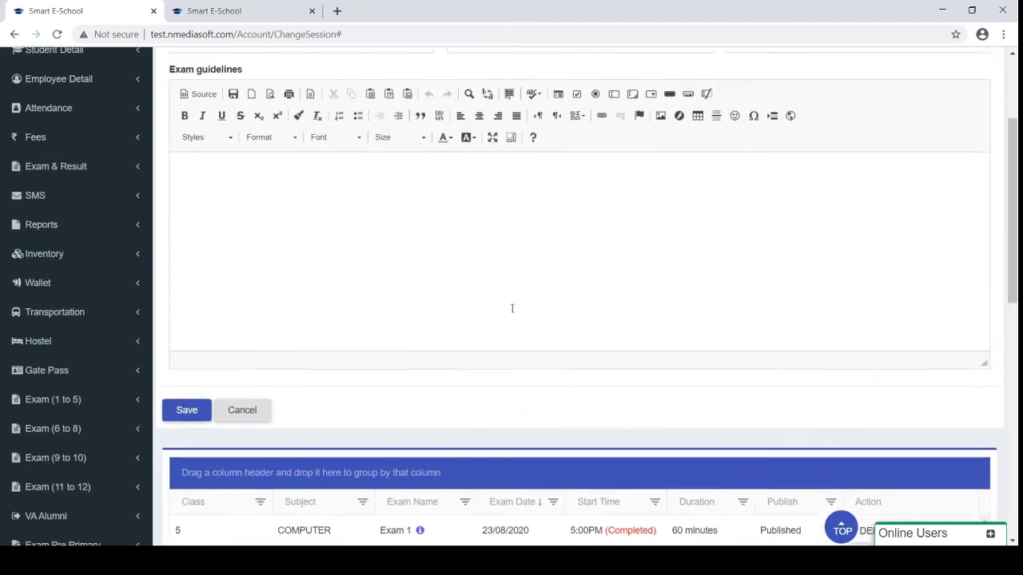
# Set the exam's standard to 1 after first trying standard 2
pyautogui.click(303, 153)
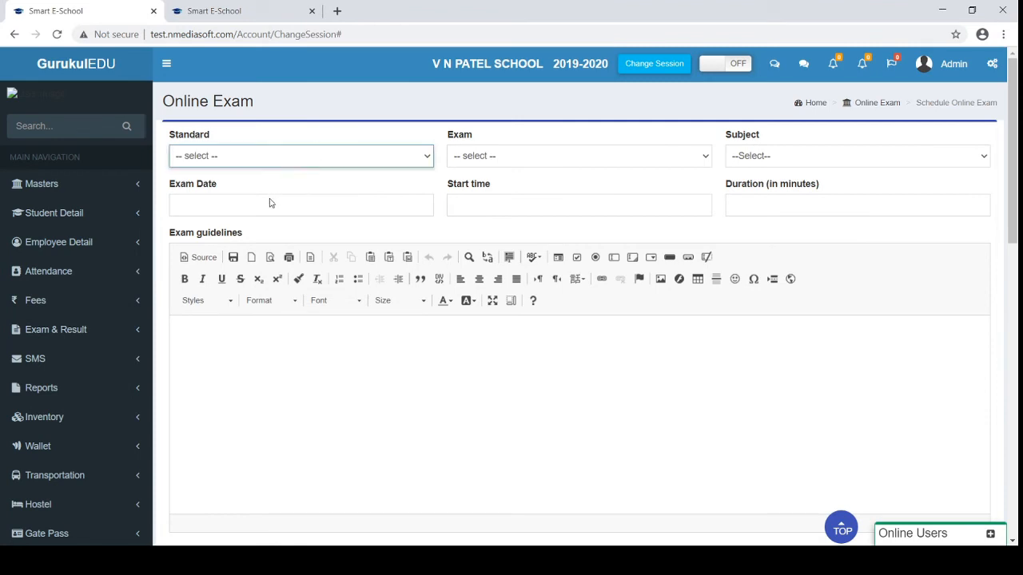
pyautogui.click(264, 206)
pyautogui.click(511, 157)
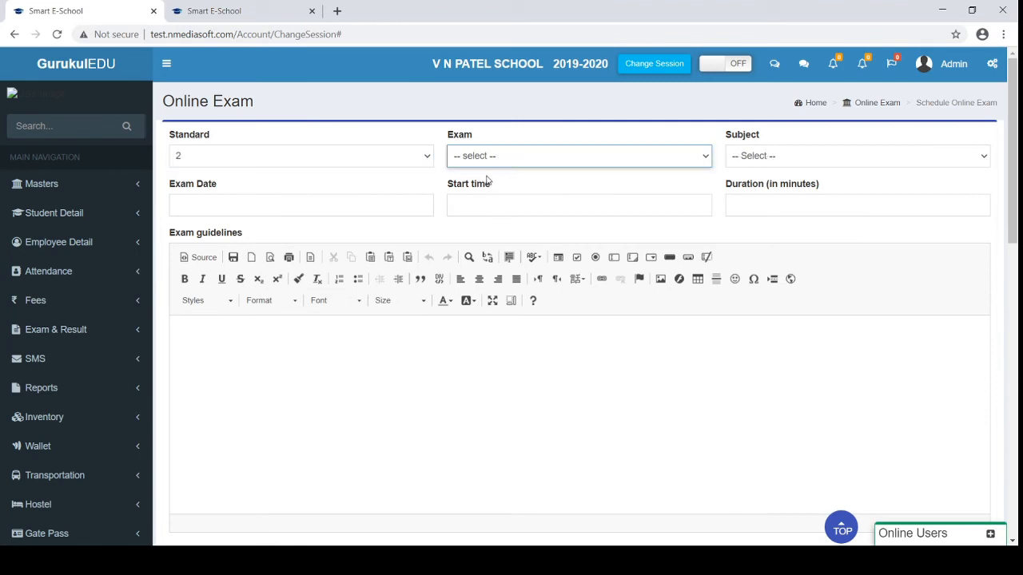
pyautogui.click(397, 156)
pyautogui.click(300, 189)
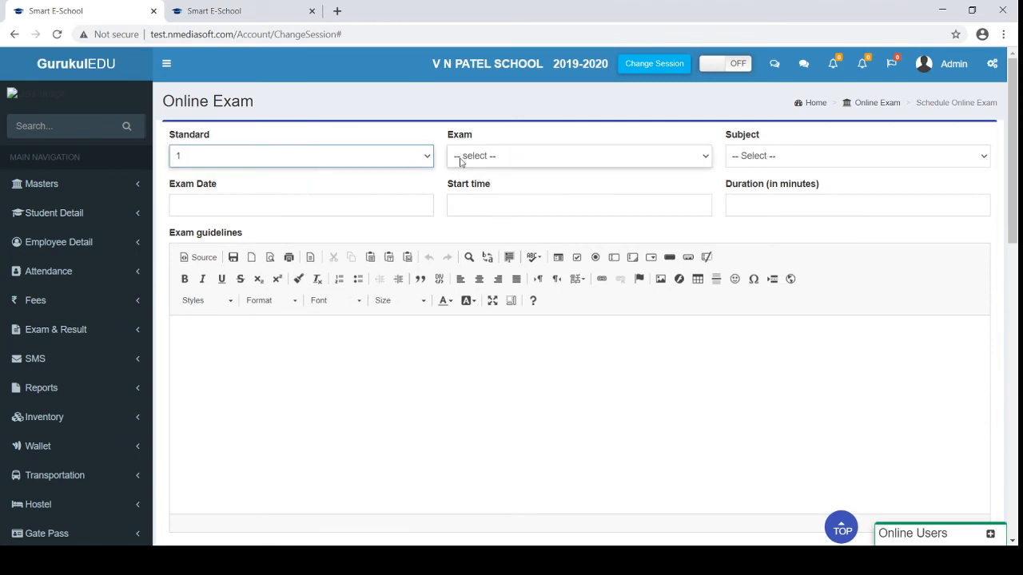
pyautogui.click(454, 161)
pyautogui.click(541, 243)
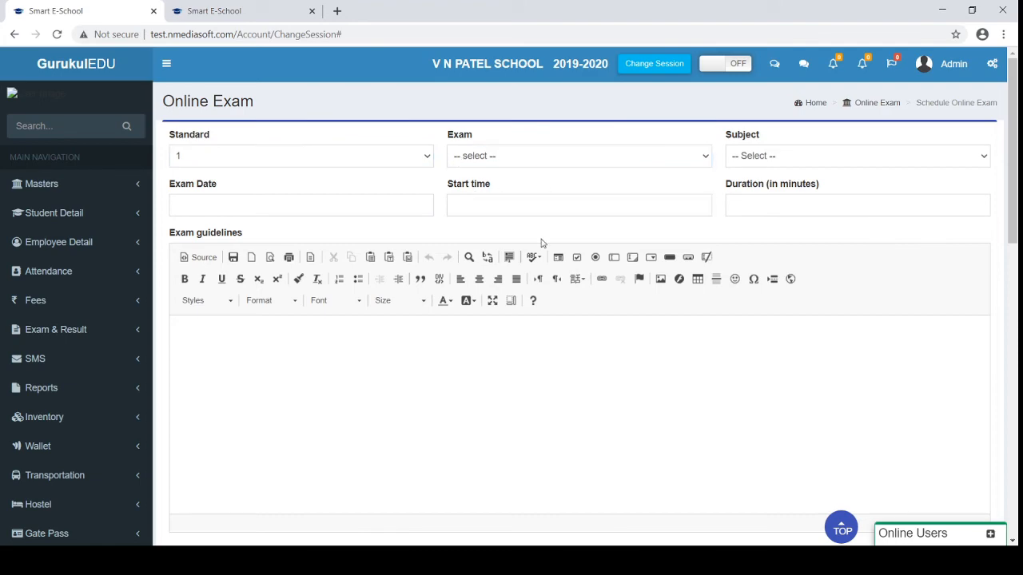
# Scroll past Save/Cancel to the table of 6 scheduled COMPUTER exams
pyautogui.click(361, 200)
pyautogui.scroll(-4, 319, 213)
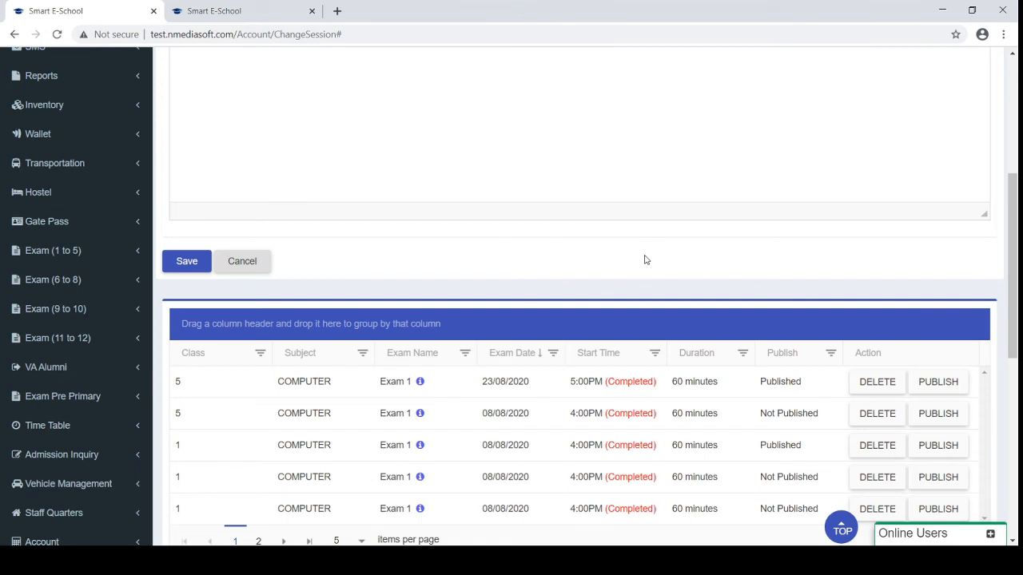
pyautogui.scroll(-5, 645, 259)
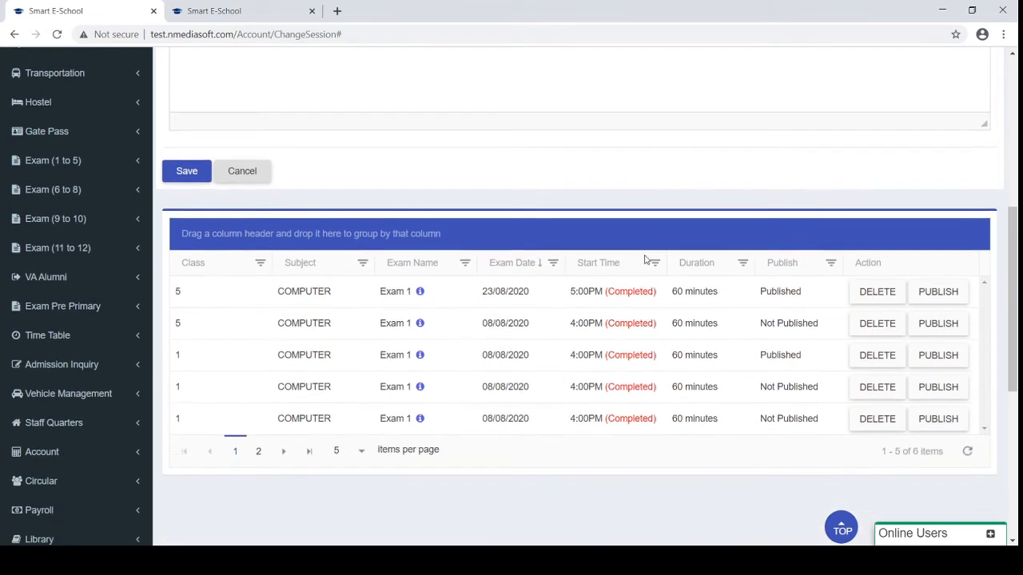
pyautogui.scroll(-1, 259, 482)
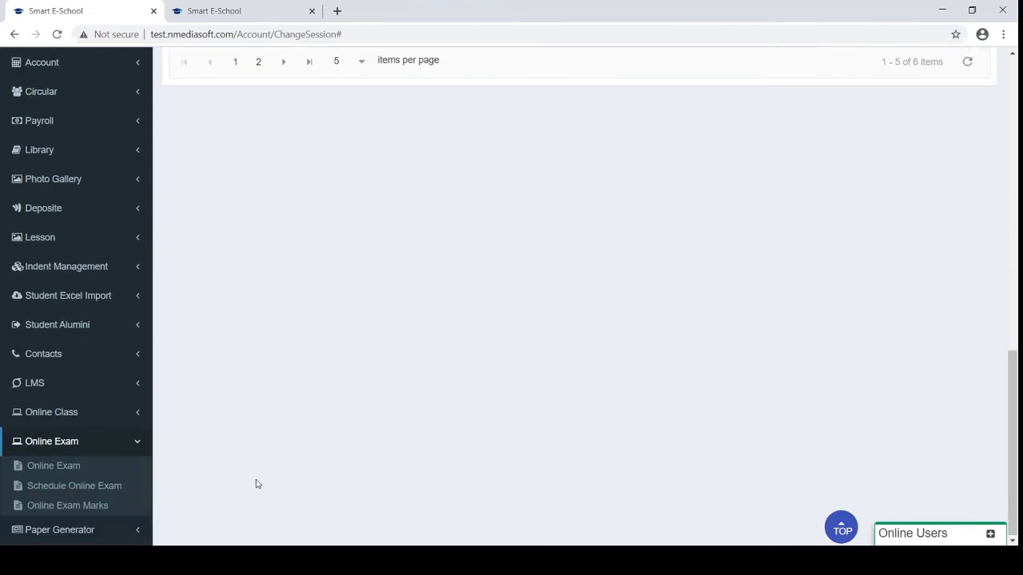
# Show the Online Exam Marks page with COMPUTER Exam 1 for classes 5 and 1, then collapse Online Exam
pyautogui.click(101, 503)
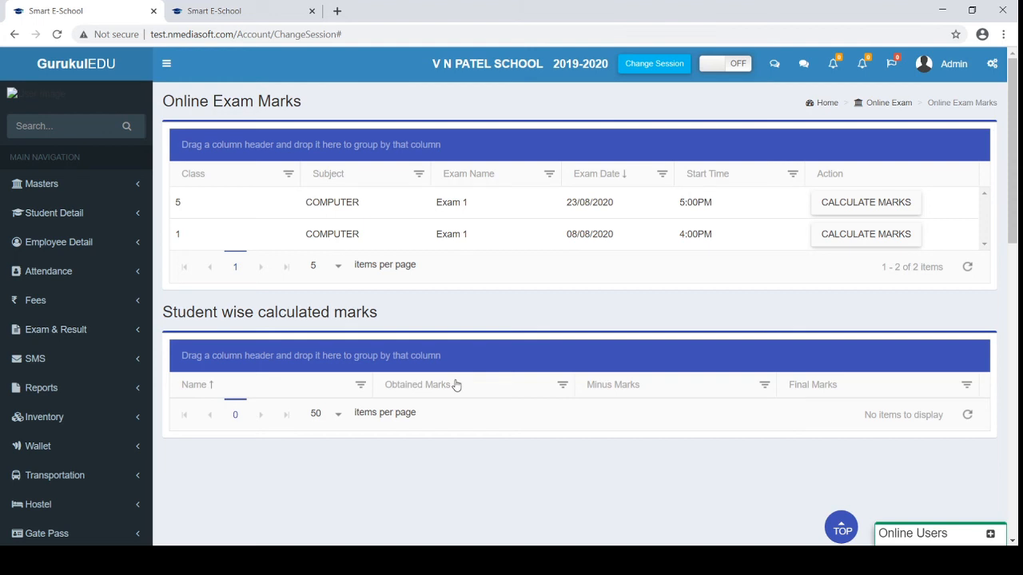
pyautogui.scroll(-5, 457, 386)
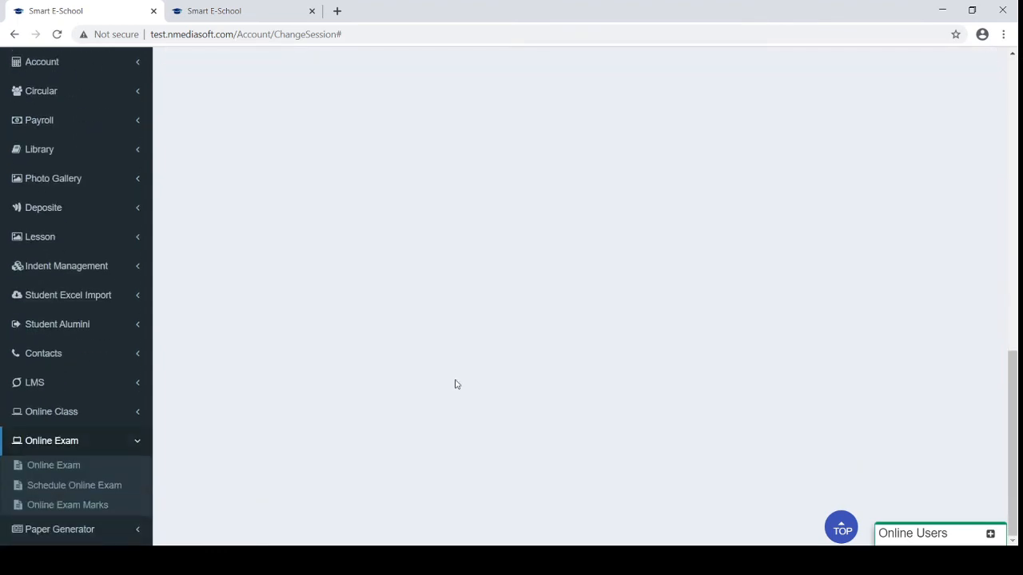
pyautogui.click(71, 442)
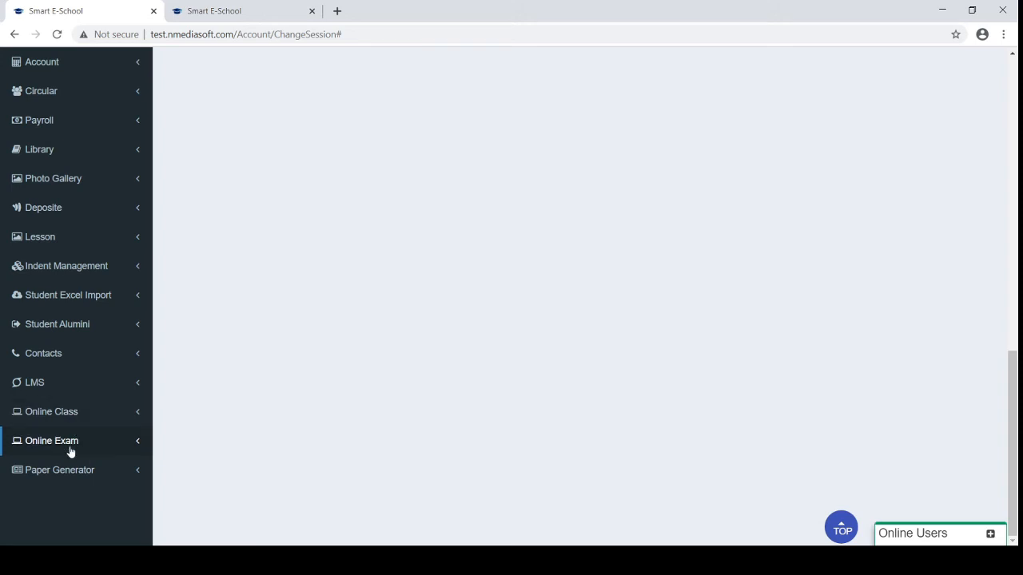
# Open Paper Generator's Question Master and bring up the Add Questions form above the COMPUTER, ENGLISH, MATHS chapters
pyautogui.click(74, 473)
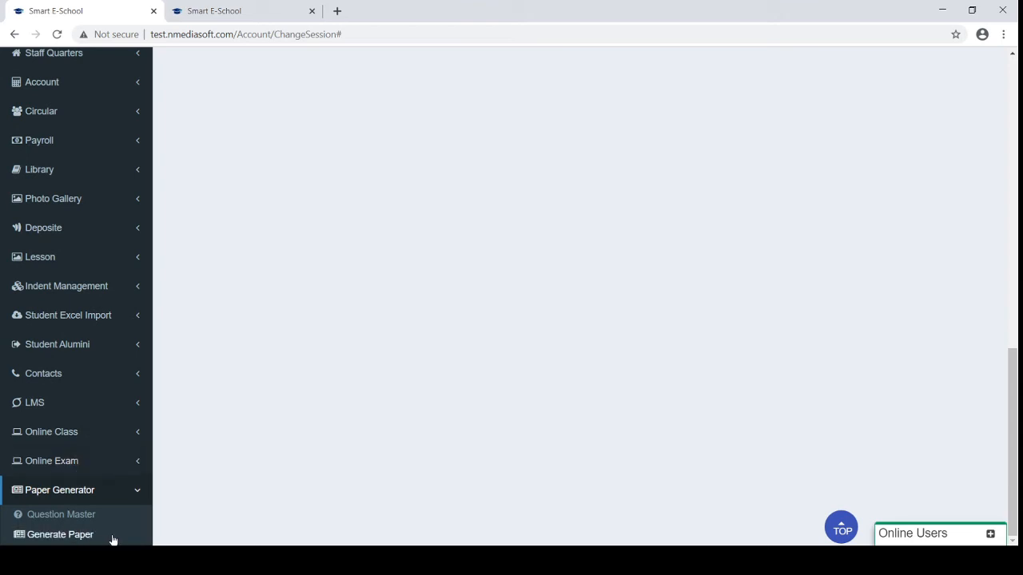
pyautogui.click(70, 519)
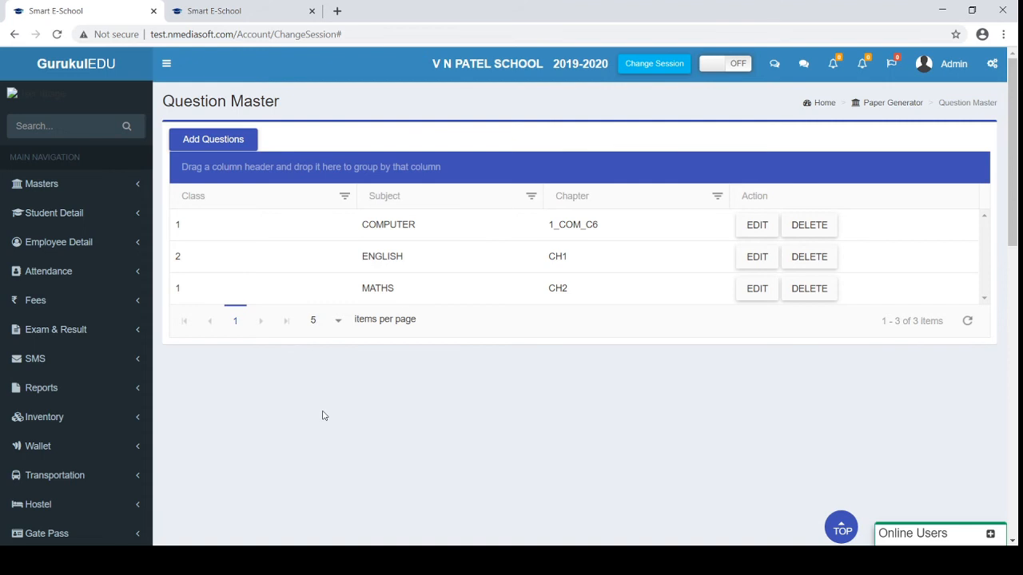
pyautogui.click(215, 143)
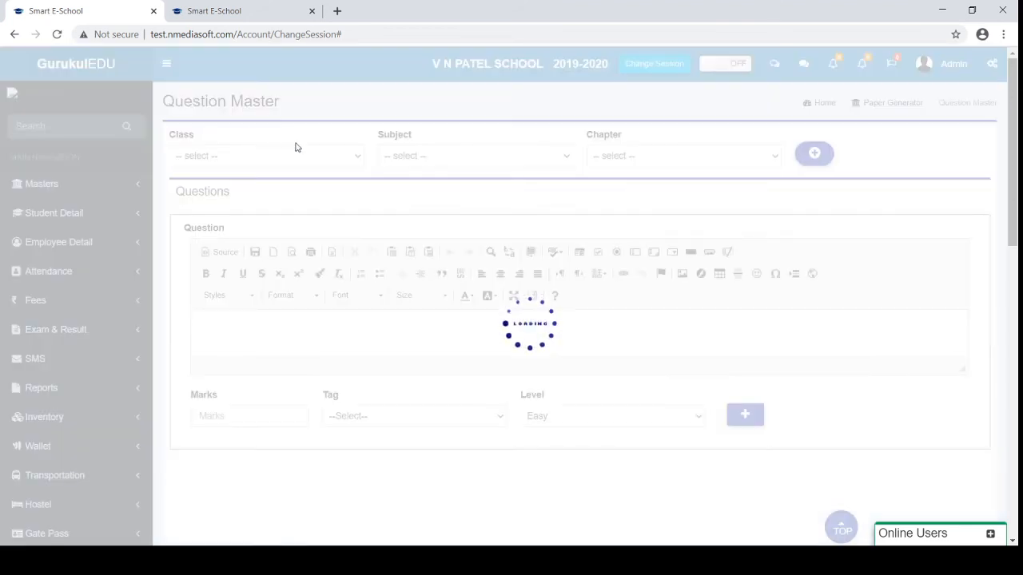
pyautogui.scroll(-1, 305, 287)
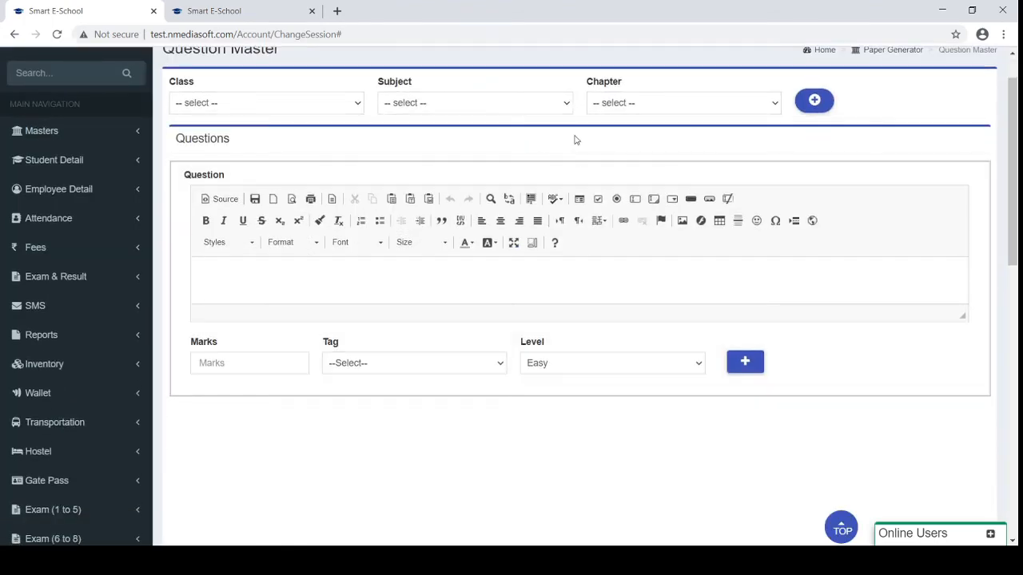
pyautogui.scroll(-3, 438, 314)
pyautogui.scroll(-3, 437, 315)
pyautogui.scroll(6, 438, 312)
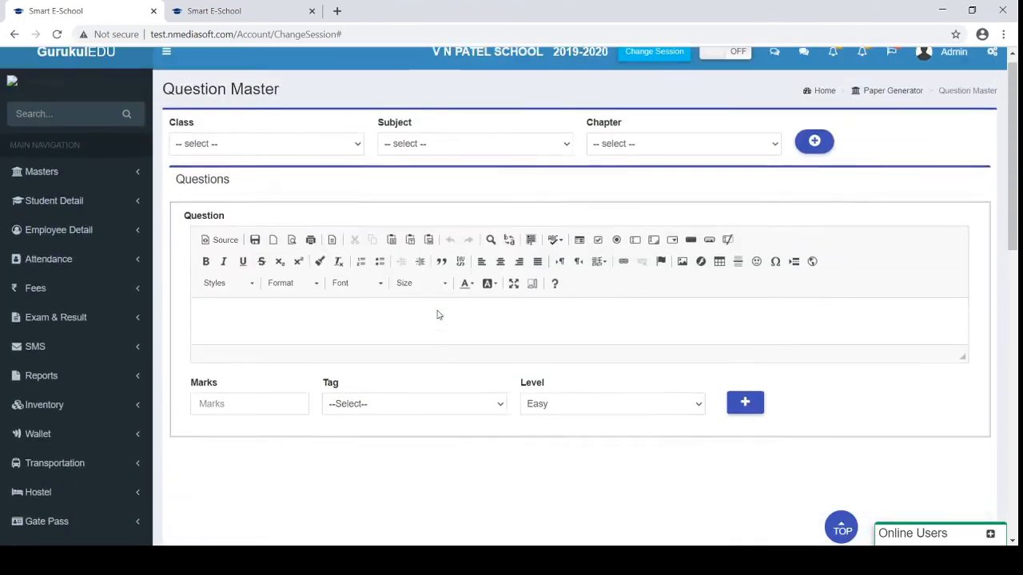
pyautogui.scroll(-10, 437, 311)
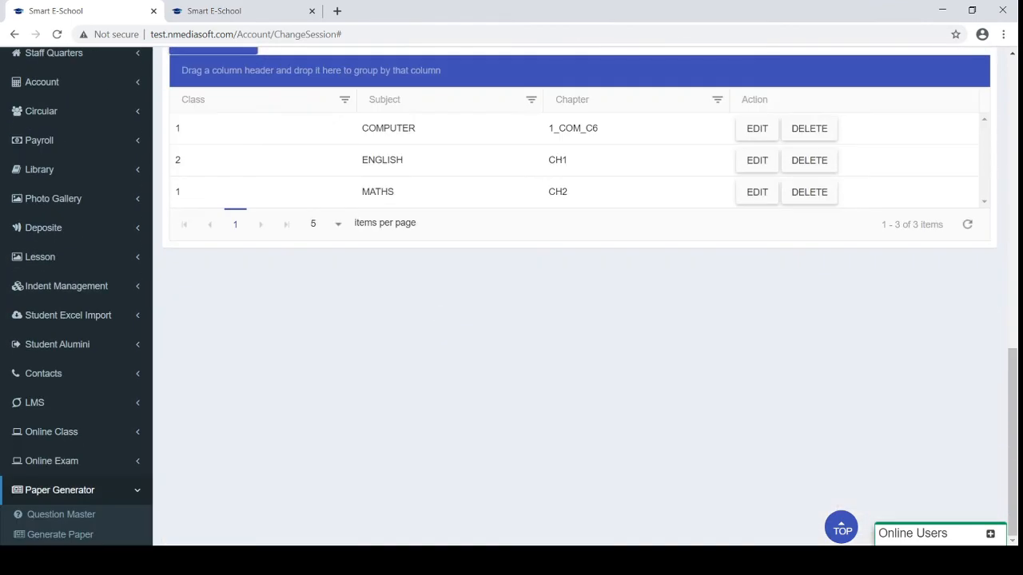
# Go to the generated papers list and preview the 21/07/2020 COMPUTER paper PDF, then close it
pyautogui.click(43, 538)
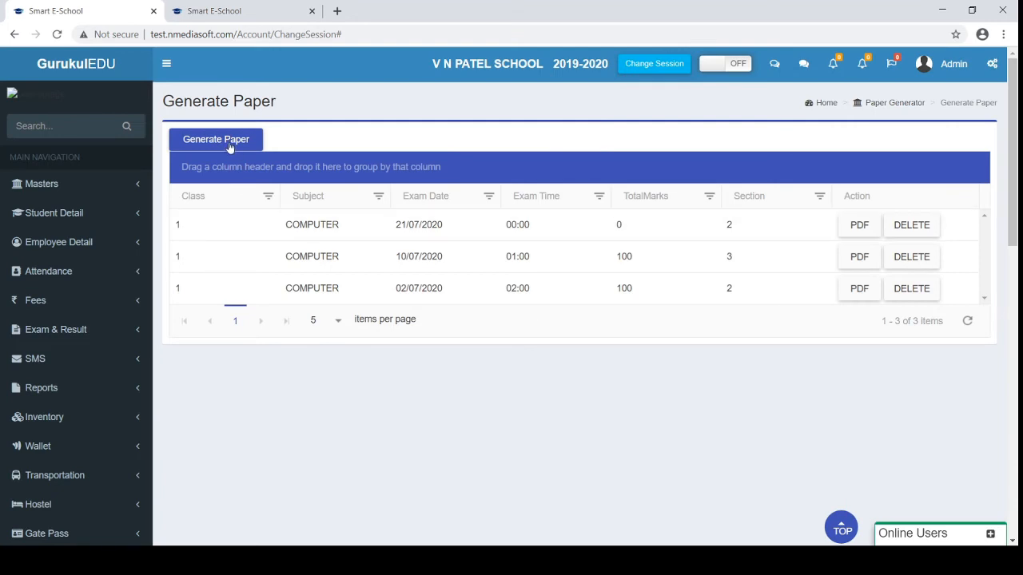
pyautogui.click(856, 228)
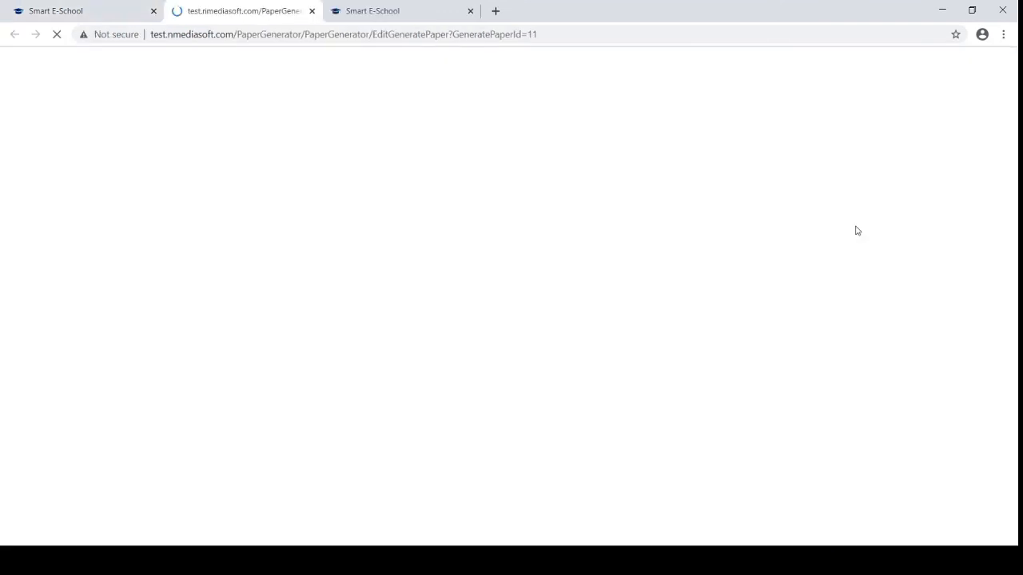
pyautogui.scroll(-2, 450, 322)
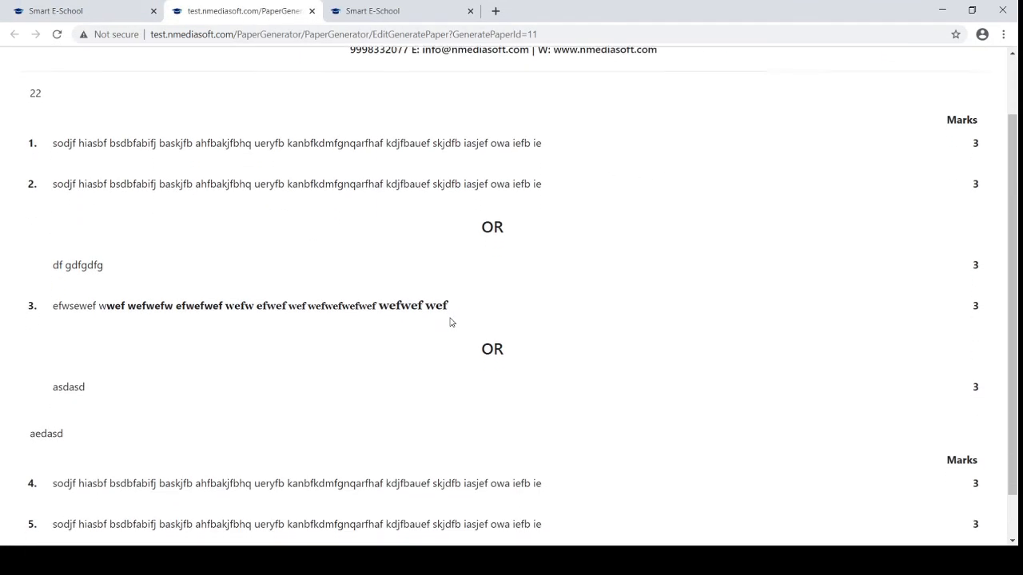
pyautogui.scroll(2, 450, 322)
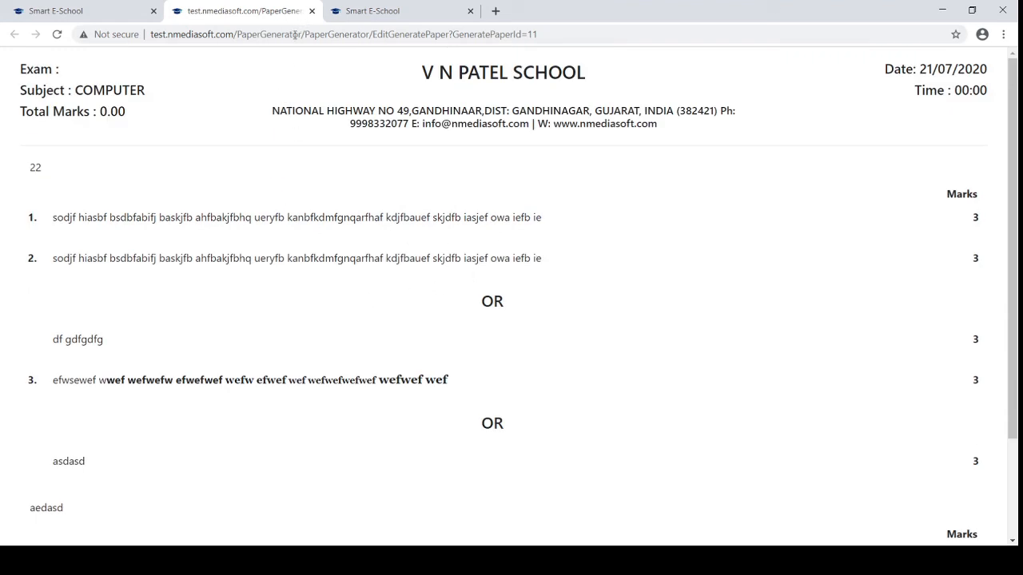
pyautogui.click(311, 10)
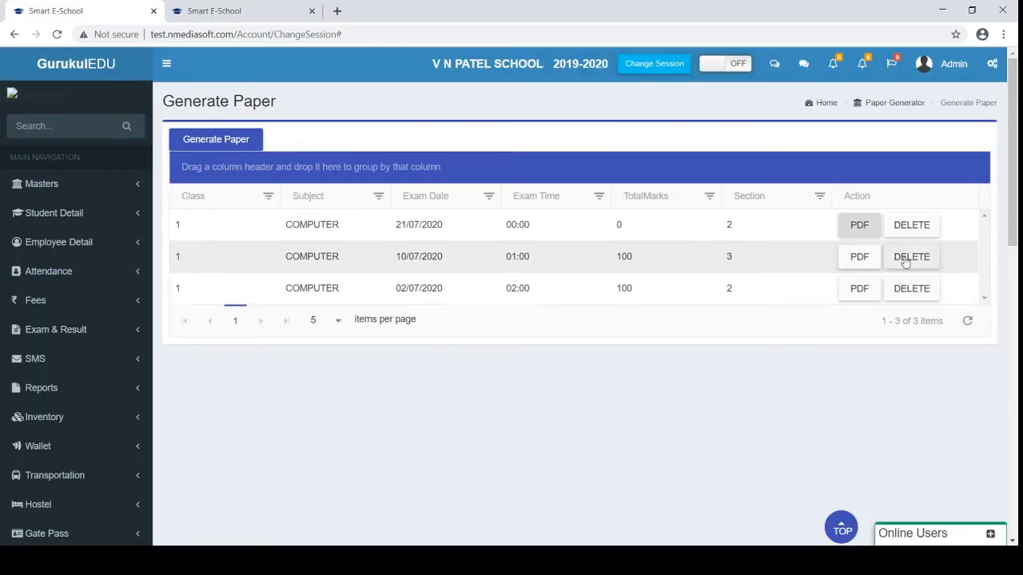
# Preview the 10/07/2020 COMPUTER paper PDF and close it
pyautogui.click(857, 260)
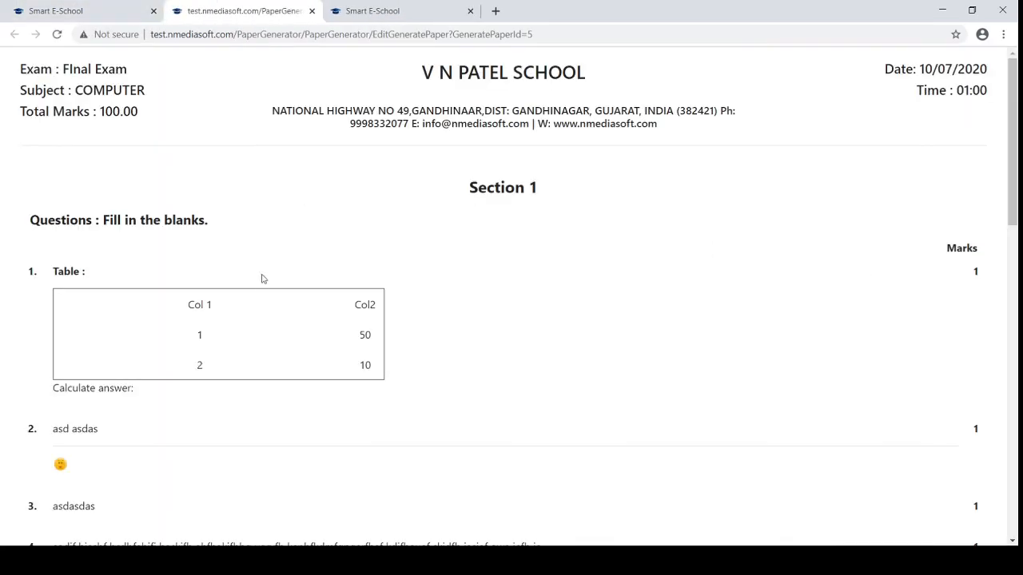
pyautogui.scroll(-3, 261, 280)
pyautogui.scroll(2, 262, 289)
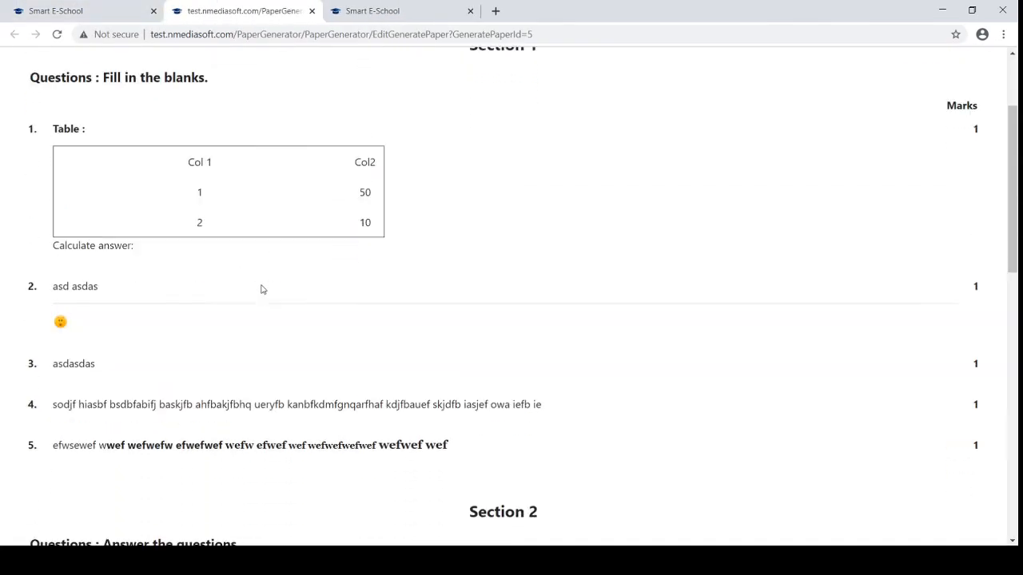
pyautogui.scroll(2, 261, 289)
pyautogui.click(312, 11)
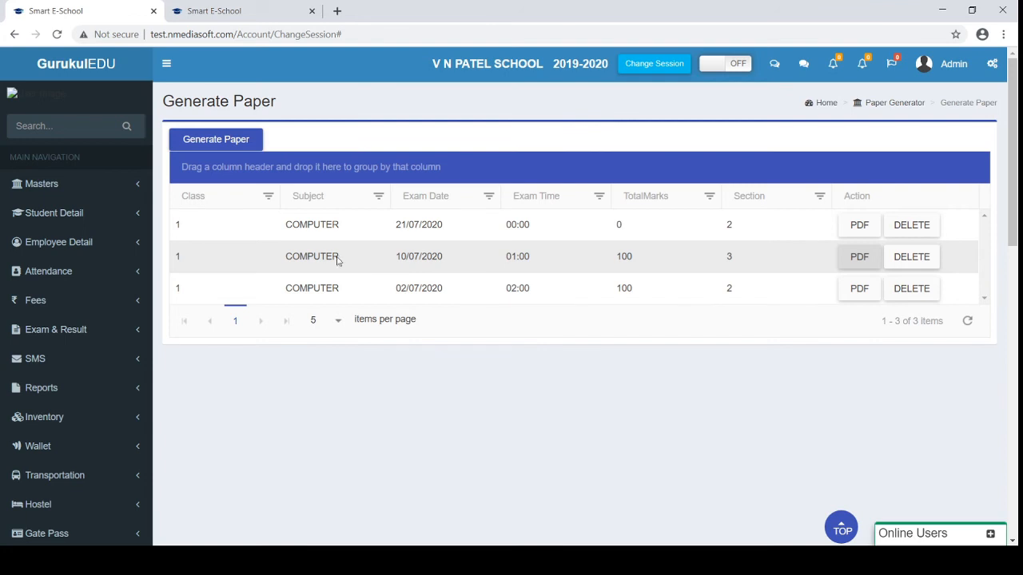
# Bring up the new paper form dated 26/08/2020, focus its Section field, and scroll down the page
pyautogui.click(217, 140)
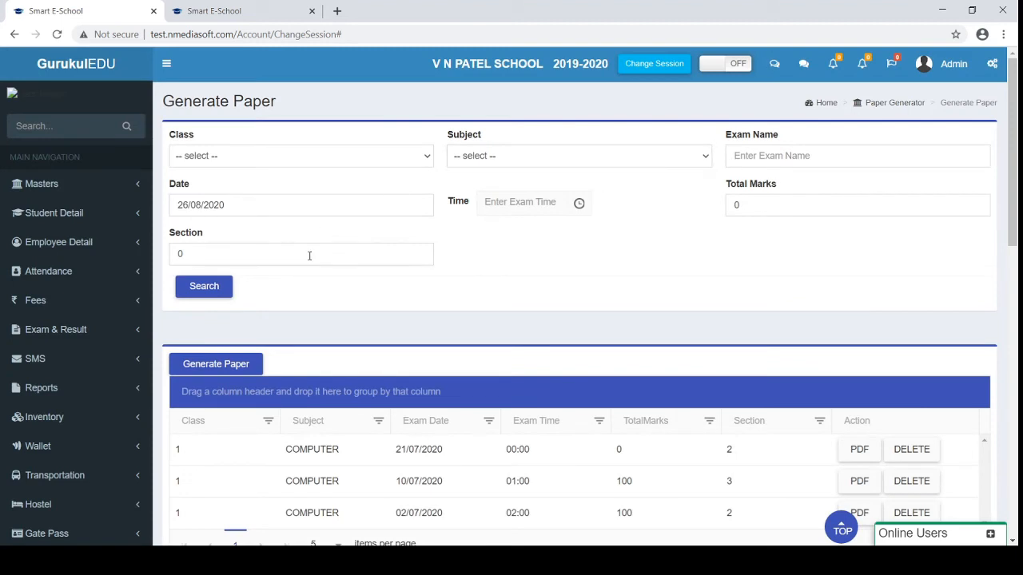
pyautogui.click(310, 256)
pyautogui.scroll(-1, 309, 255)
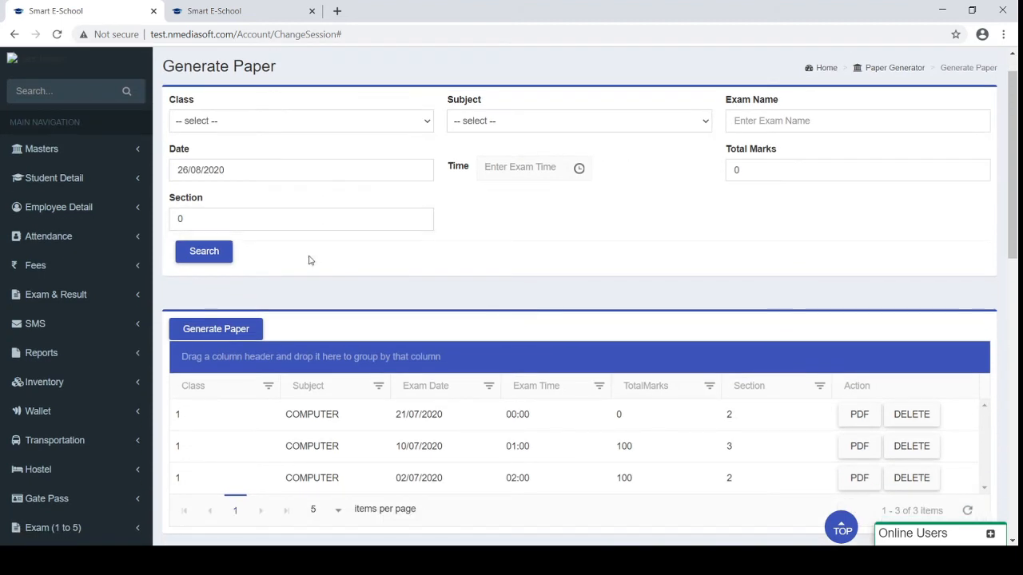
pyautogui.scroll(-6, 310, 261)
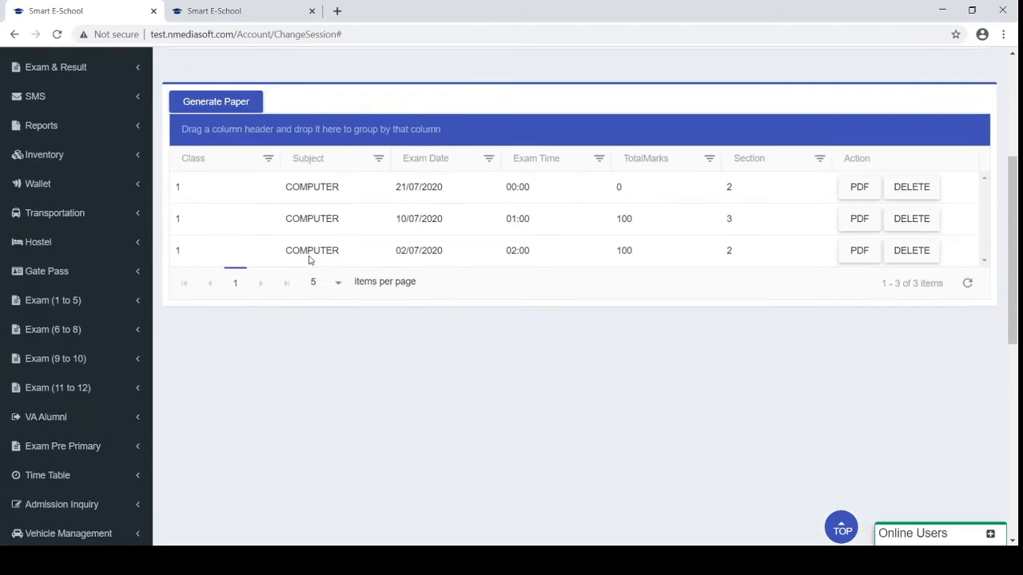
pyautogui.scroll(-3, 310, 262)
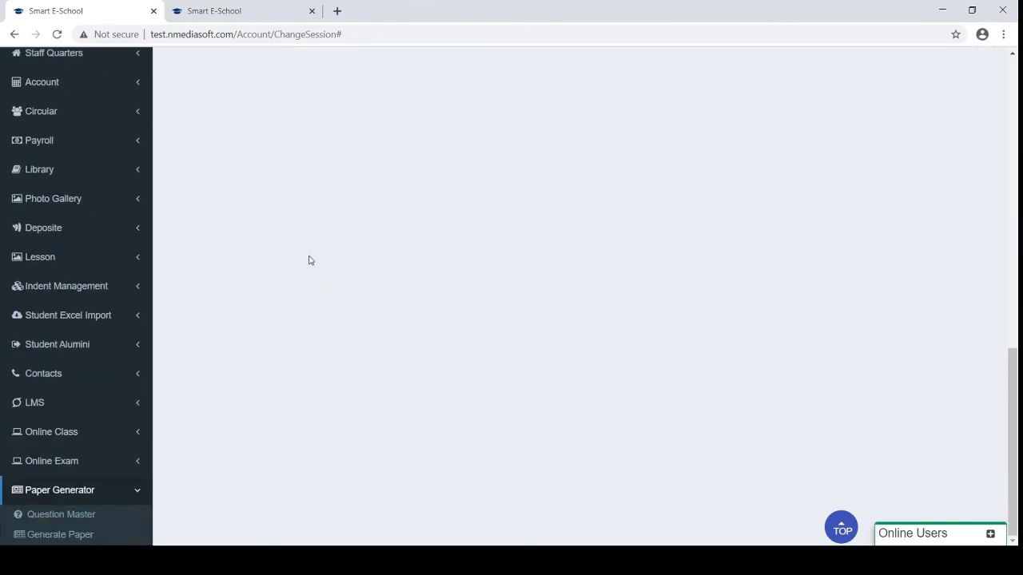
# Collapse Paper Generator, expand Indent Management, and go to Purchase Request's blank Service Request form
pyautogui.click(72, 489)
pyautogui.scroll(1, 108, 398)
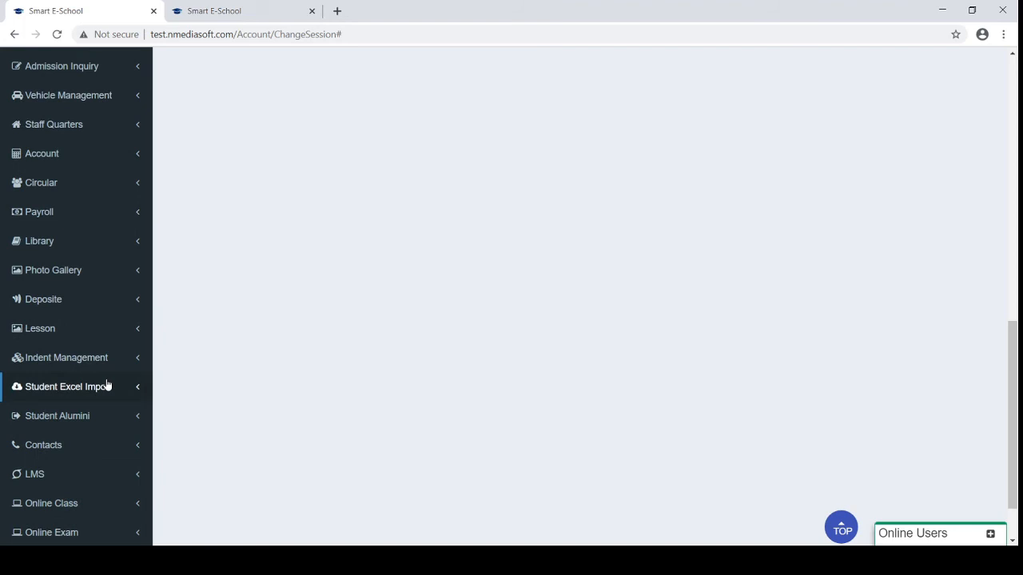
pyautogui.click(90, 368)
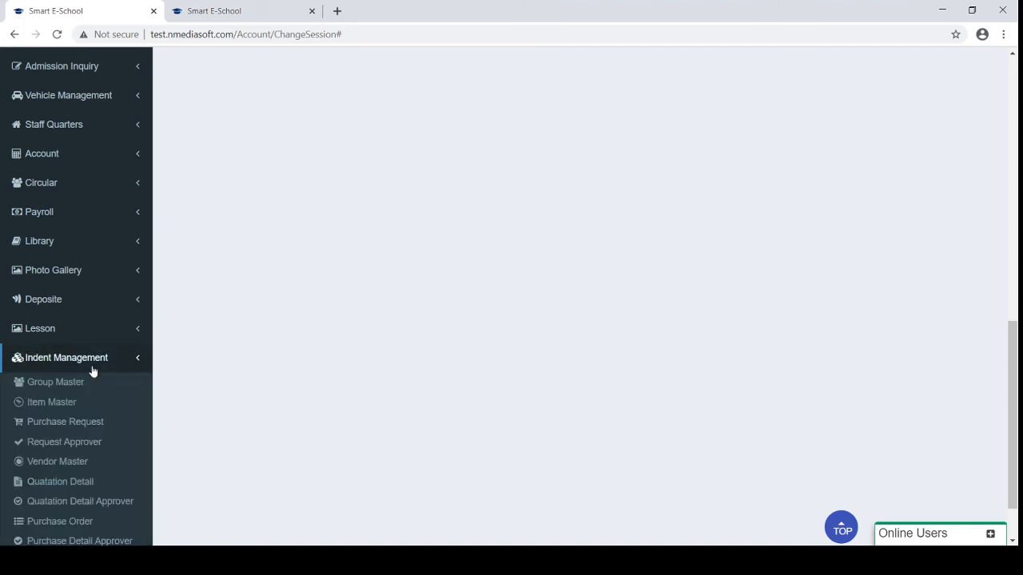
pyautogui.scroll(-3, 80, 388)
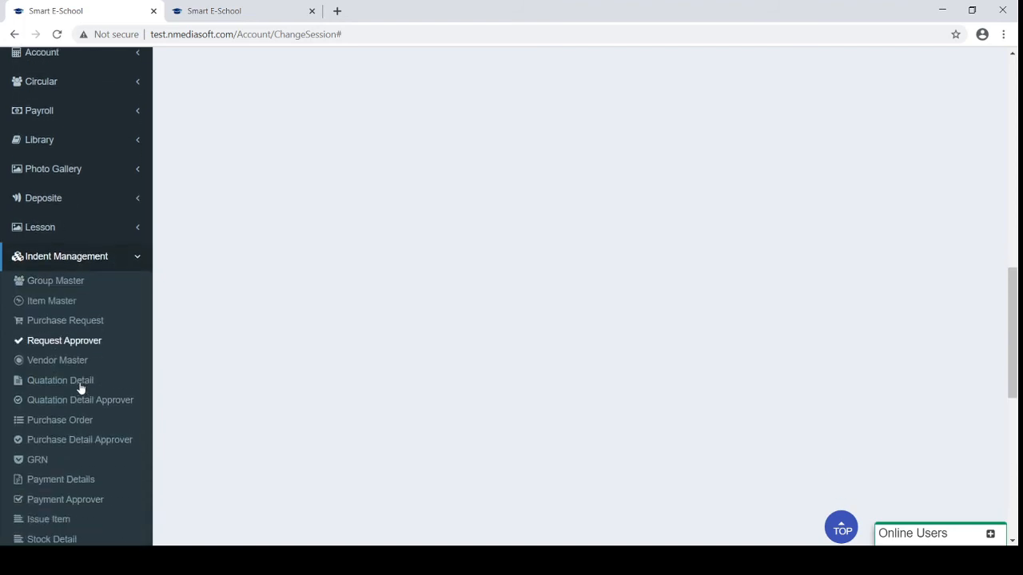
pyautogui.scroll(-1, 80, 388)
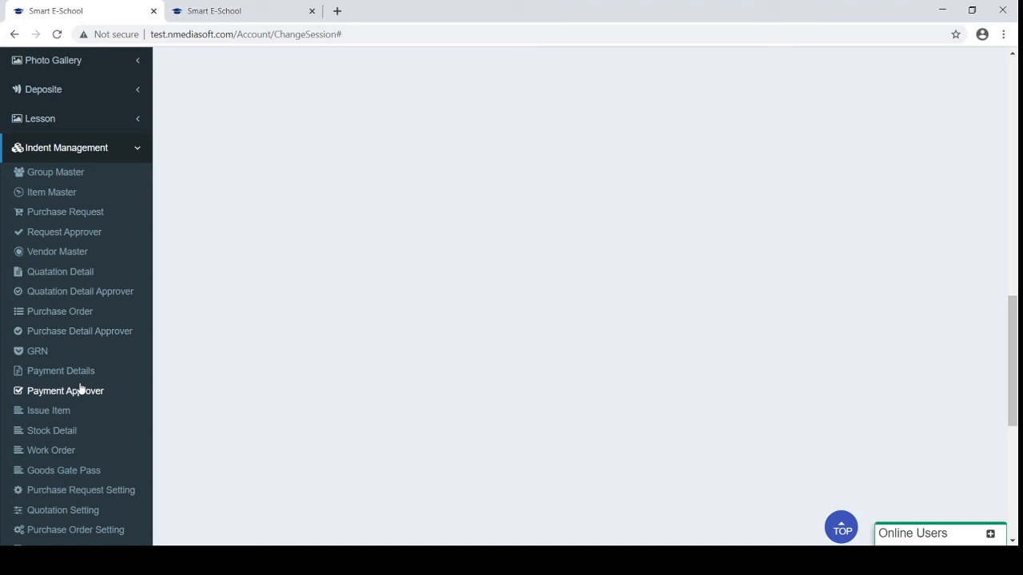
pyautogui.click(52, 196)
pyautogui.click(71, 214)
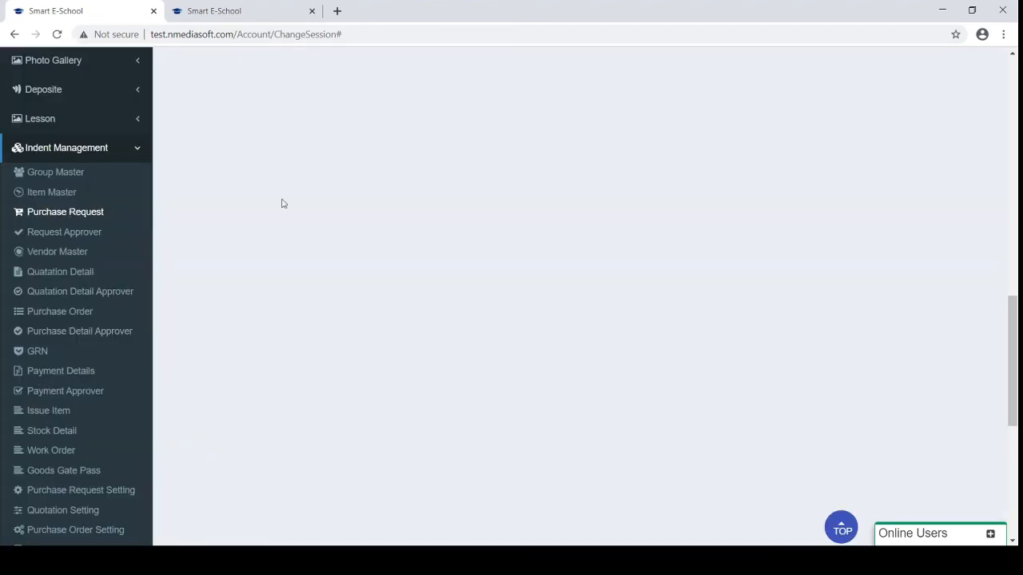
pyautogui.scroll(2, 405, 210)
pyautogui.scroll(10, 404, 210)
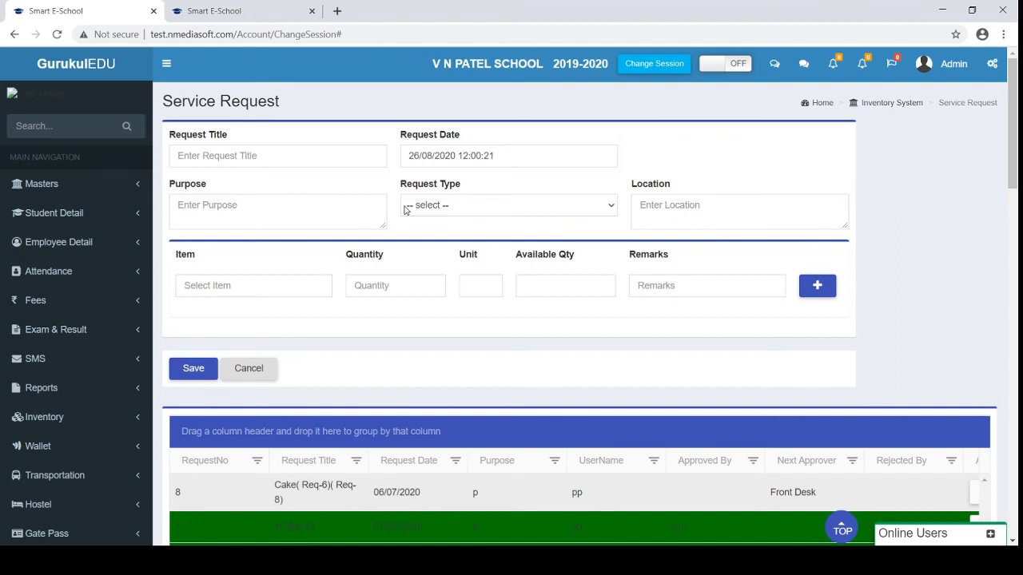
# Title the request 'Compuers' and move through the Purpose and Request Type fields
pyautogui.click(215, 158)
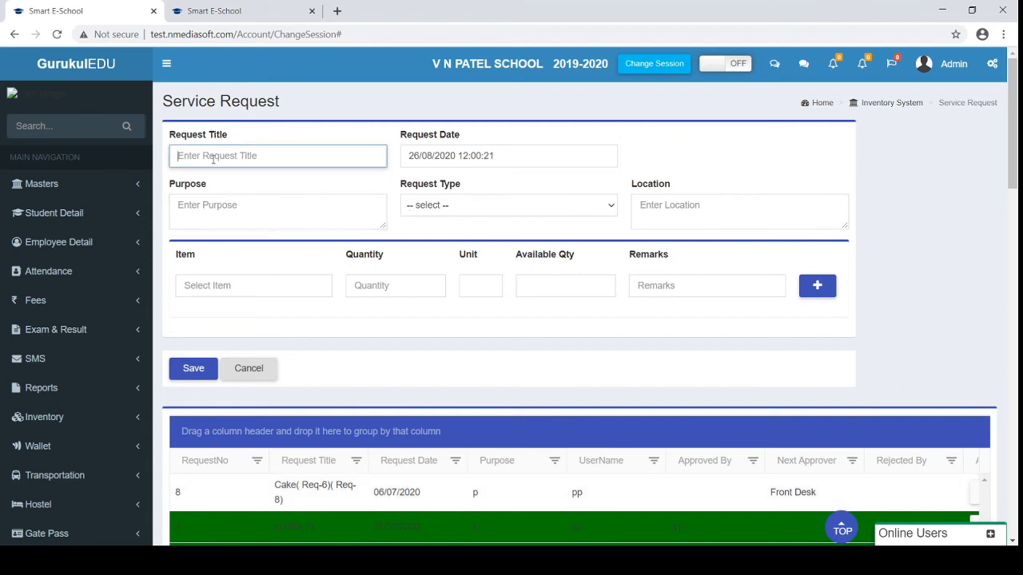
pyautogui.write('Compuers')
pyautogui.click(222, 214)
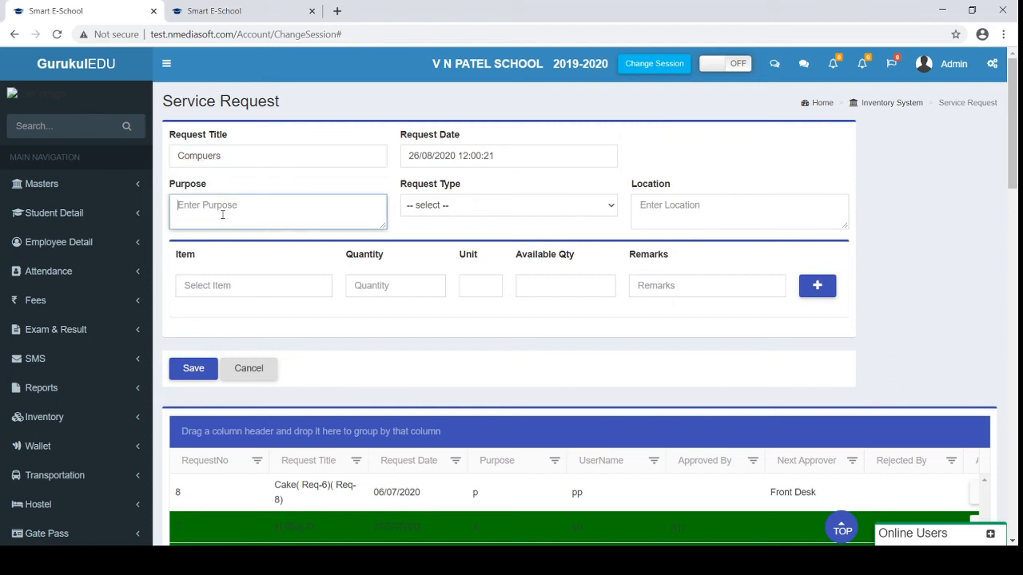
pyautogui.click(456, 205)
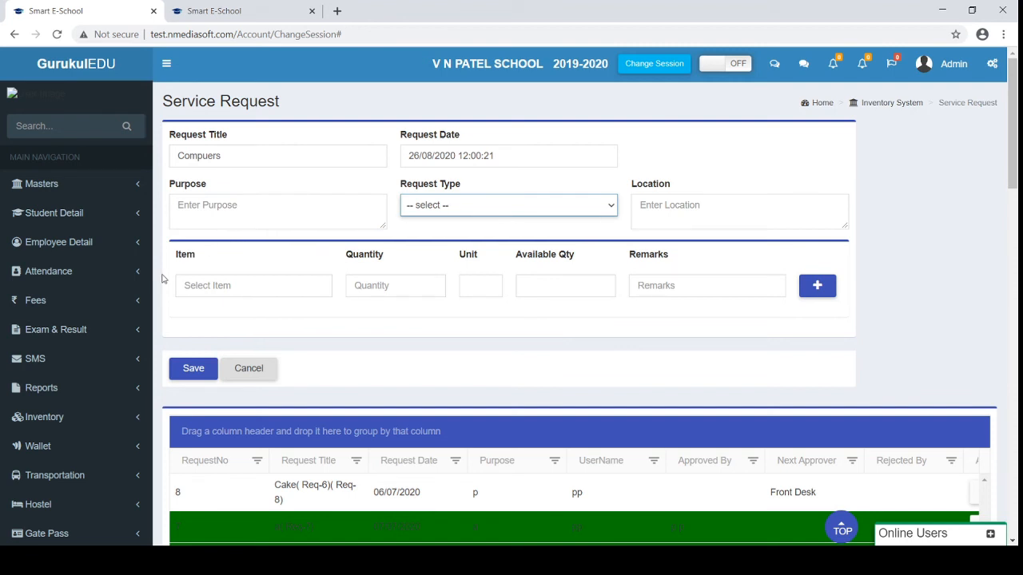
# Add A4 JK COPIER PAPER as the requested item via the 'co' suggestion
pyautogui.click(218, 285)
pyautogui.write('co')
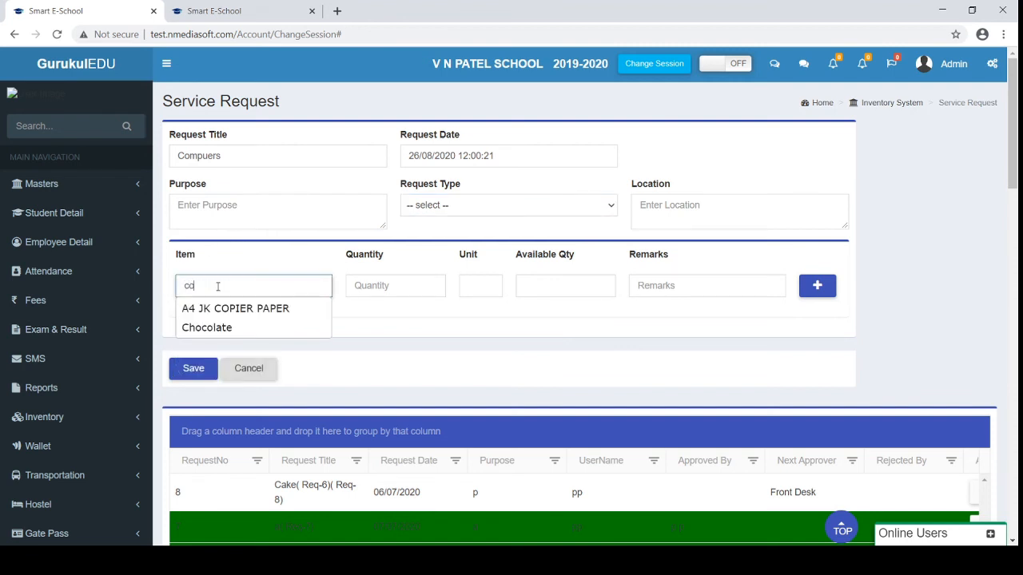
pyautogui.press('Down')
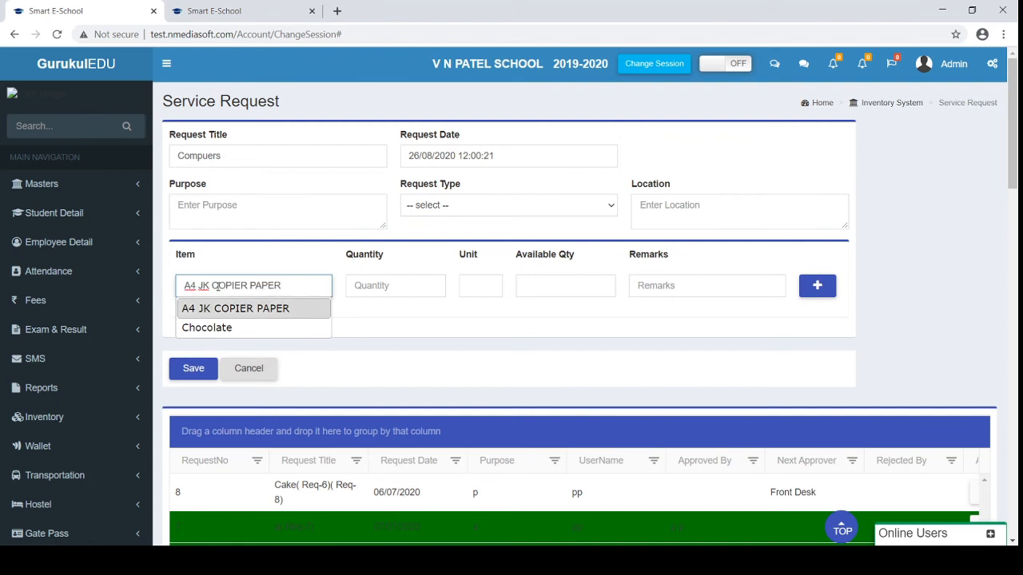
pyautogui.click(454, 285)
pyautogui.scroll(-1, 529, 309)
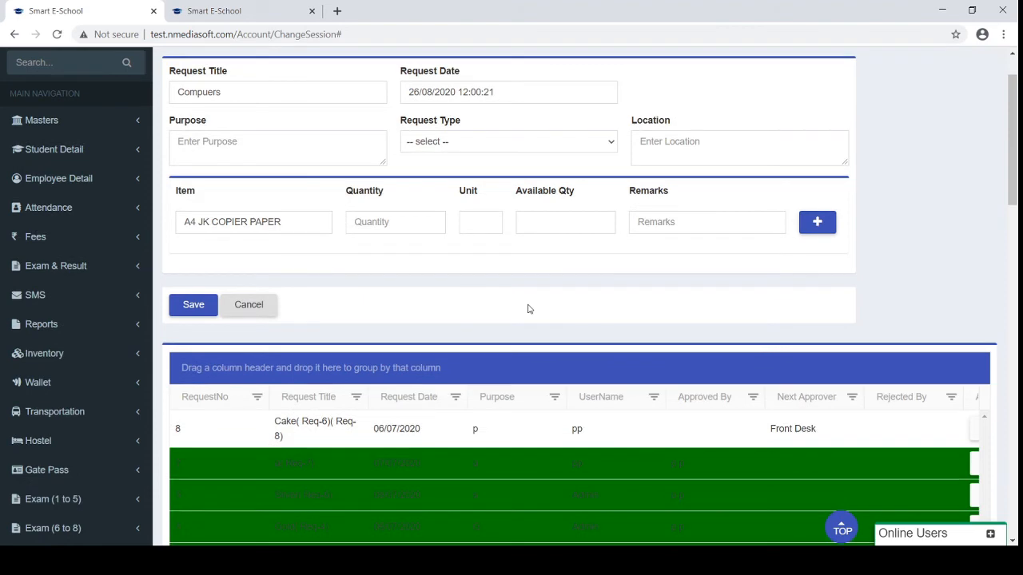
pyautogui.scroll(-1, 391, 283)
pyautogui.scroll(-1, 391, 285)
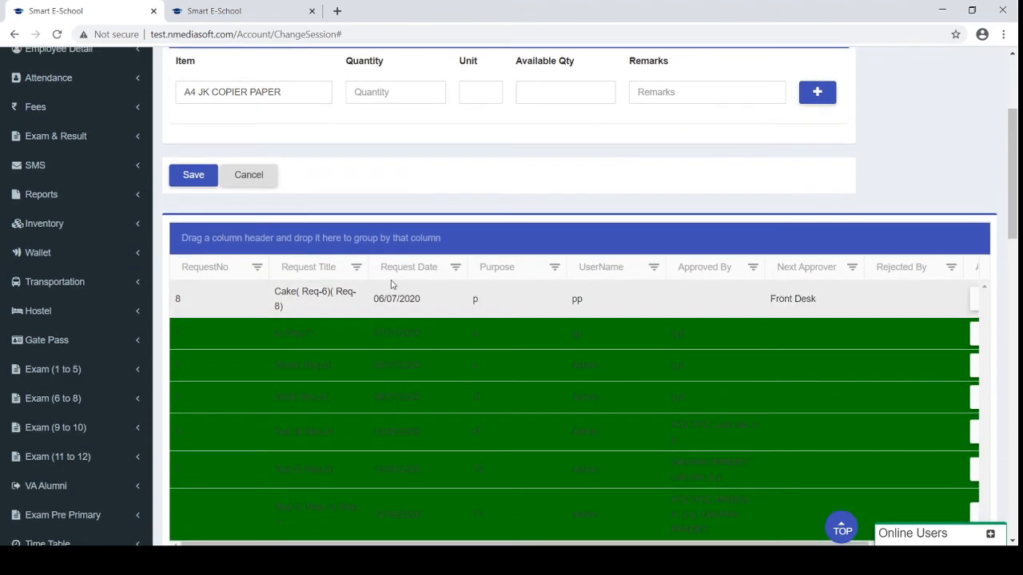
pyautogui.scroll(3, 392, 285)
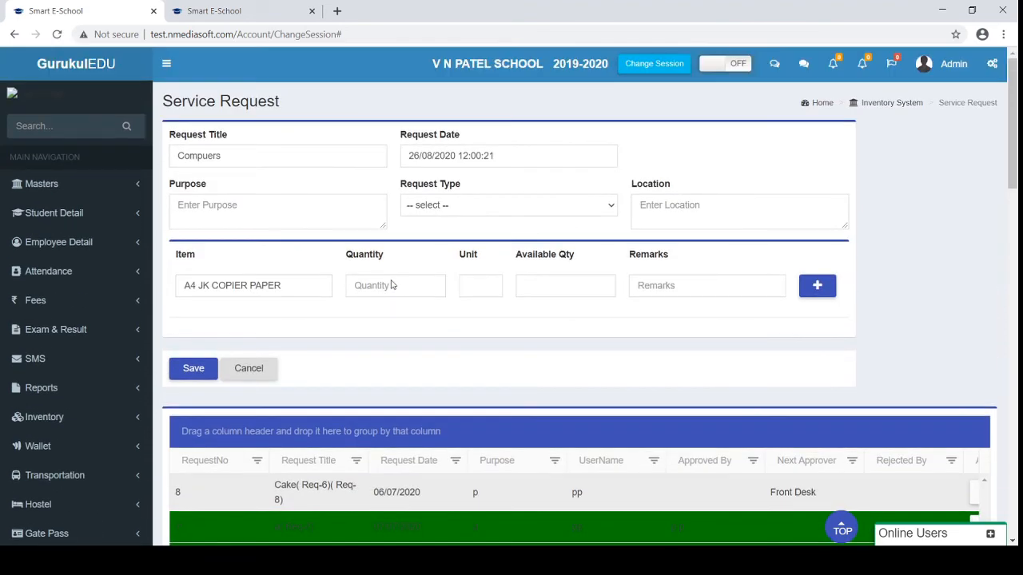
pyautogui.scroll(-10, 391, 284)
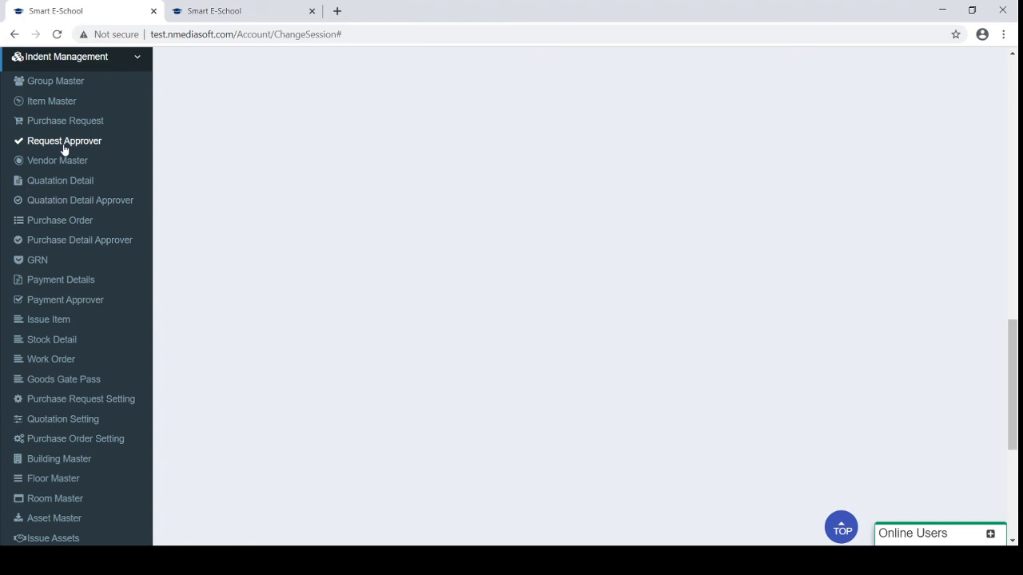
# Show the Request Approver grid of 7 requests, with request 8 awaiting Front Desk approval
pyautogui.click(64, 147)
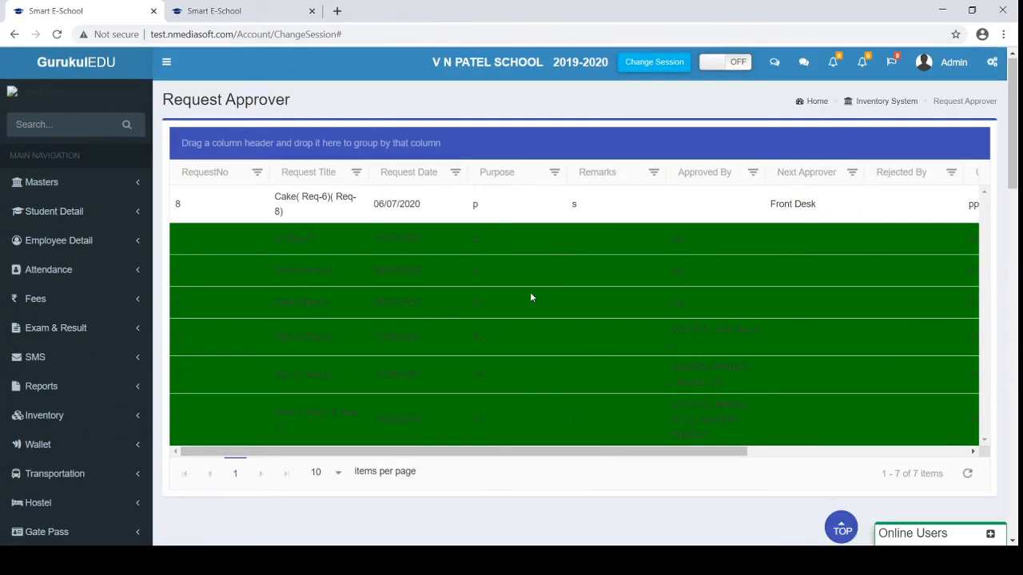
pyautogui.hscroll(4, 559, 320)
pyautogui.hscroll(-4, 566, 325)
pyautogui.scroll(-6, 567, 325)
pyautogui.scroll(5, 567, 325)
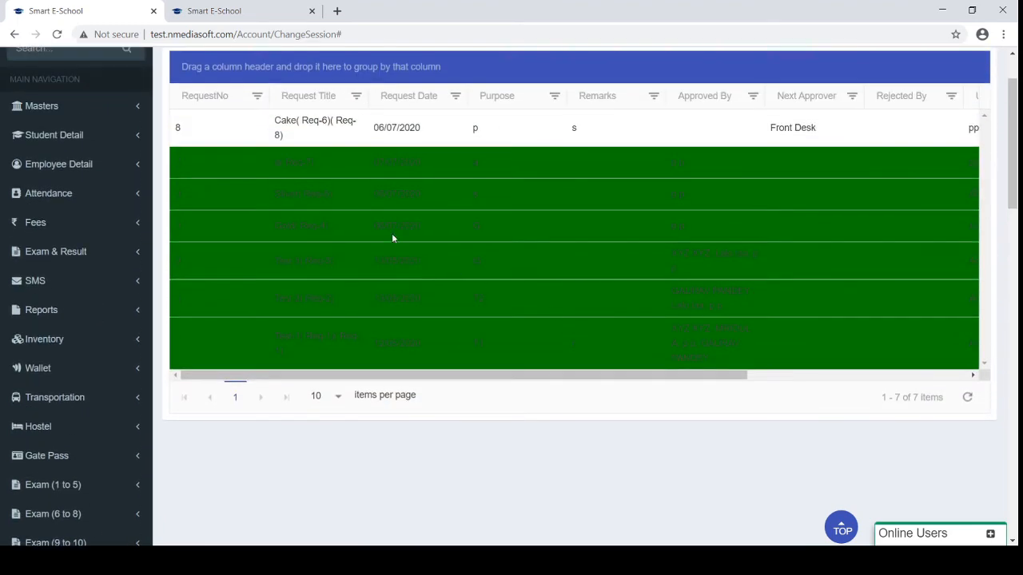
pyautogui.scroll(-10, 564, 227)
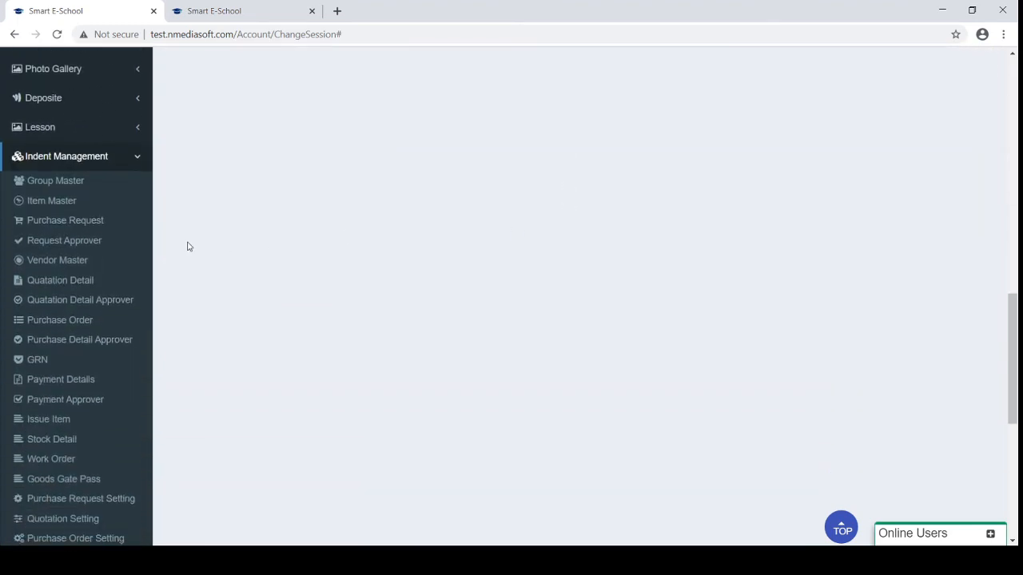
# On Quotation Detail, pick request Test-1 and vendor TEST VANDOR, getting 'Quotation already created'
pyautogui.click(76, 284)
pyautogui.click(78, 283)
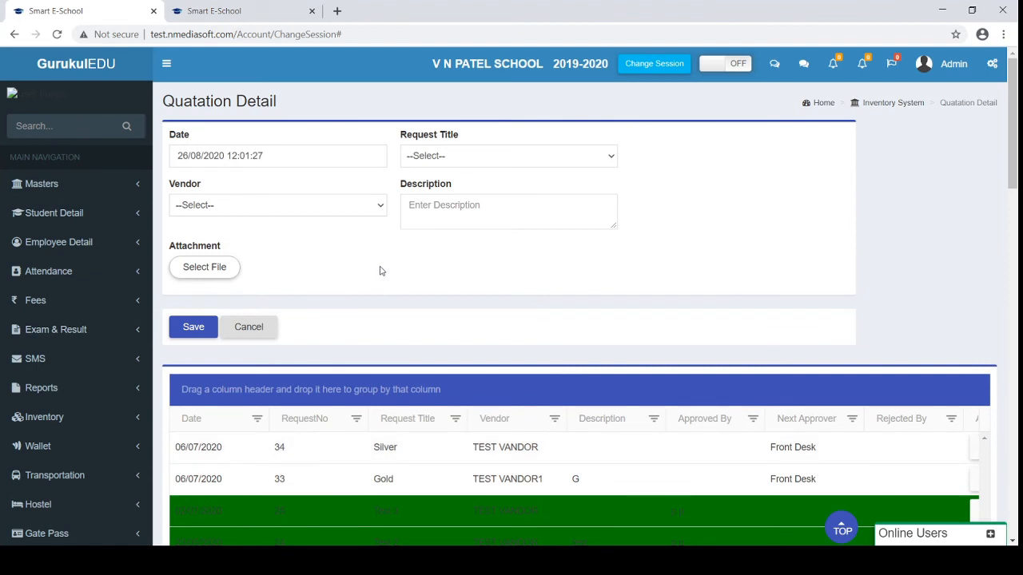
pyautogui.click(464, 155)
pyautogui.click(459, 188)
pyautogui.click(253, 206)
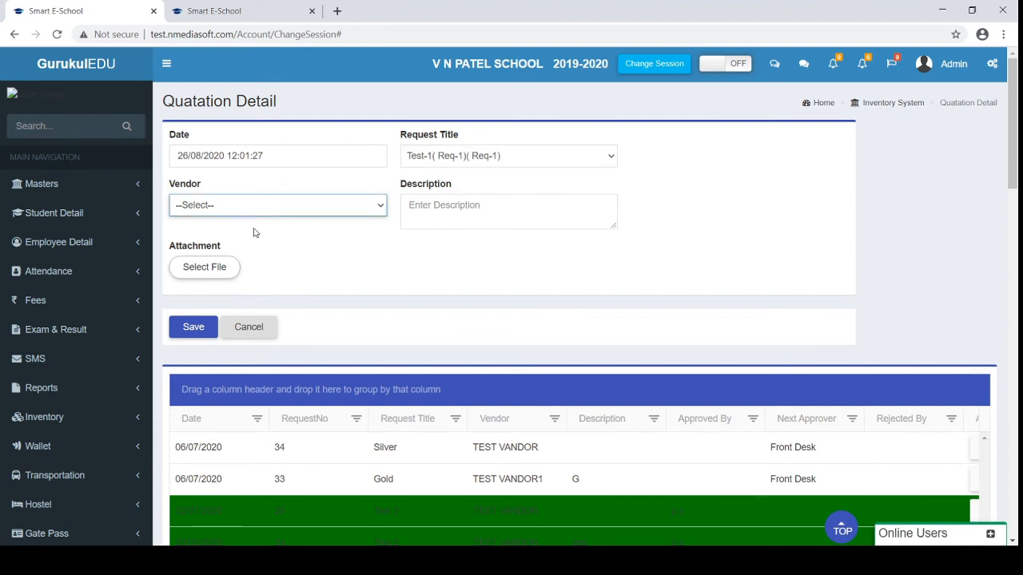
pyautogui.click(393, 227)
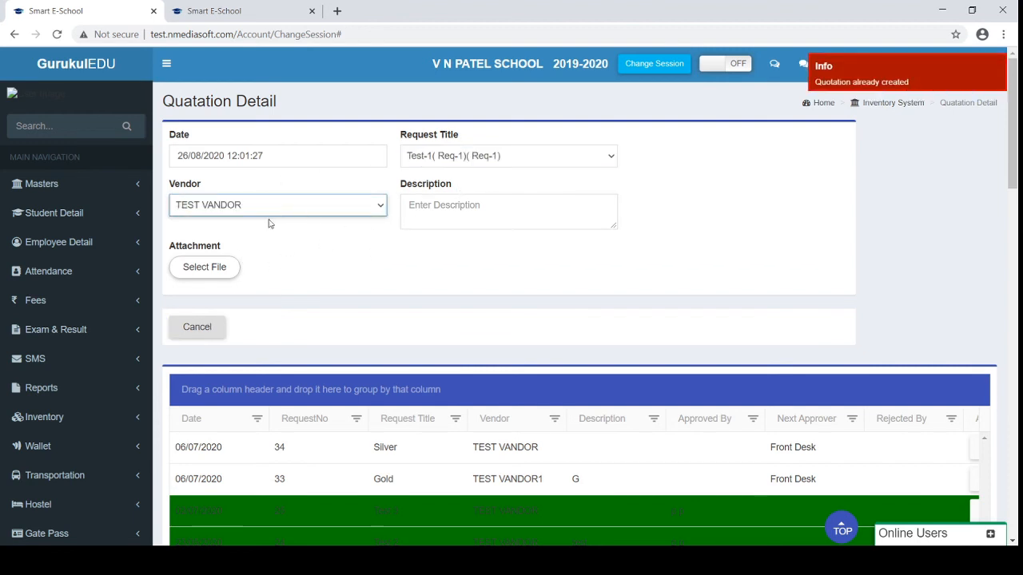
# Move on to the Quotation Detail Approver list of quotations awaiting approval
pyautogui.scroll(-3, 271, 286)
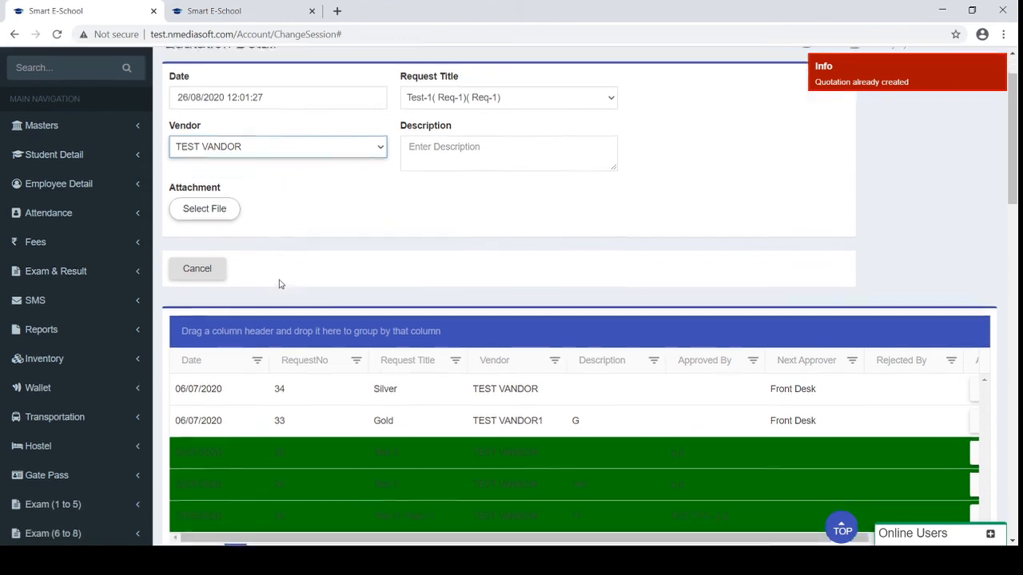
pyautogui.scroll(-2, 280, 284)
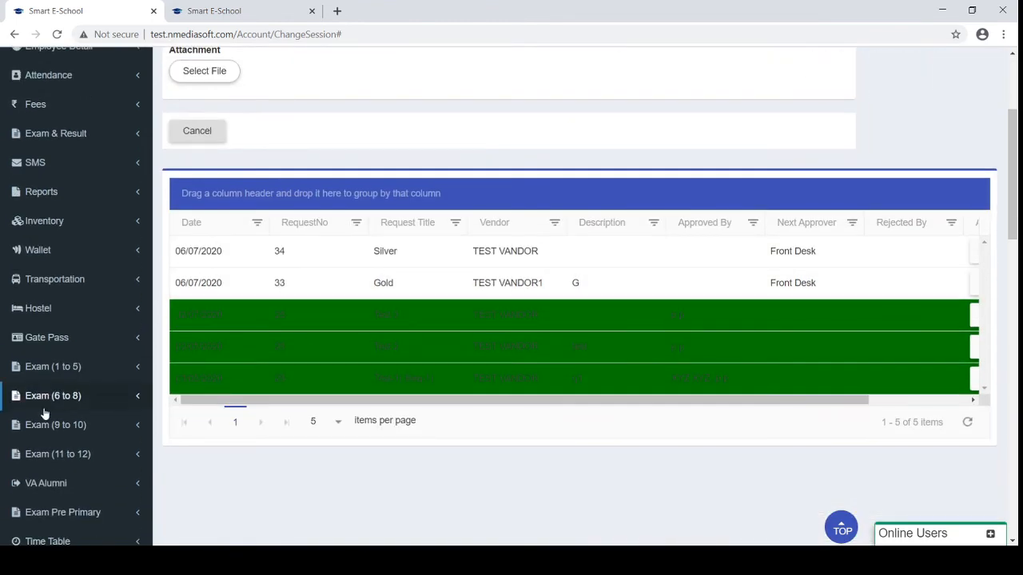
pyautogui.scroll(-8, 44, 414)
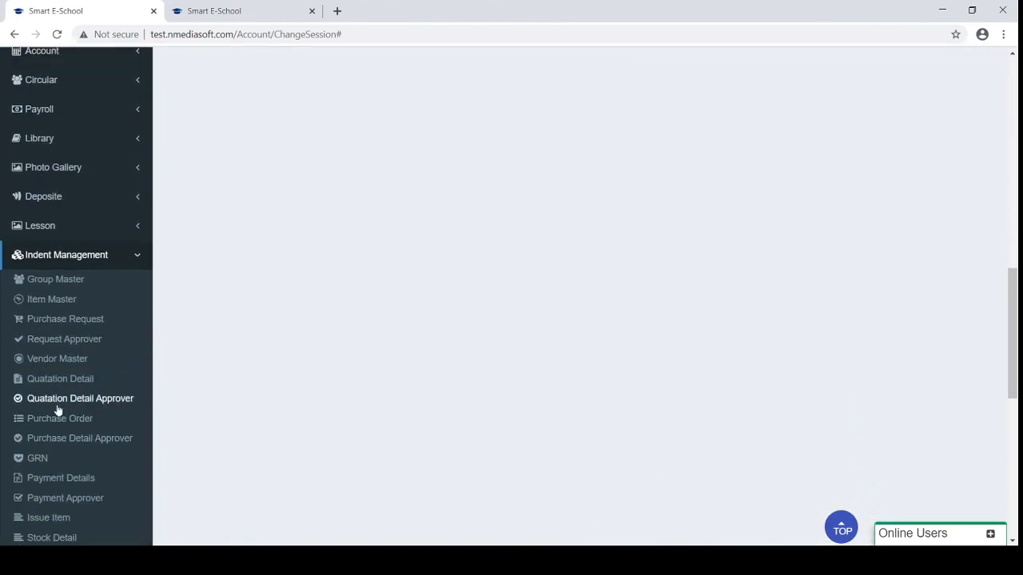
pyautogui.click(67, 408)
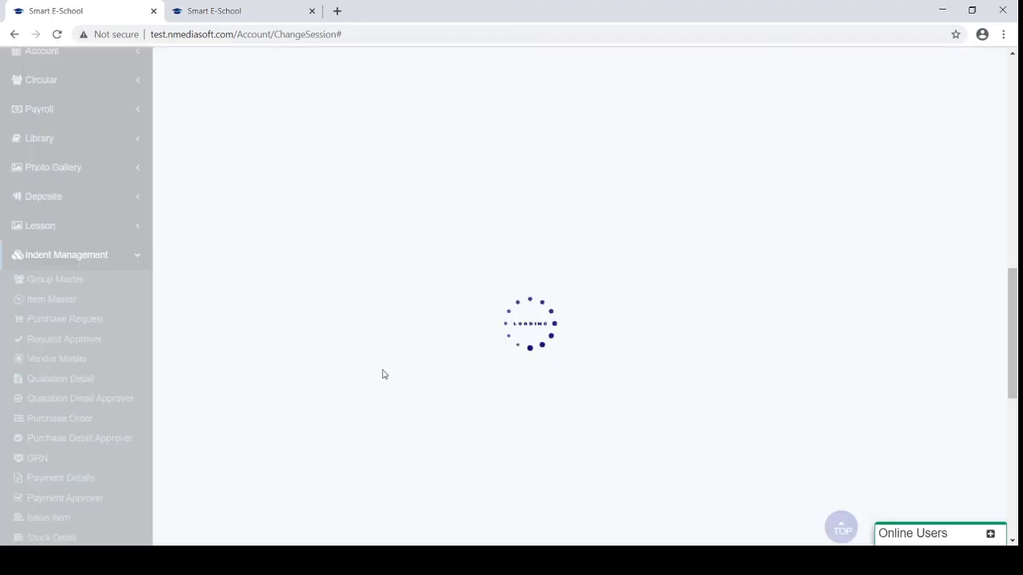
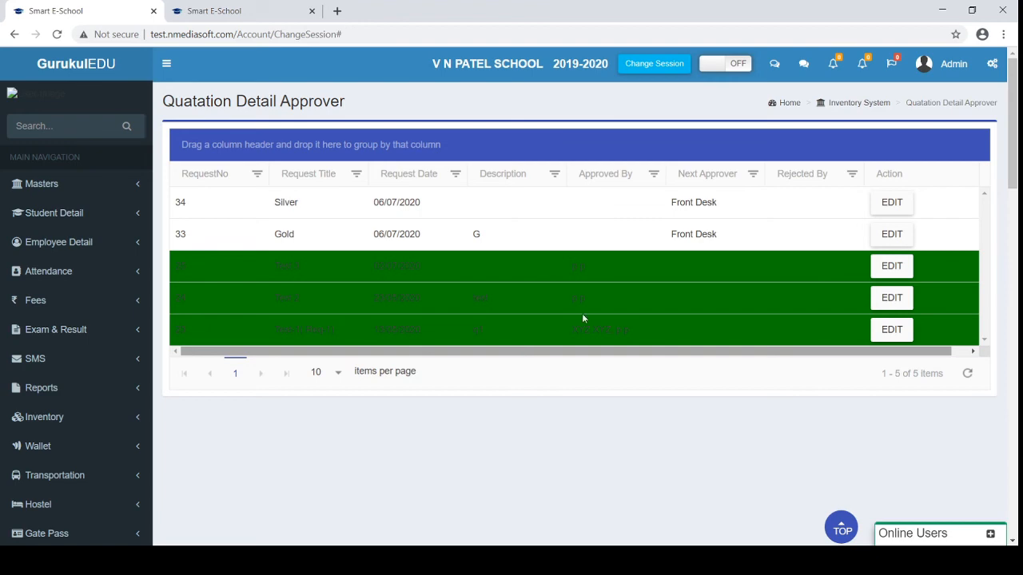
# Open the Purchase Order list and scroll through its orders, such as PO 5 totalling 255
pyautogui.scroll(-10, 444, 430)
pyautogui.scroll(3, 445, 430)
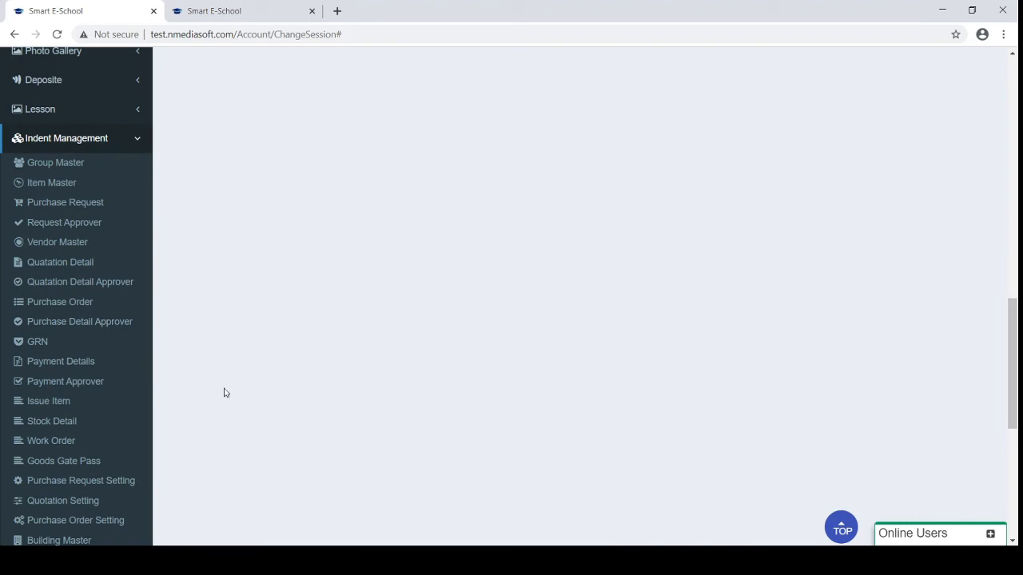
pyautogui.click(55, 304)
pyautogui.scroll(13, 469, 304)
pyautogui.scroll(-2, 469, 303)
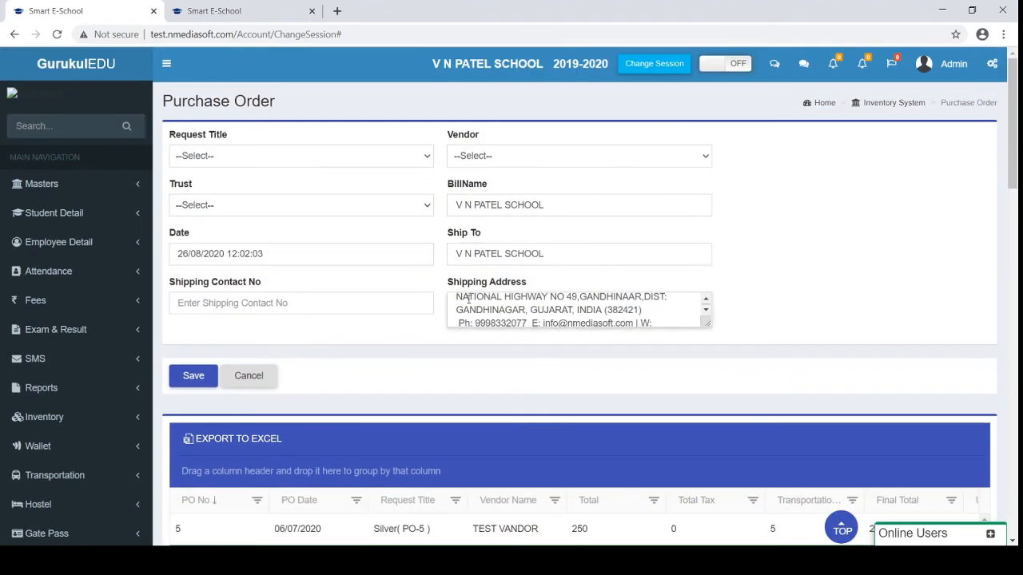
pyautogui.scroll(-2, 465, 349)
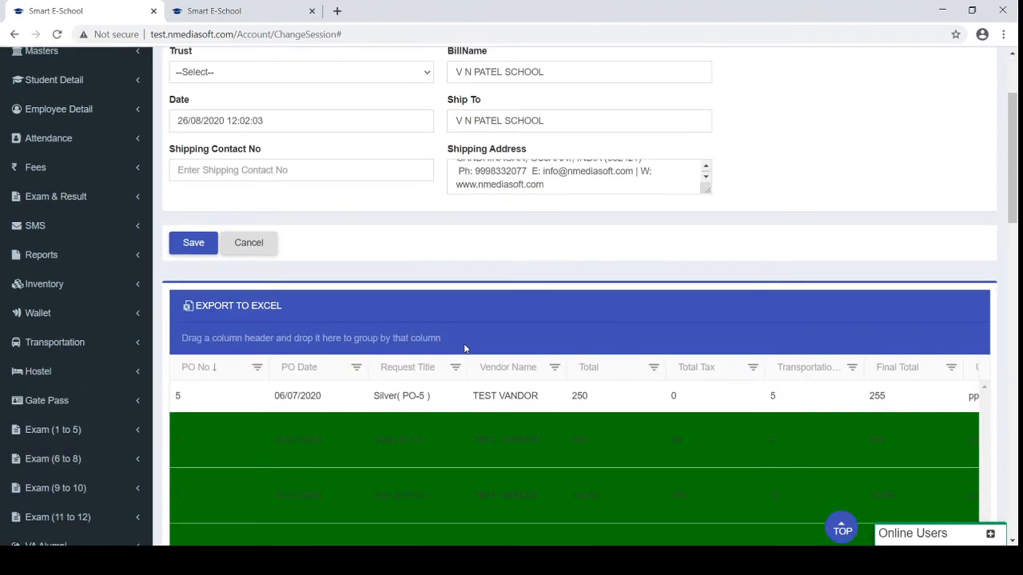
pyautogui.hscroll(5, 478, 430)
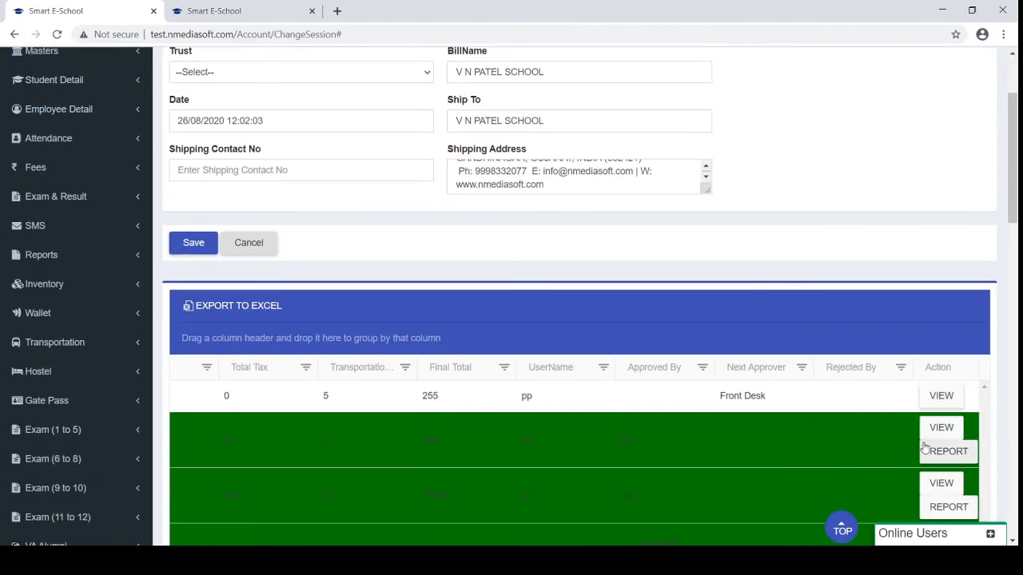
# Check the MOUSE order's material details, then download a purchase order report as PDF
pyautogui.click(940, 396)
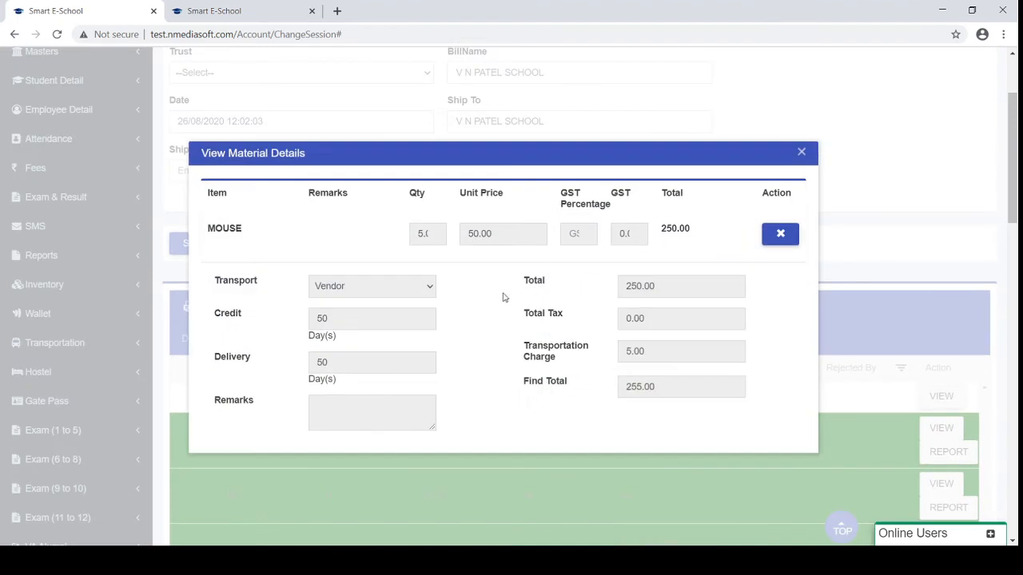
pyautogui.scroll(1, 501, 298)
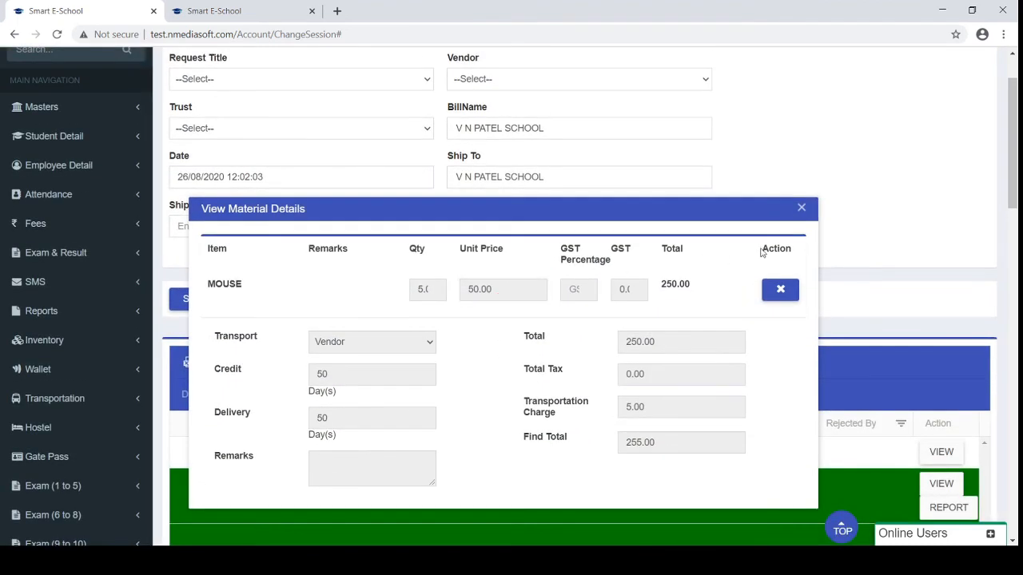
pyautogui.click(801, 208)
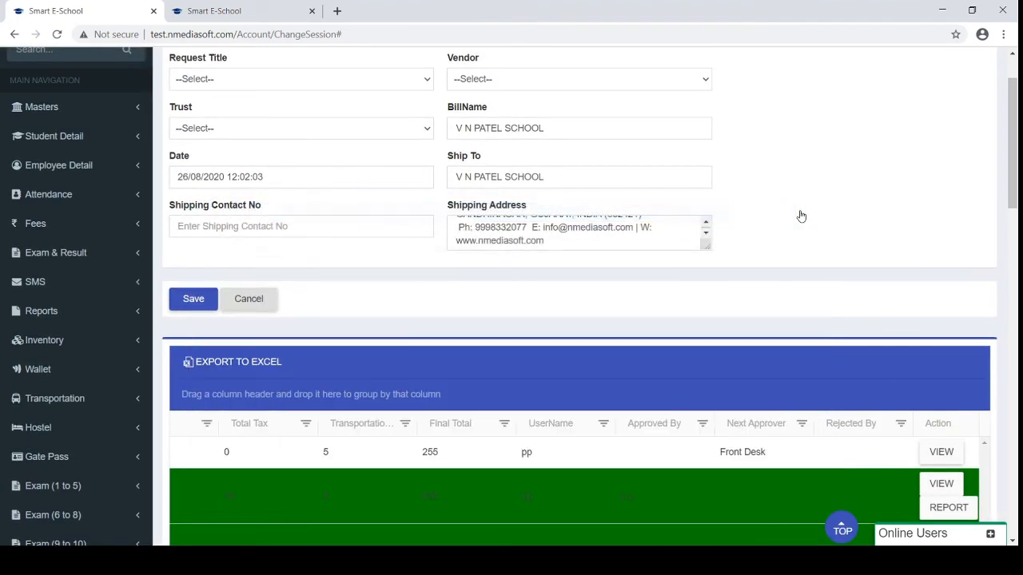
pyautogui.click(945, 508)
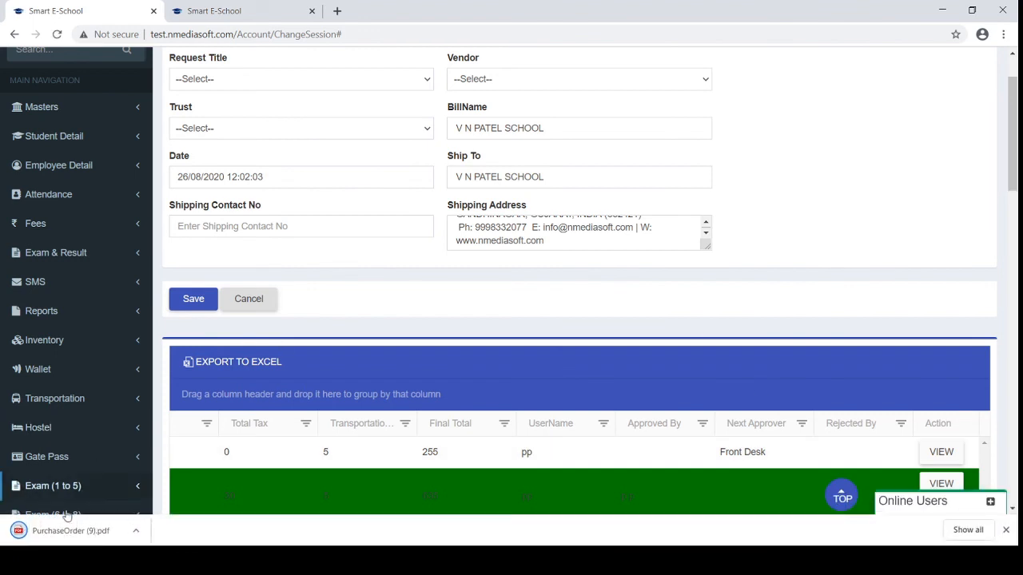
# Review PurchaseOrder (9).pdf: PO 4's Table and Chair, transport details and 635.00 total, then return to the portal
pyautogui.click(56, 531)
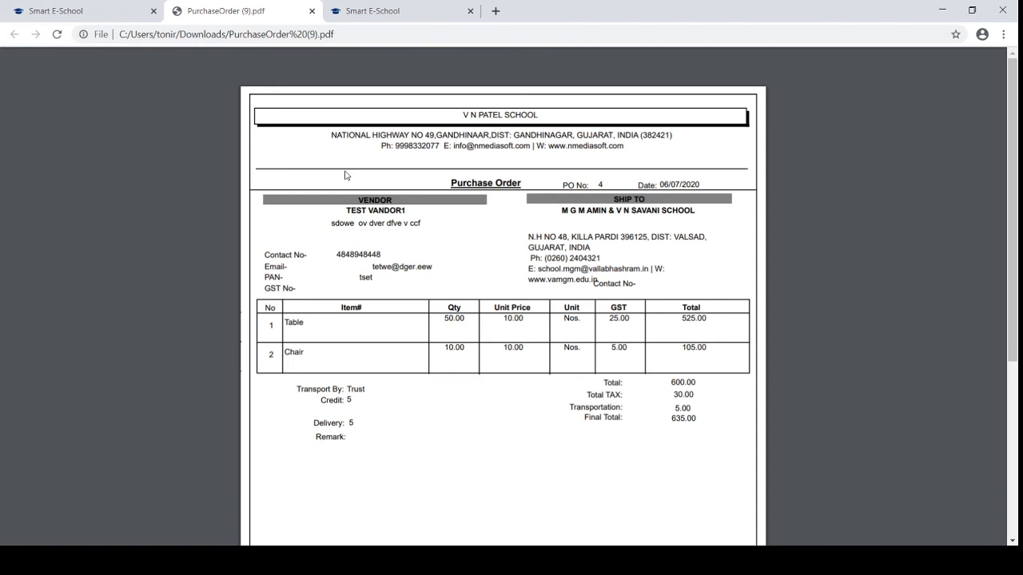
pyautogui.scroll(-1, 345, 175)
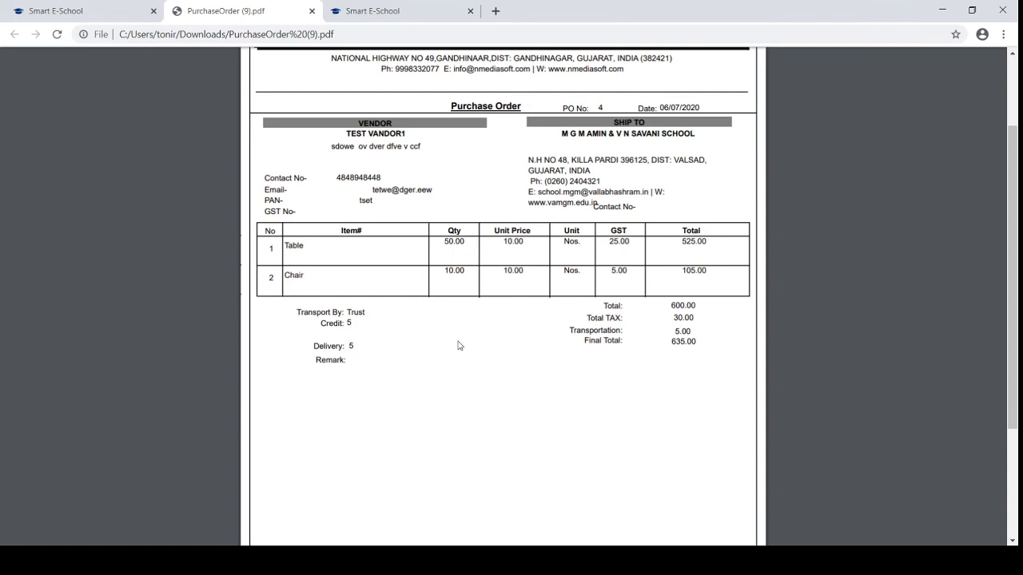
pyautogui.scroll(-1, 458, 352)
pyautogui.moveTo(295, 260); pyautogui.dragTo(361, 315)
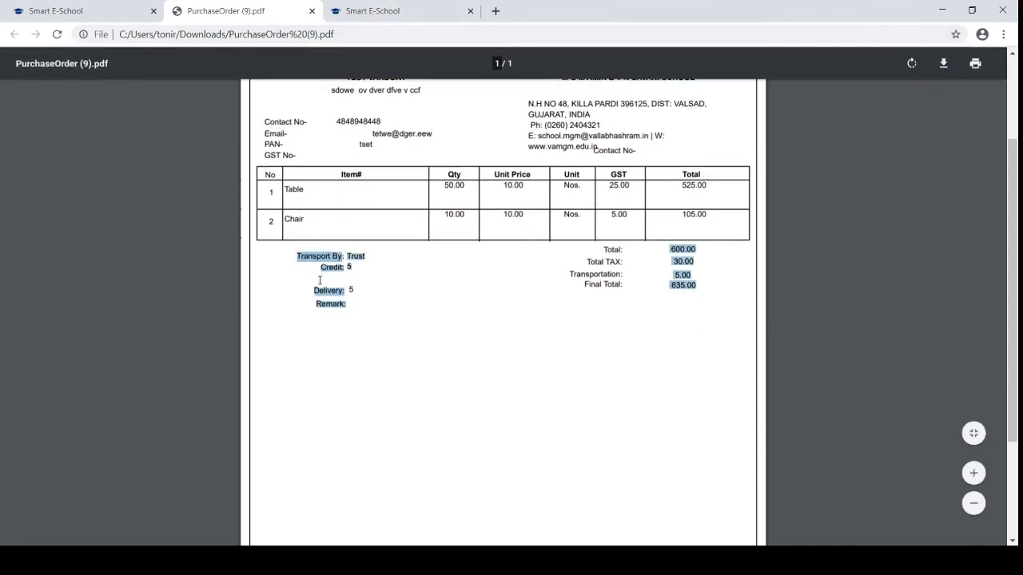
pyautogui.click(79, 9)
# Open the GRN page under Indent Management and scroll its grid to the report column
pyautogui.scroll(-4, 308, 372)
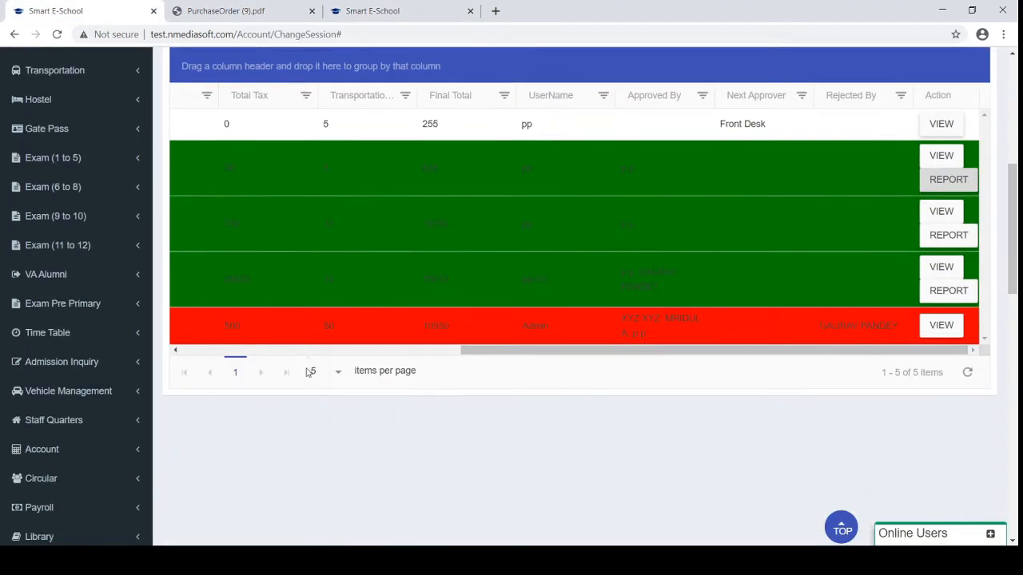
pyautogui.scroll(-3, 308, 373)
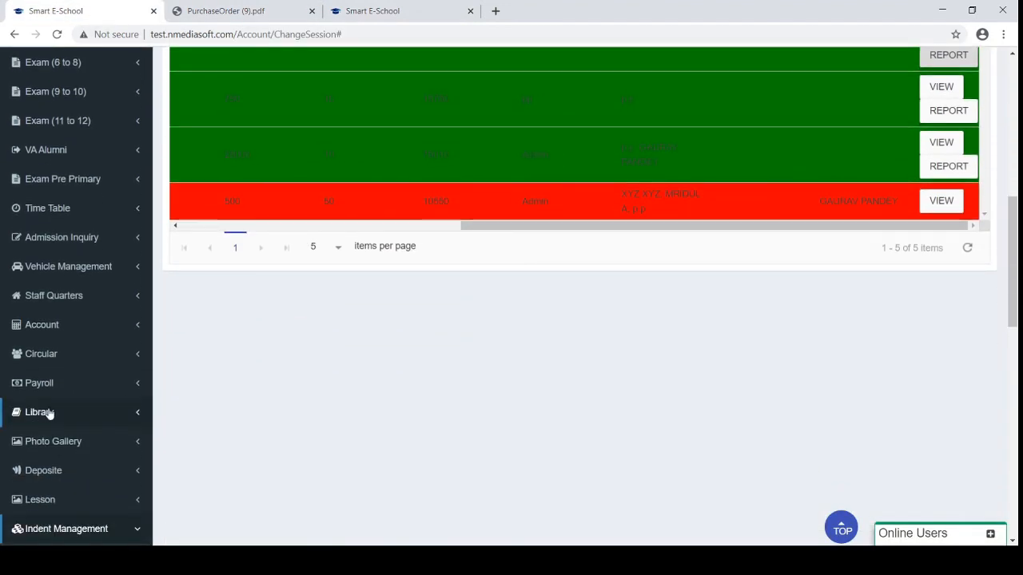
pyautogui.scroll(-5, 49, 414)
pyautogui.scroll(-3, 49, 413)
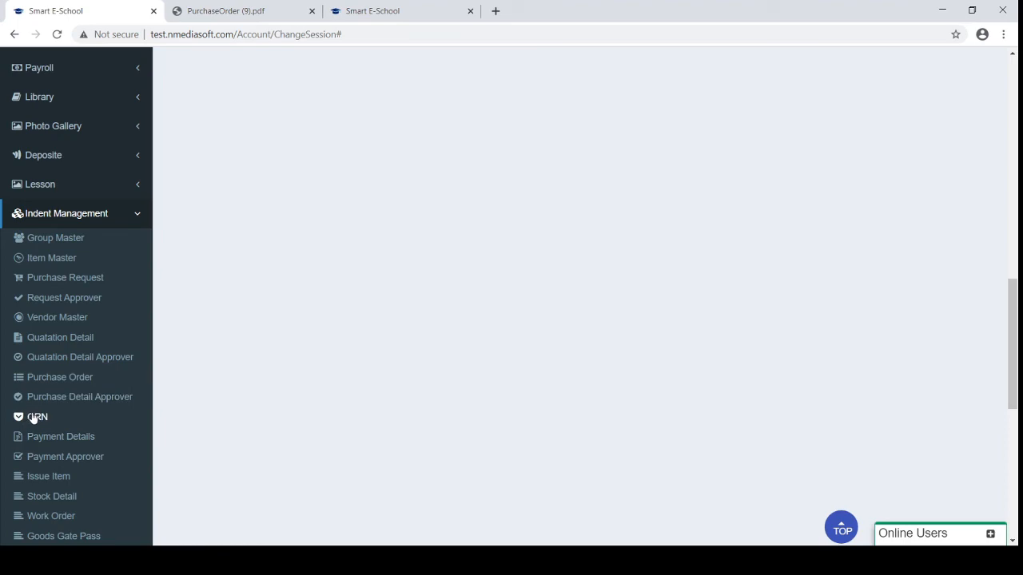
pyautogui.click(32, 417)
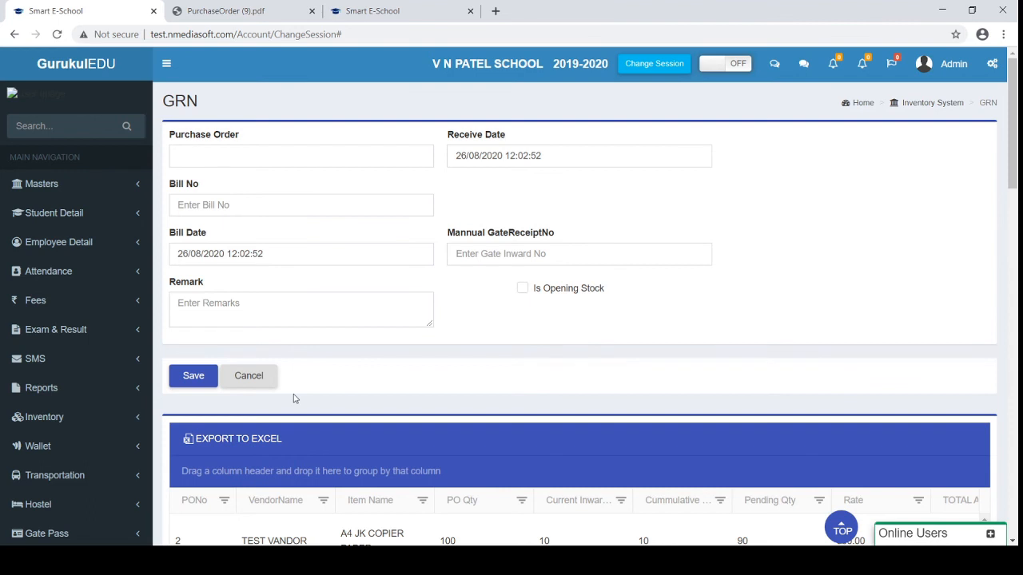
pyautogui.scroll(-1, 294, 398)
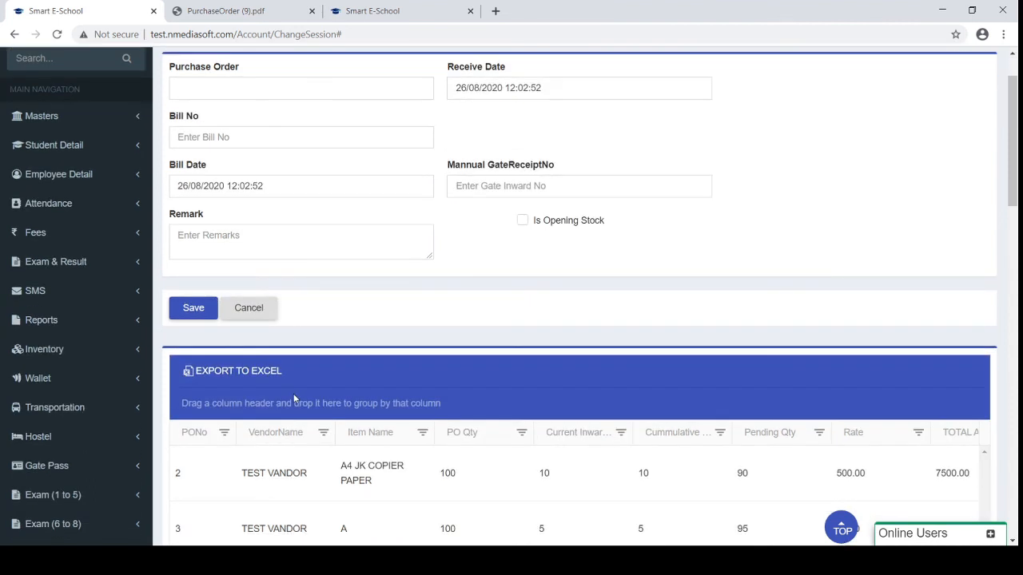
pyautogui.scroll(-5, 293, 398)
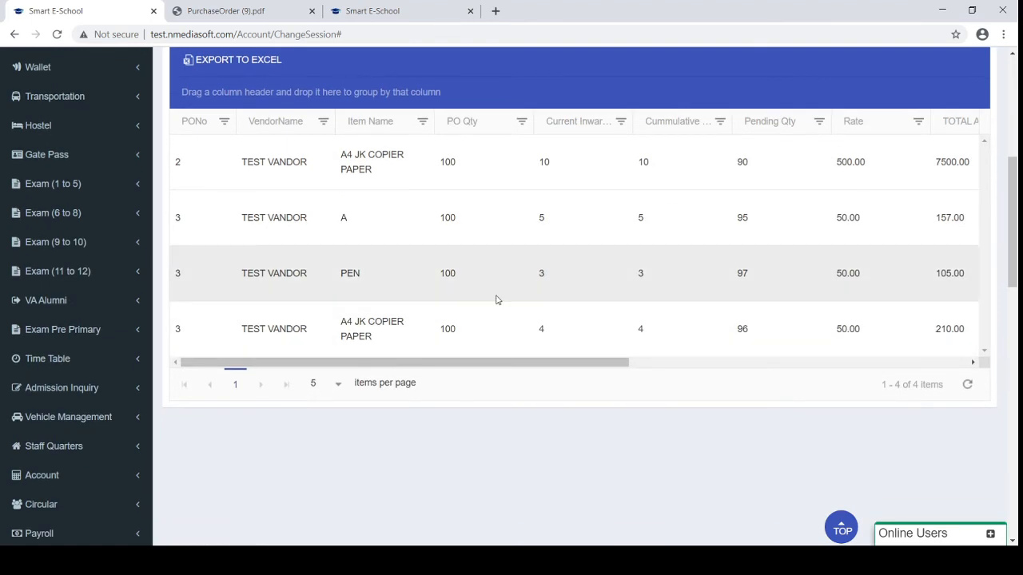
pyautogui.hscroll(5, 496, 300)
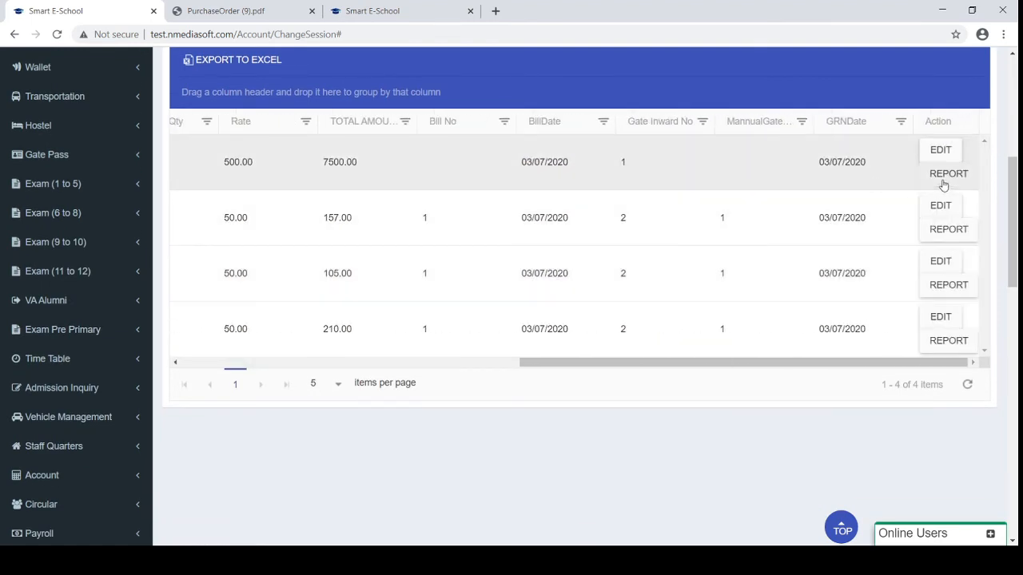
# Generate row 1's GRN (2).pdf for PO-2 copier paper (7,500.00), review it, then close it
pyautogui.click(943, 184)
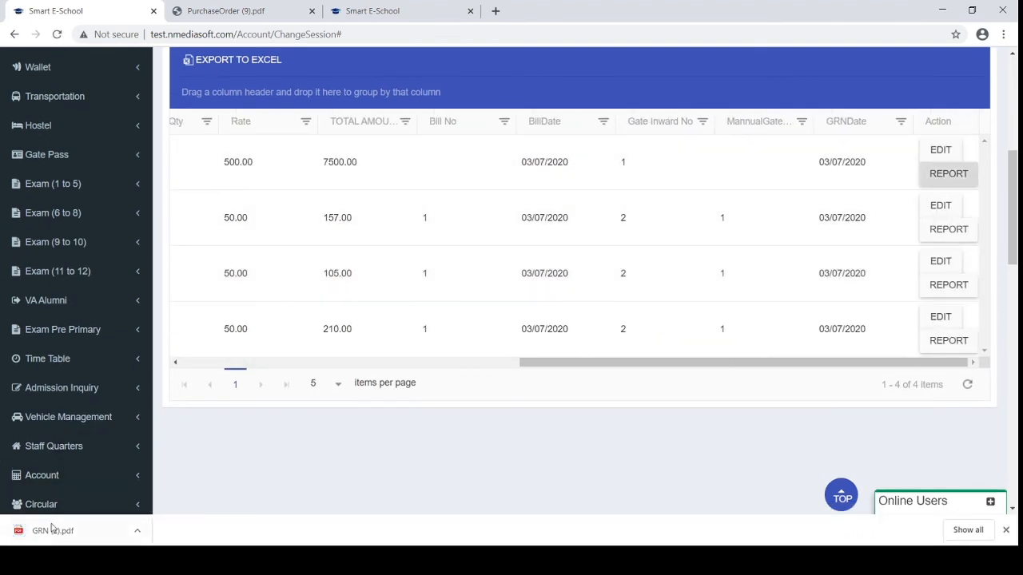
pyautogui.click(52, 530)
pyautogui.scroll(-1, 331, 254)
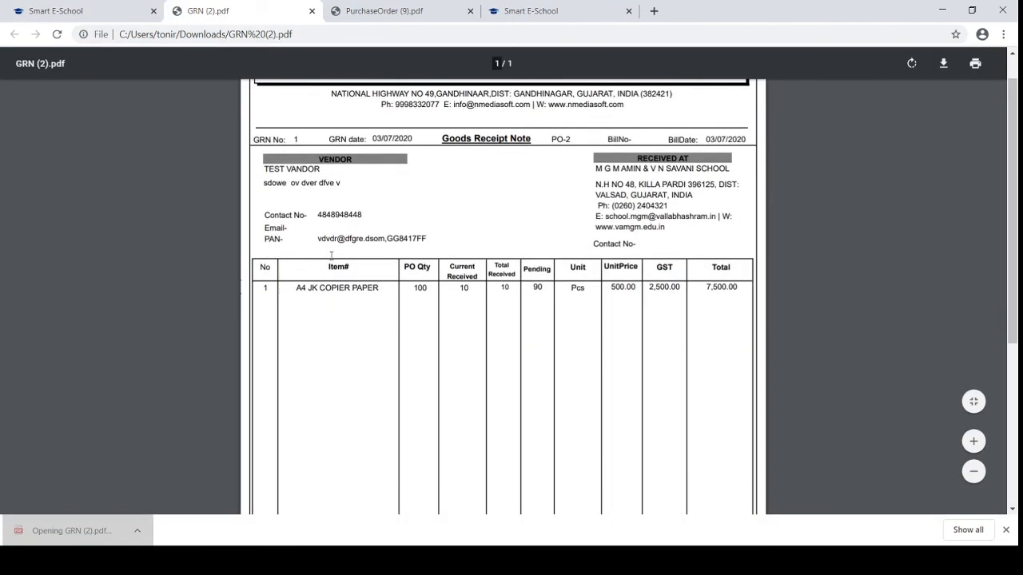
pyautogui.scroll(-5, 330, 254)
pyautogui.scroll(4, 331, 256)
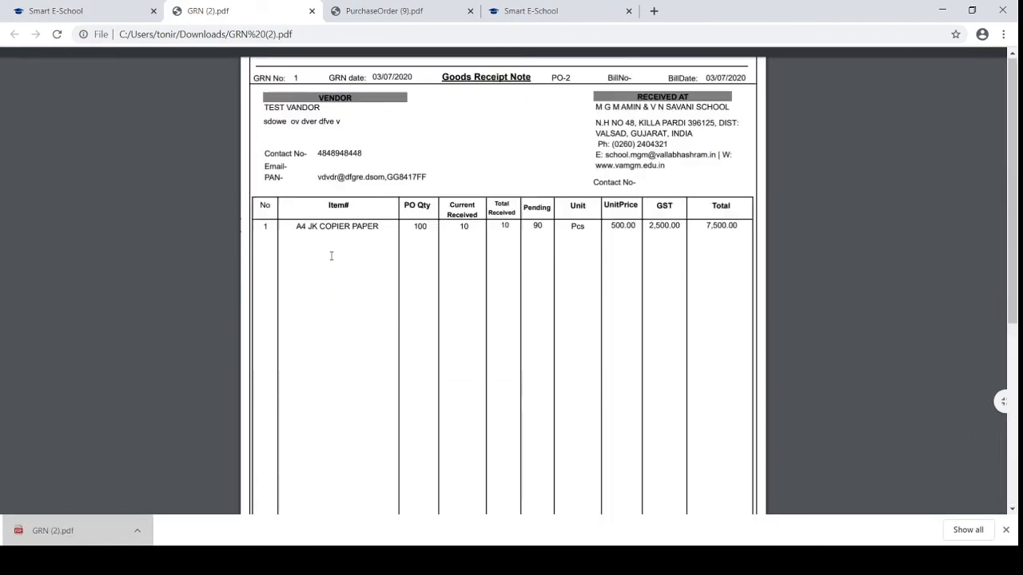
pyautogui.scroll(2, 331, 256)
pyautogui.click(311, 11)
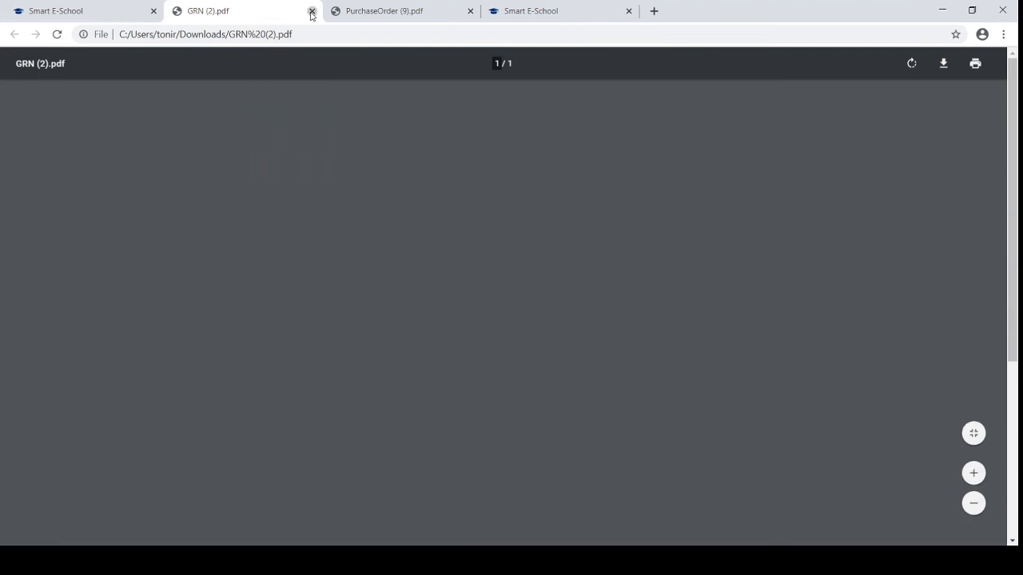
# Open Payment Detail under Indent Management and confirm its payment grid is empty
pyautogui.scroll(-10, 130, 447)
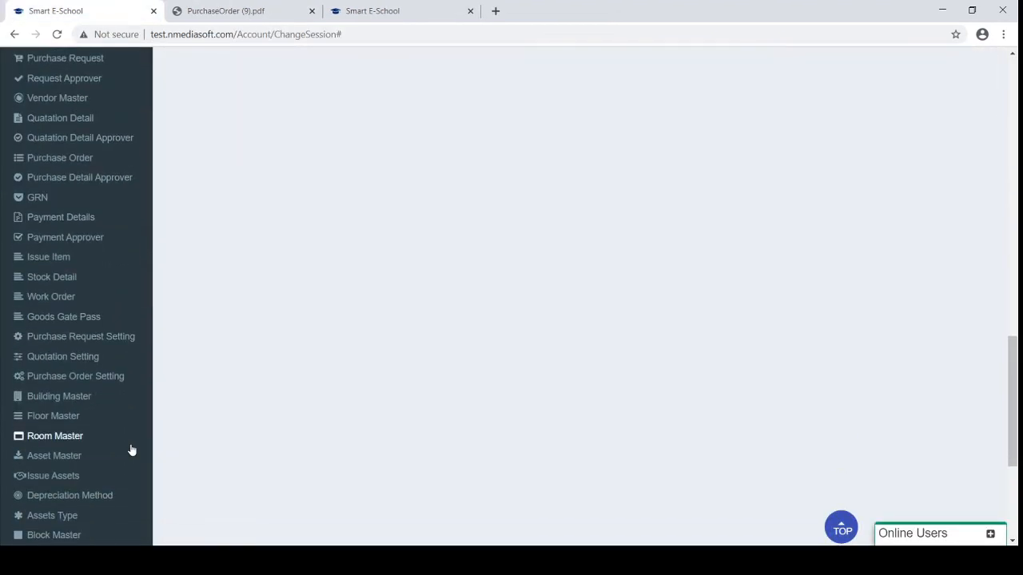
pyautogui.scroll(1, 130, 450)
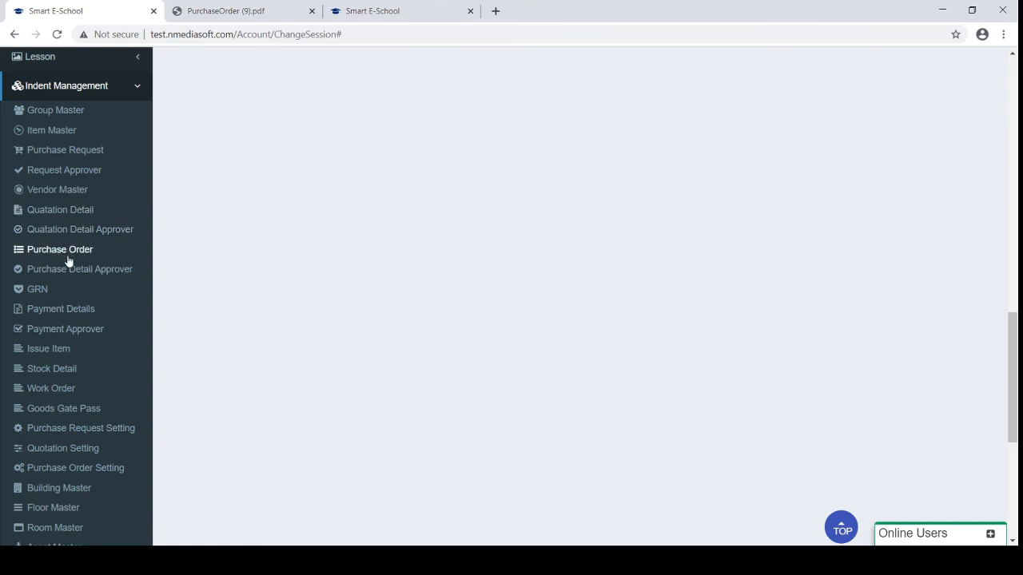
pyautogui.click(64, 314)
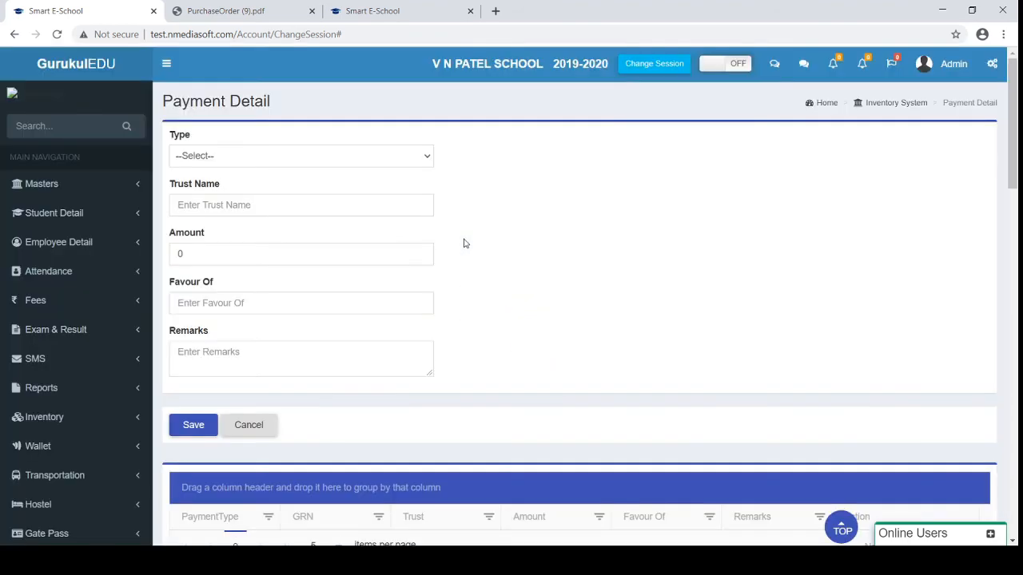
pyautogui.scroll(-7, 464, 243)
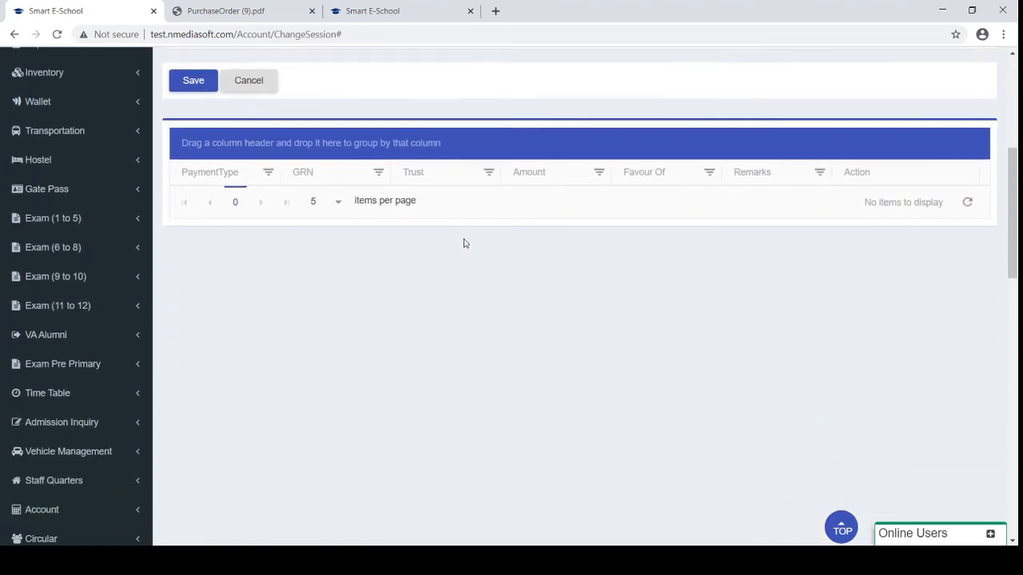
pyautogui.scroll(-5, 464, 243)
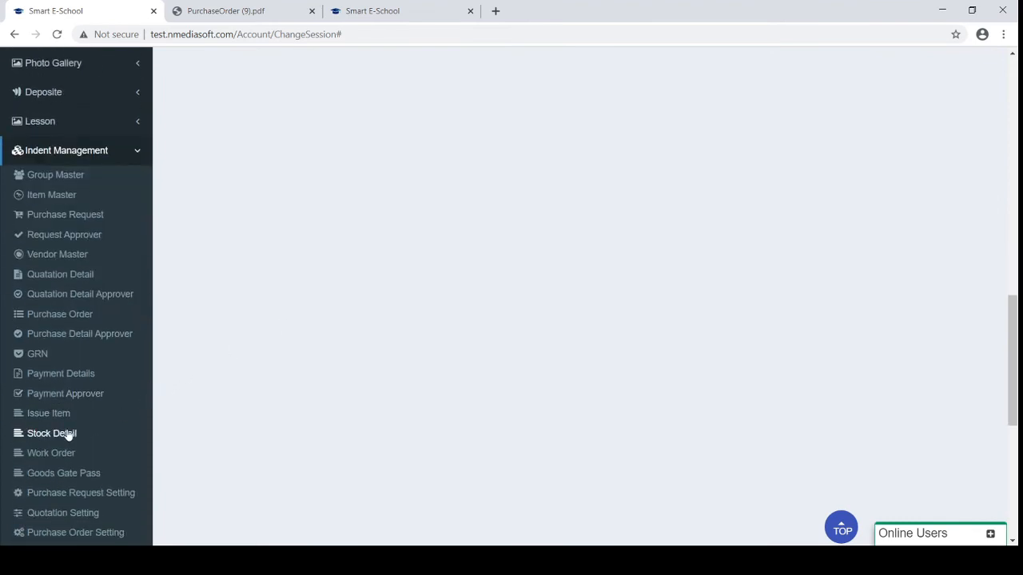
pyautogui.click(64, 436)
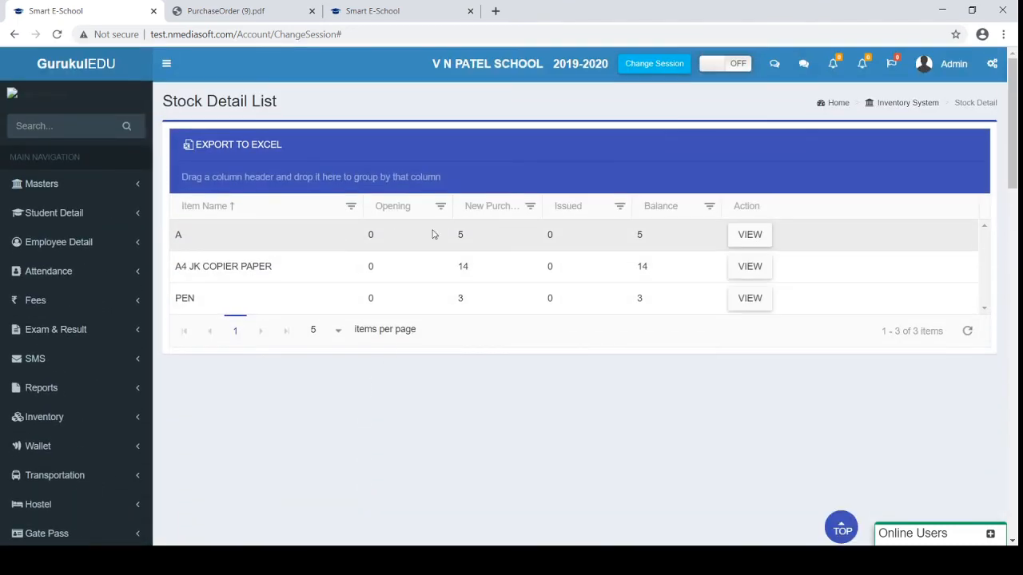
pyautogui.click(747, 239)
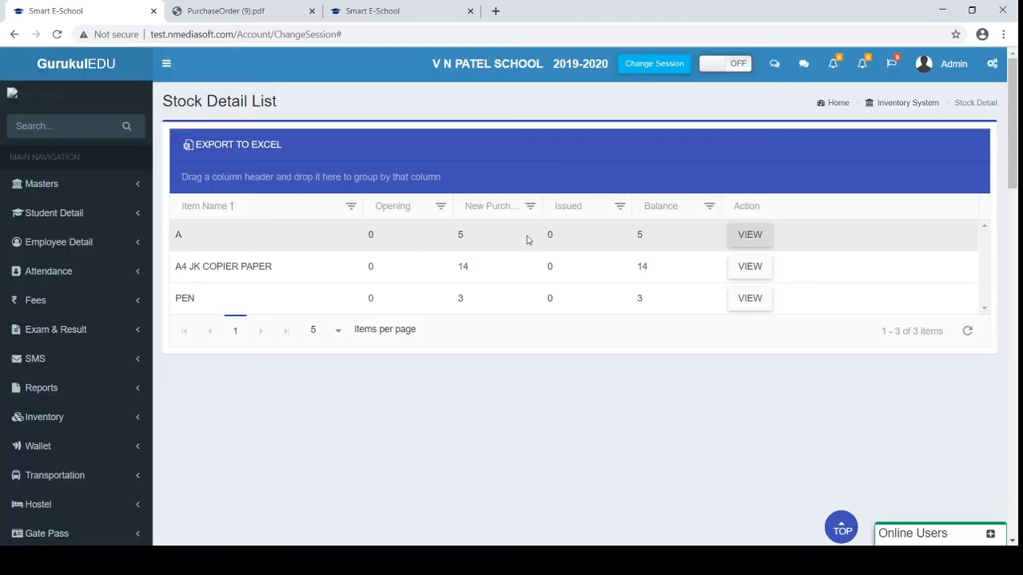
pyautogui.click(760, 267)
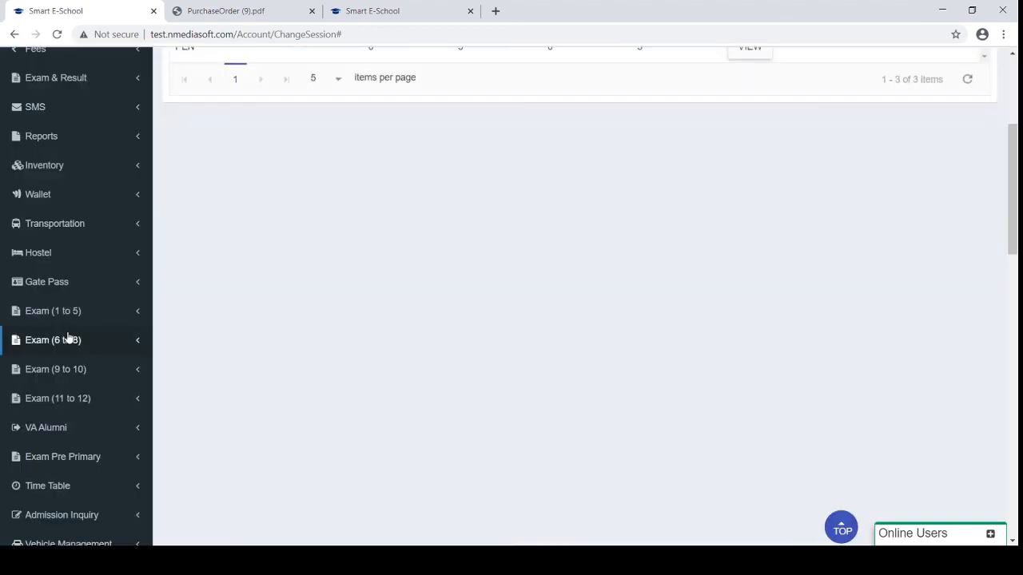
pyautogui.scroll(-15, 68, 338)
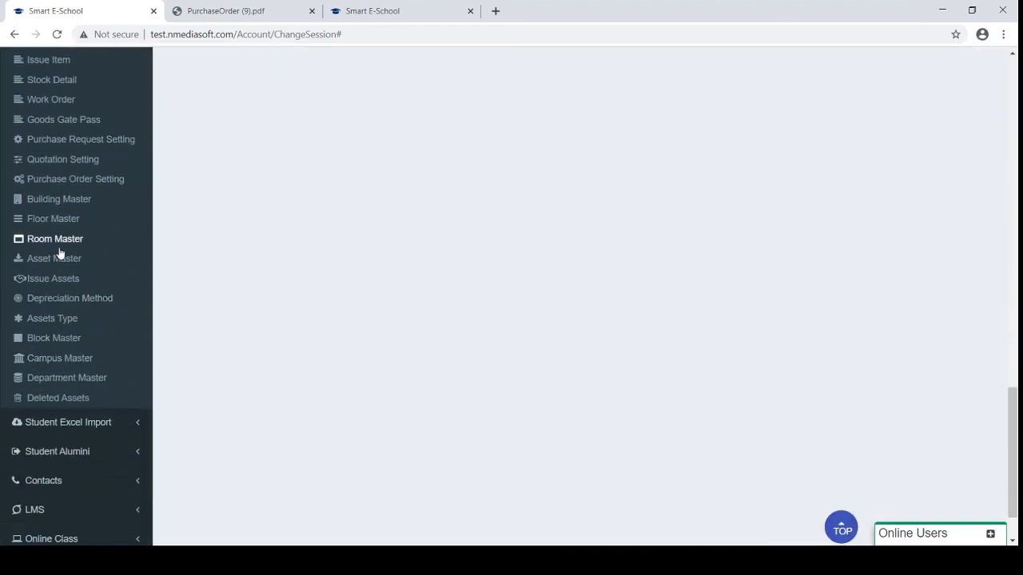
pyautogui.scroll(1, 59, 254)
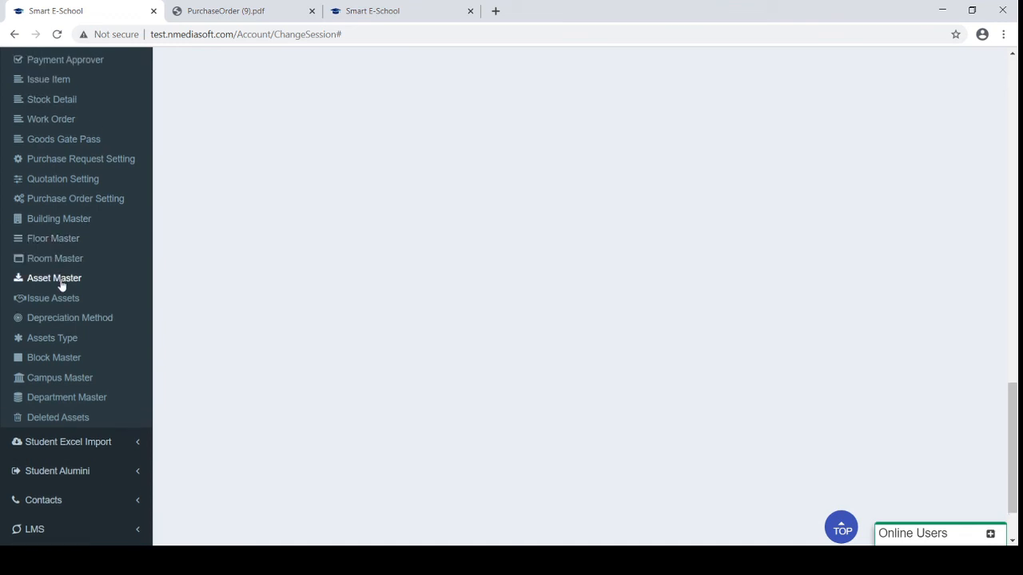
# Browse Asset Master's grouped totals (A 6, A4 JK Copier Paper 5), then return to the Inventory sidebar items
pyautogui.click(59, 285)
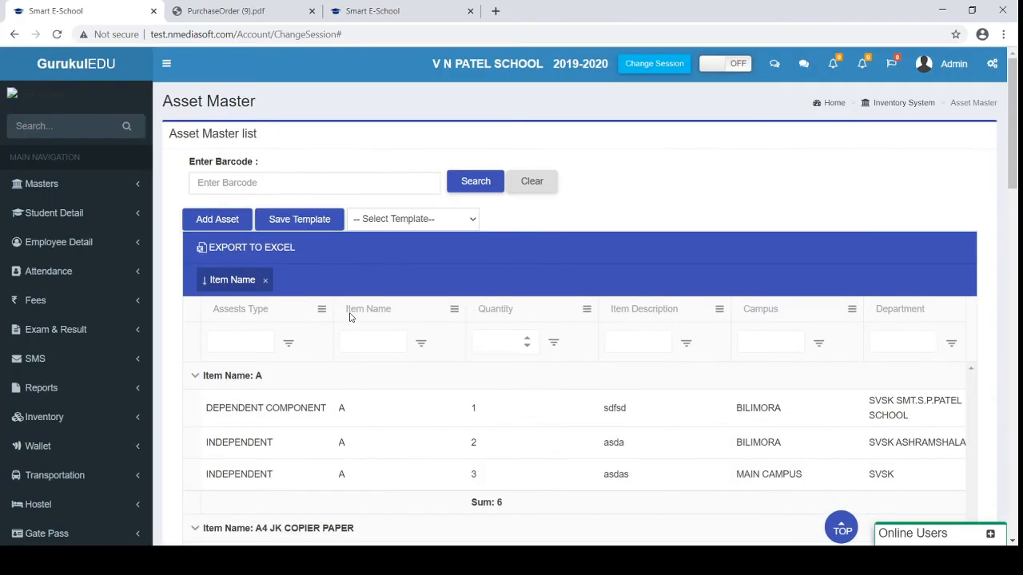
pyautogui.scroll(-3, 350, 317)
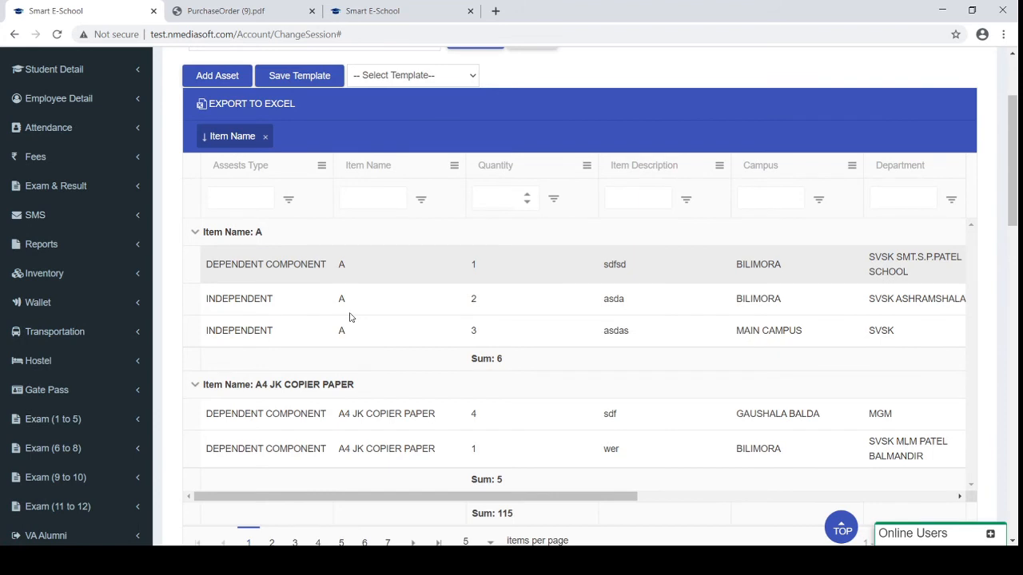
pyautogui.scroll(2, 349, 317)
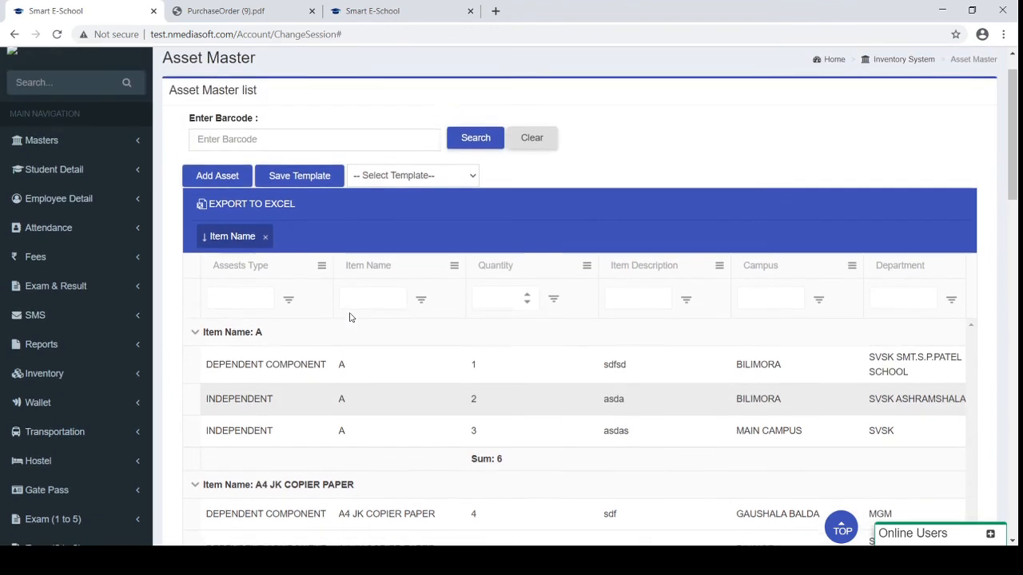
pyautogui.scroll(-2, 349, 317)
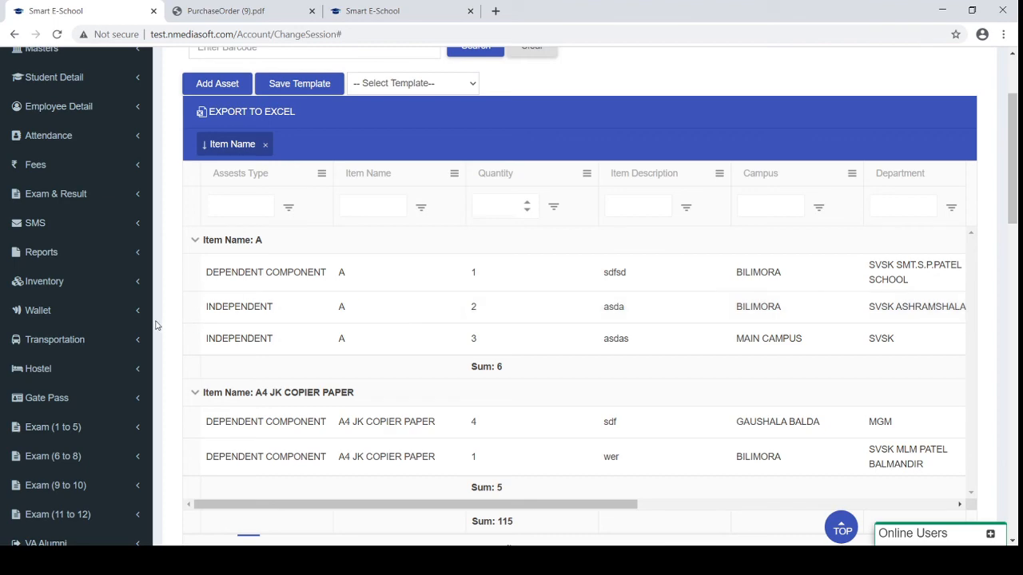
pyautogui.scroll(-7, 157, 324)
pyautogui.scroll(-3, 157, 325)
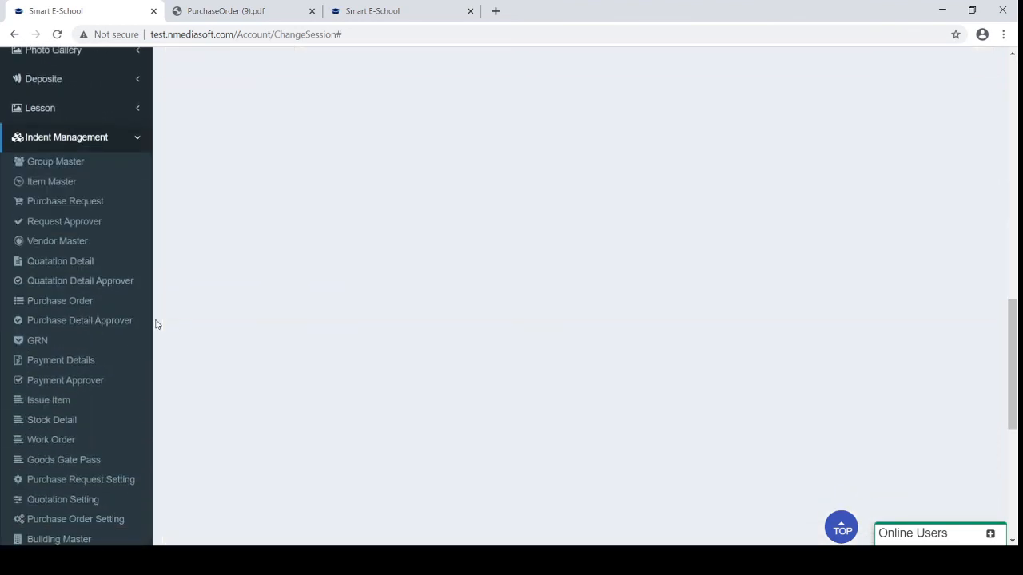
pyautogui.scroll(-2, 44, 459)
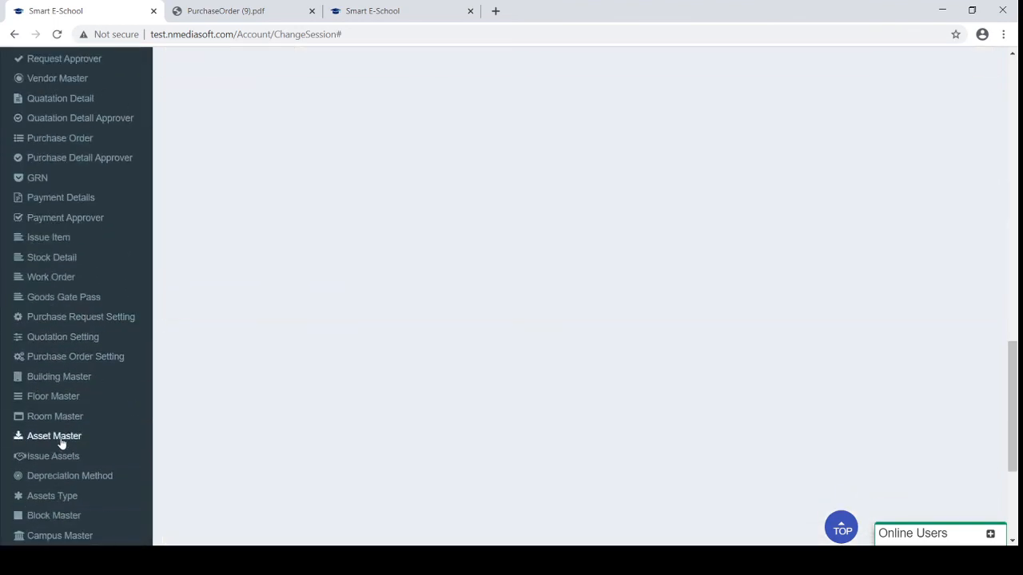
# View Issue Assets listing A (4), Pen (3) and A4 JK Copier Paper (10)
pyautogui.click(53, 457)
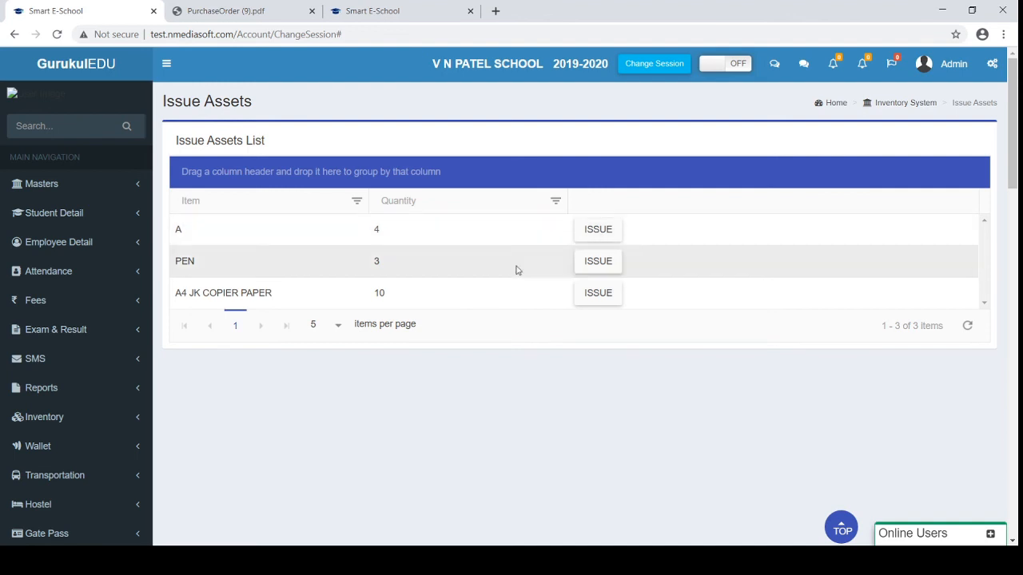
pyautogui.scroll(-9, 2, 422)
pyautogui.scroll(-5, 1, 422)
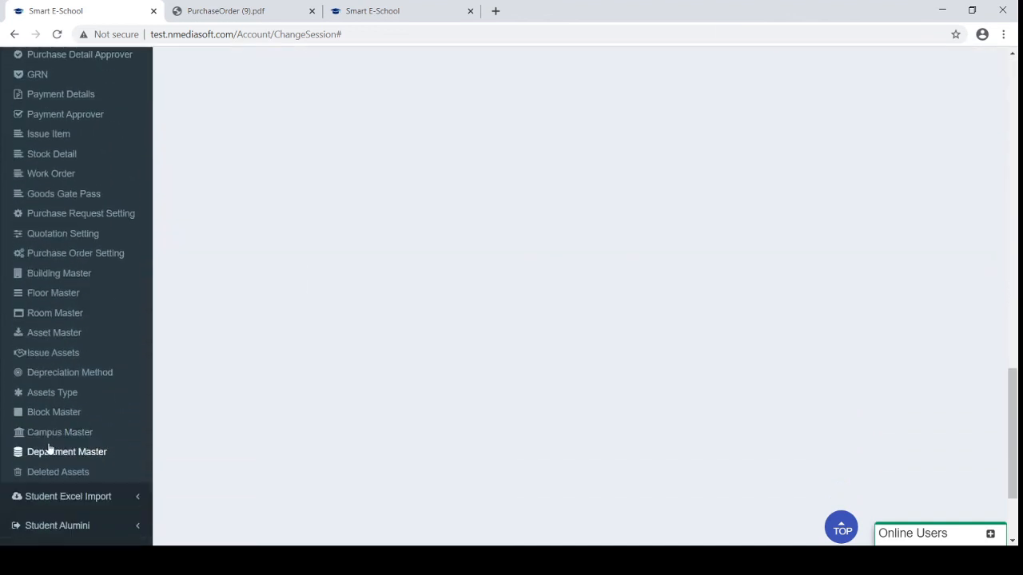
pyautogui.scroll(-1, 64, 470)
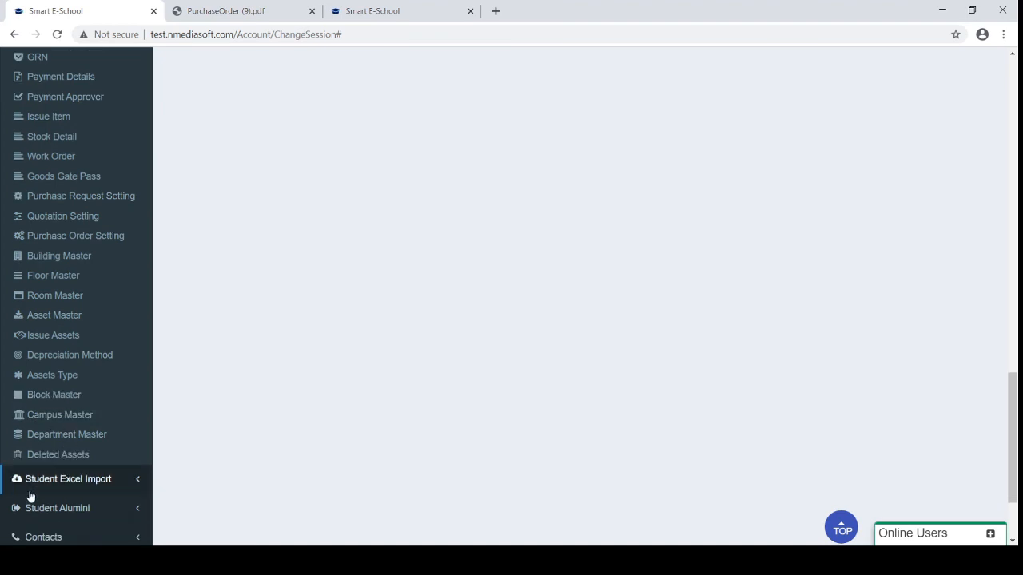
# Collapse Indent Management and expand Employee Detail to show its pages
pyautogui.scroll(1, 95, 336)
pyautogui.scroll(5, 96, 336)
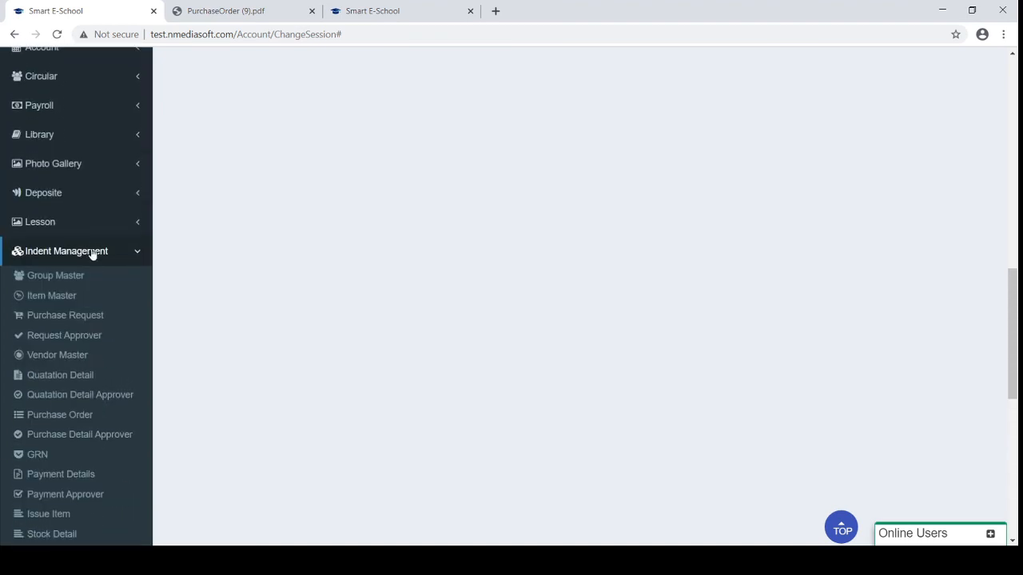
pyautogui.click(91, 255)
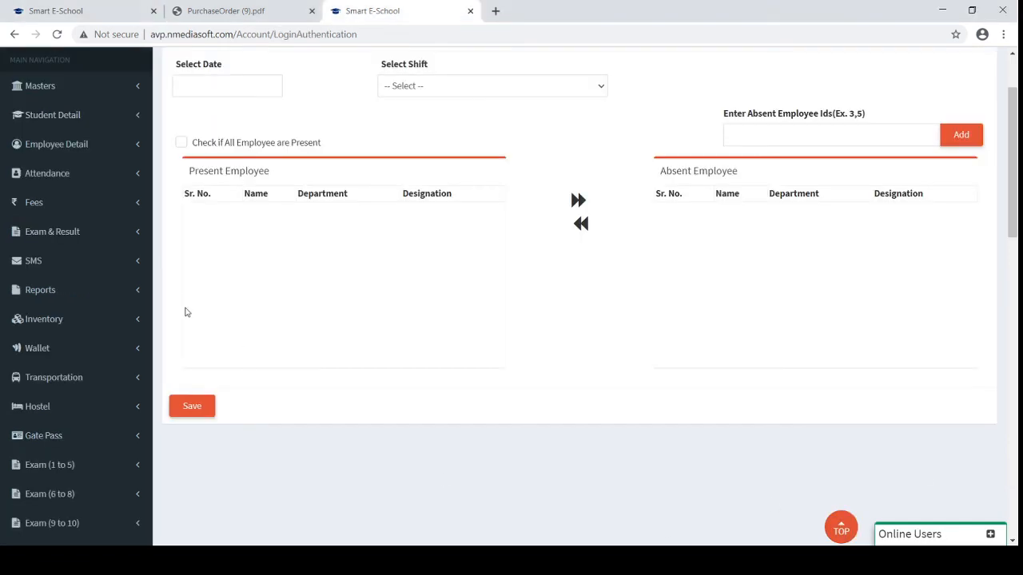
pyautogui.click(66, 154)
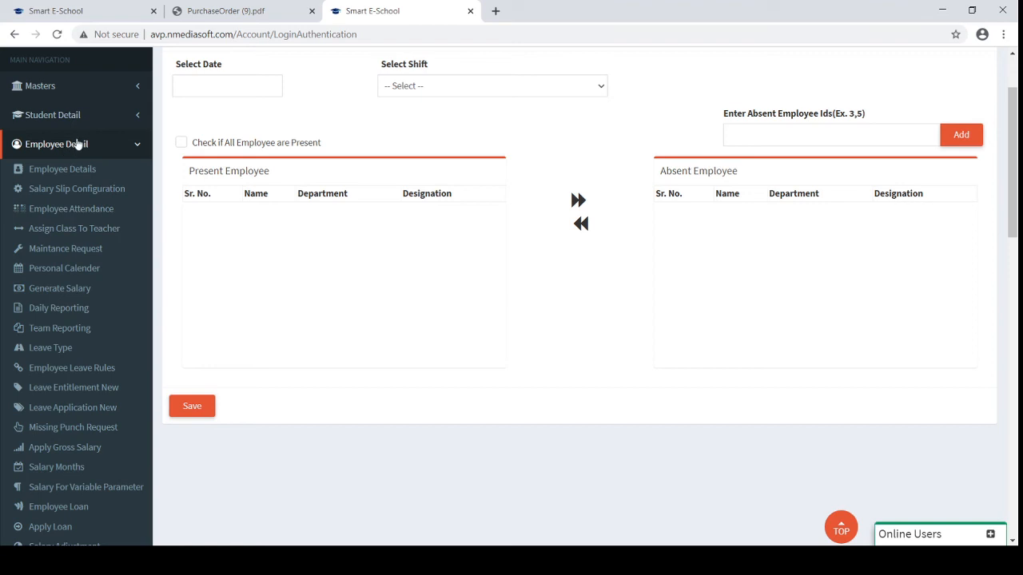
# Review Salary Slip Configuration's income fields and P.F. deductions, highlighting the D.A. field
pyautogui.click(86, 194)
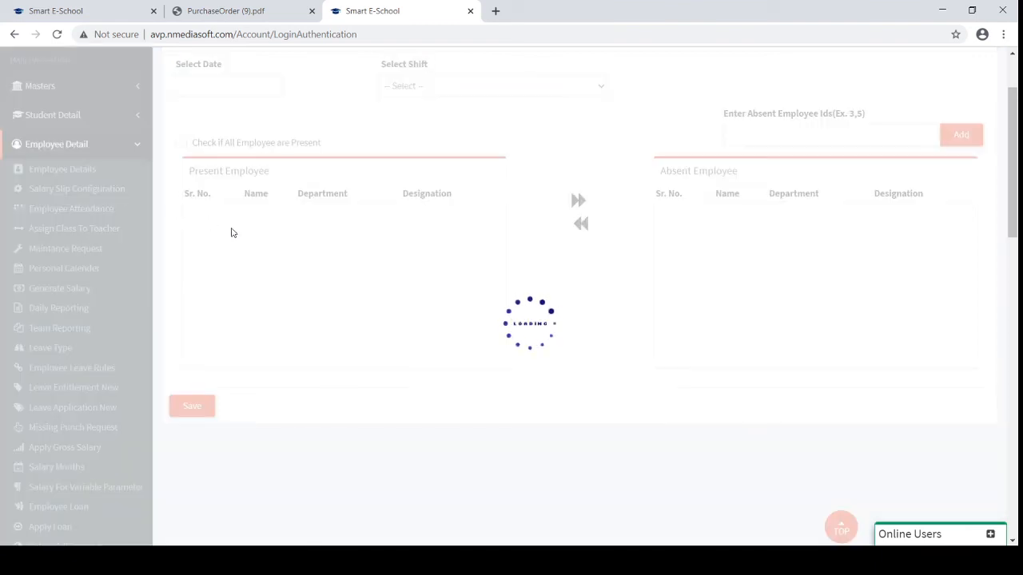
pyautogui.scroll(2, 232, 228)
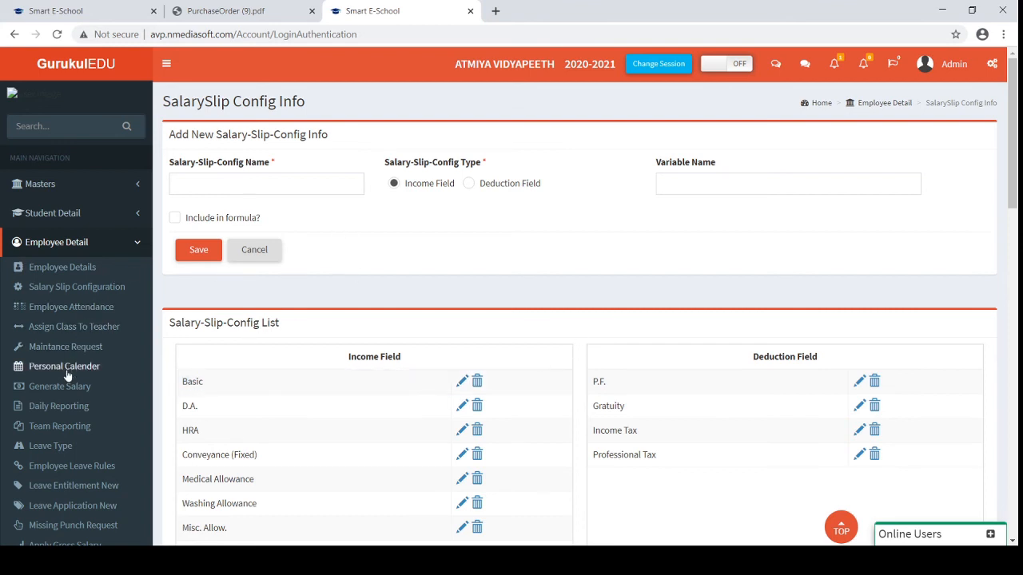
pyautogui.scroll(-2, 67, 376)
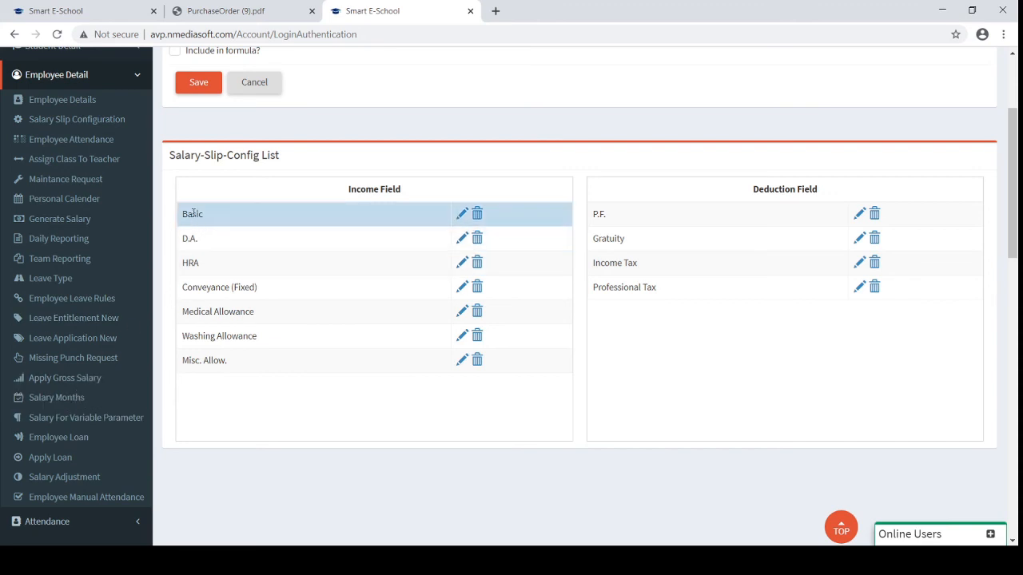
pyautogui.moveTo(196, 238); pyautogui.dragTo(179, 243)
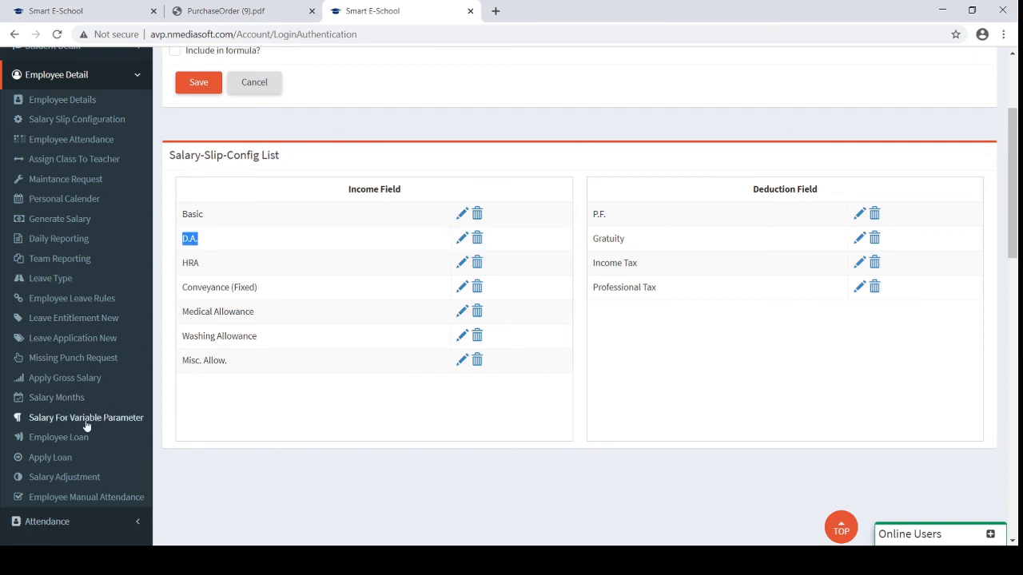
# Review Apply Gross Salary's fields and 45000 April-2020 salary, then expand the Payroll section
pyautogui.click(46, 382)
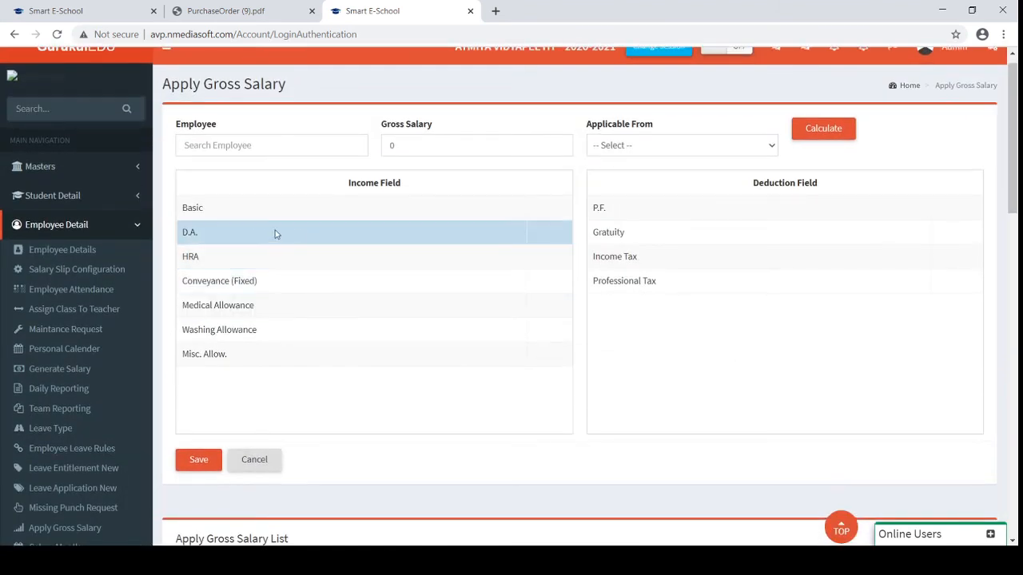
pyautogui.click(279, 299)
pyautogui.scroll(-2, 279, 299)
pyautogui.scroll(1, 280, 300)
pyautogui.scroll(2, 279, 300)
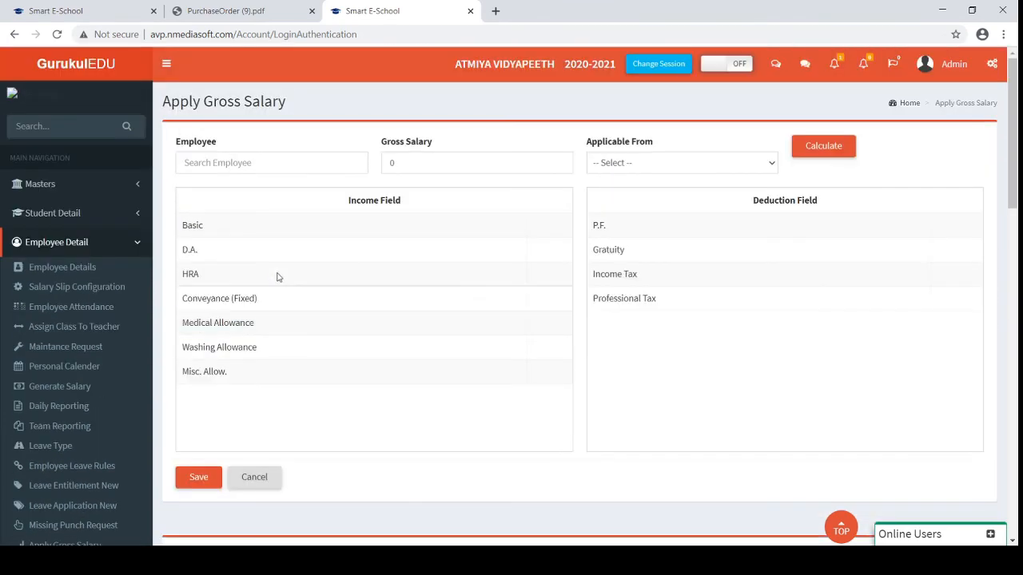
pyautogui.scroll(-2, 46, 338)
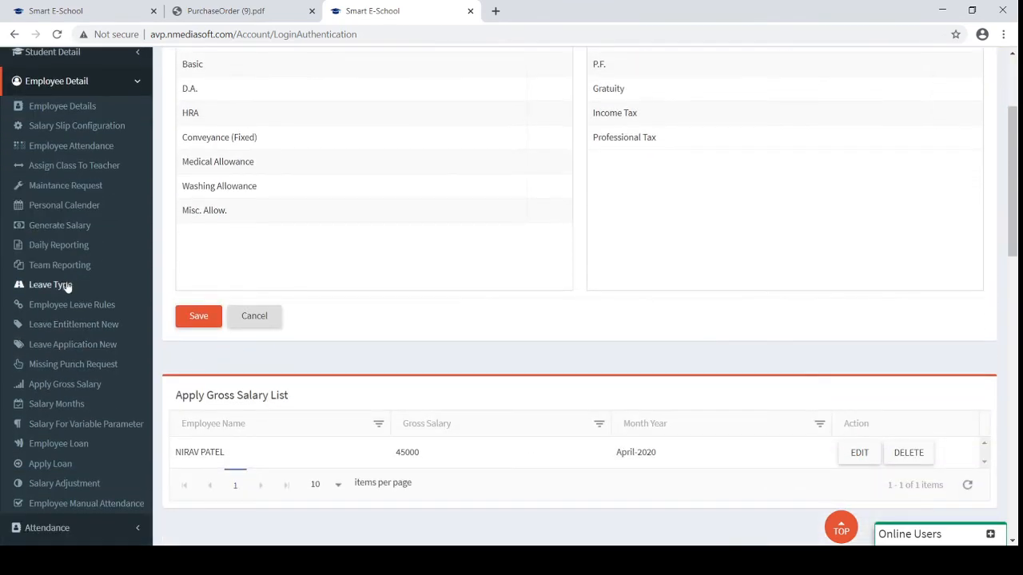
pyautogui.scroll(1, 381, 215)
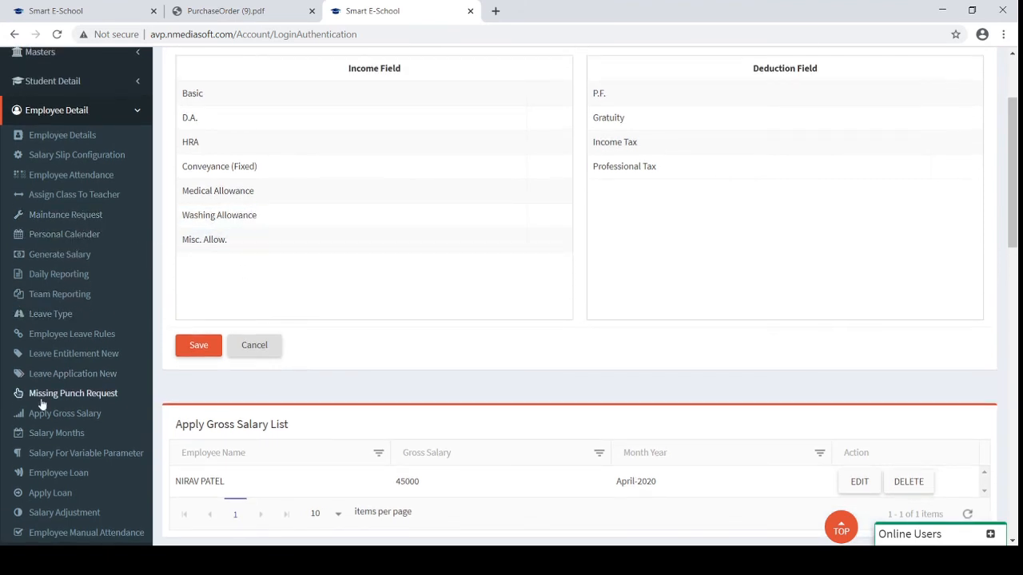
pyautogui.scroll(-1, 76, 394)
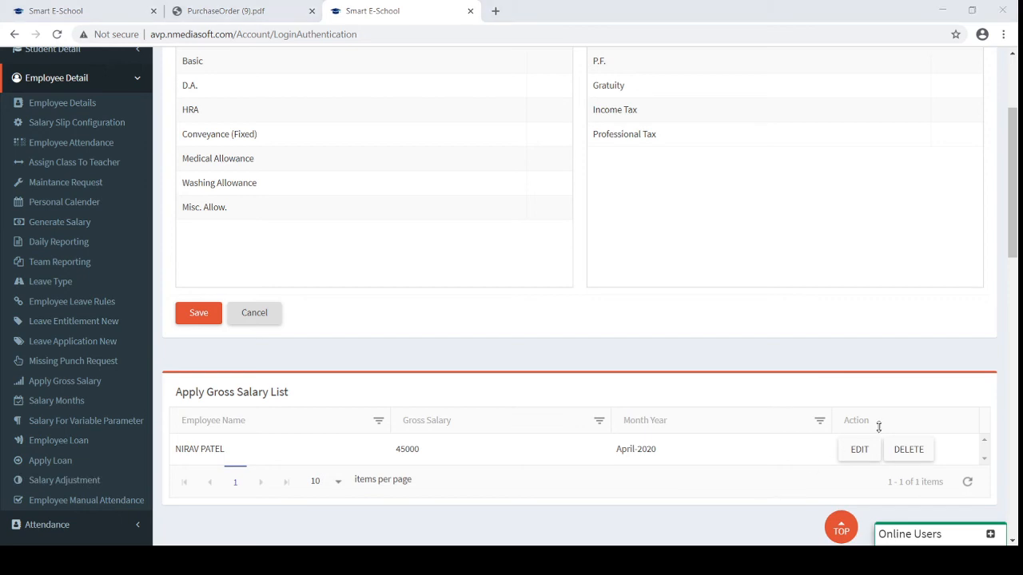
pyautogui.click(1011, 471)
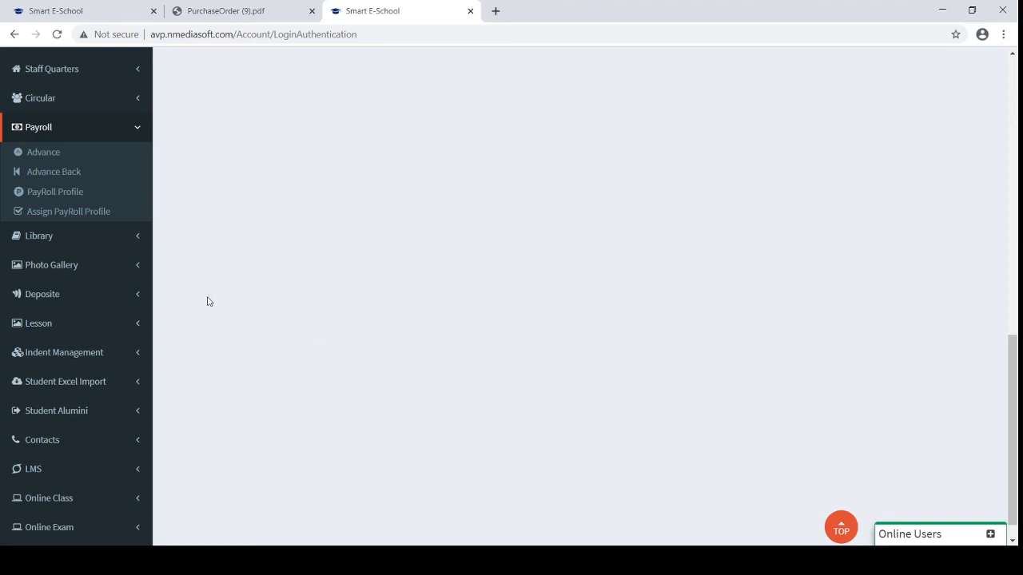
# Open PayRoll Profile, inspect Basic's empty formula in the Formula Editor, then close it
pyautogui.click(58, 195)
pyautogui.scroll(5, 361, 246)
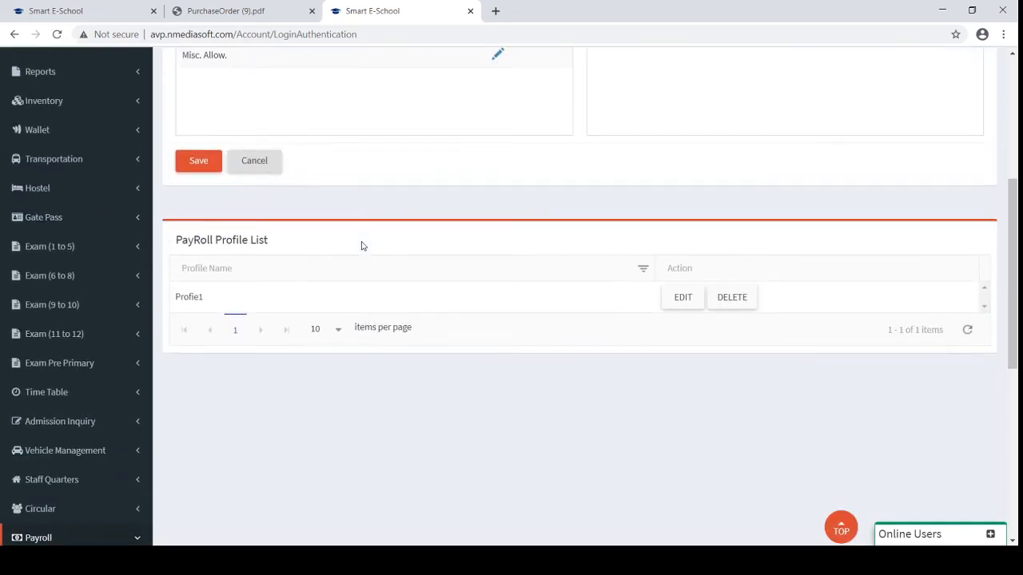
pyautogui.scroll(3, 362, 245)
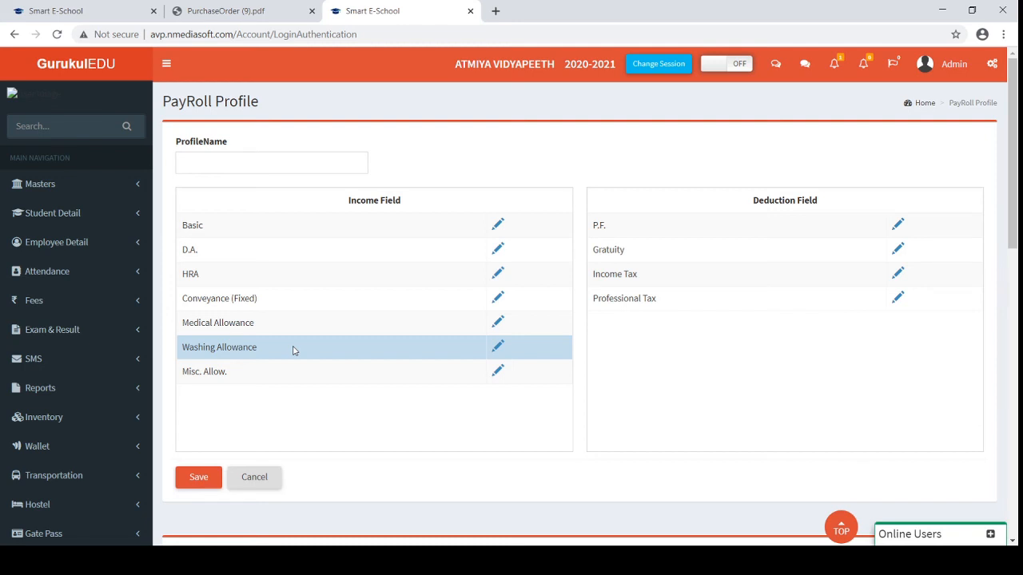
pyautogui.scroll(-1, 293, 351)
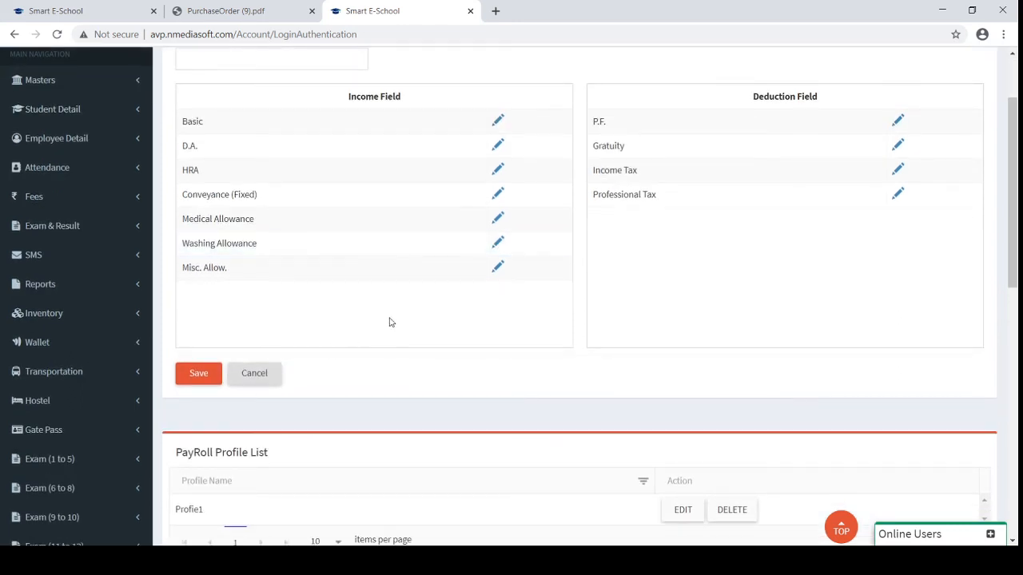
pyautogui.scroll(1, 374, 298)
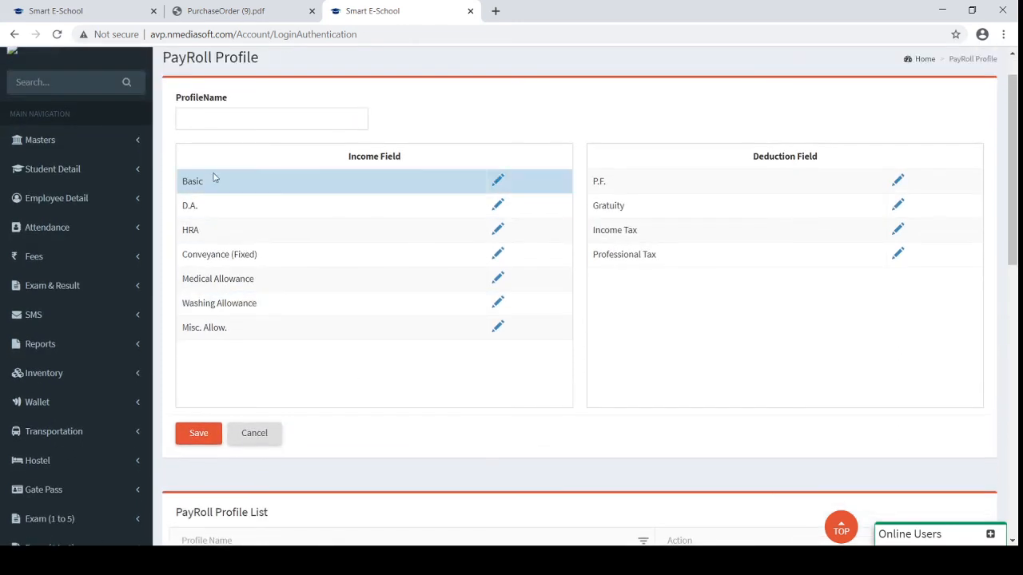
pyautogui.click(501, 181)
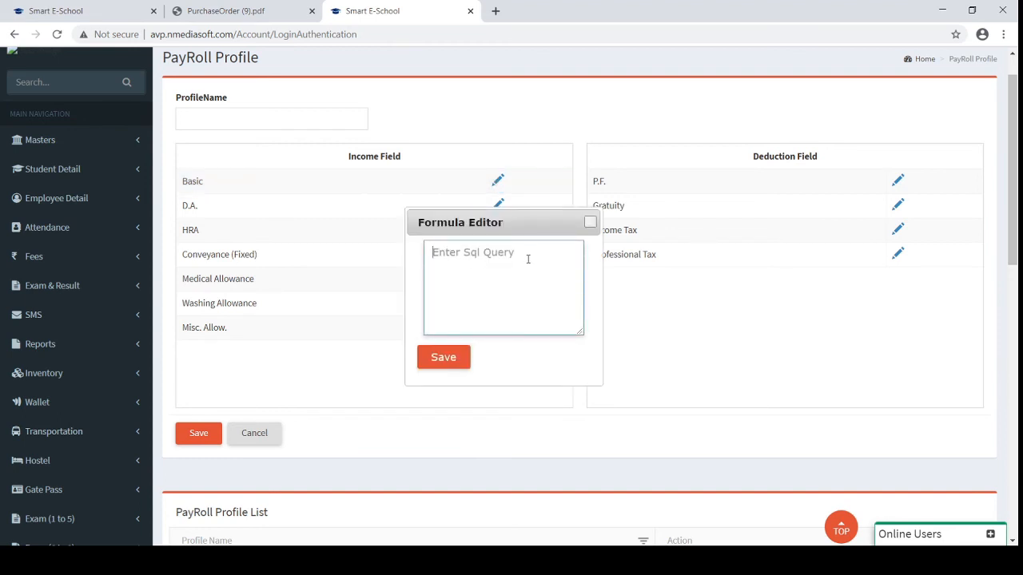
pyautogui.click(591, 223)
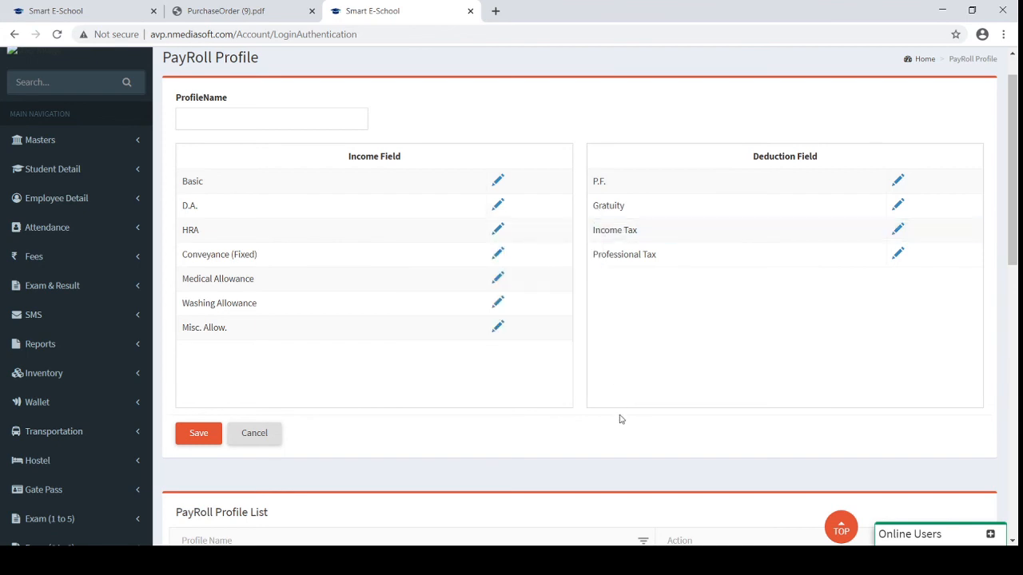
pyautogui.scroll(-2, 618, 418)
# Load Profile1 for editing and check the Basic, D.A., HRA and Conveyance formulas
pyautogui.click(672, 447)
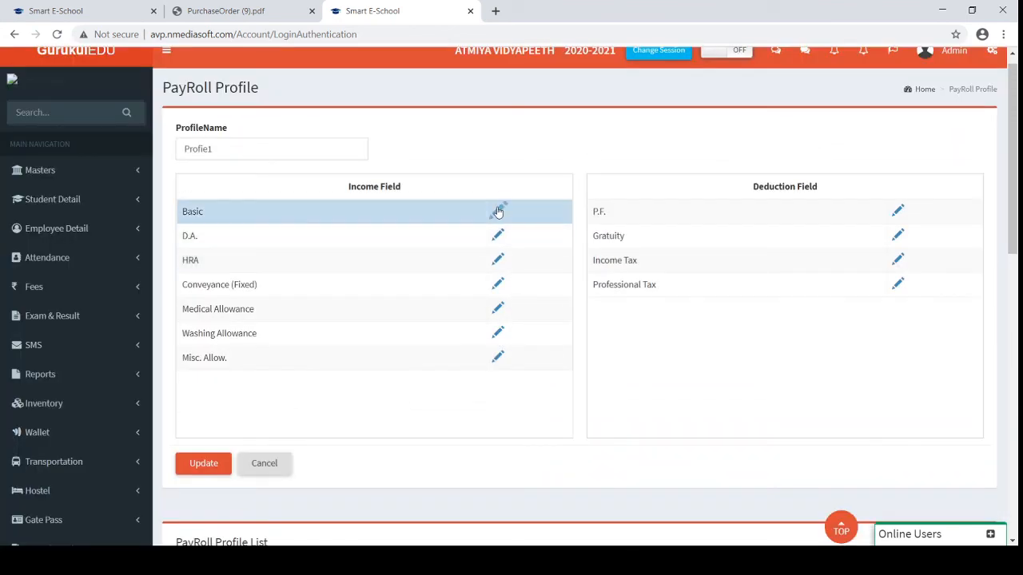
pyautogui.click(499, 211)
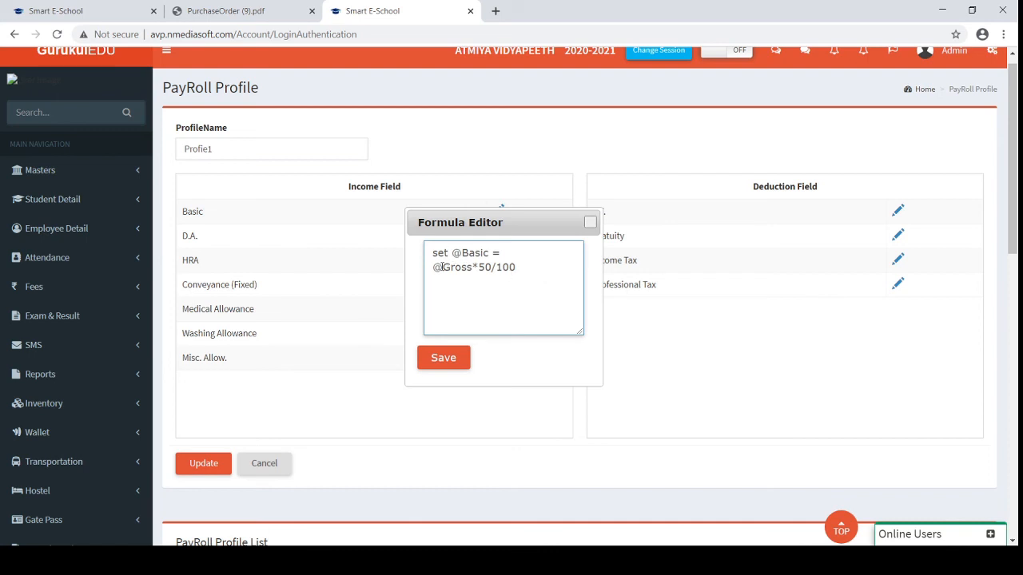
pyautogui.click(590, 223)
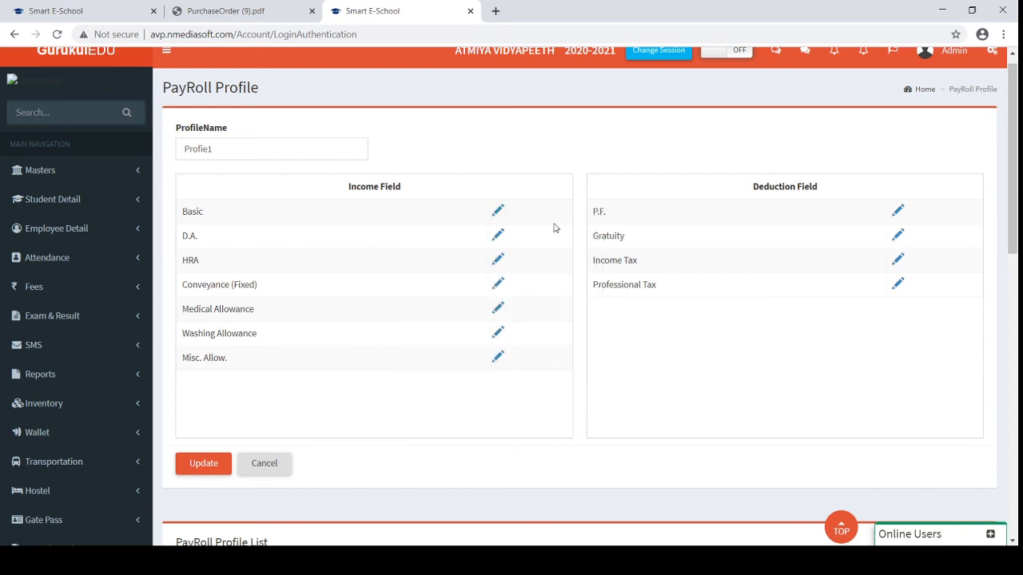
pyautogui.click(496, 237)
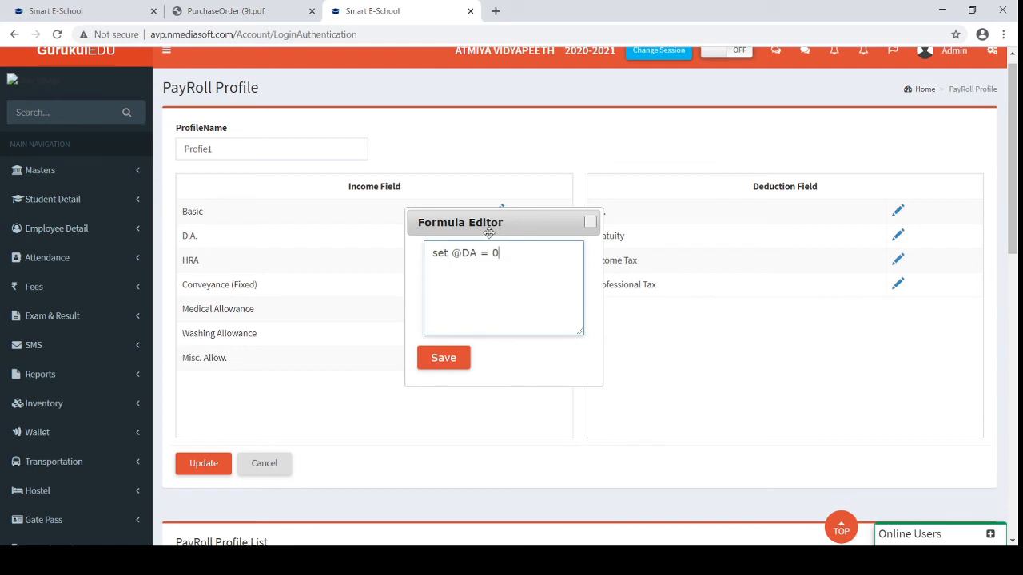
pyautogui.click(591, 223)
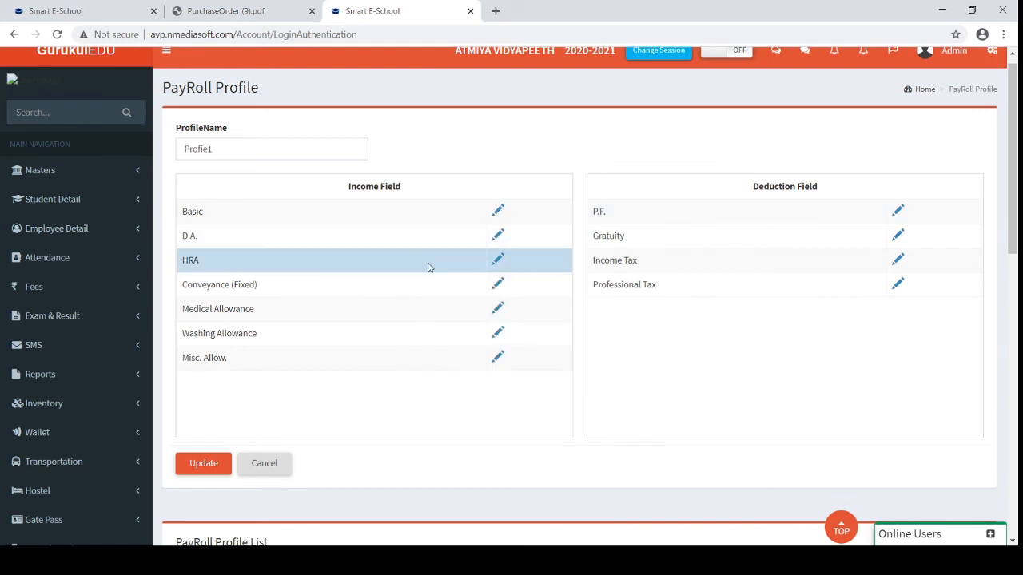
pyautogui.click(498, 260)
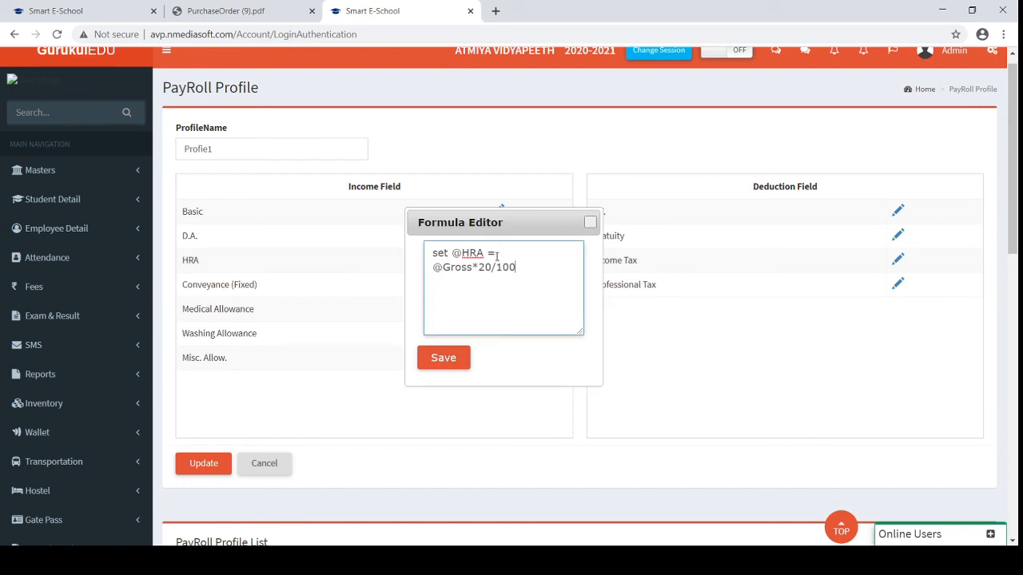
pyautogui.click(591, 223)
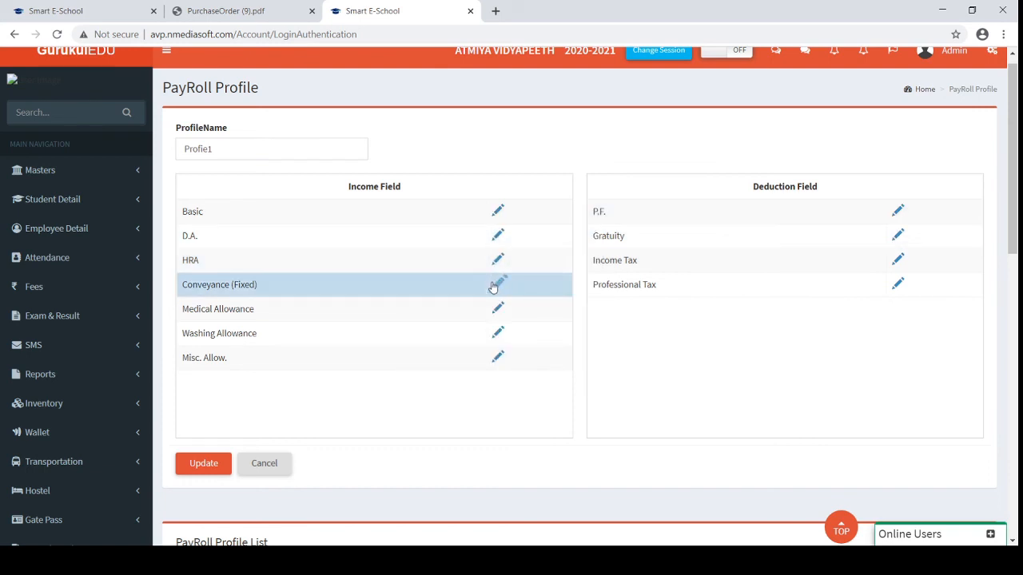
pyautogui.click(497, 285)
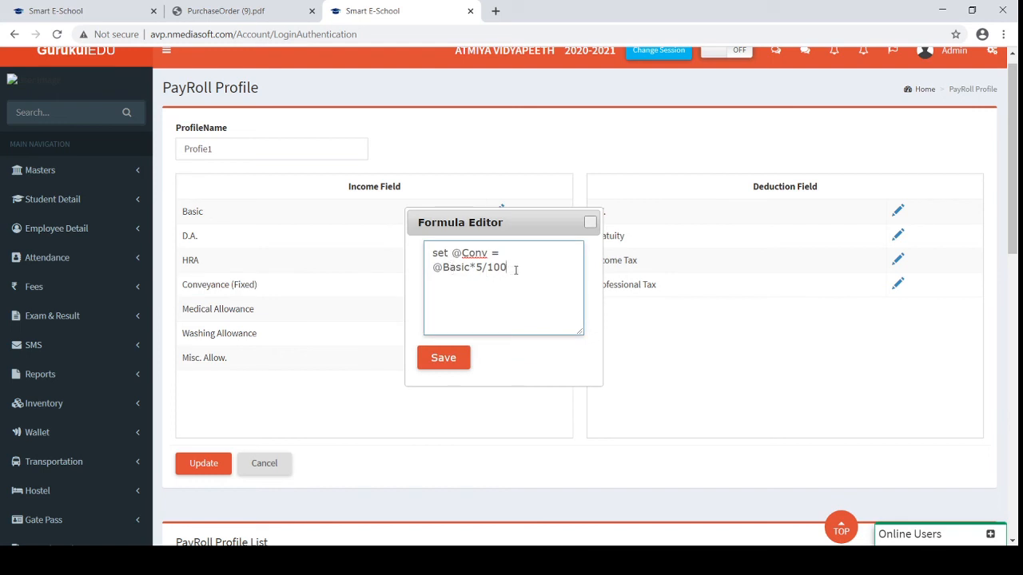
pyautogui.click(590, 222)
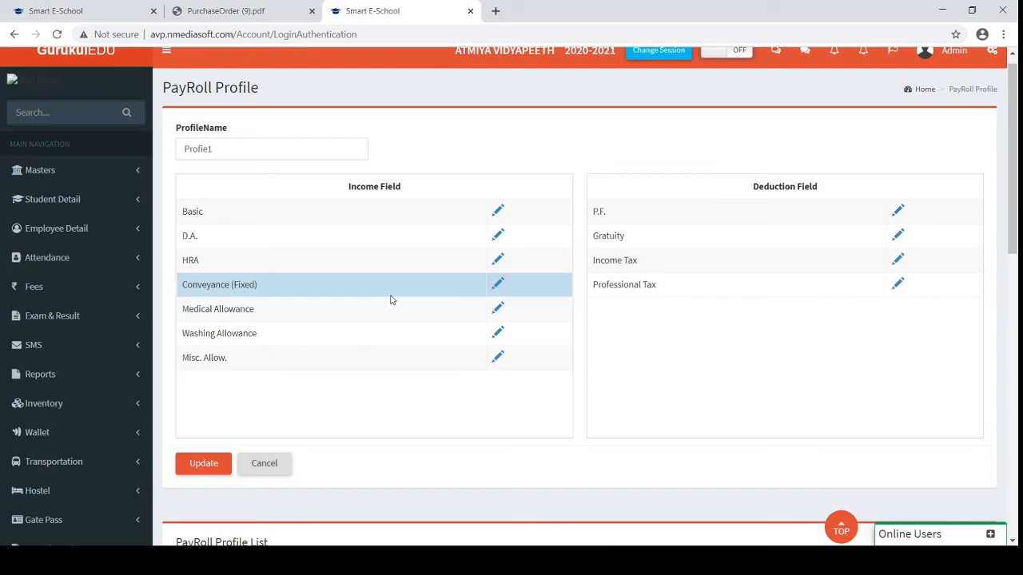
pyautogui.scroll(-1, 391, 299)
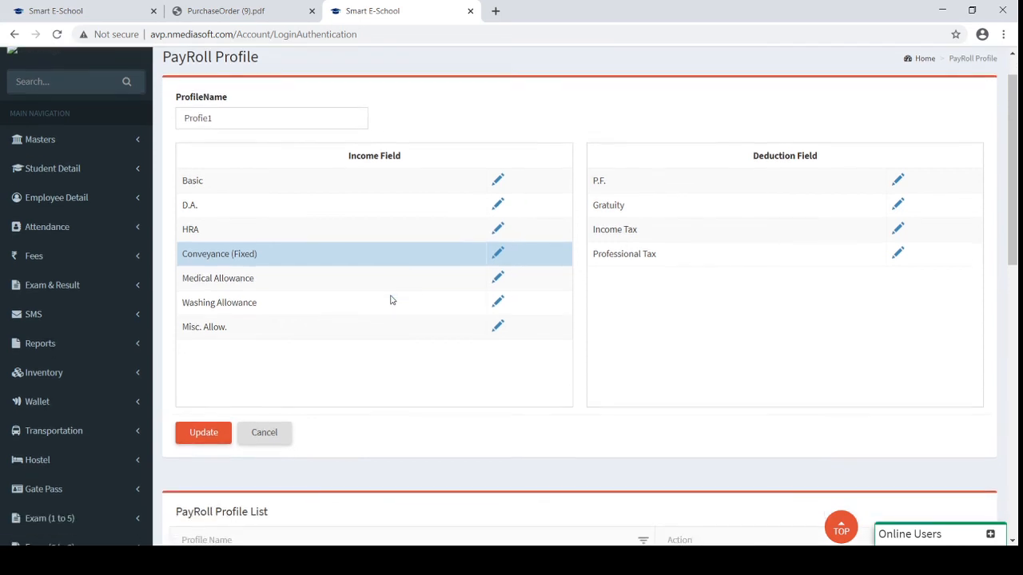
pyautogui.click(898, 230)
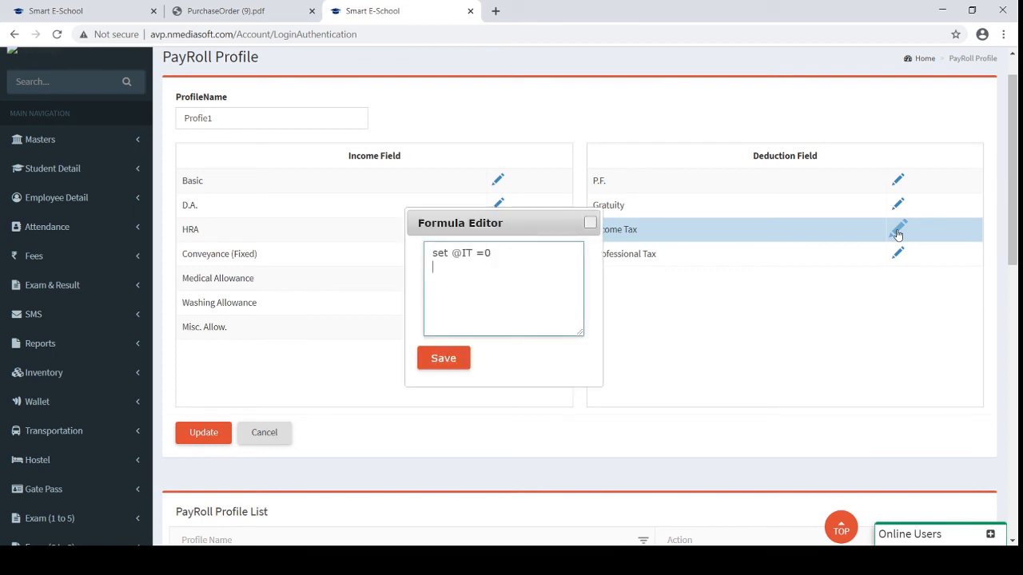
pyautogui.click(591, 225)
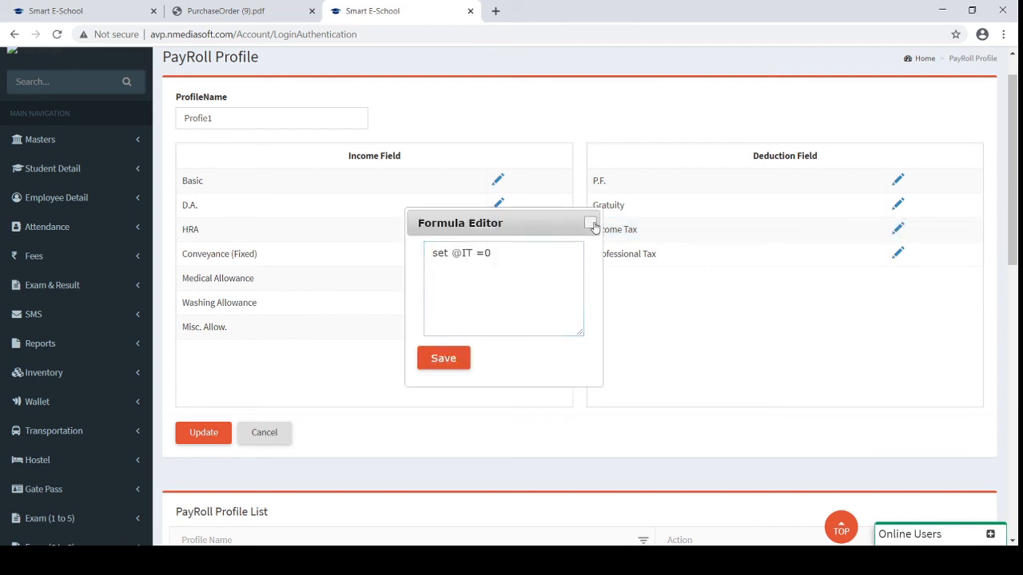
pyautogui.click(898, 206)
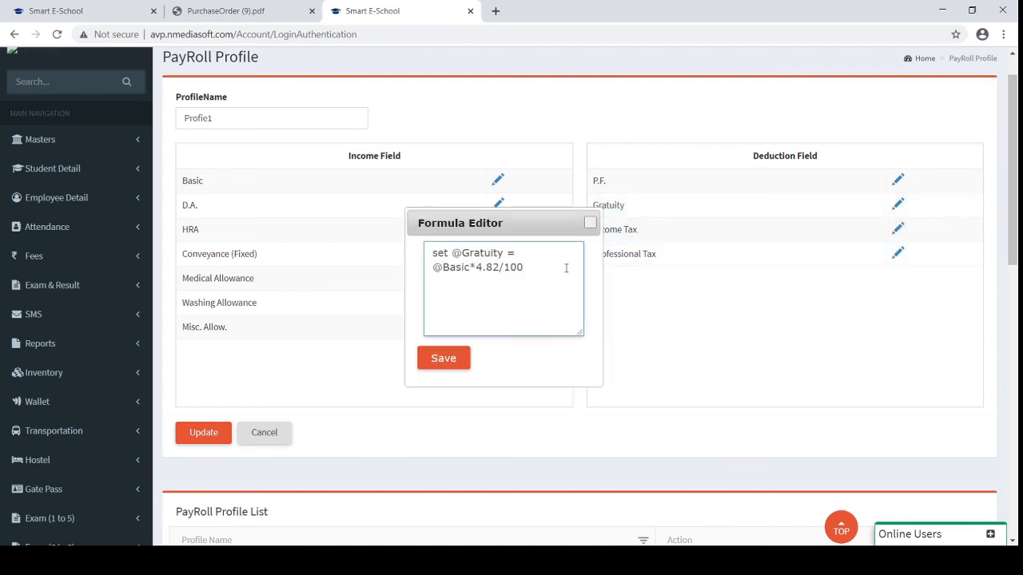
pyautogui.click(590, 223)
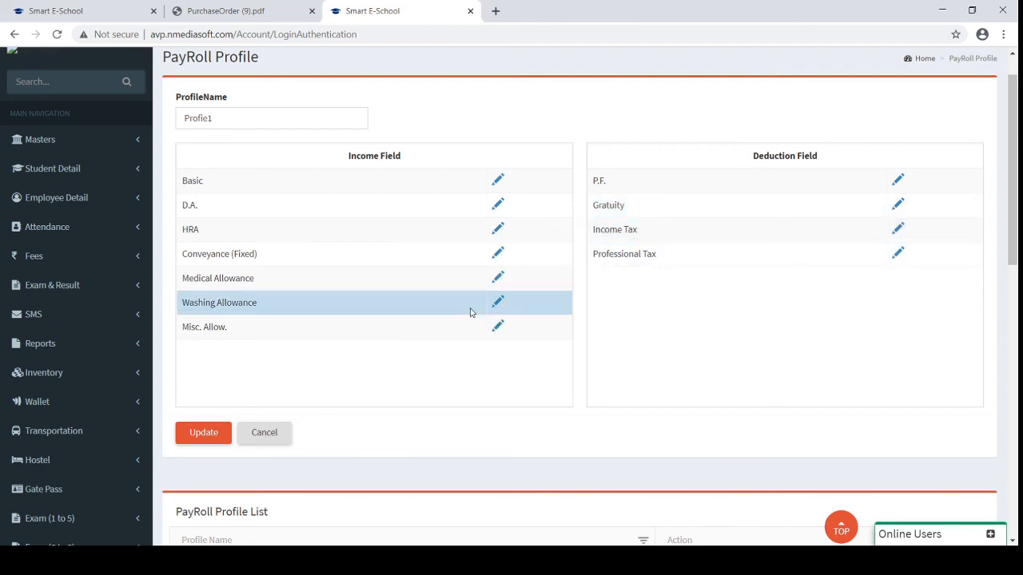
pyautogui.scroll(-2, 471, 313)
pyautogui.scroll(-5, 470, 313)
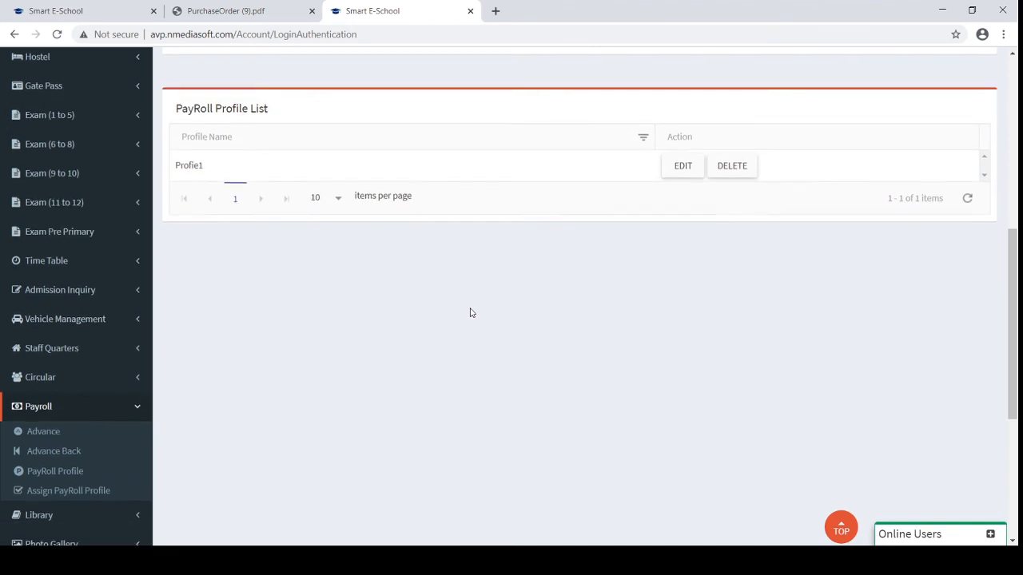
# Open Assign PayRoll Profile, check the Applicable From months, and expand Employee Detail
pyautogui.click(88, 422)
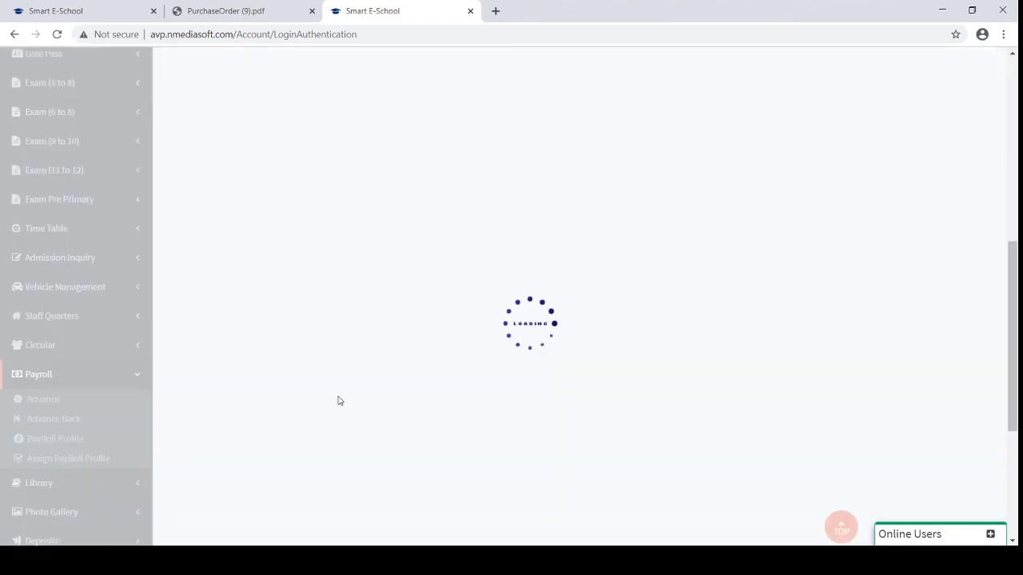
pyautogui.scroll(2, 418, 301)
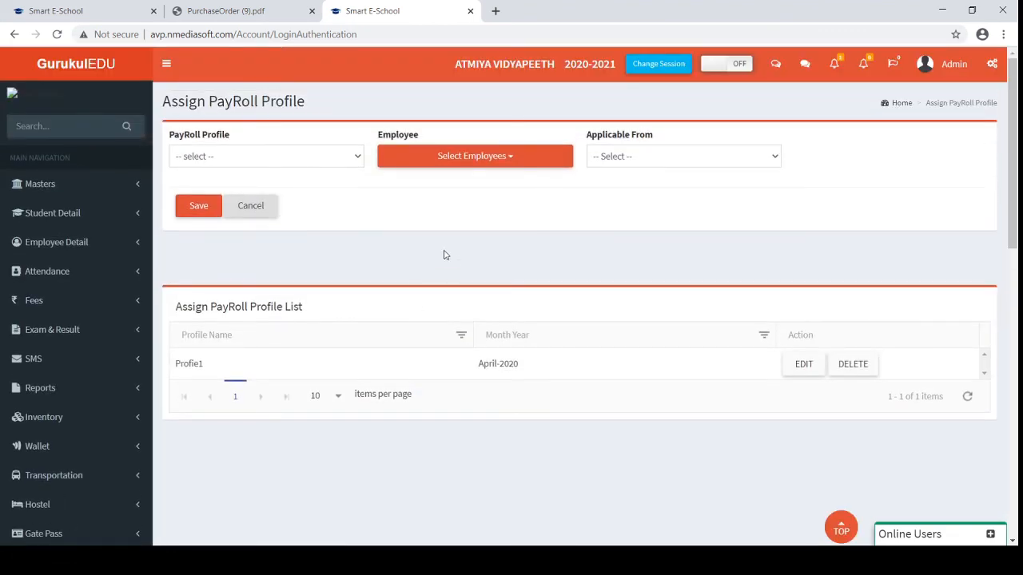
pyautogui.click(636, 168)
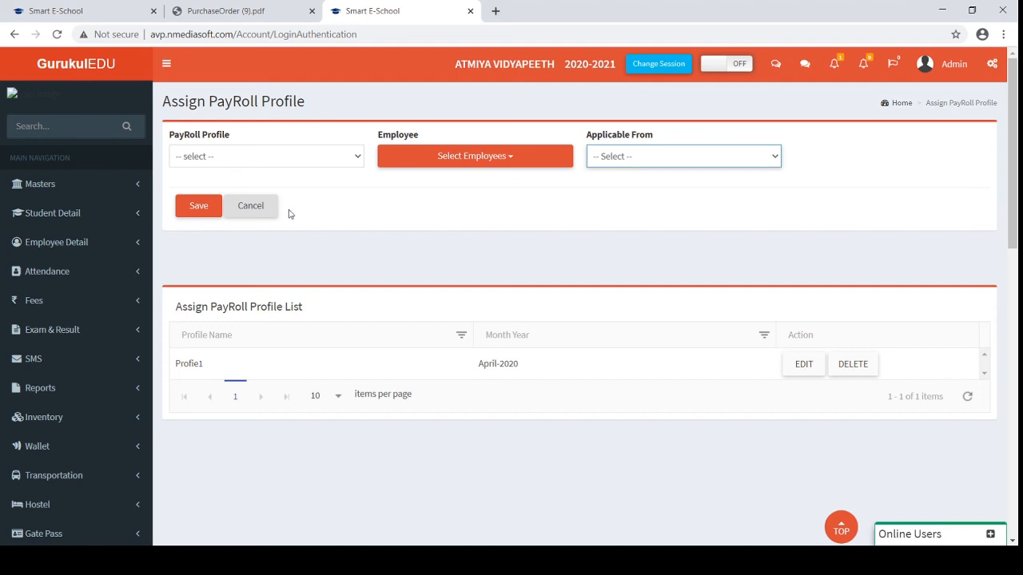
pyautogui.click(127, 242)
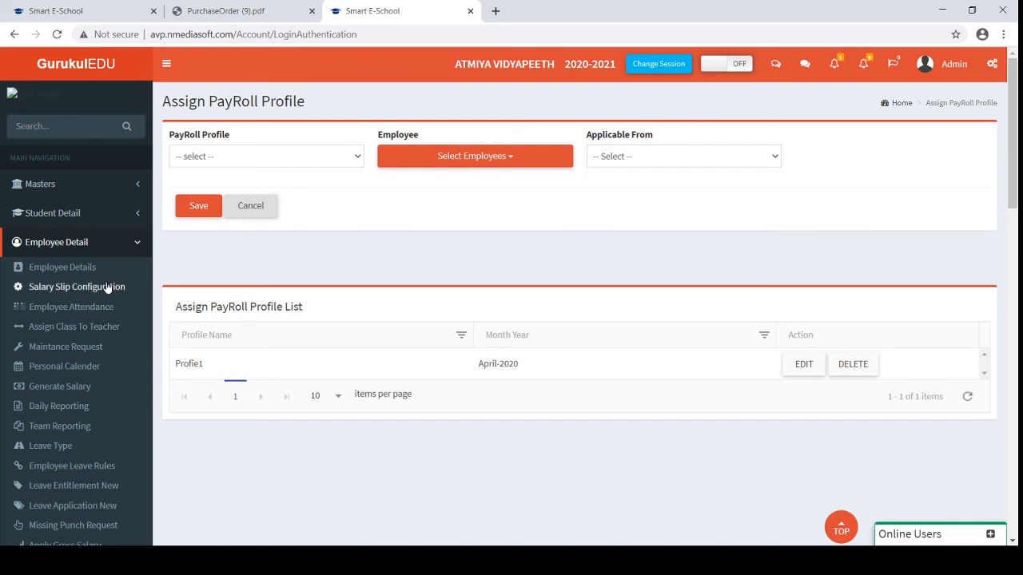
# Open Employee Attendance and bring up the Select Date calendar
pyautogui.click(80, 308)
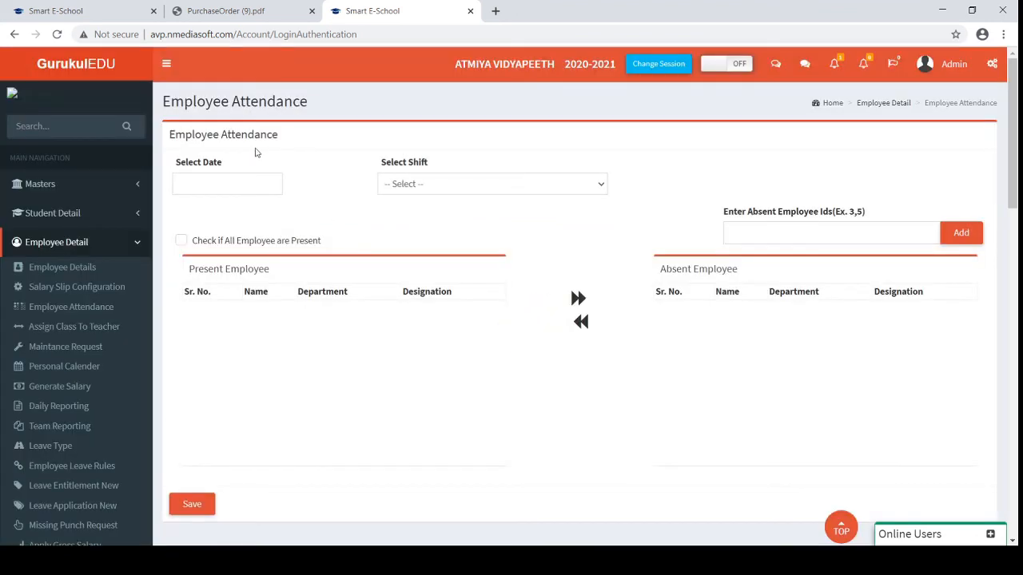
pyautogui.click(237, 190)
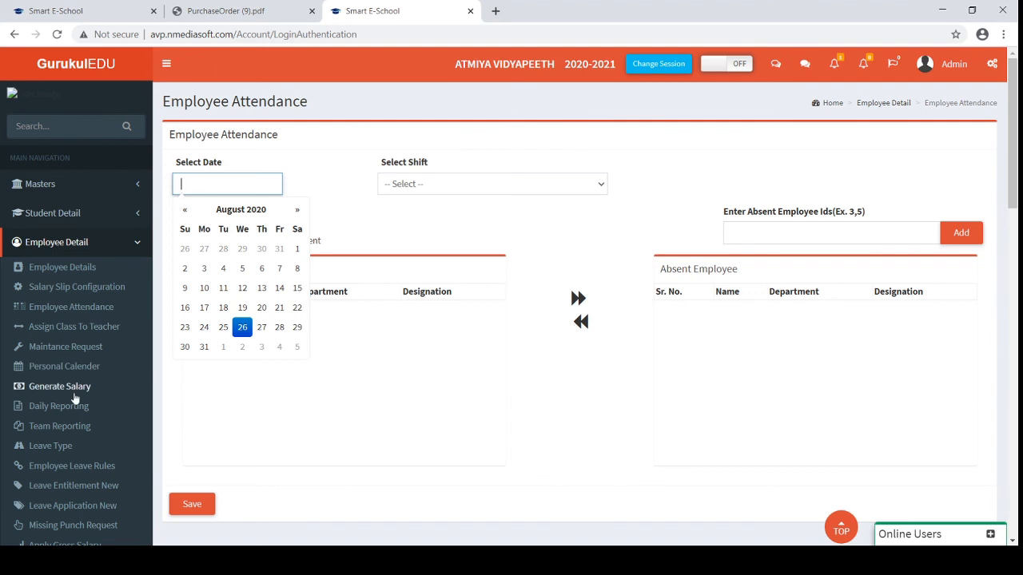
pyautogui.scroll(-1, 68, 422)
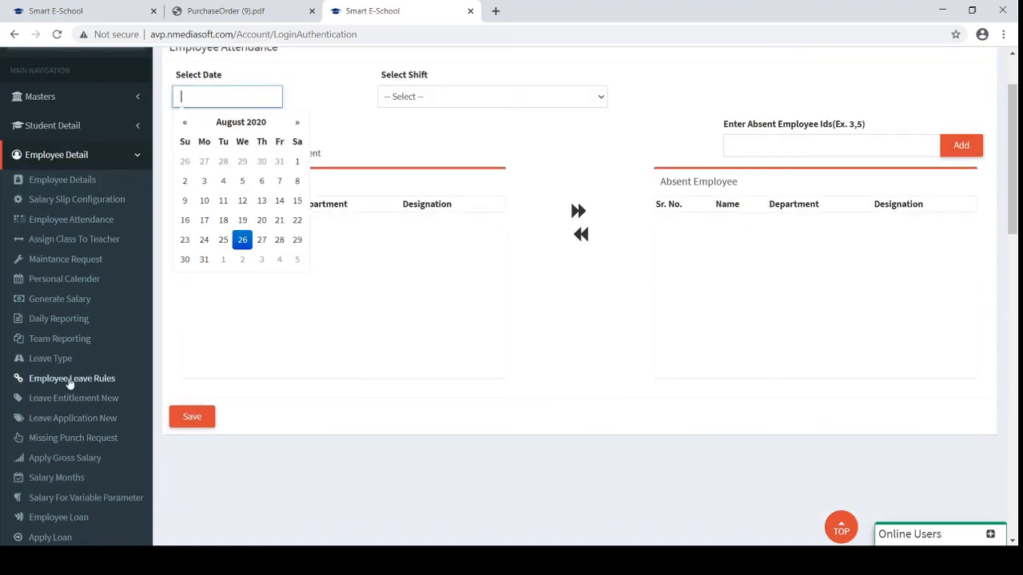
# Open Leave Entitlement New to view the 10-day ML and CL entitlements for 2020
pyautogui.click(50, 360)
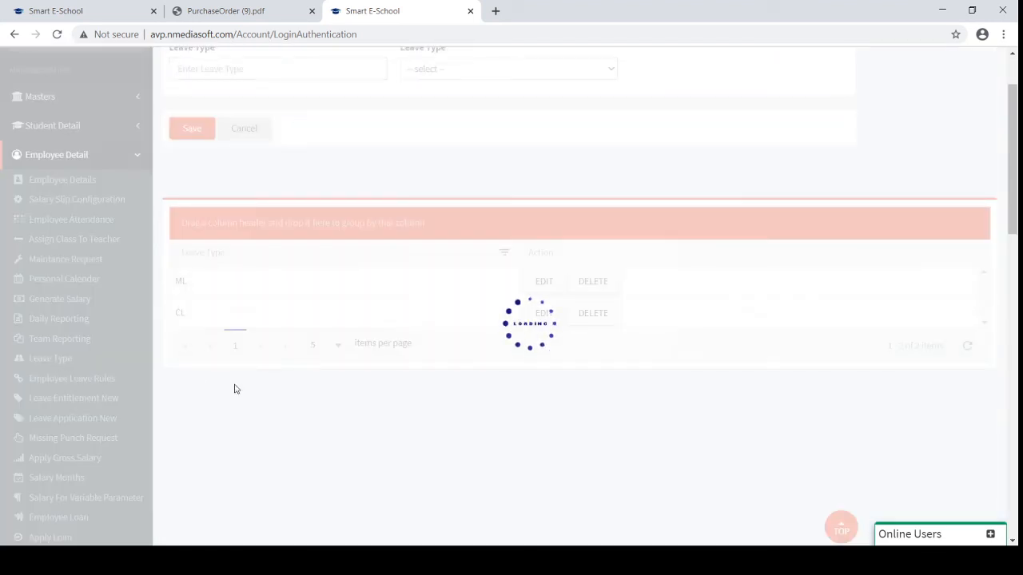
pyautogui.scroll(1, 239, 391)
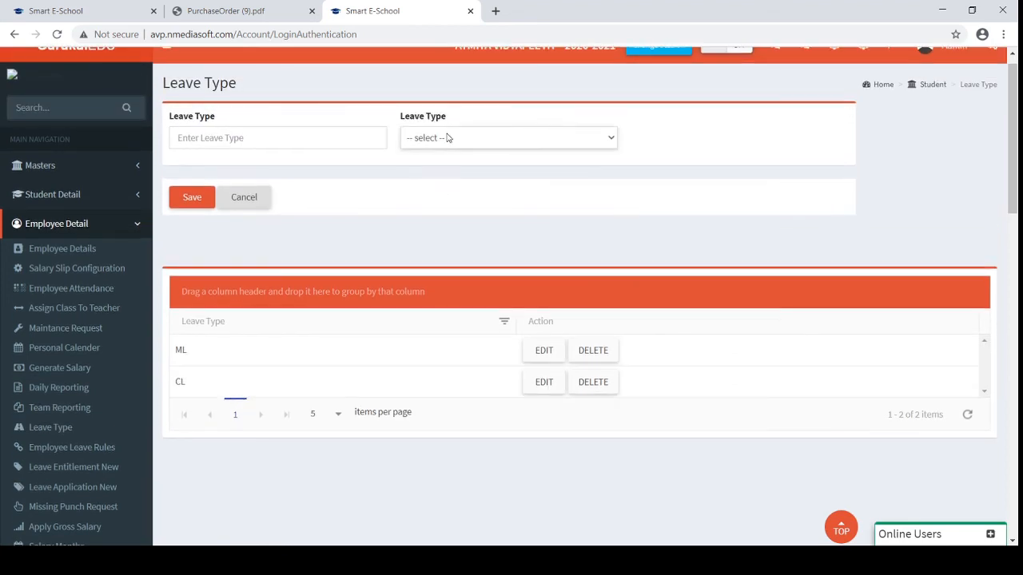
pyautogui.scroll(-1, 80, 457)
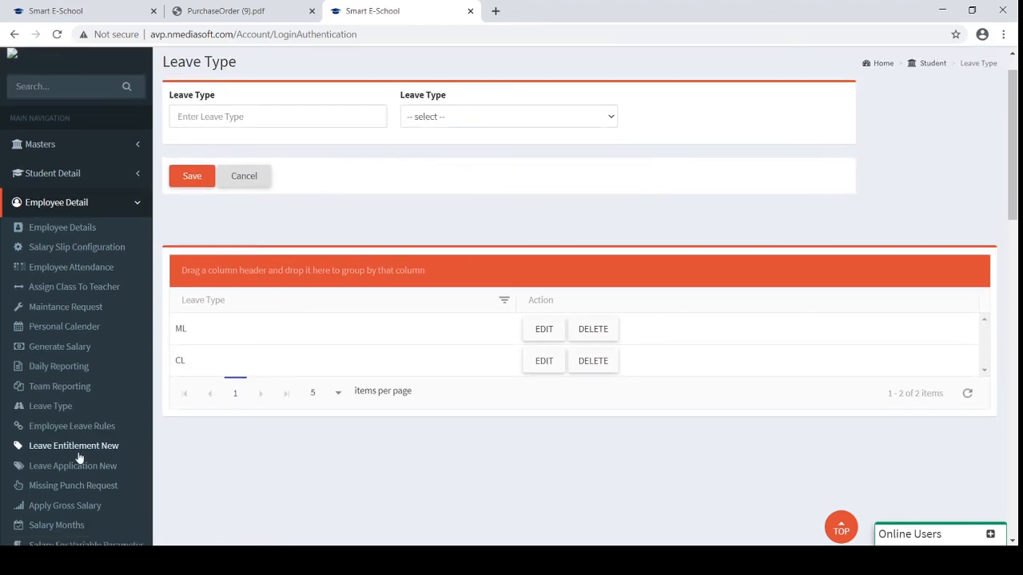
pyautogui.click(76, 446)
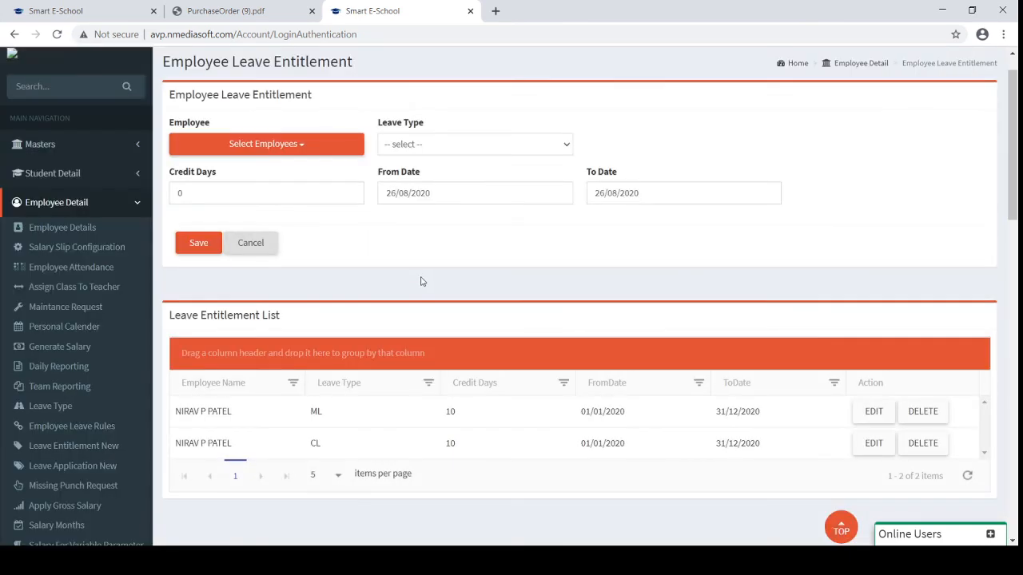
pyautogui.scroll(-2, 493, 357)
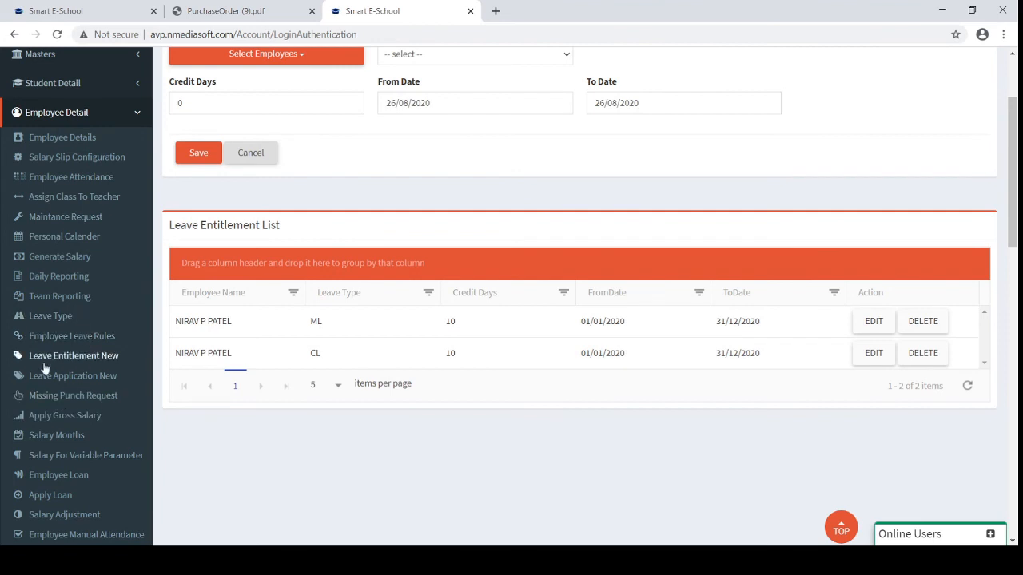
# Start a new leave application for the second employee with start date 26/08/2020
pyautogui.click(85, 378)
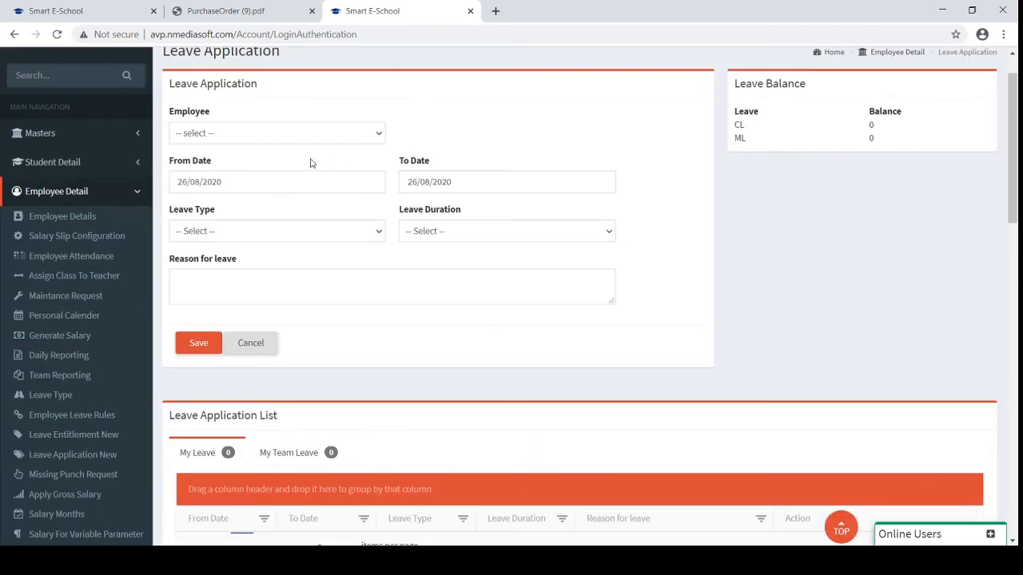
pyautogui.click(295, 140)
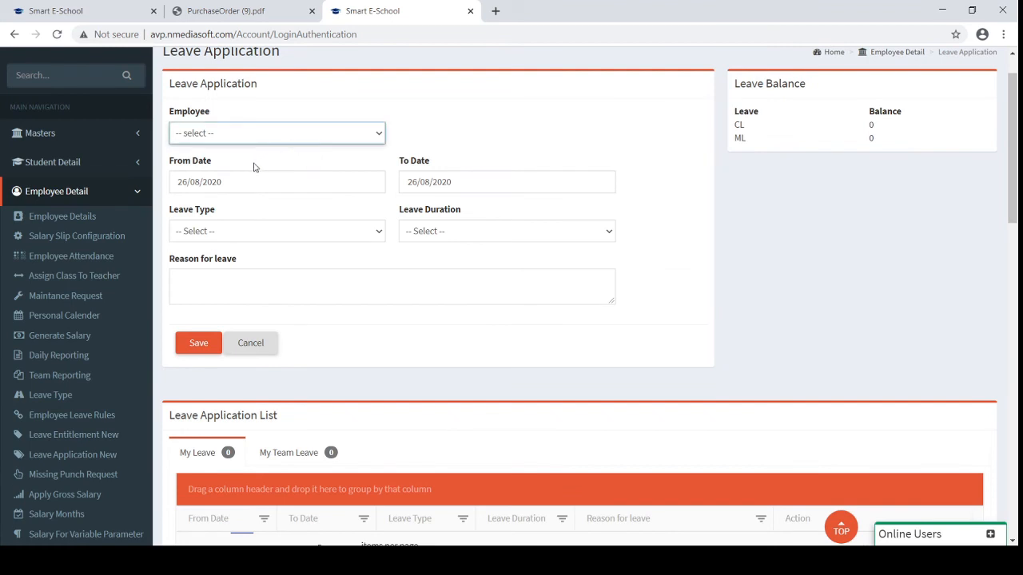
pyautogui.click(254, 166)
pyautogui.click(512, 186)
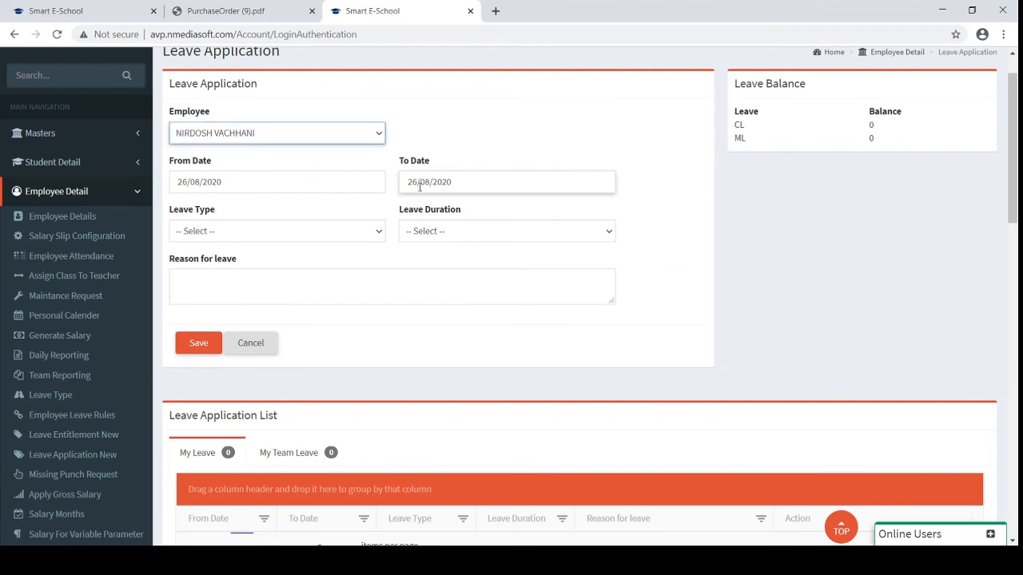
pyautogui.click(270, 225)
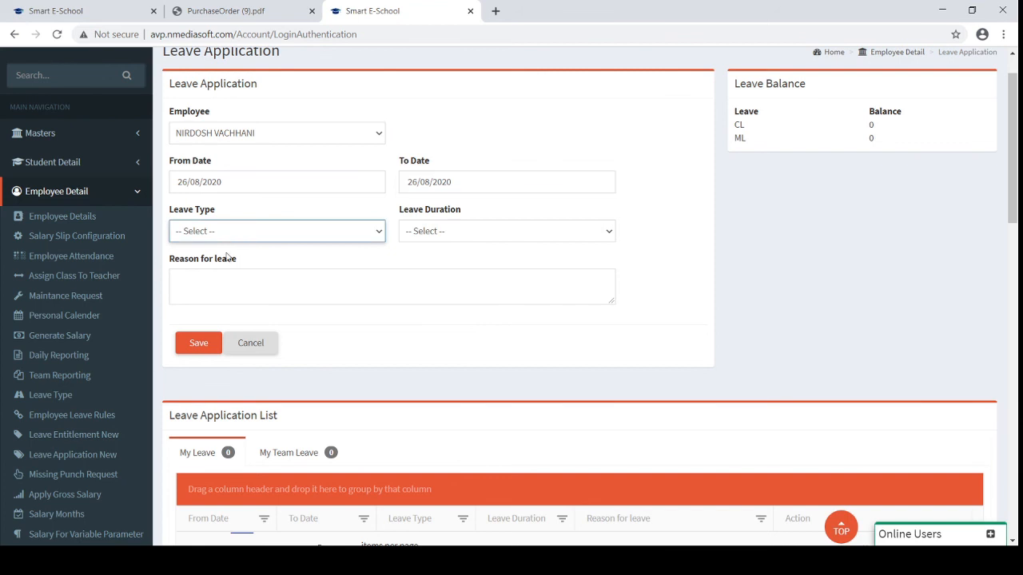
pyautogui.click(288, 133)
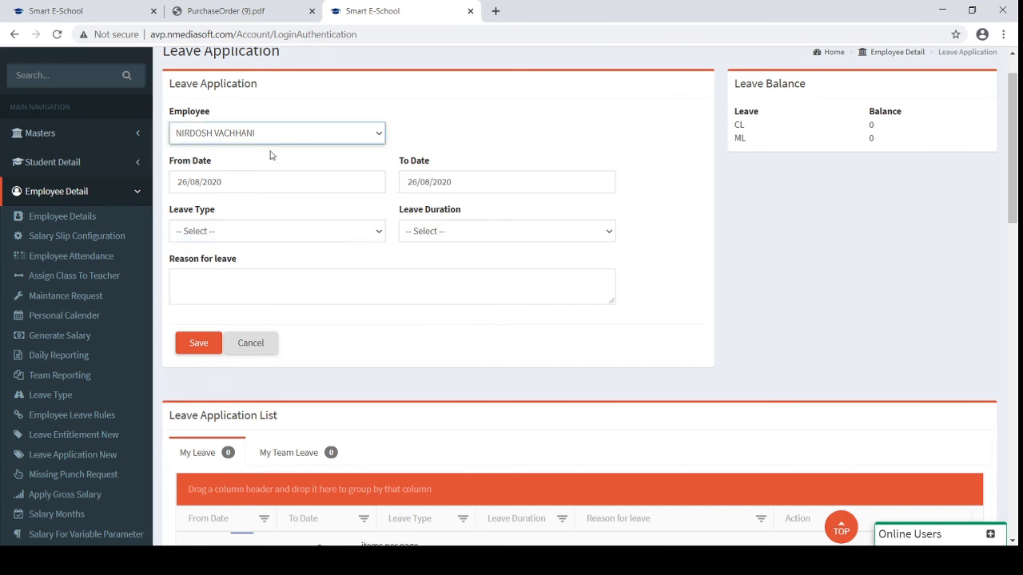
pyautogui.click(252, 174)
pyautogui.click(256, 180)
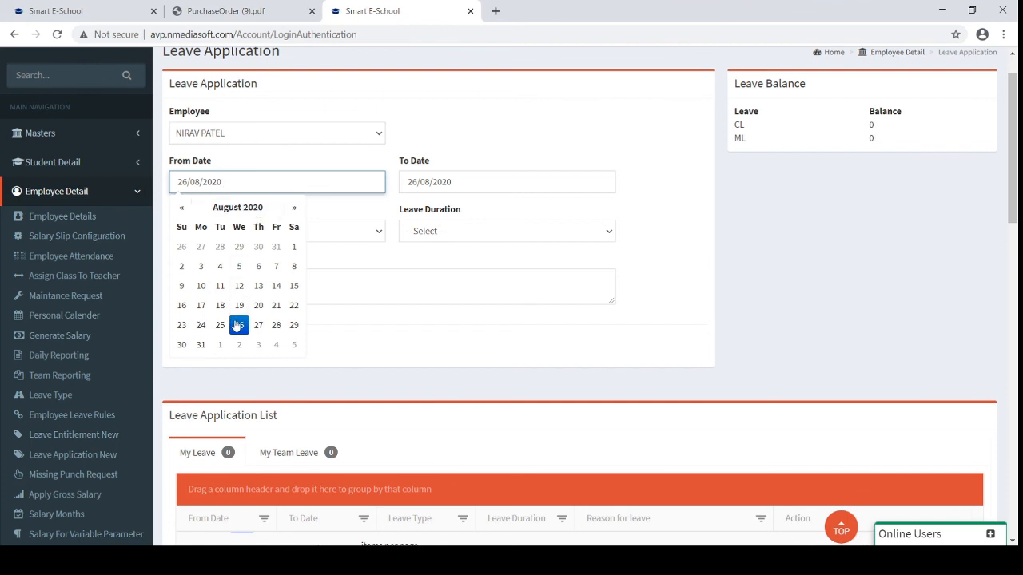
pyautogui.click(239, 324)
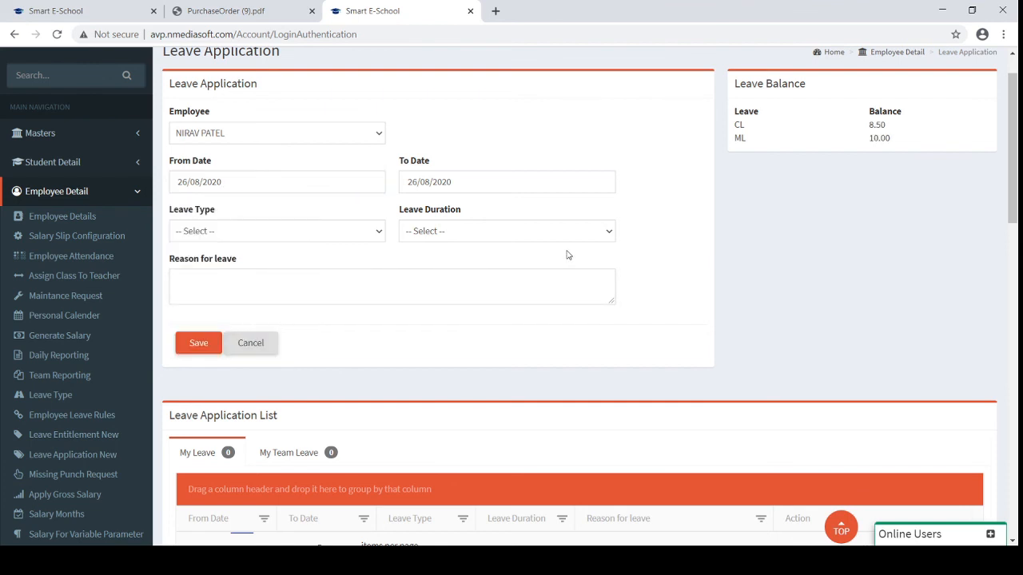
# Review the CL 8.50 and ML 10.00 balances, then show the team's leave requests
pyautogui.moveTo(864, 125); pyautogui.dragTo(893, 144)
pyautogui.moveTo(741, 124); pyautogui.dragTo(825, 152)
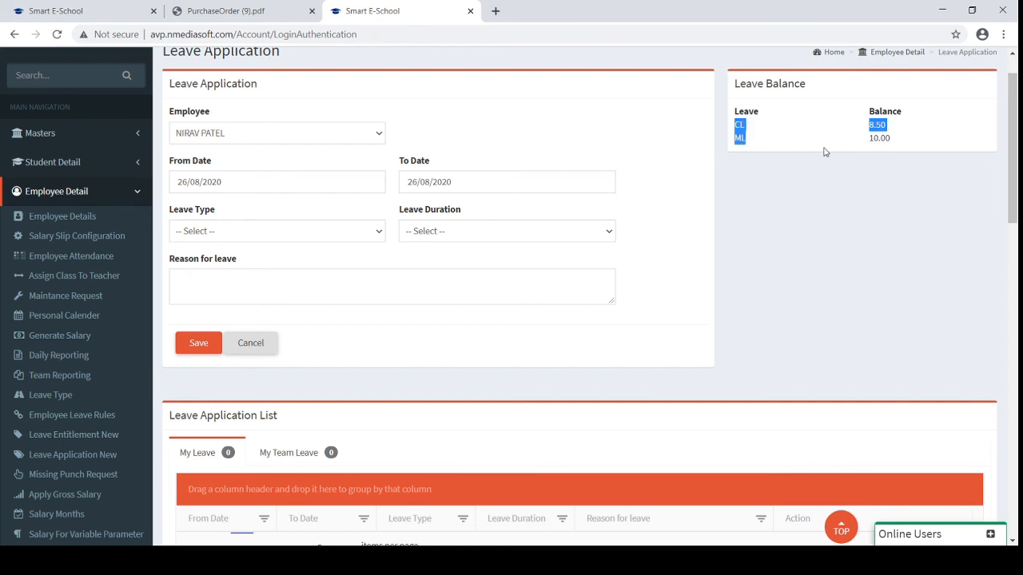
pyautogui.click(354, 277)
pyautogui.scroll(-1, 354, 278)
pyautogui.scroll(-1, 354, 281)
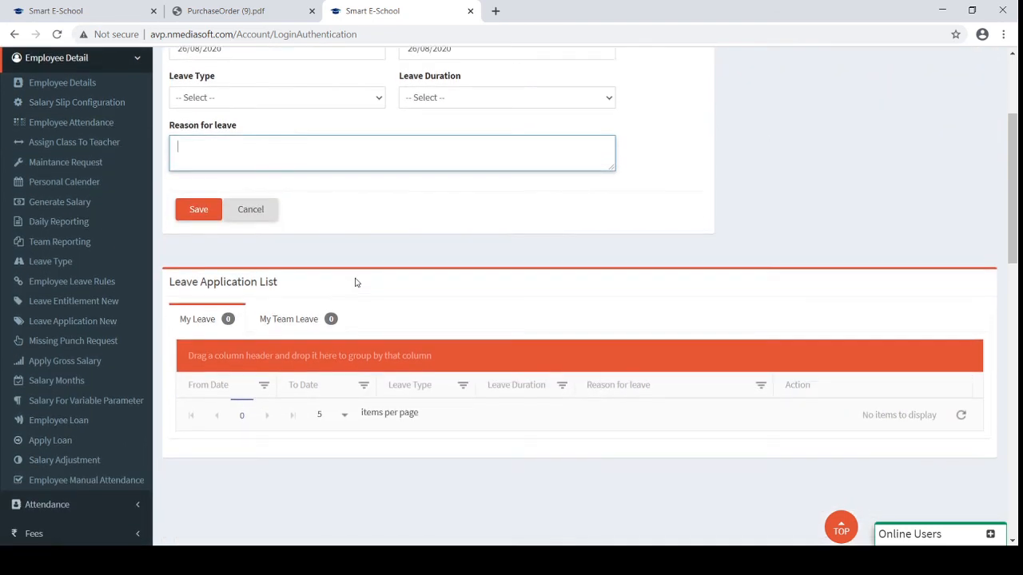
pyautogui.scroll(2, 389, 189)
pyautogui.scroll(1, 389, 189)
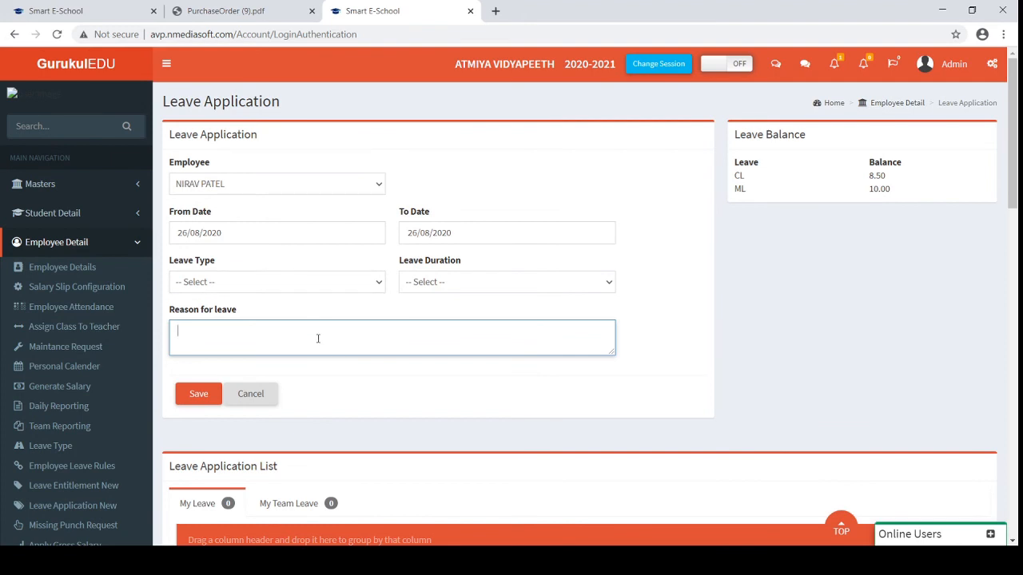
pyautogui.scroll(-1, 318, 338)
pyautogui.click(281, 410)
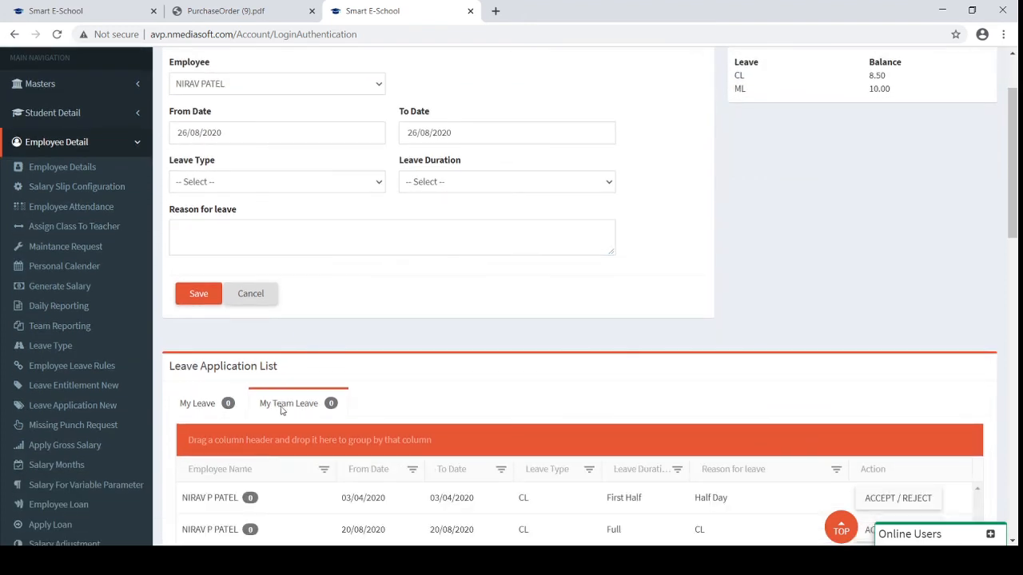
# Review the first team leave request's details, then open Missing Punch Request
pyautogui.scroll(-1, 289, 464)
pyautogui.scroll(-1, 289, 464)
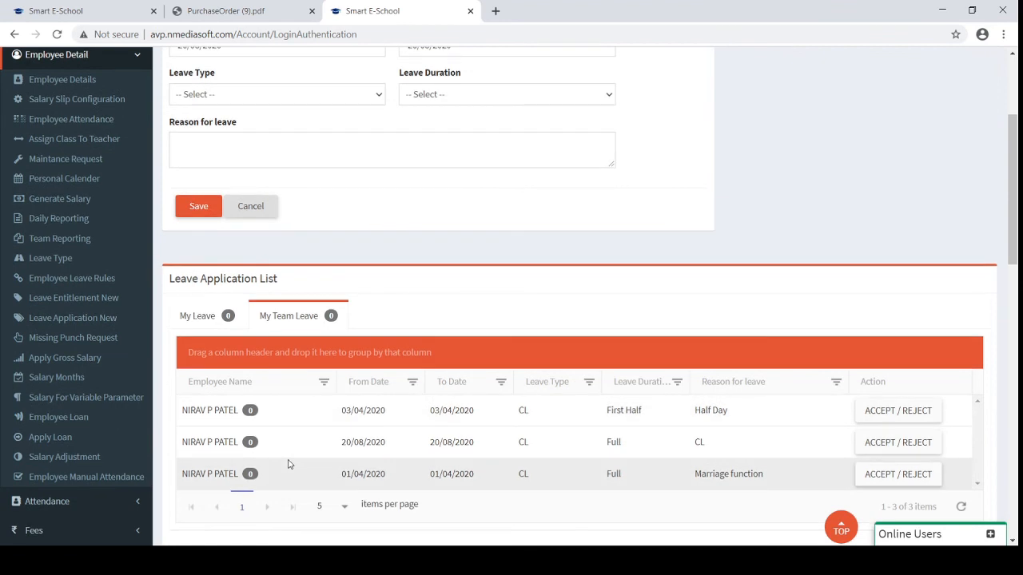
pyautogui.click(873, 411)
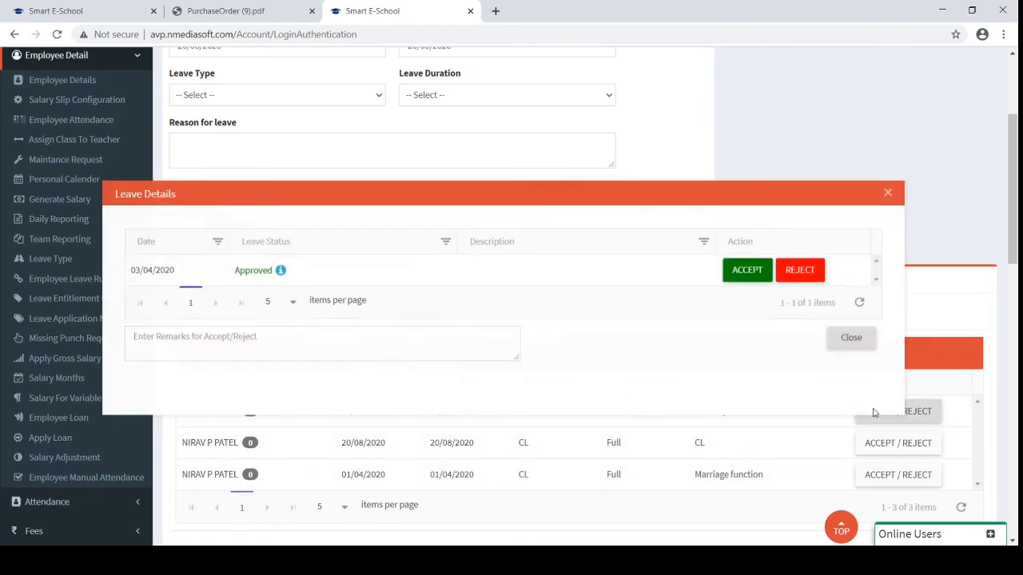
pyautogui.click(853, 337)
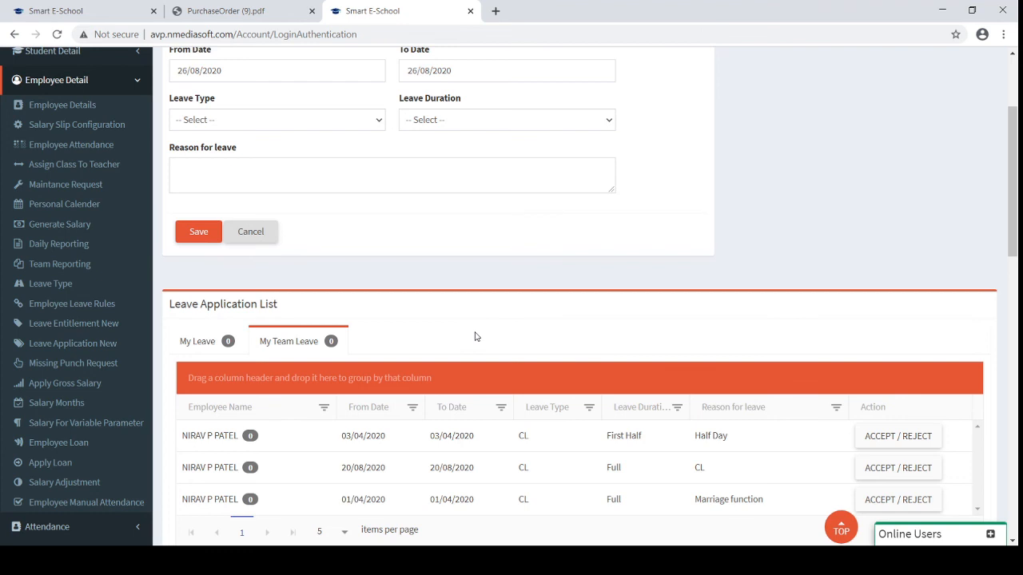
pyautogui.click(80, 363)
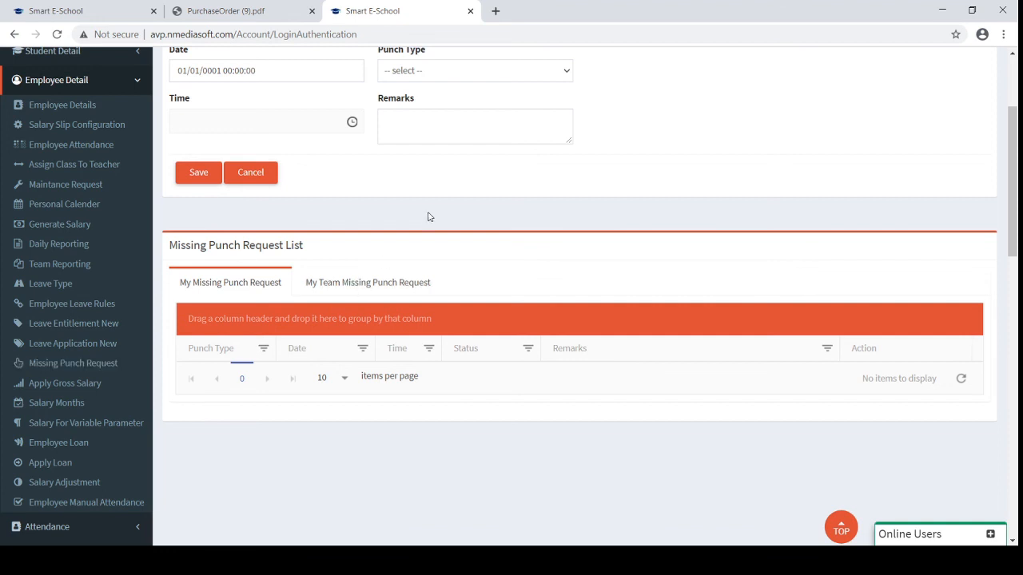
# Scroll through the Missing Punch Request form
pyautogui.scroll(2, 428, 215)
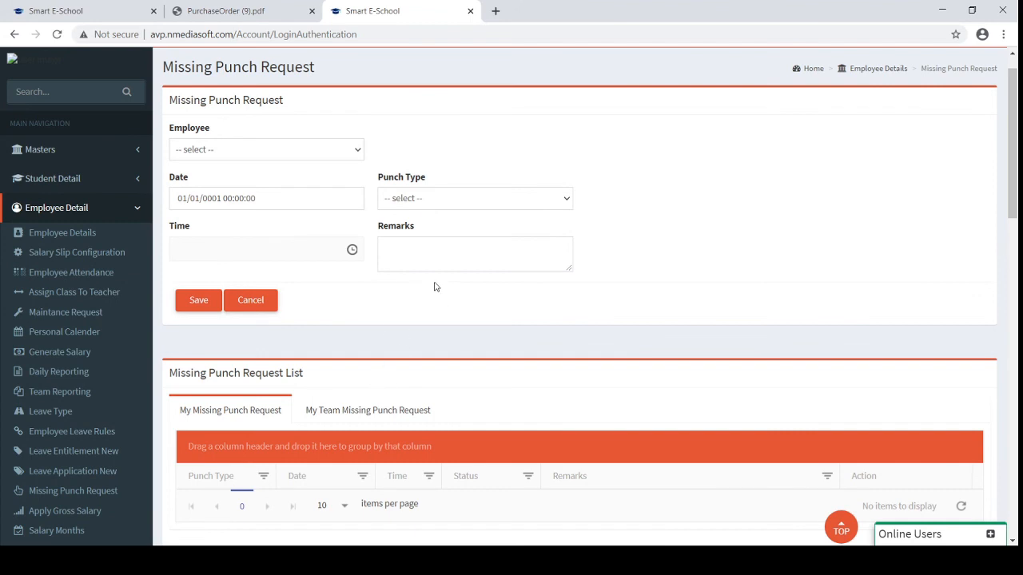
pyautogui.scroll(-2, 58, 432)
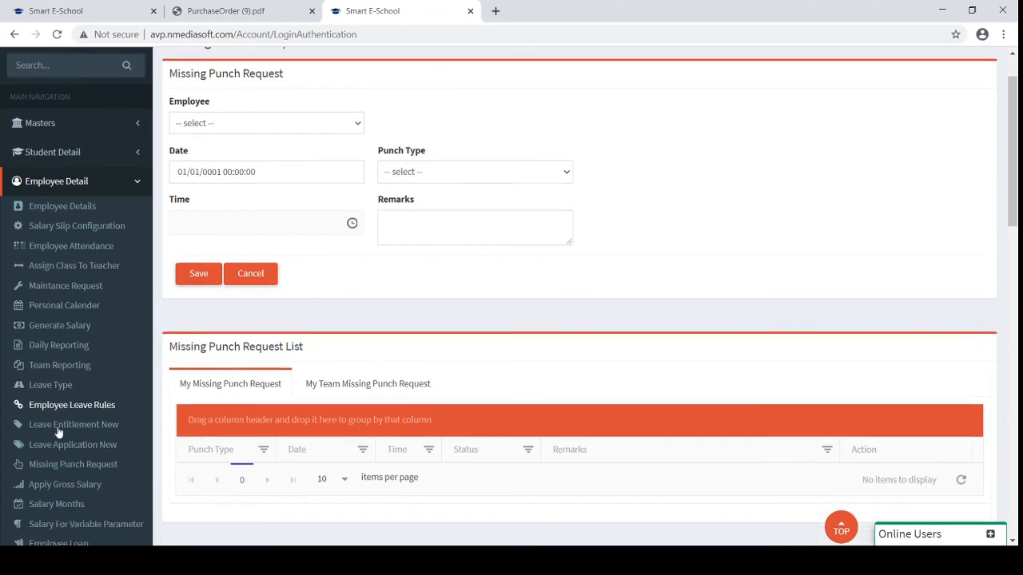
pyautogui.scroll(-1, 88, 472)
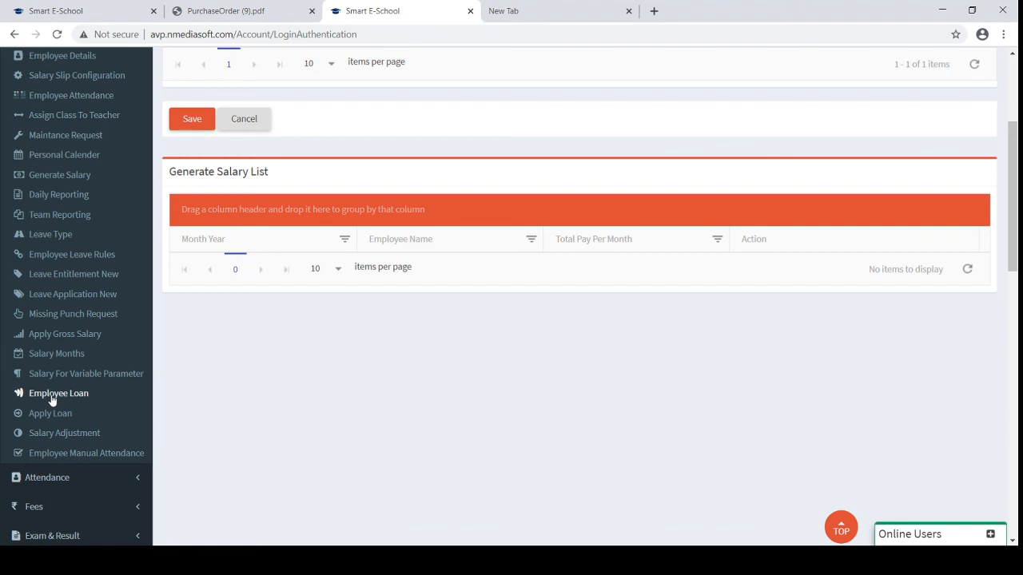
# Set Salary Adjustment to April-2020, review its single entry, then return to Generate Salary
pyautogui.click(63, 436)
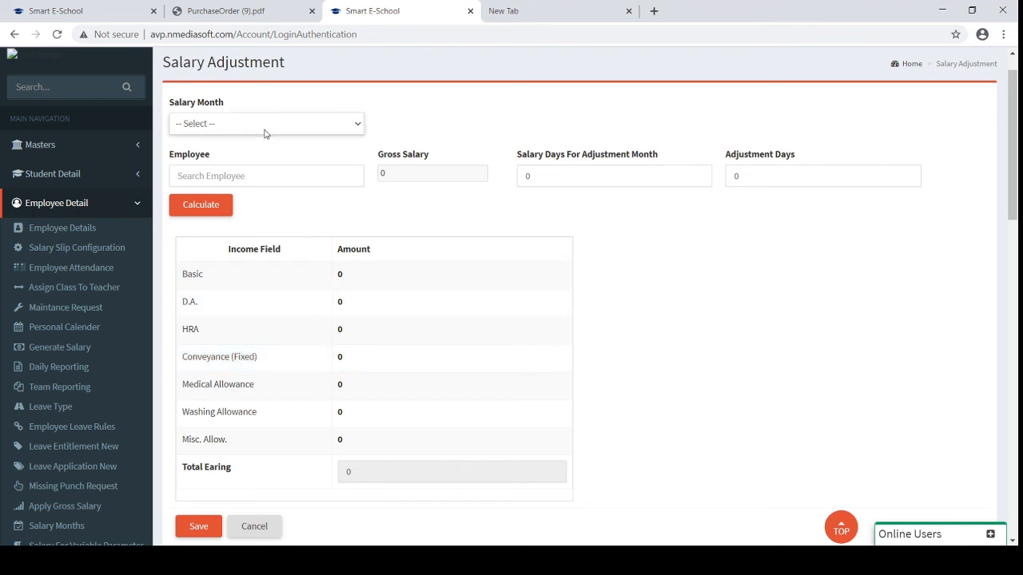
pyautogui.press('Down')
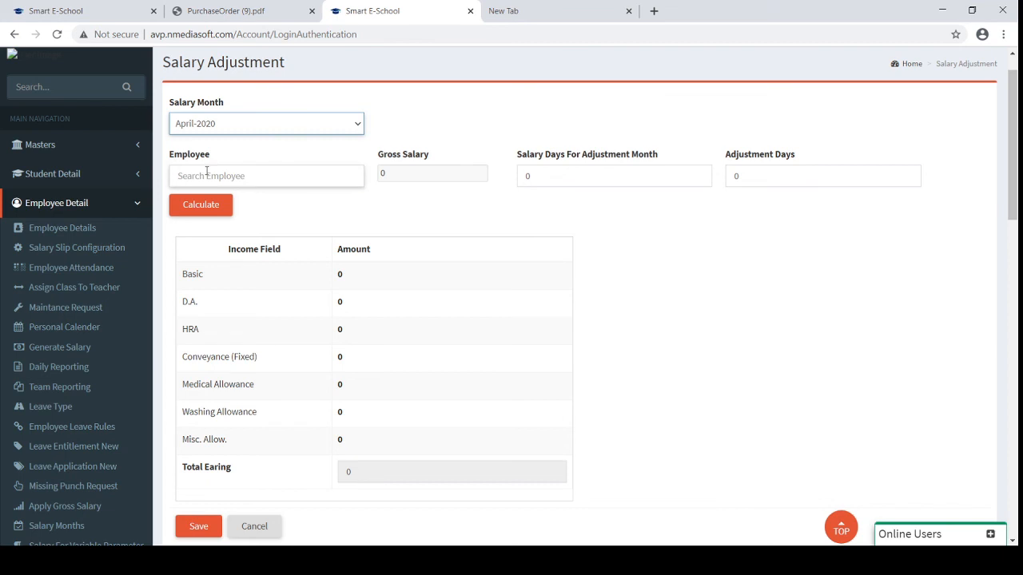
pyautogui.click(206, 173)
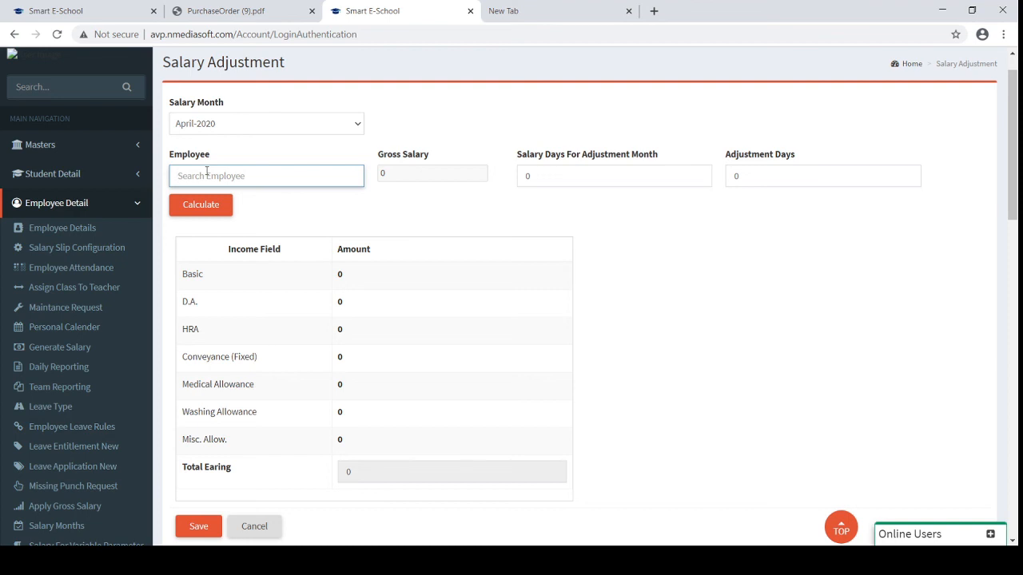
pyautogui.scroll(-2, 206, 172)
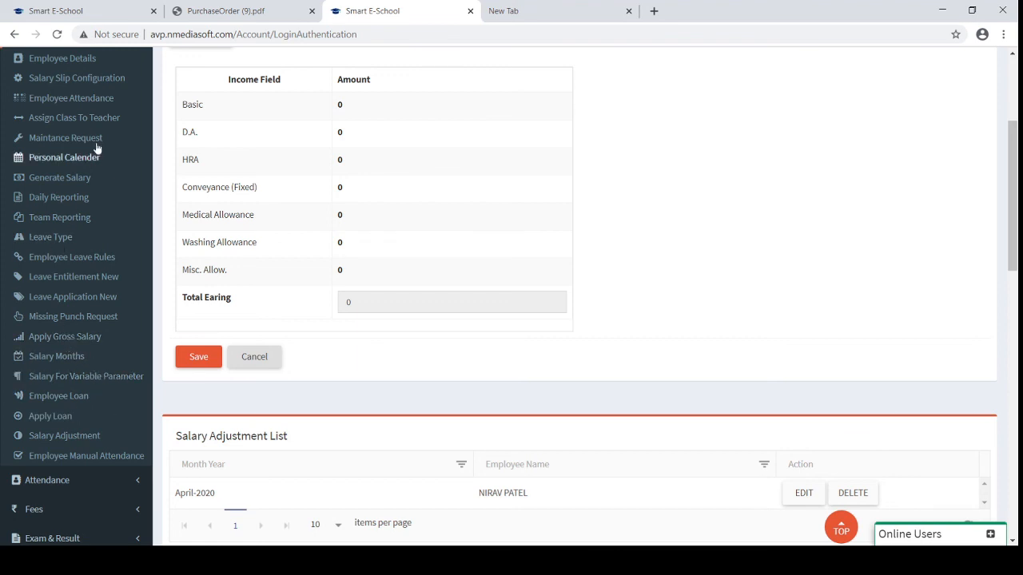
pyautogui.scroll(1, 74, 168)
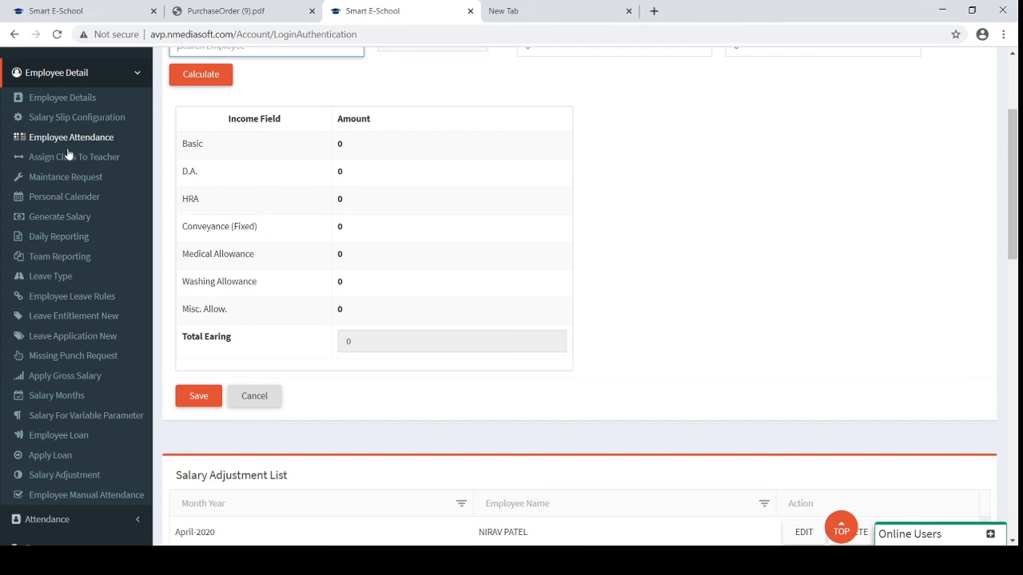
pyautogui.click(64, 219)
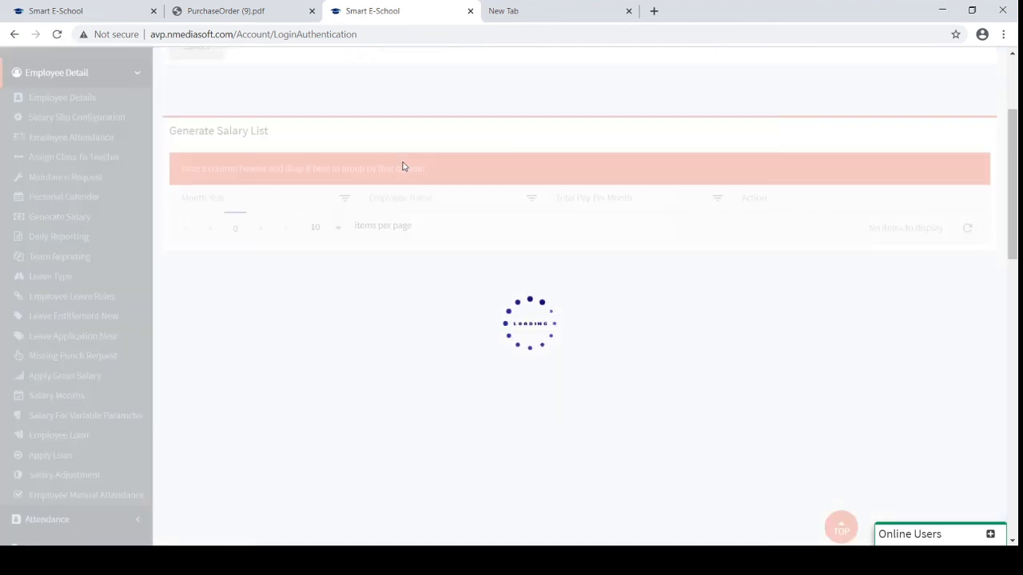
# Calculate and save the second employee's April-2020 salary, net pay 43415.5
pyautogui.scroll(2, 404, 165)
pyautogui.click(293, 136)
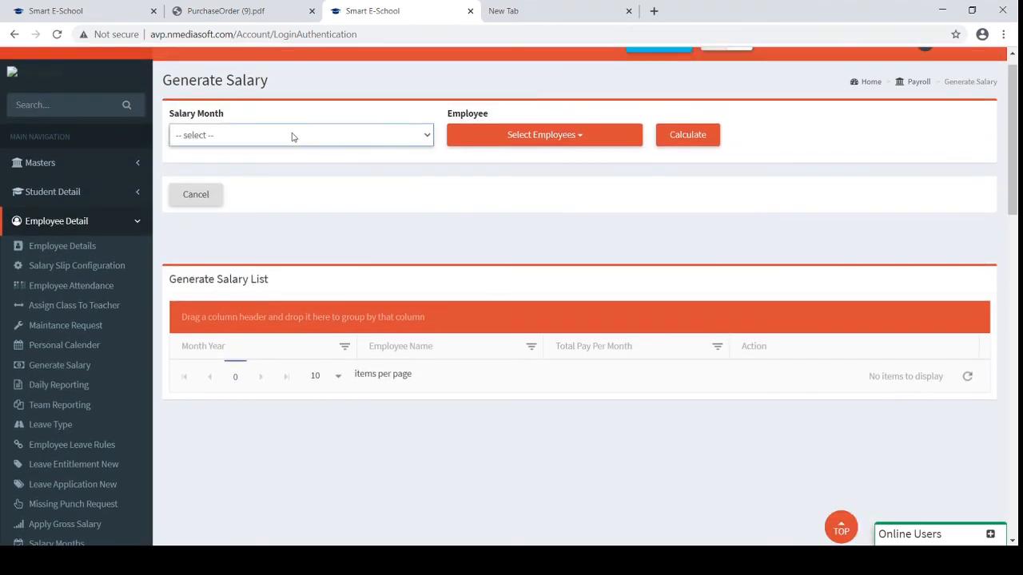
pyautogui.click(243, 170)
pyautogui.click(501, 144)
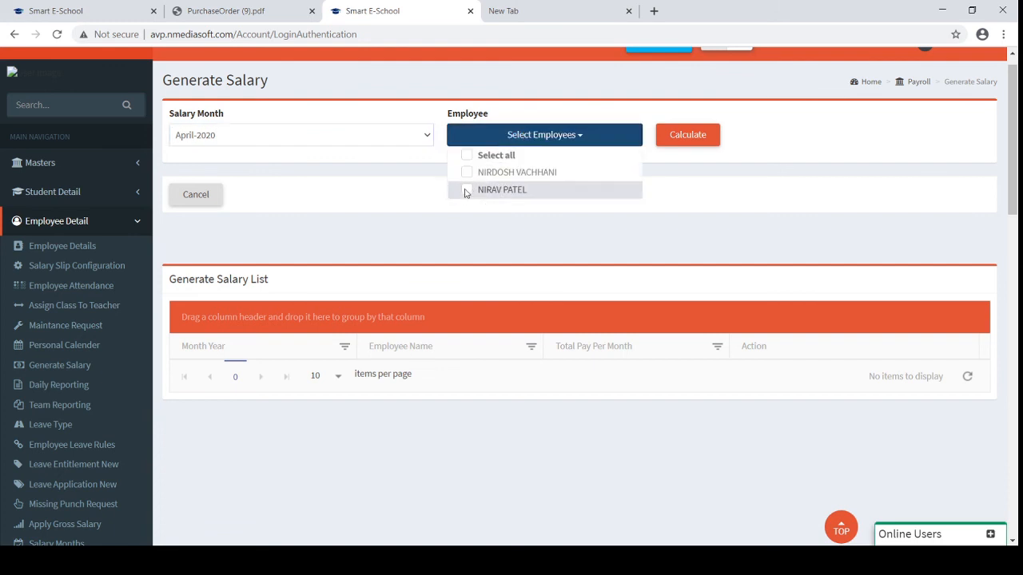
pyautogui.click(466, 190)
pyautogui.click(696, 136)
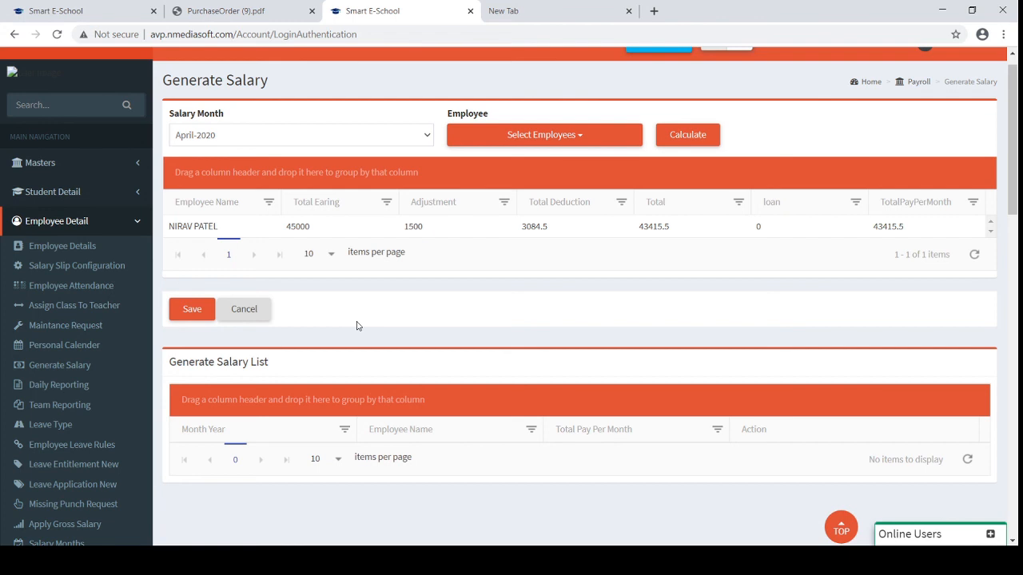
pyautogui.click(188, 311)
pyautogui.scroll(-2, 318, 340)
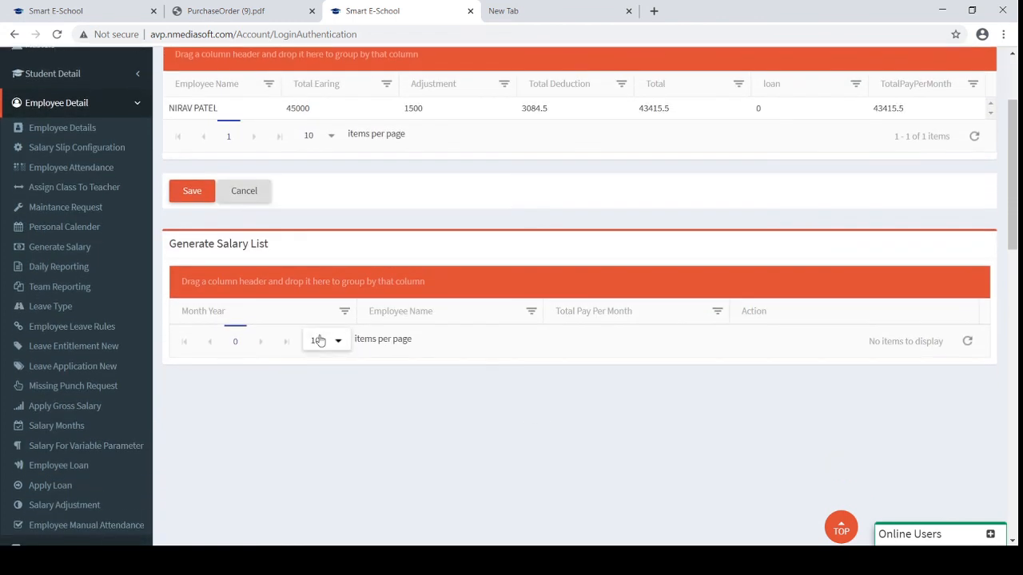
pyautogui.scroll(-1, 87, 469)
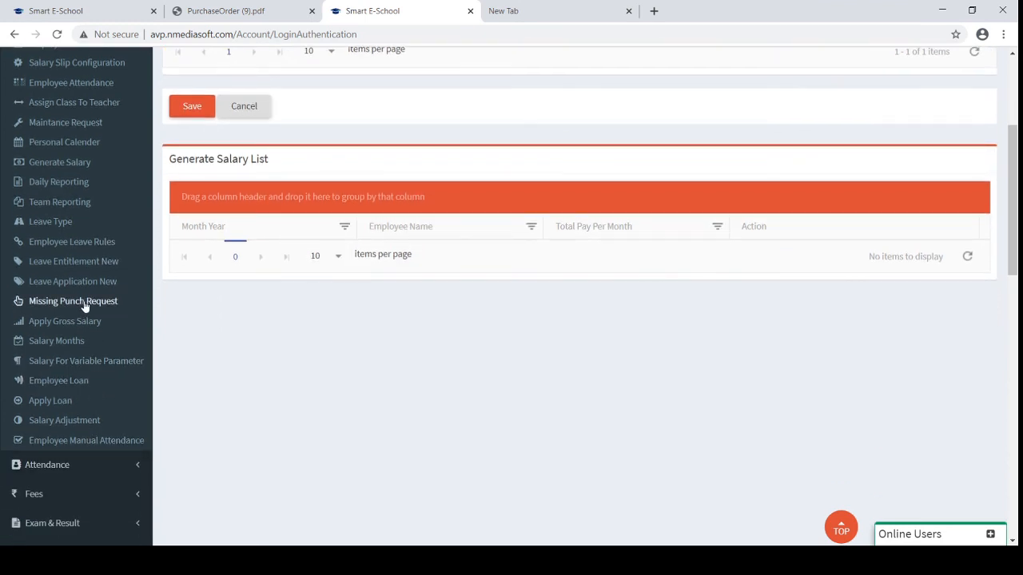
pyautogui.scroll(2, 85, 307)
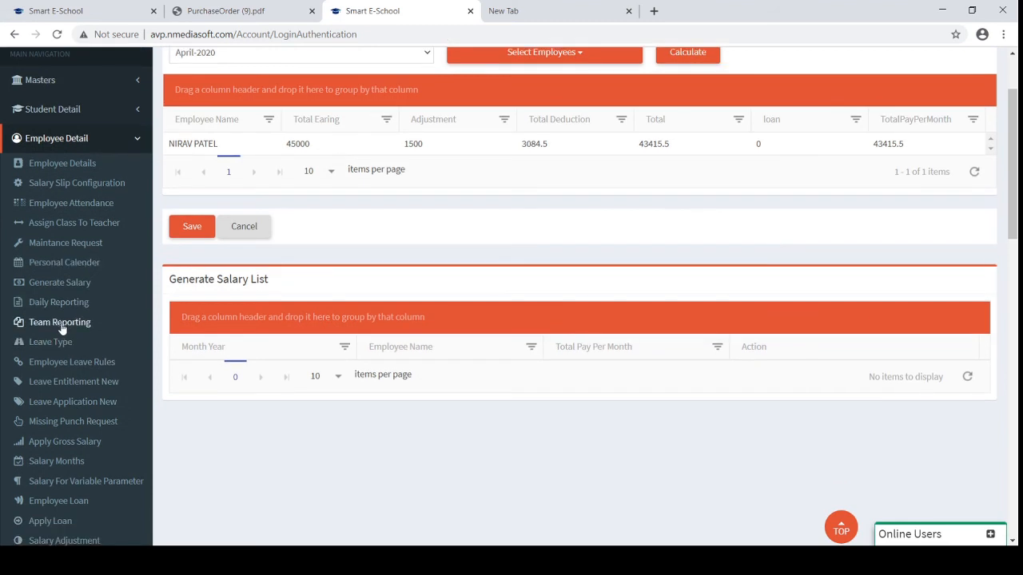
# Open Daily Reporting and click into the Work Description box of the 26/08/2020 form
pyautogui.click(59, 305)
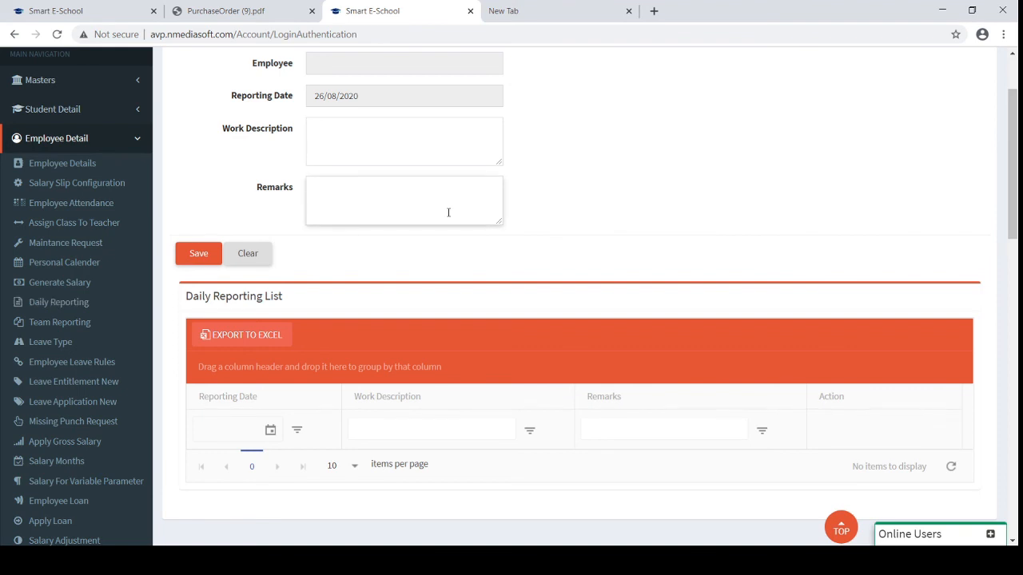
pyautogui.scroll(2, 448, 212)
pyautogui.click(370, 225)
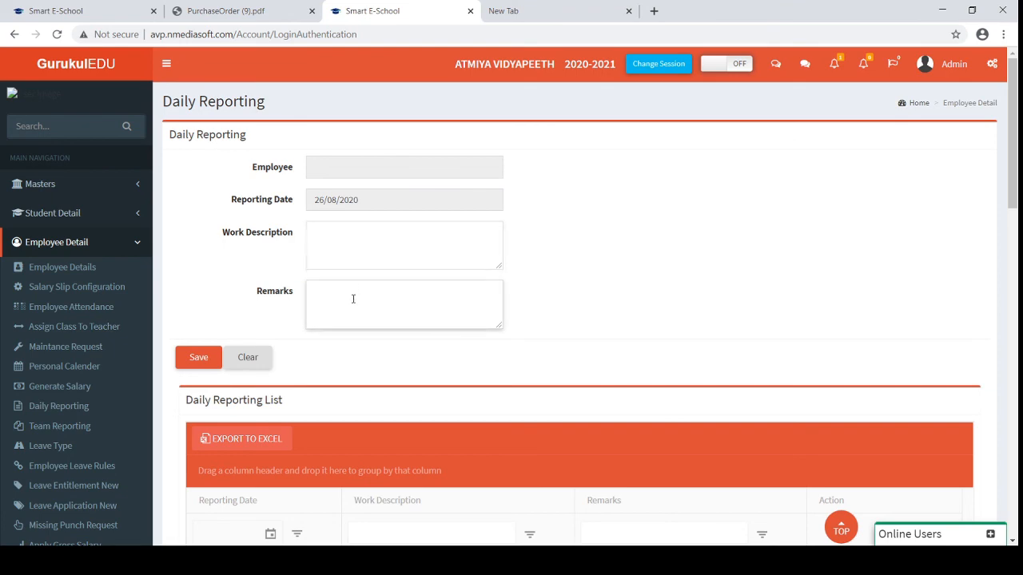
pyautogui.scroll(-3, 351, 296)
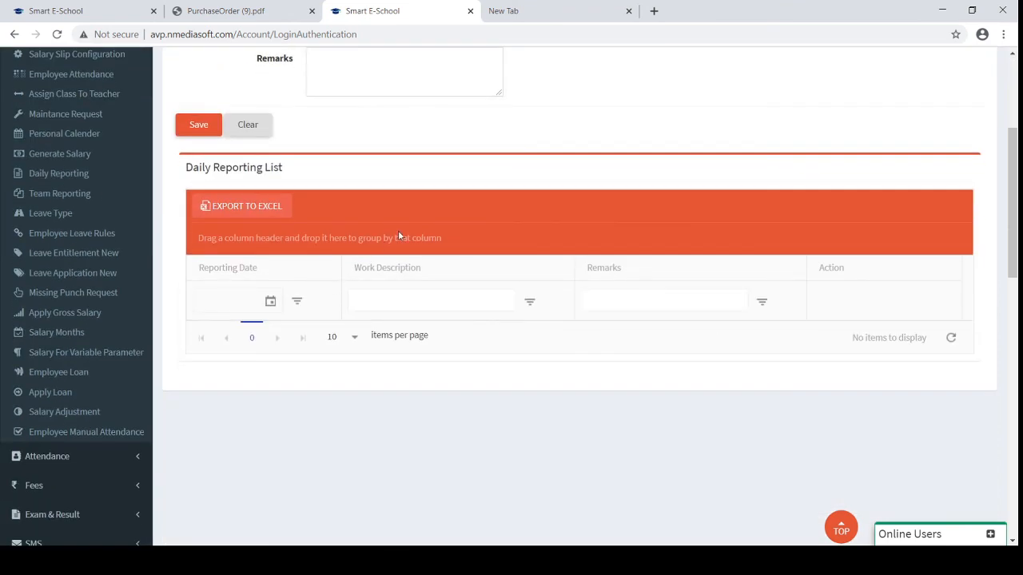
pyautogui.scroll(3, 398, 231)
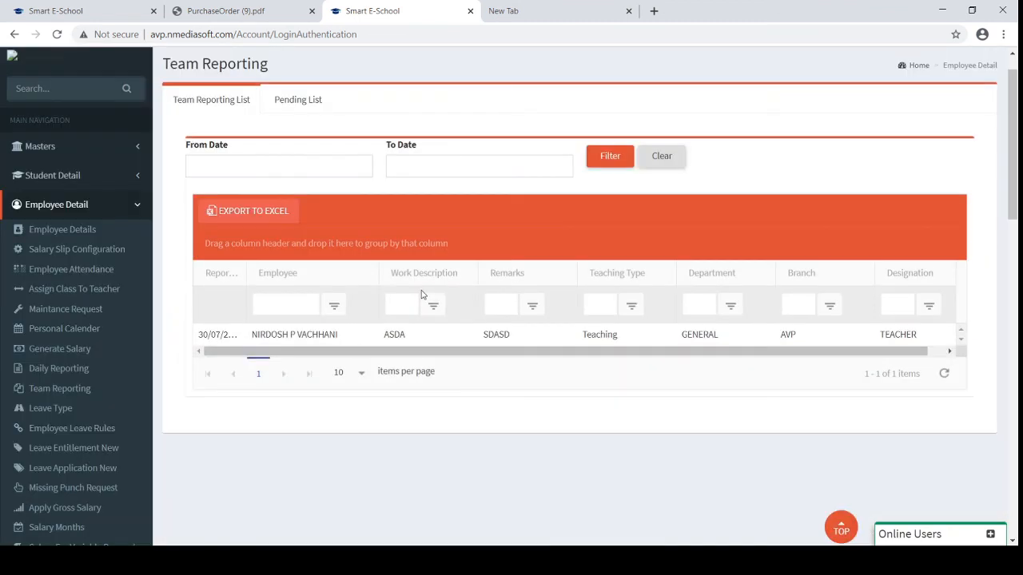
# Fetch the Team Reporting pending list for 26/08/2020, showing one non-teaching administrator
pyautogui.click(309, 103)
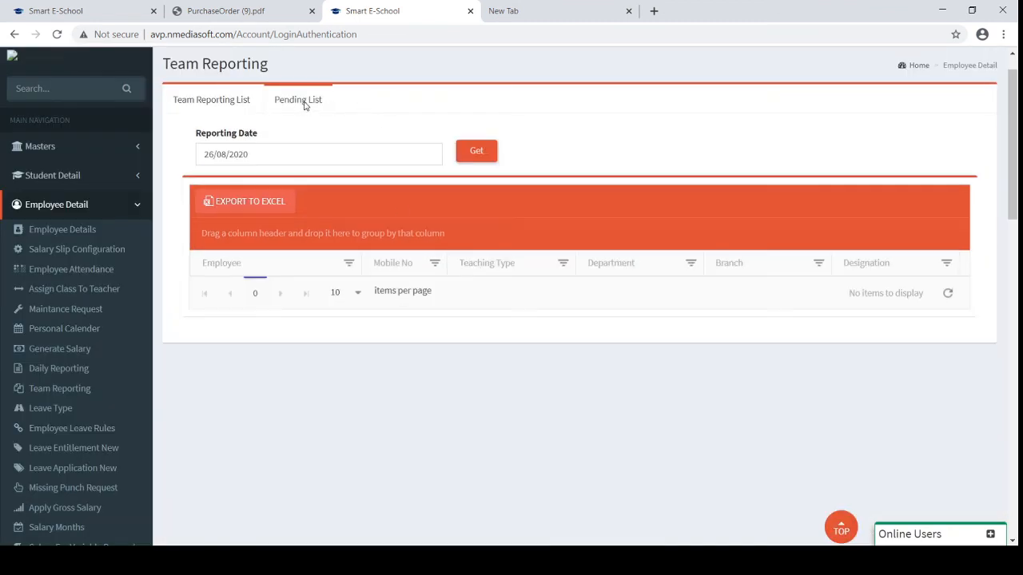
pyautogui.click(476, 154)
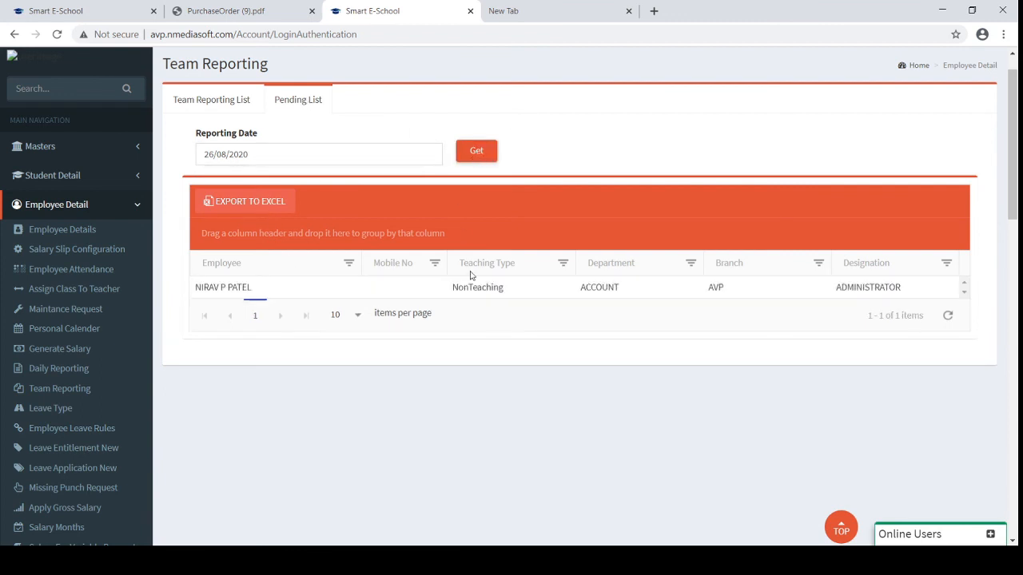
pyautogui.scroll(1, 479, 324)
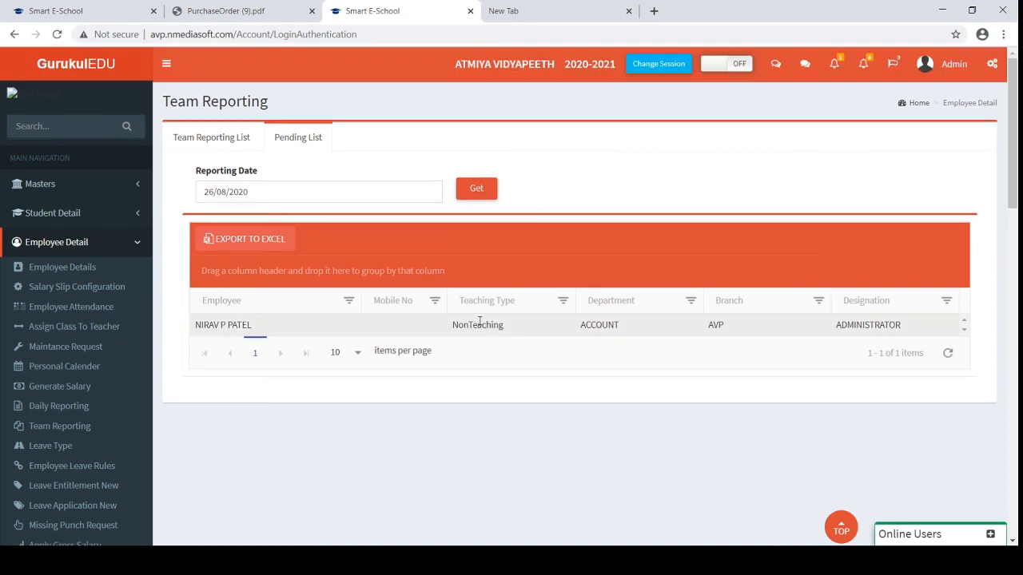
pyautogui.scroll(-2, 480, 325)
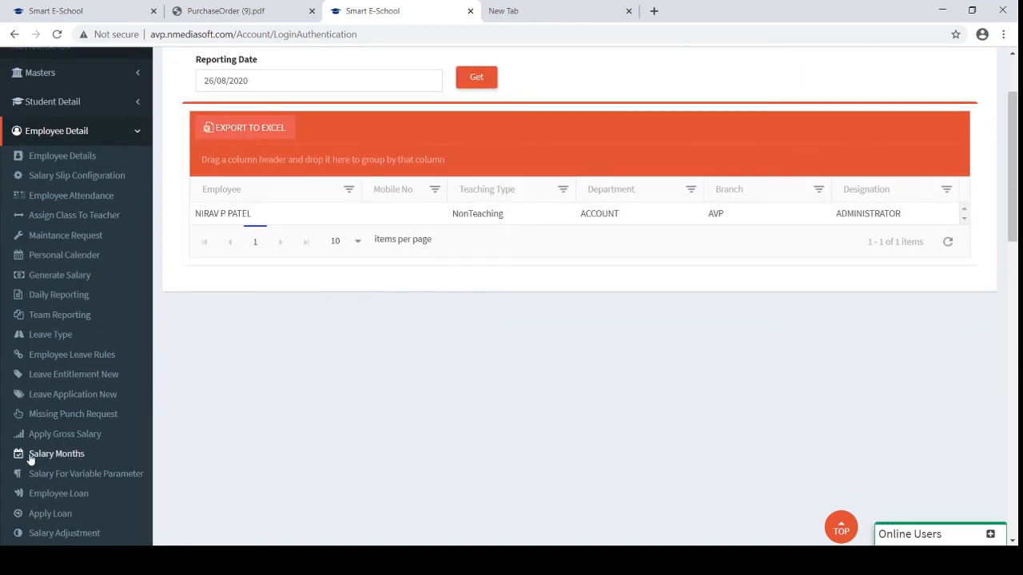
# Collapse Employee Detail in the sidebar and expand Reports to show its sub-pages
pyautogui.click(78, 134)
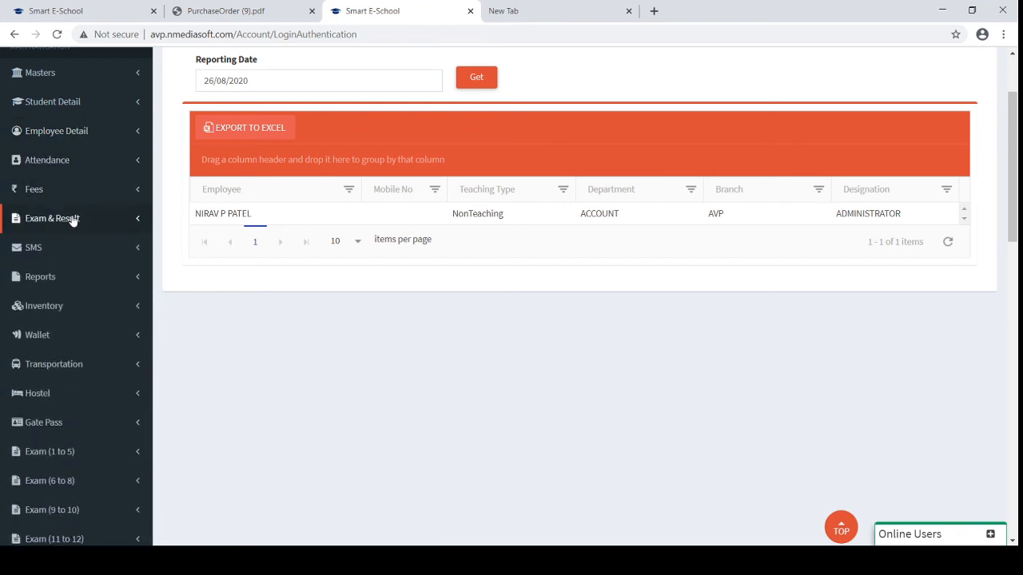
pyautogui.scroll(-1, 71, 221)
pyautogui.scroll(2, 72, 221)
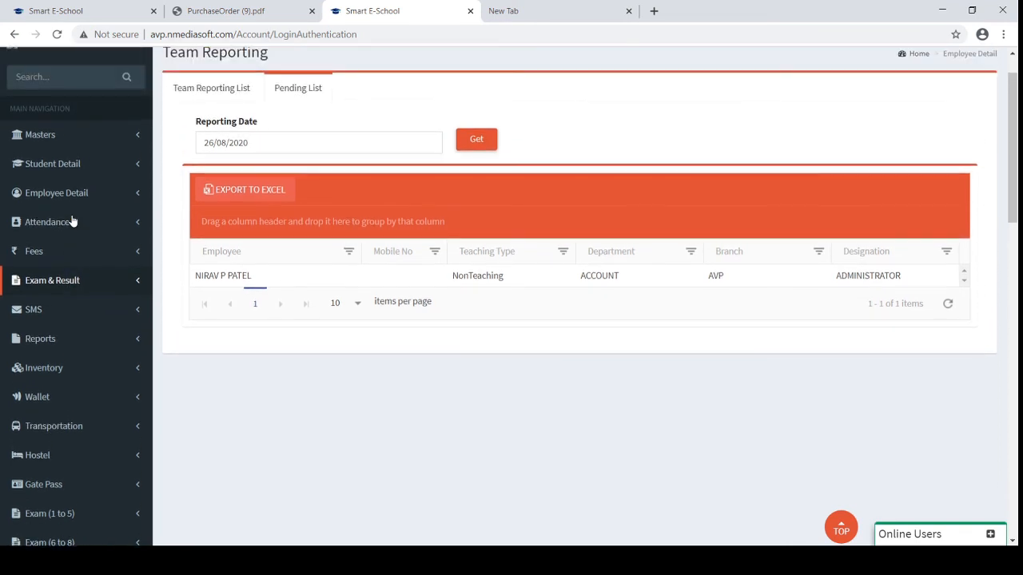
pyautogui.scroll(-5, 72, 222)
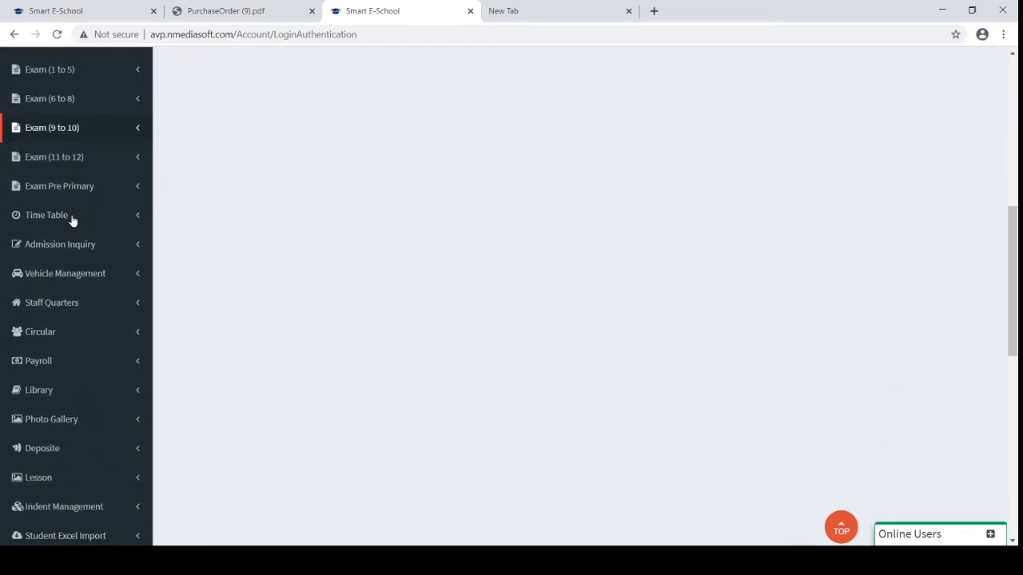
pyautogui.scroll(-3, 72, 222)
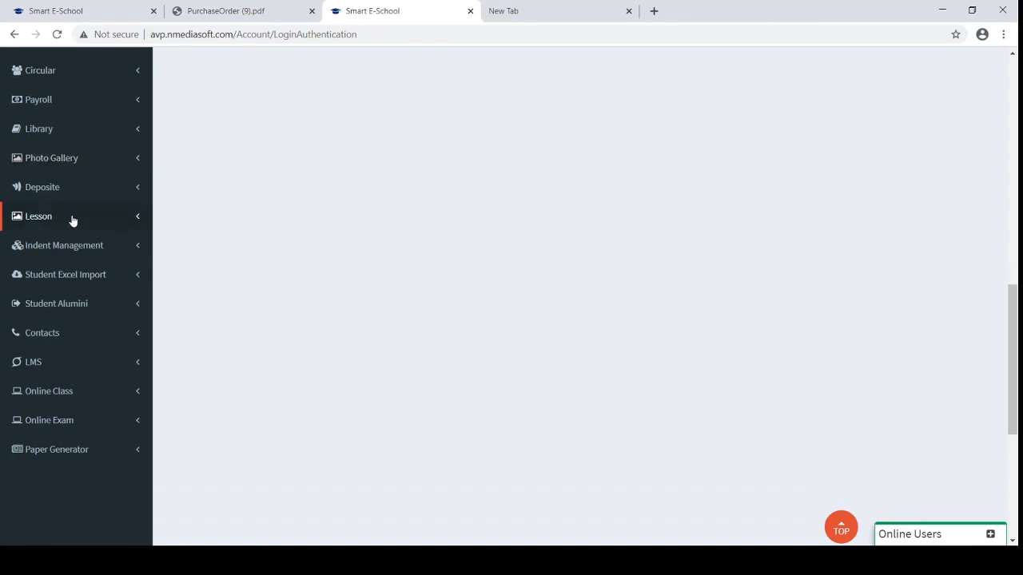
pyautogui.scroll(7, 72, 222)
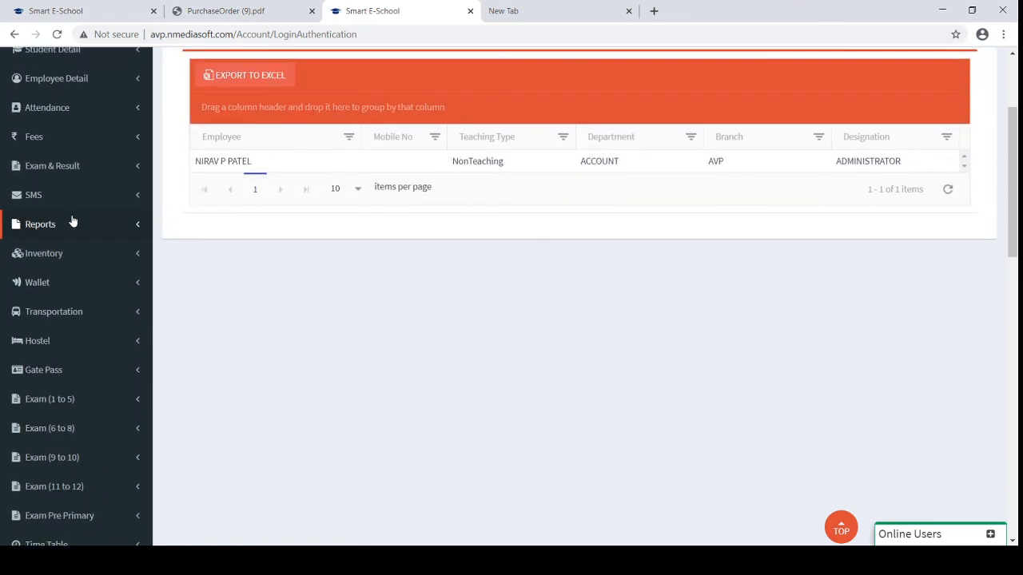
pyautogui.click(66, 226)
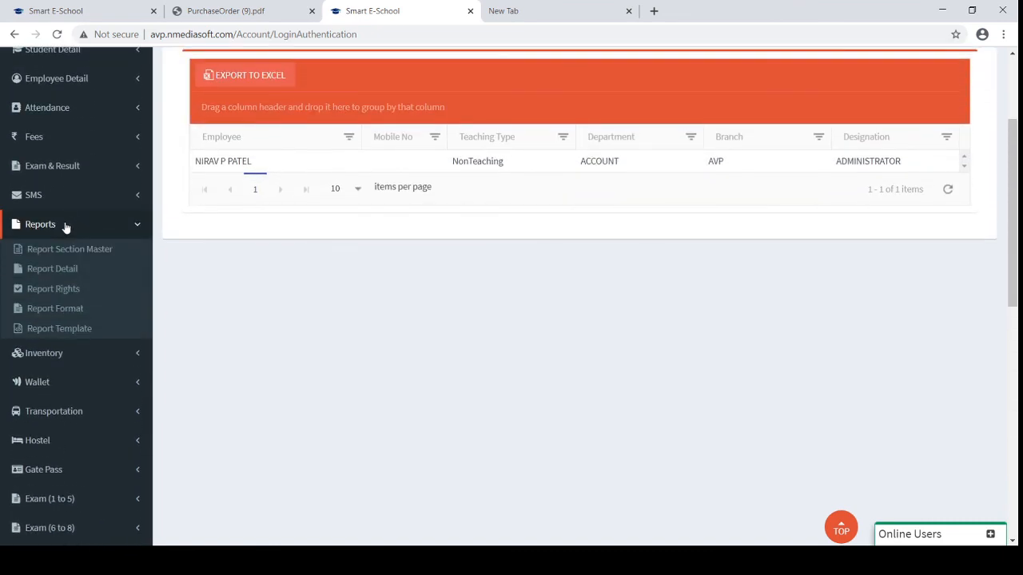
# Visit Report Section Master, then go to the Report Detail page
pyautogui.click(59, 251)
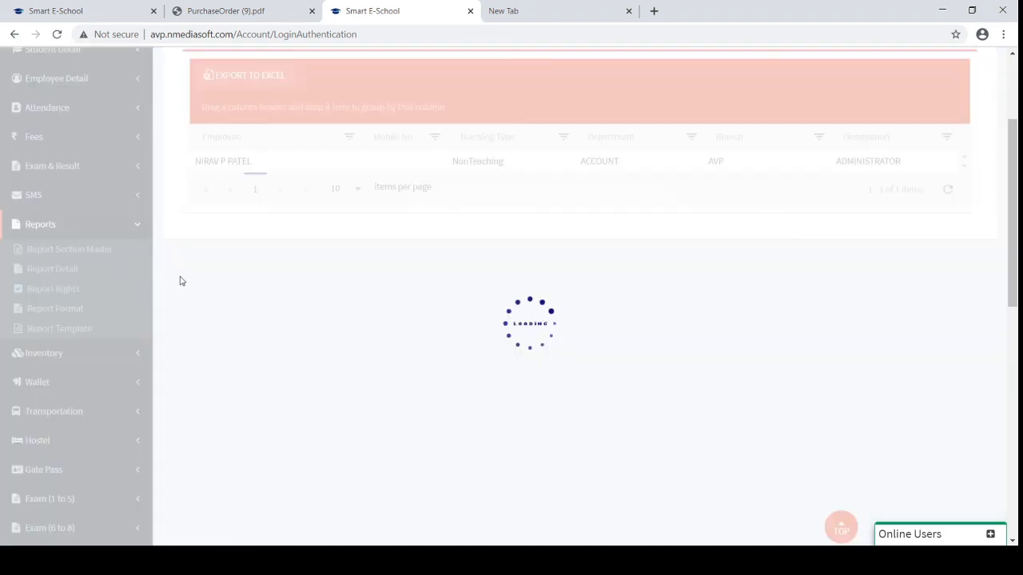
pyautogui.scroll(2, 399, 334)
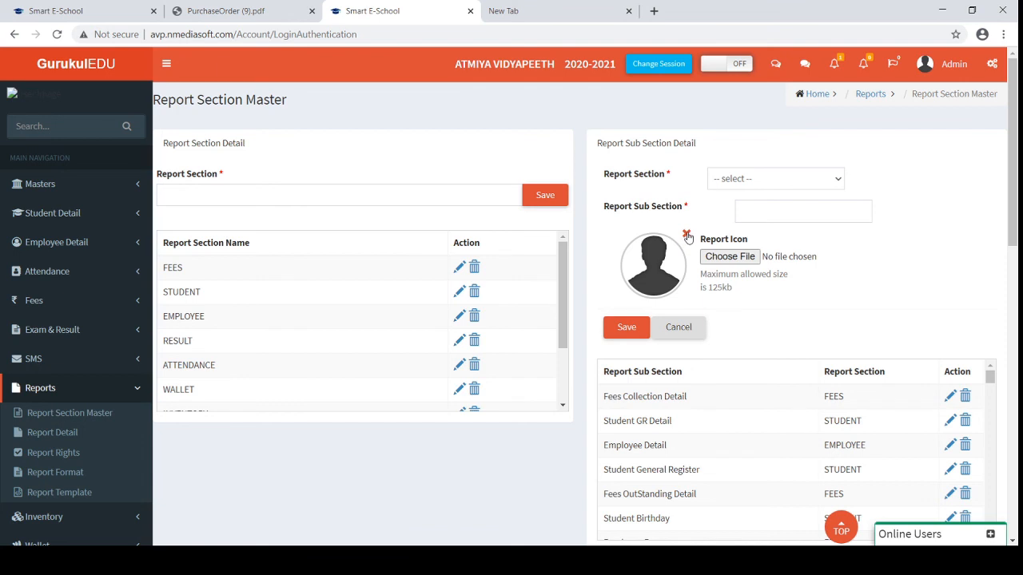
pyautogui.click(50, 437)
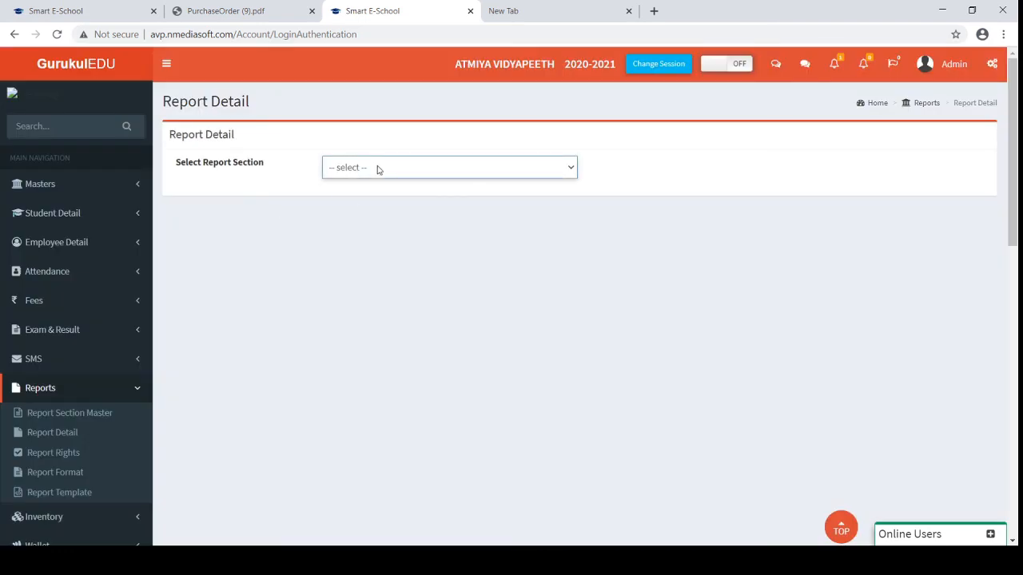
# Browse the STUDENT section reports such as Student GR Detail and IdCard, then return to Report Section Master
pyautogui.click(367, 218)
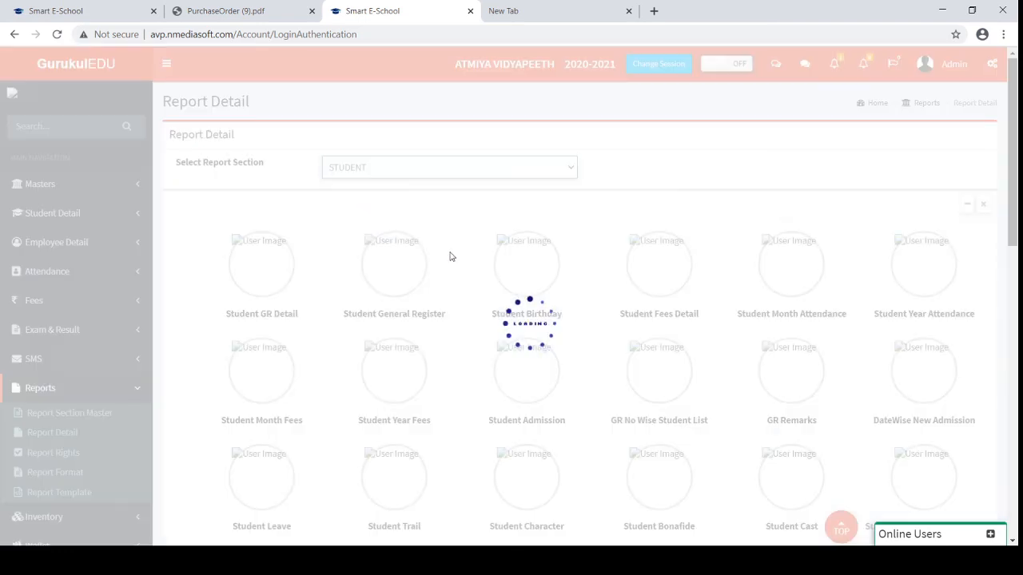
pyautogui.scroll(-2, 569, 291)
pyautogui.scroll(-4, 569, 290)
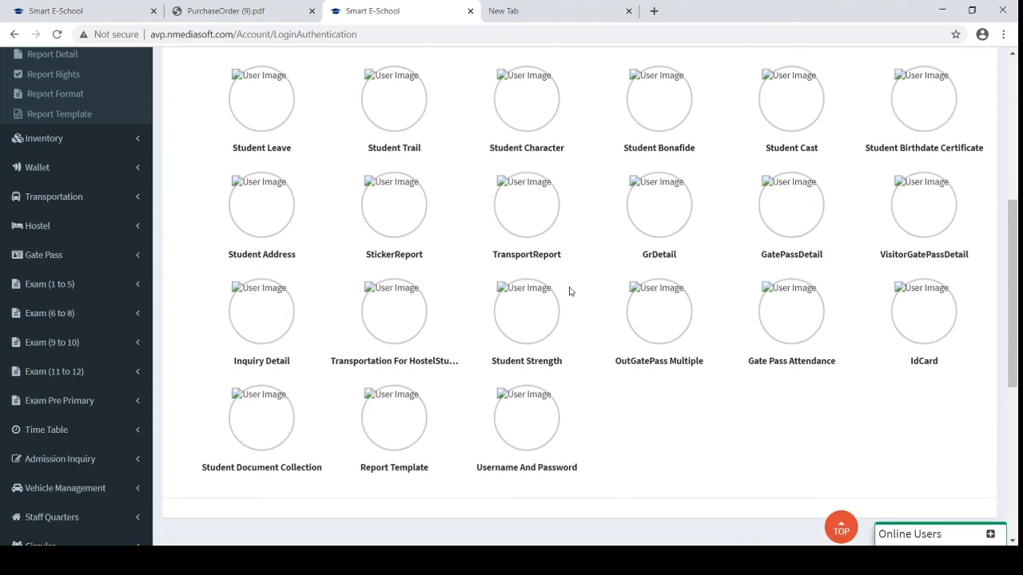
pyautogui.scroll(6, 569, 291)
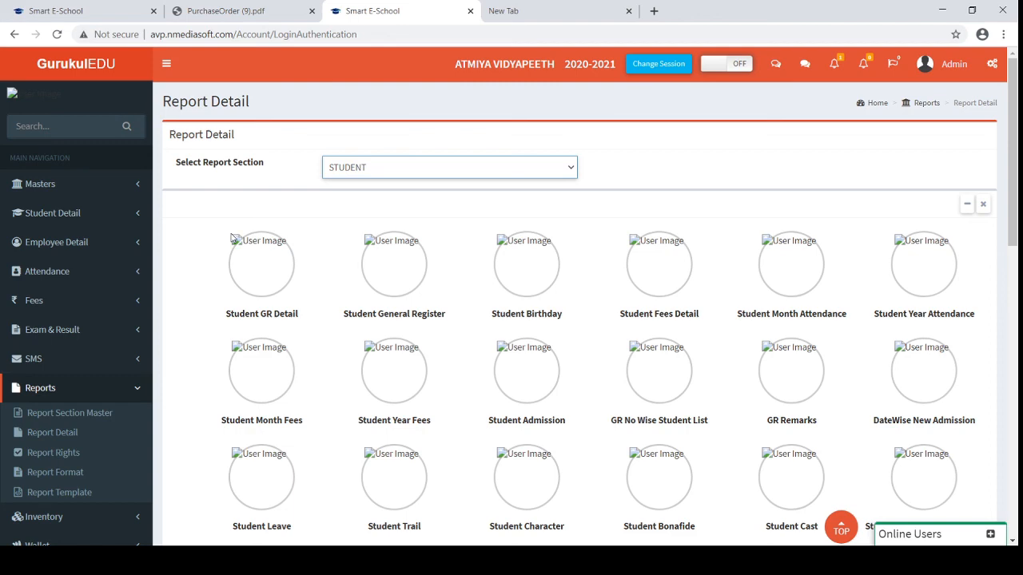
pyautogui.click(65, 417)
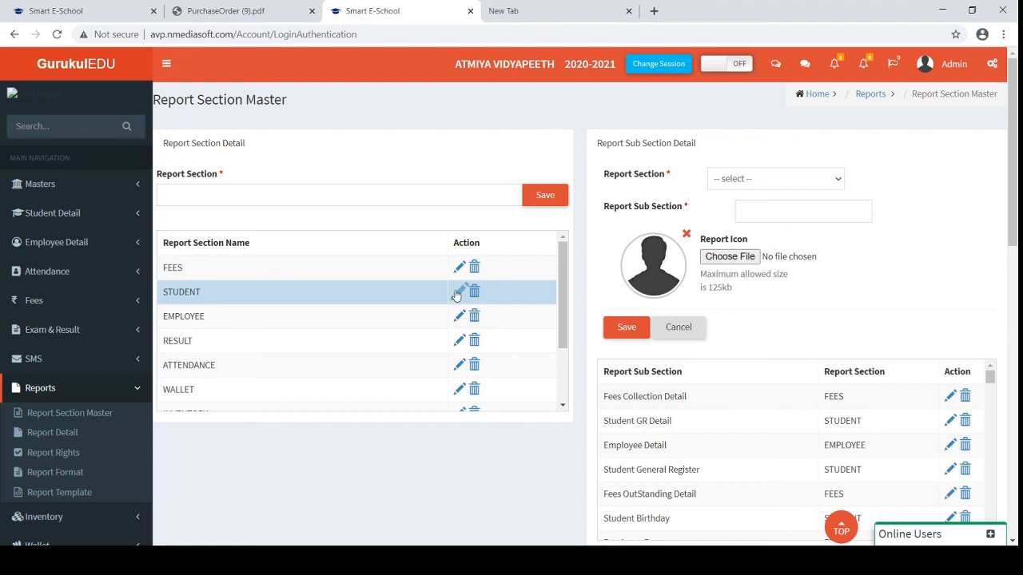
# Give Student GR Detail the Desert.jpg icon, update it, and check it on Report Detail
pyautogui.scroll(-2, 956, 443)
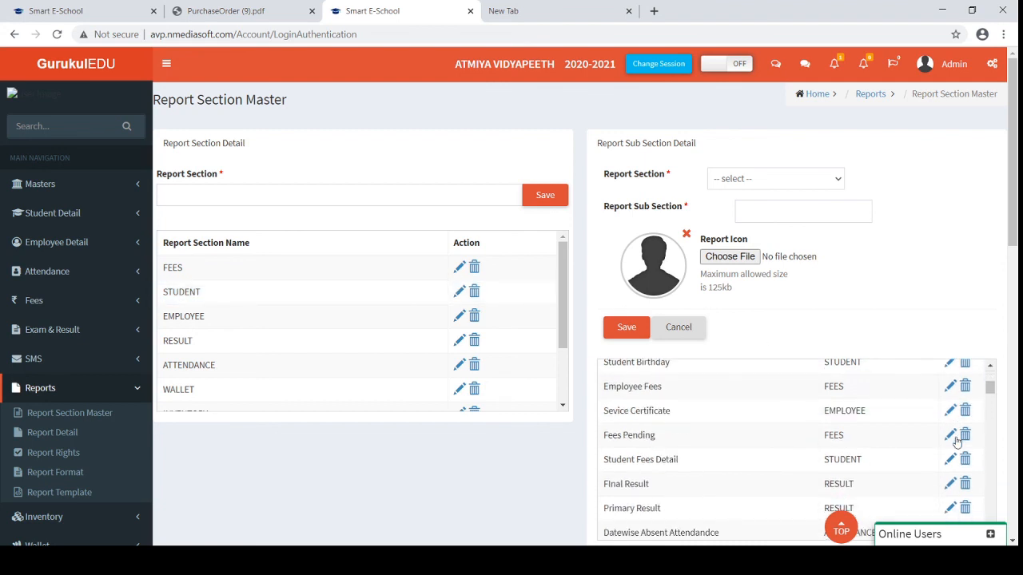
pyautogui.scroll(3, 957, 442)
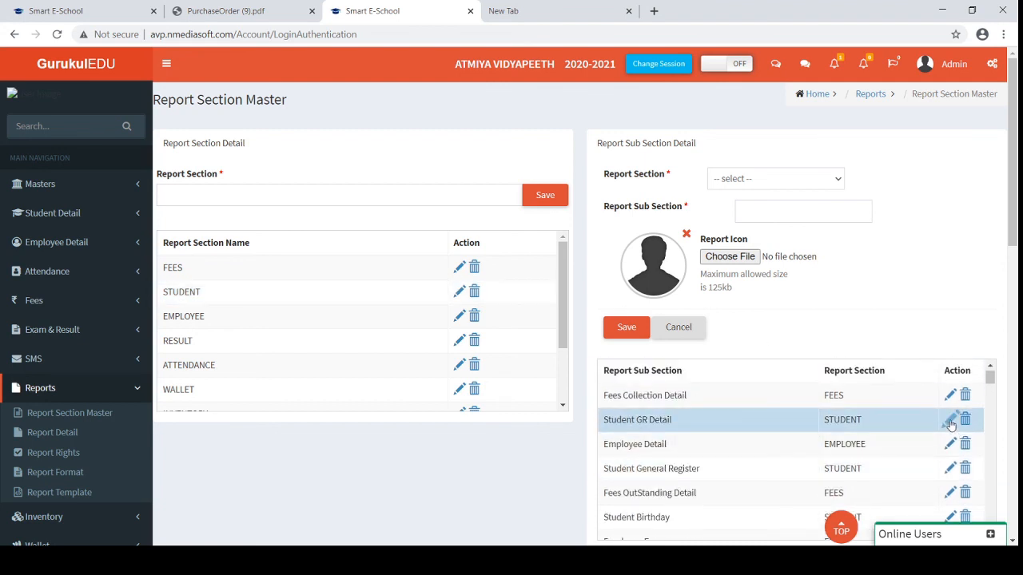
pyautogui.click(950, 422)
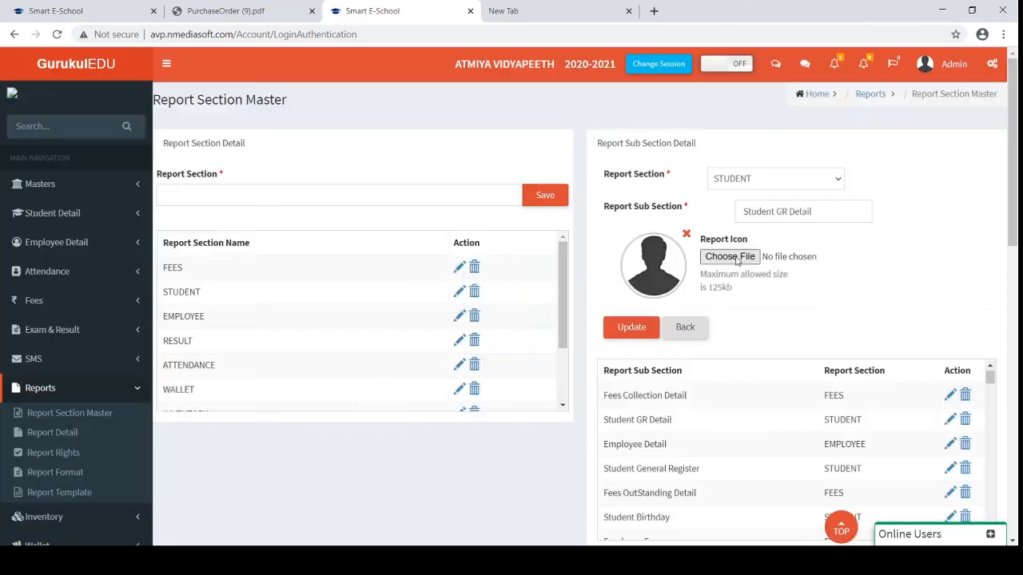
pyautogui.click(734, 260)
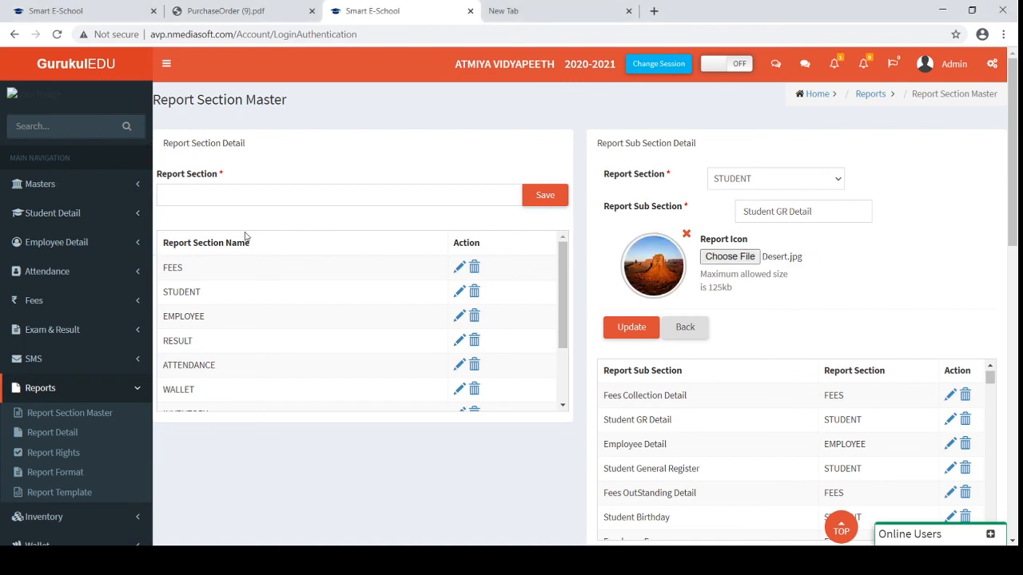
pyautogui.click(640, 329)
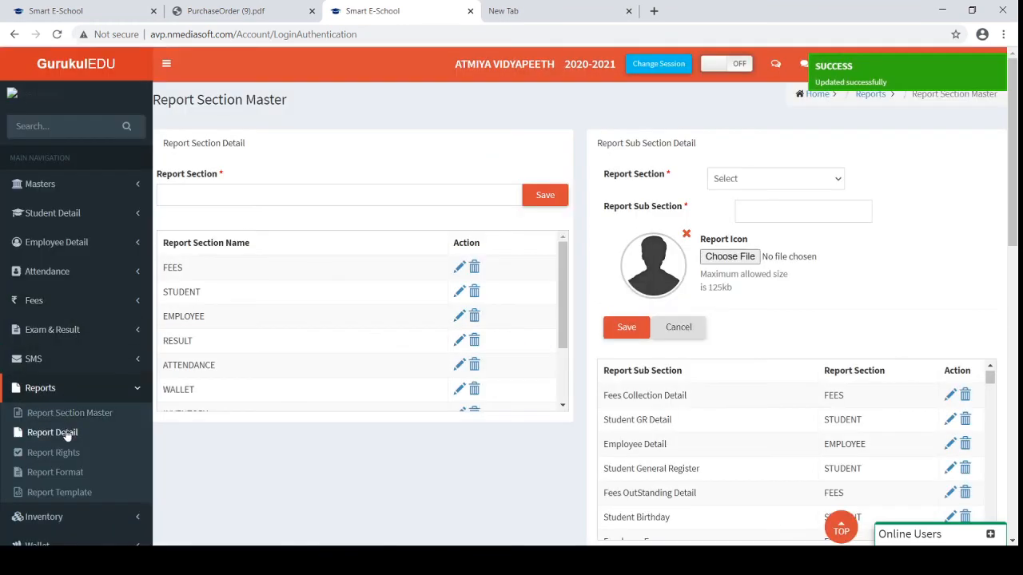
pyautogui.click(68, 432)
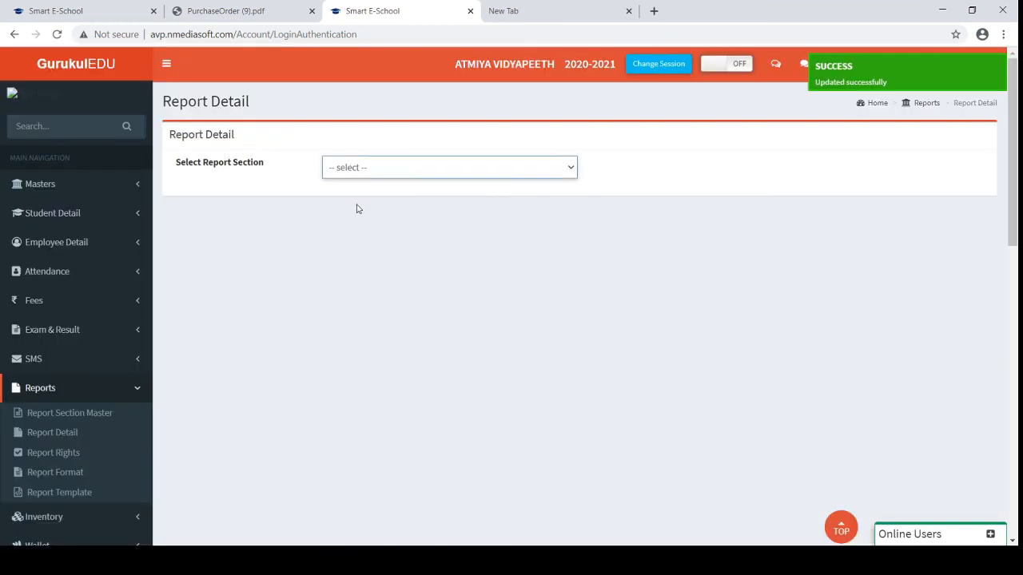
# Show the STUDENT section and open the Student GR Detail report form
pyautogui.click(357, 214)
pyautogui.scroll(-2, 422, 291)
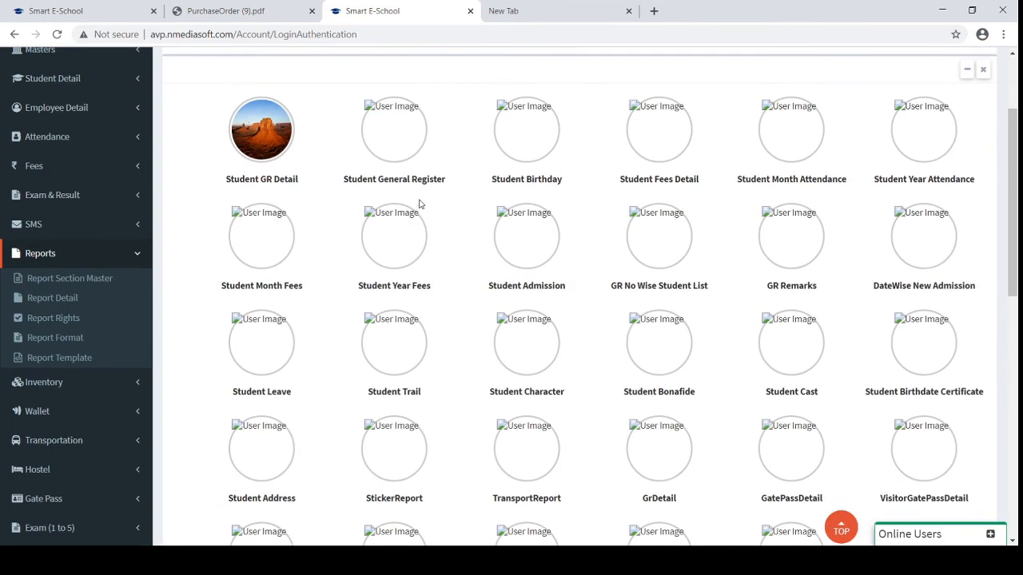
pyautogui.scroll(1, 422, 206)
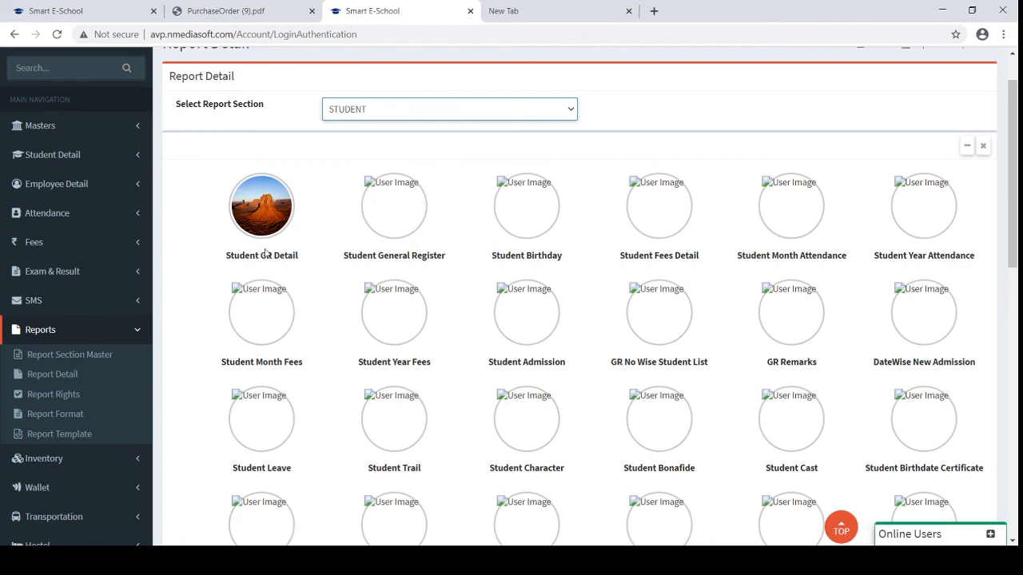
pyautogui.click(269, 223)
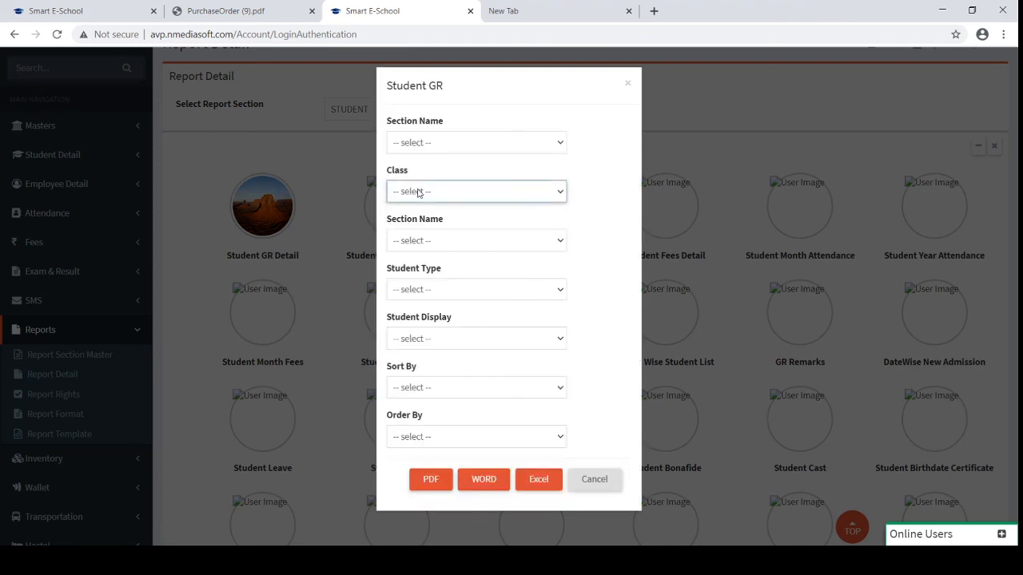
# Generate the Student GR PDF for PrimarySection class 1, view it, and return to Issue Assets
pyautogui.click(428, 141)
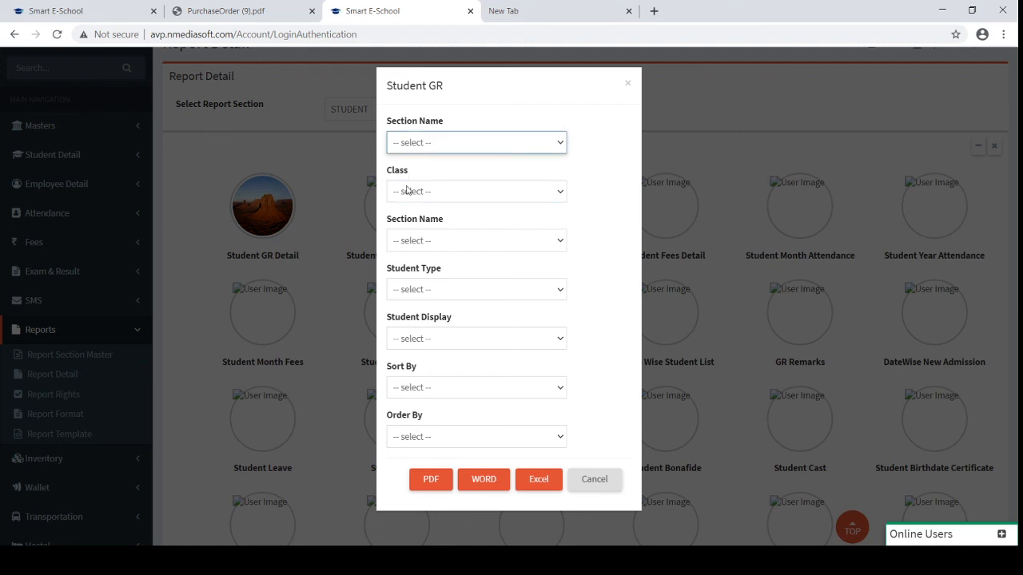
pyautogui.click(407, 191)
pyautogui.click(410, 195)
pyautogui.click(405, 224)
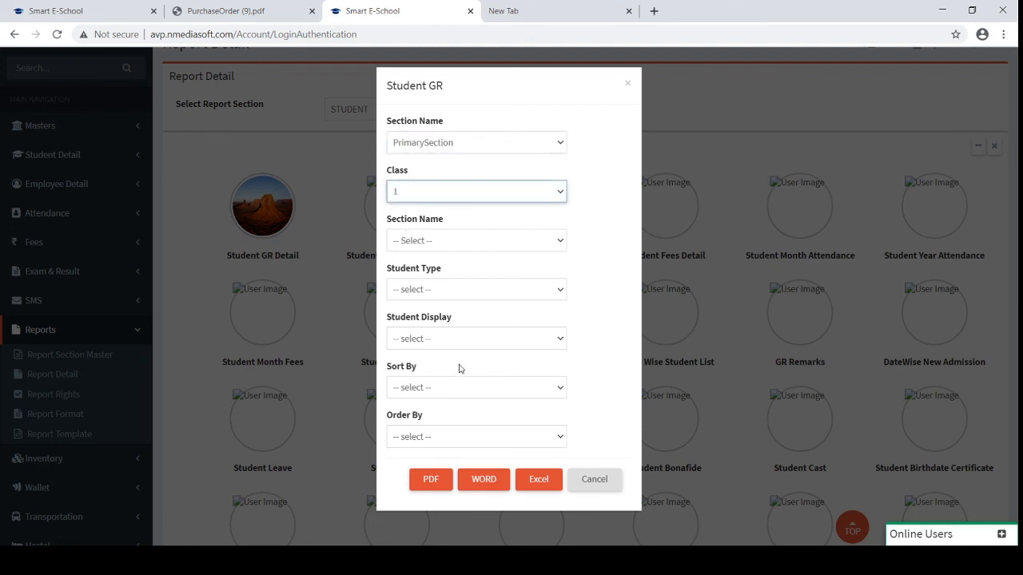
pyautogui.click(437, 477)
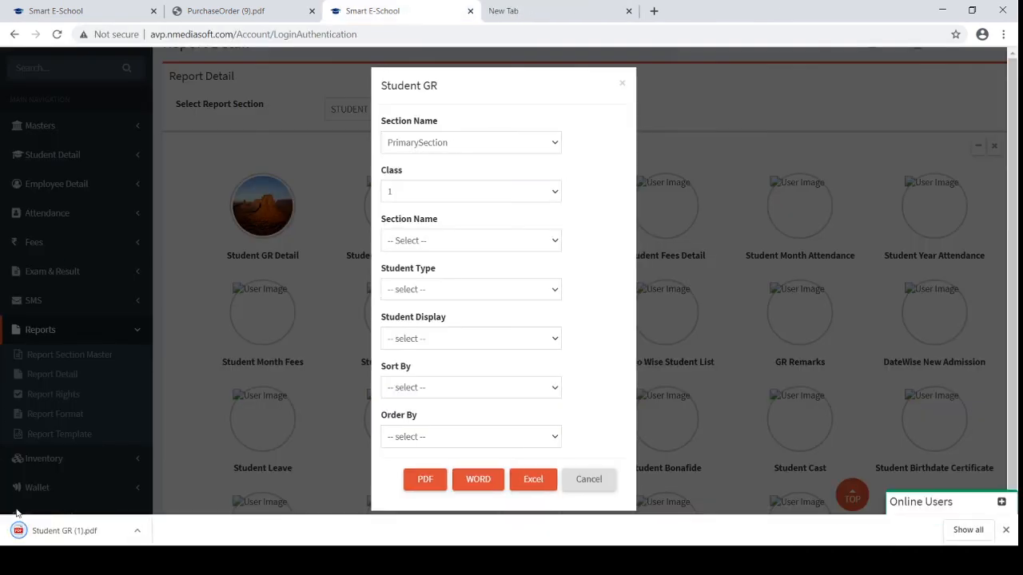
pyautogui.click(24, 529)
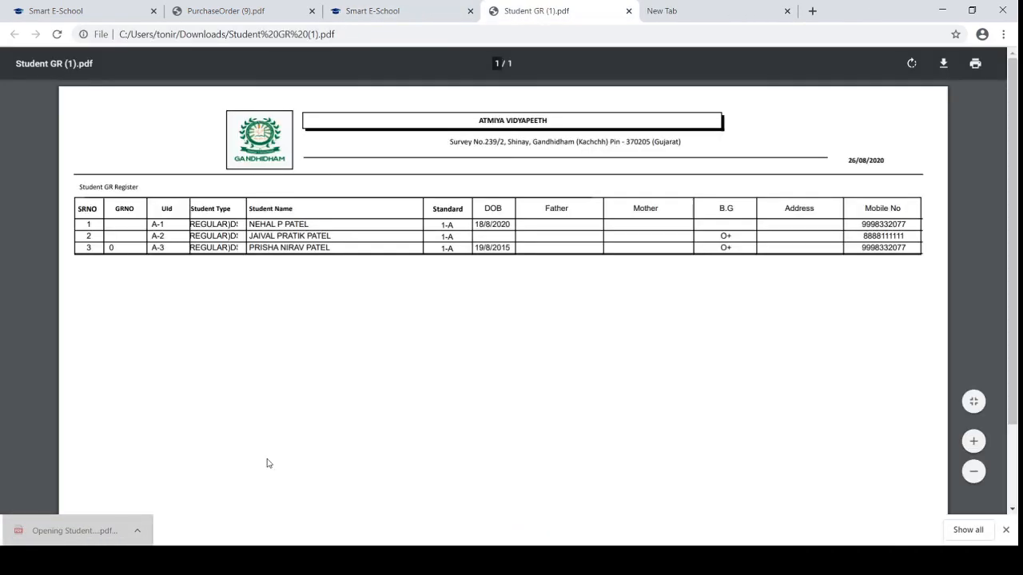
pyautogui.click(136, 6)
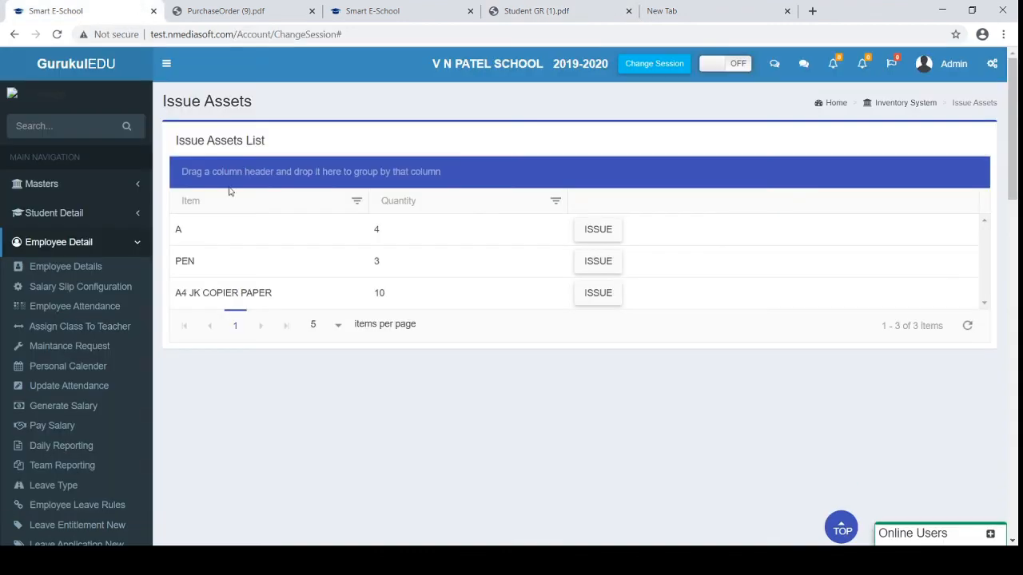
# Open Report Detail from the Reports menu with the STUDENT section selected
pyautogui.click(53, 245)
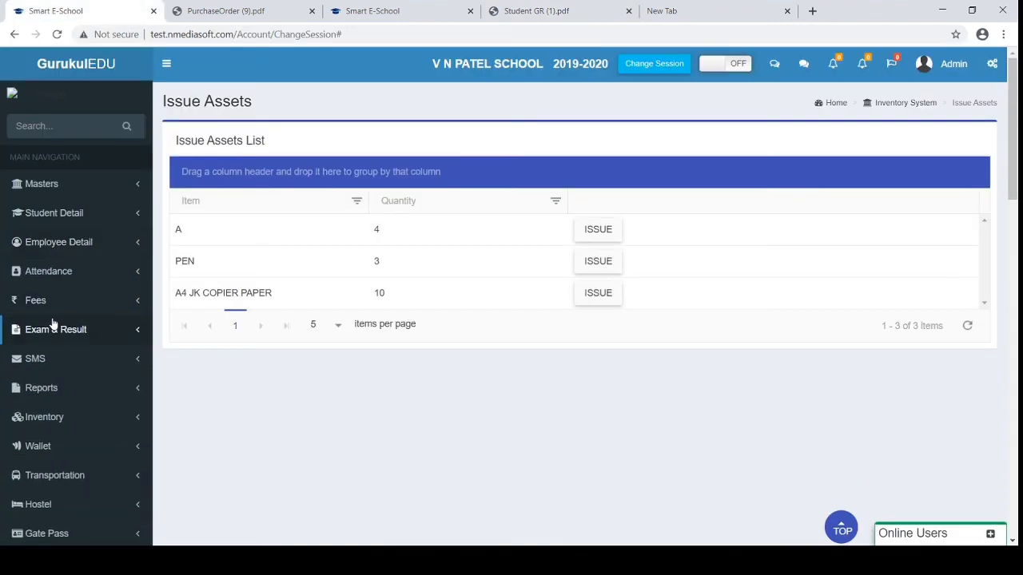
pyautogui.click(46, 389)
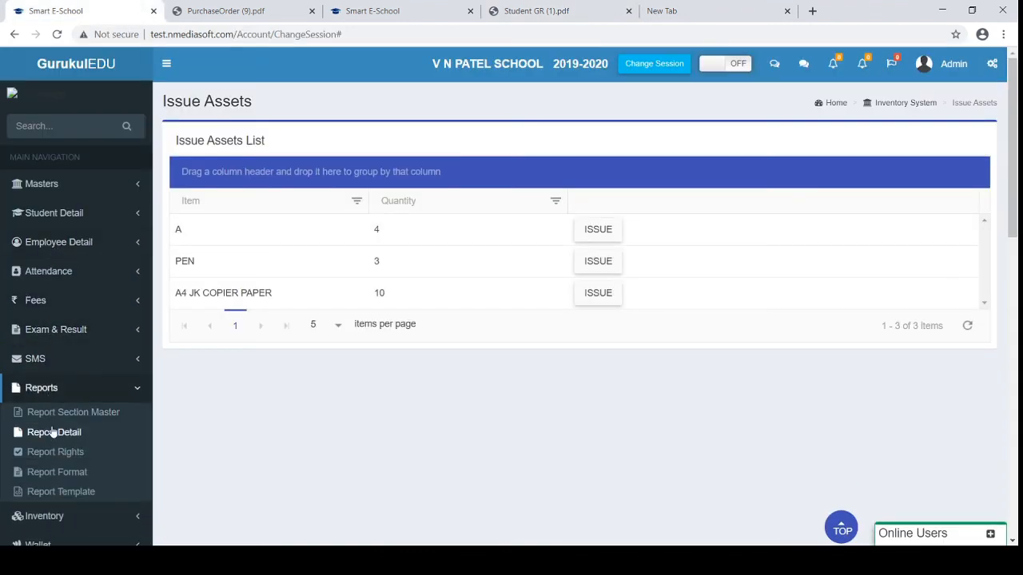
pyautogui.click(51, 433)
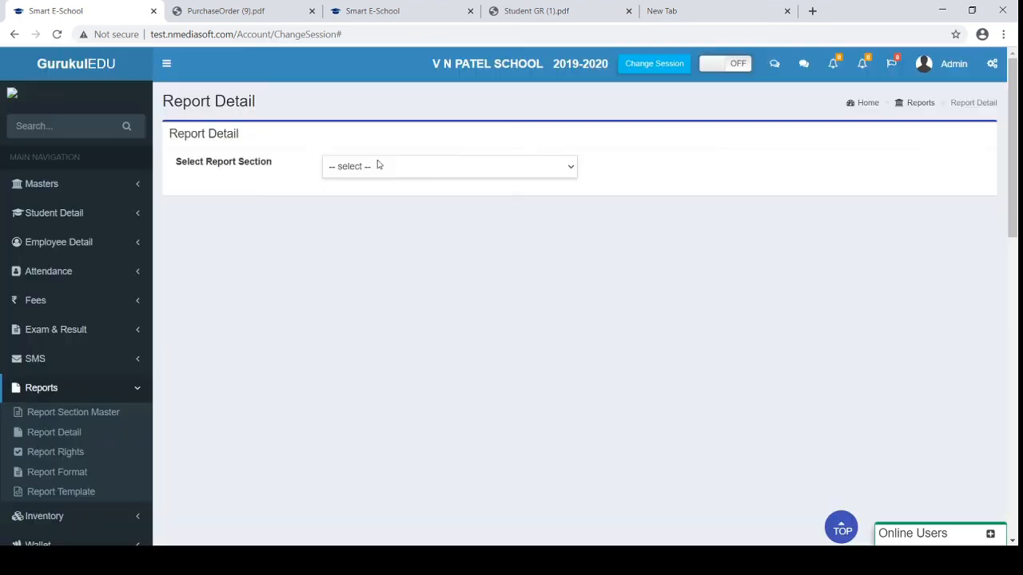
pyautogui.click(378, 164)
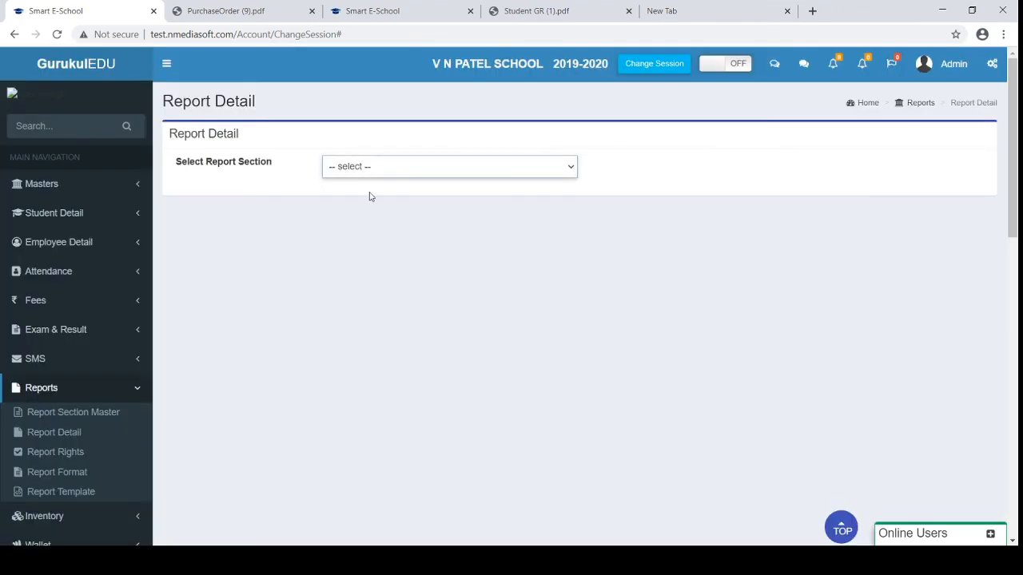
pyautogui.click(367, 205)
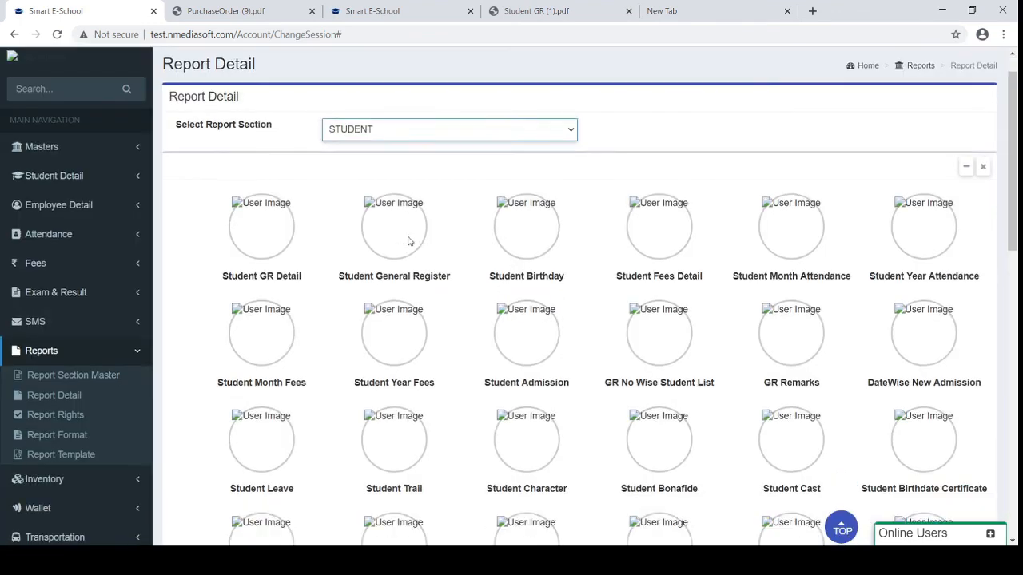
# Scroll through the student report tiles, then switch the report section to FEES
pyautogui.scroll(-3, 408, 241)
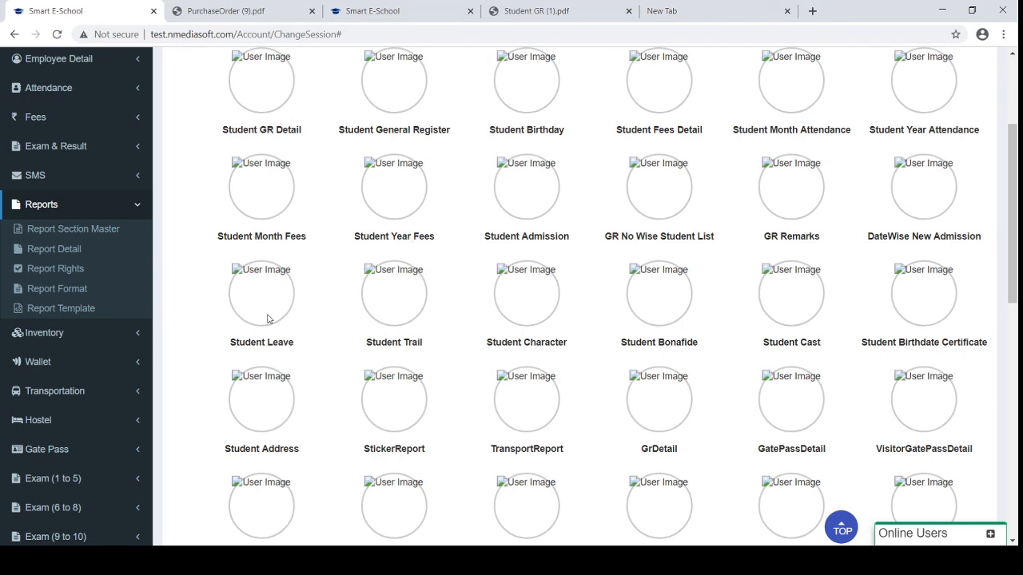
pyautogui.scroll(-2, 267, 319)
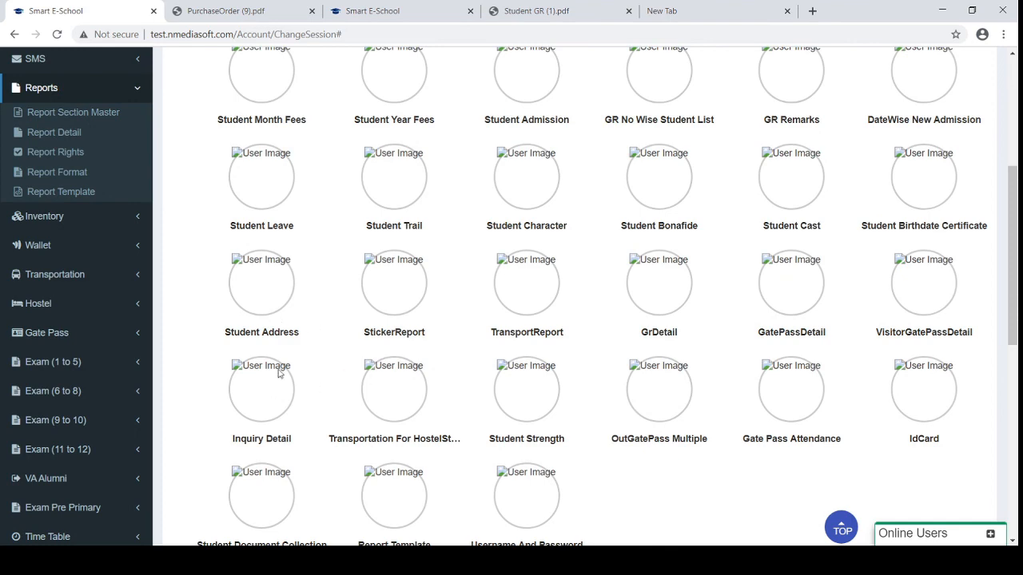
pyautogui.scroll(-2, 369, 457)
pyautogui.scroll(2, 369, 457)
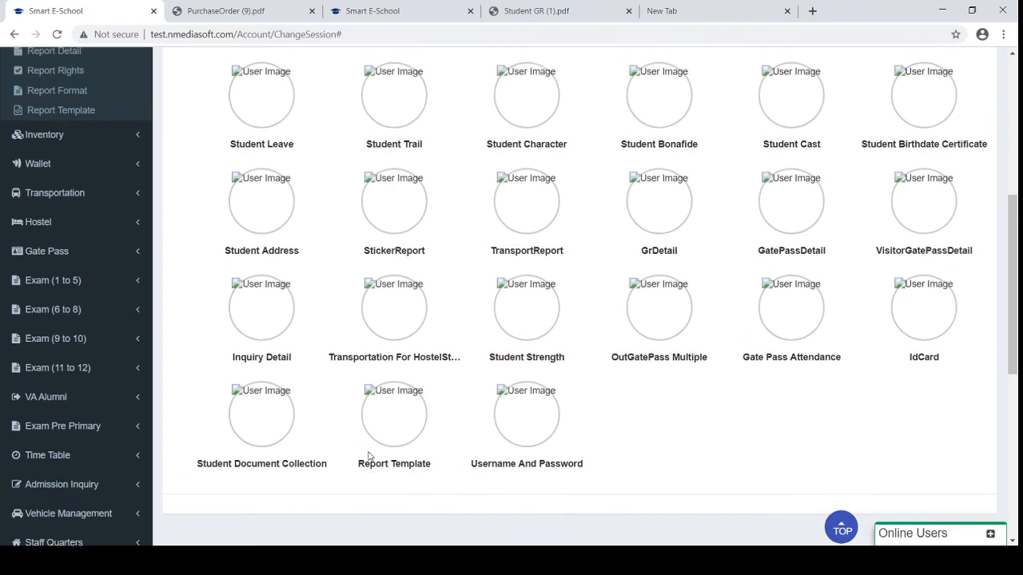
pyautogui.scroll(4, 369, 456)
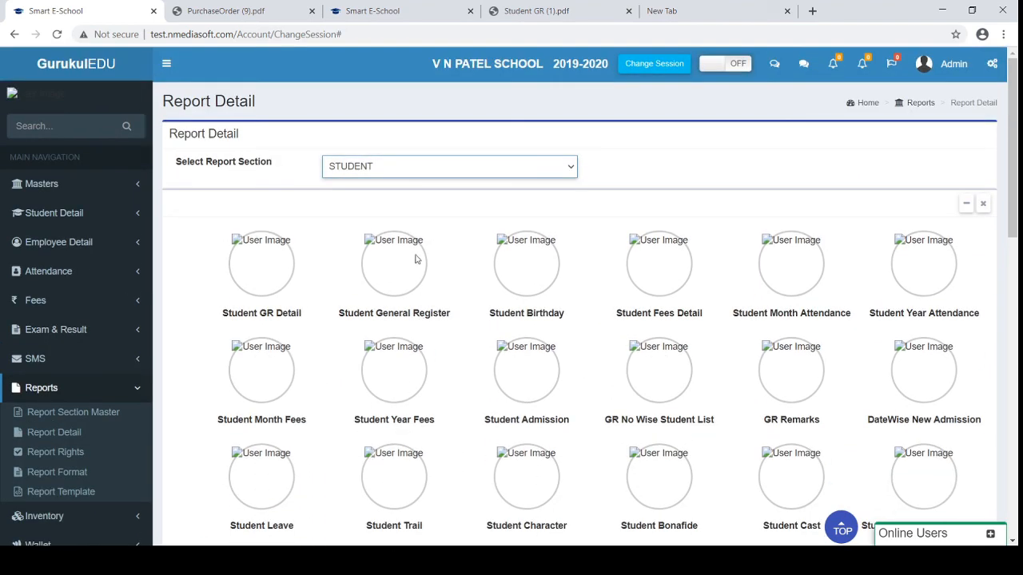
pyautogui.click(350, 201)
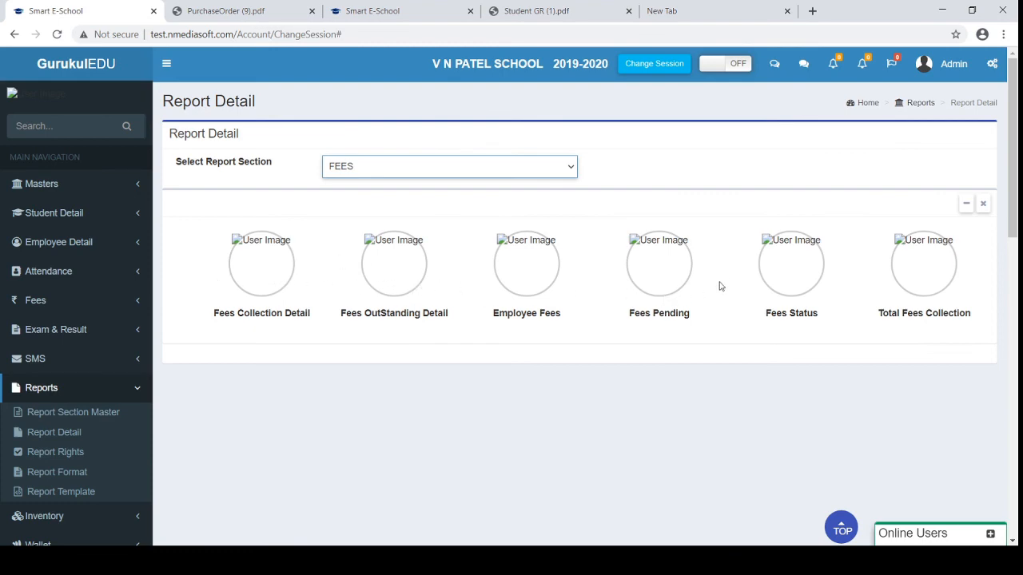
# Export Fees OutStanding Detail totals for School Fees(1-5), all students, to Excel
pyautogui.click(766, 273)
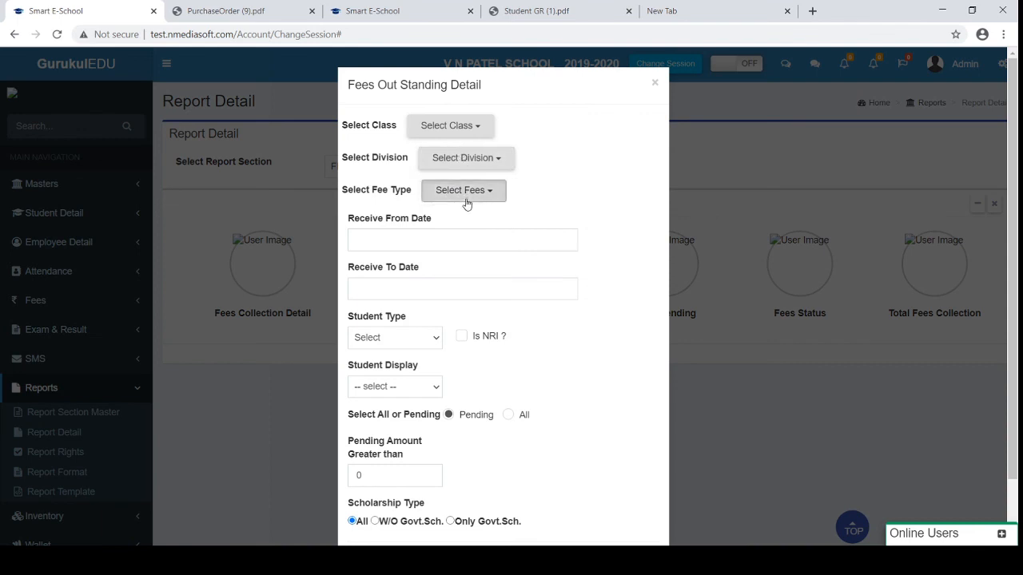
pyautogui.click(467, 199)
pyautogui.scroll(-5, 453, 255)
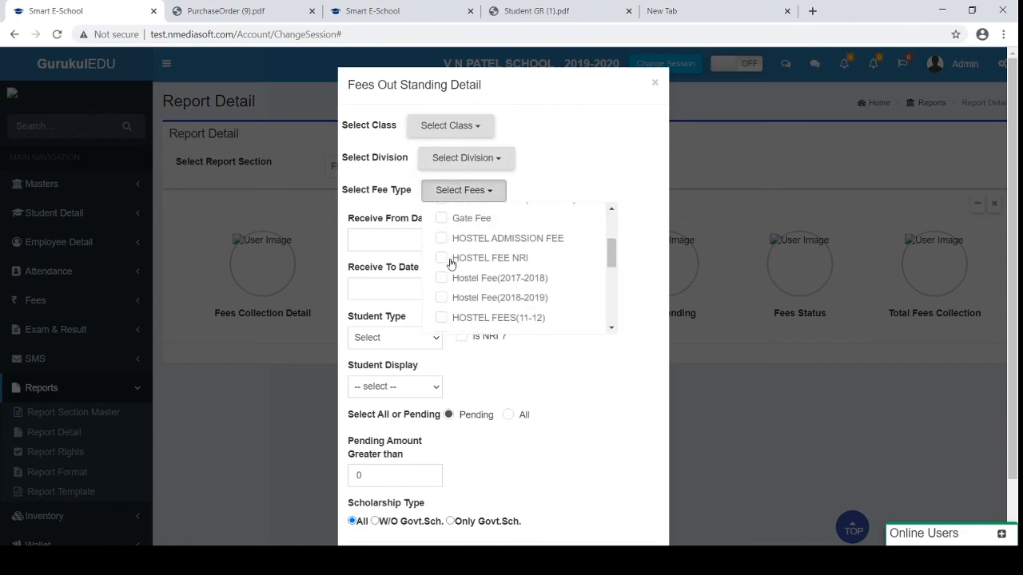
pyautogui.scroll(-5, 451, 264)
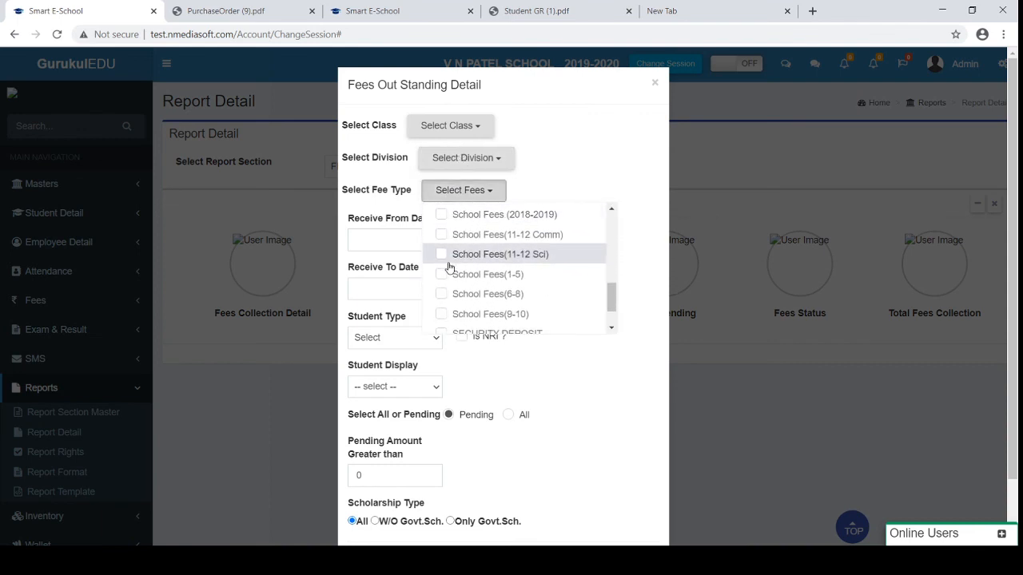
pyautogui.click(440, 274)
pyautogui.click(593, 375)
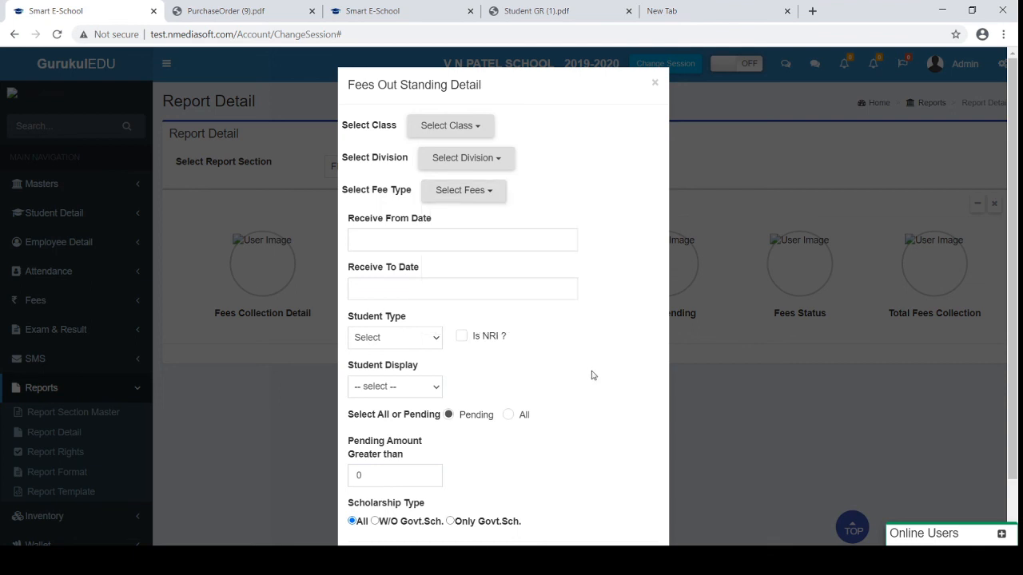
pyautogui.scroll(-1, 593, 375)
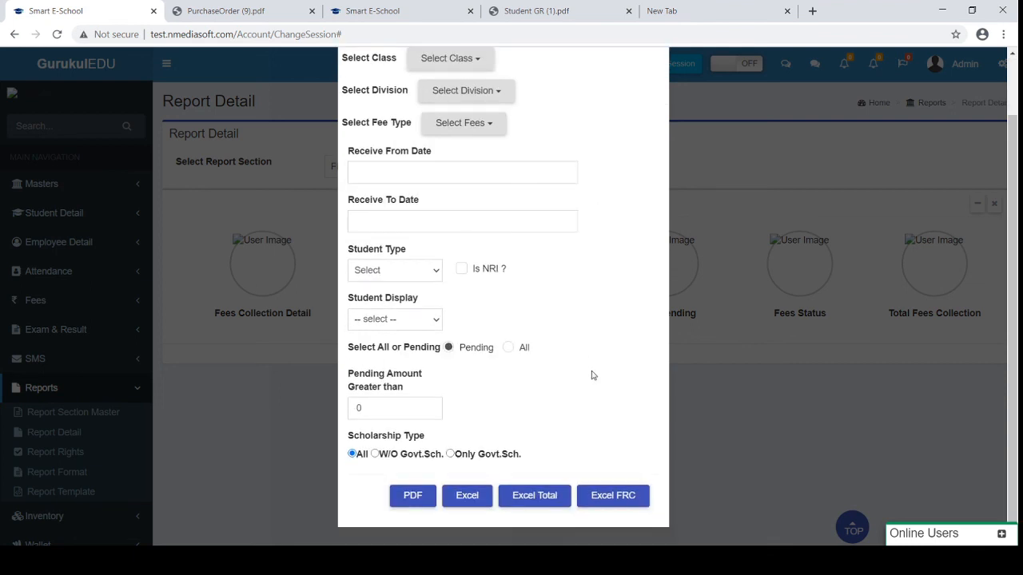
pyautogui.click(508, 349)
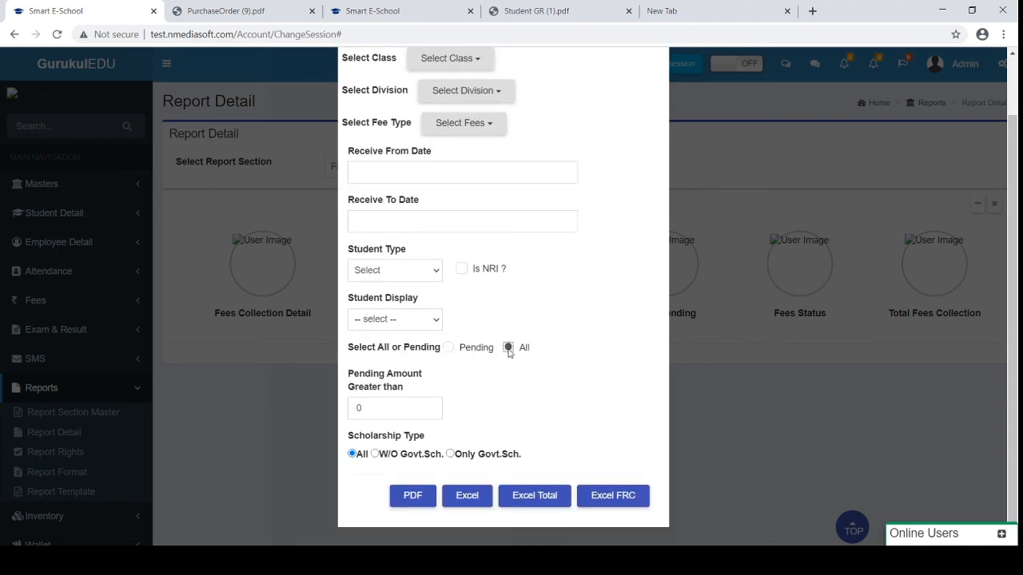
pyautogui.click(517, 496)
# Open the downloaded TotalFees (74).xls, then close the Fees Out Standing Detail dialog
pyautogui.scroll(1, 542, 212)
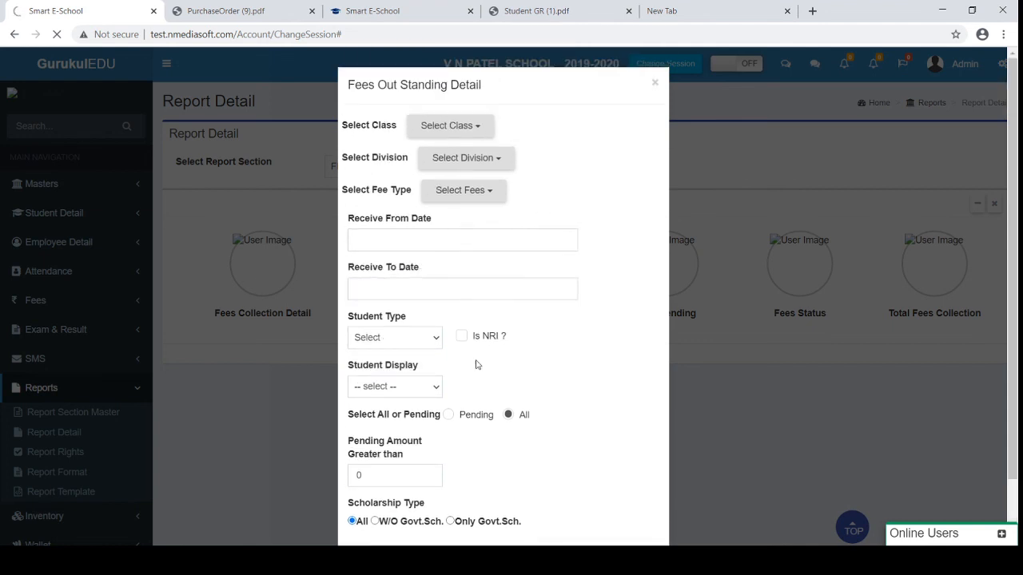
pyautogui.scroll(-1, 402, 404)
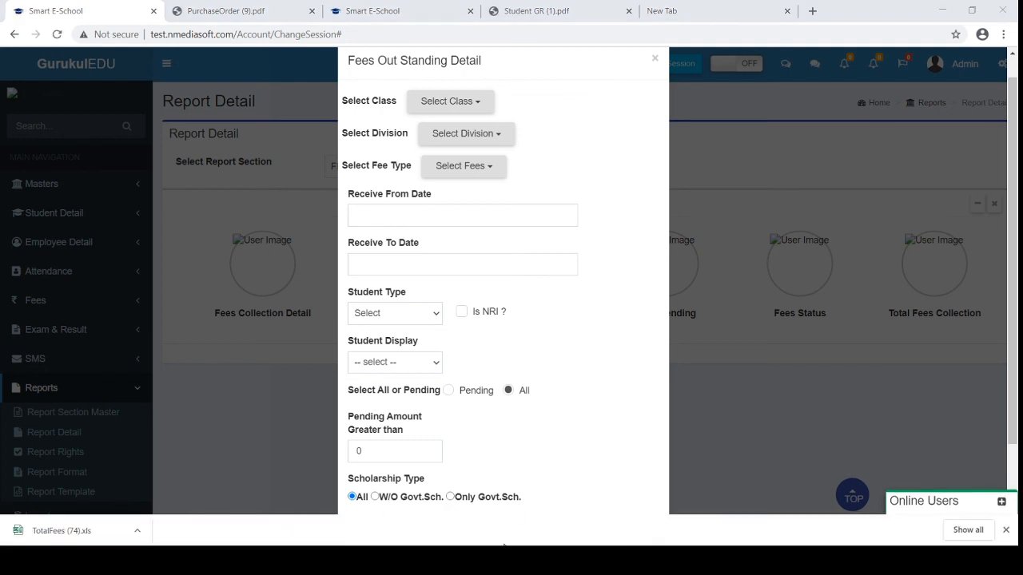
pyautogui.click(34, 531)
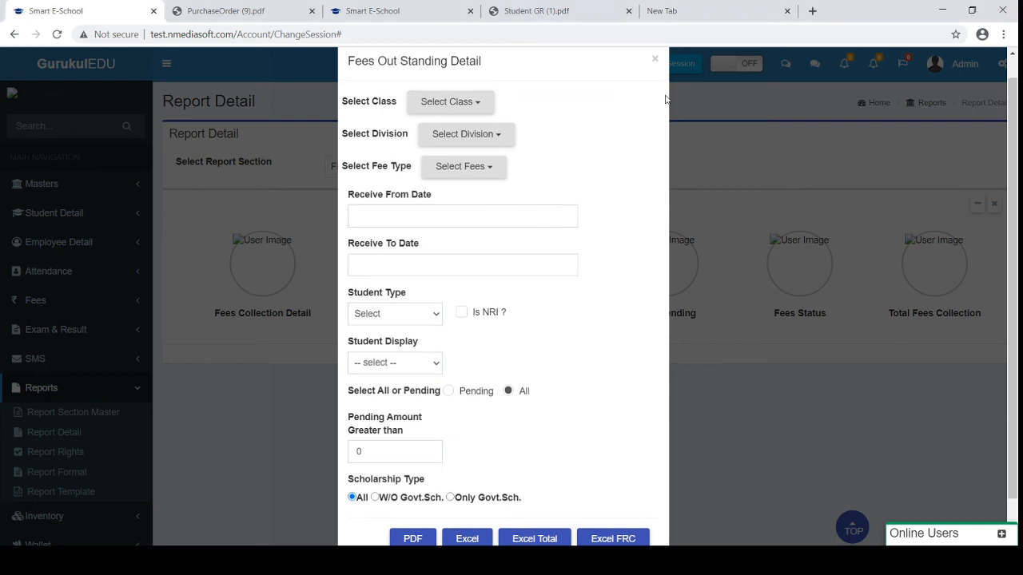
pyautogui.click(655, 60)
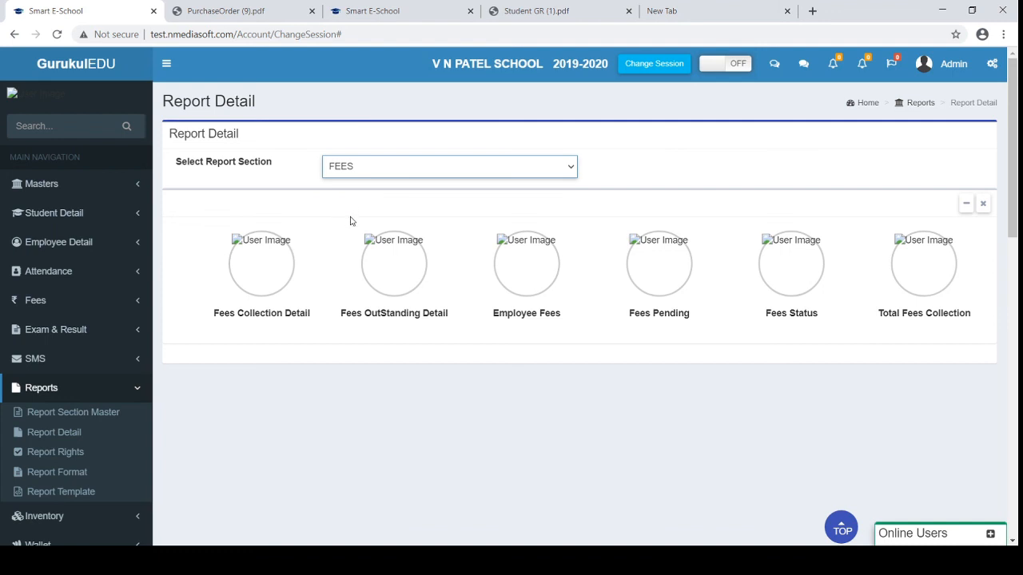
# Switch the report section to ATTENDANCE and open Monthwise Average Present
pyautogui.click(351, 222)
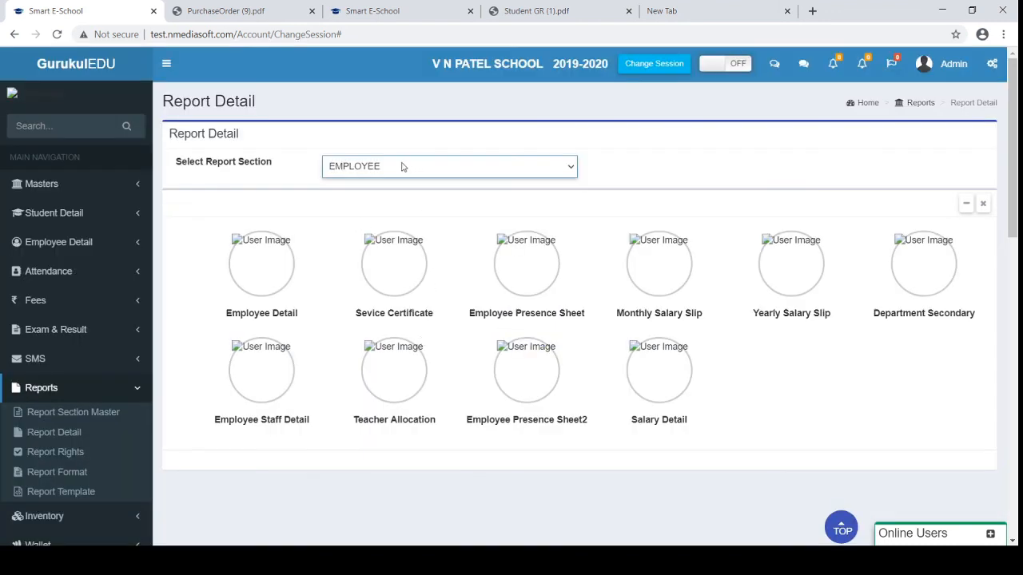
pyautogui.click(360, 248)
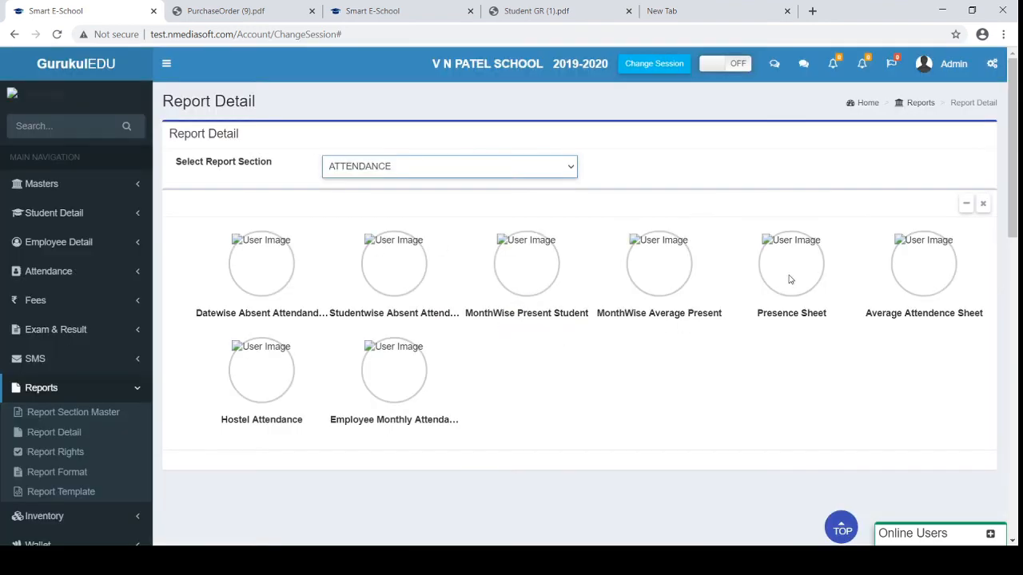
pyautogui.click(791, 274)
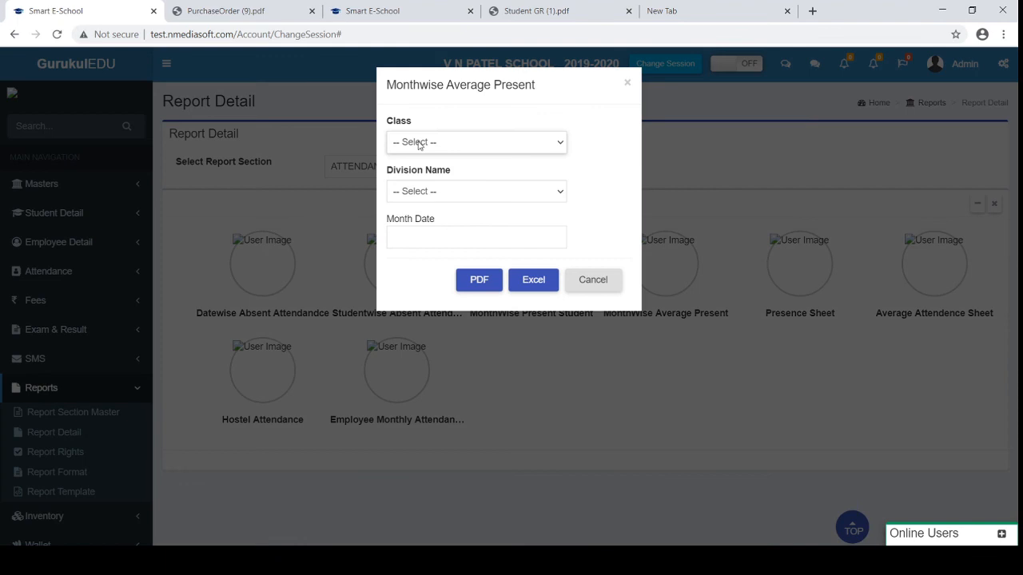
# Generate the attendance PDF for class 1, division A, month 12/2019
pyautogui.click(419, 143)
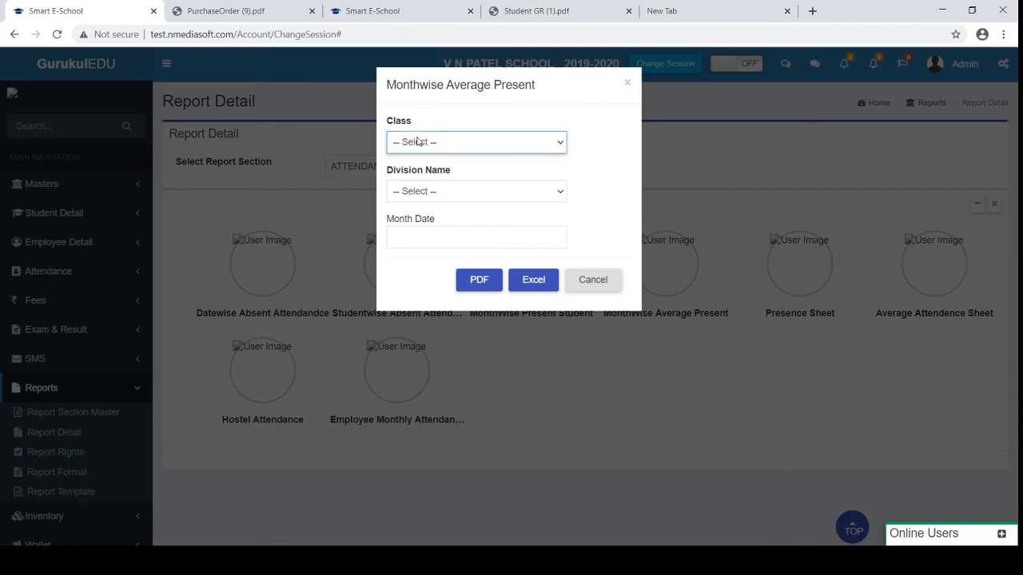
pyautogui.click(415, 176)
pyautogui.click(416, 192)
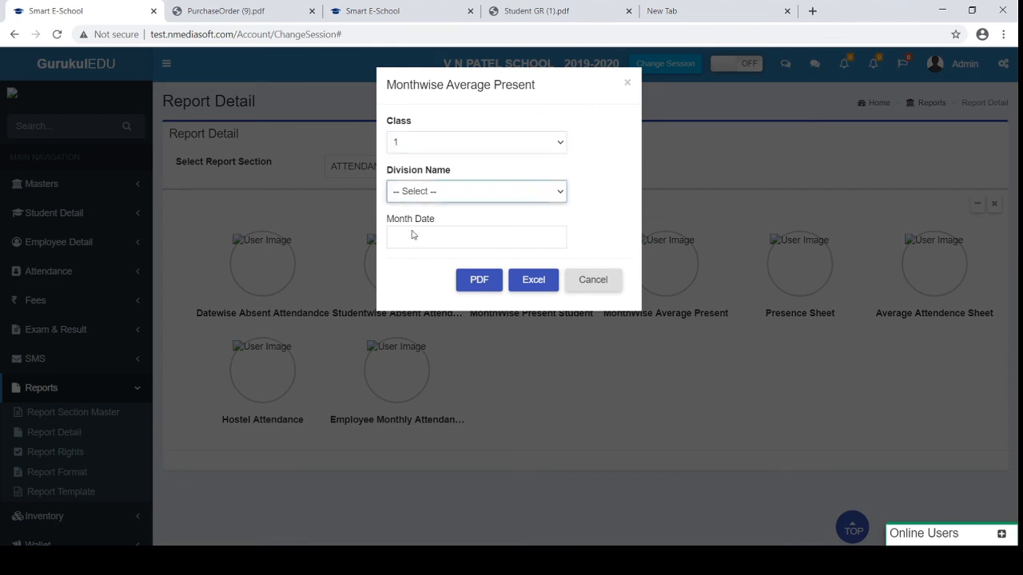
pyautogui.click(413, 224)
pyautogui.click(406, 235)
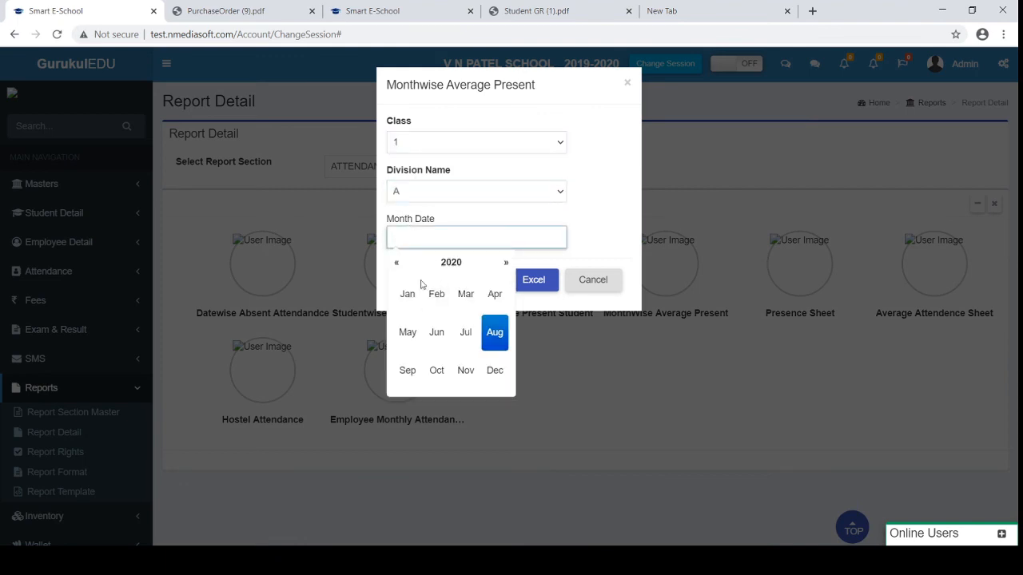
pyautogui.click(397, 263)
pyautogui.click(495, 374)
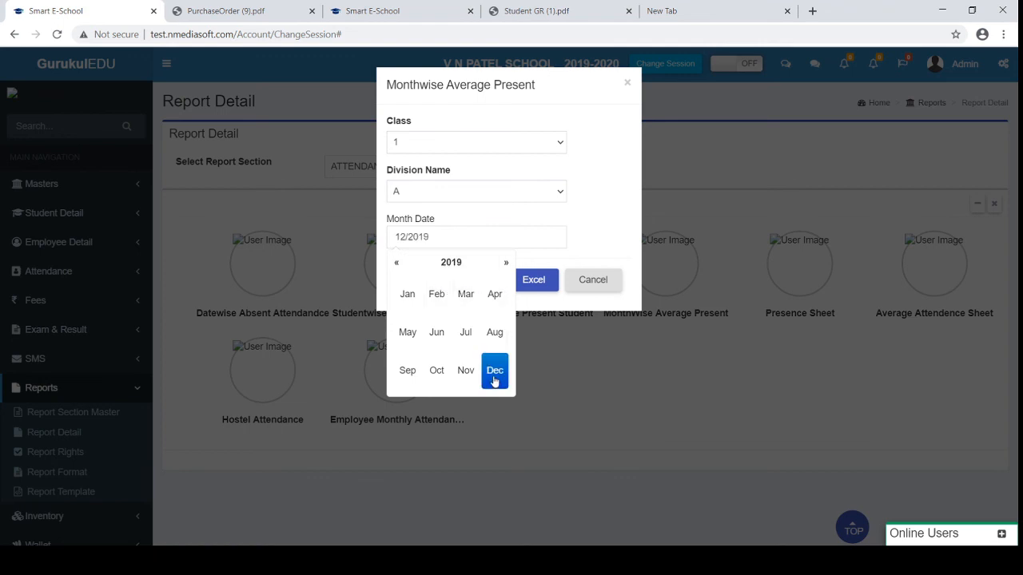
pyautogui.click(577, 247)
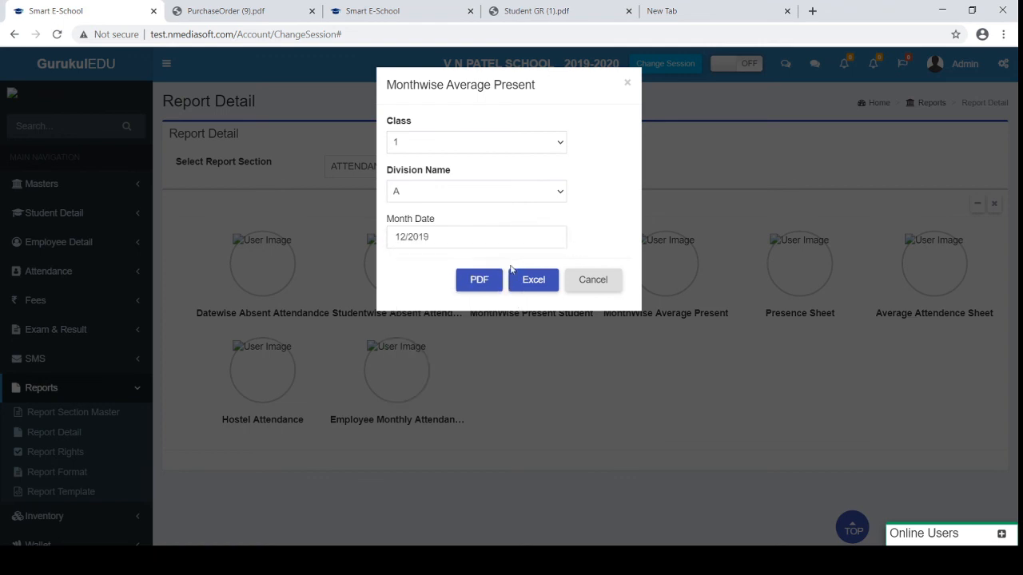
pyautogui.click(487, 282)
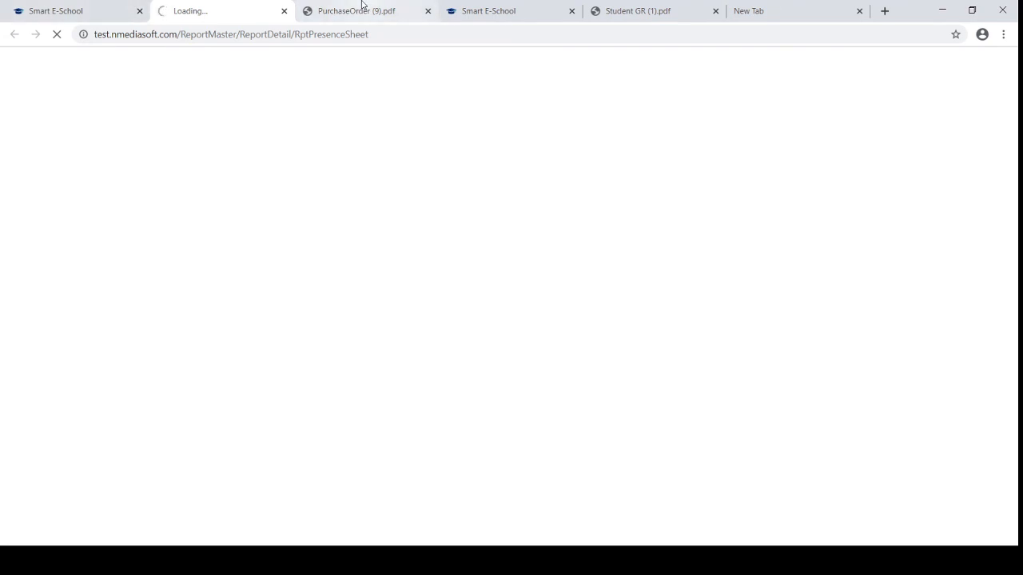
pyautogui.click(82, 7)
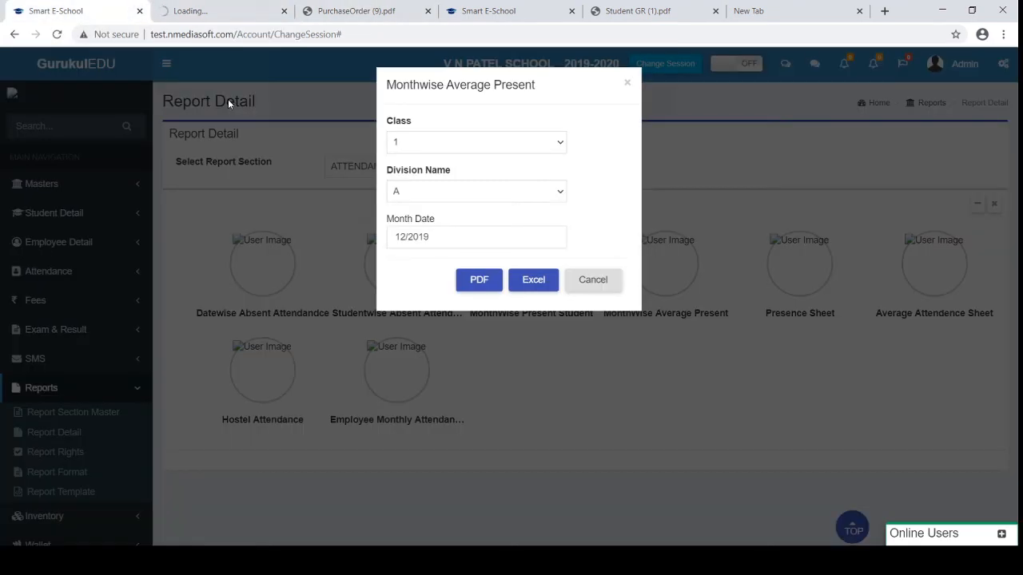
# Close the form, review the 2-page class 1-A December 2019 StudentAttendance.pdf, and return to GurukulEDU
pyautogui.click(591, 282)
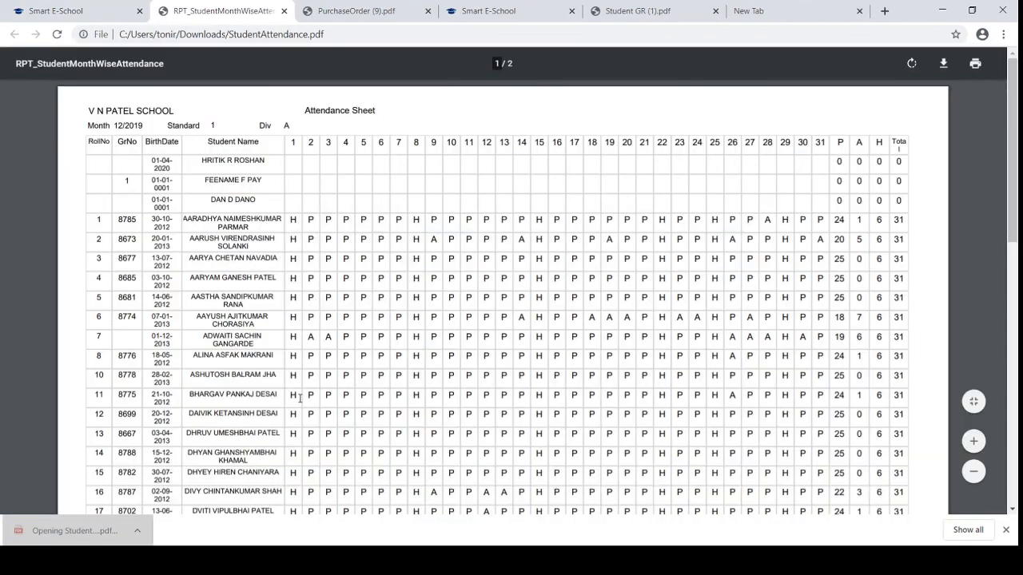
pyautogui.scroll(-5, 300, 398)
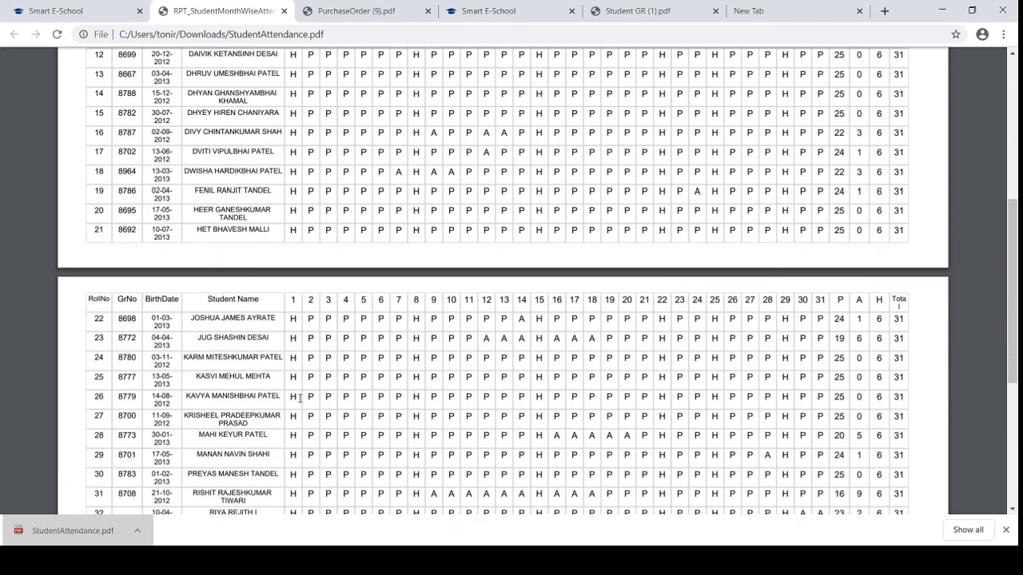
pyautogui.click(123, 7)
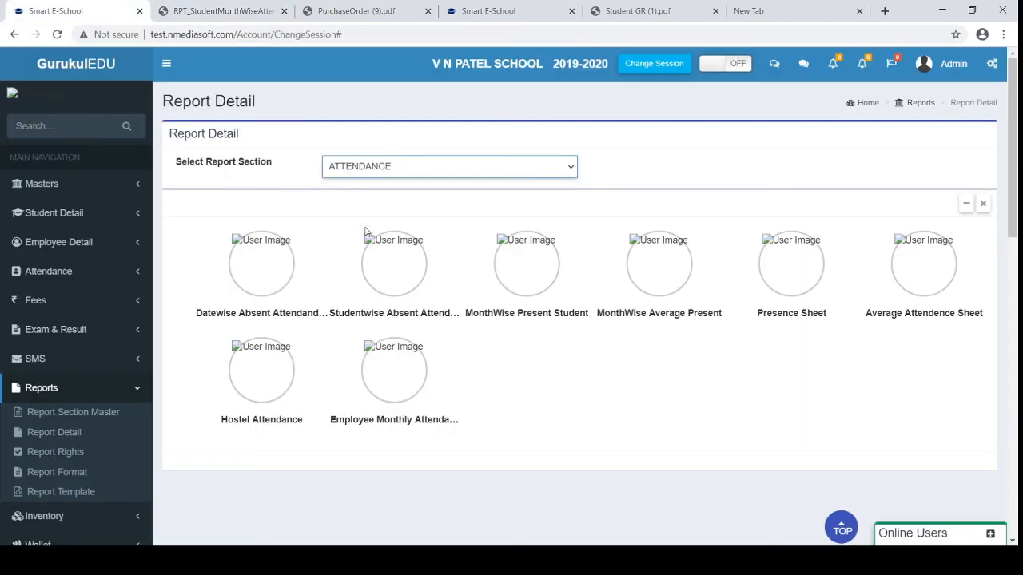
# In the WALLET section, export Wallet Detail for one ticked class 6 student as PDF and open Wallet Detail (2).pdf
pyautogui.click(359, 258)
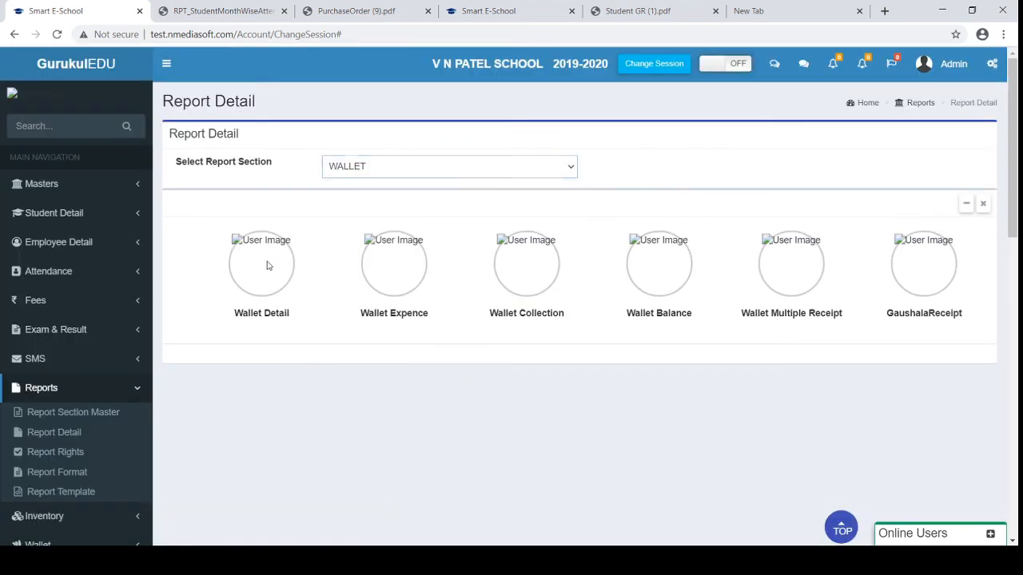
pyautogui.click(269, 265)
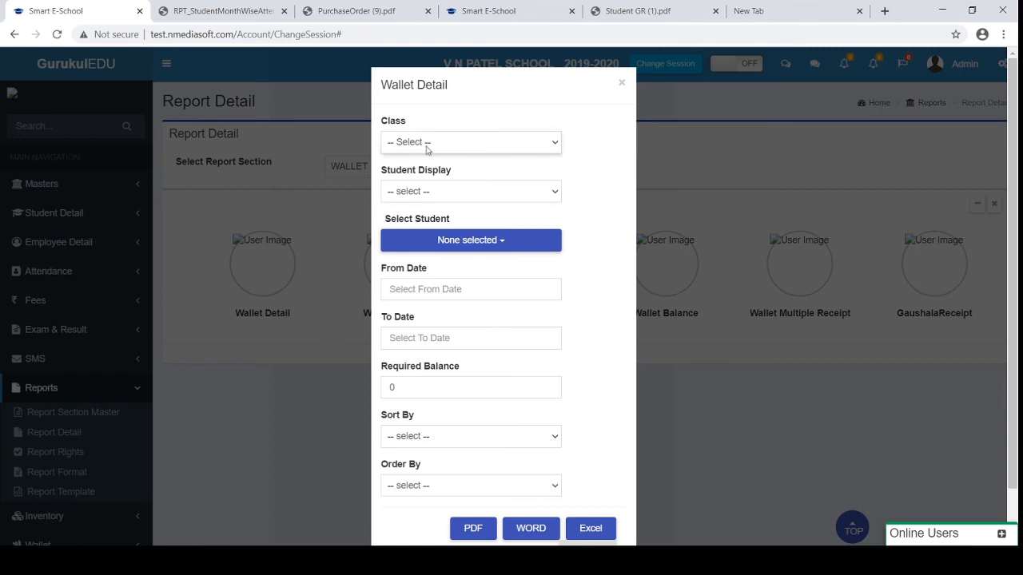
pyautogui.click(426, 142)
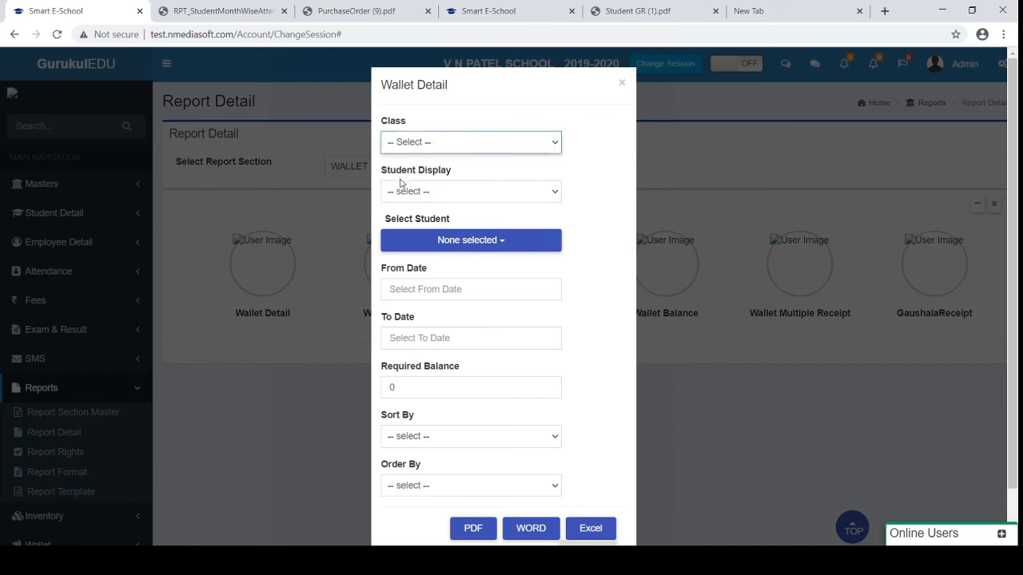
pyautogui.click(397, 227)
pyautogui.click(410, 201)
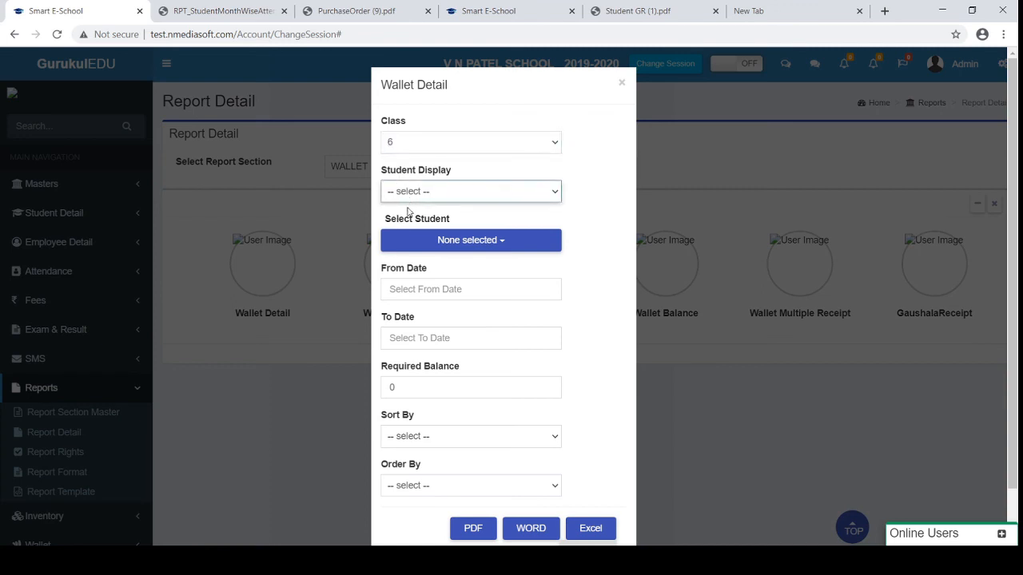
pyautogui.click(505, 246)
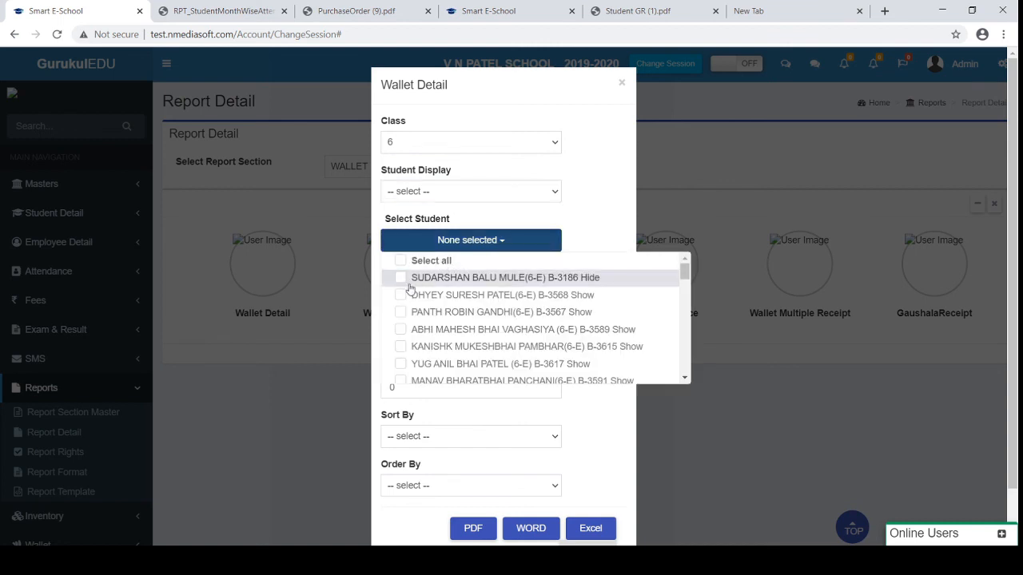
pyautogui.click(401, 313)
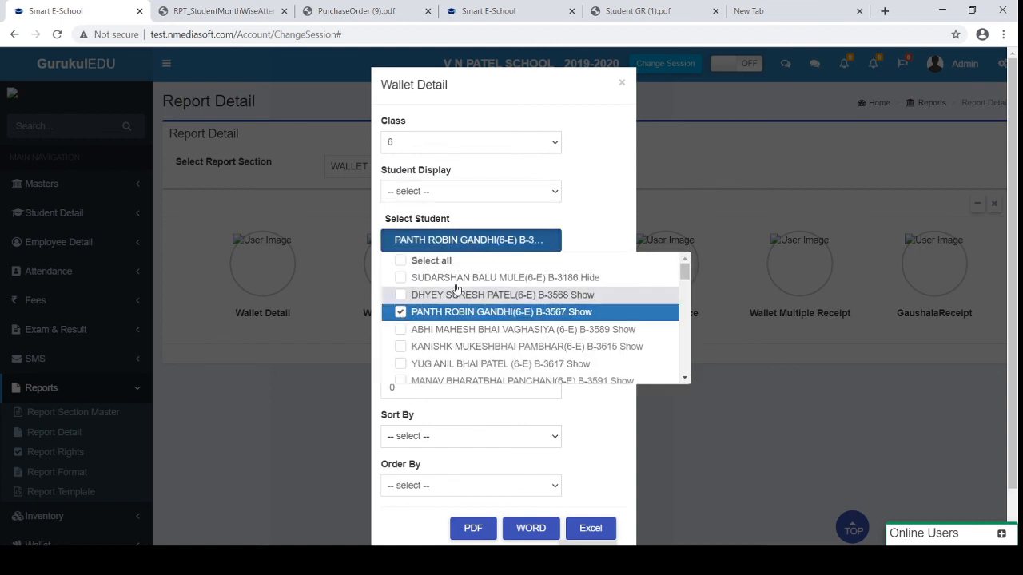
pyautogui.click(505, 241)
pyautogui.click(468, 527)
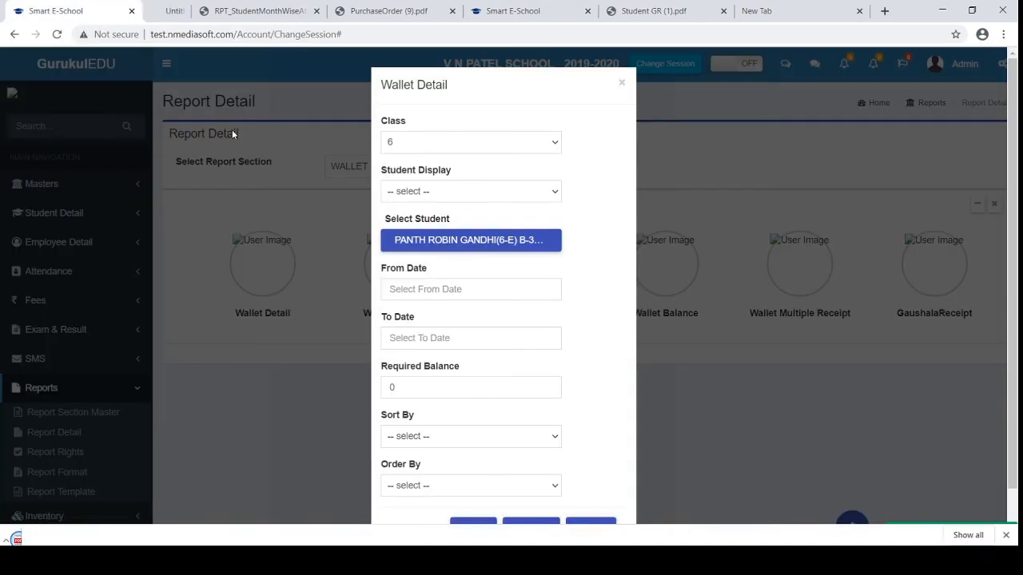
pyautogui.click(41, 535)
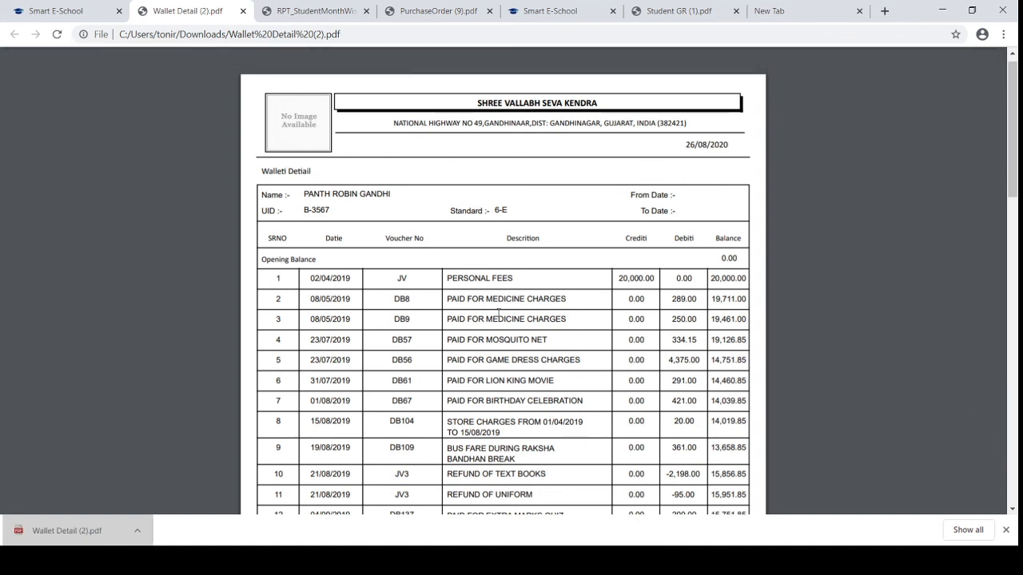
# Check the 20,000.00 credit and 289.00 debit in the wallet statement PDF, then return to GurukulEDU
pyautogui.moveTo(614, 276); pyautogui.dragTo(654, 276)
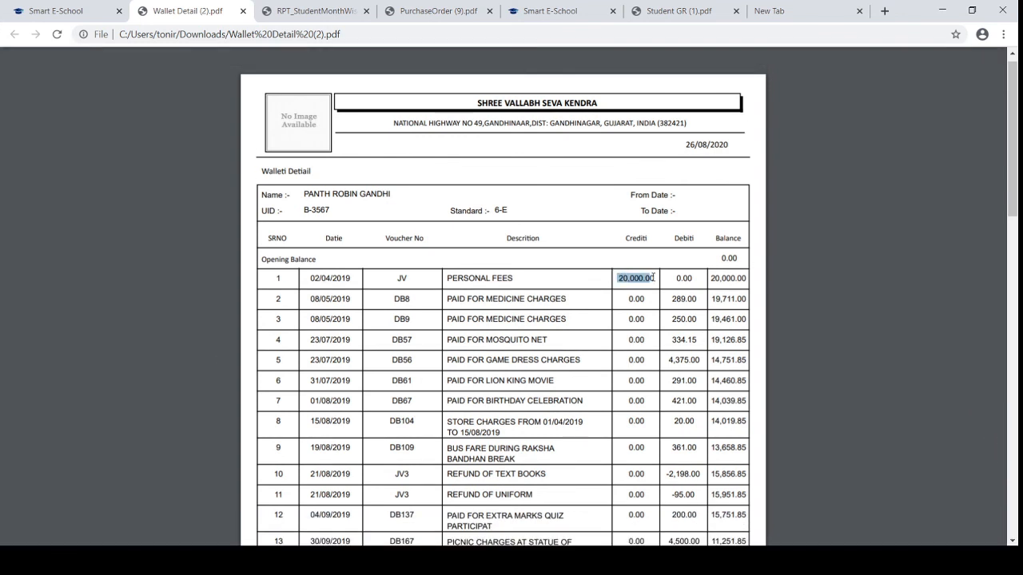
pyautogui.doubleClick(678, 299)
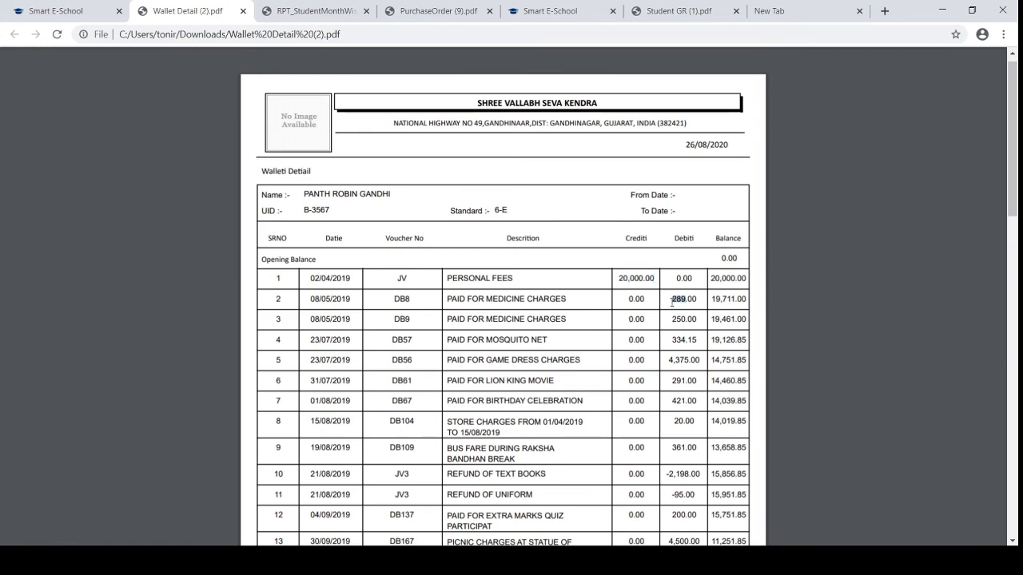
pyautogui.scroll(-5, 671, 303)
pyautogui.scroll(-2, 671, 302)
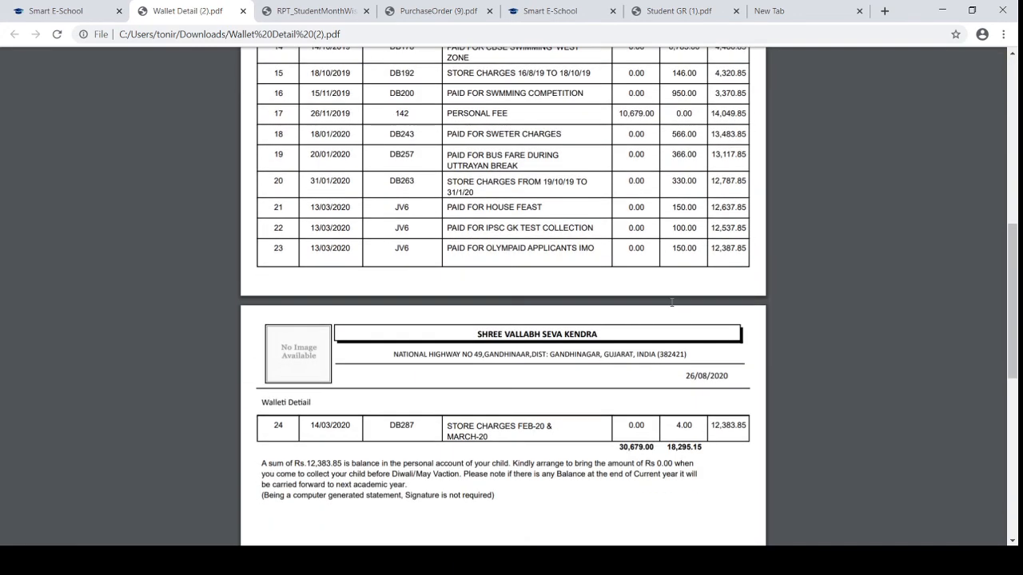
pyautogui.scroll(1, 671, 302)
pyautogui.scroll(7, 672, 302)
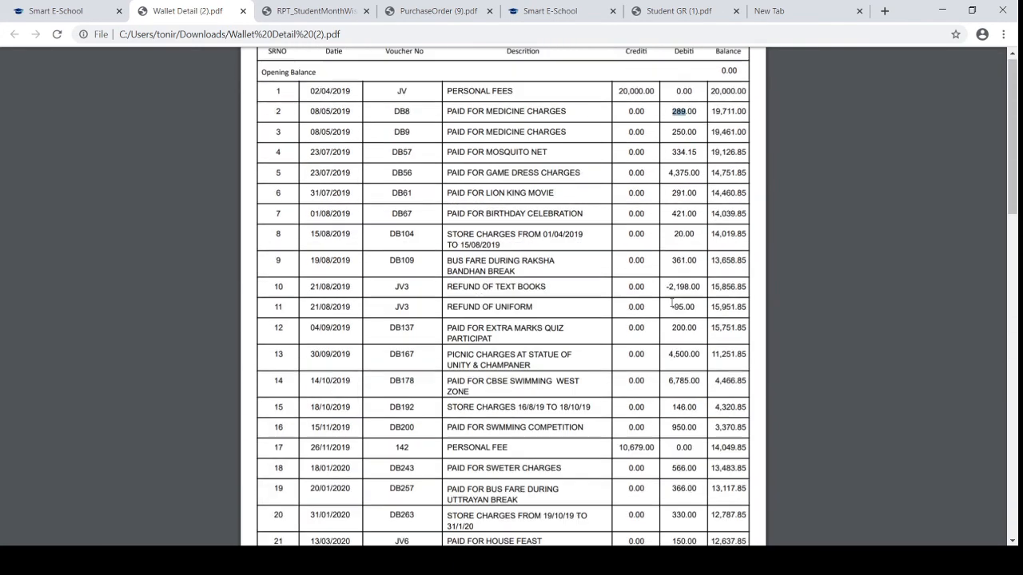
pyautogui.click(86, 6)
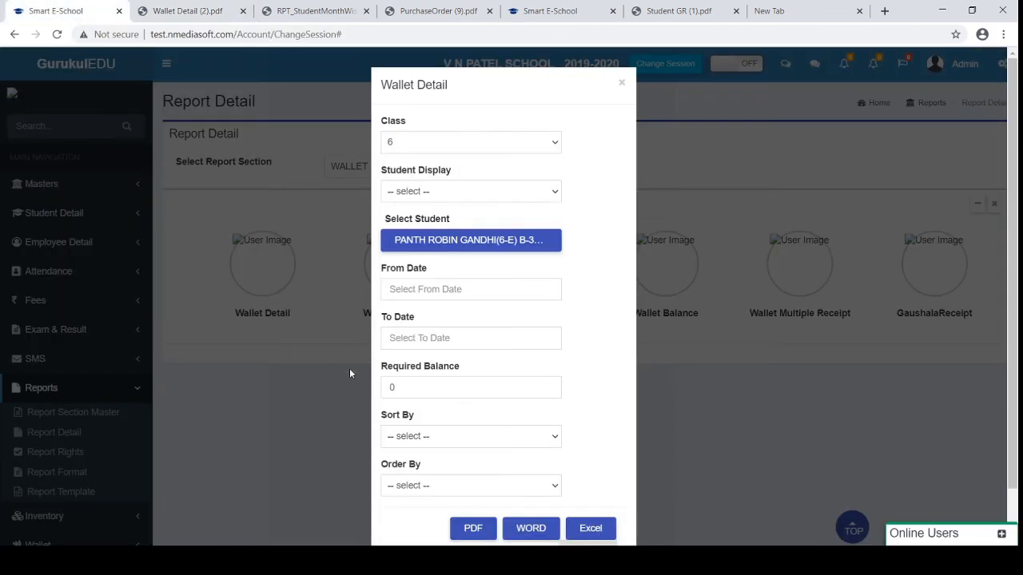
# Close the Wallet Detail form and view the CCE, VEHICLE MANAGEMENT and Library report sections
pyautogui.click(621, 83)
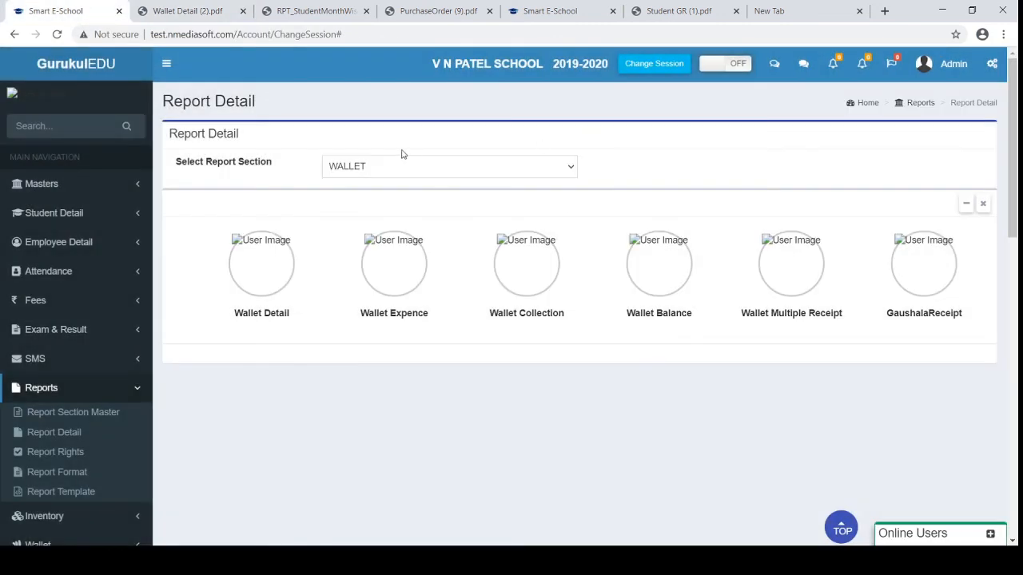
pyautogui.click(353, 282)
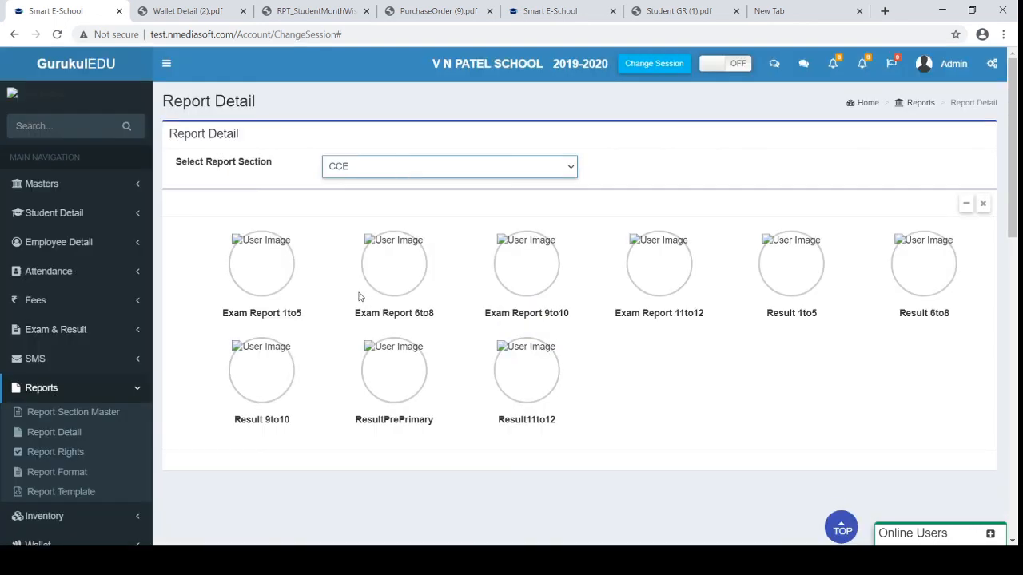
pyautogui.click(359, 297)
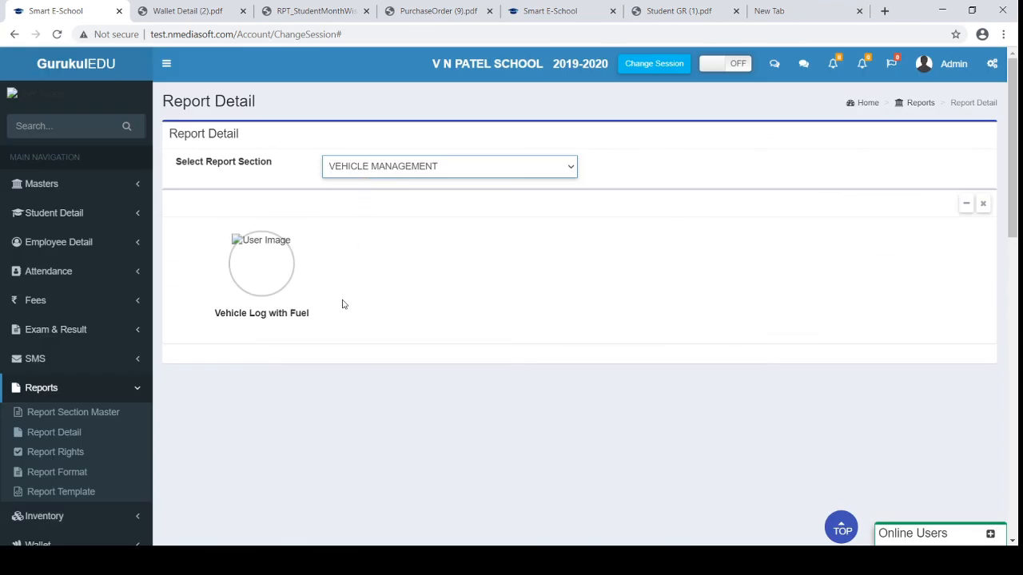
pyautogui.click(345, 304)
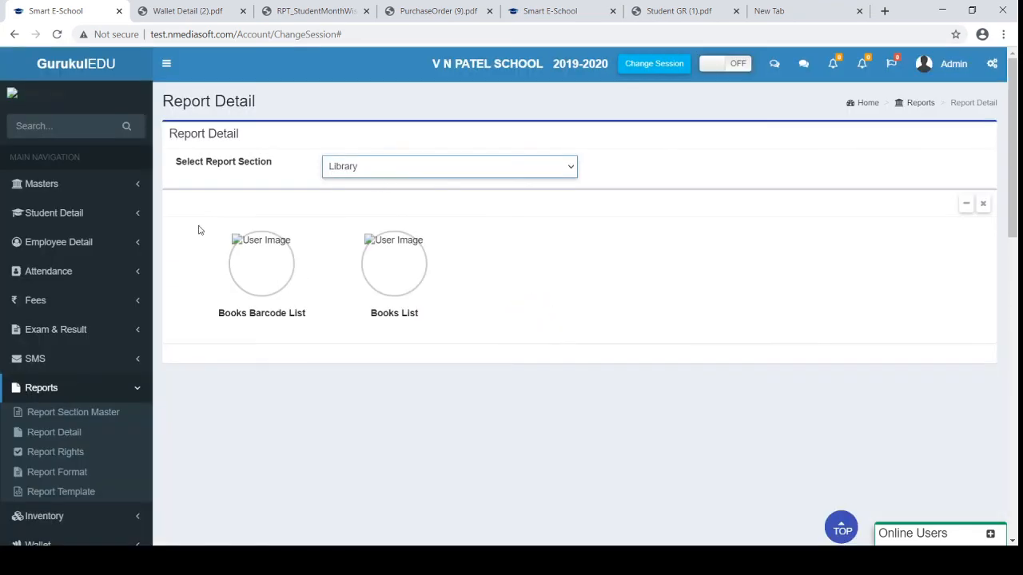
# Reload the Report Detail page and open the Dashboard for the 2019-2020 session
pyautogui.click(64, 431)
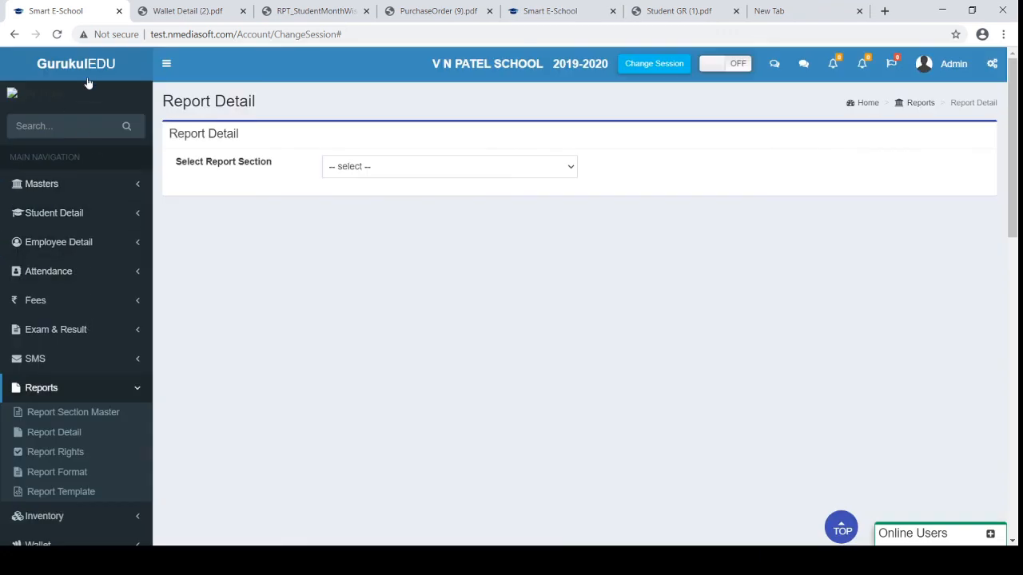
pyautogui.click(656, 64)
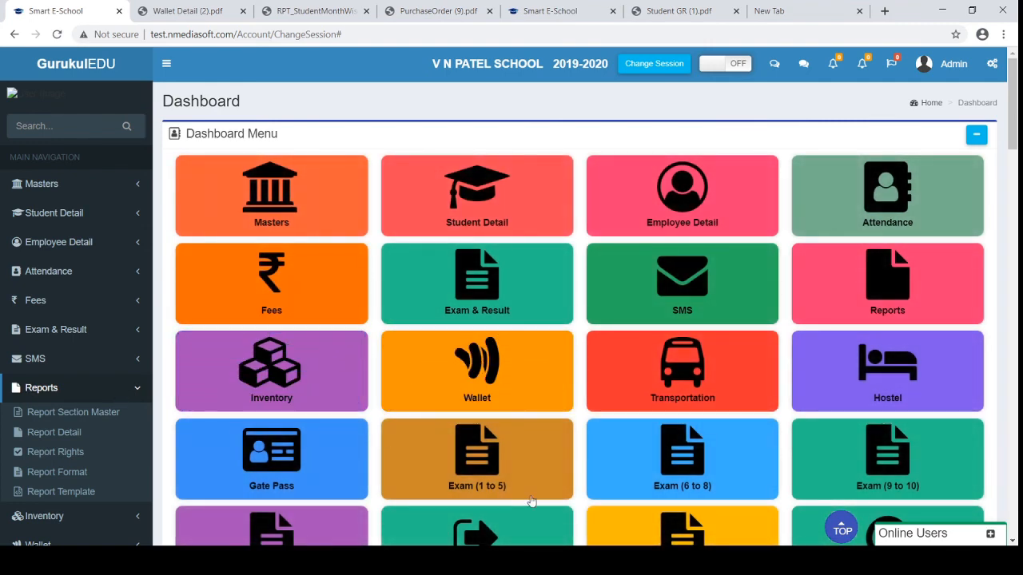
pyautogui.click(679, 561)
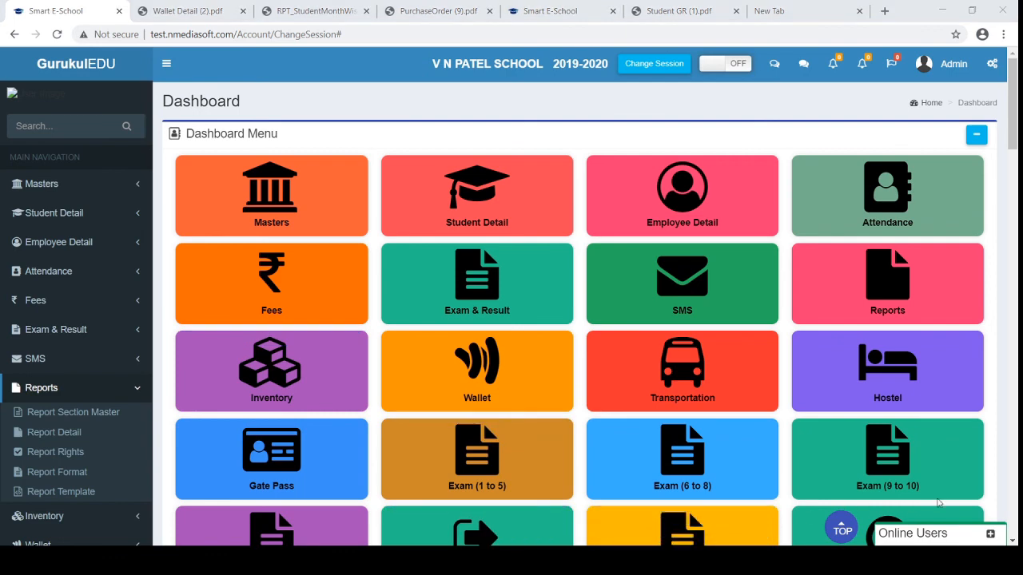